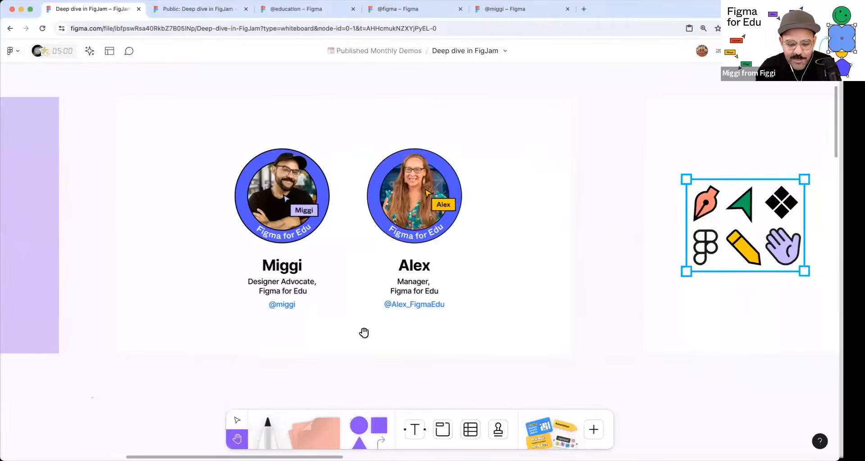
- Look over the presenter profiles and move through the Intro slides to the agenda clipboard
{"action": "scroll", "coordinate": [284, 311], "scroll_direction": "up", "scroll_amount": 1}
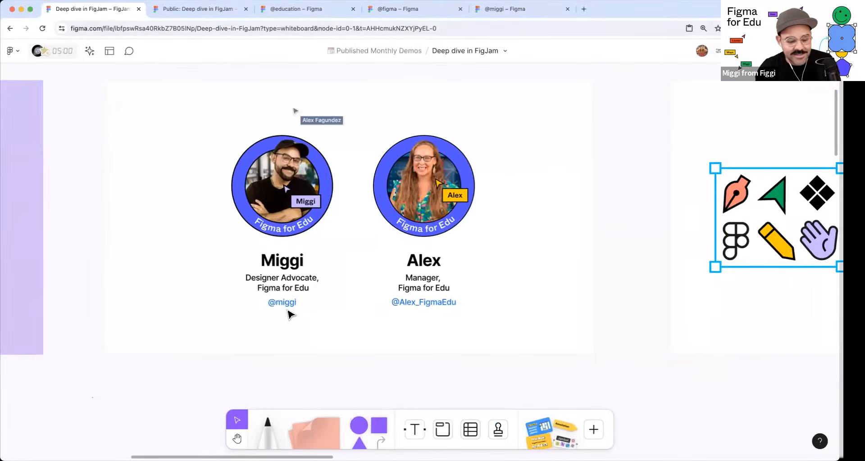
{"action": "scroll", "coordinate": [259, 310], "scroll_direction": "up", "scroll_amount": 3}
{"action": "scroll", "coordinate": [335, 318], "scroll_direction": "down", "scroll_amount": 3}
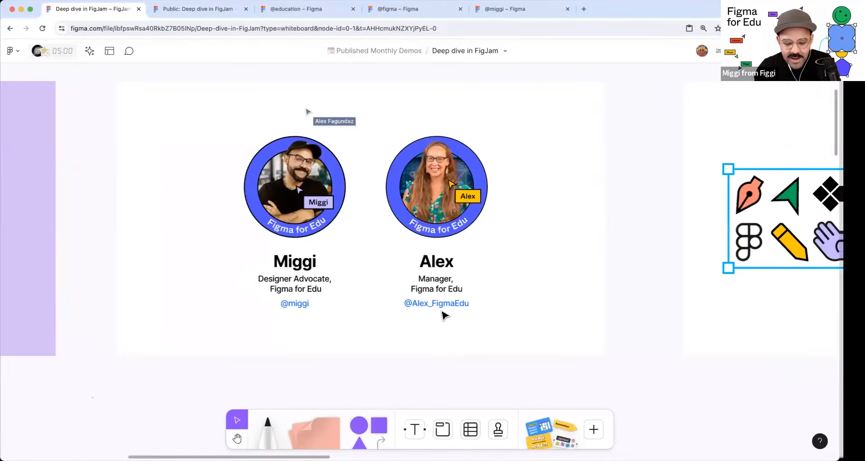
{"action": "scroll", "coordinate": [463, 332], "scroll_direction": "down", "scroll_amount": 3}
{"action": "key", "text": "h"}
{"action": "left_click_drag", "start_coordinate": [439, 294], "coordinate": [23, 321]}
{"action": "left_click_drag", "start_coordinate": [766, 285], "coordinate": [450, 272]}
{"action": "scroll", "coordinate": [460, 282], "scroll_direction": "up", "scroll_amount": 3}
{"action": "key", "text": "space"}
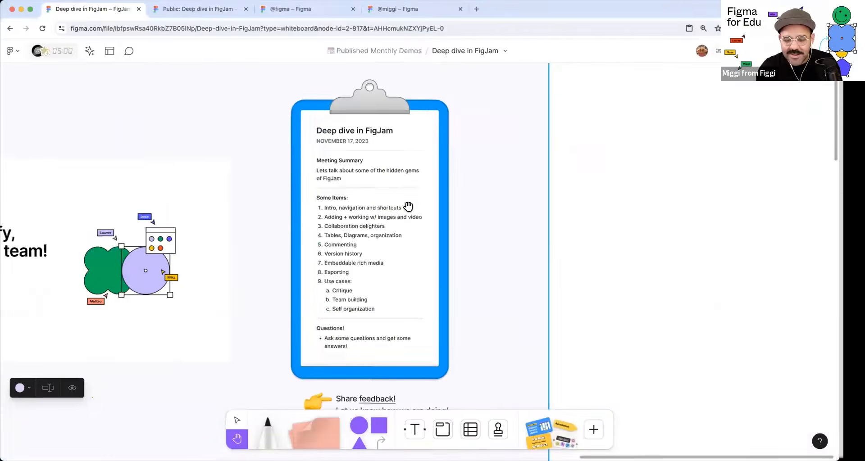
- Read the meeting summary and the numbered items on the Deep dive in FigJam agenda clipboard
{"action": "scroll", "coordinate": [409, 189], "scroll_direction": "up", "scroll_amount": 5}
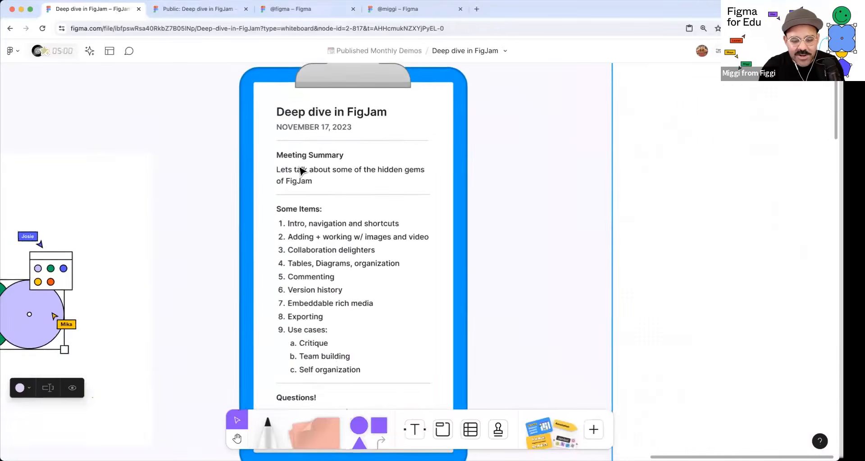
{"action": "scroll", "coordinate": [302, 171], "scroll_direction": "up", "scroll_amount": 2}
{"action": "scroll", "coordinate": [304, 248], "scroll_direction": "down", "scroll_amount": 1}
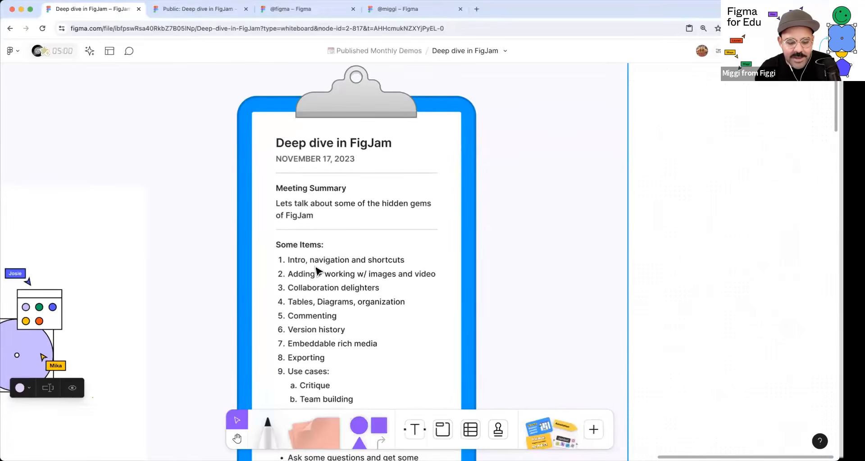
{"action": "scroll", "coordinate": [315, 268], "scroll_direction": "up", "scroll_amount": 3}
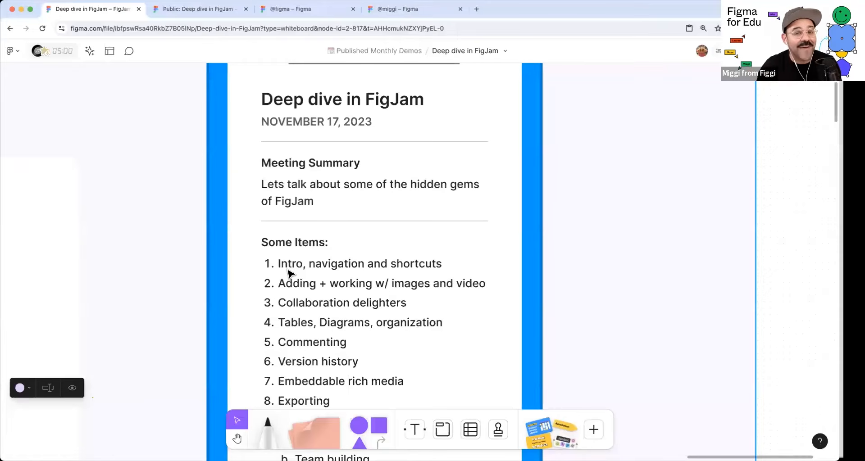
{"action": "scroll", "coordinate": [329, 286], "scroll_direction": "down", "scroll_amount": 5}
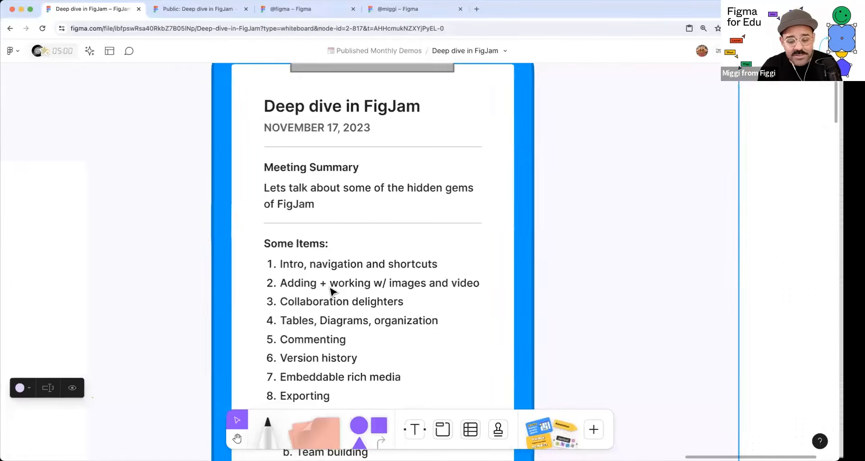
{"action": "left_click", "coordinate": [581, 260]}
{"action": "key", "text": "space"}
{"action": "left_click_drag", "start_coordinate": [604, 257], "coordinate": [686, 211]}
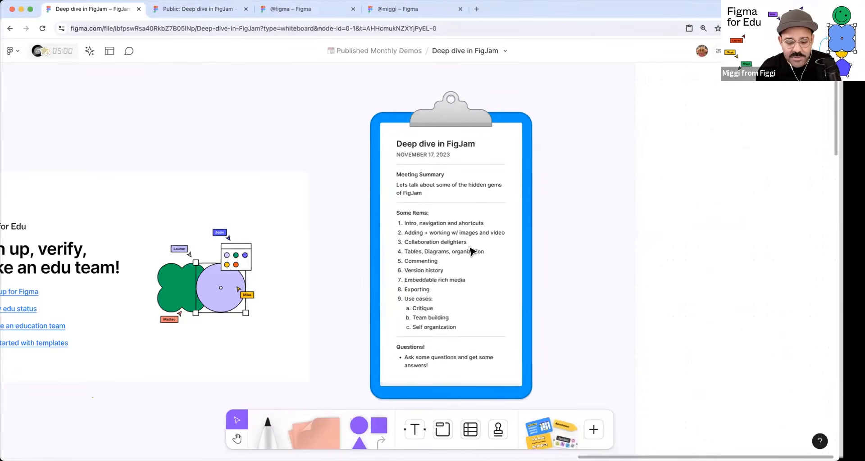
- Go from the agenda to the File Basics section and examine the FigJam Tips community card beside it
{"action": "scroll", "coordinate": [469, 251], "scroll_direction": "up", "scroll_amount": 2}
{"action": "scroll", "coordinate": [450, 265], "scroll_direction": "left", "scroll_amount": 4}
{"action": "scroll", "coordinate": [396, 303], "scroll_direction": "down", "scroll_amount": 6}
{"action": "key", "text": "space"}
{"action": "left_click_drag", "start_coordinate": [193, 368], "coordinate": [415, 271]}
{"action": "left_click_drag", "start_coordinate": [286, 307], "coordinate": [478, 224]}
{"action": "left_click_drag", "start_coordinate": [288, 364], "coordinate": [461, 206]}
{"action": "left_click_drag", "start_coordinate": [365, 332], "coordinate": [474, 174]}
{"action": "scroll", "coordinate": [257, 89], "scroll_direction": "up", "scroll_amount": 10}
{"action": "key", "text": "space"}
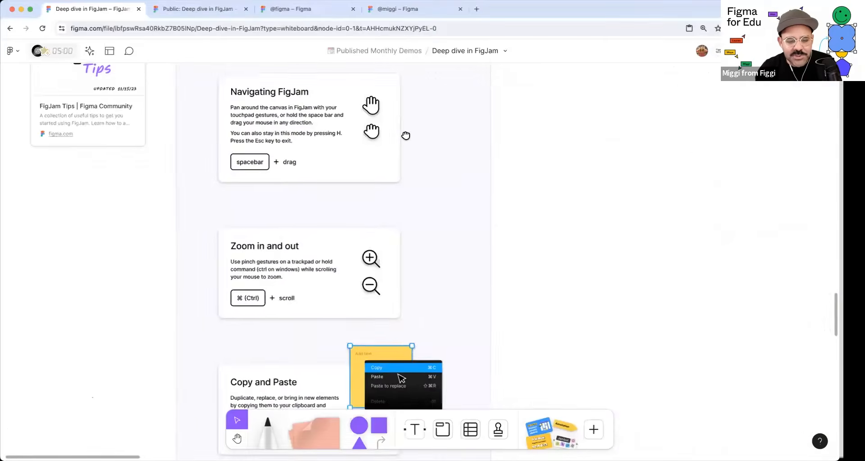
{"action": "left_click_drag", "start_coordinate": [406, 136], "coordinate": [459, 202]}
{"action": "key", "text": "space"}
{"action": "left_click_drag", "start_coordinate": [153, 272], "coordinate": [254, 293]}
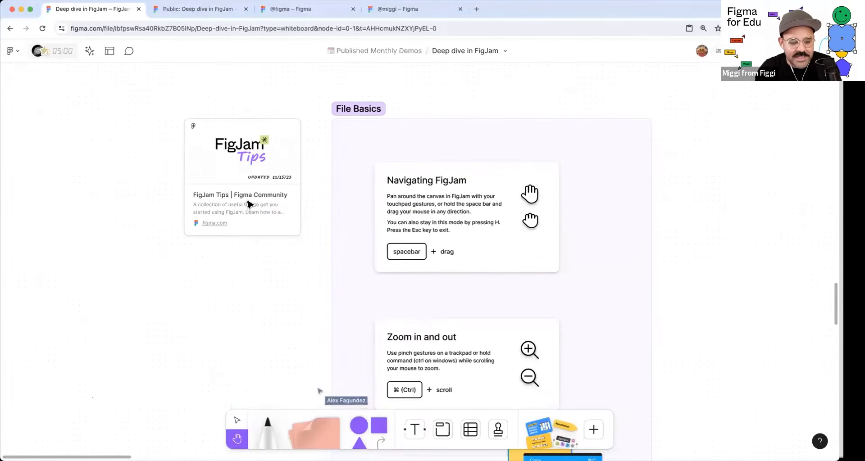
{"action": "scroll", "coordinate": [226, 202], "scroll_direction": "up", "scroll_amount": 1}
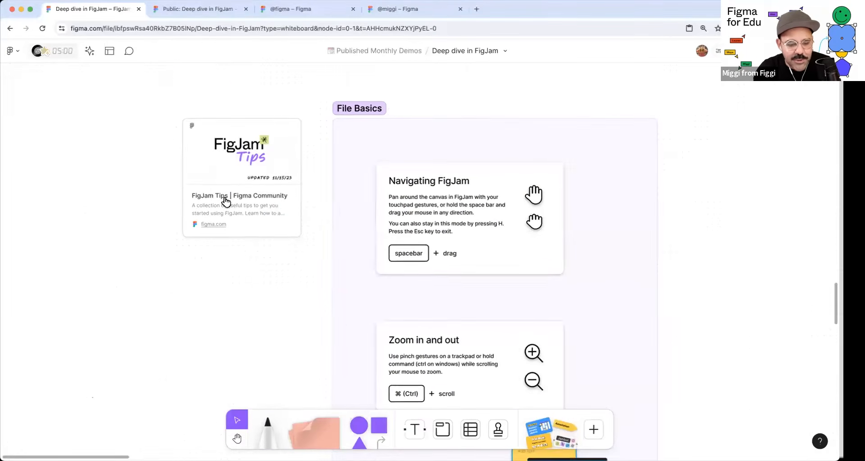
- Survey all sections of the board and return to the Navigating FigJam card in File Basics
{"action": "key", "text": "space"}
{"action": "left_click_drag", "start_coordinate": [311, 258], "coordinate": [265, 271]}
{"action": "scroll", "coordinate": [266, 273], "scroll_direction": "down", "scroll_amount": 6}
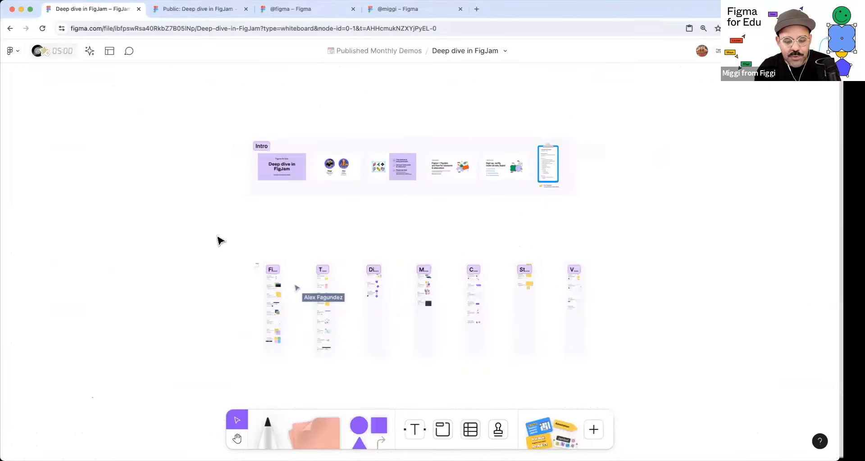
{"action": "scroll", "coordinate": [273, 275], "scroll_direction": "up", "scroll_amount": 6}
{"action": "scroll", "coordinate": [224, 219], "scroll_direction": "up", "scroll_amount": 2}
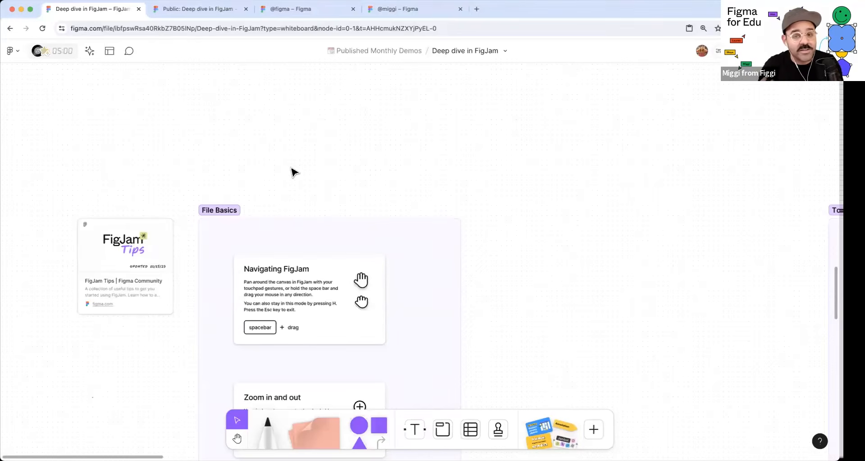
{"action": "key", "text": "space"}
{"action": "left_click_drag", "start_coordinate": [290, 169], "coordinate": [621, 152]}
{"action": "key", "text": "space"}
{"action": "left_click_drag", "start_coordinate": [313, 228], "coordinate": [188, 301]}
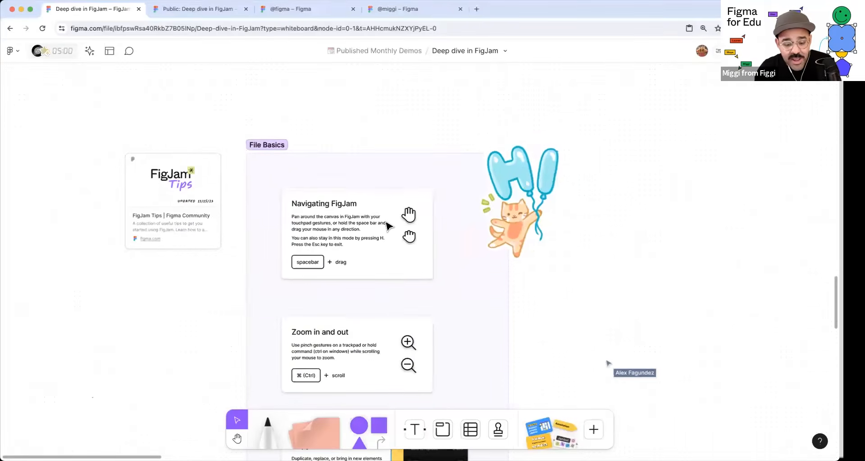
{"action": "scroll", "coordinate": [386, 221], "scroll_direction": "up", "scroll_amount": 1}
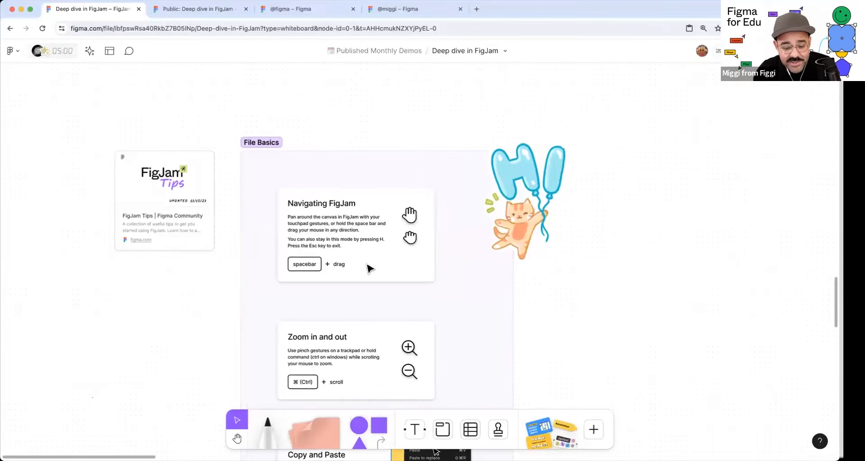
- Move the HI balloon cat sticker slightly higher so it extends above the upper edge of the File Basics section
{"action": "scroll", "coordinate": [367, 264], "scroll_direction": "up", "scroll_amount": 1}
{"action": "left_click_drag", "start_coordinate": [553, 204], "coordinate": [552, 174]}
{"action": "scroll", "coordinate": [593, 273], "scroll_direction": "down", "scroll_amount": 1}
{"action": "key", "text": "space"}
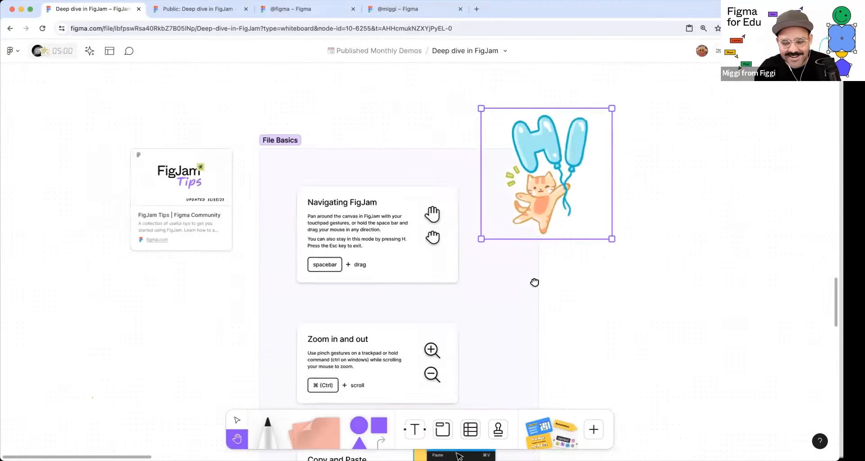
{"action": "left_click_drag", "start_coordinate": [534, 283], "coordinate": [462, 288]}
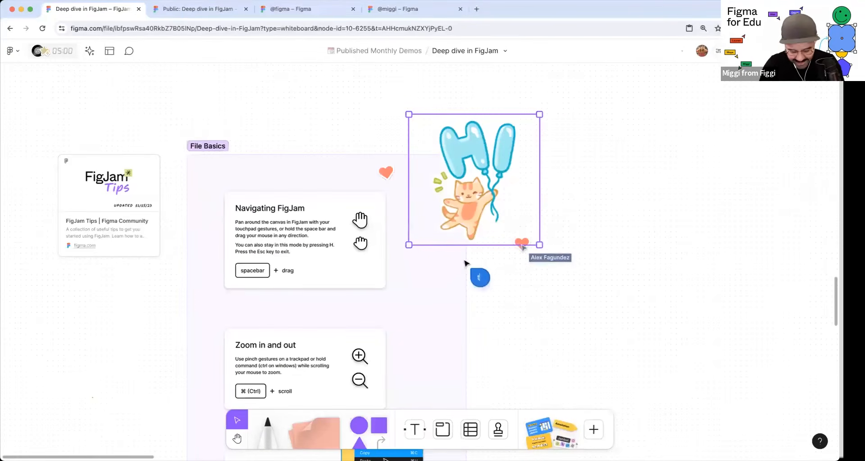
- Demonstrate panning around the Navigating FigJam card with the Hand tool, both temporarily and locked on, and exit the tool
{"action": "key", "text": "h"}
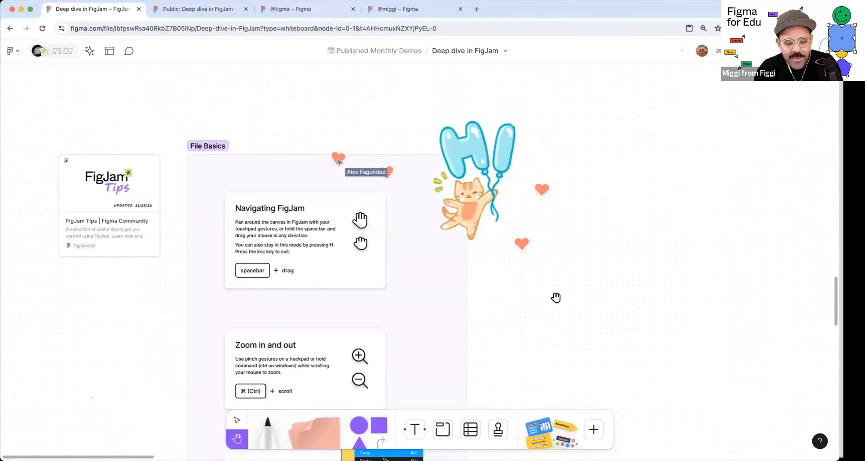
{"action": "key", "text": "Escape"}
{"action": "scroll", "coordinate": [332, 257], "scroll_direction": "up", "scroll_amount": 1}
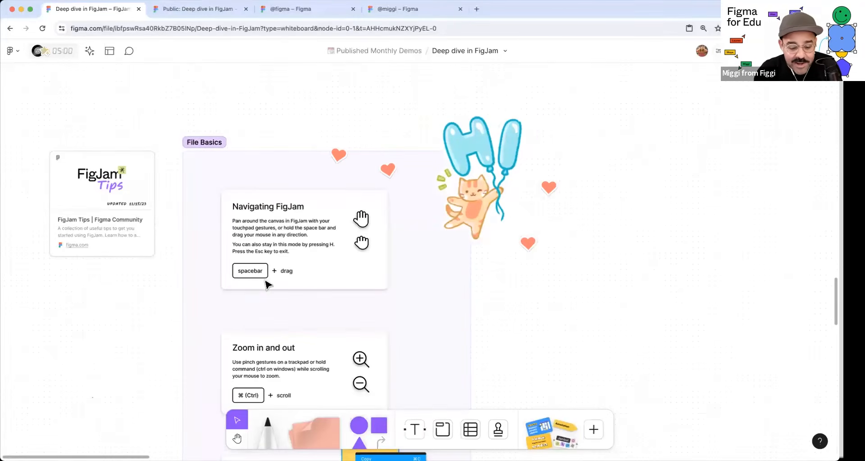
{"action": "key", "text": "space"}
{"action": "left_click_drag", "start_coordinate": [396, 290], "coordinate": [543, 275]}
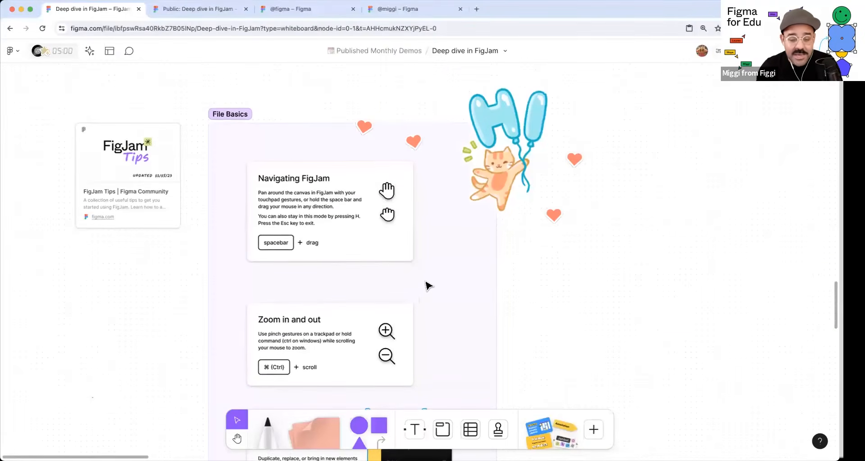
{"action": "key", "text": "space"}
{"action": "left_click_drag", "start_coordinate": [401, 240], "coordinate": [410, 267]}
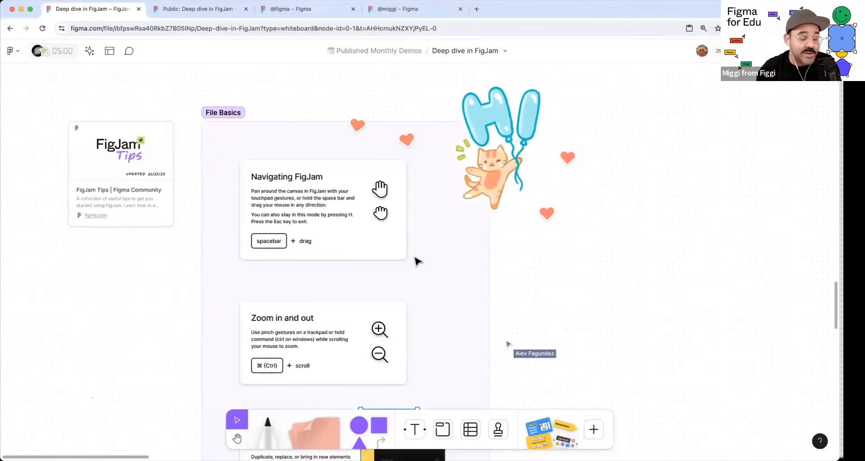
{"action": "key", "text": "h"}
{"action": "scroll", "coordinate": [326, 259], "scroll_direction": "down", "scroll_amount": 2}
{"action": "key", "text": "Escape"}
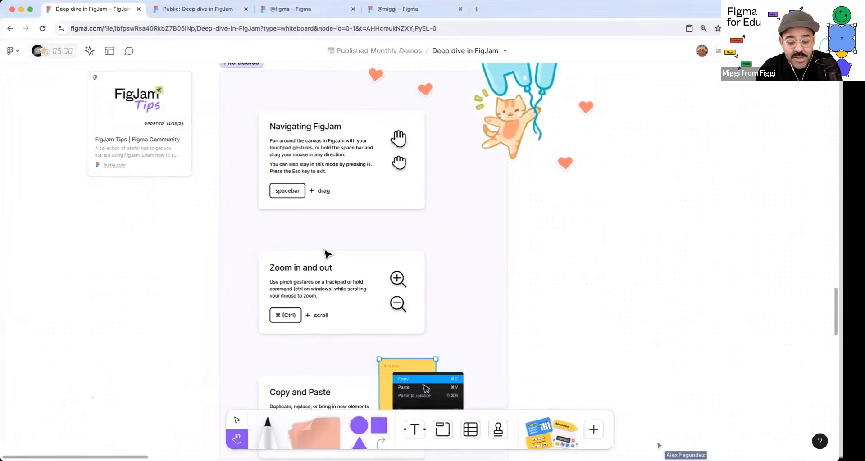
- Demonstrate zooming the canvas in and out around the Zoom in and out card in File Basics
{"action": "scroll", "coordinate": [306, 270], "scroll_direction": "up", "scroll_amount": 4}
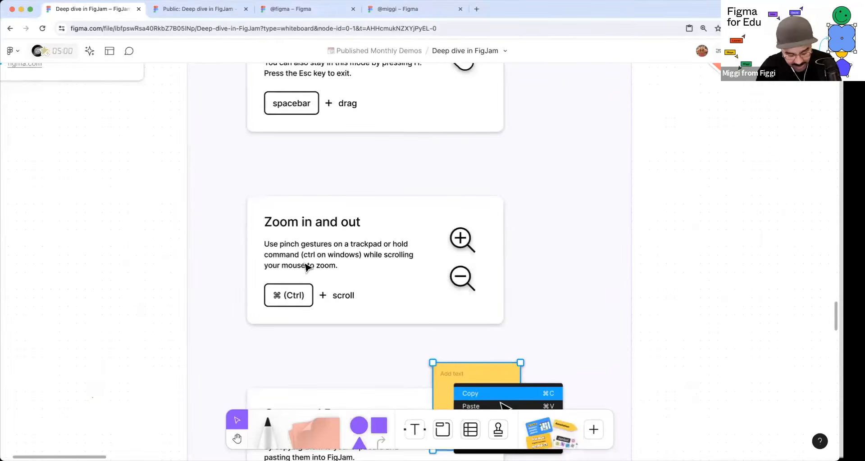
{"action": "scroll", "coordinate": [307, 267], "scroll_direction": "up", "scroll_amount": 2}
{"action": "scroll", "coordinate": [305, 268], "scroll_direction": "down", "scroll_amount": 6}
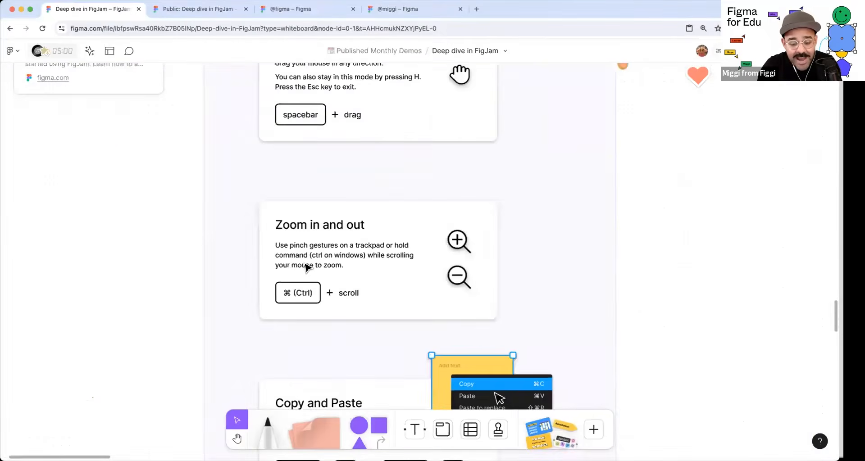
{"action": "scroll", "coordinate": [306, 267], "scroll_direction": "down", "scroll_amount": 3}
{"action": "scroll", "coordinate": [305, 268], "scroll_direction": "up", "scroll_amount": 8}
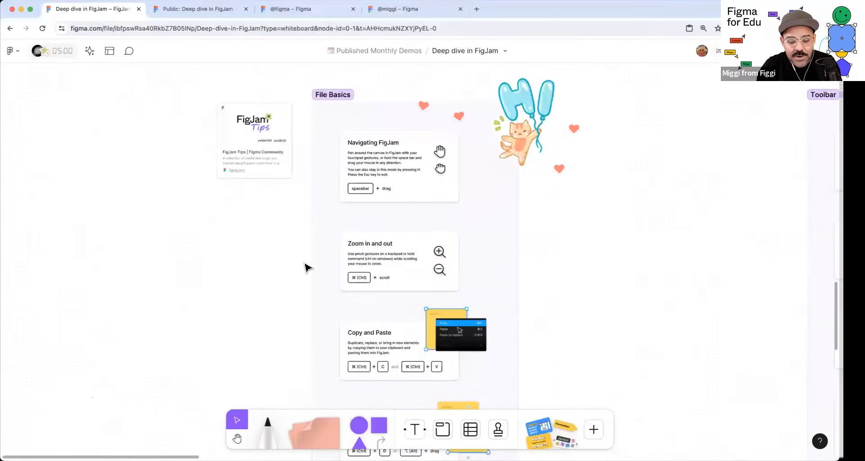
{"action": "key", "text": "super+plus"}
{"action": "key", "text": "space"}
{"action": "left_click_drag", "start_coordinate": [526, 209], "coordinate": [353, 195]}
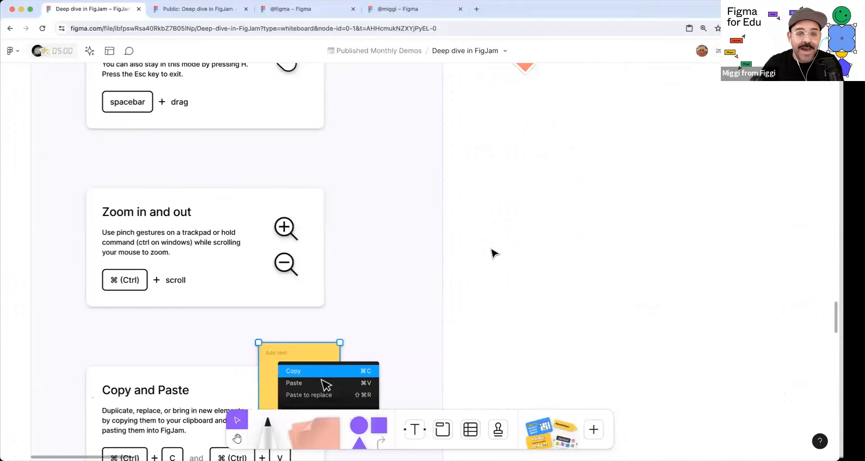
{"action": "scroll", "coordinate": [494, 254], "scroll_direction": "down", "scroll_amount": 1}
{"action": "scroll", "coordinate": [494, 253], "scroll_direction": "up", "scroll_amount": 5}
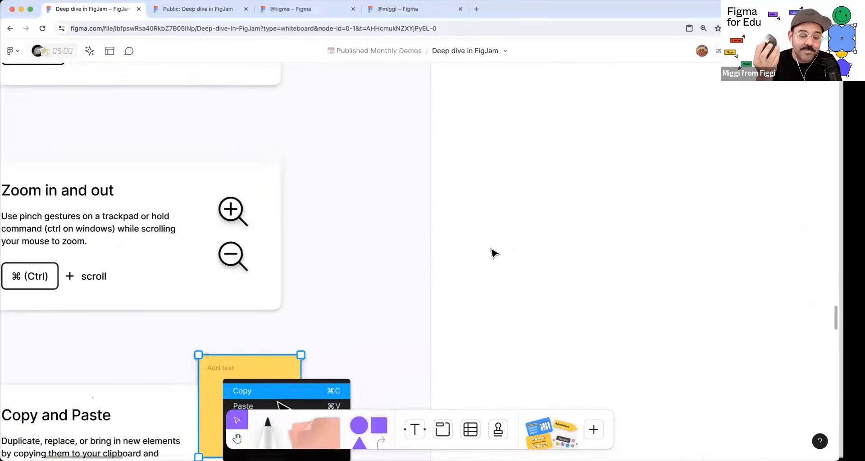
{"action": "scroll", "coordinate": [494, 254], "scroll_direction": "down", "scroll_amount": 8}
{"action": "scroll", "coordinate": [494, 254], "scroll_direction": "down", "scroll_amount": 3}
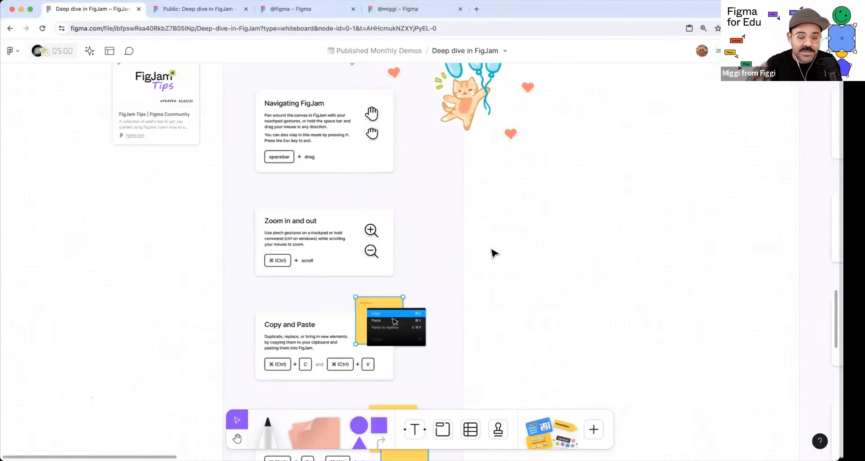
{"action": "scroll", "coordinate": [280, 269], "scroll_direction": "down", "scroll_amount": 3}
{"action": "scroll", "coordinate": [265, 272], "scroll_direction": "up", "scroll_amount": 10}
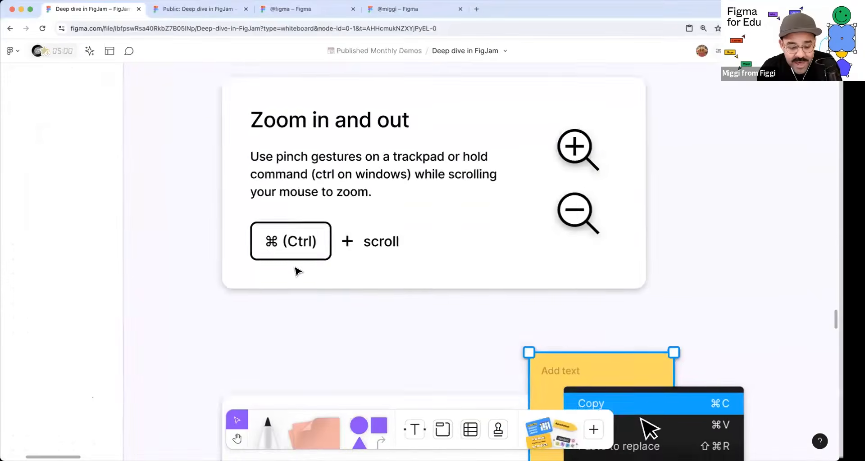
{"action": "scroll", "coordinate": [265, 252], "scroll_direction": "down", "scroll_amount": 10}
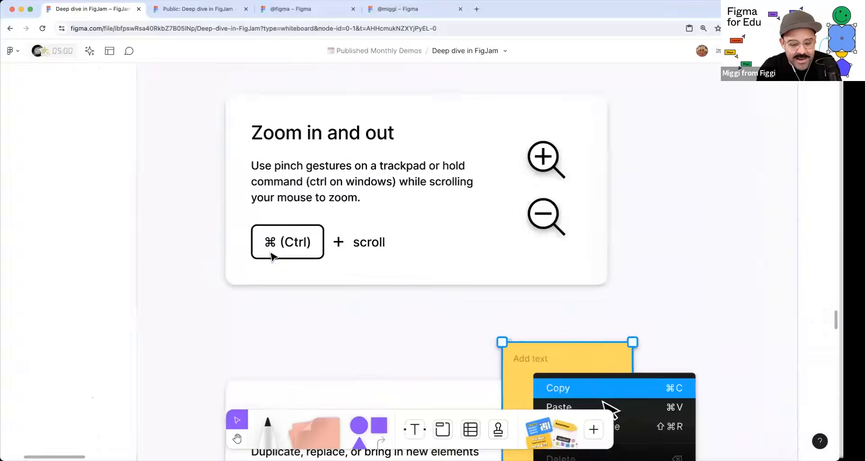
- Examine the Copy and Paste and Duplicate cards, and return to the empty canvas between the File Basics and Toolbar sections
{"action": "key", "text": "h"}
{"action": "scroll", "coordinate": [575, 216], "scroll_direction": "up", "scroll_amount": 2}
{"action": "scroll", "coordinate": [575, 217], "scroll_direction": "right", "scroll_amount": 2}
{"action": "key", "text": "v"}
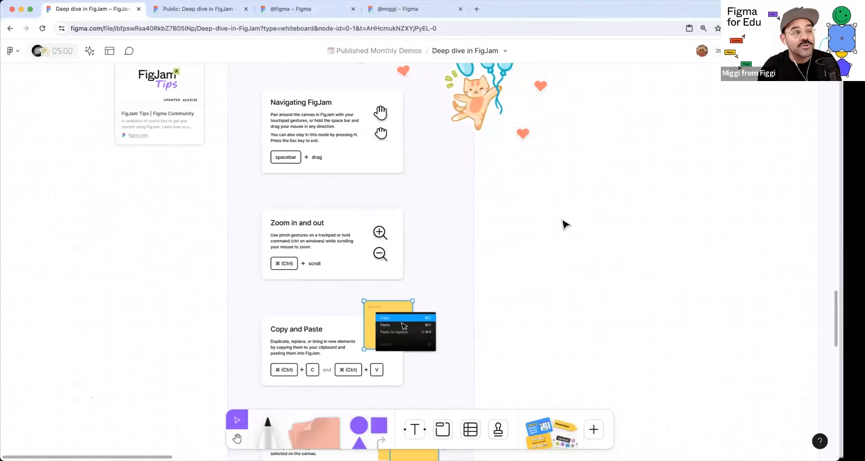
{"action": "scroll", "coordinate": [519, 228], "scroll_direction": "down", "scroll_amount": 3}
{"action": "scroll", "coordinate": [519, 228], "scroll_direction": "right", "scroll_amount": 1}
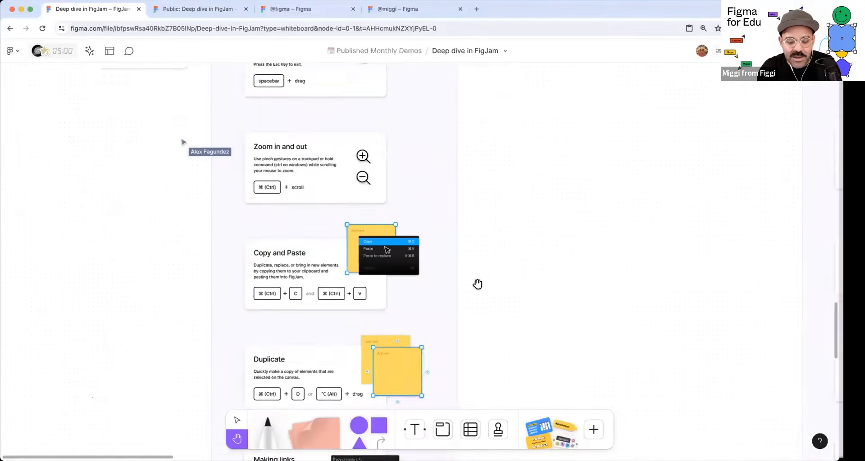
{"action": "scroll", "coordinate": [316, 226], "scroll_direction": "up", "scroll_amount": 3}
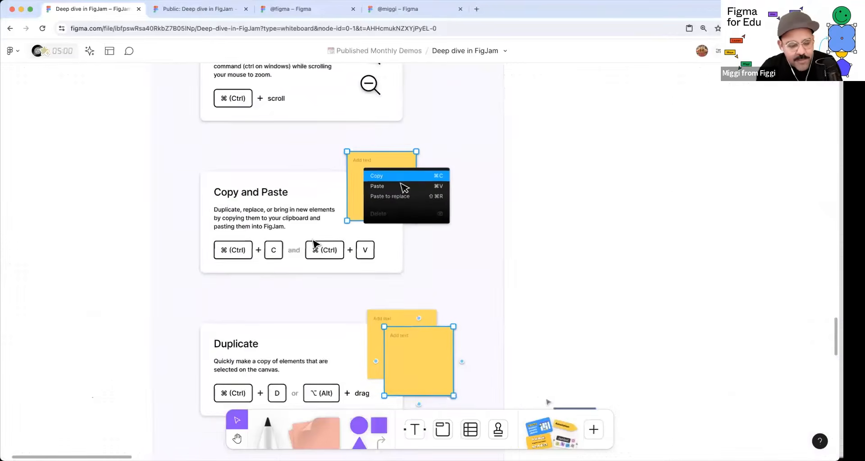
{"action": "scroll", "coordinate": [317, 244], "scroll_direction": "down", "scroll_amount": 1}
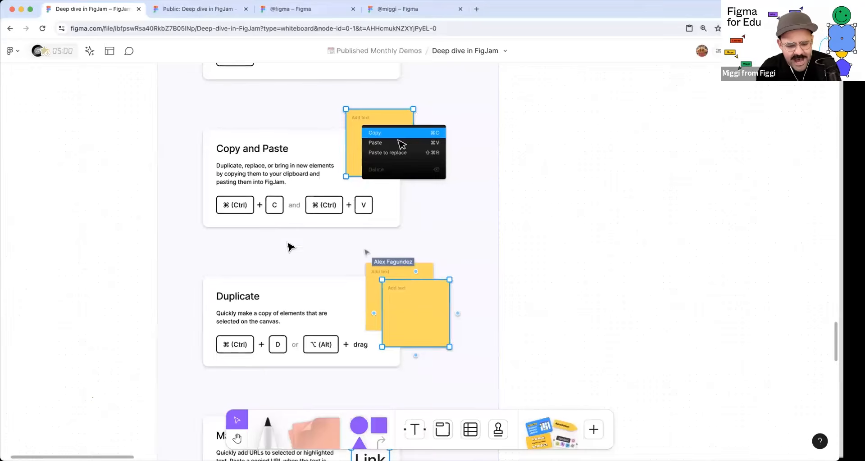
{"action": "scroll", "coordinate": [448, 179], "scroll_direction": "down", "scroll_amount": 5}
{"action": "key", "text": "space"}
{"action": "left_click_drag", "start_coordinate": [423, 180], "coordinate": [421, 184]}
{"action": "scroll", "coordinate": [421, 184], "scroll_direction": "up", "scroll_amount": 5}
{"action": "key", "text": "space"}
{"action": "left_click_drag", "start_coordinate": [492, 226], "coordinate": [498, 254]}
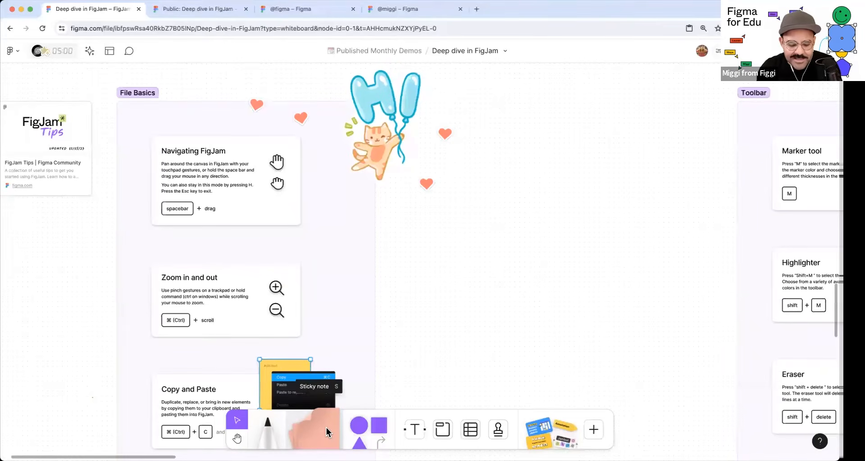
- Bring the empty canvas beside the FigJam Tips card into view, and open and close the quick actions search
{"action": "key", "text": "space"}
{"action": "left_click_drag", "start_coordinate": [415, 342], "coordinate": [419, 260]}
{"action": "left_click_drag", "start_coordinate": [547, 270], "coordinate": [496, 285]}
{"action": "scroll", "coordinate": [496, 285], "scroll_direction": "left", "scroll_amount": 10}
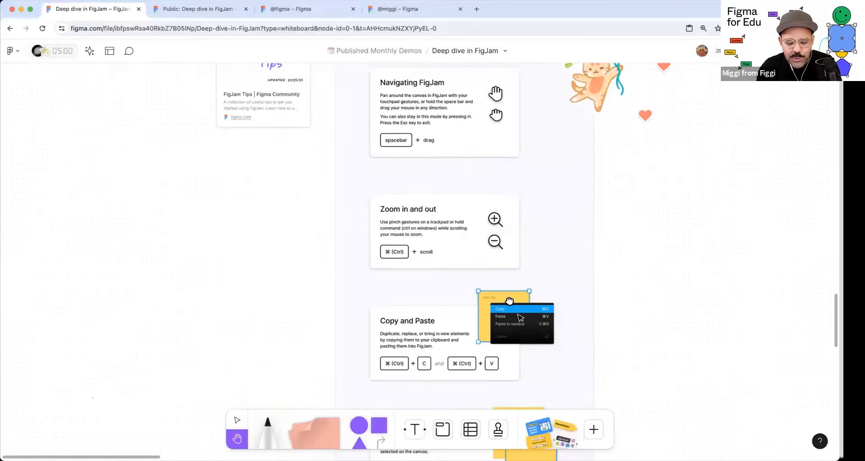
{"action": "scroll", "coordinate": [513, 305], "scroll_direction": "left", "scroll_amount": 5}
{"action": "key", "text": "v"}
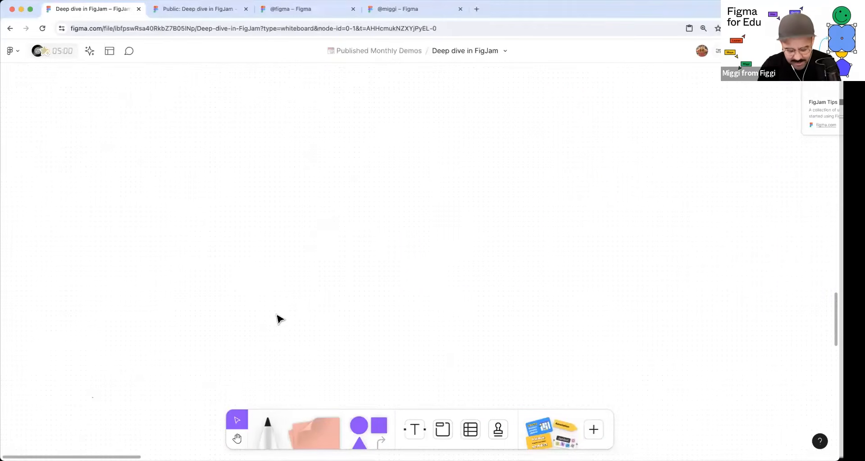
{"action": "key", "text": "super+slash"}
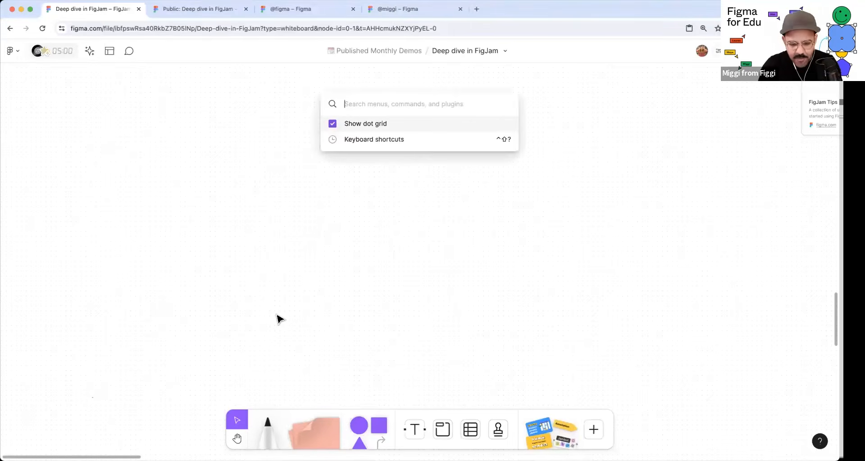
{"action": "key", "text": "Escape"}
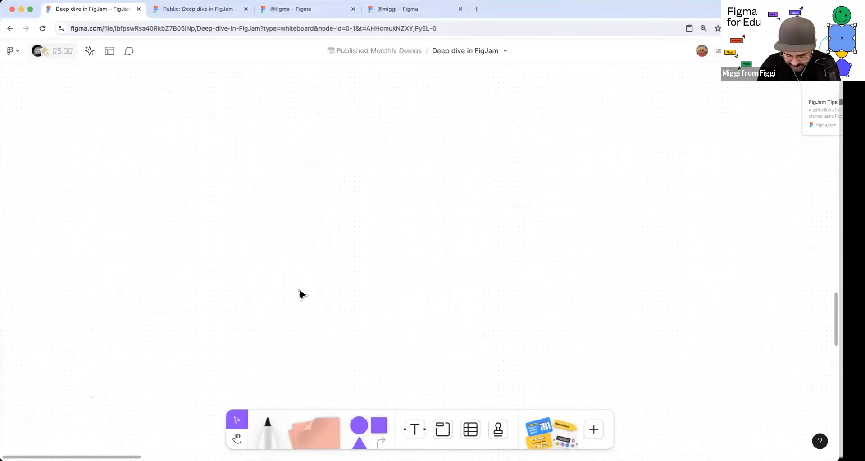
- Demonstrate hiding and restoring the interface several times over the empty canvas
{"action": "key", "text": "super+backslash"}
{"action": "key", "text": "super+backslash"}
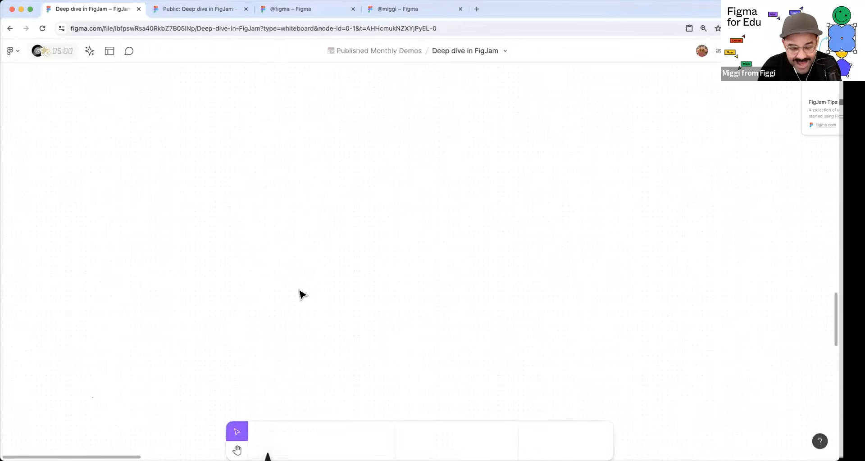
{"action": "key", "text": "super+backslash"}
{"action": "key", "text": "super+backslash"}
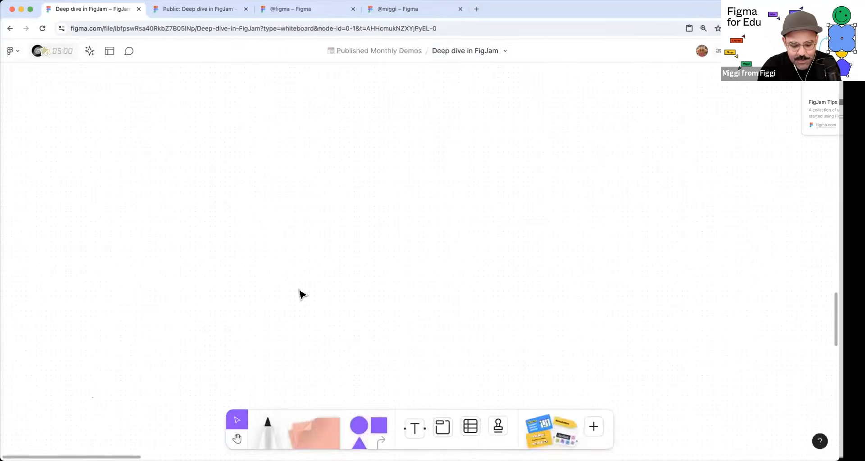
{"action": "key", "text": "super+backslash"}
{"action": "key", "text": "super+backslash"}
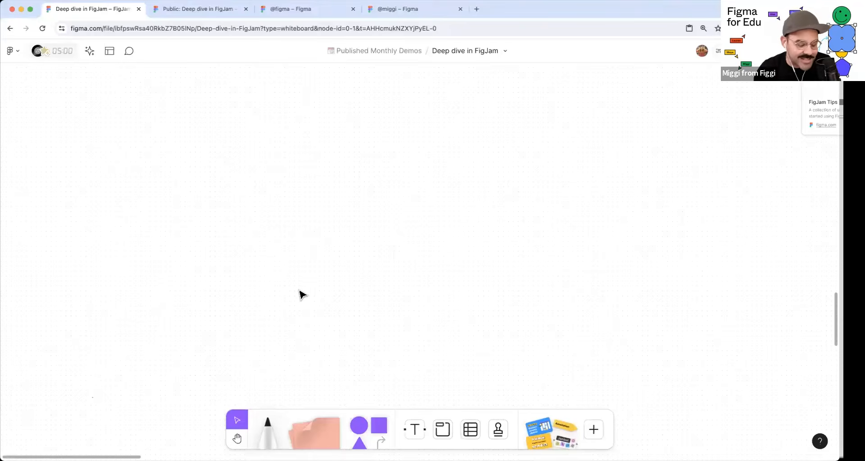
{"action": "key", "text": "super+backslash"}
{"action": "key", "text": "super+backslash"}
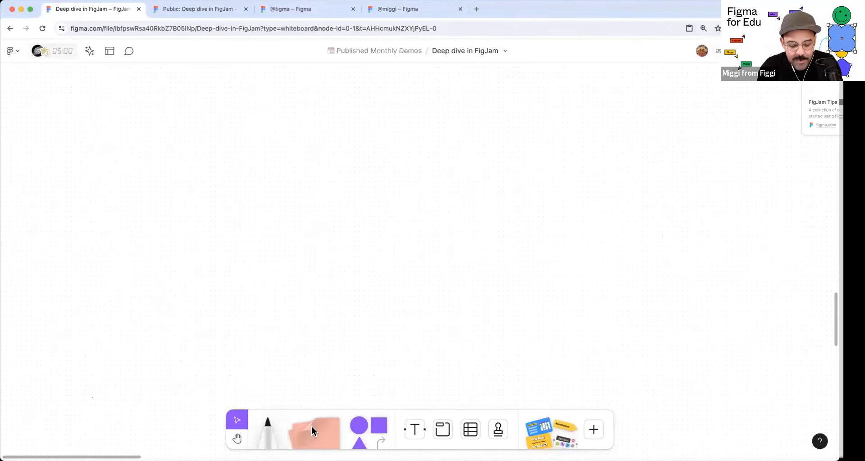
- Place a coral sticky note on the empty canvas, write "Hello world!" on it, and leave it selected
{"action": "left_click_drag", "start_coordinate": [316, 432], "coordinate": [318, 214]}
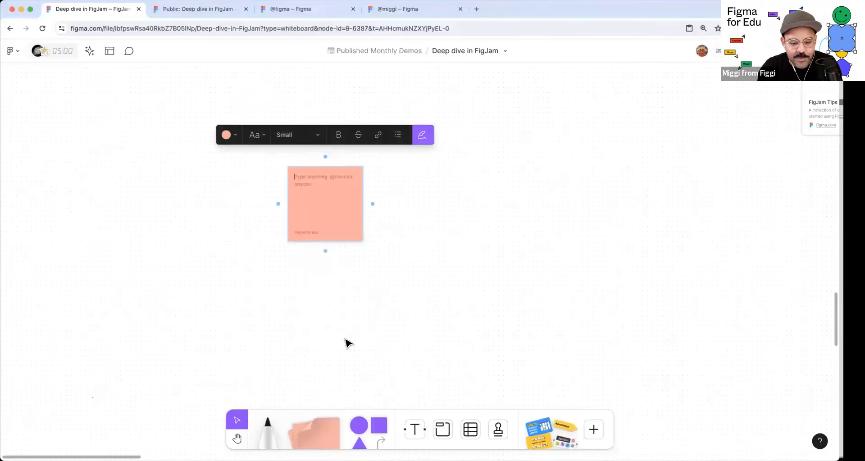
{"action": "scroll", "coordinate": [401, 229], "scroll_direction": "up", "scroll_amount": 1}
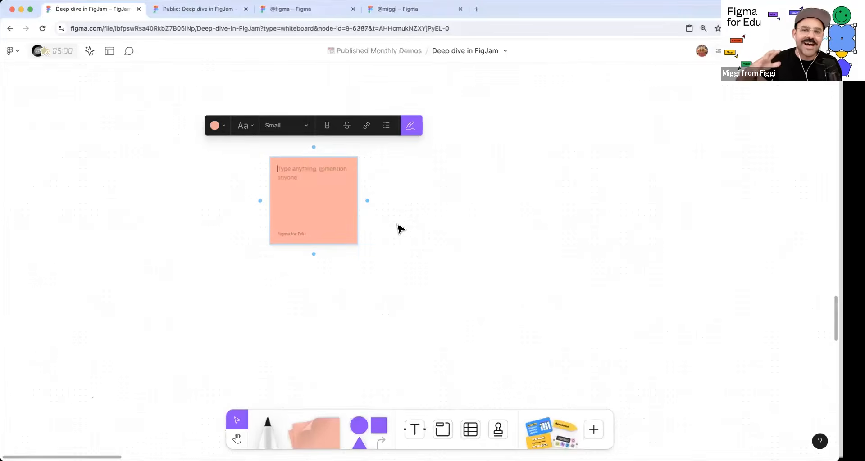
{"action": "key", "text": "Escape"}
{"action": "left_click", "coordinate": [288, 170]}
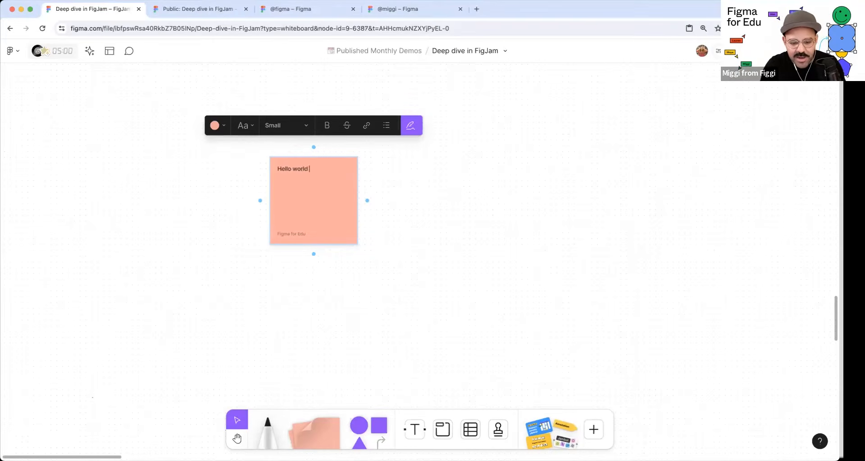
{"action": "left_click", "coordinate": [357, 310]}
{"action": "key", "text": "space"}
{"action": "scroll", "coordinate": [377, 279], "scroll_direction": "down", "scroll_amount": 4}
{"action": "left_click_drag", "start_coordinate": [378, 279], "coordinate": [340, 259]}
{"action": "scroll", "coordinate": [322, 193], "scroll_direction": "up", "scroll_amount": 5}
{"action": "key", "text": "space"}
{"action": "left_click", "coordinate": [347, 217]}
{"action": "left_click_drag", "start_coordinate": [448, 196], "coordinate": [417, 197]}
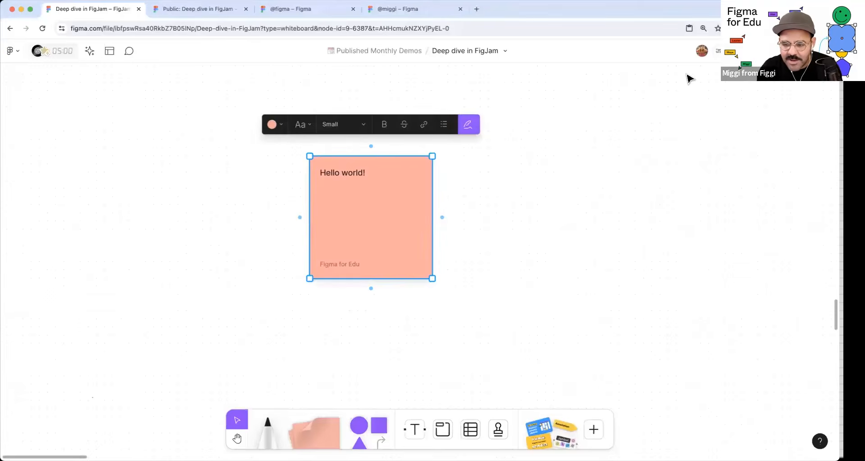
- Start a spotlight session so collaborators follow the view, and deselect the "Hello world!" sticky note
{"action": "left_click", "coordinate": [722, 51]}
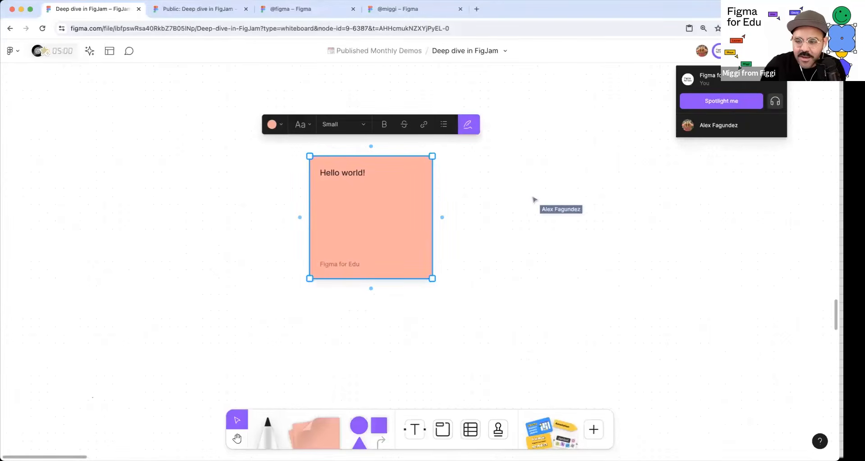
{"action": "left_click", "coordinate": [726, 101]}
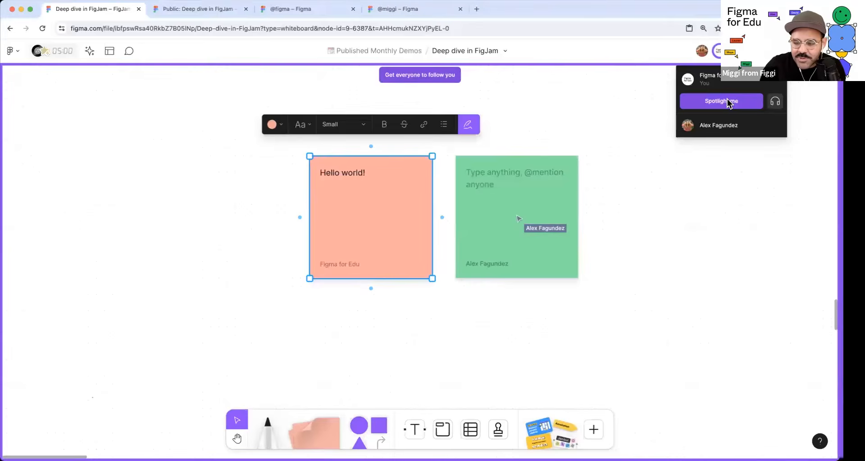
{"action": "key", "text": "space"}
{"action": "left_click_drag", "start_coordinate": [629, 178], "coordinate": [573, 194]}
{"action": "left_click", "coordinate": [324, 239]}
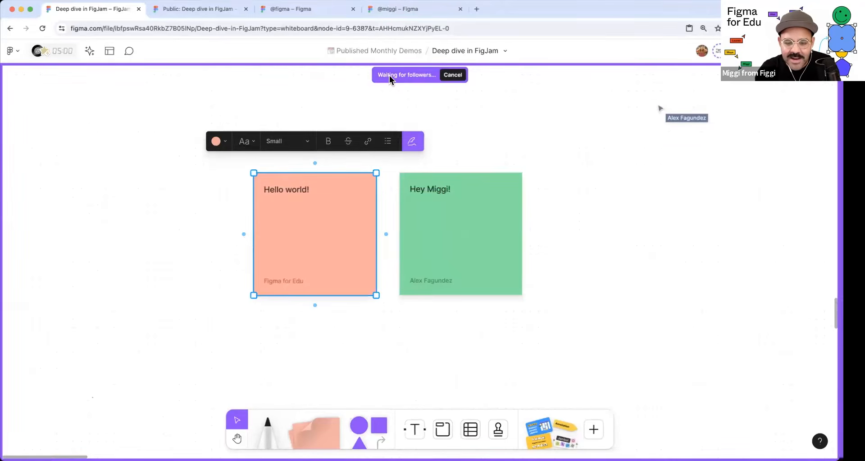
{"action": "left_click", "coordinate": [466, 126]}
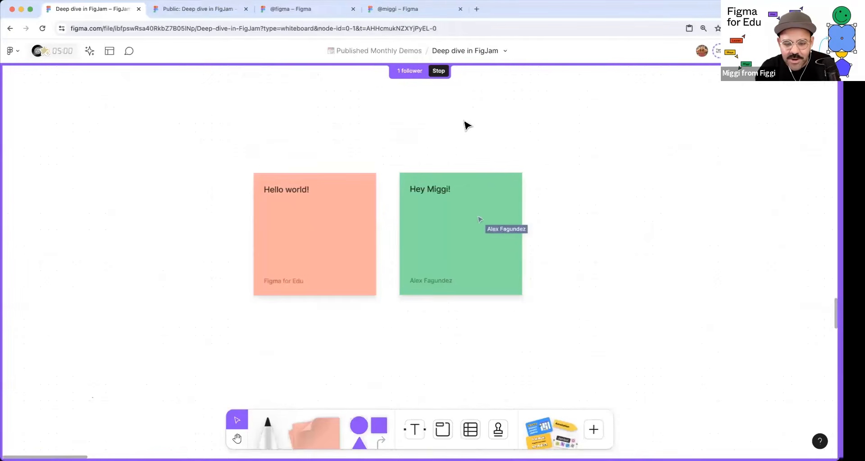
- Quick-add blank coral sticky notes to the left of and above the "Hello world!" sticky note
{"action": "key", "text": "space"}
{"action": "left_click_drag", "start_coordinate": [480, 164], "coordinate": [495, 150]}
{"action": "left_click", "coordinate": [336, 241]}
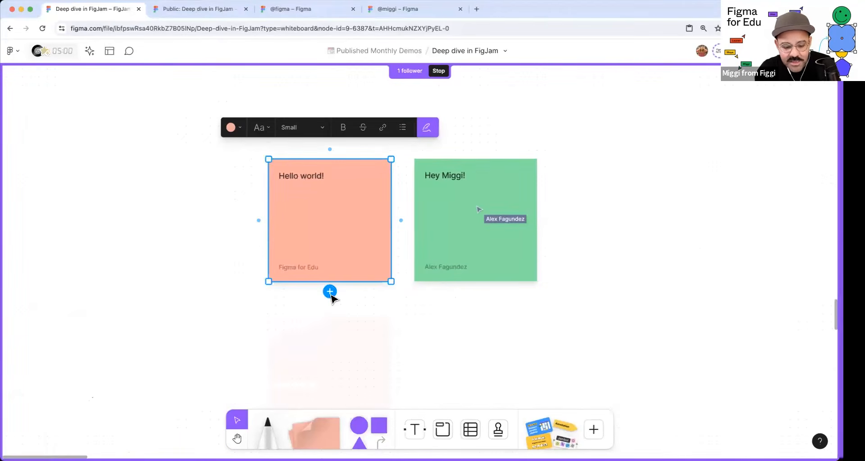
{"action": "left_click", "coordinate": [259, 221]}
{"action": "left_click", "coordinate": [333, 148]}
{"action": "left_click", "coordinate": [334, 177]}
{"action": "left_click", "coordinate": [330, 148]}
{"action": "left_click", "coordinate": [197, 159]}
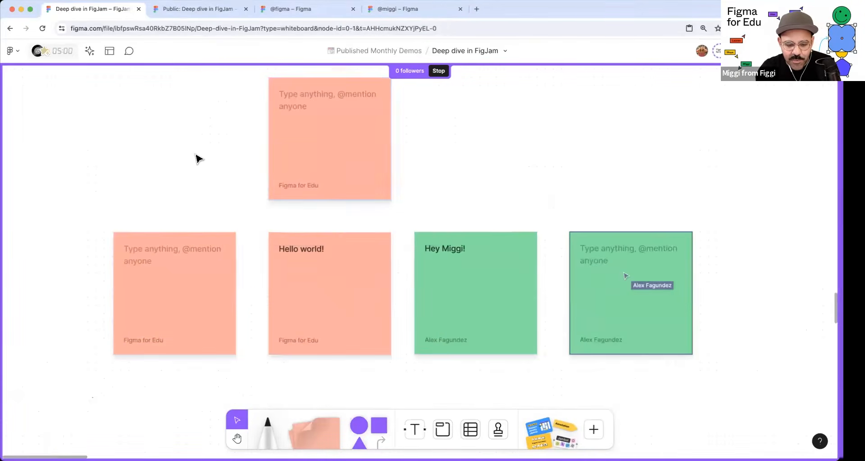
- Quick-add another blank coral sticky note directly below the "Hello world!" sticky note
{"action": "scroll", "coordinate": [213, 162], "scroll_direction": "down", "scroll_amount": 3}
{"action": "key", "text": "space"}
{"action": "left_click_drag", "start_coordinate": [334, 291], "coordinate": [362, 252]}
{"action": "left_click", "coordinate": [361, 253]}
{"action": "left_click", "coordinate": [337, 291]}
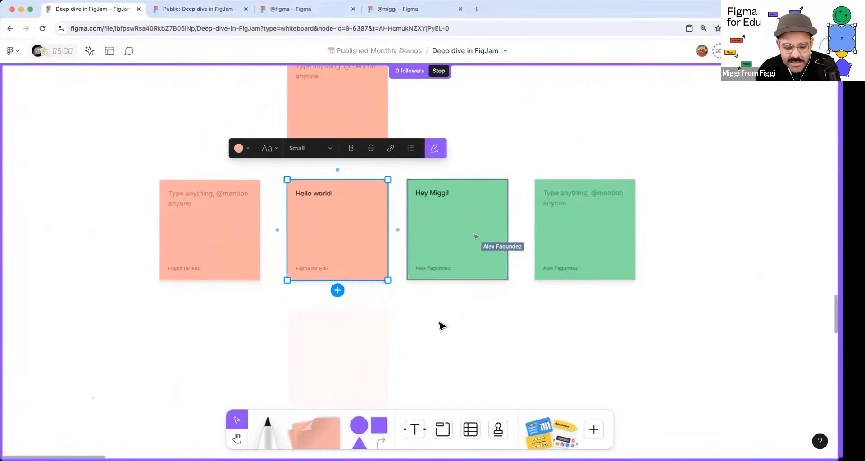
- Move the "Hello world!" sticky note out of its row to the open space below and left of the blank coral stickies
{"action": "left_click", "coordinate": [368, 175]}
{"action": "left_click_drag", "start_coordinate": [367, 174], "coordinate": [218, 284]}
{"action": "scroll", "coordinate": [378, 285], "scroll_direction": "left", "scroll_amount": 5}
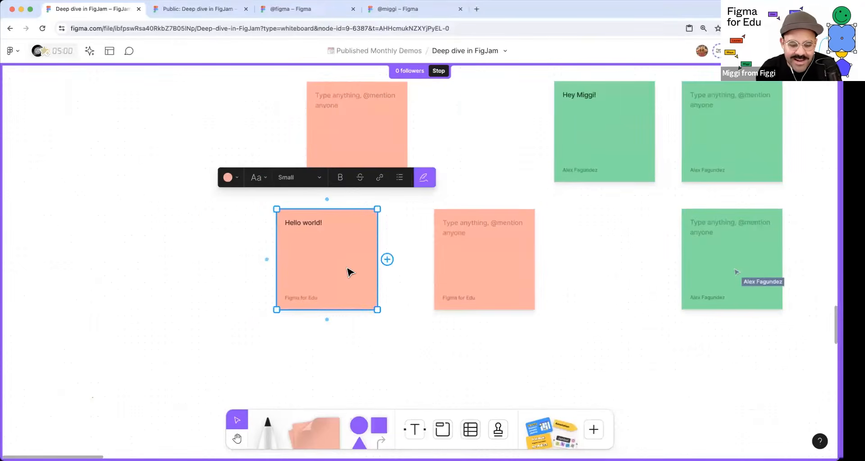
{"action": "scroll", "coordinate": [350, 273], "scroll_direction": "up", "scroll_amount": 5}
{"action": "key", "text": "space"}
{"action": "left_click_drag", "start_coordinate": [352, 272], "coordinate": [428, 289]}
{"action": "left_click_drag", "start_coordinate": [419, 280], "coordinate": [379, 224]}
{"action": "key", "text": "space"}
{"action": "left_click_drag", "start_coordinate": [313, 258], "coordinate": [274, 258]}
- Set the "Hello world!" text on the sticky note to Large
{"action": "double_click", "coordinate": [246, 193]}
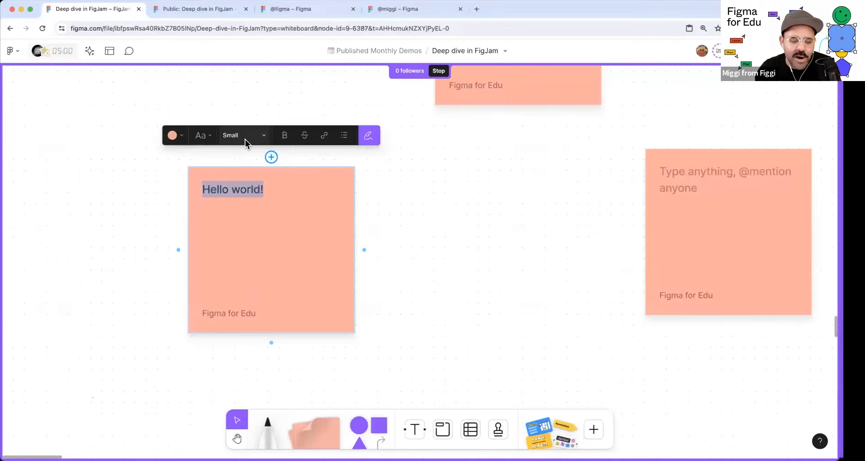
{"action": "left_click", "coordinate": [245, 139]}
{"action": "left_click", "coordinate": [241, 175]}
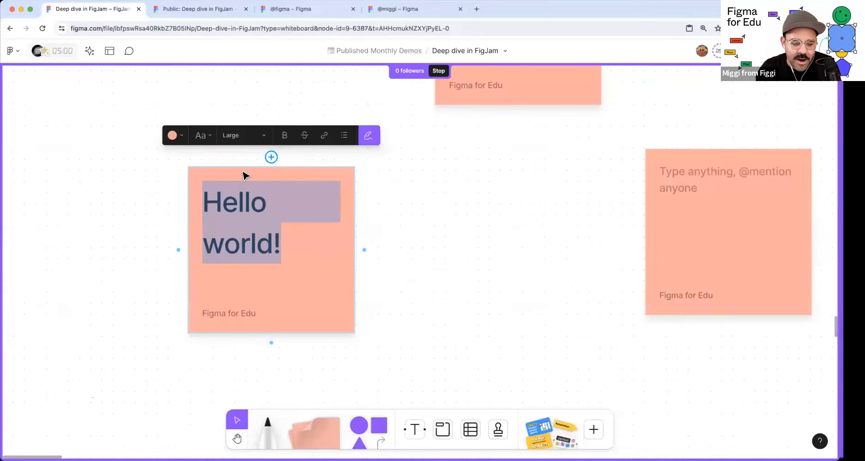
{"action": "left_click", "coordinate": [415, 248]}
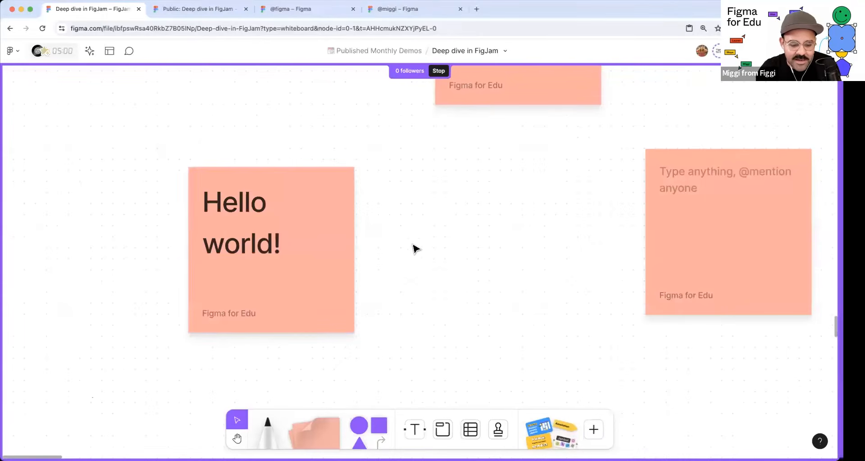
- Try stretching the "Hello world!" sticky note wider from its right edge
{"action": "left_click", "coordinate": [307, 232]}
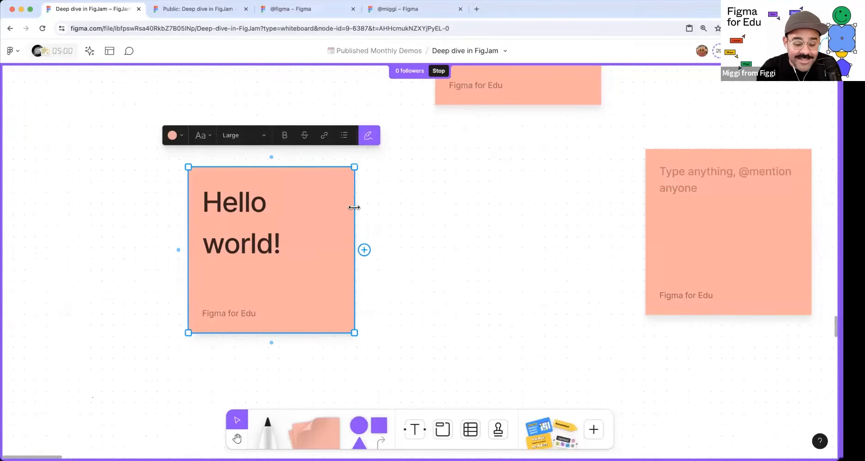
{"action": "left_click_drag", "start_coordinate": [354, 207], "coordinate": [495, 252]}
{"action": "key", "text": "super+z"}
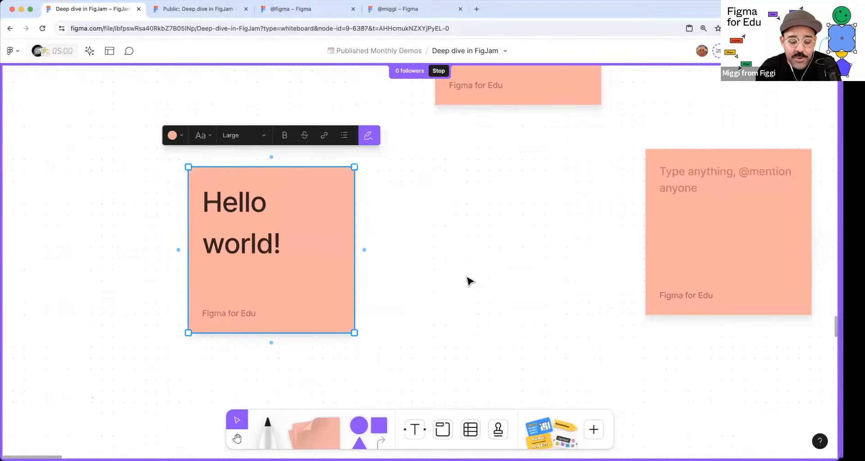
{"action": "left_click_drag", "start_coordinate": [351, 199], "coordinate": [586, 230]}
{"action": "key", "text": "super+z"}
- Widen the "Hello world!" sticky note into a rectangle so its text fits on one line
{"action": "key", "text": "Escape"}
{"action": "key", "text": "h"}
{"action": "key", "text": "v"}
{"action": "scroll", "coordinate": [471, 234], "scroll_direction": "down", "scroll_amount": 1}
{"action": "left_click", "coordinate": [388, 233]}
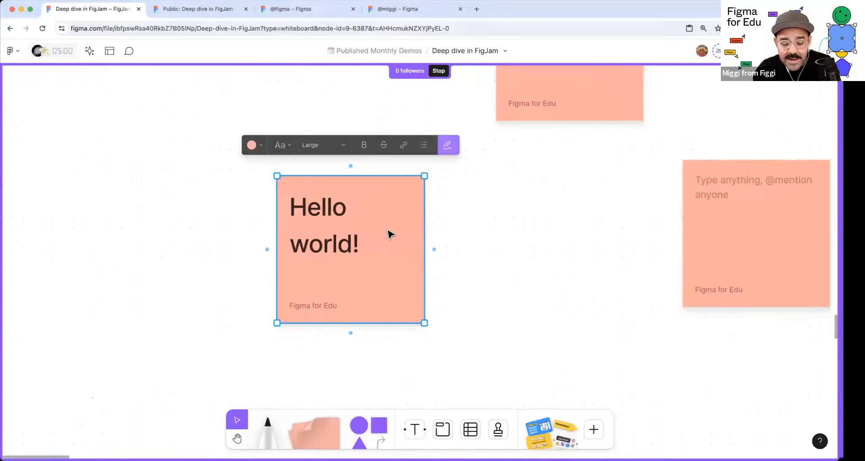
{"action": "left_click_drag", "start_coordinate": [425, 215], "coordinate": [509, 220]}
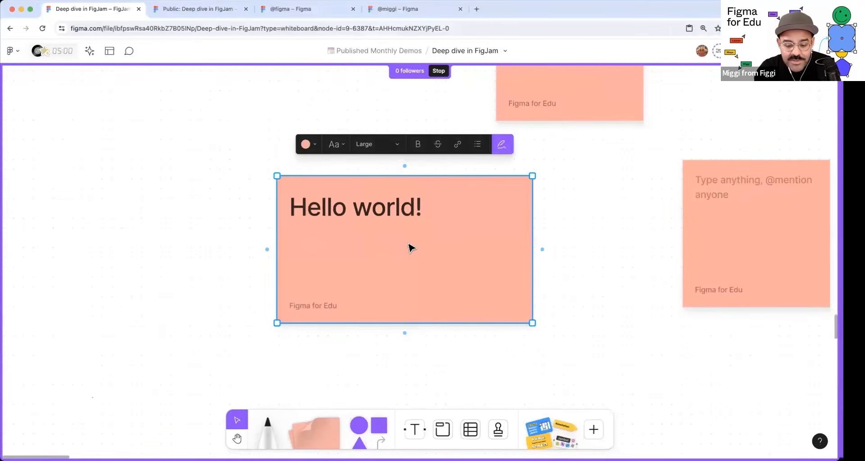
- Add a second line reading "this is also some text" beneath "Hello world!" on the wide sticky note
{"action": "double_click", "coordinate": [405, 213]}
{"action": "left_click", "coordinate": [425, 217]}
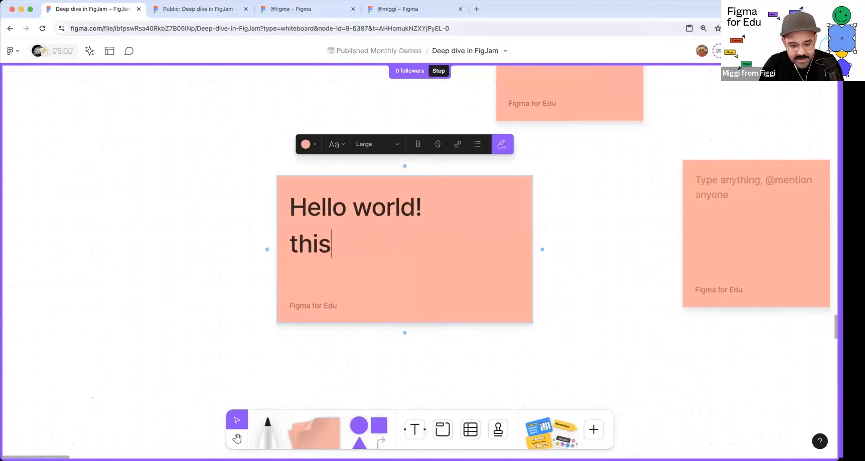
{"action": "type", "text": "this is also "}
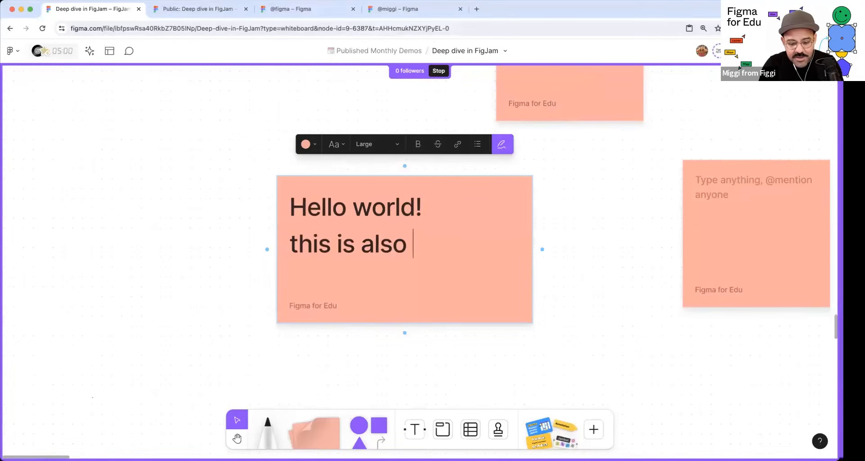
{"action": "type", "text": "some text"}
{"action": "left_click", "coordinate": [596, 272]}
- Set only the line "this is also some text" on the sticky note to Medium
{"action": "key", "text": "space"}
{"action": "left_click_drag", "start_coordinate": [543, 269], "coordinate": [478, 274]}
{"action": "double_click", "coordinate": [357, 260]}
{"action": "left_click", "coordinate": [357, 258]}
{"action": "left_click_drag", "start_coordinate": [279, 292], "coordinate": [236, 244]}
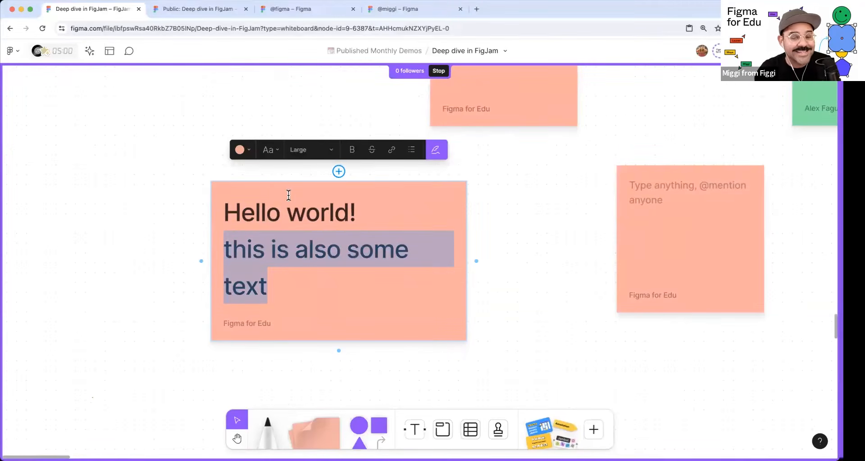
{"action": "left_click", "coordinate": [331, 149]}
{"action": "left_click", "coordinate": [316, 135]}
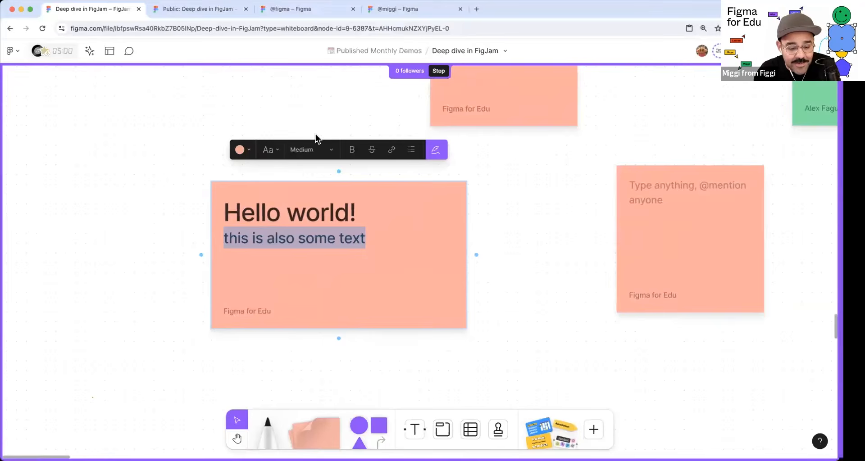
{"action": "left_click", "coordinate": [273, 351]}
- Keep the "Hello world!" line at Large and make it bold
{"action": "double_click", "coordinate": [318, 247]}
{"action": "left_click", "coordinate": [339, 214]}
{"action": "left_click_drag", "start_coordinate": [359, 211], "coordinate": [218, 202]}
{"action": "left_click", "coordinate": [303, 149]}
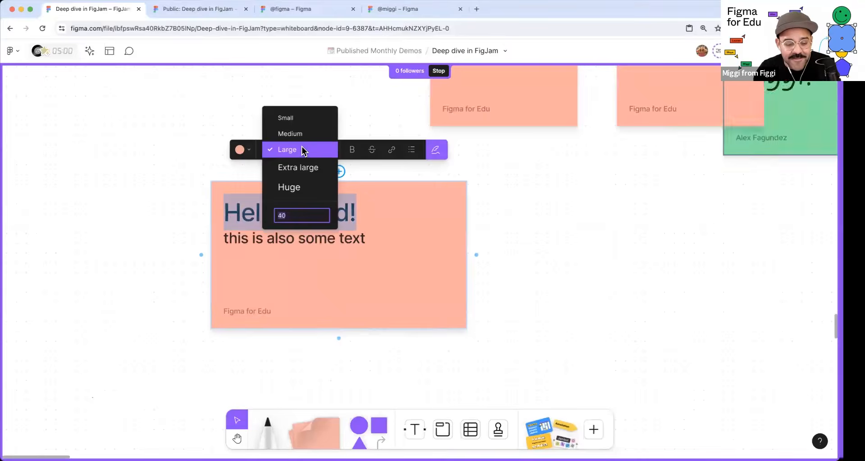
{"action": "left_click", "coordinate": [304, 150]}
{"action": "left_click", "coordinate": [352, 149]}
{"action": "left_click", "coordinate": [149, 228]}
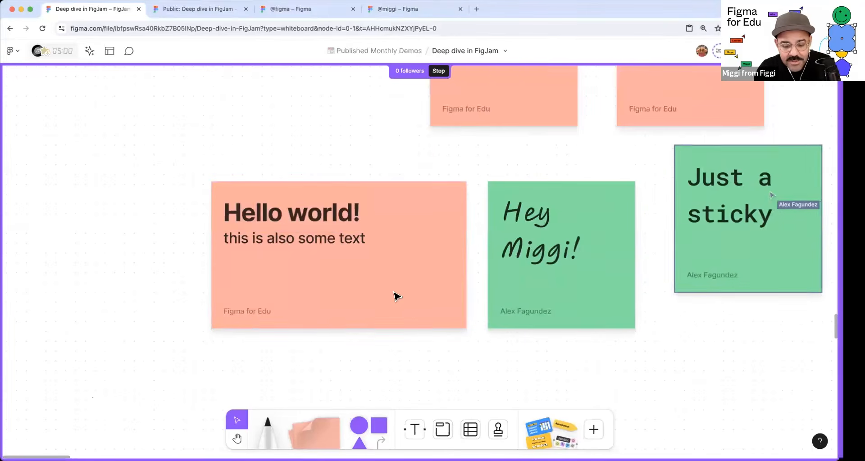
{"action": "key", "text": "h"}
{"action": "left_click_drag", "start_coordinate": [355, 268], "coordinate": [268, 257]}
{"action": "scroll", "coordinate": [350, 310], "scroll_direction": "down", "scroll_amount": 2}
{"action": "key", "text": "space"}
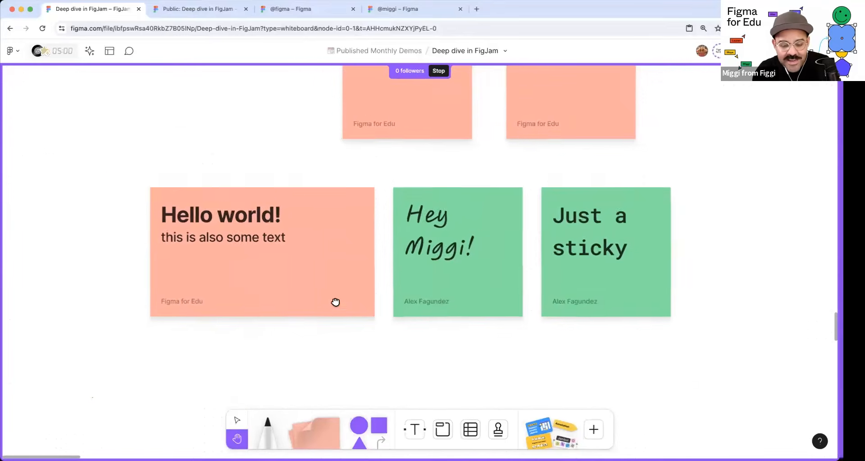
{"action": "left_click_drag", "start_coordinate": [334, 302], "coordinate": [292, 288]}
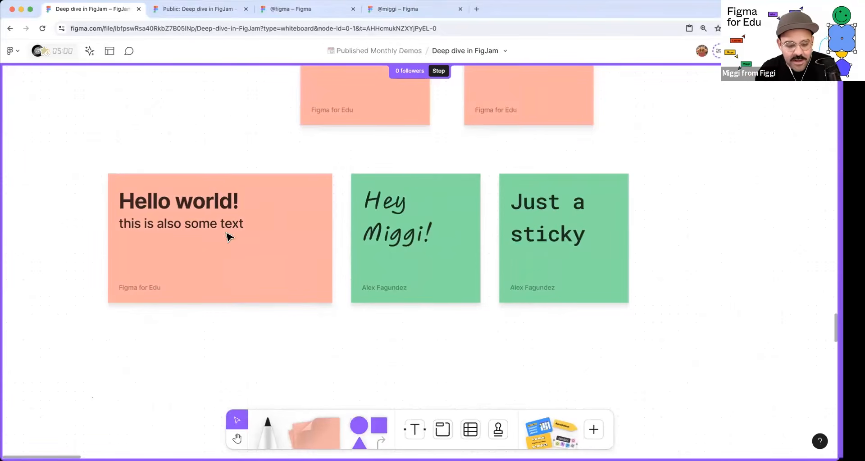
- Place a copy of the wide "Hello world!" sticky note below and to the left of the existing row
{"action": "scroll", "coordinate": [212, 232], "scroll_direction": "down", "scroll_amount": 2}
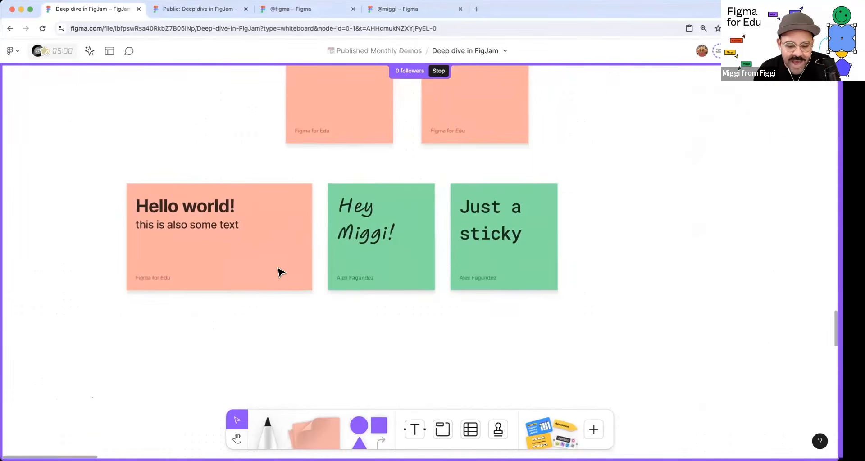
{"action": "scroll", "coordinate": [293, 275], "scroll_direction": "down", "scroll_amount": 3}
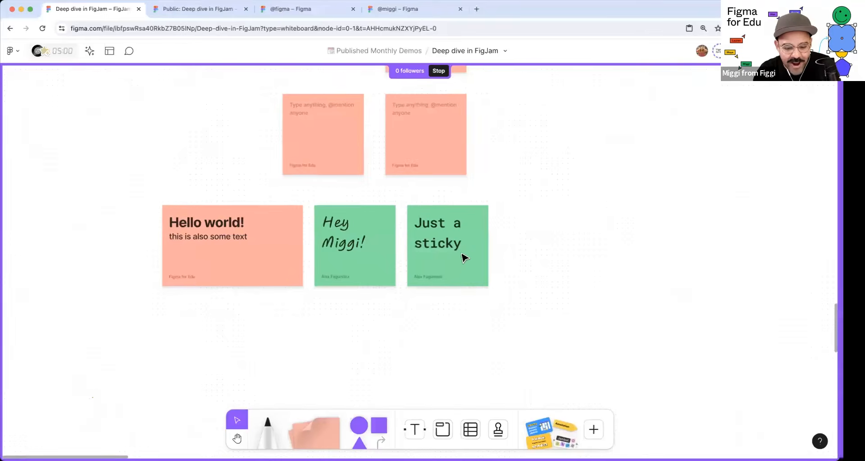
{"action": "left_click", "coordinate": [464, 276]}
{"action": "scroll", "coordinate": [296, 306], "scroll_direction": "left", "scroll_amount": 5}
{"action": "scroll", "coordinate": [296, 306], "scroll_direction": "down", "scroll_amount": 1}
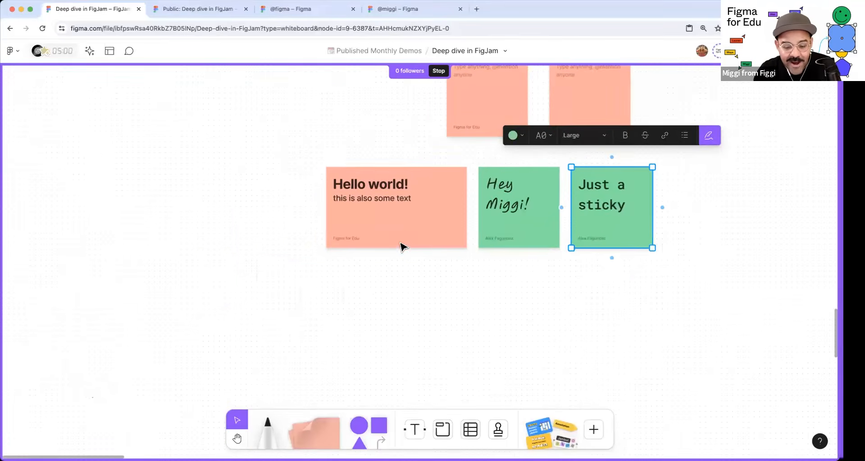
{"action": "left_click", "coordinate": [409, 221]}
{"action": "left_click_drag", "start_coordinate": [404, 228], "coordinate": [288, 353]}
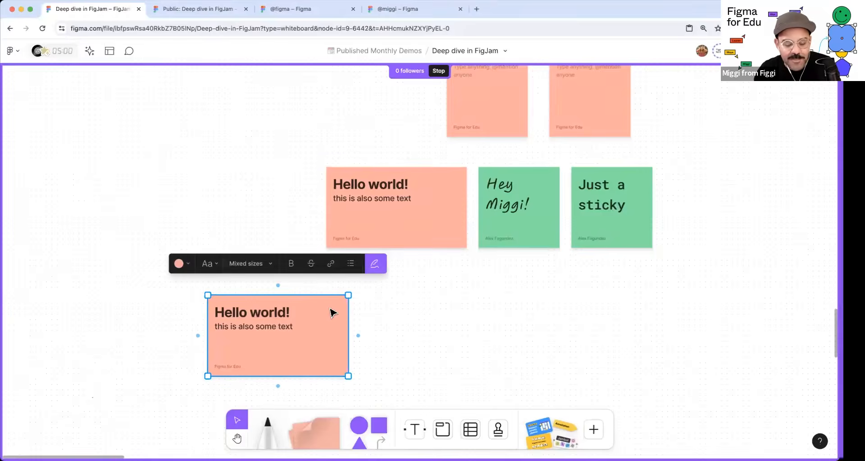
- Quick-create three blank sticky notes of the same size and color in a row beside the copied "Hello world!" note
{"action": "key", "text": "space"}
{"action": "left_click_drag", "start_coordinate": [302, 233], "coordinate": [306, 202]}
{"action": "scroll", "coordinate": [306, 206], "scroll_direction": "down", "scroll_amount": 5}
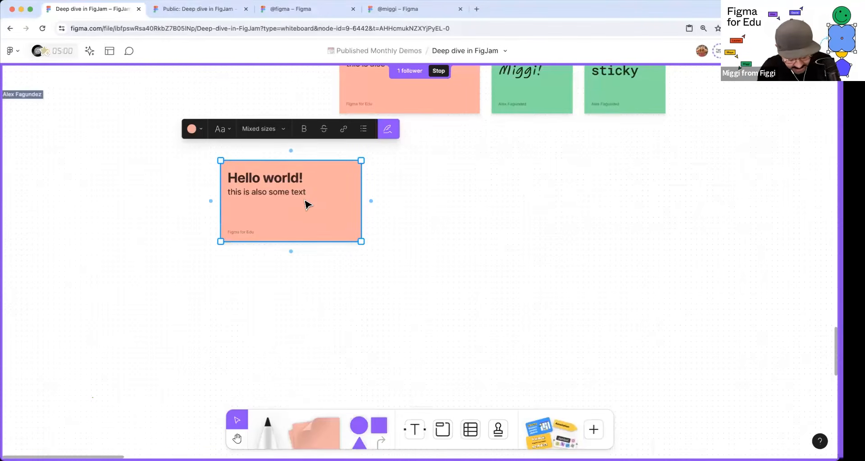
{"action": "key", "text": "super+Return"}
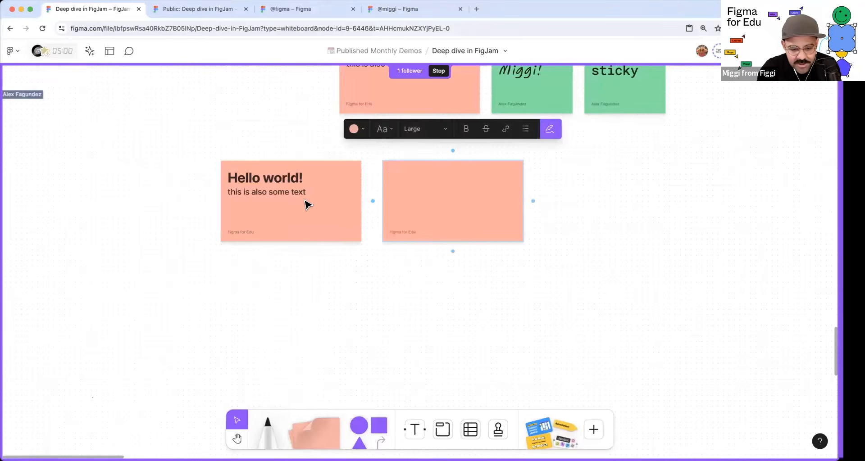
{"action": "key", "text": "super+Return"}
{"action": "key", "text": "super+Return"}
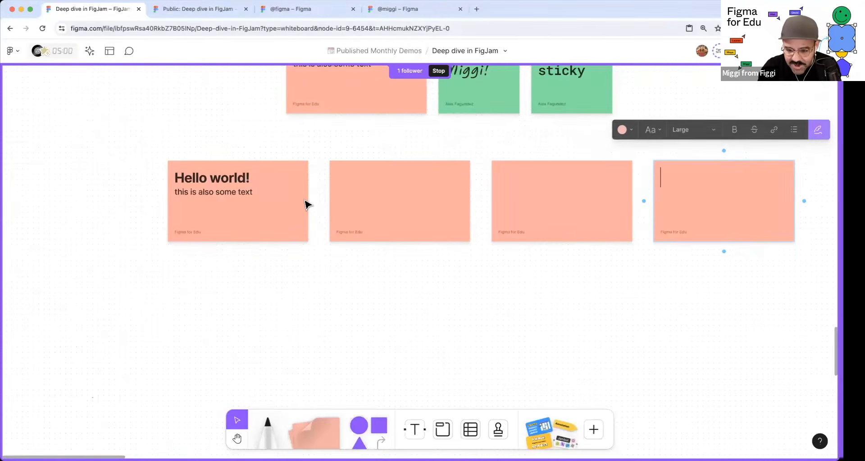
- Place a copy of the green "Hey Miggi!" sticky note directly beneath the copied "Hello world!" note
{"action": "left_click", "coordinate": [428, 303]}
{"action": "scroll", "coordinate": [431, 303], "scroll_direction": "down", "scroll_amount": 2}
{"action": "scroll", "coordinate": [485, 236], "scroll_direction": "left", "scroll_amount": 2}
{"action": "left_click_drag", "start_coordinate": [498, 120], "coordinate": [279, 285]}
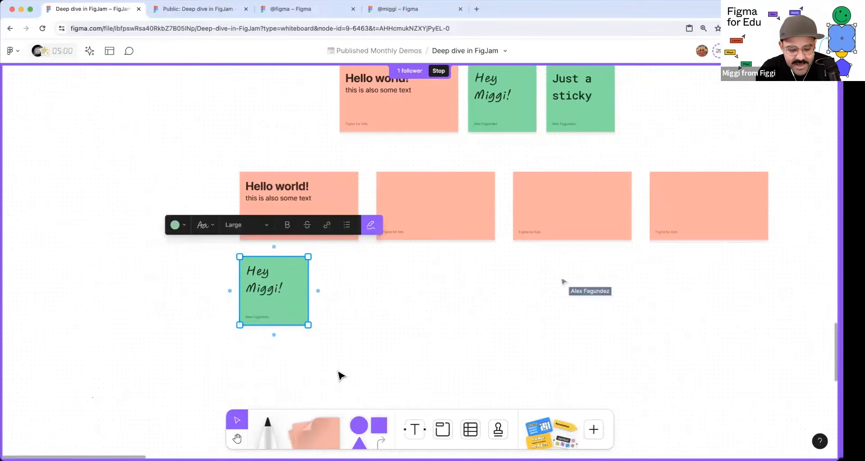
- Quick-create six blank green sticky notes in a row beside the copied "Hey Miggi!" note
{"action": "scroll", "coordinate": [322, 354], "scroll_direction": "up", "scroll_amount": 2}
{"action": "key", "text": "super+Return"}
{"action": "key", "text": "super+Return"}
{"action": "key", "text": "super+Return"}
{"action": "key", "text": "super+Return"}
{"action": "key", "text": "super+Return"}
{"action": "key", "text": "super+Return"}
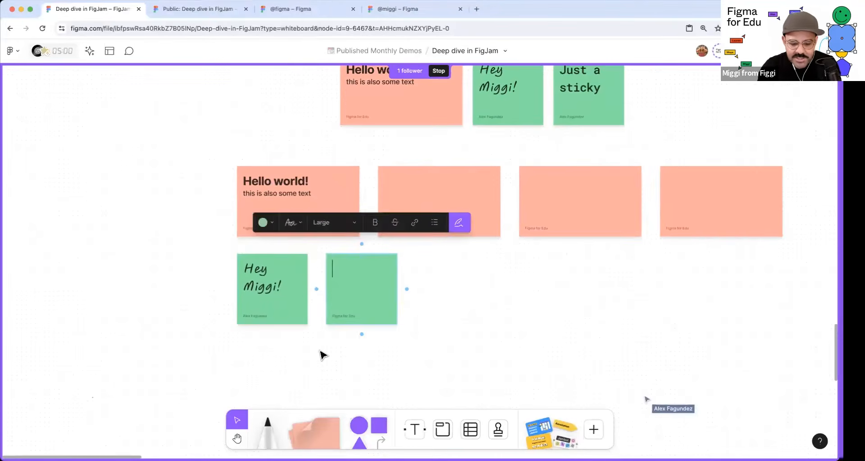
{"action": "left_click", "coordinate": [412, 359]}
{"action": "left_click_drag", "start_coordinate": [395, 322], "coordinate": [309, 344]}
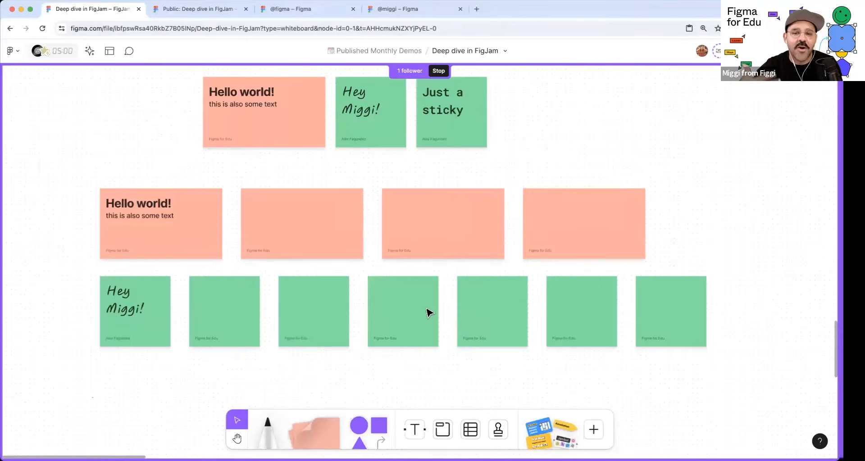
- Add a new square sticky note reading "asdasd" beneath the row of "Hey Miggi!" notes
{"action": "left_click_drag", "start_coordinate": [460, 219], "coordinate": [429, 137]}
{"action": "scroll", "coordinate": [640, 248], "scroll_direction": "down", "scroll_amount": 2}
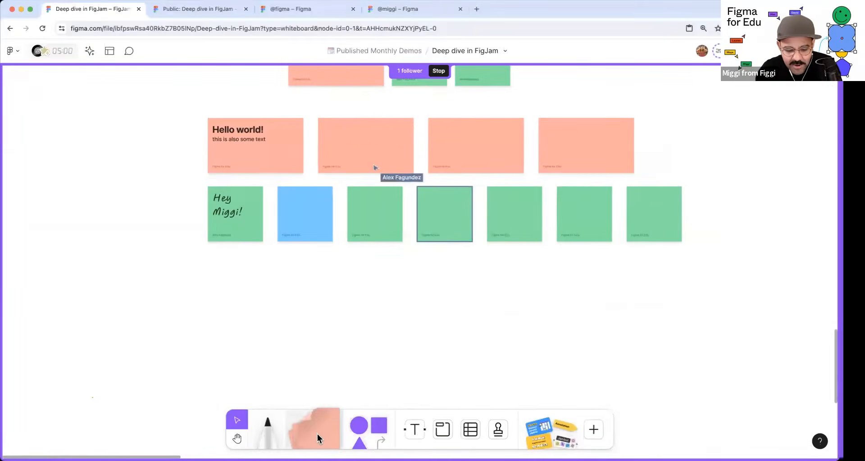
{"action": "left_click", "coordinate": [318, 438]}
{"action": "left_click", "coordinate": [241, 338]}
{"action": "scroll", "coordinate": [233, 320], "scroll_direction": "up", "scroll_amount": 3}
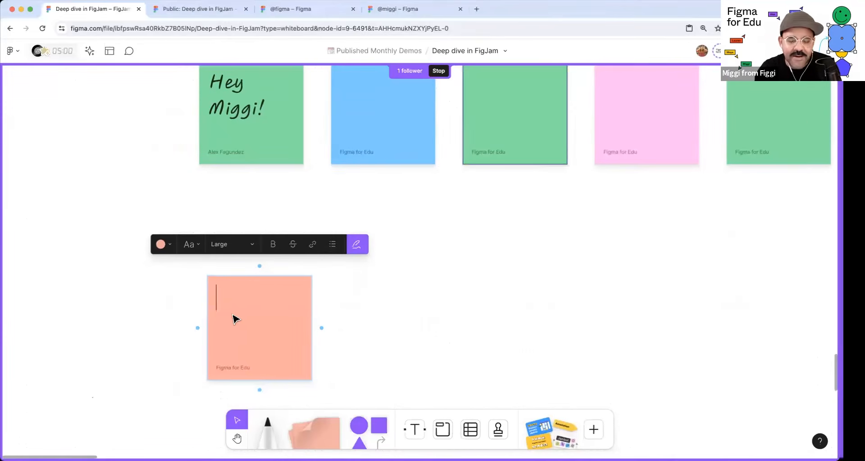
- Try the Scribbled and Technical fonts on the "asdasd" text and settle on Bookish
{"action": "double_click", "coordinate": [248, 298]}
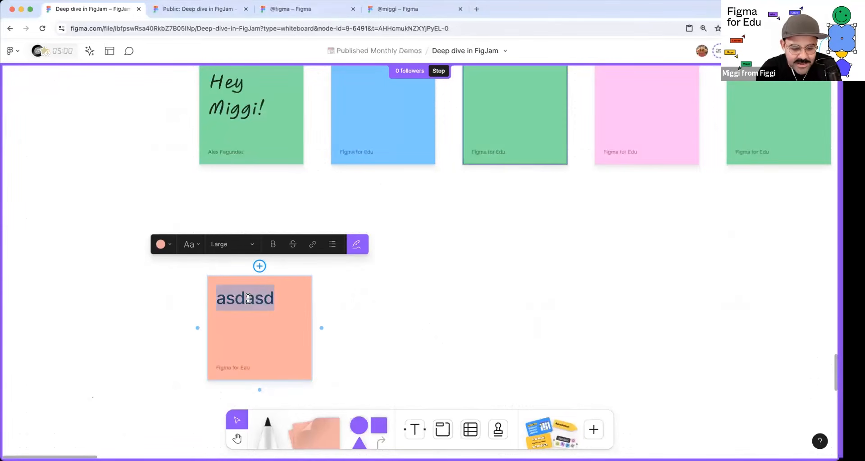
{"action": "left_click", "coordinate": [194, 245]}
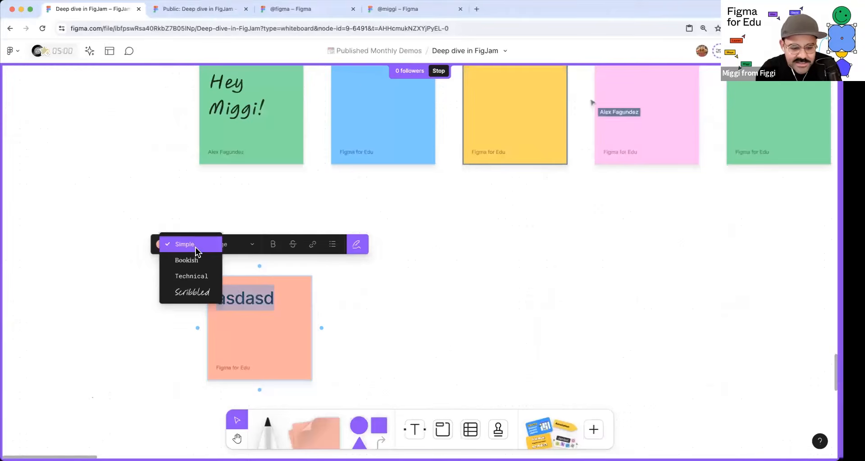
{"action": "left_click", "coordinate": [197, 299]}
{"action": "left_click", "coordinate": [198, 246]}
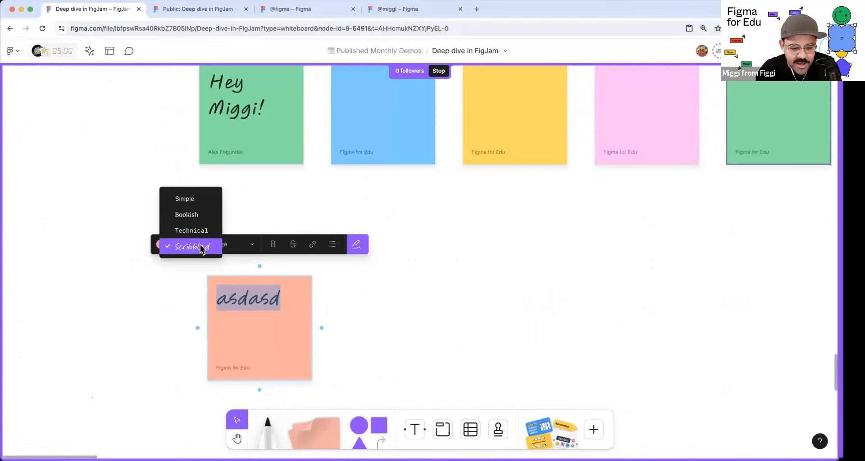
{"action": "left_click", "coordinate": [198, 232]}
{"action": "left_click", "coordinate": [196, 245]}
{"action": "left_click", "coordinate": [198, 230]}
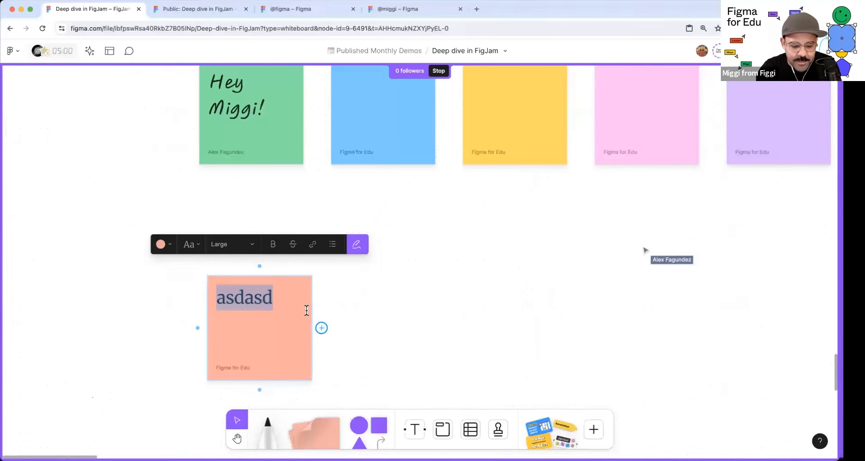
- Widen the "asdasd" sticky note from a square into a rectangle
{"action": "left_click", "coordinate": [297, 304]}
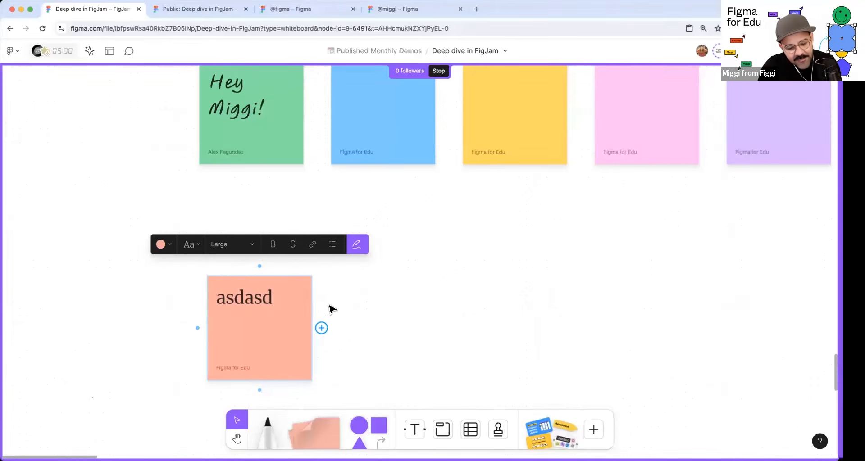
{"action": "left_click_drag", "start_coordinate": [312, 303], "coordinate": [440, 305]}
{"action": "left_click", "coordinate": [437, 319]}
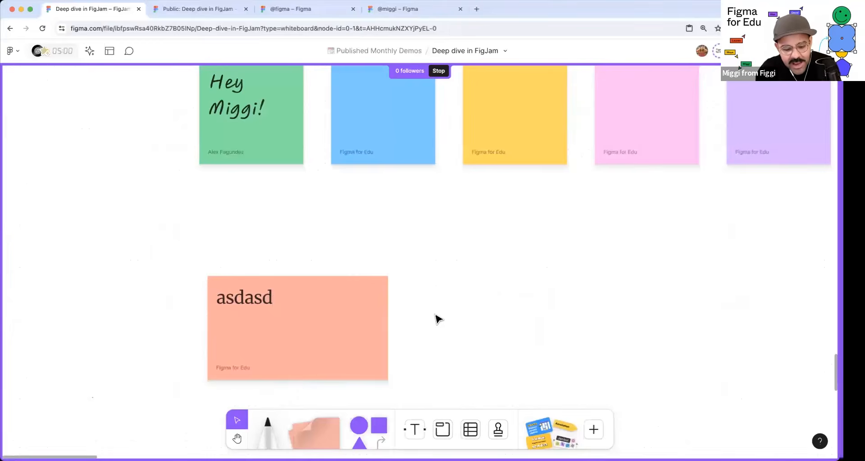
- Replace the text "asdasd" on the wide sticky note with "IMPORTANT"
{"action": "scroll", "coordinate": [437, 319], "scroll_direction": "down", "scroll_amount": 5}
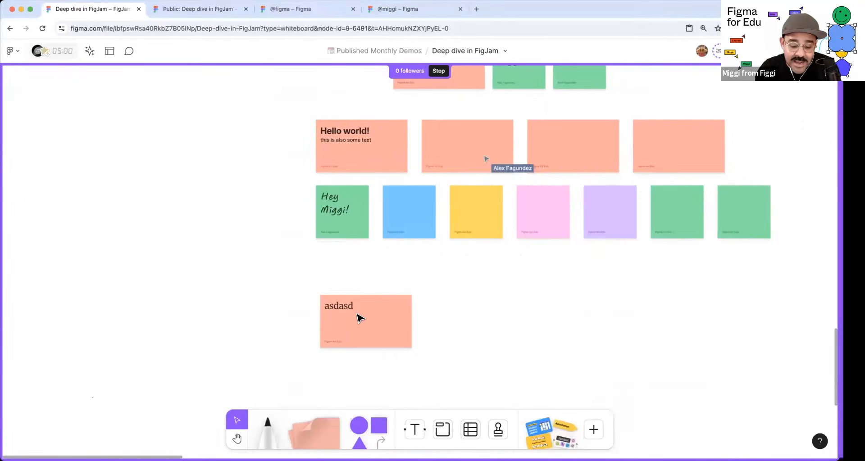
{"action": "left_click", "coordinate": [361, 319]}
{"action": "double_click", "coordinate": [342, 305]}
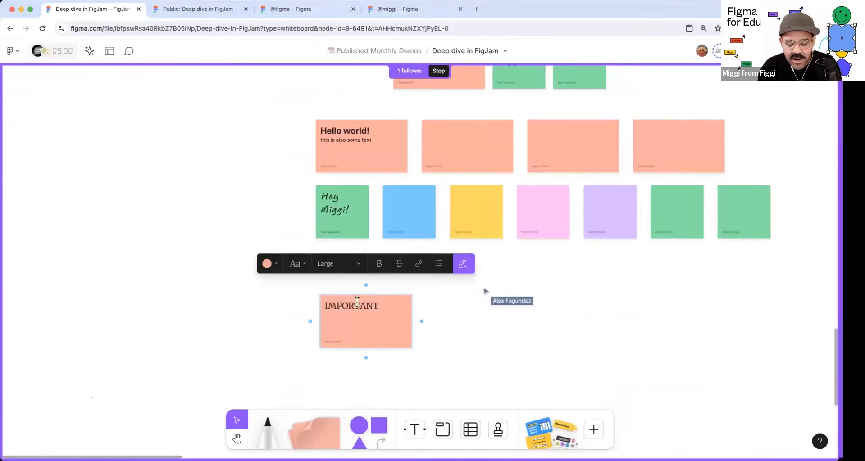
{"action": "left_click", "coordinate": [459, 326]}
- Make the "IMPORTANT" text on the sticky note bold
{"action": "scroll", "coordinate": [366, 332], "scroll_direction": "up", "scroll_amount": 2}
{"action": "left_click", "coordinate": [368, 336]}
{"action": "scroll", "coordinate": [368, 335], "scroll_direction": "up", "scroll_amount": 5}
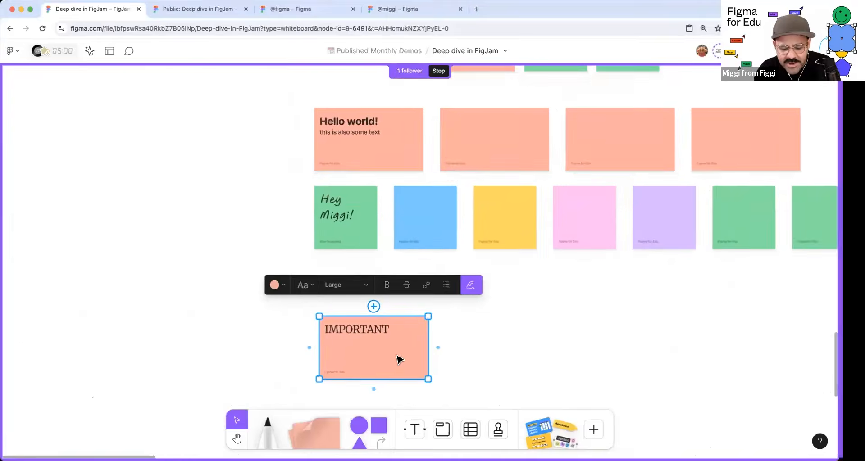
{"action": "key", "text": "Return"}
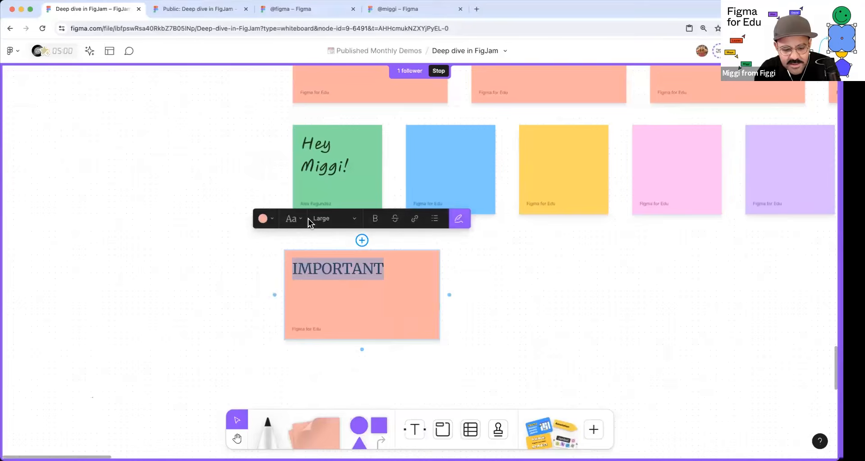
{"action": "left_click", "coordinate": [378, 219]}
{"action": "left_click", "coordinate": [518, 321]}
- Scale up the "IMPORTANT" sticky note and align it beside the two lower rows of notes
{"action": "scroll", "coordinate": [501, 313], "scroll_direction": "down", "scroll_amount": 5}
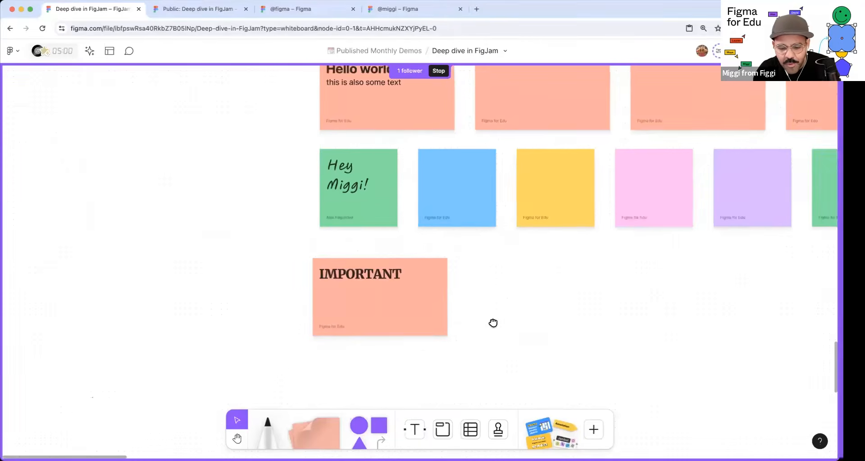
{"action": "key", "text": "space"}
{"action": "left_click_drag", "start_coordinate": [398, 318], "coordinate": [337, 345]}
{"action": "left_click", "coordinate": [337, 344]}
{"action": "left_click_drag", "start_coordinate": [270, 273], "coordinate": [167, 181]}
{"action": "left_click_drag", "start_coordinate": [363, 312], "coordinate": [256, 189]}
{"action": "scroll", "coordinate": [295, 298], "scroll_direction": "down", "scroll_amount": 5}
{"action": "key", "text": "space"}
{"action": "left_click_drag", "start_coordinate": [321, 324], "coordinate": [330, 346]}
{"action": "left_click_drag", "start_coordinate": [270, 253], "coordinate": [270, 278]}
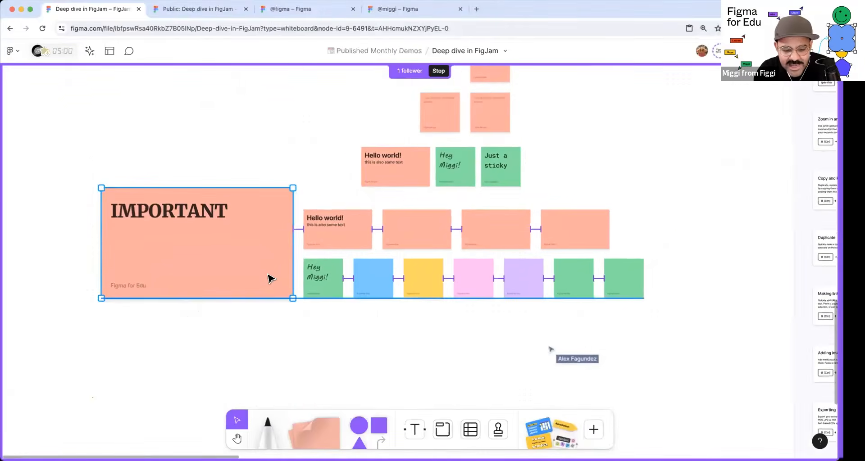
{"action": "left_click", "coordinate": [363, 354]}
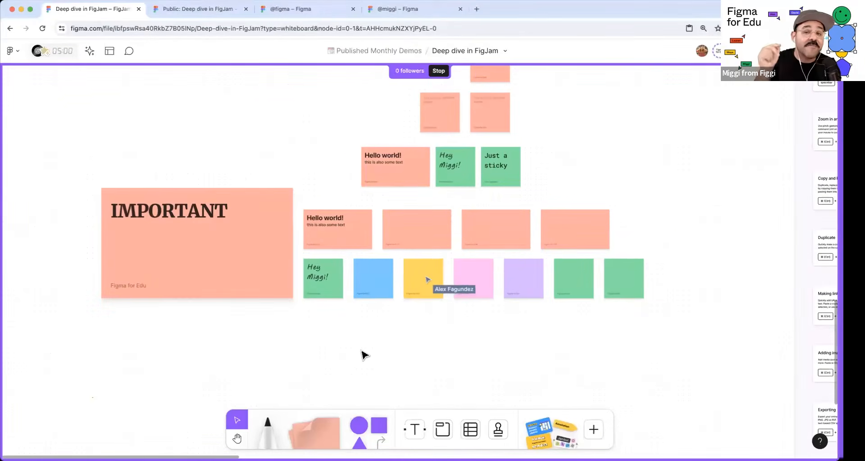
- Scale the "IMPORTANT" sticky note down slightly to a text size of 91
{"action": "left_click", "coordinate": [279, 268]}
{"action": "left_click_drag", "start_coordinate": [103, 220], "coordinate": [138, 237]}
{"action": "left_click", "coordinate": [141, 371]}
{"action": "key", "text": "space"}
{"action": "left_click", "coordinate": [283, 271]}
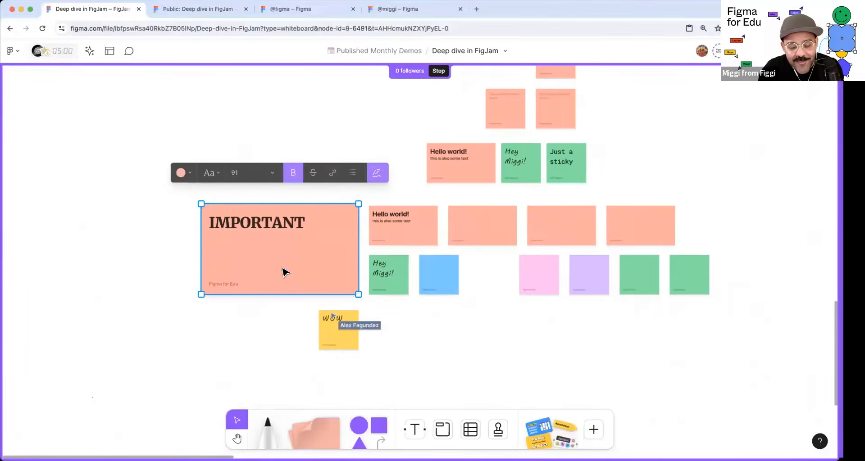
- Enlarge the "IMPORTANT" sticky note repeatedly, through Towering up to the Omnipresent text size
{"action": "scroll", "coordinate": [283, 272], "scroll_direction": "up", "scroll_amount": 5}
{"action": "scroll", "coordinate": [282, 284], "scroll_direction": "down", "scroll_amount": 5}
{"action": "left_click_drag", "start_coordinate": [249, 249], "coordinate": [103, 86]}
{"action": "scroll", "coordinate": [304, 323], "scroll_direction": "down", "scroll_amount": 5}
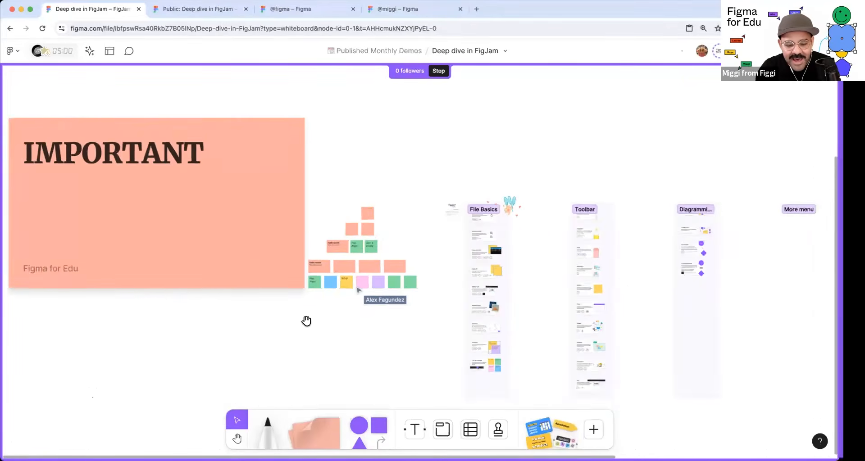
{"action": "left_click_drag", "start_coordinate": [169, 216], "coordinate": [81, 108]}
{"action": "scroll", "coordinate": [397, 229], "scroll_direction": "down", "scroll_amount": 5}
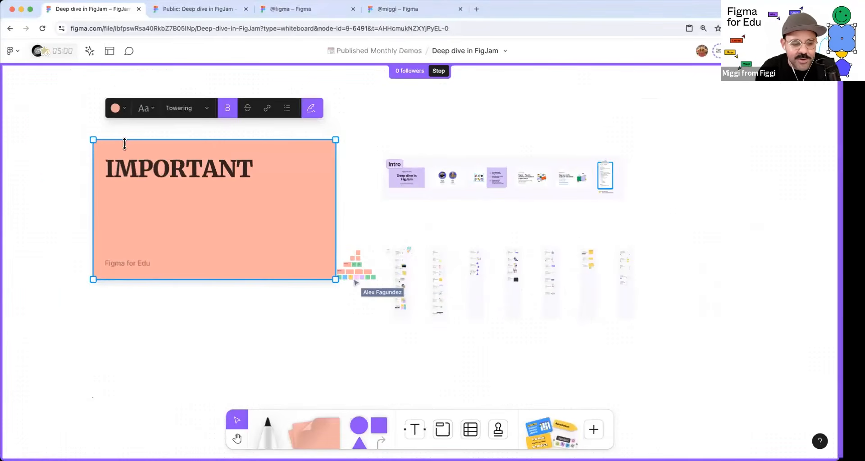
{"action": "left_click_drag", "start_coordinate": [34, 76], "coordinate": [13, 75]}
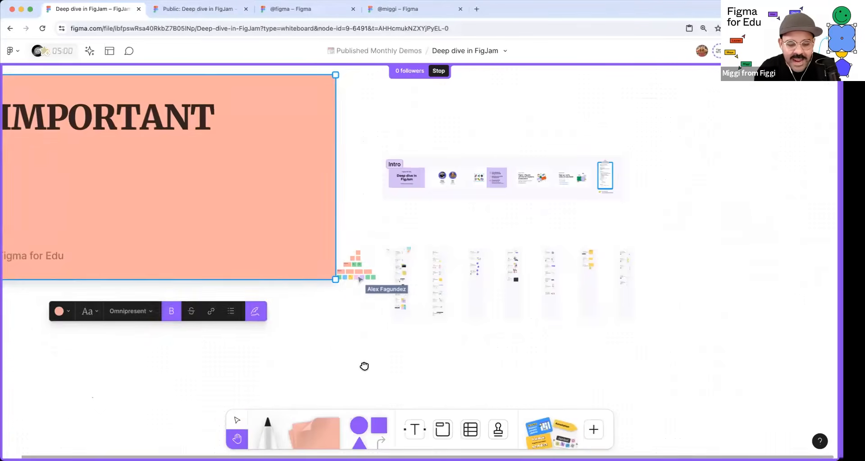
{"action": "scroll", "coordinate": [365, 364], "scroll_direction": "left", "scroll_amount": 4}
{"action": "scroll", "coordinate": [365, 365], "scroll_direction": "up", "scroll_amount": 2}
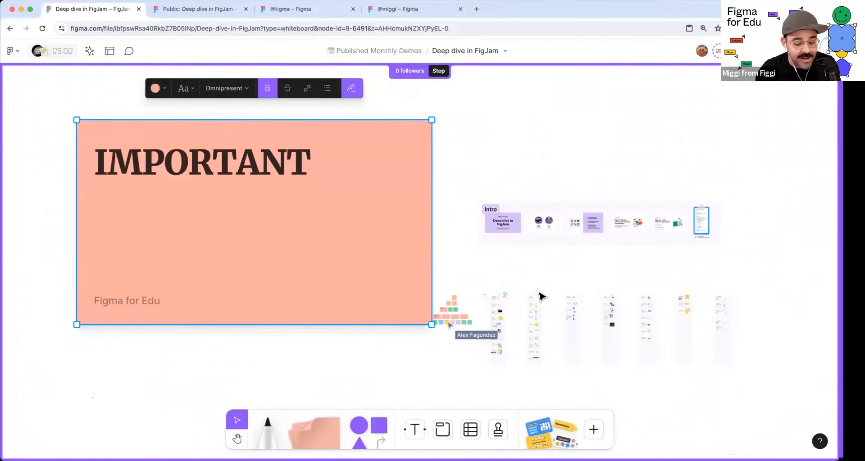
- Undo the last enlargements of the "IMPORTANT" sticky note
{"action": "key", "text": "super+z"}
{"action": "key", "text": "super+z"}
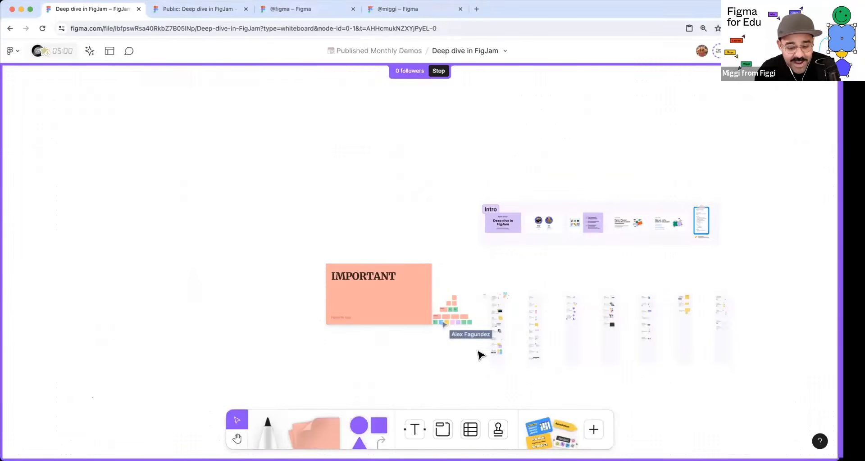
{"action": "scroll", "coordinate": [415, 344], "scroll_direction": "up", "scroll_amount": 5}
{"action": "key", "text": "super+z"}
{"action": "scroll", "coordinate": [387, 331], "scroll_direction": "up", "scroll_amount": 5}
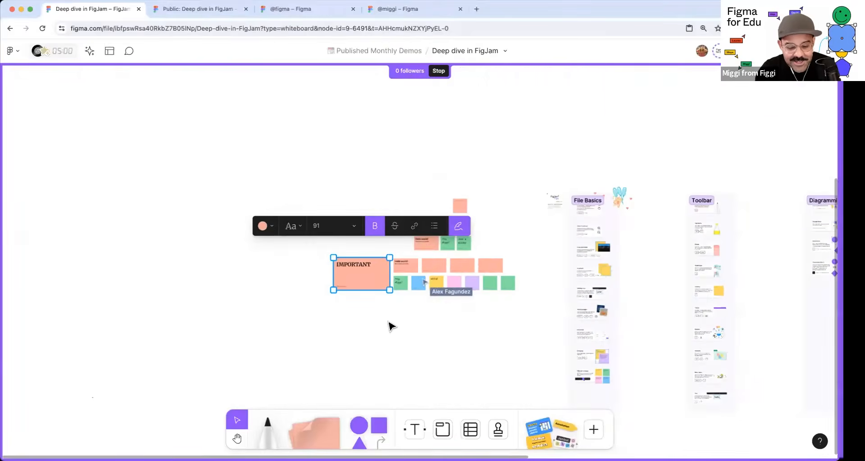
- Shrink the "IMPORTANT" sticky note to the Large text size and line it up before the "Hey Miggi!" note in the bottom row
{"action": "scroll", "coordinate": [349, 256], "scroll_direction": "up", "scroll_amount": 3}
{"action": "left_click_drag", "start_coordinate": [308, 213], "coordinate": [373, 250]}
{"action": "left_click", "coordinate": [455, 299]}
{"action": "key", "text": "space"}
{"action": "left_click_drag", "start_coordinate": [426, 284], "coordinate": [328, 263]}
{"action": "scroll", "coordinate": [327, 262], "scroll_direction": "up", "scroll_amount": 3}
{"action": "key", "text": "space"}
{"action": "left_click_drag", "start_coordinate": [395, 273], "coordinate": [340, 361]}
{"action": "left_click_drag", "start_coordinate": [194, 248], "coordinate": [186, 245]}
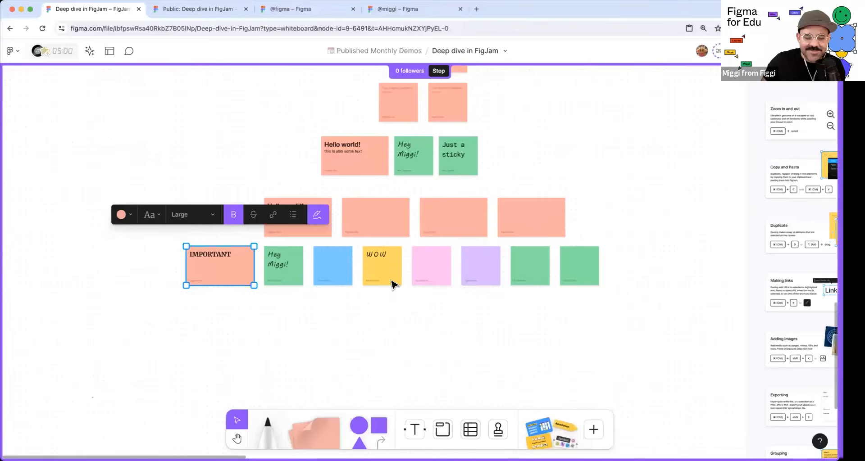
- Add a standalone text object reading "asdasd" on the empty canvas below the bottom row of sticky notes
{"action": "scroll", "coordinate": [225, 323], "scroll_direction": "up", "scroll_amount": 4}
{"action": "left_click", "coordinate": [295, 338]}
{"action": "key", "text": "space"}
{"action": "left_click_drag", "start_coordinate": [317, 342], "coordinate": [332, 280]}
{"action": "key", "text": "t"}
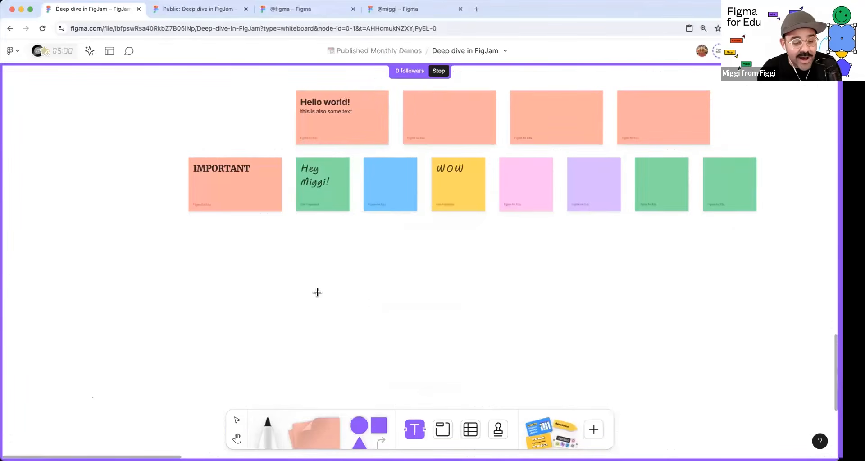
{"action": "left_click", "coordinate": [277, 285]}
{"action": "type", "text": "asdasd"}
{"action": "key", "text": "Escape"}
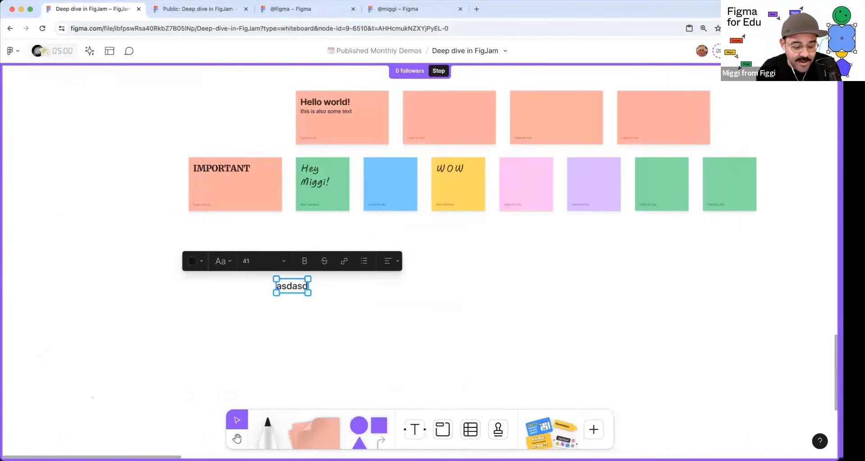
- Add a text object reading "xzxX" beside the "asdasd" text below the bottom row of sticky notes
{"action": "left_click", "coordinate": [326, 293]}
{"action": "key", "text": "t"}
{"action": "left_click", "coordinate": [316, 288]}
{"action": "type", "text": "xzxX"}
{"action": "left_click", "coordinate": [331, 295]}
{"action": "left_click", "coordinate": [350, 316]}
{"action": "left_click", "coordinate": [332, 295]}
{"action": "left_click", "coordinate": [346, 311]}
- Enlarge the "xzxX" text through Towering up to Omnipresent, moving it onto the empty canvas beside the sticky note pyramid
{"action": "left_click_drag", "start_coordinate": [337, 299], "coordinate": [500, 458]}
{"action": "scroll", "coordinate": [468, 376], "scroll_direction": "down", "scroll_amount": 5}
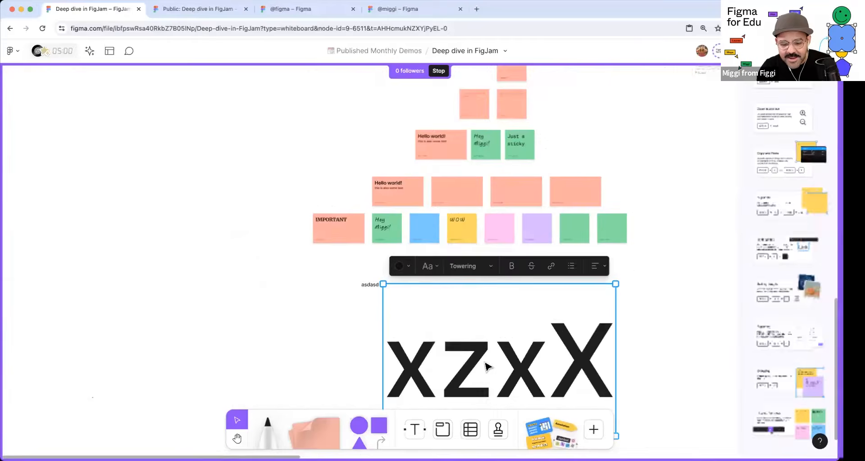
{"action": "scroll", "coordinate": [466, 342], "scroll_direction": "down", "scroll_amount": 4}
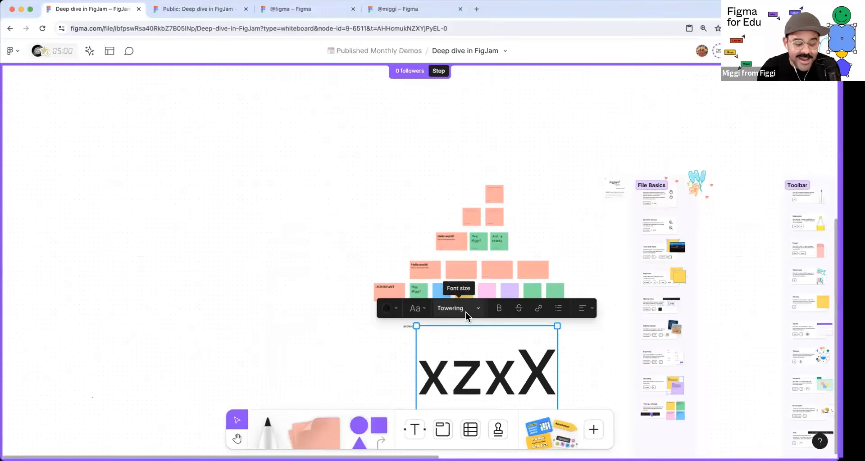
{"action": "left_click_drag", "start_coordinate": [471, 383], "coordinate": [197, 215]}
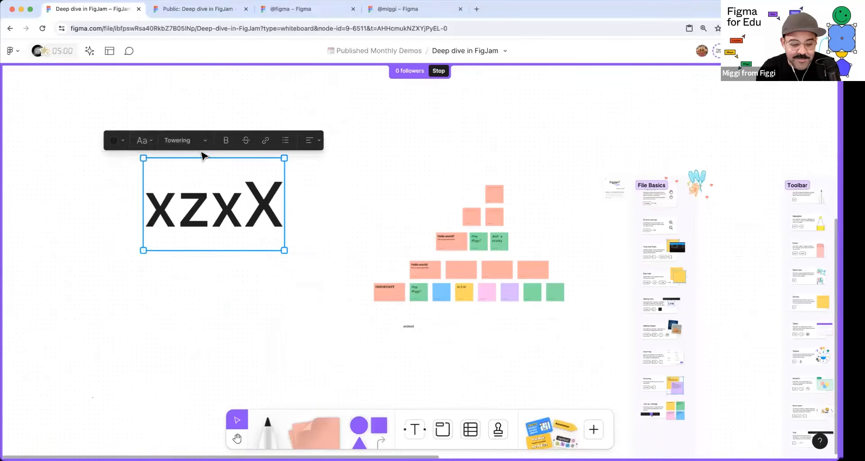
{"action": "left_click", "coordinate": [205, 141]}
{"action": "left_click", "coordinate": [243, 229]}
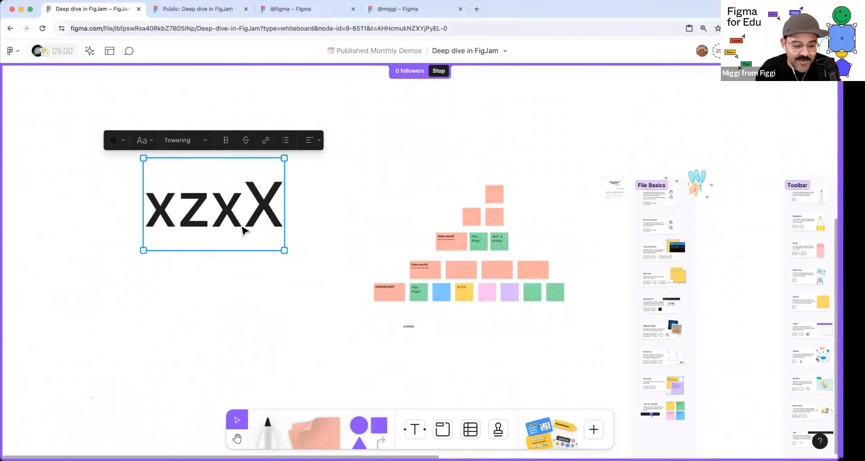
{"action": "left_click_drag", "start_coordinate": [284, 253], "coordinate": [429, 405]}
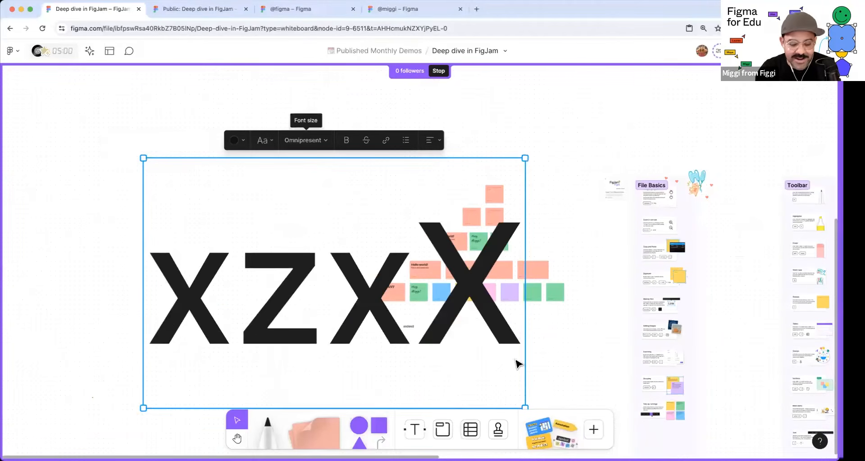
- Shrink the "xzxX" text to size 112 and place it just before the "asdasd" text below the bottom row
{"action": "left_click_drag", "start_coordinate": [525, 159], "coordinate": [342, 362]}
{"action": "left_click_drag", "start_coordinate": [390, 335], "coordinate": [338, 322]}
{"action": "scroll", "coordinate": [445, 353], "scroll_direction": "up", "scroll_amount": 5}
{"action": "scroll", "coordinate": [405, 333], "scroll_direction": "up", "scroll_amount": 3}
{"action": "scroll", "coordinate": [408, 333], "scroll_direction": "down", "scroll_amount": 5}
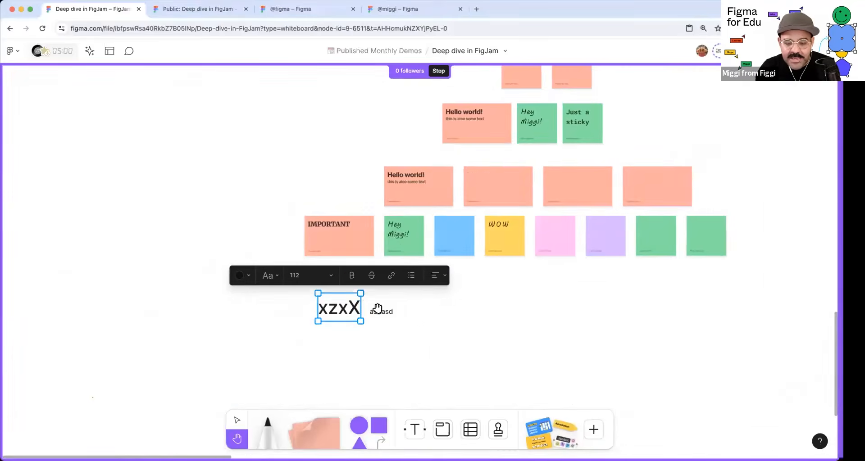
- Open the linked FigJam Tips community file, return to the Deep dive in FigJam board and examine the File Basics cards
{"action": "scroll", "coordinate": [481, 147], "scroll_direction": "right", "scroll_amount": 5}
{"action": "scroll", "coordinate": [428, 150], "scroll_direction": "up", "scroll_amount": 5}
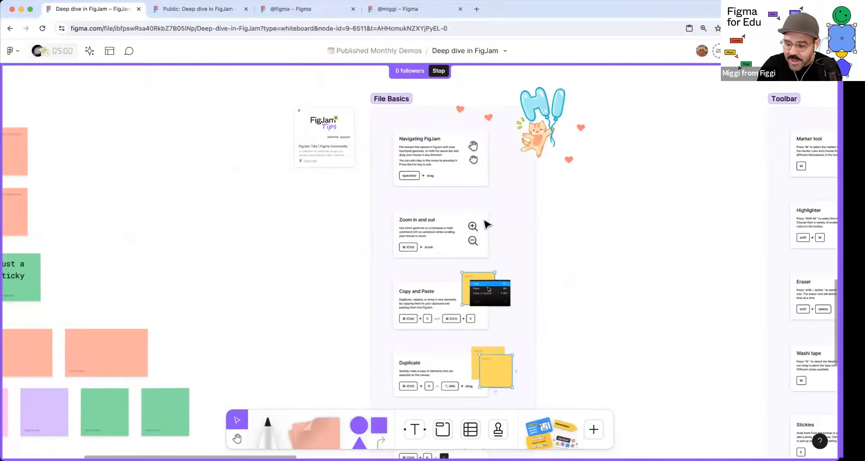
{"action": "scroll", "coordinate": [320, 183], "scroll_direction": "up", "scroll_amount": 3}
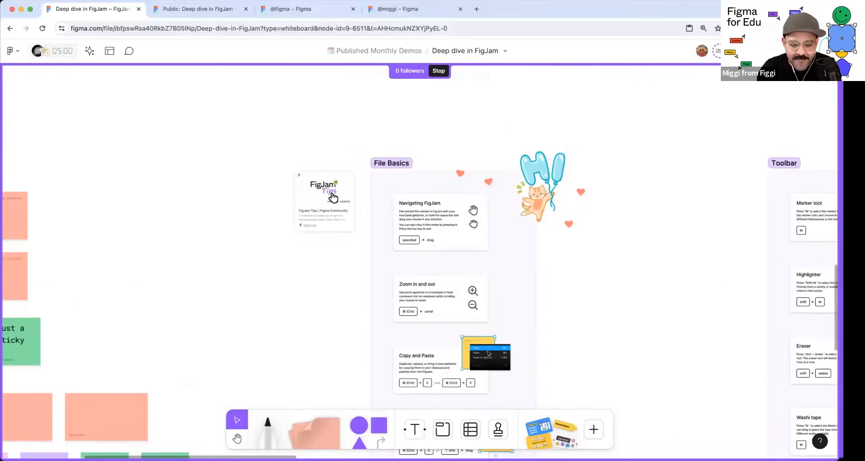
{"action": "left_click", "coordinate": [332, 195]}
{"action": "left_click", "coordinate": [251, 28]}
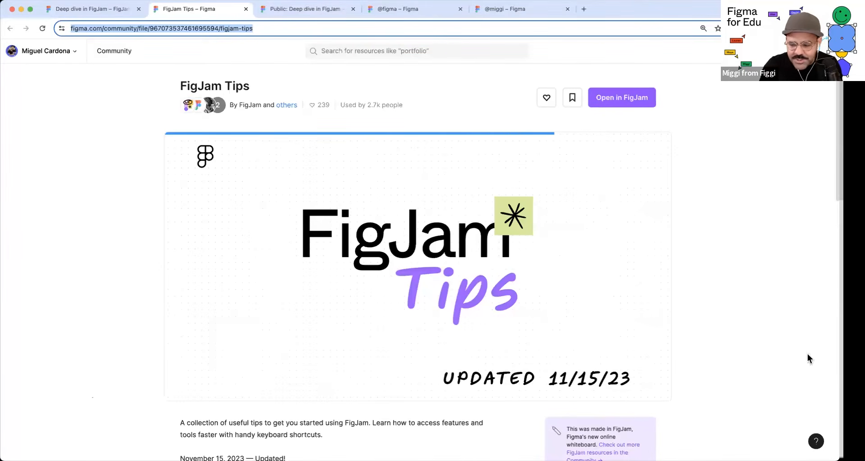
{"action": "key", "text": "ctrl+shift+Tab"}
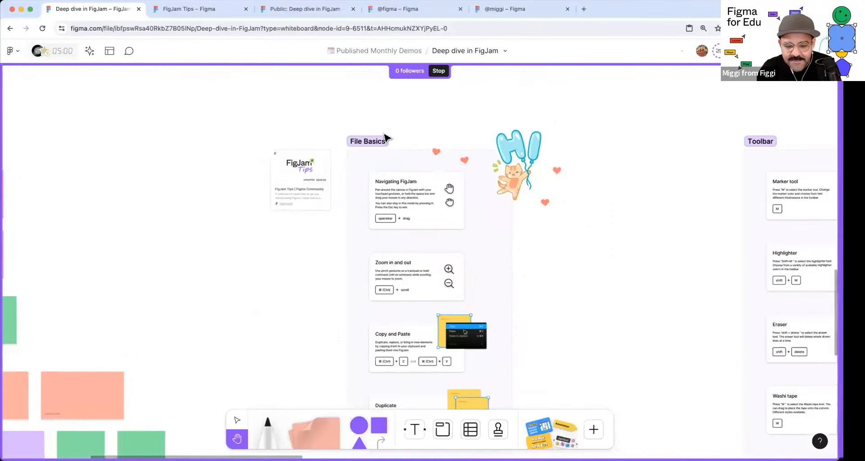
{"action": "scroll", "coordinate": [355, 221], "scroll_direction": "up", "scroll_amount": 5}
{"action": "scroll", "coordinate": [347, 242], "scroll_direction": "down", "scroll_amount": 8}
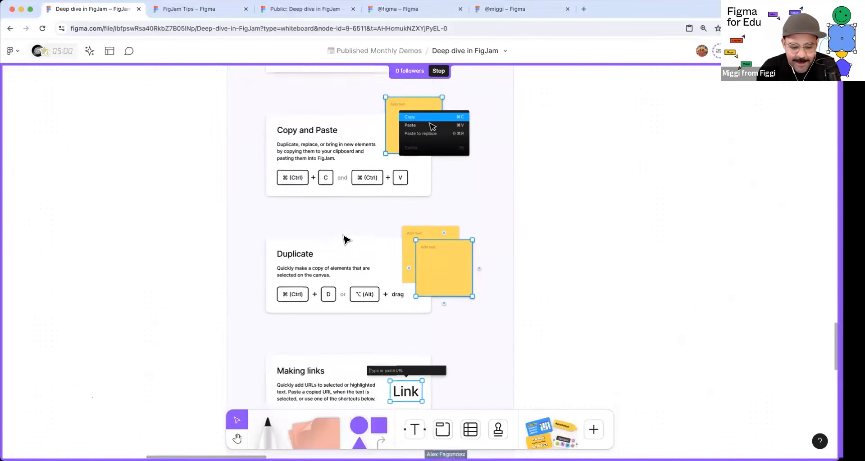
{"action": "scroll", "coordinate": [344, 239], "scroll_direction": "down", "scroll_amount": 6}
{"action": "key", "text": "h"}
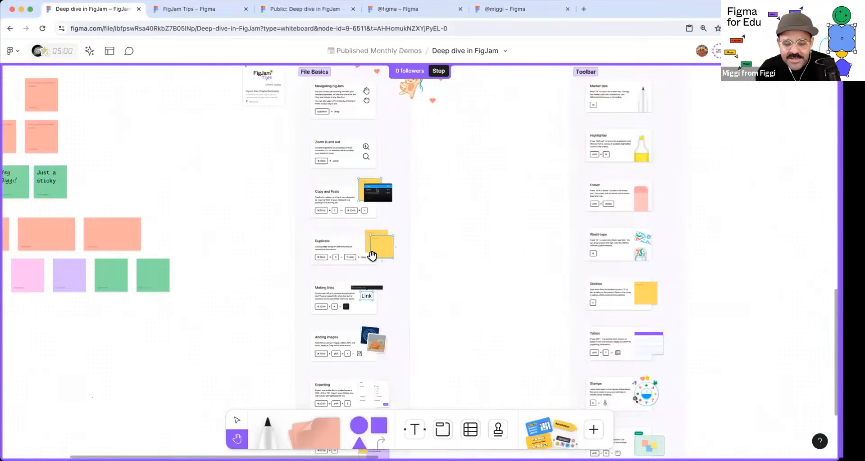
{"action": "scroll", "coordinate": [372, 256], "scroll_direction": "left", "scroll_amount": 10}
{"action": "key", "text": "v"}
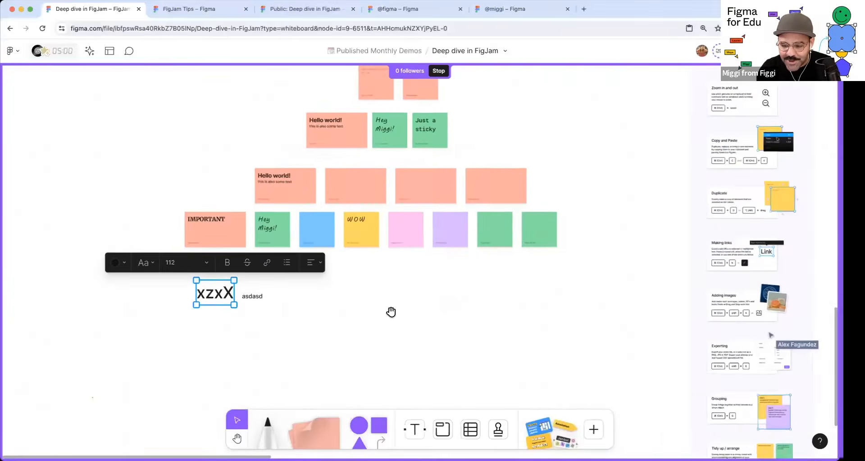
- Enlarge the "IMPORTANT" sticky note and line it up before the first green note in the bottom row
{"action": "scroll", "coordinate": [391, 312], "scroll_direction": "up", "scroll_amount": 1}
{"action": "left_click_drag", "start_coordinate": [247, 327], "coordinate": [293, 326]}
{"action": "left_click", "coordinate": [293, 326]}
{"action": "scroll", "coordinate": [293, 326], "scroll_direction": "up", "scroll_amount": 4}
{"action": "left_click_drag", "start_coordinate": [384, 306], "coordinate": [409, 313]}
{"action": "key", "text": "space"}
{"action": "left_click_drag", "start_coordinate": [377, 254], "coordinate": [324, 243]}
{"action": "left_click", "coordinate": [173, 225]}
{"action": "left_click_drag", "start_coordinate": [196, 245], "coordinate": [222, 287]}
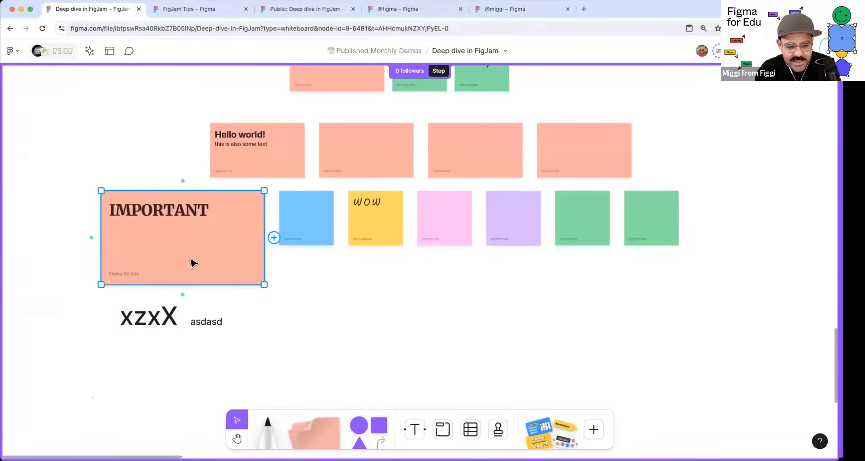
{"action": "left_click_drag", "start_coordinate": [190, 260], "coordinate": [165, 259]}
- Add a text object reading "asdads" below the bottom row of sticky notes and set its font size to Medium
{"action": "left_click", "coordinate": [332, 288]}
{"action": "key", "text": "space"}
{"action": "left_click_drag", "start_coordinate": [339, 299], "coordinate": [374, 262]}
{"action": "left_click", "coordinate": [414, 433]}
{"action": "left_click", "coordinate": [322, 300]}
{"action": "type", "text": "asdads"}
{"action": "key", "text": "Escape"}
{"action": "left_click", "coordinate": [350, 272]}
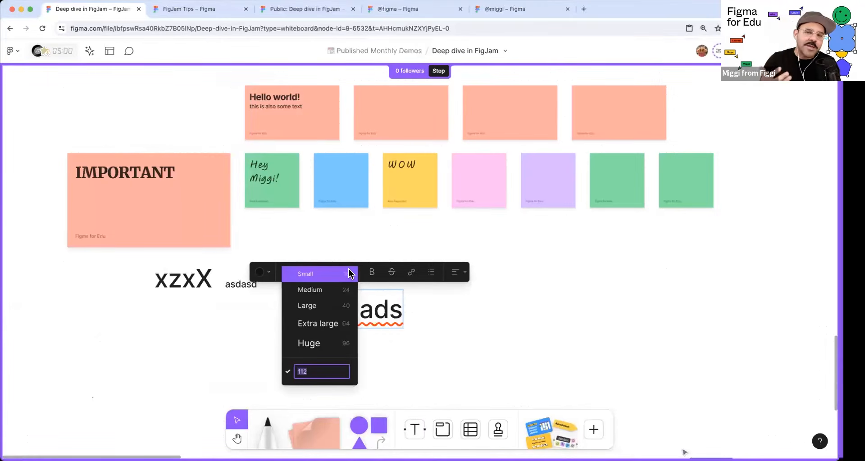
{"action": "left_click", "coordinate": [344, 291]}
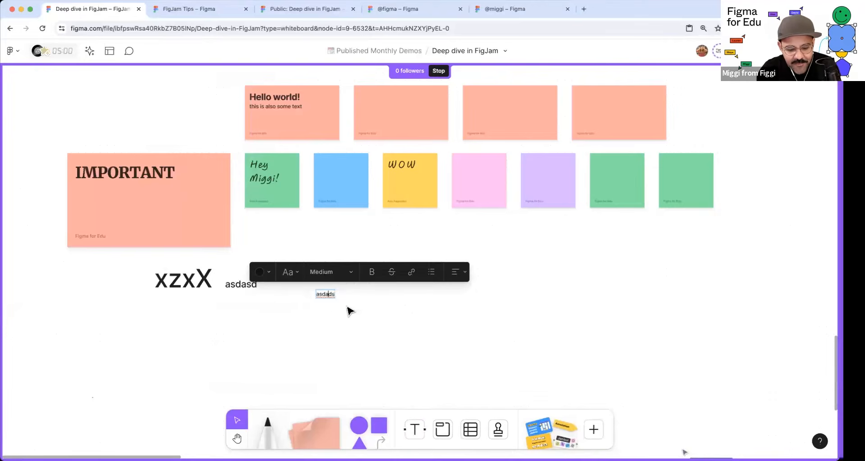
- Move the "asdads" text directly beneath the "asdasd" text
{"action": "scroll", "coordinate": [331, 305], "scroll_direction": "up", "scroll_amount": 1}
{"action": "key", "text": "Escape"}
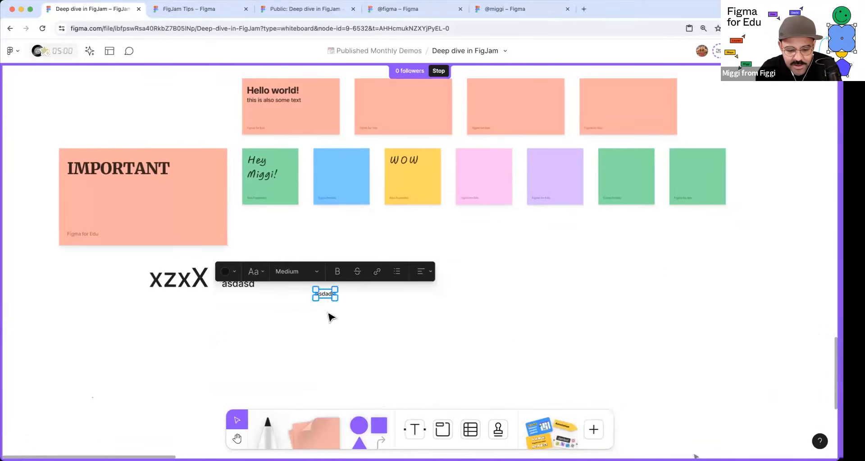
{"action": "key", "text": "Escape"}
{"action": "left_click_drag", "start_coordinate": [324, 296], "coordinate": [245, 296]}
{"action": "key", "text": "Escape"}
- Duplicate the last four square stickies of the bottom row (pink, purple and two green) into two further rows below
{"action": "key", "text": "space"}
{"action": "left_click_drag", "start_coordinate": [481, 247], "coordinate": [414, 319]}
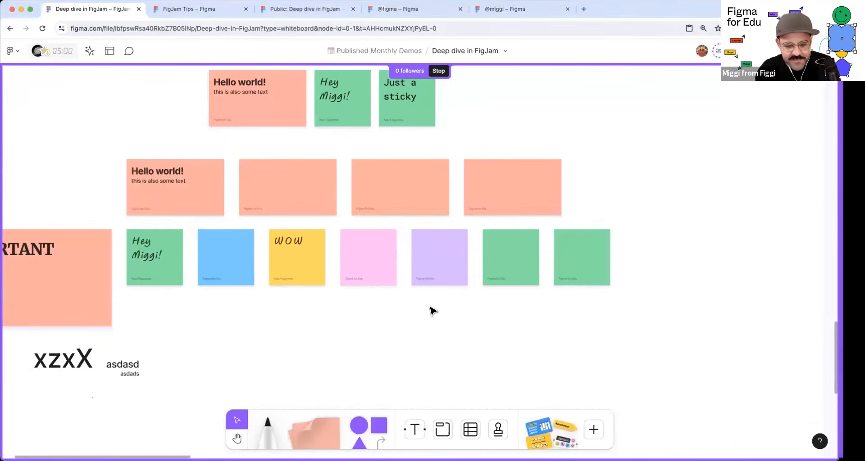
{"action": "left_click_drag", "start_coordinate": [600, 338], "coordinate": [364, 253]}
{"action": "left_click_drag", "start_coordinate": [511, 257], "coordinate": [511, 326]}
{"action": "left_click", "coordinate": [653, 308]}
{"action": "key", "text": "space"}
{"action": "left_click_drag", "start_coordinate": [674, 384], "coordinate": [378, 314]}
{"action": "left_click", "coordinate": [656, 272]}
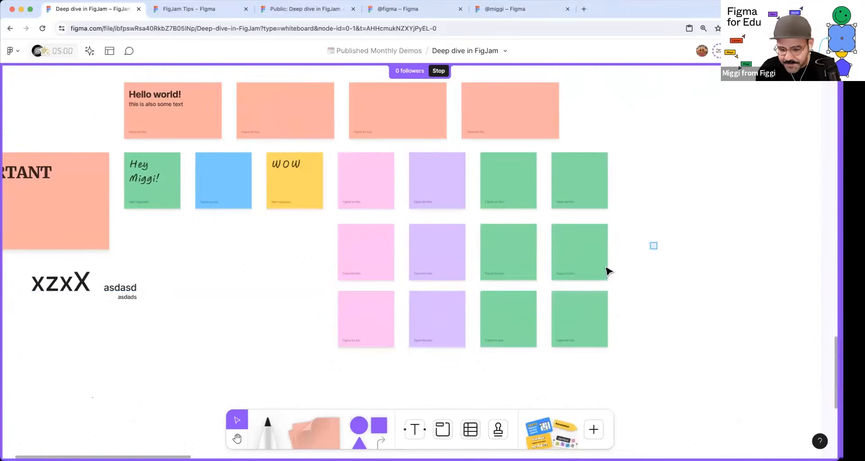
- Shift the two duplicated rows of sticky notes out of alignment so that they overlap the row above and each other
{"action": "left_click_drag", "start_coordinate": [651, 243], "coordinate": [324, 324]}
{"action": "left_click", "coordinate": [689, 284]}
{"action": "left_click_drag", "start_coordinate": [667, 261], "coordinate": [353, 320]}
{"action": "left_click_drag", "start_coordinate": [415, 319], "coordinate": [433, 293]}
{"action": "left_click", "coordinate": [413, 351]}
{"action": "left_click_drag", "start_coordinate": [316, 359], "coordinate": [517, 226]}
{"action": "left_click", "coordinate": [487, 345]}
{"action": "left_click_drag", "start_coordinate": [304, 344], "coordinate": [548, 279]}
{"action": "left_click", "coordinate": [599, 319]}
{"action": "scroll", "coordinate": [632, 279], "scroll_direction": "right", "scroll_amount": 4}
{"action": "scroll", "coordinate": [632, 279], "scroll_direction": "up", "scroll_amount": 3}
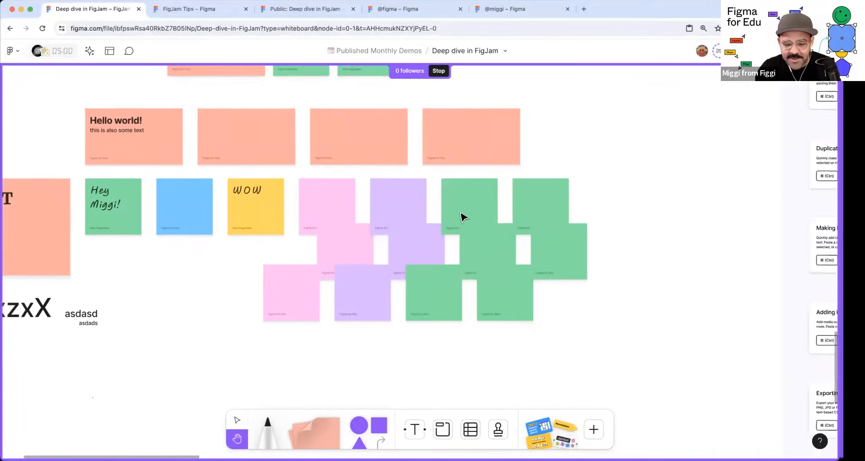
- Scatter four copies of the green sticky notes over the overlapping rows
{"action": "left_click_drag", "start_coordinate": [571, 222], "coordinate": [272, 358]}
{"action": "left_click", "coordinate": [445, 393]}
{"action": "left_click_drag", "start_coordinate": [466, 326], "coordinate": [255, 325]}
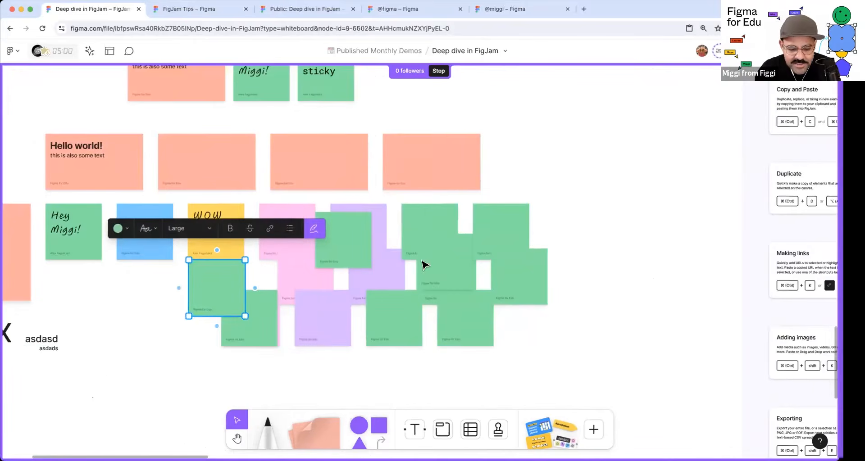
{"action": "scroll", "coordinate": [507, 299], "scroll_direction": "down", "scroll_amount": 3}
{"action": "scroll", "coordinate": [508, 299], "scroll_direction": "left", "scroll_amount": 3}
- Tidy up the yellow "WOW" note and all the overlapping stickies after it into an even grid
{"action": "left_click_drag", "start_coordinate": [656, 161], "coordinate": [264, 328]}
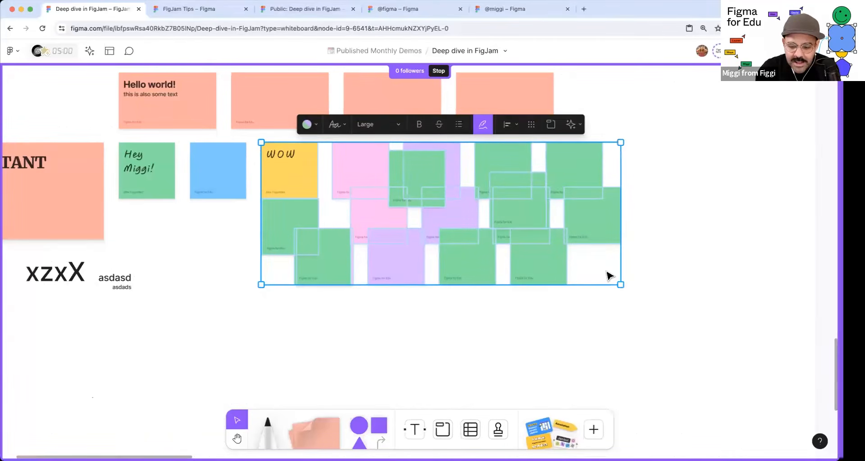
{"action": "scroll", "coordinate": [533, 128], "scroll_direction": "up", "scroll_amount": 3}
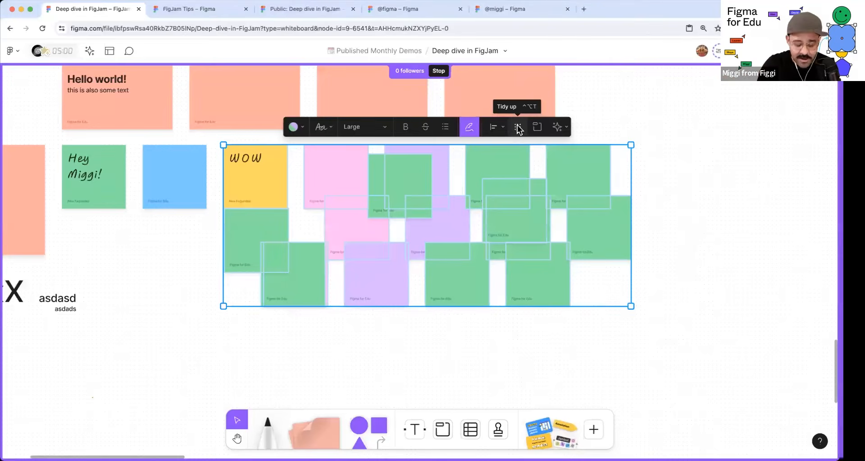
{"action": "left_click", "coordinate": [518, 127]}
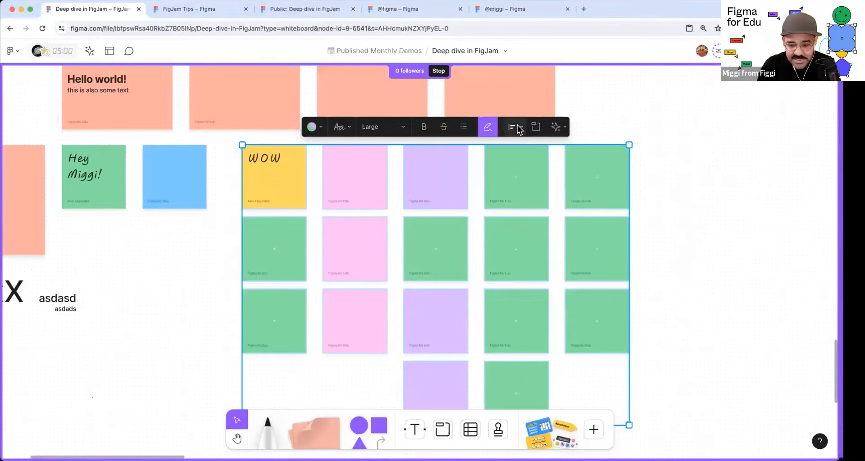
{"action": "mouse_move", "coordinate": [508, 169]}
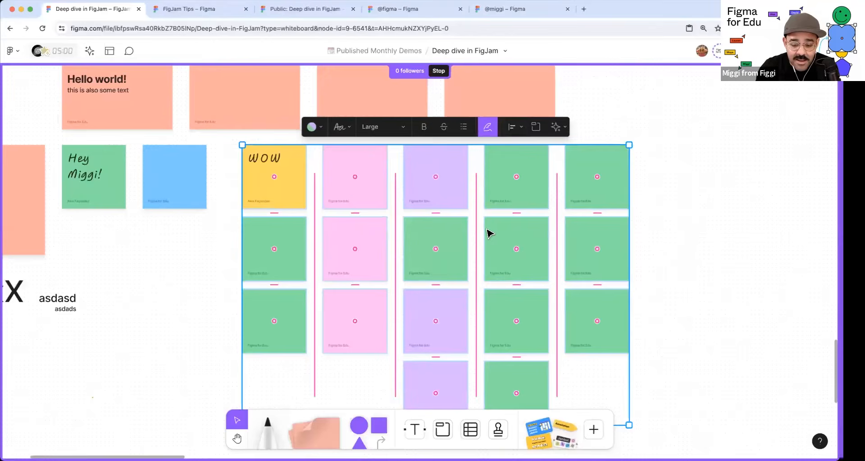
- Adjust the grid's row and column spacing, leaving narrow, roughly equal gaps between the sticky notes
{"action": "scroll", "coordinate": [499, 244], "scroll_direction": "down", "scroll_amount": 5}
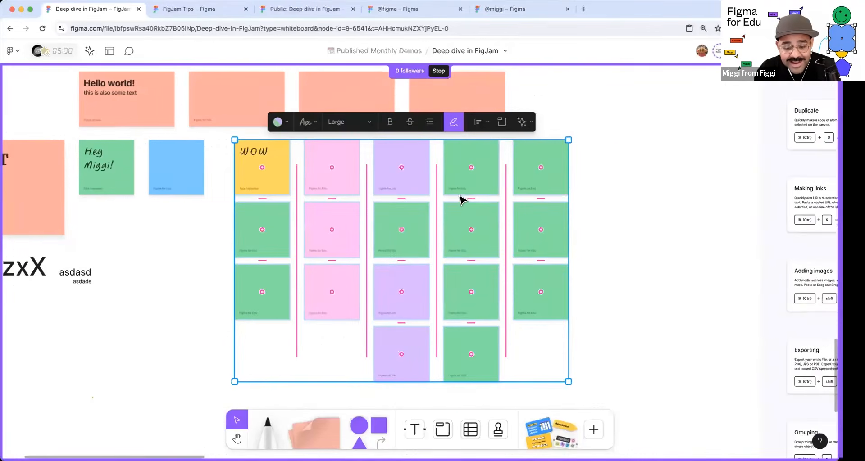
{"action": "left_click_drag", "start_coordinate": [469, 198], "coordinate": [452, 205]}
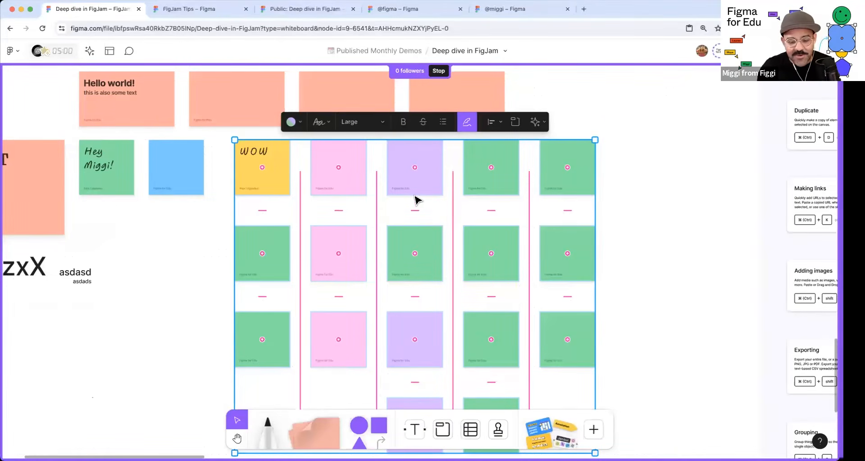
{"action": "left_click_drag", "start_coordinate": [414, 210], "coordinate": [413, 197]}
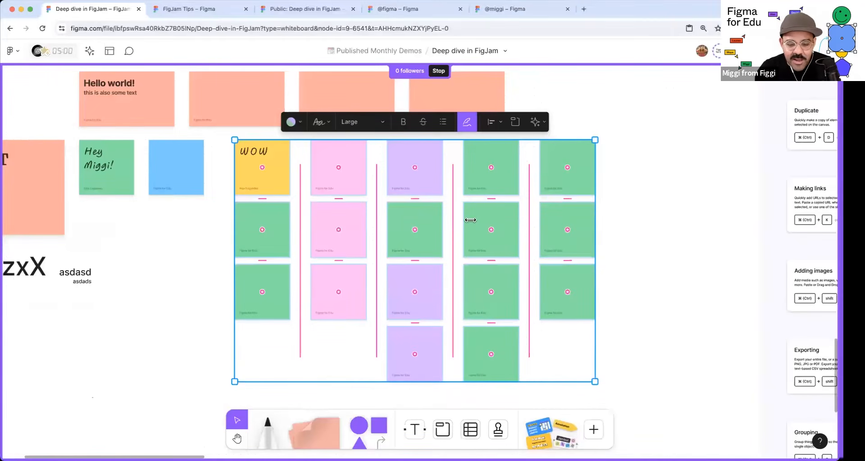
{"action": "left_click_drag", "start_coordinate": [528, 228], "coordinate": [479, 227]}
- Try rearranging the purple sticky note in the grid's third row, and clear the selection of the grid
{"action": "scroll", "coordinate": [464, 248], "scroll_direction": "up", "scroll_amount": 3}
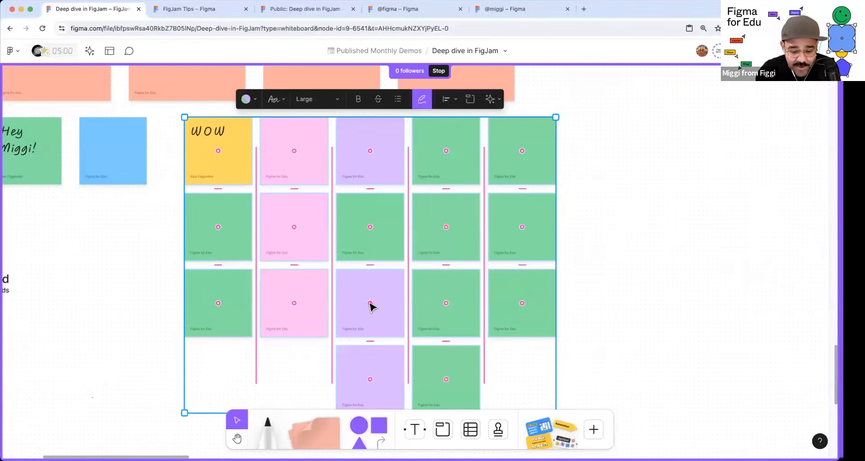
{"action": "mouse_move", "coordinate": [370, 306]}
{"action": "left_mouse_down"}
{"action": "mouse_move", "coordinate": [445, 310]}
{"action": "mouse_move", "coordinate": [386, 299]}
{"action": "mouse_move", "coordinate": [381, 311]}
{"action": "mouse_move", "coordinate": [438, 309]}
{"action": "mouse_move", "coordinate": [381, 307]}
{"action": "left_mouse_up"}
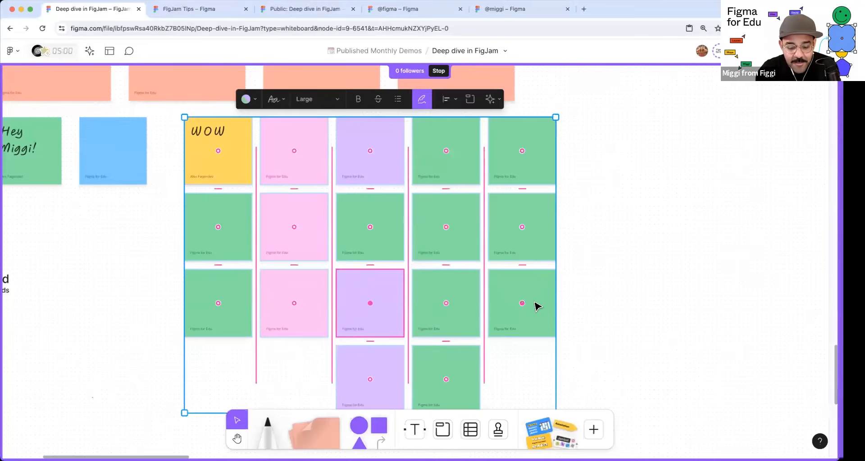
{"action": "left_click", "coordinate": [601, 256]}
{"action": "left_click_drag", "start_coordinate": [601, 256], "coordinate": [558, 227]}
{"action": "scroll", "coordinate": [577, 264], "scroll_direction": "down", "scroll_amount": 2}
{"action": "left_click_drag", "start_coordinate": [577, 264], "coordinate": [492, 250]}
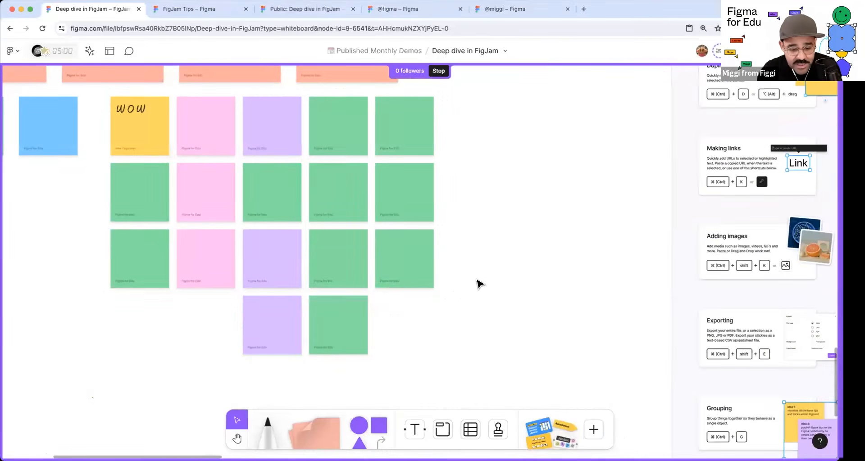
- Label the purple sticky note in the grid's third row "ONE" and the last green note in the second row "TWO"
{"action": "left_click_drag", "start_coordinate": [502, 118], "coordinate": [112, 356]}
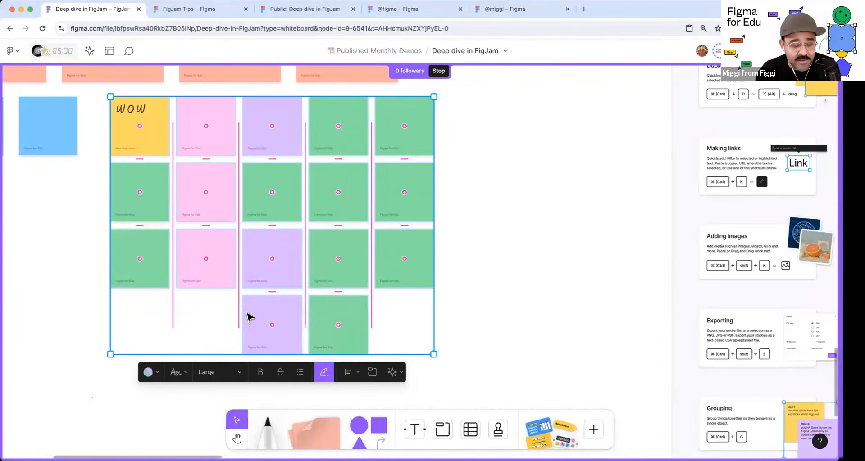
{"action": "scroll", "coordinate": [250, 318], "scroll_direction": "up", "scroll_amount": 3}
{"action": "left_click", "coordinate": [264, 209]}
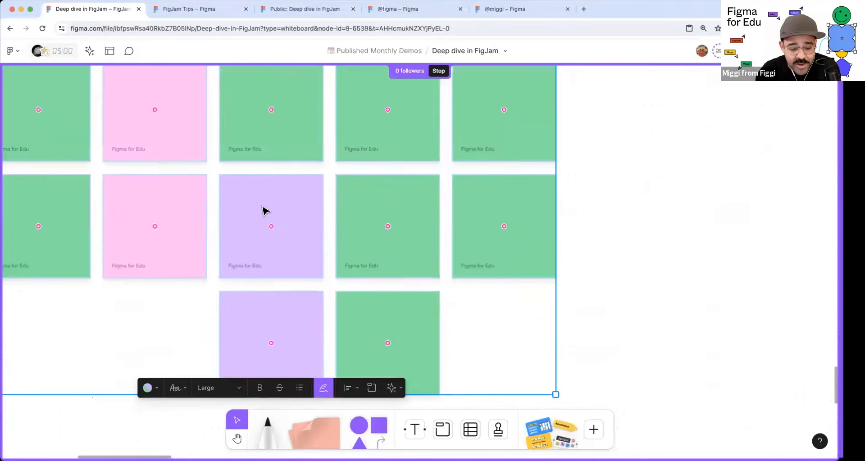
{"action": "type", "text": "ONE"}
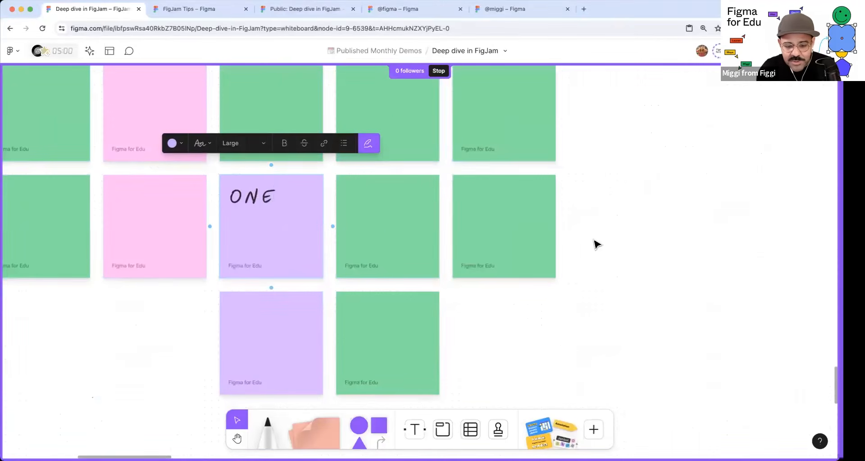
{"action": "scroll", "coordinate": [481, 199], "scroll_direction": "up", "scroll_amount": 4}
{"action": "double_click", "coordinate": [460, 200]}
{"action": "type", "text": "TWO"}
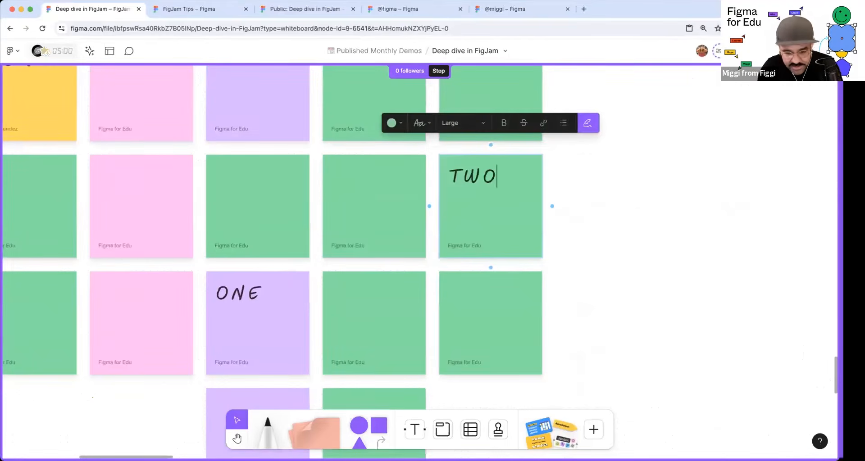
- Select the block of stickies containing "ONE" and "TWO" and swap the positions of those two notes
{"action": "left_click", "coordinate": [691, 237]}
{"action": "scroll", "coordinate": [582, 236], "scroll_direction": "down", "scroll_amount": 5}
{"action": "key", "text": "space"}
{"action": "left_click_drag", "start_coordinate": [588, 298], "coordinate": [590, 270]}
{"action": "left_click_drag", "start_coordinate": [604, 160], "coordinate": [389, 328]}
{"action": "mouse_move", "coordinate": [381, 268]}
{"action": "left_mouse_down"}
{"action": "mouse_move", "coordinate": [505, 197]}
{"action": "mouse_move", "coordinate": [527, 193]}
{"action": "mouse_move", "coordinate": [396, 278]}
{"action": "mouse_move", "coordinate": [523, 195]}
{"action": "mouse_move", "coordinate": [386, 264]}
{"action": "mouse_move", "coordinate": [534, 189]}
{"action": "mouse_move", "coordinate": [437, 230]}
{"action": "mouse_move", "coordinate": [403, 255]}
{"action": "mouse_move", "coordinate": [509, 200]}
{"action": "mouse_move", "coordinate": [361, 278]}
{"action": "mouse_move", "coordinate": [380, 265]}
{"action": "left_mouse_up"}
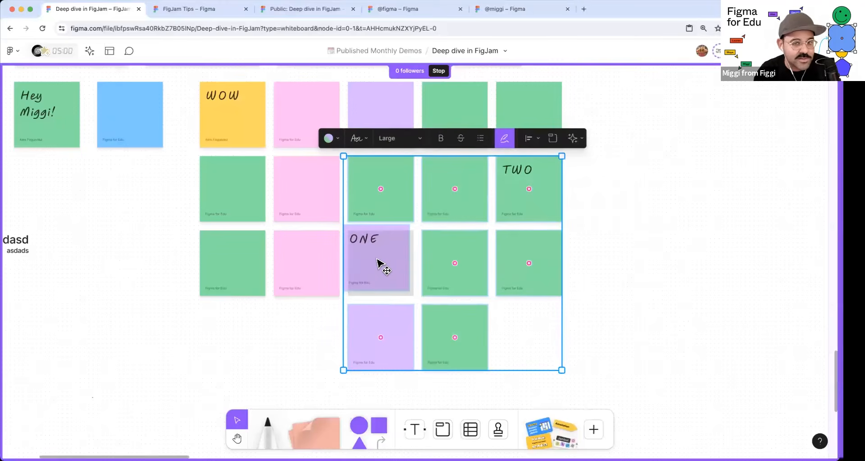
{"action": "left_click_drag", "start_coordinate": [379, 264], "coordinate": [531, 198]}
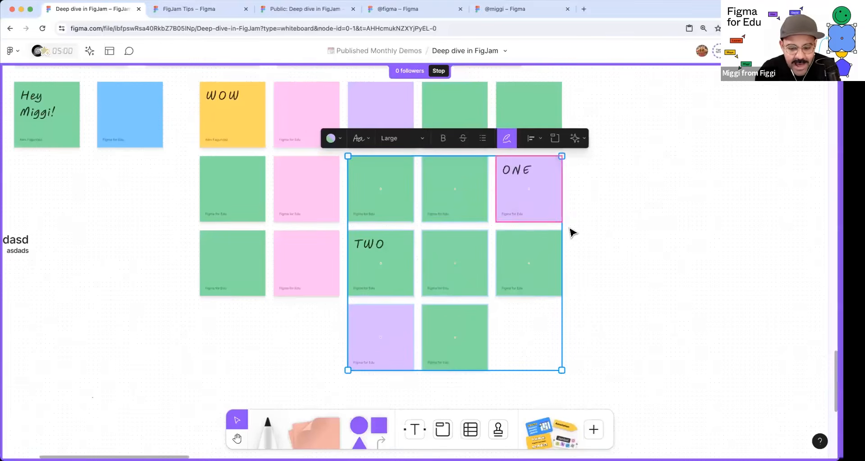
- Undo the last sticky swap and reselect the grid's second to fourth rows, excluding the first column
{"action": "key", "text": "super+z"}
{"action": "left_click", "coordinate": [625, 248]}
{"action": "scroll", "coordinate": [557, 230], "scroll_direction": "right", "scroll_amount": 3}
{"action": "left_click_drag", "start_coordinate": [546, 154], "coordinate": [279, 394]}
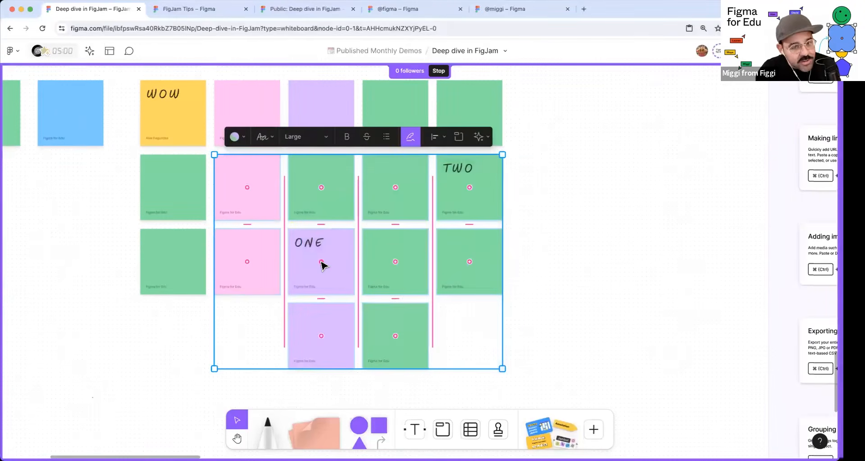
{"action": "scroll", "coordinate": [570, 208], "scroll_direction": "right", "scroll_amount": 2}
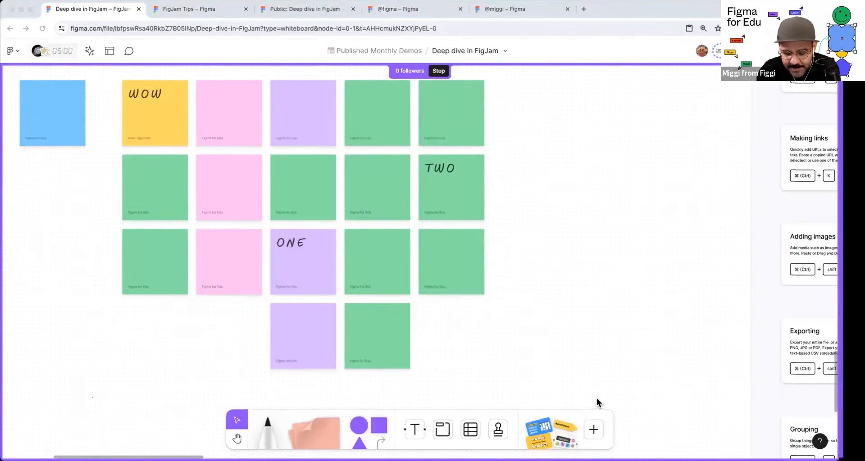
- Swap the "ONE" and "TWO" stickies again within the selected block of the grid
{"action": "left_click", "coordinate": [442, 305]}
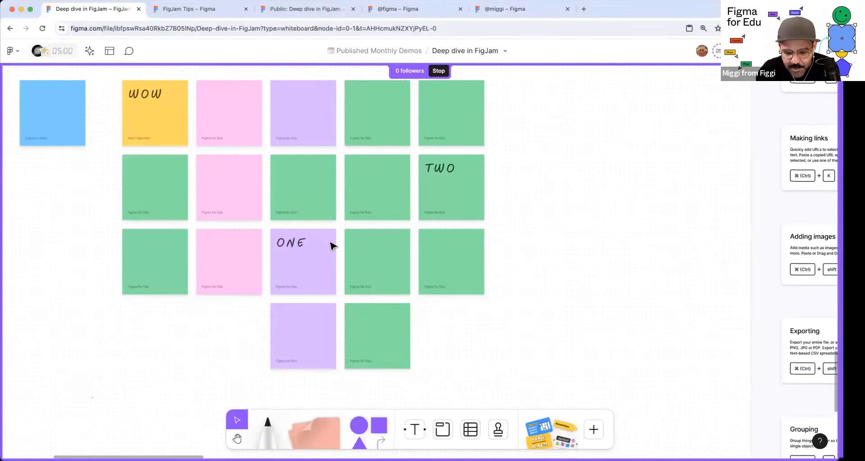
{"action": "left_click", "coordinate": [302, 280]}
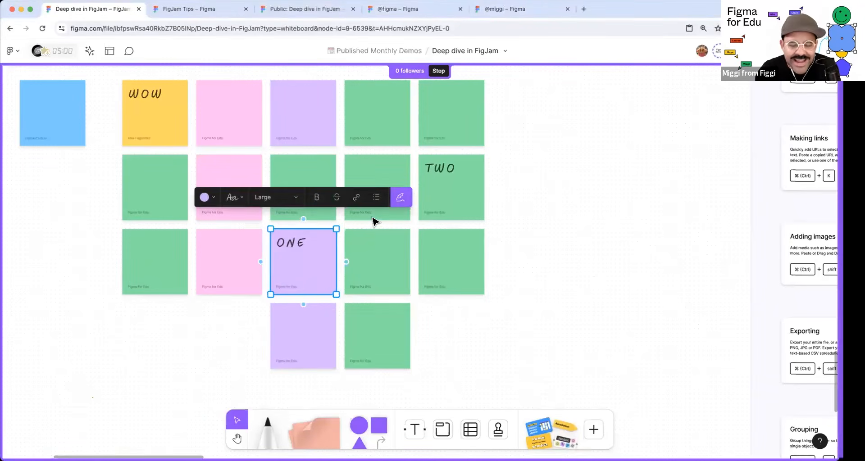
{"action": "left_click_drag", "start_coordinate": [519, 175], "coordinate": [458, 209]}
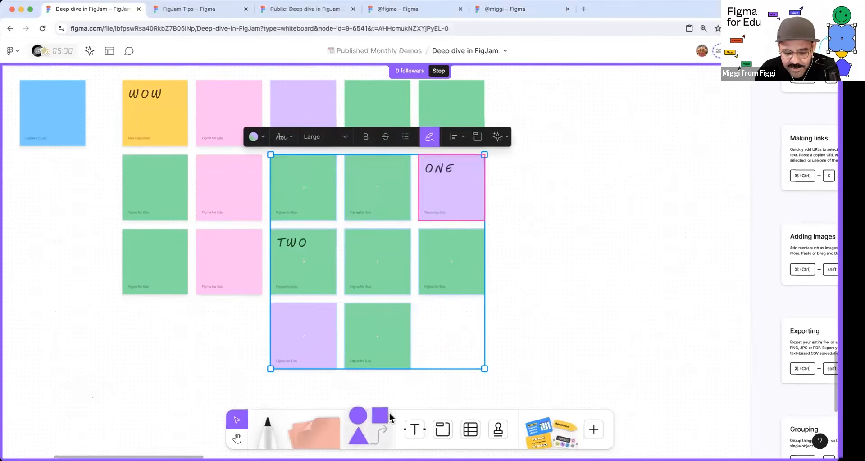
- Place the screen recording of the sticky swap in the empty space beside the grid and preview it
{"action": "left_click_drag", "start_coordinate": [205, 374], "coordinate": [566, 238]}
{"action": "left_click_drag", "start_coordinate": [565, 284], "coordinate": [587, 266]}
{"action": "scroll", "coordinate": [710, 238], "scroll_direction": "up", "scroll_amount": 3}
{"action": "left_click_drag", "start_coordinate": [659, 255], "coordinate": [528, 292]}
{"action": "left_click", "coordinate": [423, 253]}
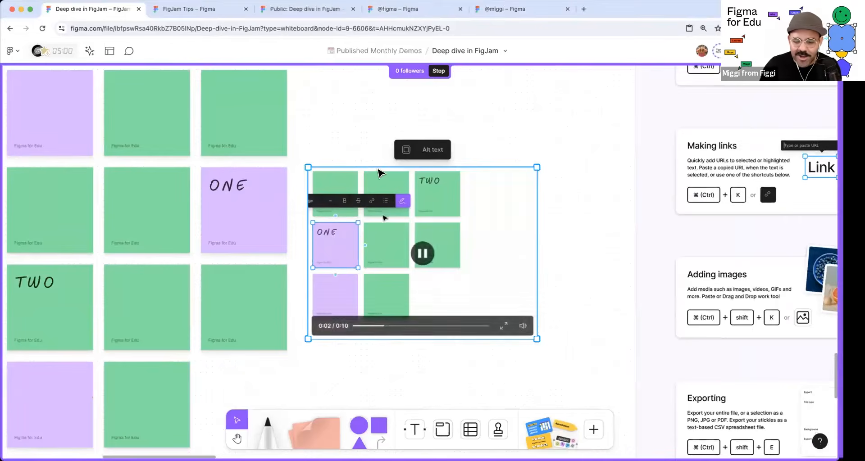
{"action": "left_click", "coordinate": [581, 224]}
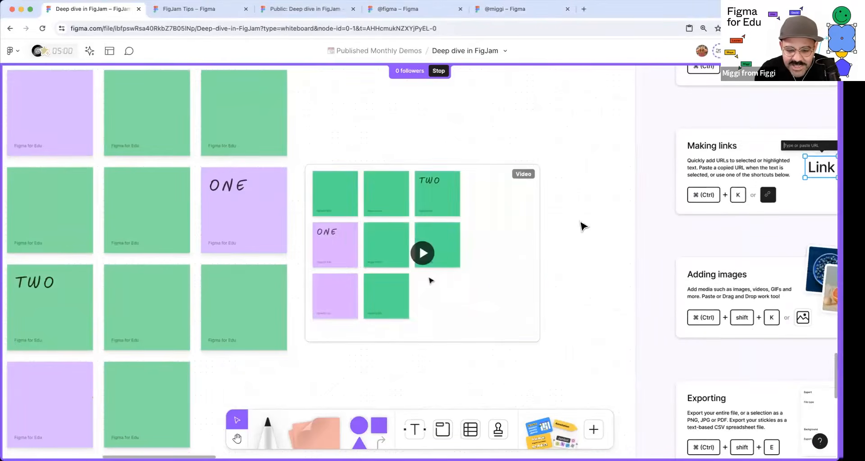
- Add the text caption "Rearranging stickies" centred below the video and make it bold
{"action": "scroll", "coordinate": [444, 370], "scroll_direction": "down", "scroll_amount": 2}
{"action": "left_click_drag", "start_coordinate": [440, 365], "coordinate": [441, 357]}
{"action": "left_click", "coordinate": [416, 426]}
{"action": "left_click", "coordinate": [410, 360]}
{"action": "type", "text": "Re"}
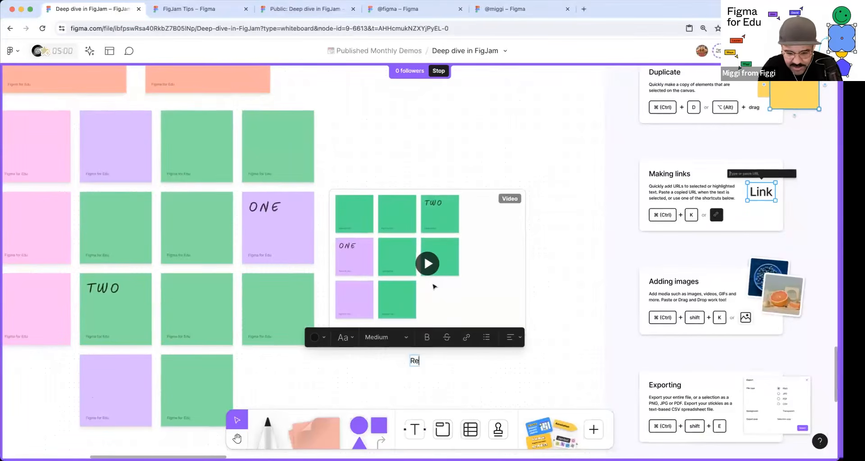
{"action": "type", "text": "arranging stickies"}
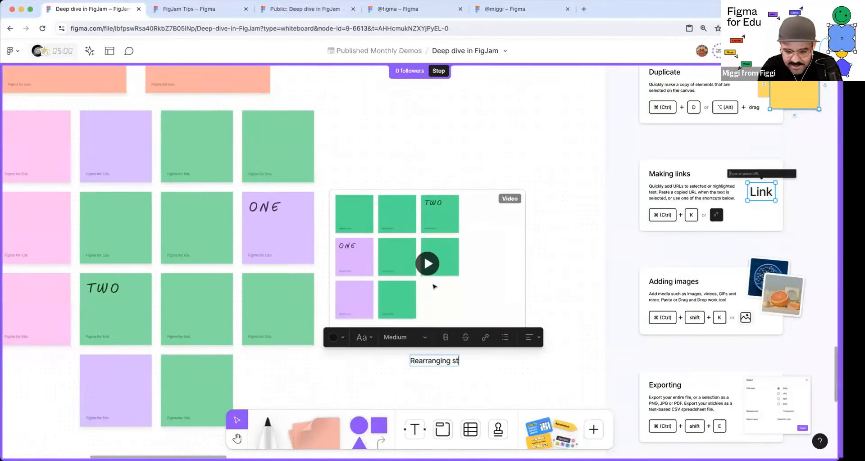
{"action": "key", "text": "Escape"}
{"action": "left_click_drag", "start_coordinate": [453, 365], "coordinate": [431, 351]}
{"action": "key", "text": "super+b"}
{"action": "left_click", "coordinate": [434, 366]}
{"action": "left_click", "coordinate": [432, 373]}
- Play the "Rearranging stickies" video and examine how the two notes are swapped within the selection
{"action": "key", "text": "space"}
{"action": "left_click_drag", "start_coordinate": [432, 373], "coordinate": [480, 326]}
{"action": "left_click", "coordinate": [481, 240]}
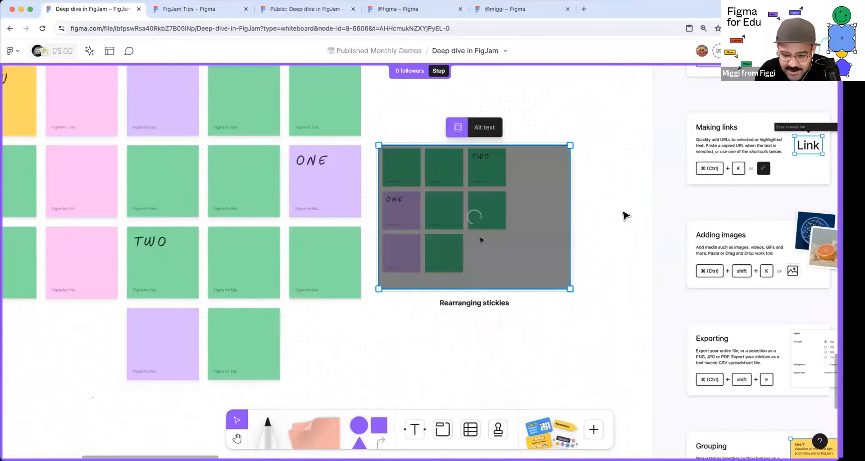
{"action": "scroll", "coordinate": [617, 217], "scroll_direction": "up", "scroll_amount": 5}
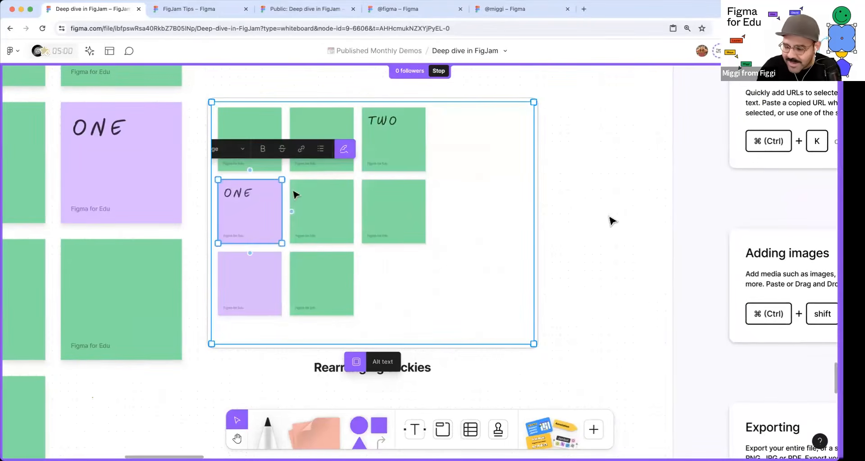
{"action": "scroll", "coordinate": [610, 221], "scroll_direction": "down", "scroll_amount": 3}
{"action": "left_click", "coordinate": [579, 241]}
{"action": "key", "text": "space"}
{"action": "left_click_drag", "start_coordinate": [579, 238], "coordinate": [593, 249]}
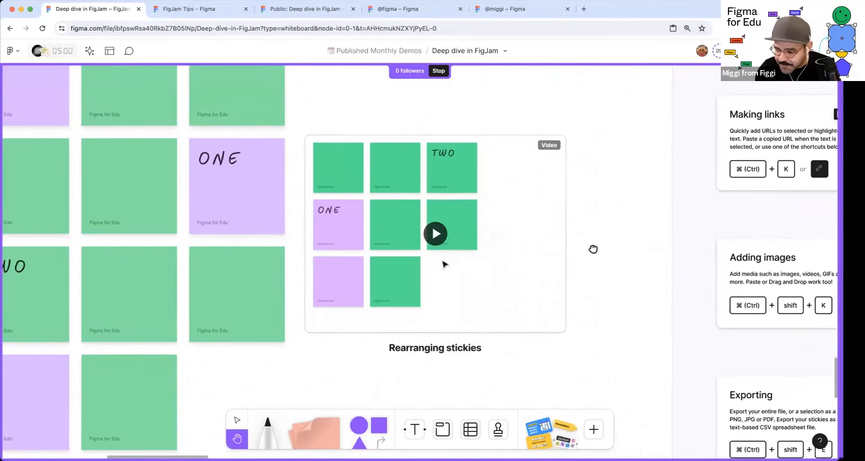
{"action": "left_click", "coordinate": [478, 253]}
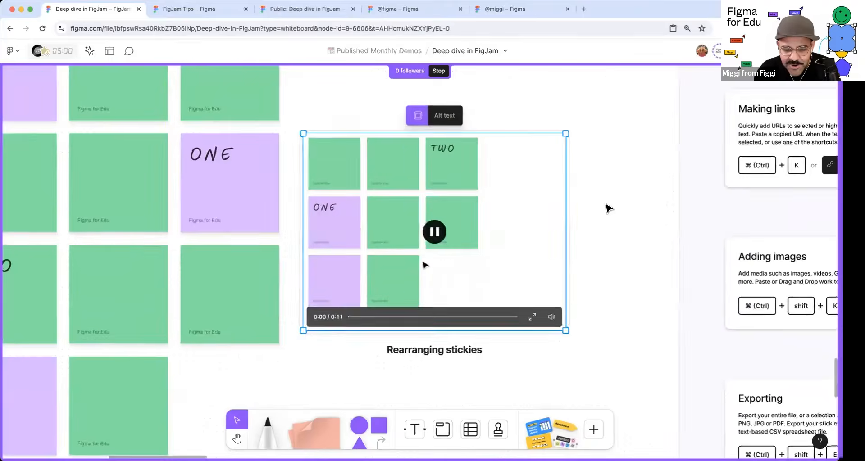
{"action": "scroll", "coordinate": [608, 208], "scroll_direction": "up", "scroll_amount": 2}
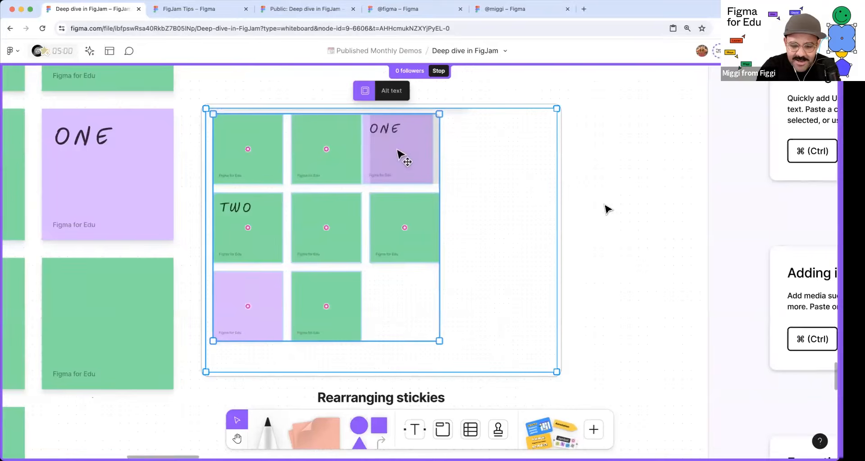
{"action": "left_click", "coordinate": [644, 234]}
- Cut the video with its caption and paste both into the "Public: Deep dive in FigJam" file, beside the "FigJam and Draw!" header
{"action": "scroll", "coordinate": [638, 236], "scroll_direction": "down", "scroll_amount": 5}
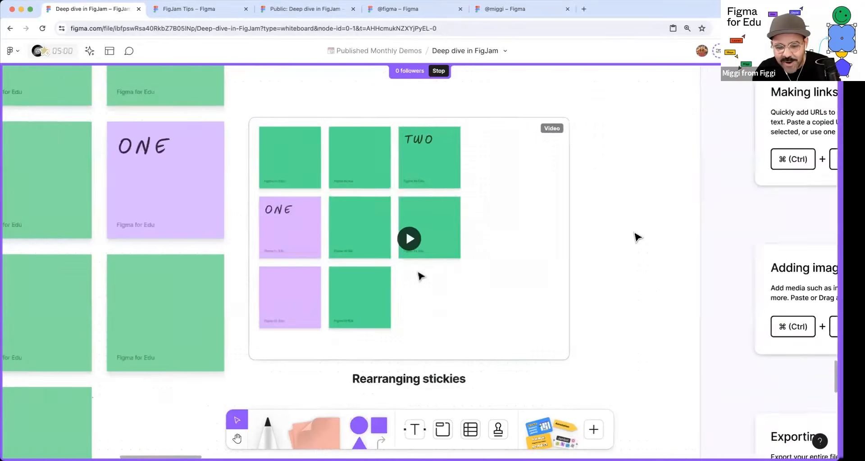
{"action": "left_click_drag", "start_coordinate": [600, 339], "coordinate": [444, 146]}
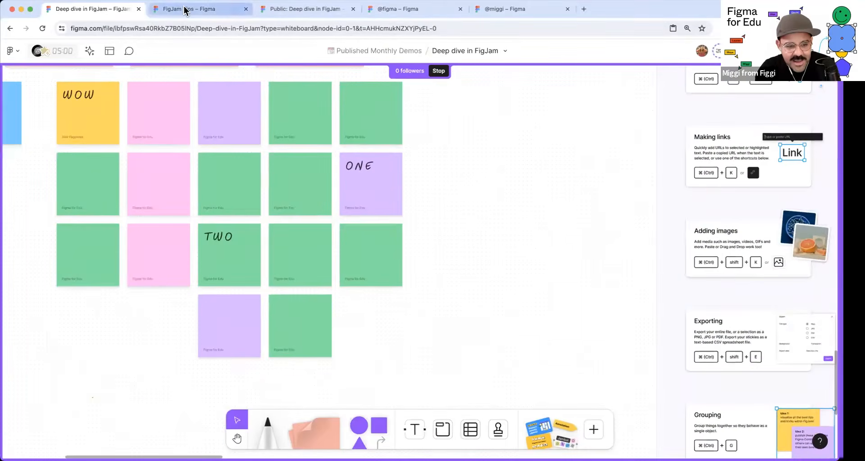
{"action": "left_click", "coordinate": [185, 9]}
{"action": "left_click", "coordinate": [259, 31]}
{"action": "left_click", "coordinate": [285, 9]}
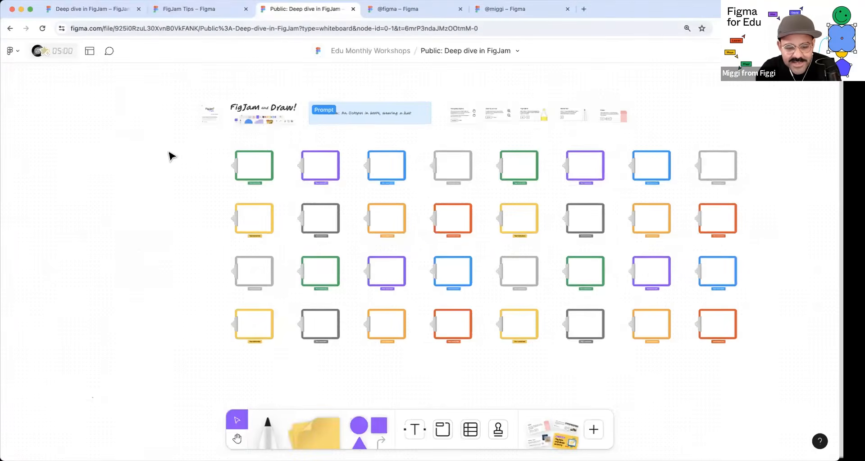
{"action": "scroll", "coordinate": [378, 225], "scroll_direction": "left", "scroll_amount": 3}
{"action": "key", "text": "super+v"}
{"action": "left_click_drag", "start_coordinate": [423, 262], "coordinate": [277, 131]}
{"action": "key", "text": "space"}
{"action": "left_click_drag", "start_coordinate": [332, 131], "coordinate": [342, 136]}
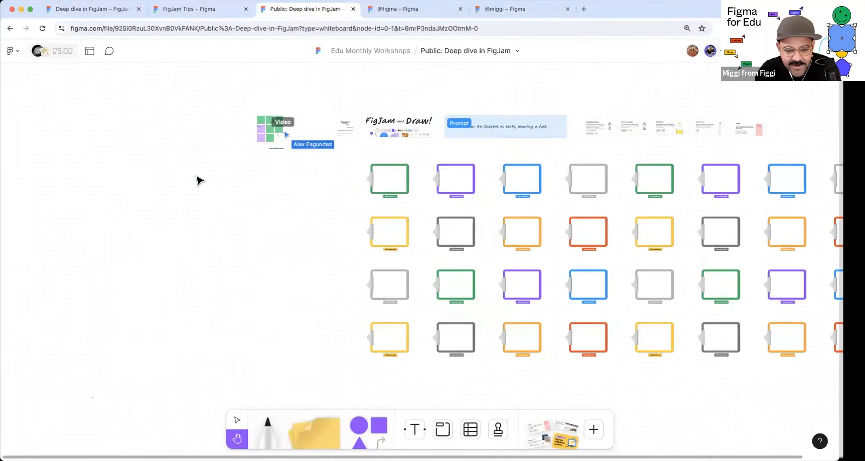
{"action": "scroll", "coordinate": [270, 139], "scroll_direction": "up", "scroll_amount": 5}
- Return to the sticky grid in the "Deep dive in FigJam" file
{"action": "left_click", "coordinate": [176, 12]}
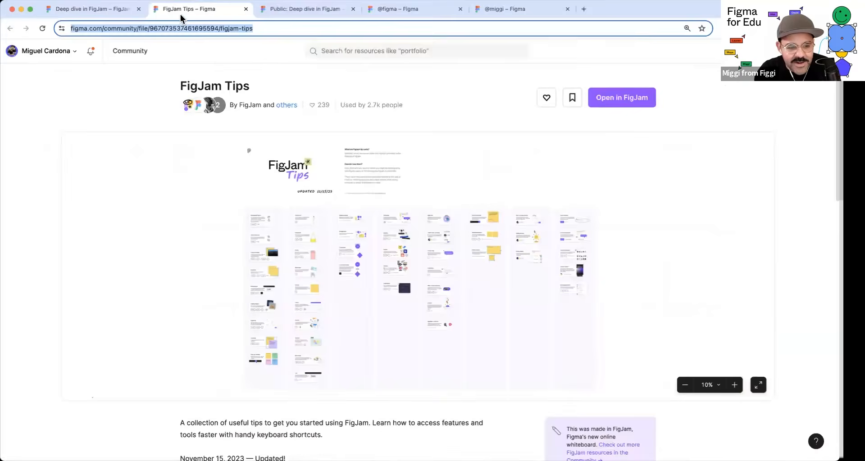
{"action": "left_click", "coordinate": [120, 12]}
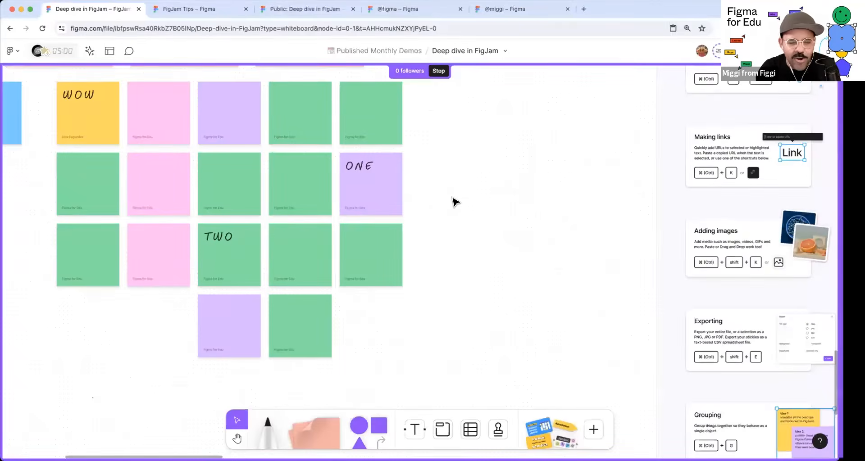
{"action": "scroll", "coordinate": [455, 193], "scroll_direction": "down", "scroll_amount": 5}
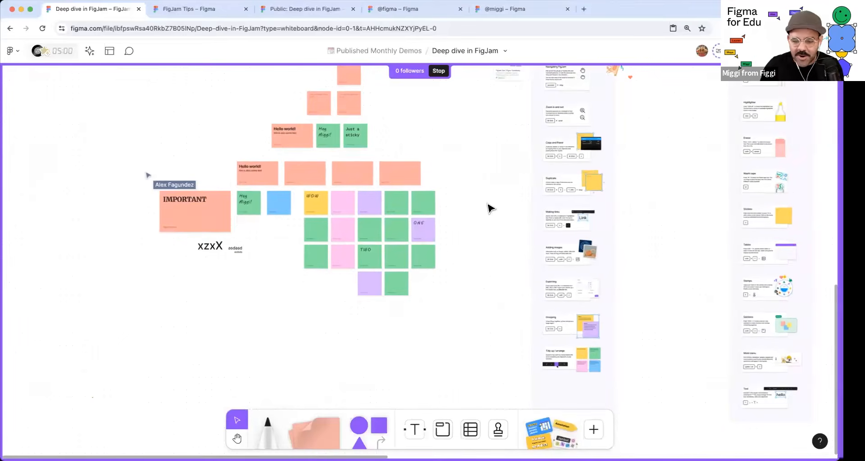
{"action": "scroll", "coordinate": [508, 273], "scroll_direction": "up", "scroll_amount": 1}
{"action": "key", "text": "space"}
{"action": "left_click_drag", "start_coordinate": [471, 257], "coordinate": [482, 198]}
{"action": "scroll", "coordinate": [370, 225], "scroll_direction": "up", "scroll_amount": 5}
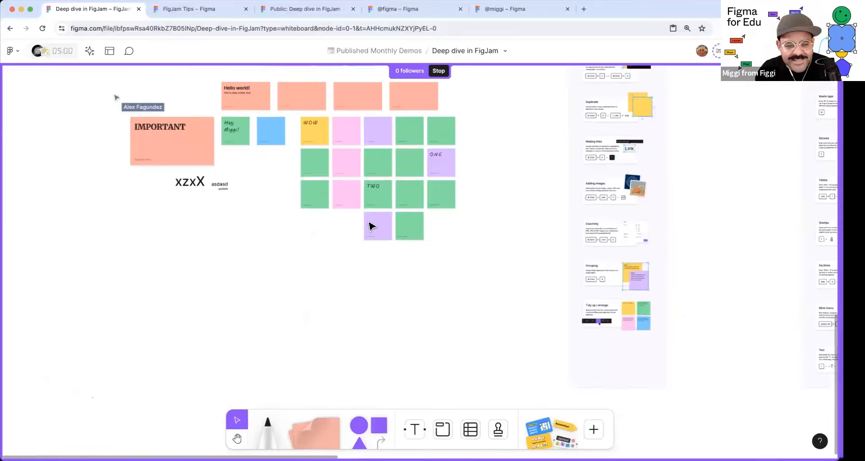
- Disarrange the grid by moving the "ONE" note into the top row and the block starting with "TWO" over the pink column
{"action": "key", "text": "space"}
{"action": "left_click_drag", "start_coordinate": [540, 165], "coordinate": [444, 212]}
{"action": "scroll", "coordinate": [523, 240], "scroll_direction": "up", "scroll_amount": 3}
{"action": "scroll", "coordinate": [533, 234], "scroll_direction": "up", "scroll_amount": 3}
{"action": "left_click", "coordinate": [442, 207], "text": "shift"}
{"action": "key", "text": "space"}
{"action": "left_click_drag", "start_coordinate": [518, 290], "coordinate": [534, 221]}
{"action": "left_click_drag", "start_coordinate": [566, 120], "coordinate": [241, 331]}
{"action": "left_click", "coordinate": [244, 371]}
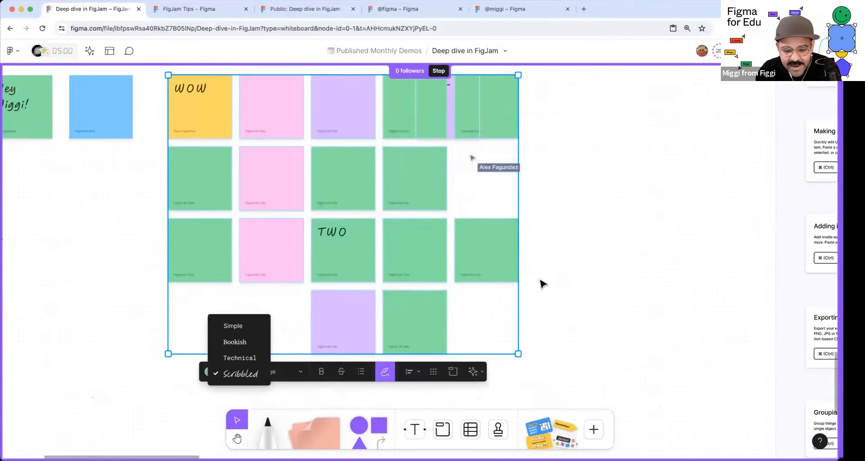
{"action": "left_click_drag", "start_coordinate": [534, 249], "coordinate": [333, 315]}
{"action": "left_click_drag", "start_coordinate": [419, 321], "coordinate": [347, 229]}
- Move the first column of stickies, headed by "WOW", so it overlaps the purple and green notes
{"action": "left_click_drag", "start_coordinate": [553, 113], "coordinate": [259, 224]}
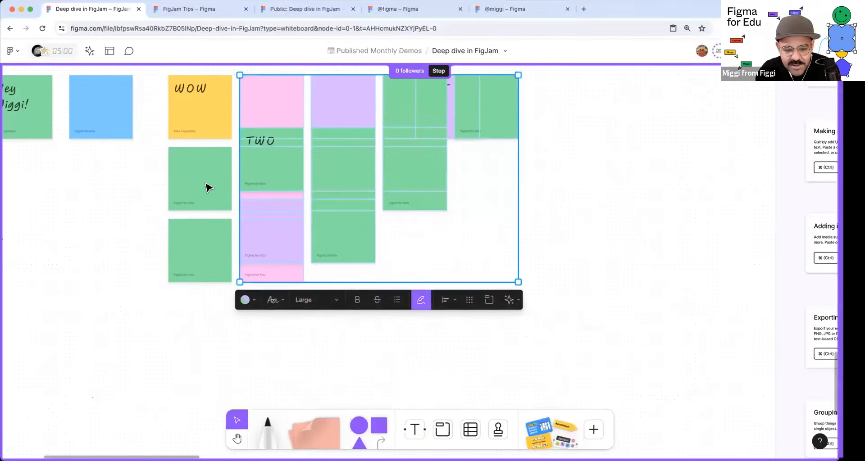
{"action": "left_click_drag", "start_coordinate": [150, 112], "coordinate": [196, 249]}
{"action": "left_click_drag", "start_coordinate": [202, 260], "coordinate": [337, 240]}
- Select all the overlapping stickies from the disarranged grid and tidy them up into evenly spaced rows
{"action": "key", "text": "space"}
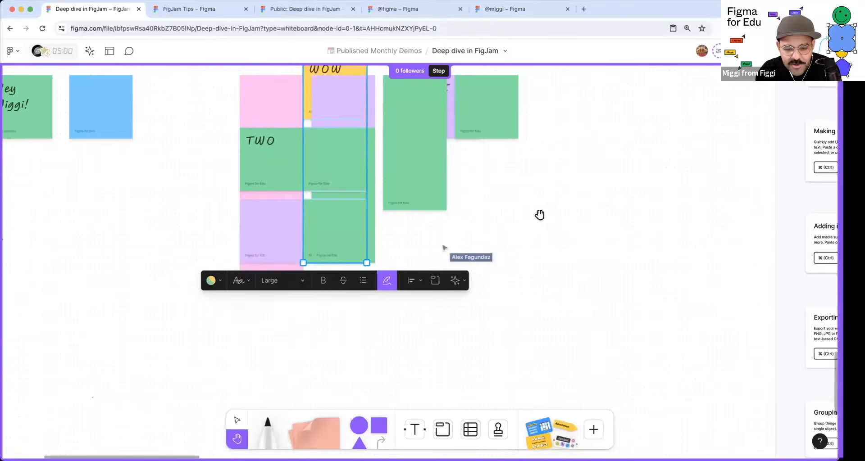
{"action": "left_click_drag", "start_coordinate": [540, 213], "coordinate": [581, 298]}
{"action": "left_click_drag", "start_coordinate": [601, 181], "coordinate": [263, 353]}
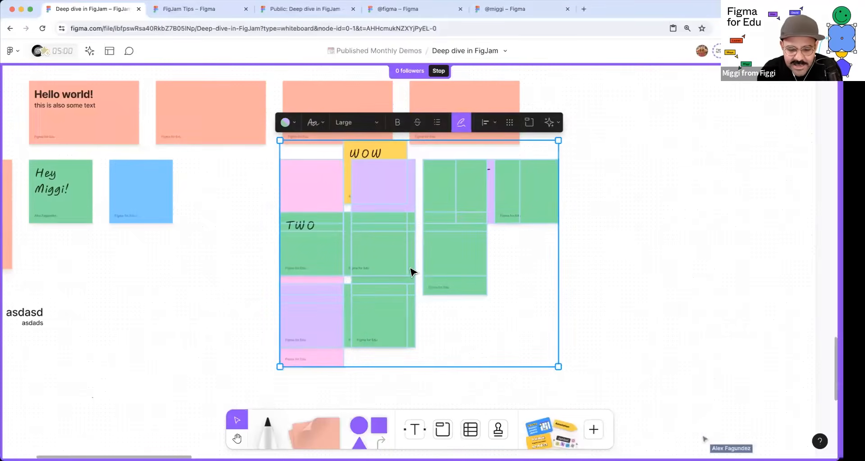
{"action": "left_click", "coordinate": [510, 123]}
{"action": "left_click_drag", "start_coordinate": [520, 228], "coordinate": [506, 280]}
- Swap the "TWO" sticky with the "WOW" sticky in the tidied grid and clear the selection
{"action": "key", "text": "space"}
{"action": "left_click_drag", "start_coordinate": [474, 346], "coordinate": [469, 260]}
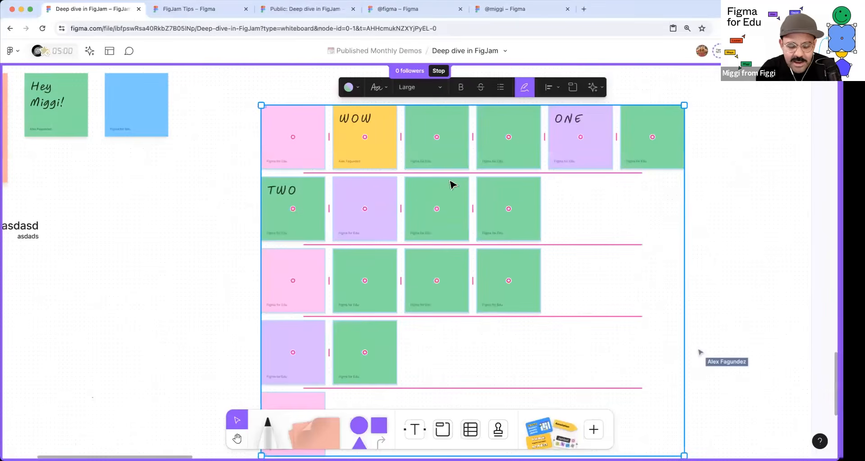
{"action": "left_click_drag", "start_coordinate": [295, 214], "coordinate": [360, 147]}
{"action": "left_click", "coordinate": [228, 247]}
{"action": "scroll", "coordinate": [229, 246], "scroll_direction": "down", "scroll_amount": 3}
{"action": "key", "text": "space"}
{"action": "left_click_drag", "start_coordinate": [319, 255], "coordinate": [315, 251]}
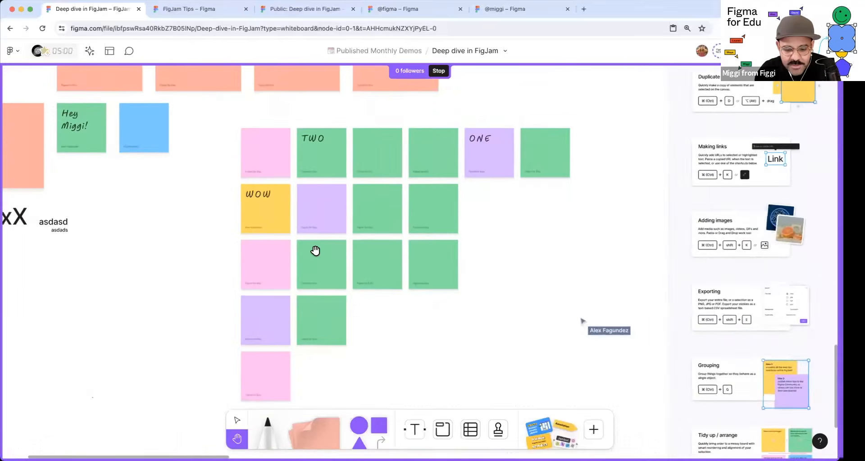
- Move the whole sticky grid up next to the blue sticky, aligning its top row with that note
{"action": "scroll", "coordinate": [315, 251], "scroll_direction": "down", "scroll_amount": 3}
{"action": "left_click_drag", "start_coordinate": [456, 252], "coordinate": [515, 229]}
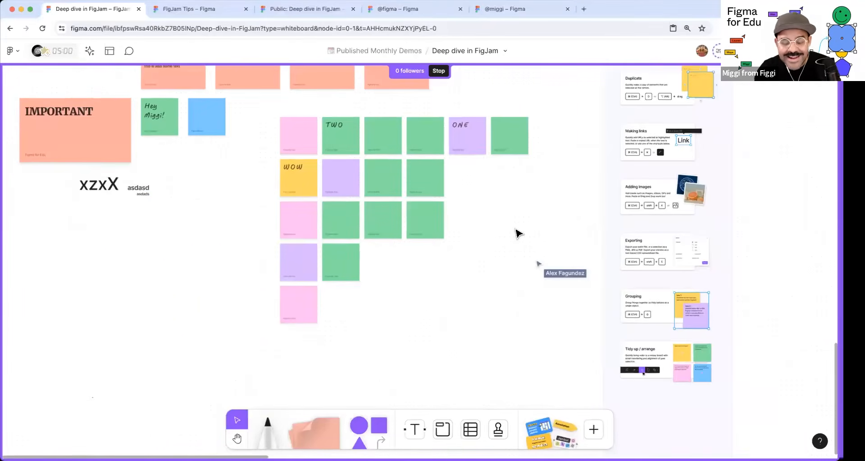
{"action": "key", "text": "space"}
{"action": "left_click_drag", "start_coordinate": [475, 210], "coordinate": [551, 316]}
{"action": "left_click_drag", "start_coordinate": [415, 287], "coordinate": [450, 249]}
{"action": "key", "text": "space"}
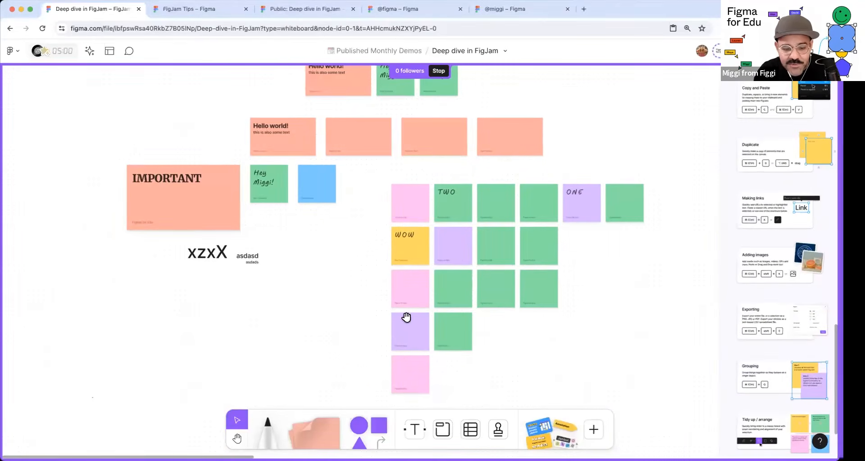
{"action": "left_click_drag", "start_coordinate": [413, 324], "coordinate": [476, 356]}
{"action": "left_click_drag", "start_coordinate": [452, 215], "coordinate": [705, 417]}
{"action": "left_click_drag", "start_coordinate": [547, 309], "coordinate": [500, 293]}
- Stop spotlighting yourself over an empty area of the board and enlarge the browser page zoom to 125%
{"action": "left_click", "coordinate": [363, 333]}
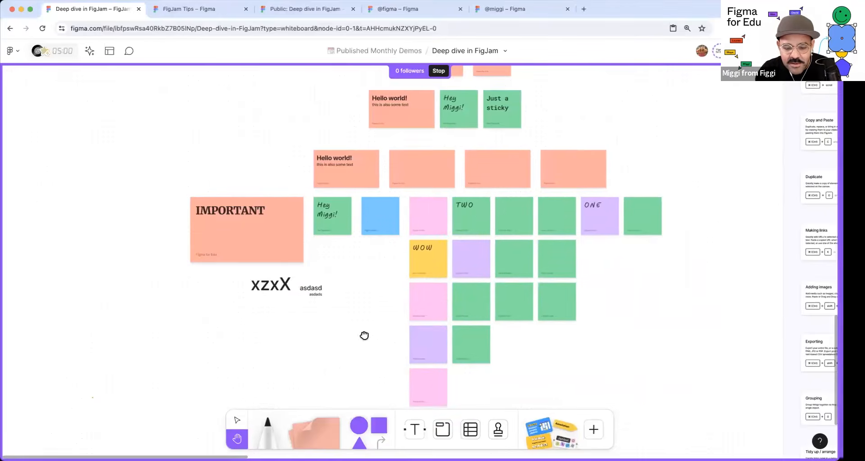
{"action": "scroll", "coordinate": [364, 332], "scroll_direction": "down", "scroll_amount": 1}
{"action": "key", "text": "space"}
{"action": "scroll", "coordinate": [344, 276], "scroll_direction": "left", "scroll_amount": 10}
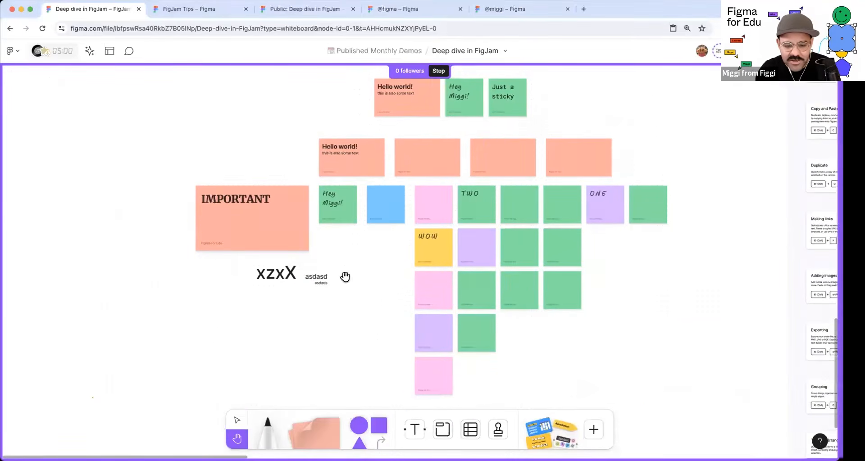
{"action": "scroll", "coordinate": [450, 318], "scroll_direction": "left", "scroll_amount": 5}
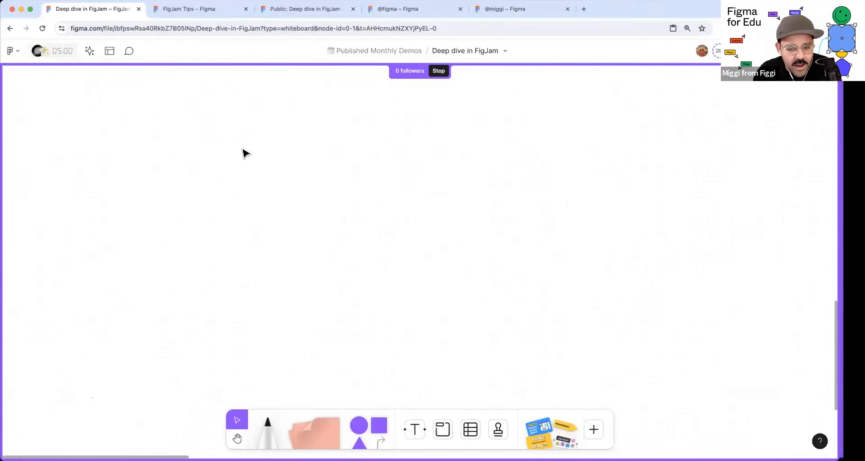
{"action": "left_click", "coordinate": [716, 50]}
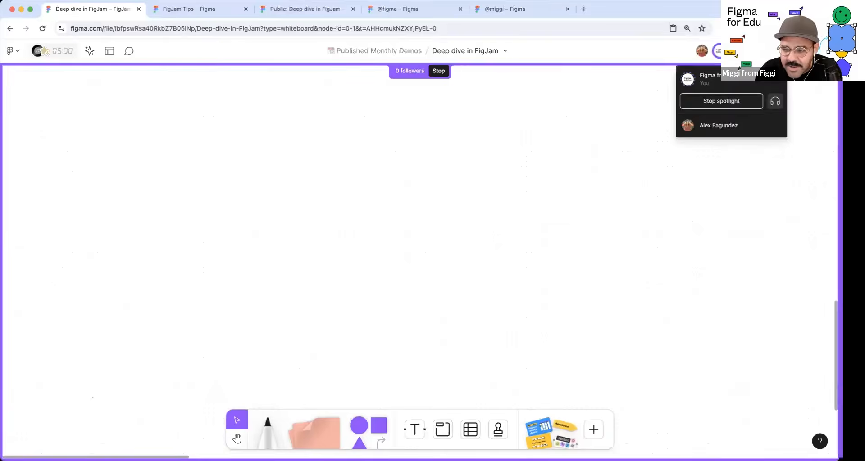
{"action": "left_click", "coordinate": [720, 101]}
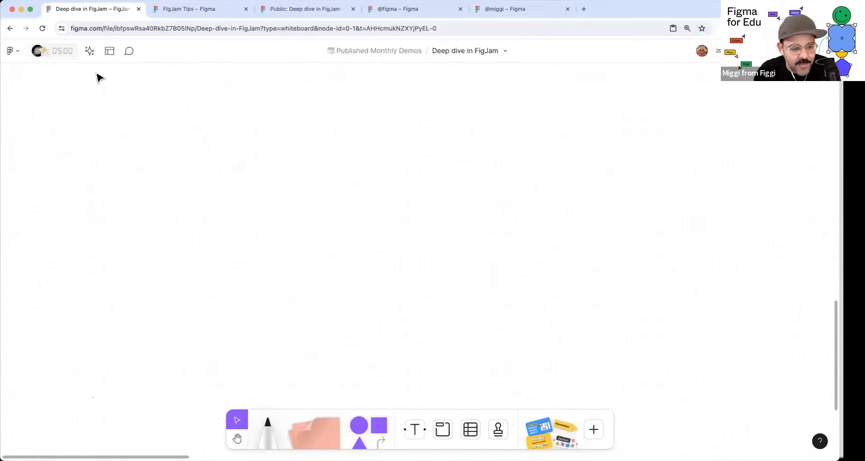
{"action": "left_click", "coordinate": [239, 30]}
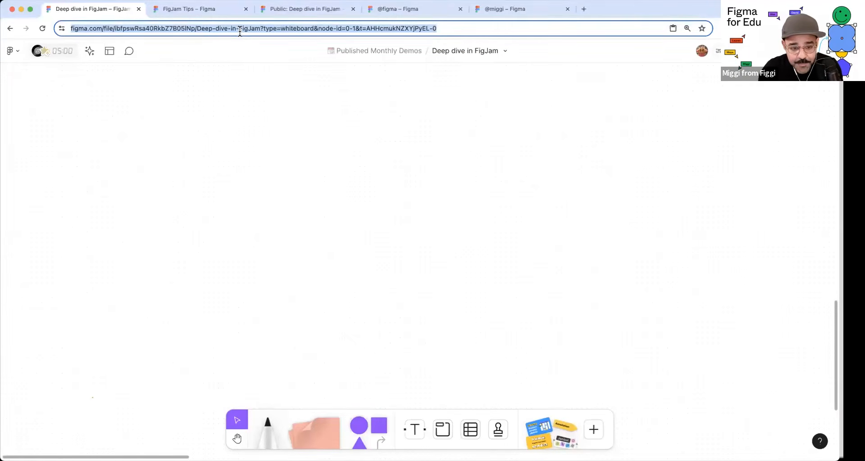
{"action": "key", "text": "super+equal"}
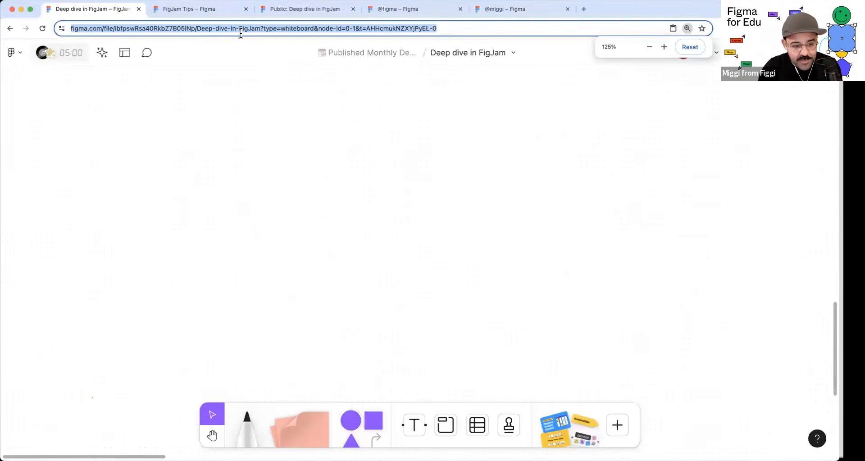
- Look through the main file and preference commands, then open the quick actions search and dismiss it
{"action": "left_click", "coordinate": [19, 55]}
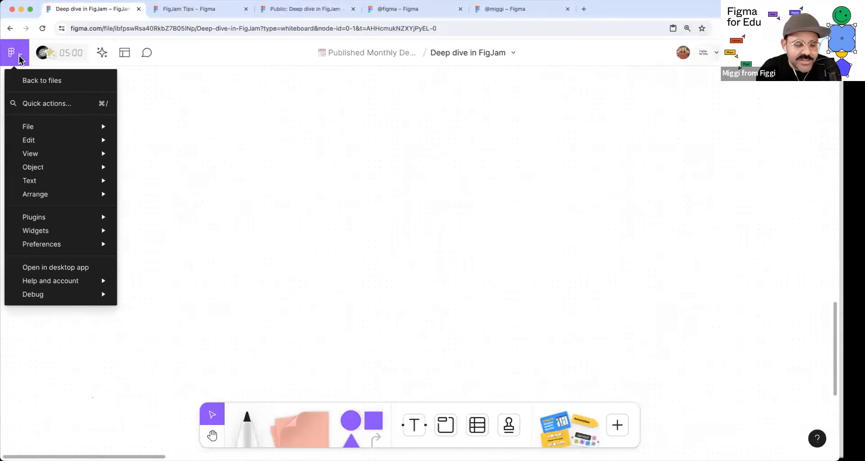
{"action": "mouse_move", "coordinate": [44, 129]}
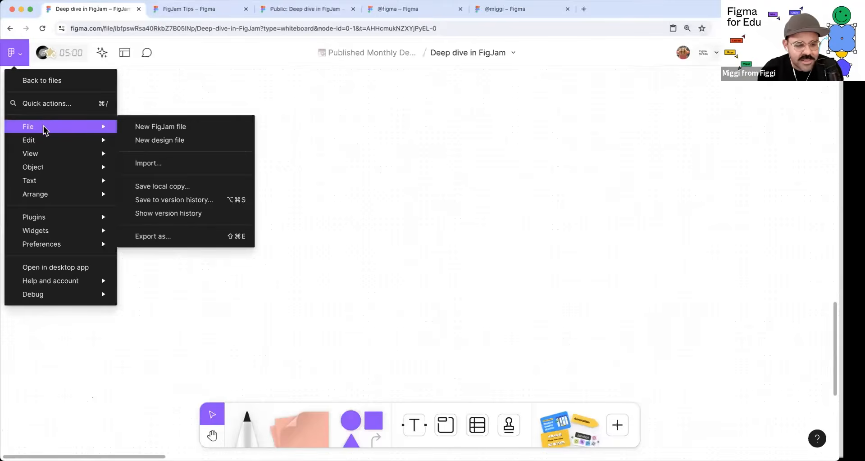
{"action": "mouse_move", "coordinate": [56, 245]}
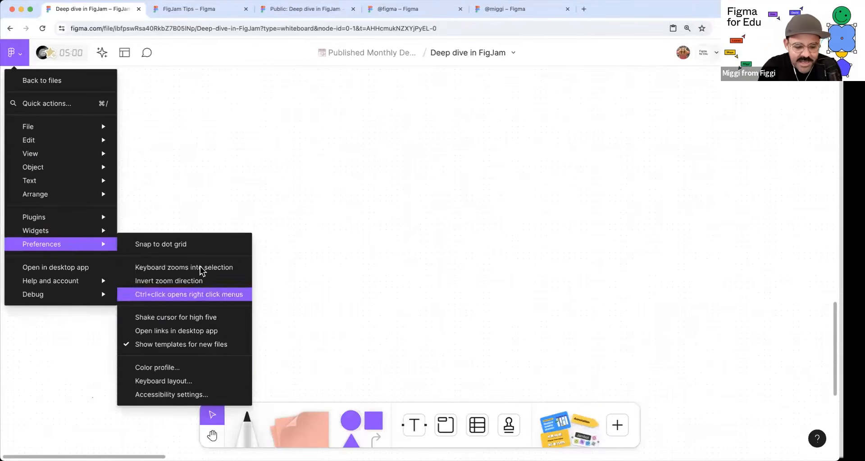
{"action": "mouse_move", "coordinate": [59, 218]}
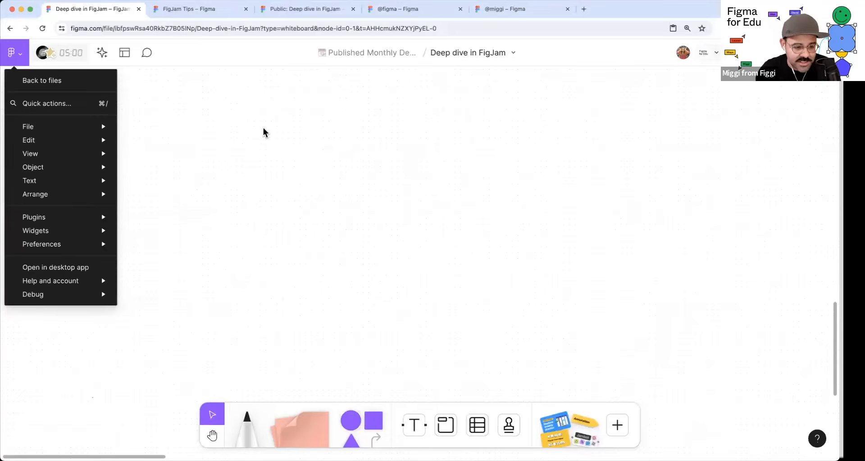
{"action": "left_click", "coordinate": [42, 105]}
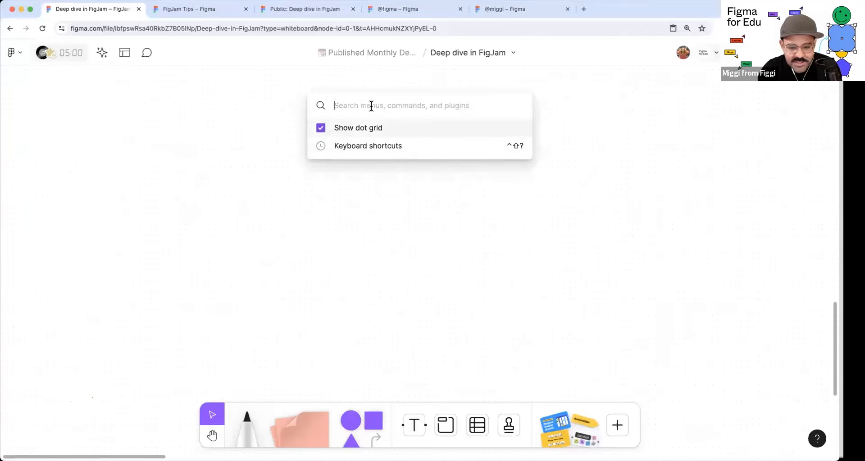
{"action": "left_click", "coordinate": [389, 187]}
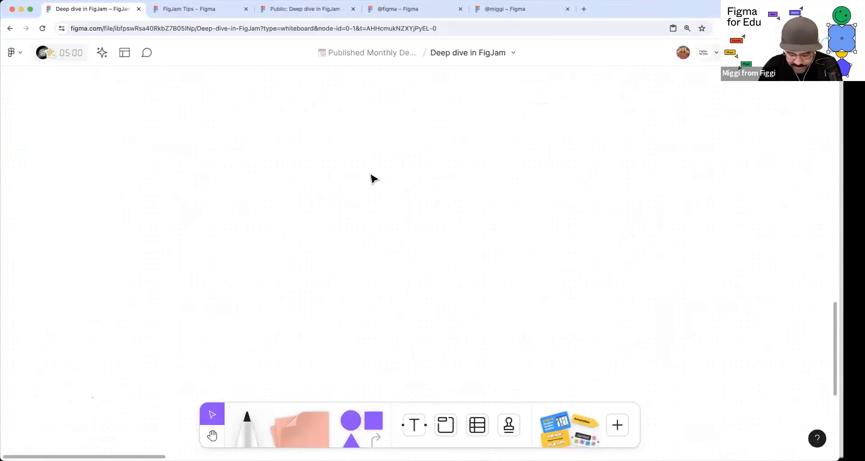
- Hide the board's dot grid through the quick actions search
{"action": "key", "text": "super+slash"}
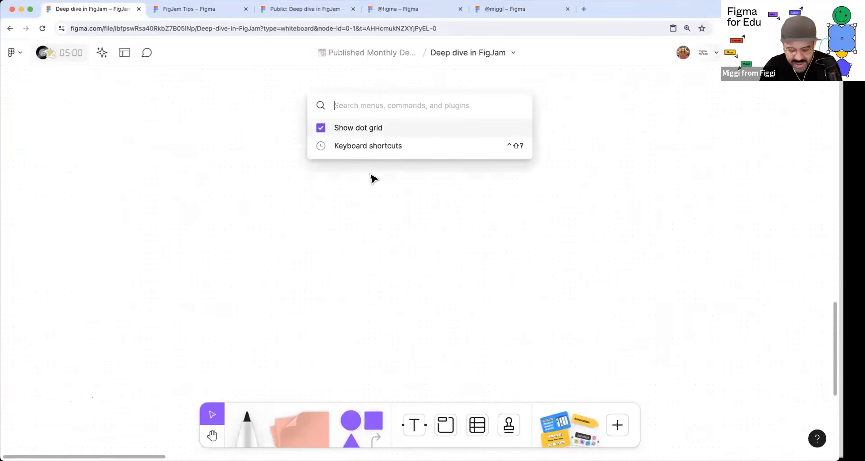
{"action": "key", "text": "super+slash"}
{"action": "key", "text": "super+slash"}
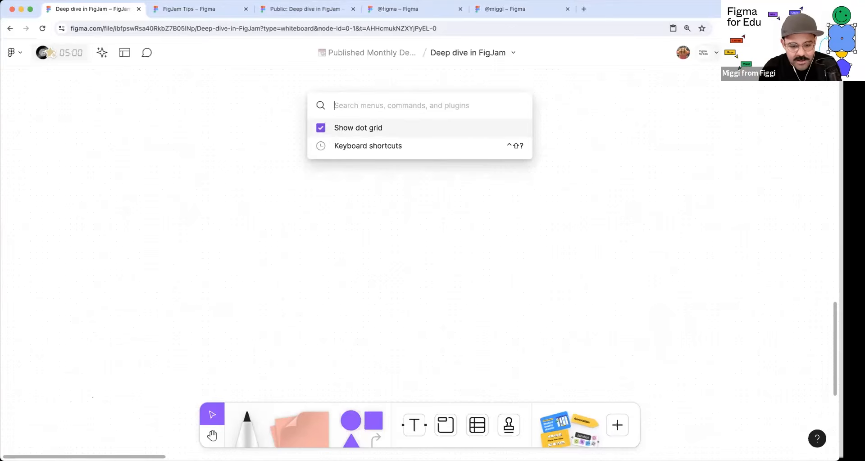
{"action": "left_click", "coordinate": [321, 129]}
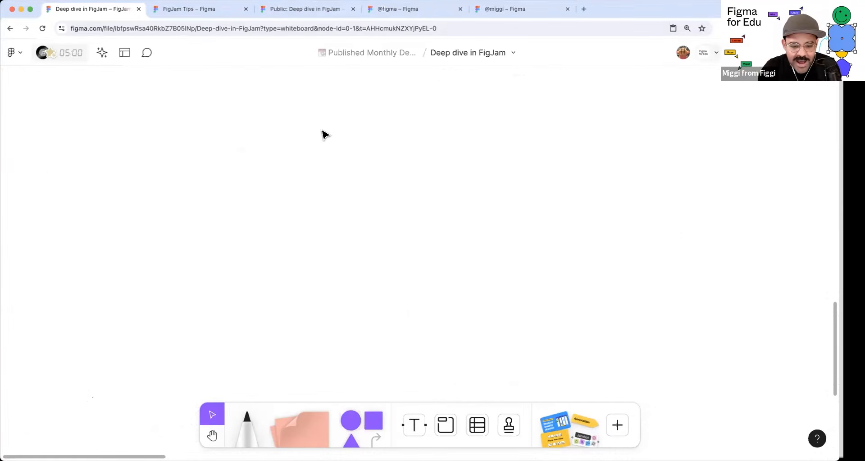
- Find "show do" in quick actions and turn the board's dot grid back on, checking the canvas
{"action": "key", "text": "super+slash"}
{"action": "type", "text": "sho"}
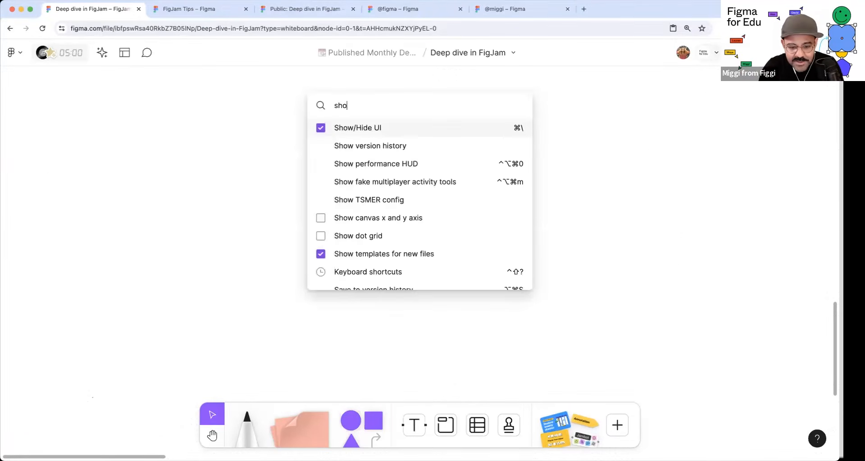
{"action": "type", "text": "w do"}
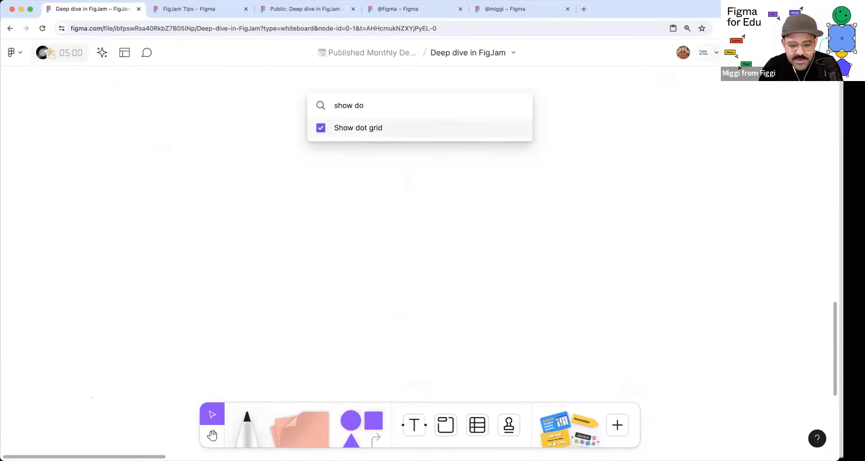
{"action": "key", "text": "Return"}
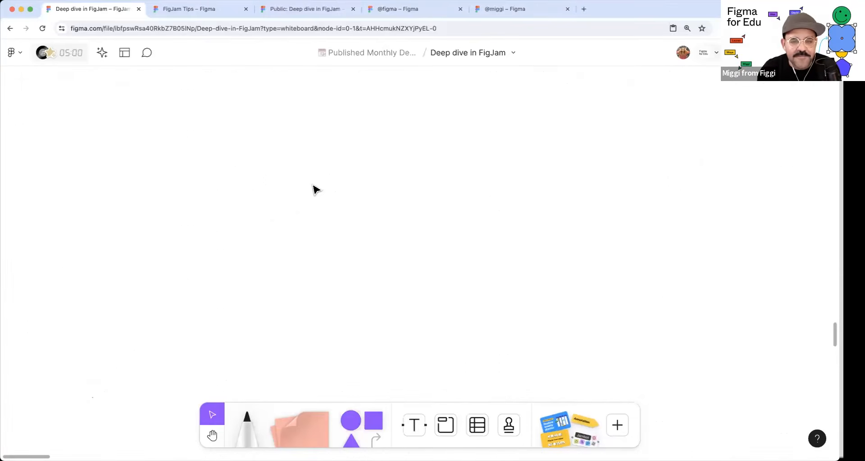
{"action": "scroll", "coordinate": [313, 185], "scroll_direction": "down", "scroll_amount": 3}
{"action": "scroll", "coordinate": [321, 176], "scroll_direction": "up", "scroll_amount": 3}
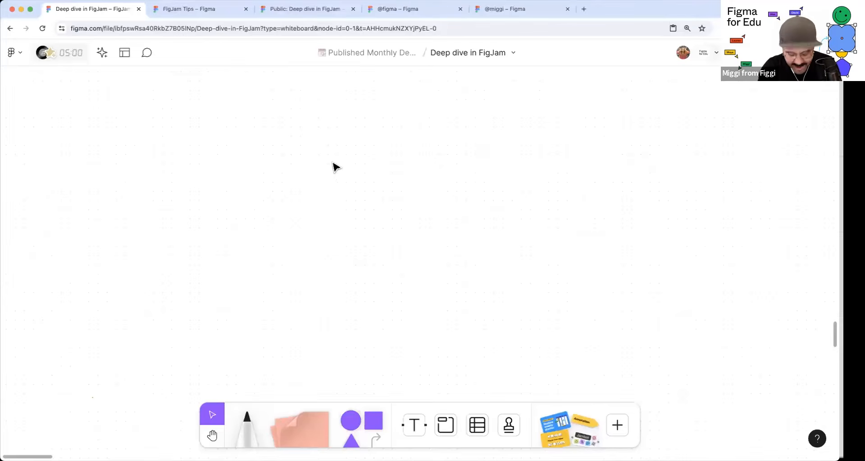
- Search quick actions for "keyboard" to look at the matching commands, then close the search
{"action": "key", "text": "super+slash"}
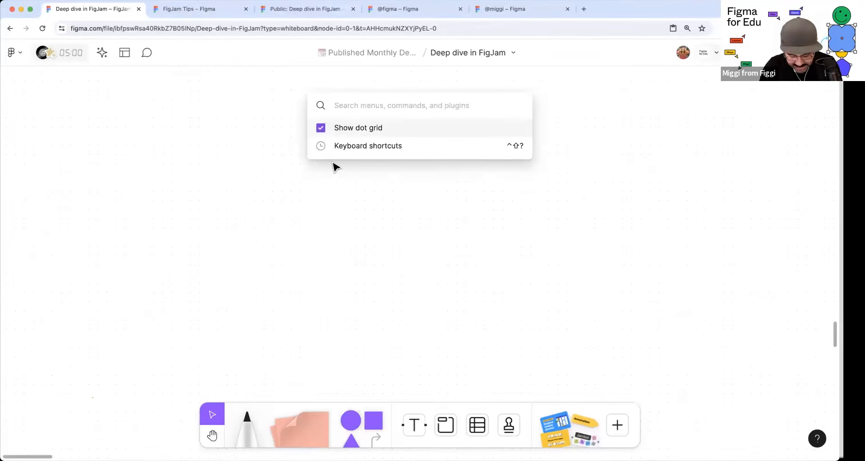
{"action": "type", "text": "keyboard"}
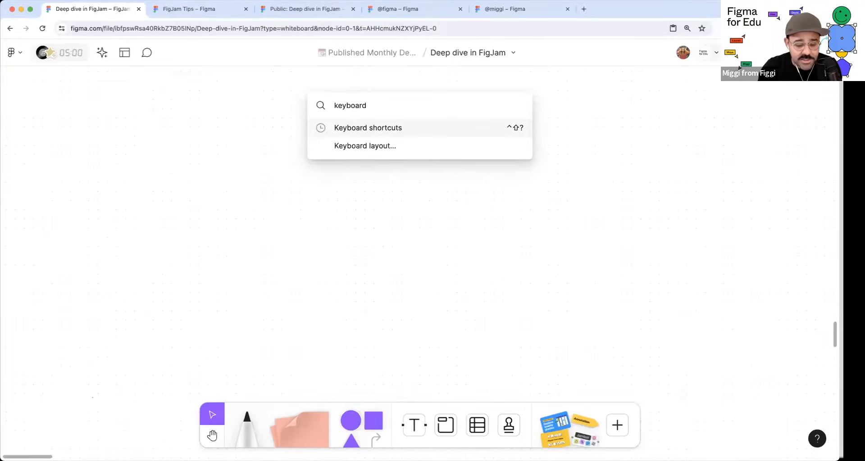
{"action": "key", "text": "Escape"}
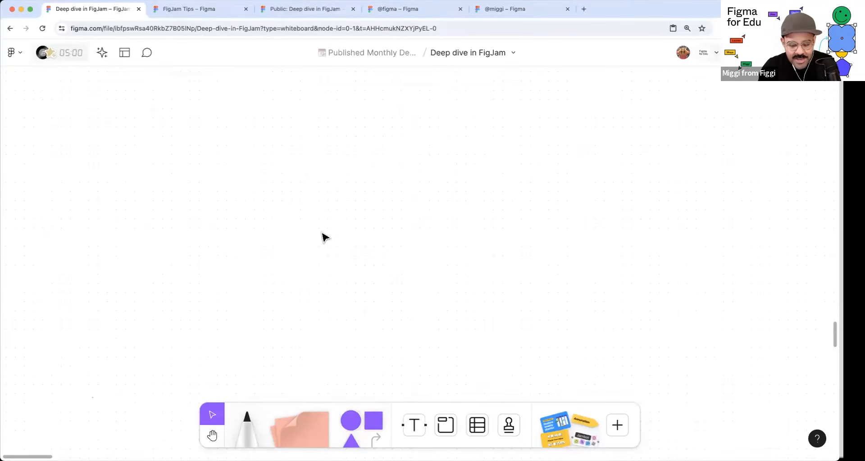
{"action": "key", "text": "super+slash"}
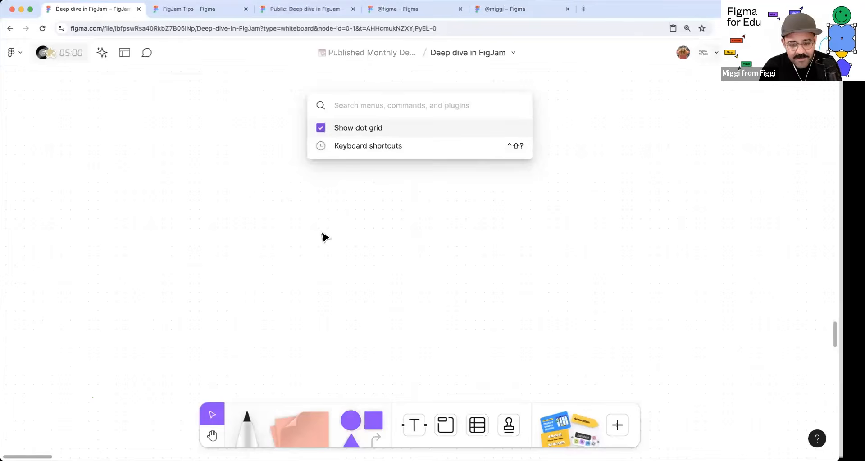
{"action": "left_click", "coordinate": [341, 228]}
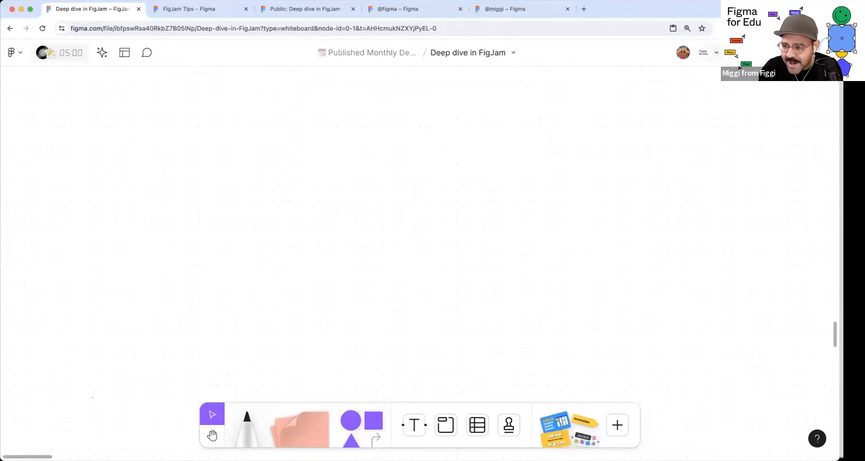
- Use quick actions to switch the board's dot grid off and on again
{"action": "left_click", "coordinate": [190, 77]}
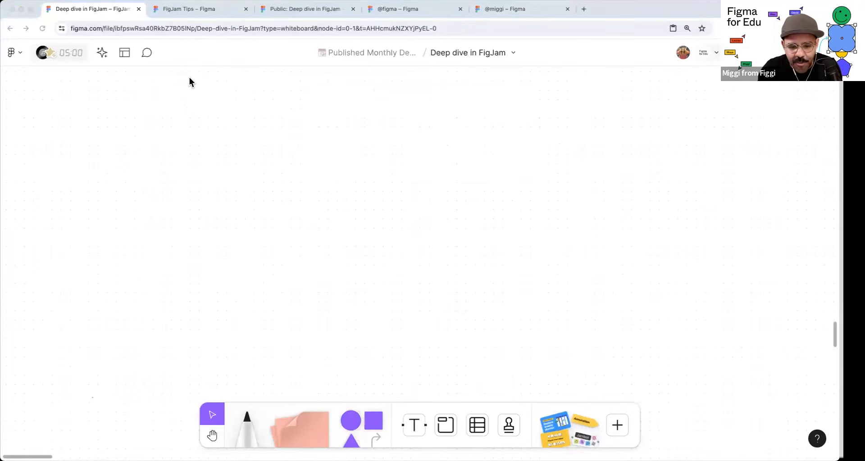
{"action": "left_click", "coordinate": [398, 247]}
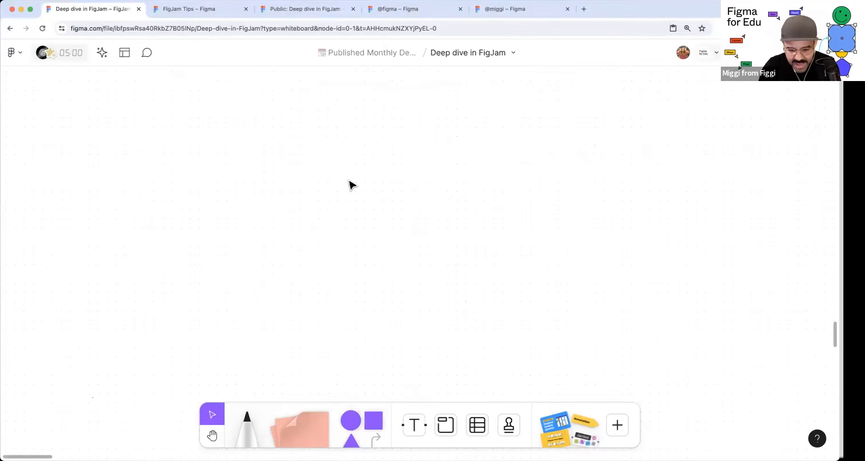
{"action": "key", "text": "super+slash"}
{"action": "left_click", "coordinate": [366, 129]}
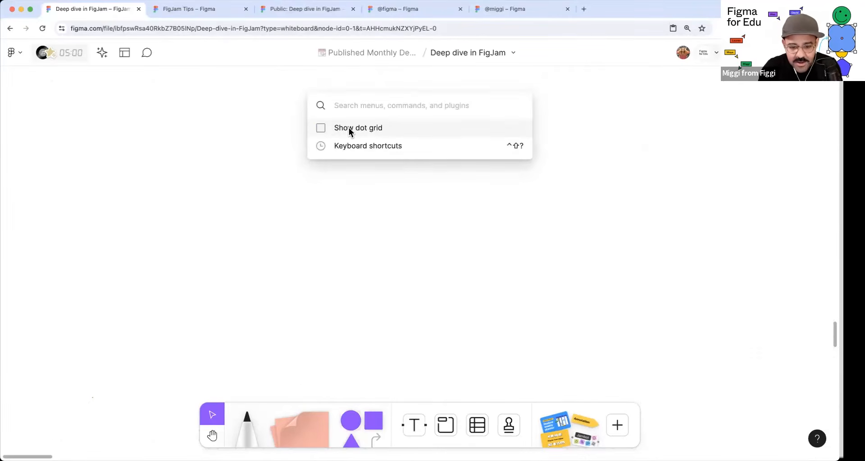
{"action": "left_click", "coordinate": [349, 128]}
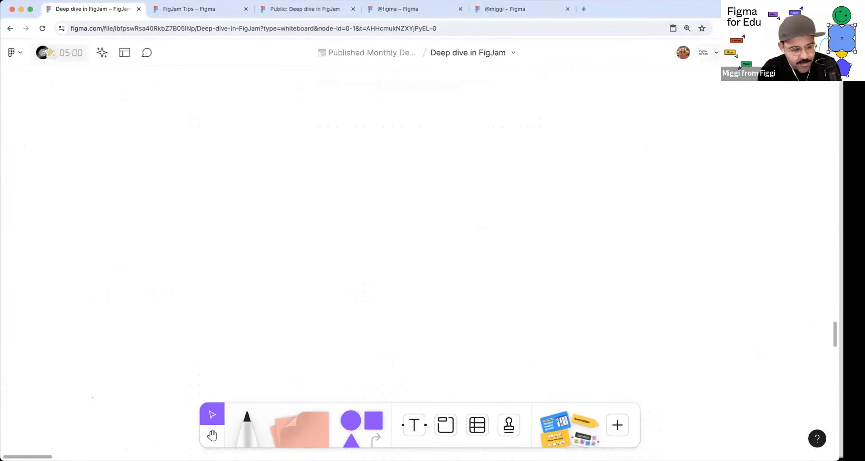
- Add the 7-second video file to the empty area of the board
{"action": "left_click_drag", "start_coordinate": [3, 288], "coordinate": [615, 251]}
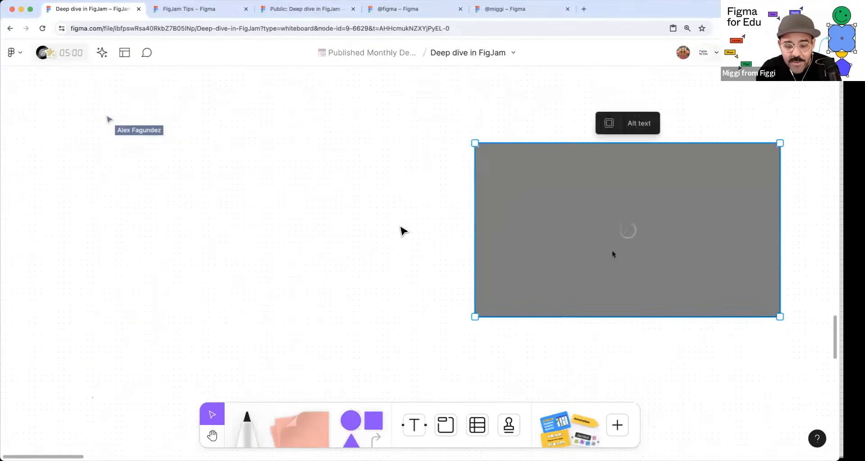
{"action": "left_click_drag", "start_coordinate": [535, 203], "coordinate": [507, 283]}
{"action": "key", "text": "space"}
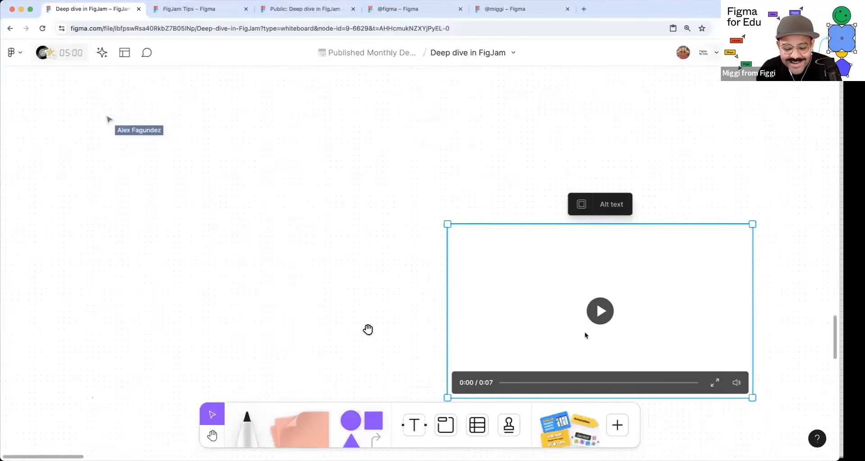
{"action": "left_click_drag", "start_coordinate": [357, 339], "coordinate": [356, 334]}
{"action": "scroll", "coordinate": [359, 339], "scroll_direction": "down", "scroll_amount": 5}
- Add the text caption "Command P Quick Actions" just below the 7-second video
{"action": "key", "text": "t"}
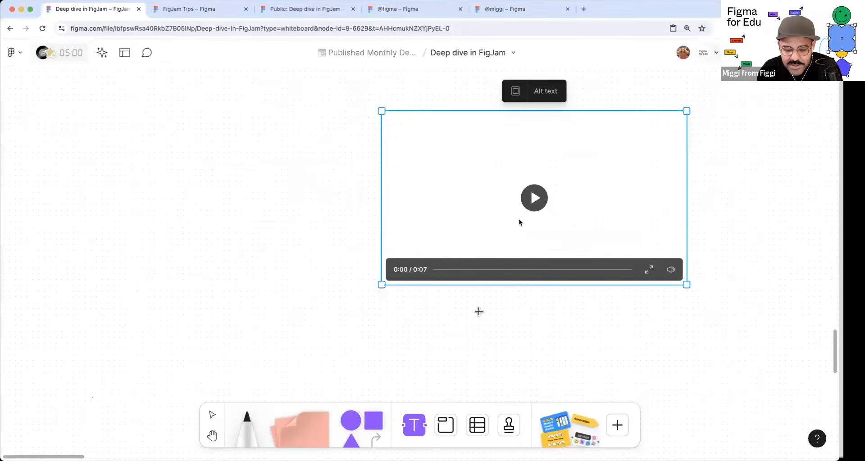
{"action": "left_click", "coordinate": [479, 315]}
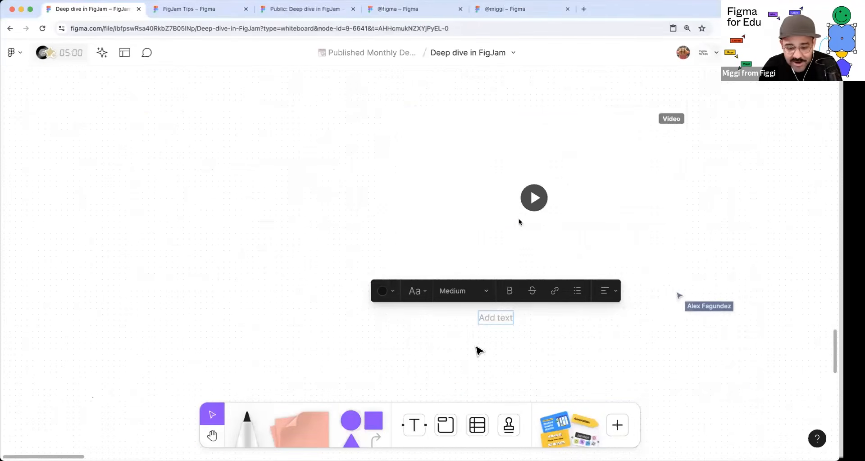
{"action": "type", "text": "Command {"}
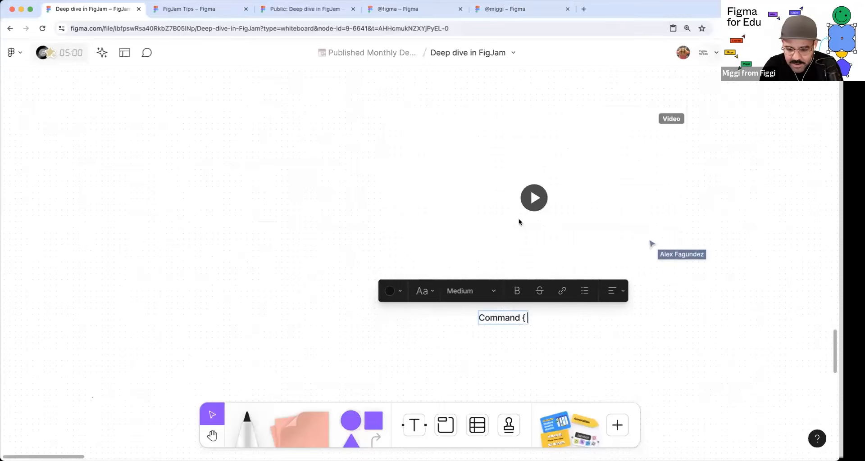
{"action": "key", "text": "BackSpace"}
{"action": "type", "text": "P "}
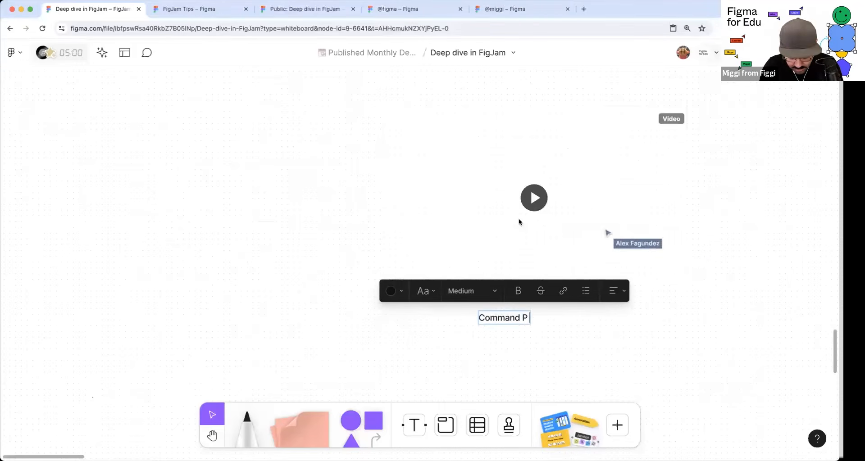
{"action": "type", "text": "Quick Actions"}
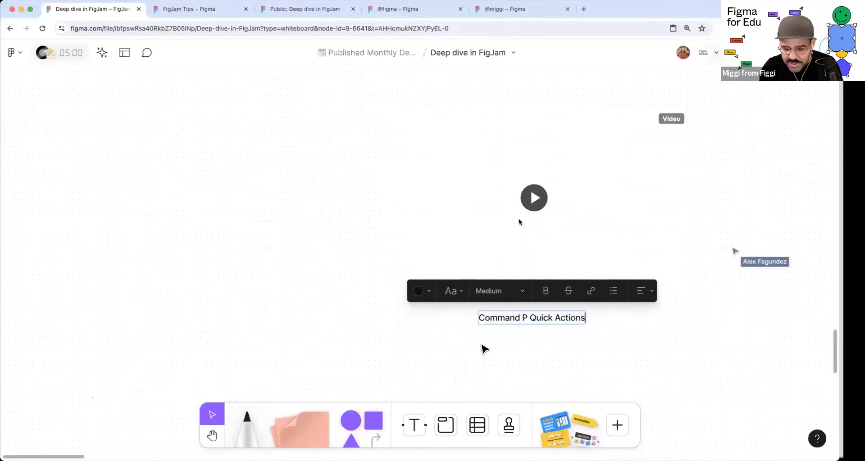
- Add a border to the video and move its caption up closer beneath it, checking the video's playback
{"action": "left_click", "coordinate": [510, 176]}
{"action": "left_click", "coordinate": [514, 91]}
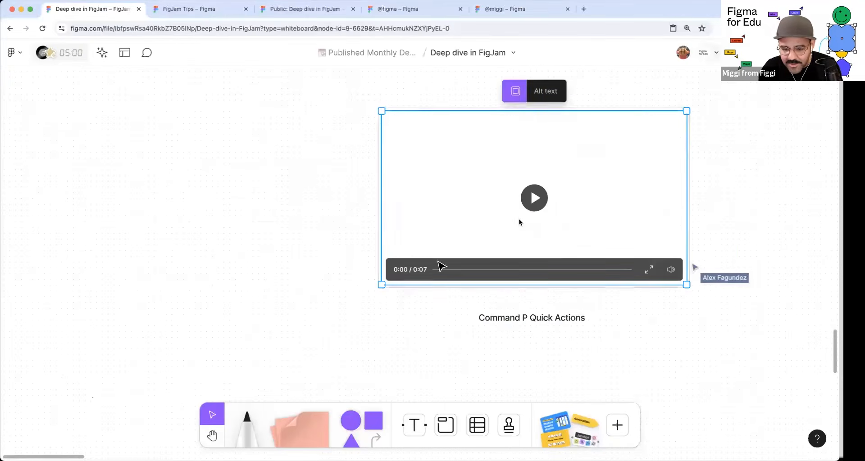
{"action": "left_click", "coordinate": [445, 314]}
{"action": "left_click_drag", "start_coordinate": [503, 314], "coordinate": [505, 300]}
{"action": "left_click", "coordinate": [532, 196]}
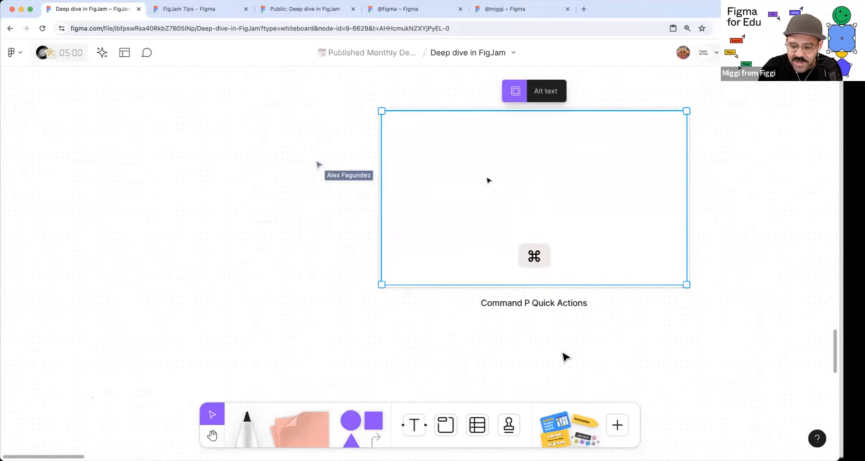
- Move the video and its caption to the "Public: Deep dive in FigJam" board, below the "Rearranging stickies" video
{"action": "left_click_drag", "start_coordinate": [570, 355], "coordinate": [522, 205]}
{"action": "key", "text": "BackSpace"}
{"action": "left_click", "coordinate": [198, 9]}
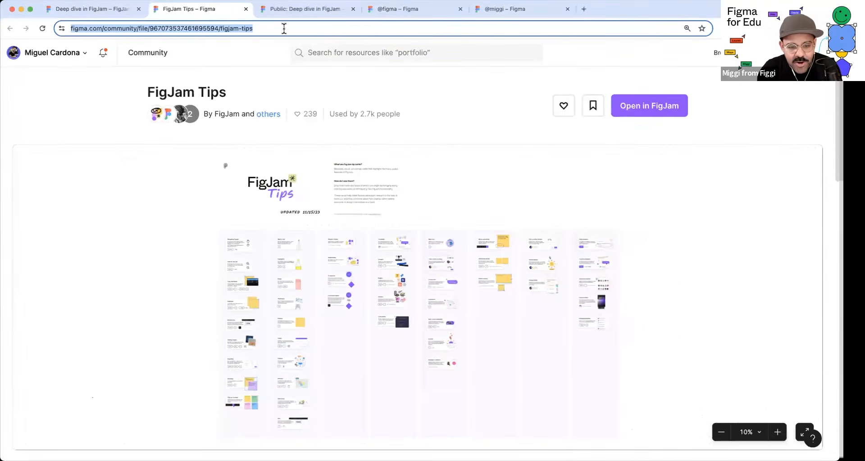
{"action": "left_click", "coordinate": [300, 9]}
{"action": "key", "text": "super+v"}
{"action": "key", "text": "space"}
{"action": "left_click_drag", "start_coordinate": [373, 290], "coordinate": [375, 332]}
{"action": "left_click", "coordinate": [241, 250]}
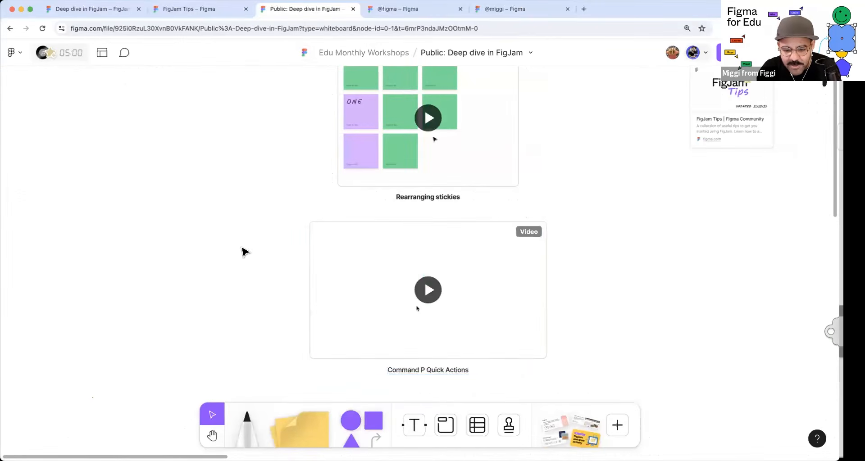
- Return to the "Deep dive in FigJam" board and open the keyboard shortcuts by searching quick actions for "key"
{"action": "left_click", "coordinate": [120, 9]}
{"action": "key", "text": "space"}
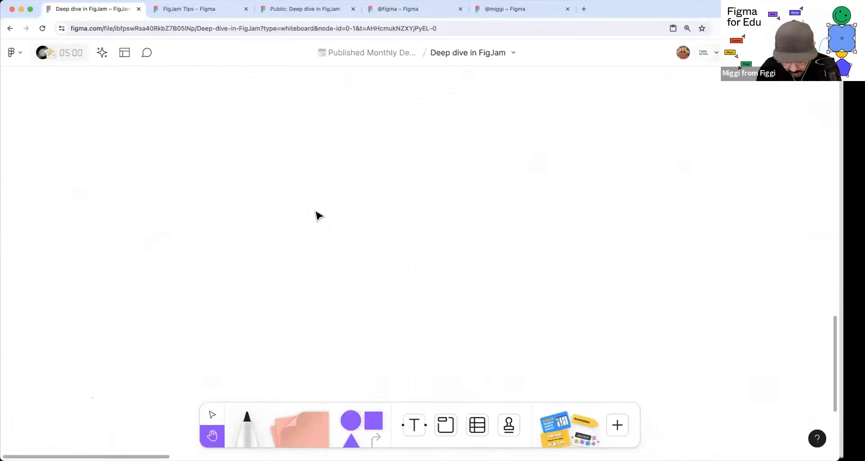
{"action": "key", "text": "super+slash"}
{"action": "type", "text": "key"}
{"action": "key", "text": "Return"}
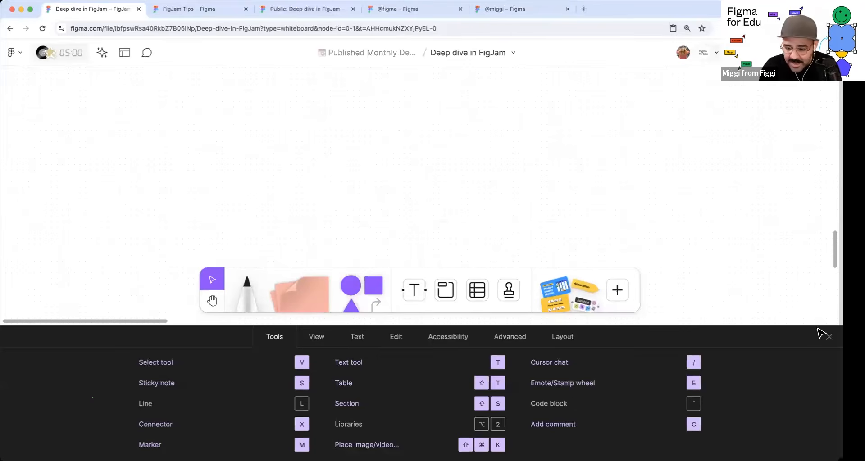
- Close the keyboard shortcuts, reopen them with the quick actions search "key", and look through the View and Text shortcuts
{"action": "key", "text": "Escape"}
{"action": "key", "text": "super+slash"}
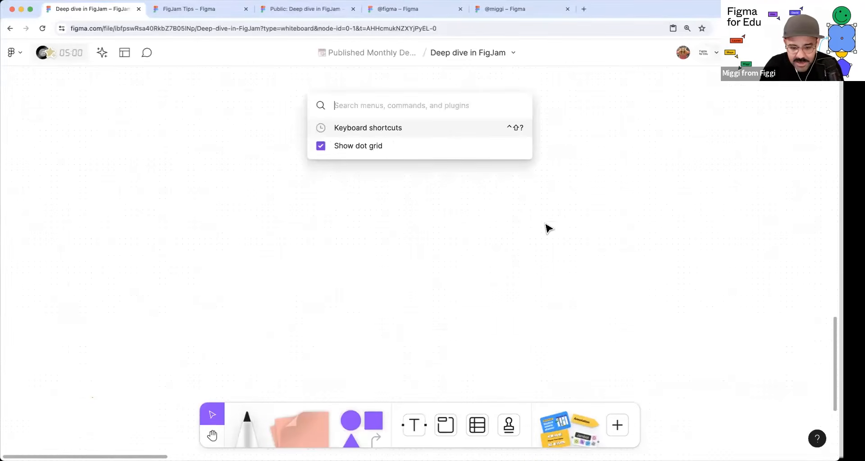
{"action": "type", "text": "key"}
{"action": "key", "text": "Return"}
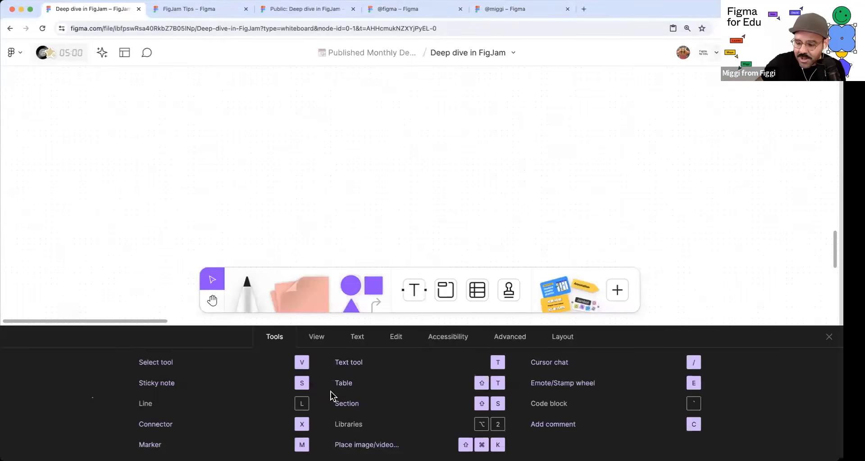
{"action": "left_click", "coordinate": [316, 337]}
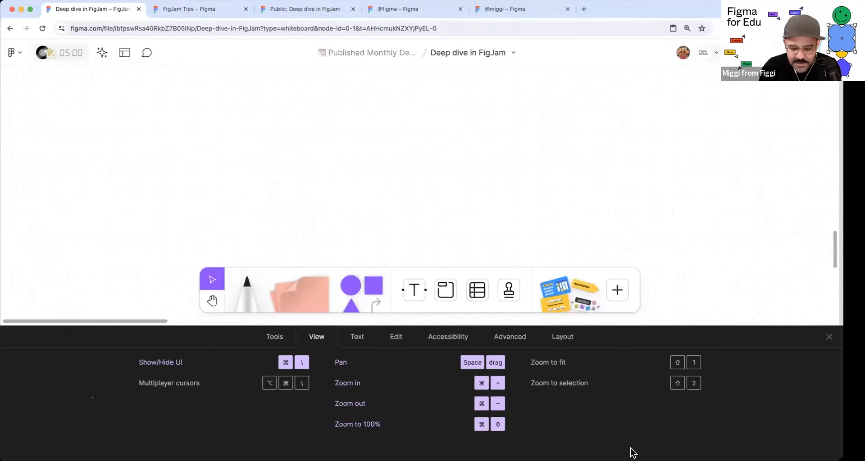
{"action": "left_click", "coordinate": [357, 340]}
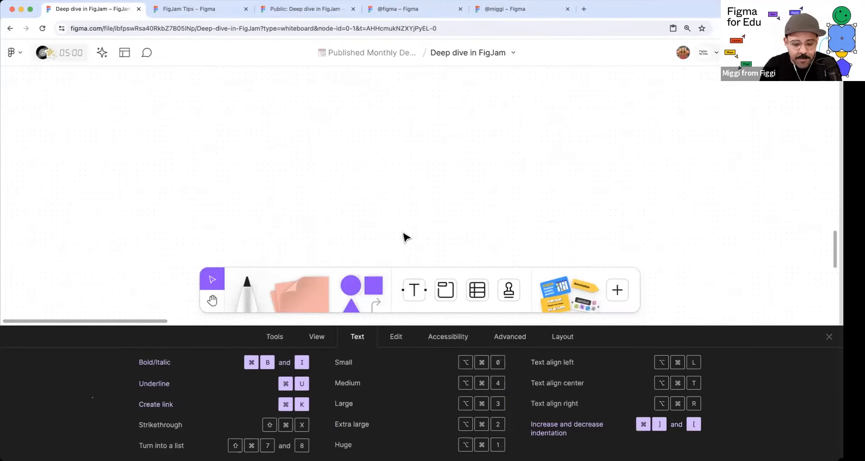
- Add a text reading "asasdasd" to the empty canvas and leave it selected as an object
{"action": "left_click", "coordinate": [413, 290]}
{"action": "left_click", "coordinate": [373, 173]}
{"action": "type", "text": "asasdasd"}
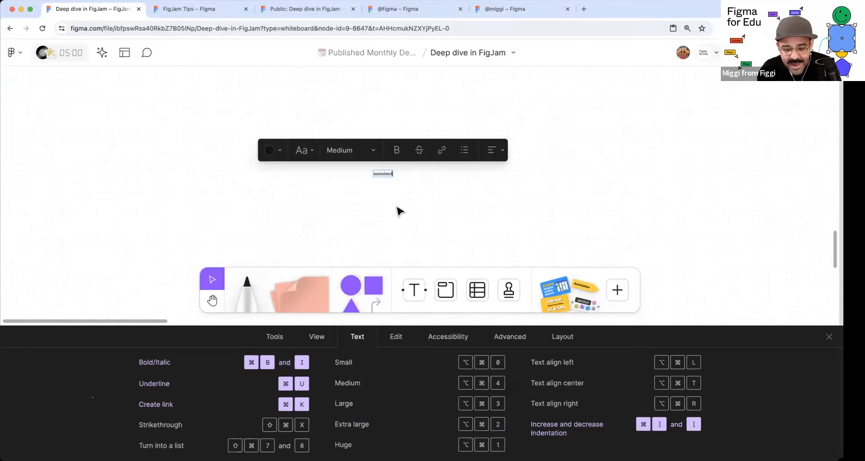
{"action": "key", "text": "Escape"}
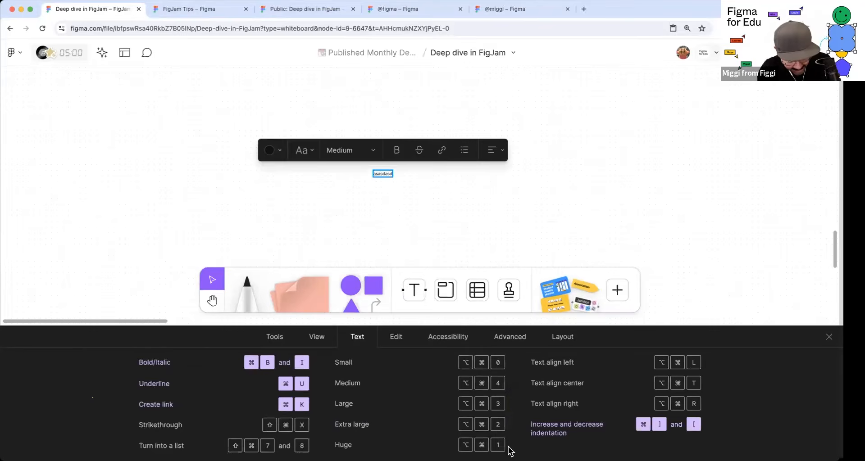
- Switch the "asasdasd" text size to Huge, to Small, and back to Huge
{"action": "key", "text": "alt+super+1"}
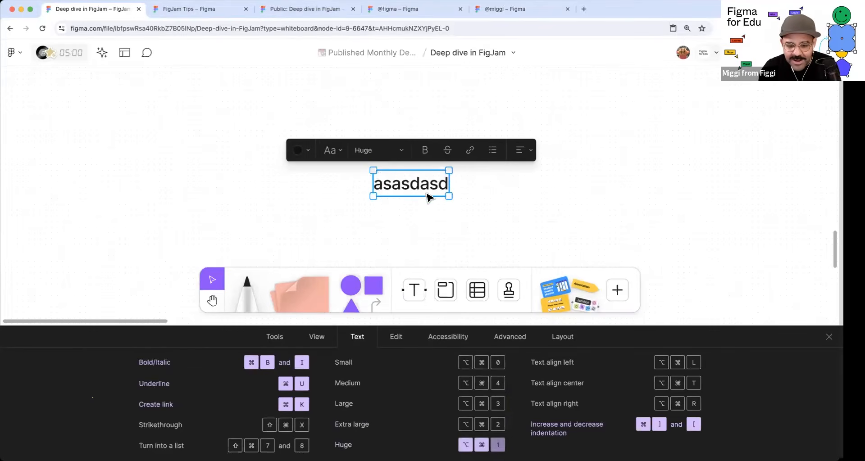
{"action": "scroll", "coordinate": [412, 194], "scroll_direction": "up", "scroll_amount": 5}
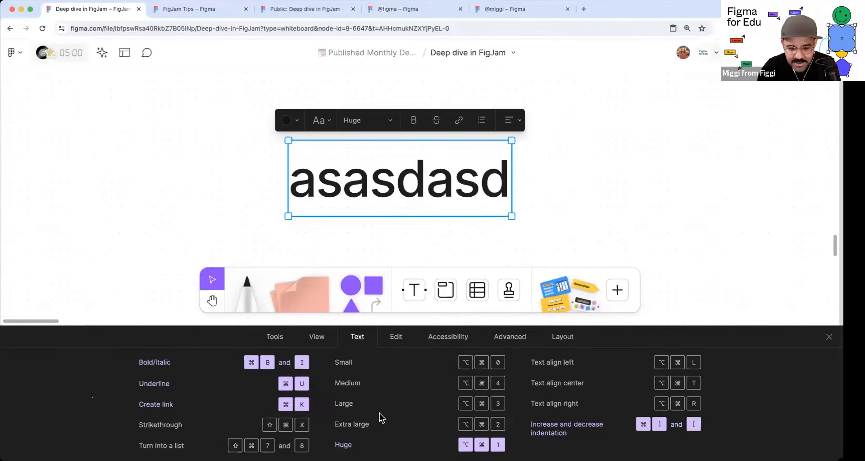
{"action": "key", "text": "alt+super+0"}
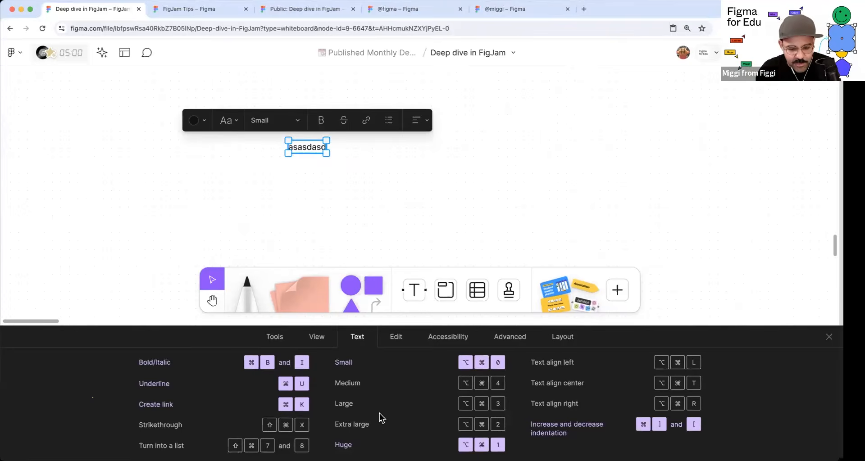
{"action": "key", "text": "alt+super+1"}
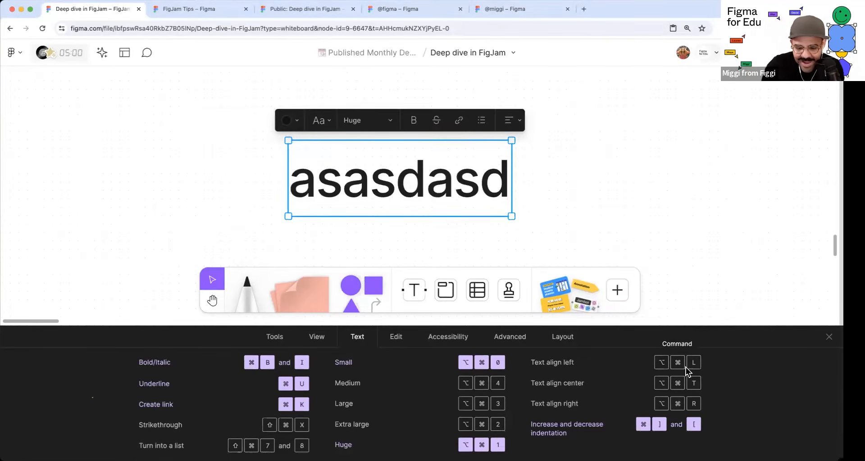
- Widen the "asasdasd" text box to about twice its width and align its text right, centre and back left
{"action": "left_click_drag", "start_coordinate": [511, 201], "coordinate": [724, 202]}
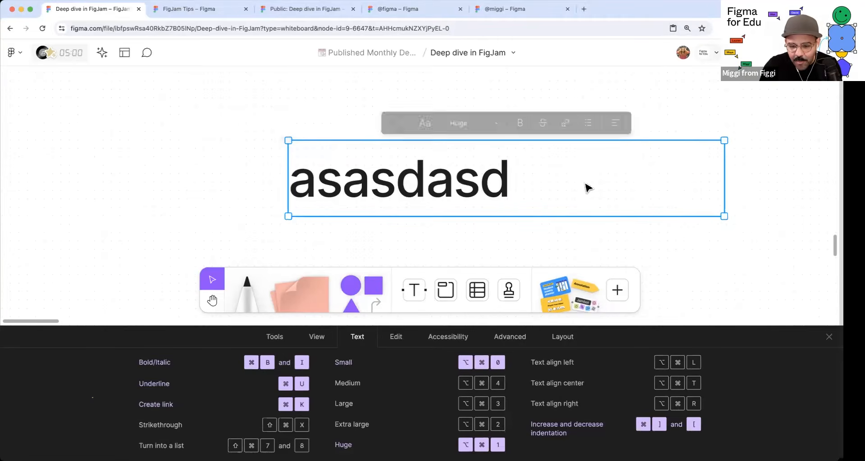
{"action": "left_click_drag", "start_coordinate": [587, 187], "coordinate": [490, 185]}
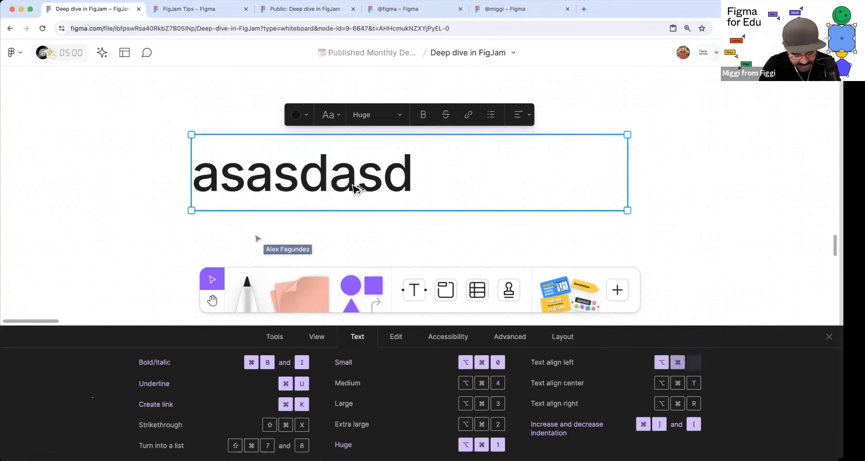
{"action": "key", "text": "alt+super+r"}
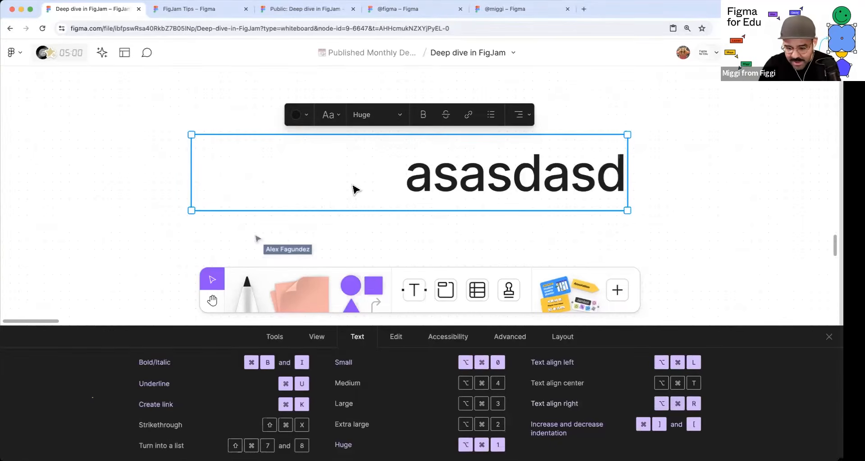
{"action": "key", "text": "alt+super+t"}
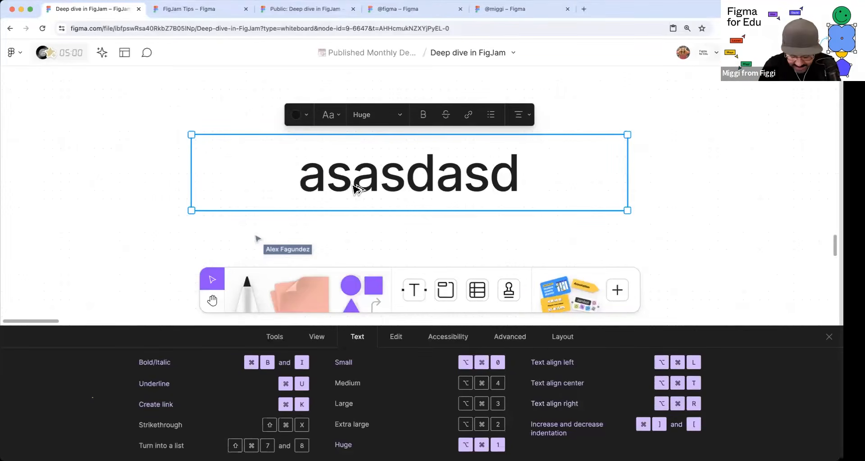
{"action": "key", "text": "alt+super+l"}
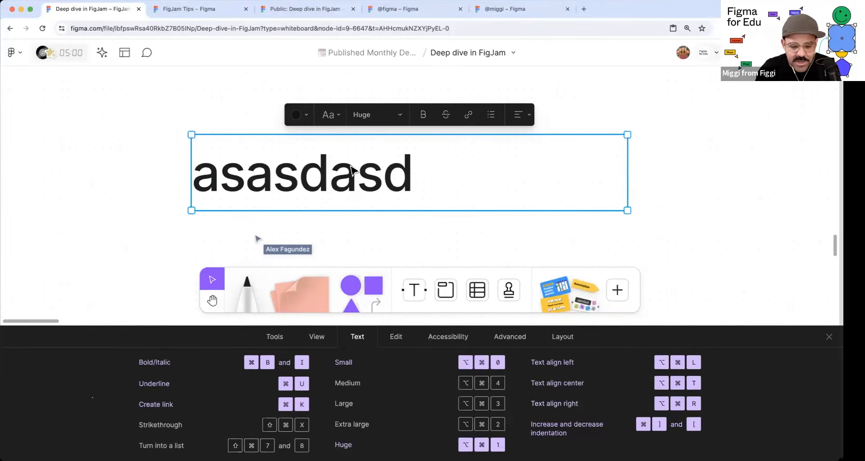
- Duplicate the "asasdasd" text box twice, stacking the copies directly above the original
{"action": "scroll", "coordinate": [274, 218], "scroll_direction": "down", "scroll_amount": 4}
{"action": "left_click_drag", "start_coordinate": [394, 228], "coordinate": [422, 205]}
{"action": "left_click_drag", "start_coordinate": [381, 180], "coordinate": [371, 132]}
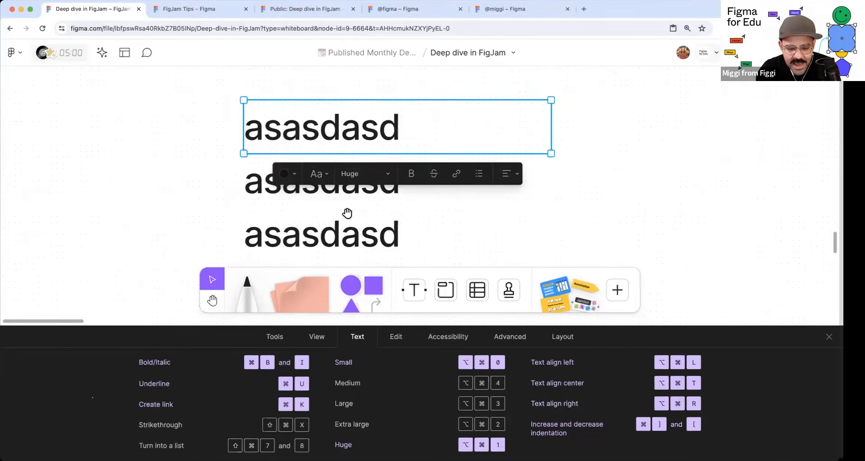
- Try right and centre alignment on all three stacked text boxes together, return them to left alignment and deselect them
{"action": "scroll", "coordinate": [359, 201], "scroll_direction": "down", "scroll_amount": 2}
{"action": "left_click_drag", "start_coordinate": [212, 94], "coordinate": [314, 181]}
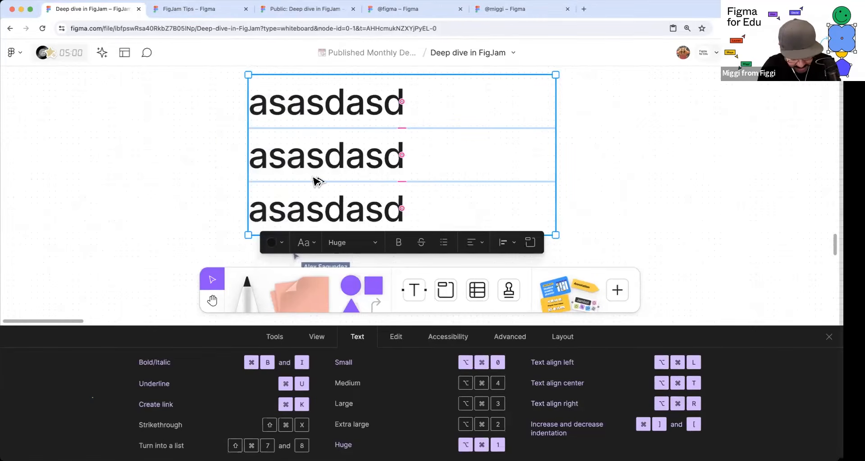
{"action": "key", "text": "alt+super+r"}
{"action": "key", "text": "alt+super+t"}
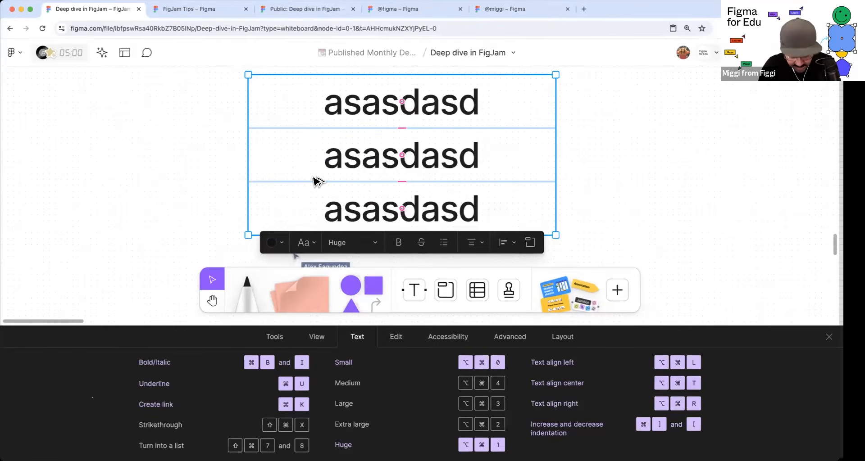
{"action": "key", "text": "alt+super+l"}
{"action": "left_click", "coordinate": [635, 138]}
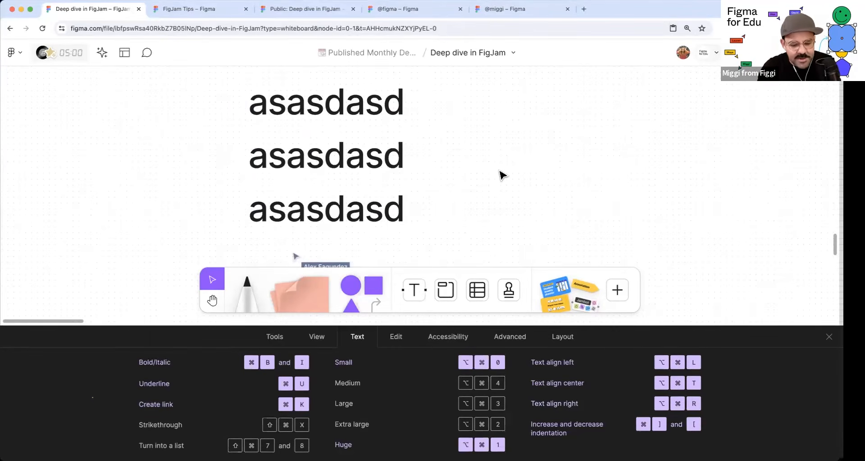
- Look through the Edit and Accessibility shortcuts, trying the commands that focus the next and previous area
{"action": "left_click", "coordinate": [395, 342]}
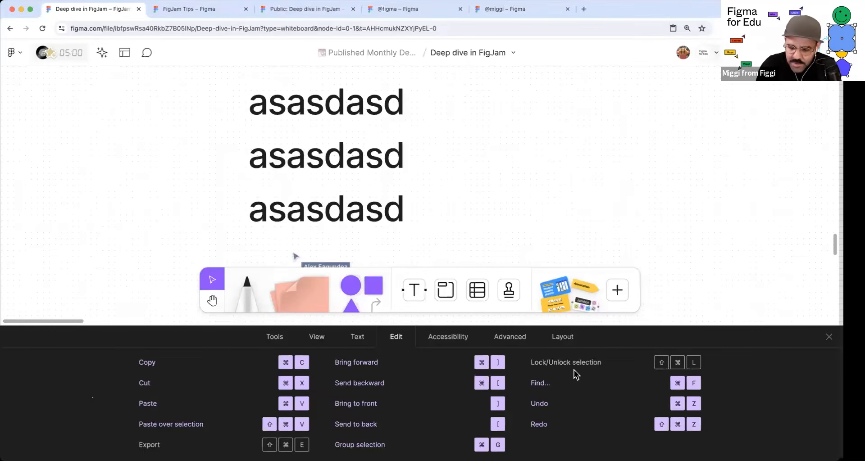
{"action": "left_click", "coordinate": [446, 337]}
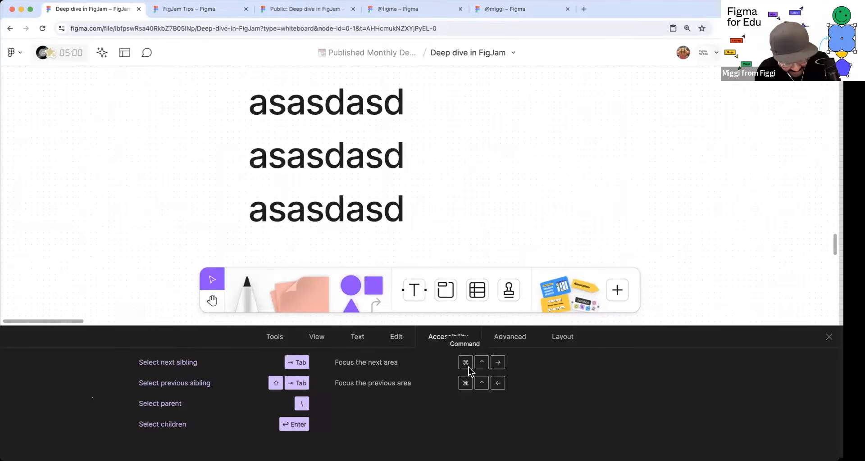
{"action": "key", "text": "super+ctrl+Right"}
{"action": "key", "text": "super+ctrl+Right"}
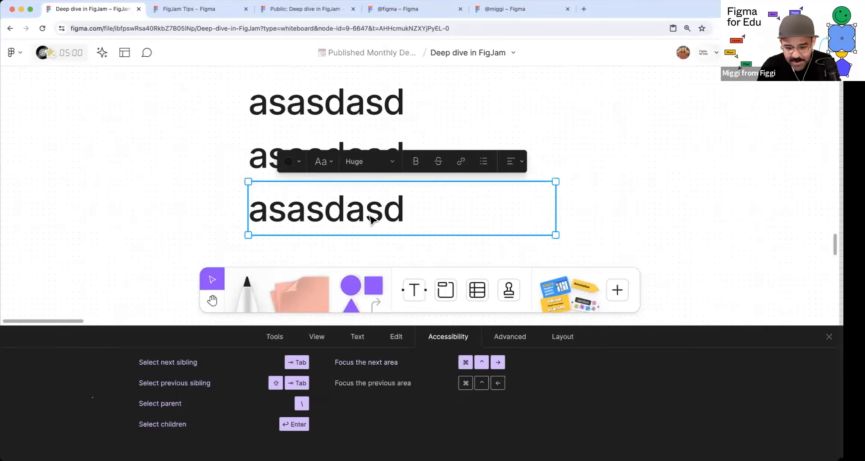
{"action": "key", "text": "super+ctrl+Left"}
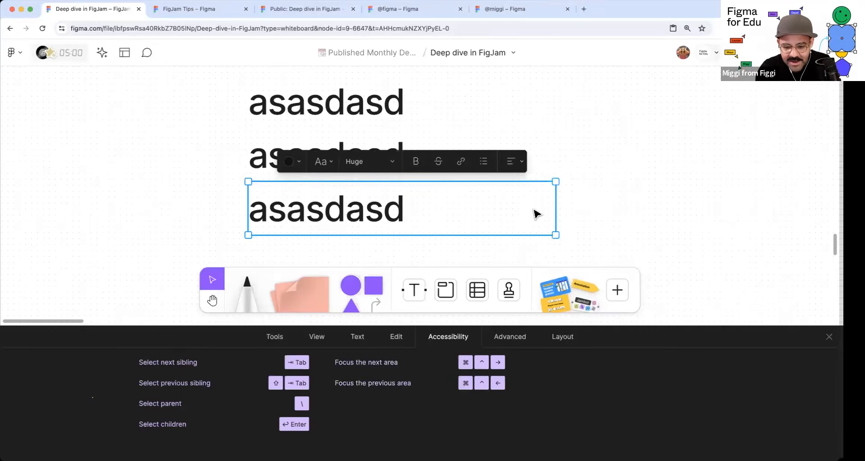
{"action": "scroll", "coordinate": [536, 211], "scroll_direction": "down", "scroll_amount": 3}
{"action": "scroll", "coordinate": [473, 180], "scroll_direction": "right", "scroll_amount": 5}
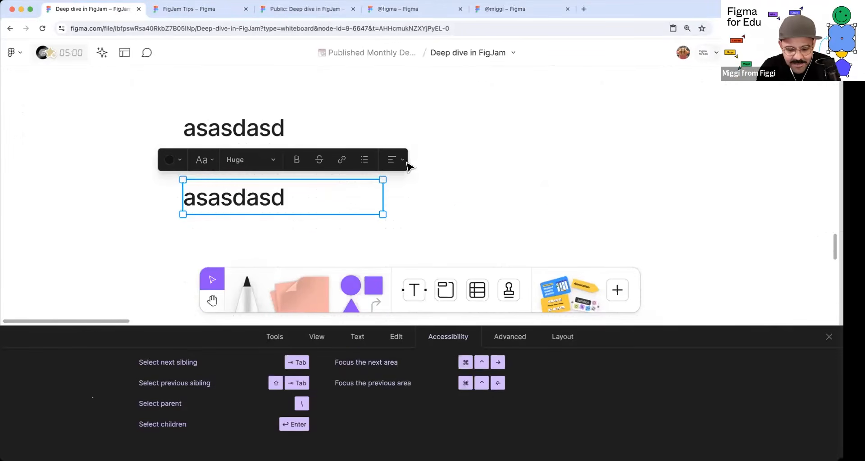
- Show the Advanced shortcuts and add a sticky reading "e" on an empty part of the board
{"action": "left_click", "coordinate": [510, 339]}
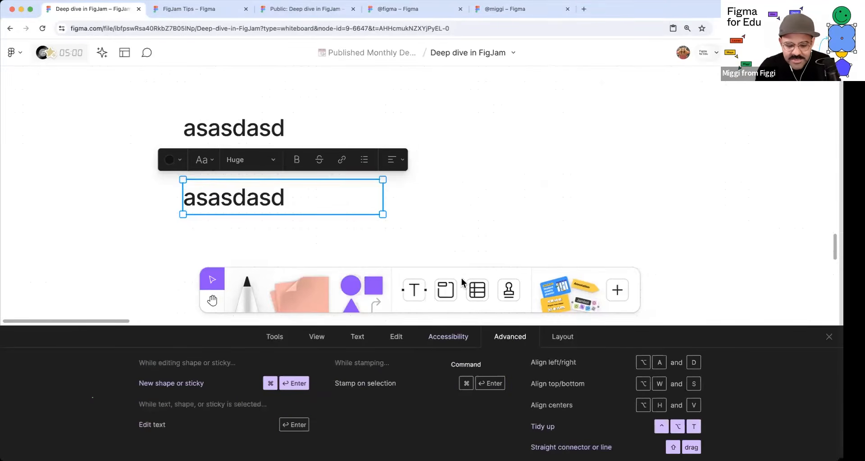
{"action": "left_click", "coordinate": [559, 163]}
{"action": "key", "text": "space"}
{"action": "left_click_drag", "start_coordinate": [560, 180], "coordinate": [428, 180]}
{"action": "scroll", "coordinate": [427, 186], "scroll_direction": "up", "scroll_amount": 5}
{"action": "key", "text": "s"}
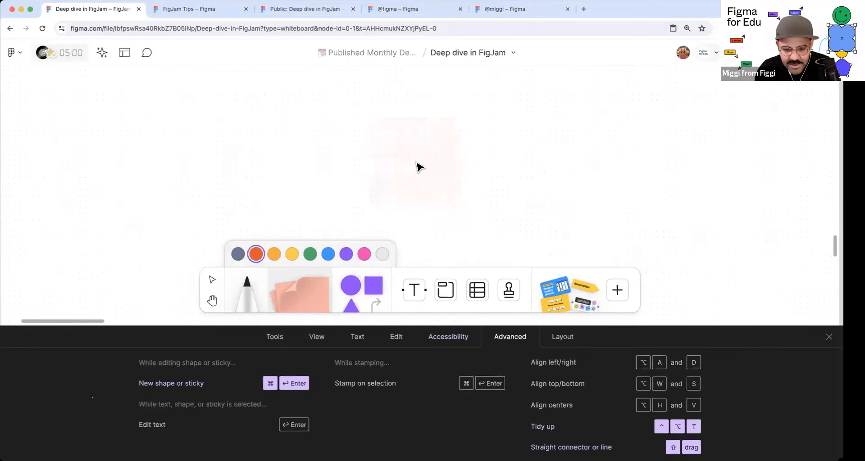
{"action": "left_click", "coordinate": [417, 167]}
{"action": "type", "text": "e"}
{"action": "key", "text": "Escape"}
- Place a thumbs-up stamp on the "e" sticky and leave stamping mode
{"action": "key", "text": "e"}
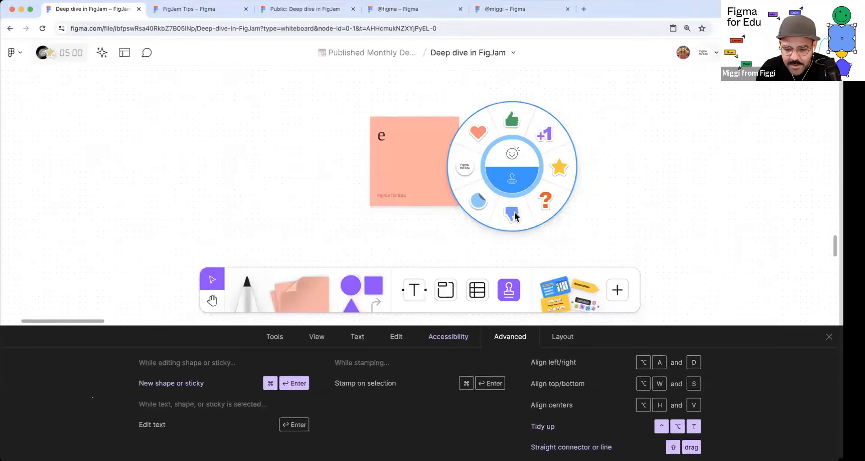
{"action": "left_click", "coordinate": [596, 194]}
{"action": "key", "text": "e"}
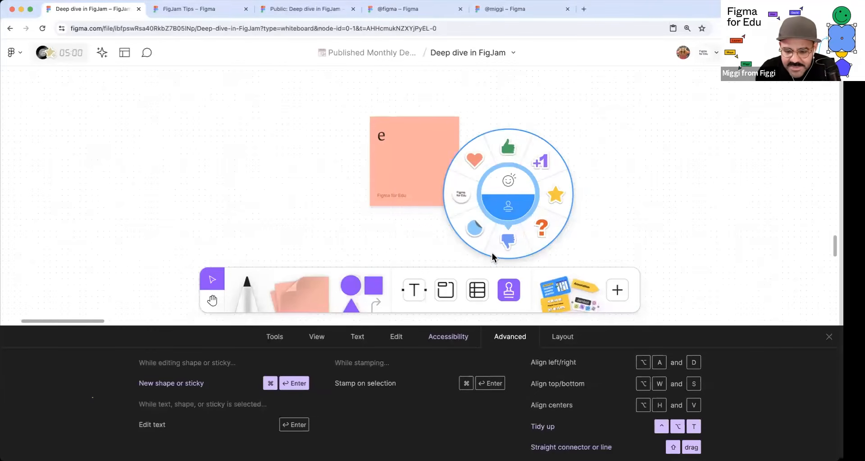
{"action": "left_click", "coordinate": [504, 146]}
{"action": "left_click", "coordinate": [441, 160]}
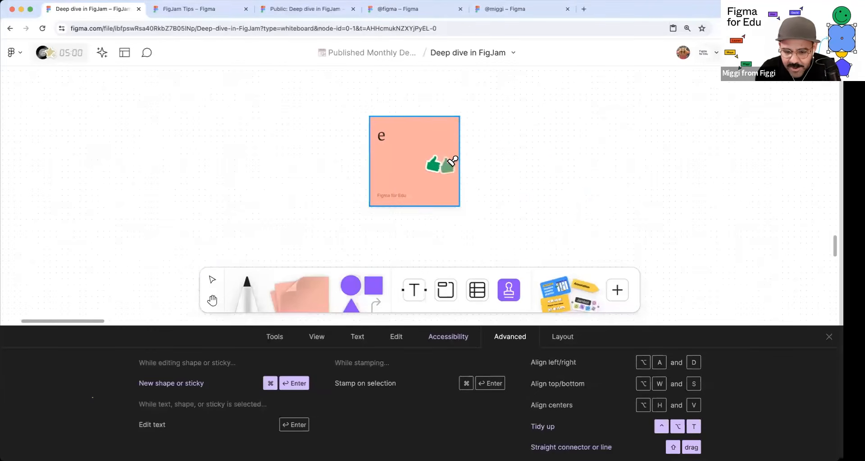
{"action": "key", "text": "Escape"}
- Select the thumbs-up stamp and the "e" sticky separately and together, and deselect everything
{"action": "left_click", "coordinate": [440, 165]}
{"action": "left_click", "coordinate": [437, 163]}
{"action": "left_click", "coordinate": [454, 192]}
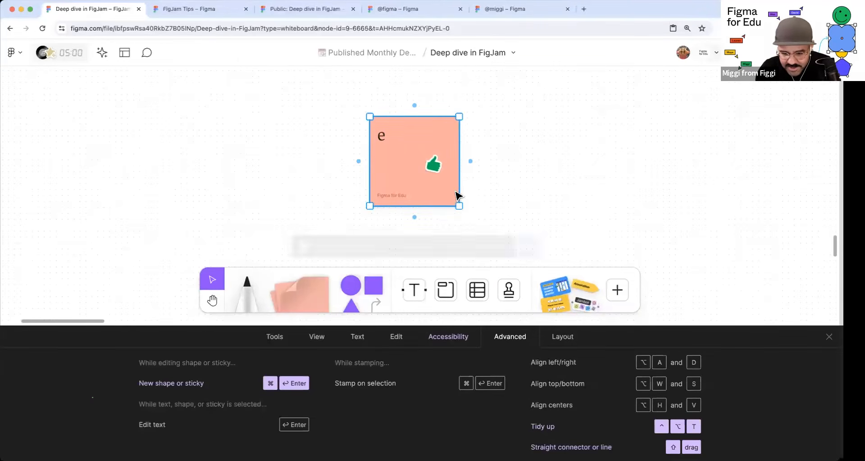
{"action": "left_click", "coordinate": [436, 175]}
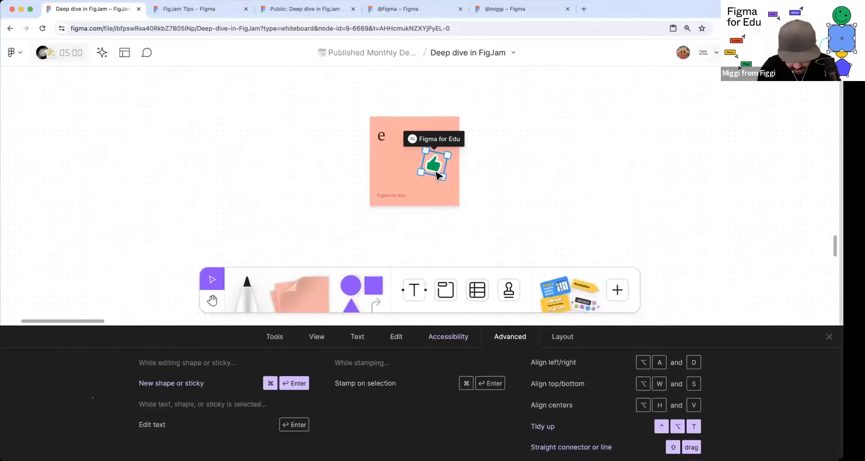
{"action": "left_click", "coordinate": [395, 190]}
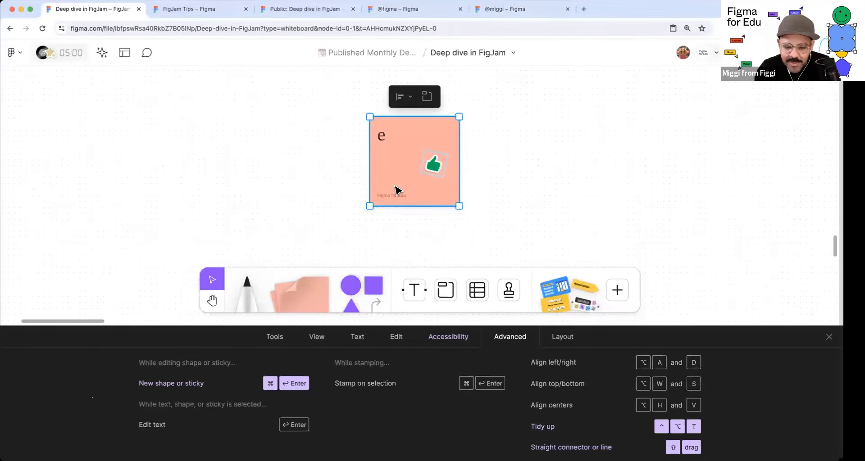
{"action": "left_click", "coordinate": [508, 165]}
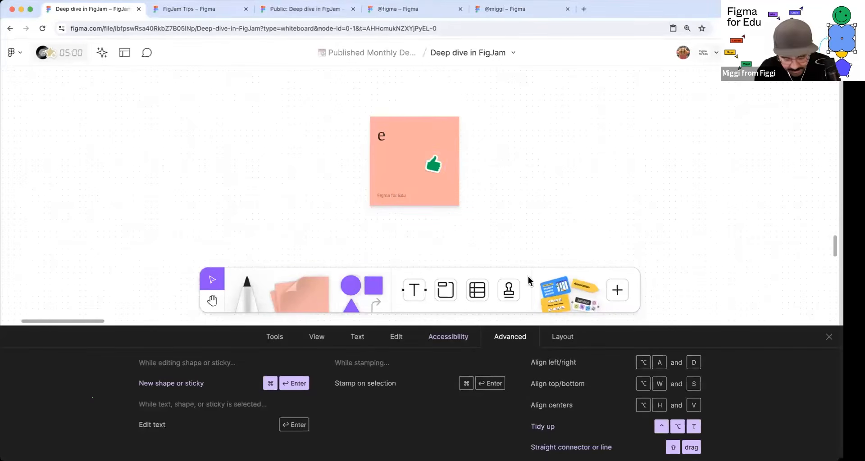
- Place a second thumbs-up stamp overlapping the first one on the "e" sticky
{"action": "left_click", "coordinate": [509, 290]}
{"action": "left_click", "coordinate": [505, 150]}
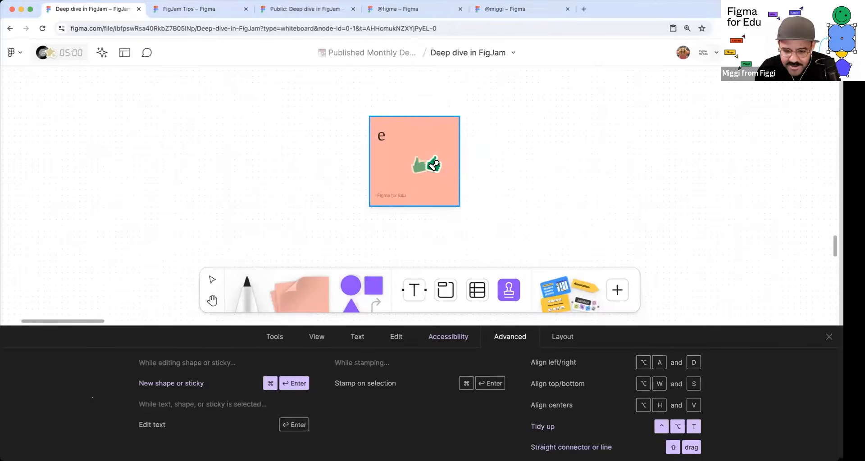
{"action": "left_click", "coordinate": [435, 166]}
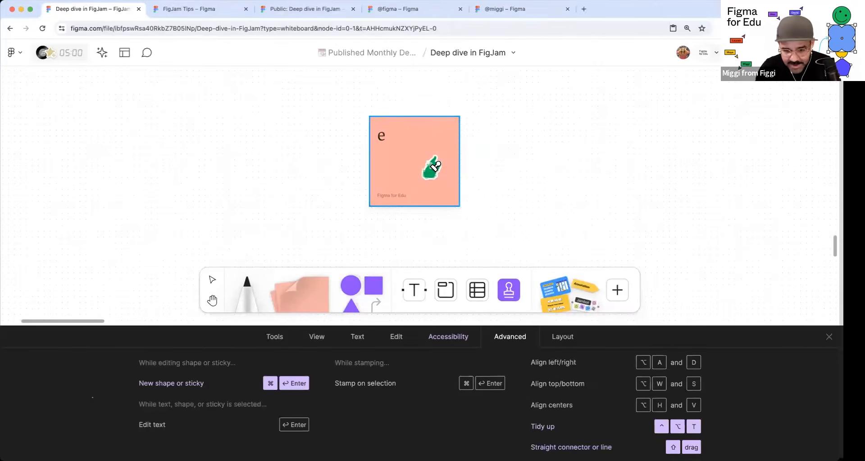
{"action": "key", "text": "Escape"}
- Select the "e" sticky together with both thumbs-up stamps and delete them
{"action": "left_click_drag", "start_coordinate": [490, 174], "coordinate": [374, 222]}
{"action": "key", "text": "super+l"}
{"action": "left_click", "coordinate": [472, 181]}
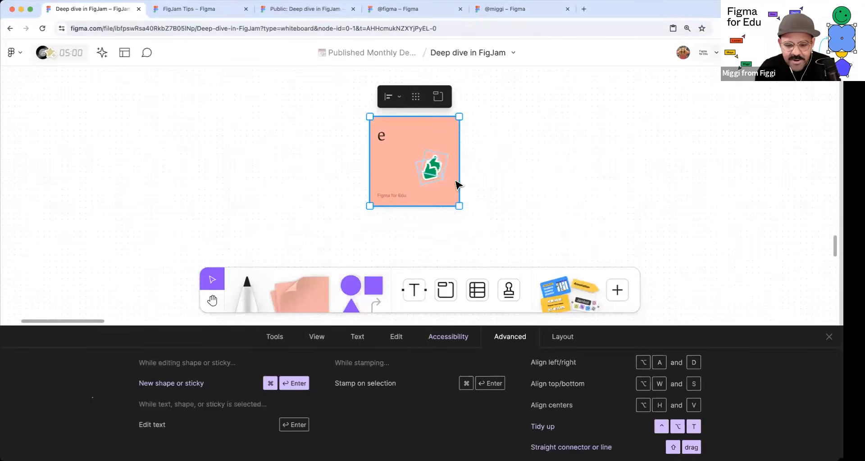
{"action": "scroll", "coordinate": [505, 216], "scroll_direction": "down", "scroll_amount": 3}
{"action": "scroll", "coordinate": [478, 195], "scroll_direction": "up", "scroll_amount": 2}
{"action": "scroll", "coordinate": [480, 199], "scroll_direction": "up", "scroll_amount": 2}
{"action": "left_click_drag", "start_coordinate": [502, 159], "coordinate": [396, 206]}
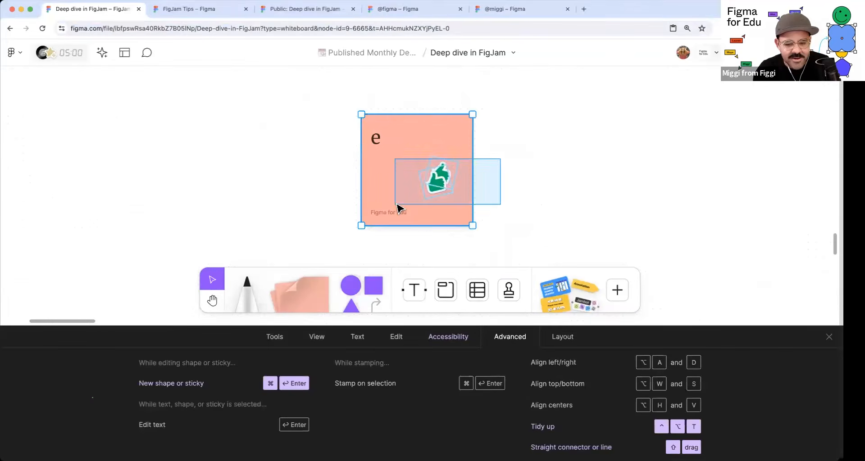
{"action": "key", "text": "Delete"}
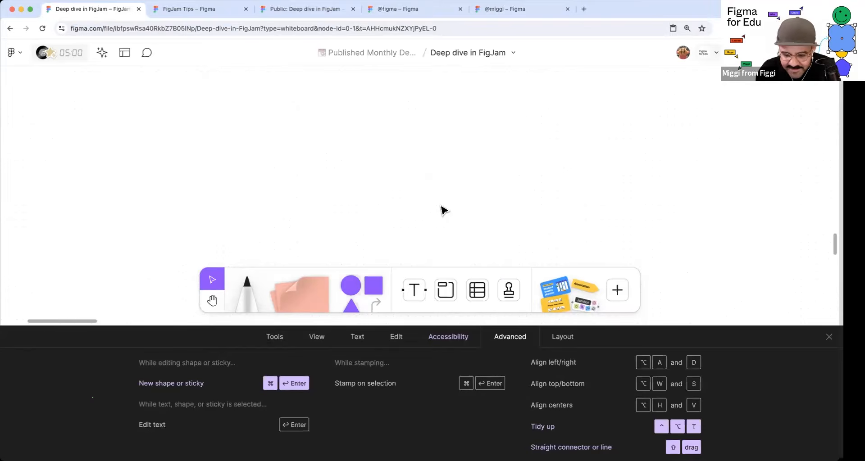
- Look through the available keyboard layouts and close the shortcuts reference
{"action": "left_click", "coordinate": [563, 336]}
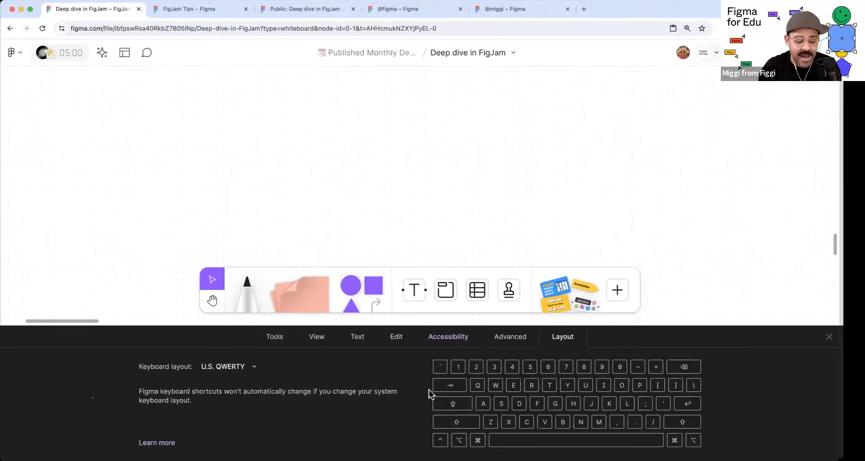
{"action": "left_click", "coordinate": [256, 369]}
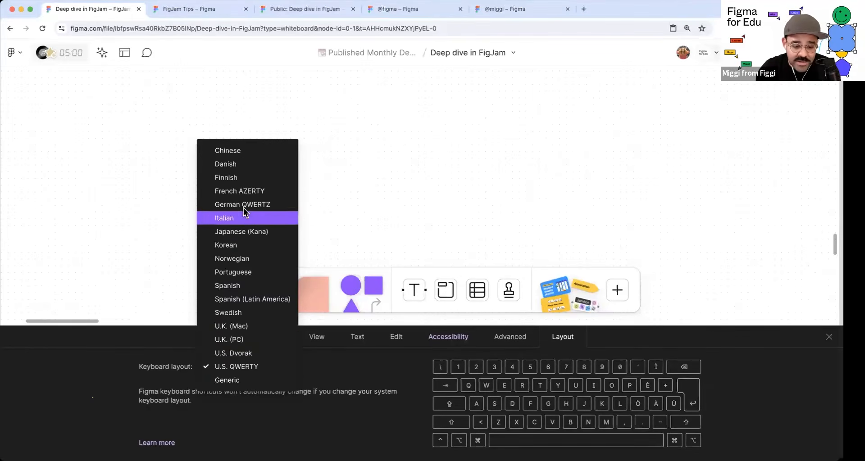
{"action": "left_click", "coordinate": [301, 416]}
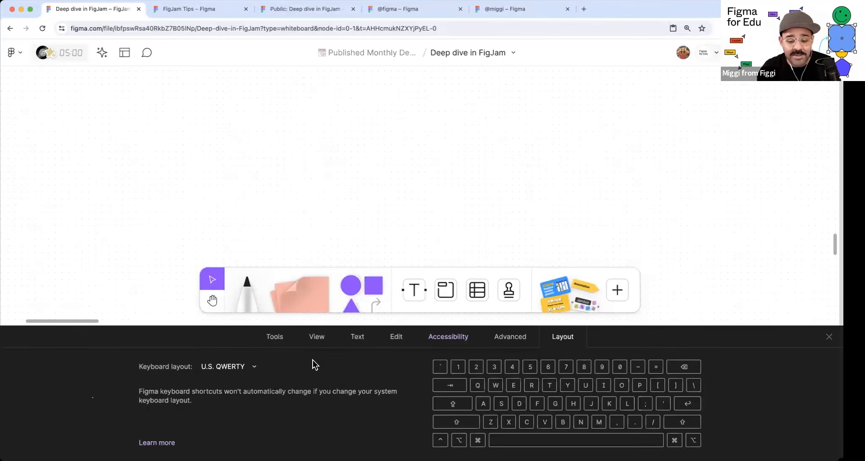
{"action": "left_click", "coordinate": [828, 337]}
- Select the three stacked "asasdasd" text boxes and delete them
{"action": "scroll", "coordinate": [625, 265], "scroll_direction": "down", "scroll_amount": 3}
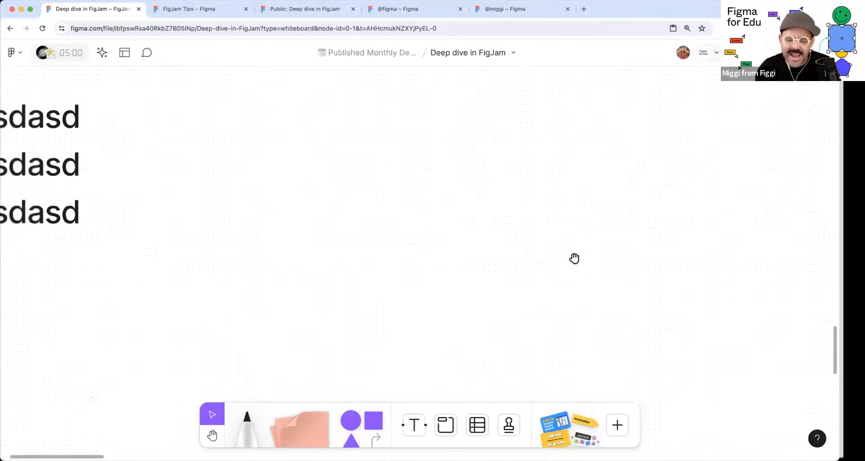
{"action": "left_click_drag", "start_coordinate": [317, 235], "coordinate": [385, 251]}
{"action": "scroll", "coordinate": [446, 269], "scroll_direction": "down", "scroll_amount": 4}
{"action": "left_click_drag", "start_coordinate": [336, 271], "coordinate": [402, 288]}
{"action": "left_click_drag", "start_coordinate": [402, 289], "coordinate": [285, 165]}
{"action": "key", "text": "Delete"}
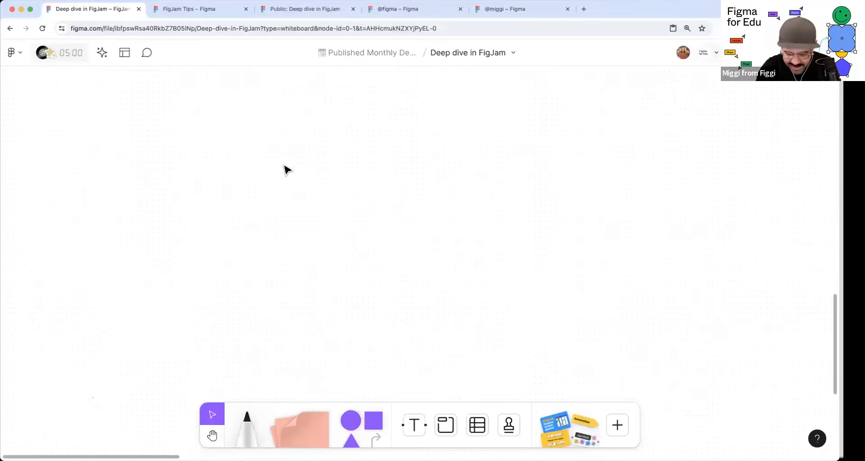
- Look over the sticky examples and the Toolbar, Diagramming and More menu tip sections
{"action": "key", "text": "h"}
{"action": "scroll", "coordinate": [340, 263], "scroll_direction": "right", "scroll_amount": 10}
{"action": "scroll", "coordinate": [363, 223], "scroll_direction": "right", "scroll_amount": 15}
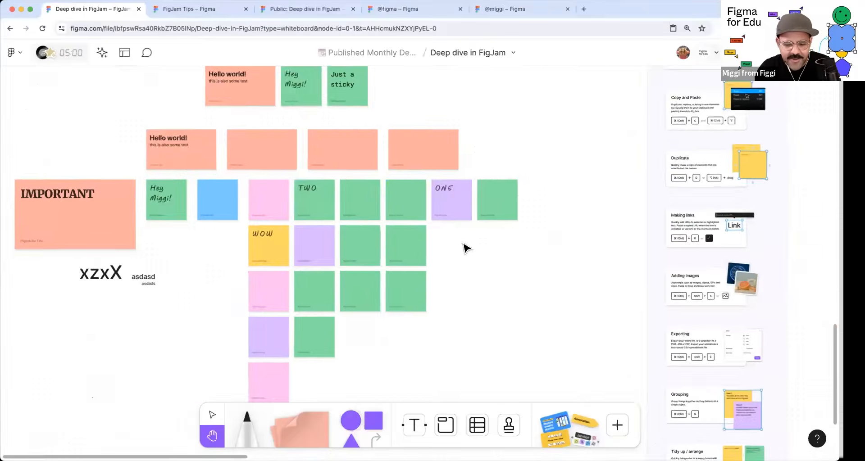
{"action": "key", "text": "v"}
{"action": "scroll", "coordinate": [389, 197], "scroll_direction": "up", "scroll_amount": 4}
{"action": "scroll", "coordinate": [355, 202], "scroll_direction": "right", "scroll_amount": 2}
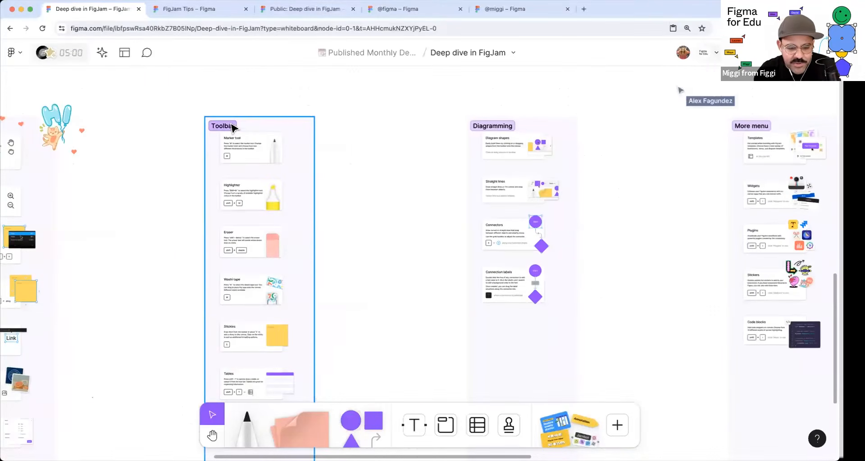
- Switch to the public "Deep dive in FigJam" board and look over its demo videos and clipboards
{"action": "left_click", "coordinate": [189, 10]}
{"action": "left_click", "coordinate": [328, 10]}
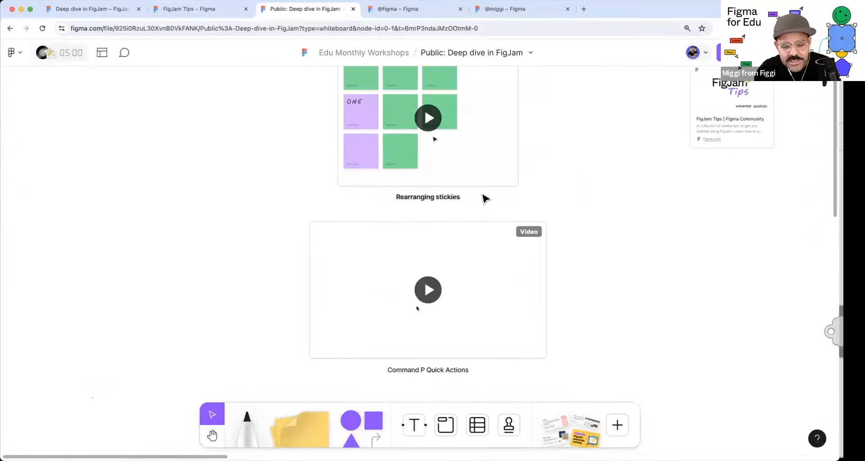
{"action": "left_click_drag", "start_coordinate": [332, 213], "coordinate": [90, 171]}
{"action": "scroll", "coordinate": [420, 199], "scroll_direction": "down", "scroll_amount": 5}
{"action": "left_click_drag", "start_coordinate": [298, 218], "coordinate": [249, 150]}
{"action": "scroll", "coordinate": [226, 179], "scroll_direction": "down", "scroll_amount": 5}
{"action": "scroll", "coordinate": [249, 150], "scroll_direction": "down", "scroll_amount": 2}
{"action": "scroll", "coordinate": [315, 272], "scroll_direction": "down", "scroll_amount": 5}
- Extend the clipboard grid downward by placing a block of clipboard rows beneath the existing ones
{"action": "key", "text": "v"}
{"action": "left_click_drag", "start_coordinate": [137, 317], "coordinate": [536, 231]}
{"action": "left_click_drag", "start_coordinate": [456, 228], "coordinate": [425, 386]}
{"action": "left_click", "coordinate": [569, 295]}
- Move the two demo videos and their captions further left, away from the FigJam Tips card
{"action": "key", "text": "h"}
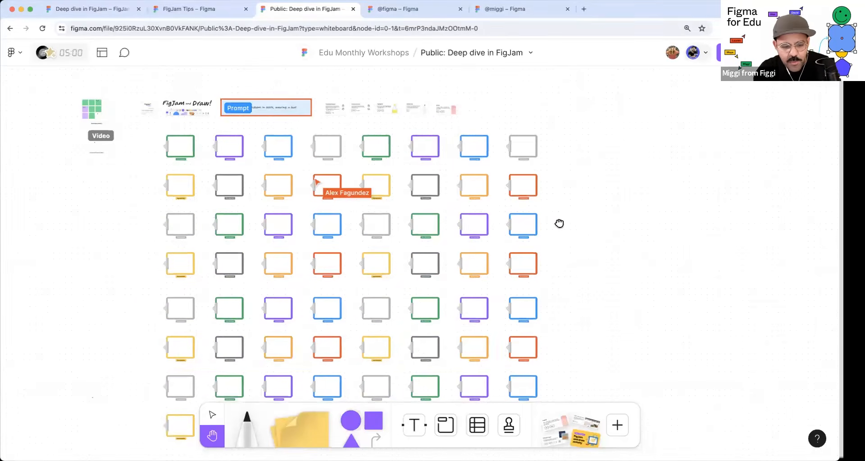
{"action": "left_click_drag", "start_coordinate": [283, 114], "coordinate": [350, 146]}
{"action": "scroll", "coordinate": [247, 185], "scroll_direction": "up", "scroll_amount": 5}
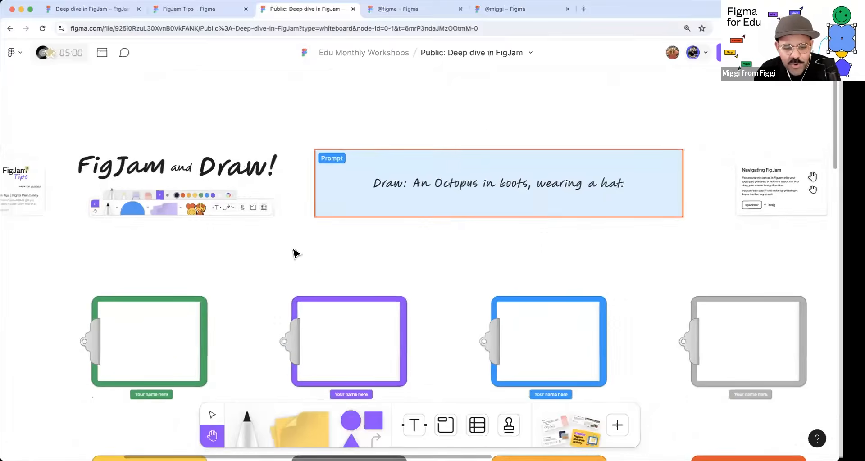
{"action": "key", "text": "v"}
{"action": "scroll", "coordinate": [488, 237], "scroll_direction": "left", "scroll_amount": 10}
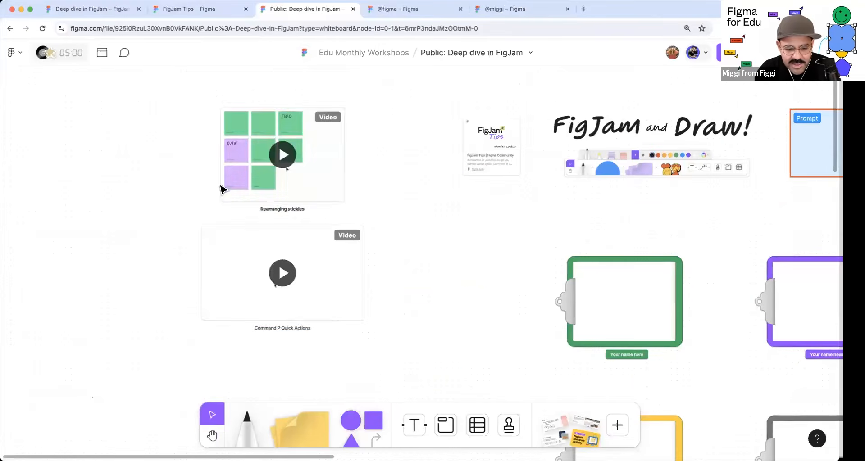
{"action": "left_click_drag", "start_coordinate": [155, 96], "coordinate": [387, 374]}
{"action": "left_click_drag", "start_coordinate": [292, 290], "coordinate": [175, 290]}
{"action": "scroll", "coordinate": [334, 227], "scroll_direction": "up", "scroll_amount": 1}
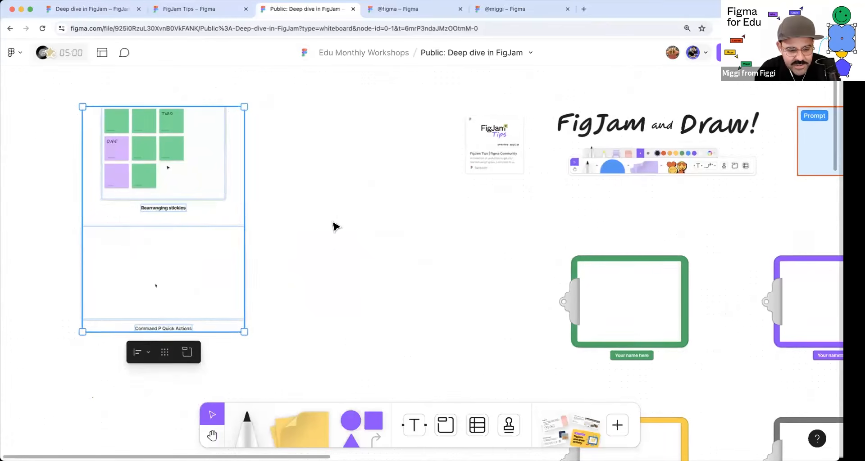
- Draw a section enclosing the two captioned demo videos, with a margin all around
{"action": "left_click", "coordinate": [334, 227]}
{"action": "key", "text": "shift+s"}
{"action": "left_click_drag", "start_coordinate": [26, 77], "coordinate": [303, 387]}
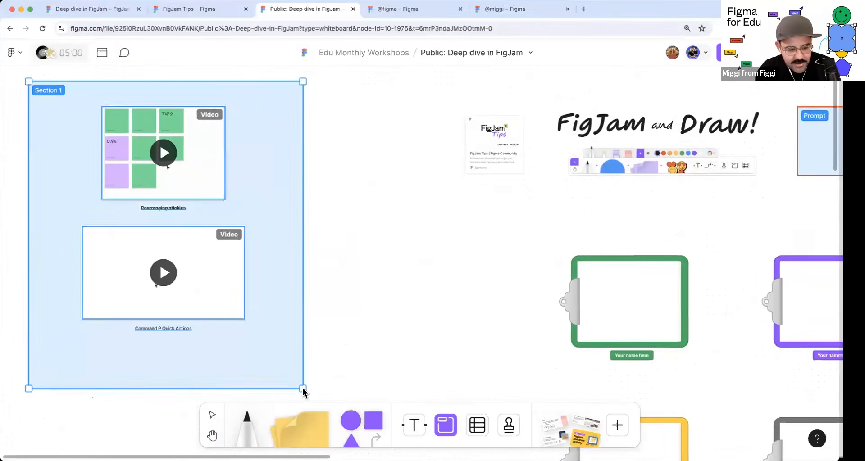
- Look over the "FigJam and Draw!" area with its prompt, tool tip cards and rows of coloured clipboards
{"action": "key", "text": "h"}
{"action": "scroll", "coordinate": [288, 215], "scroll_direction": "right", "scroll_amount": 5}
{"action": "scroll", "coordinate": [347, 239], "scroll_direction": "down", "scroll_amount": 3}
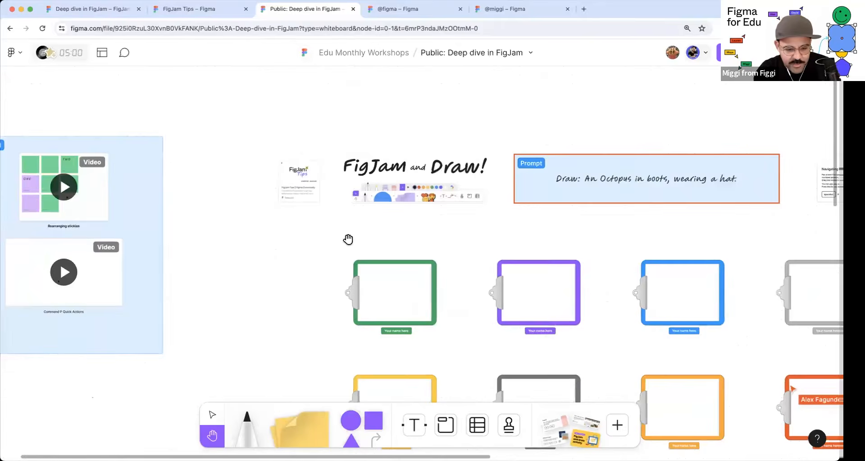
{"action": "scroll", "coordinate": [217, 154], "scroll_direction": "right", "scroll_amount": 6}
{"action": "scroll", "coordinate": [216, 155], "scroll_direction": "down", "scroll_amount": 2}
{"action": "key", "text": "v"}
{"action": "scroll", "coordinate": [217, 194], "scroll_direction": "down", "scroll_amount": 2}
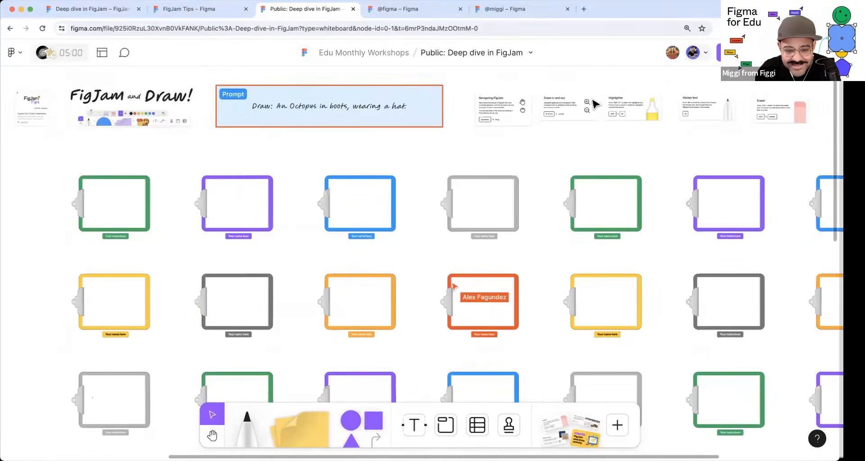
{"action": "left_click", "coordinate": [727, 52]}
{"action": "left_click", "coordinate": [303, 322]}
{"action": "left_click", "coordinate": [544, 115]}
{"action": "scroll", "coordinate": [608, 154], "scroll_direction": "down", "scroll_amount": 2}
{"action": "key", "text": "space"}
{"action": "left_click_drag", "start_coordinate": [565, 154], "coordinate": [535, 156]}
{"action": "left_click_drag", "start_coordinate": [465, 168], "coordinate": [434, 140]}
{"action": "scroll", "coordinate": [484, 154], "scroll_direction": "down", "scroll_amount": 3}
{"action": "key", "text": "space"}
{"action": "scroll", "coordinate": [435, 143], "scroll_direction": "right", "scroll_amount": 3}
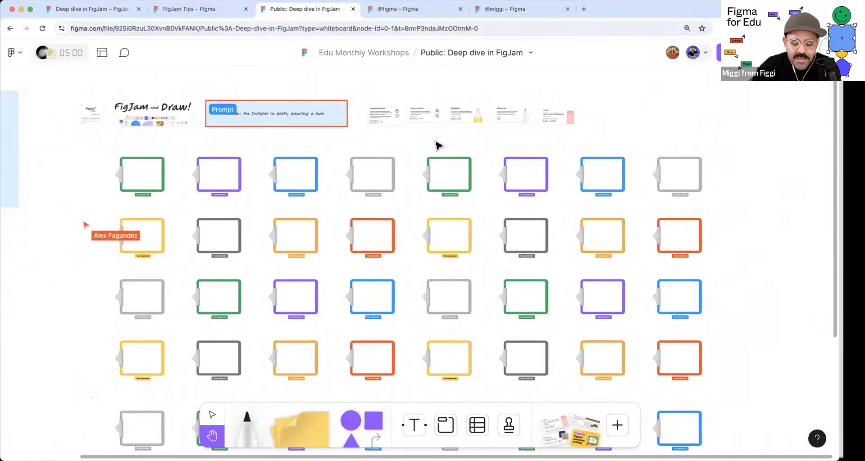
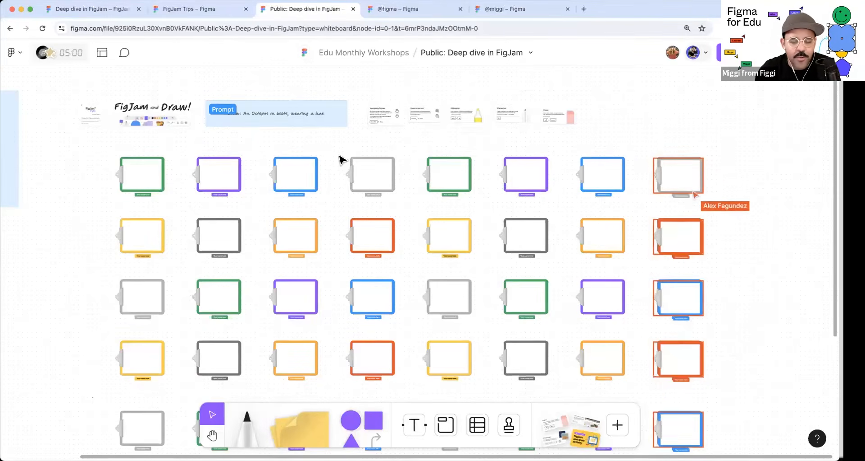
- Replace the placeholder on the first green clipboard's name label with the presenter's name
{"action": "scroll", "coordinate": [238, 121], "scroll_direction": "up", "scroll_amount": 5}
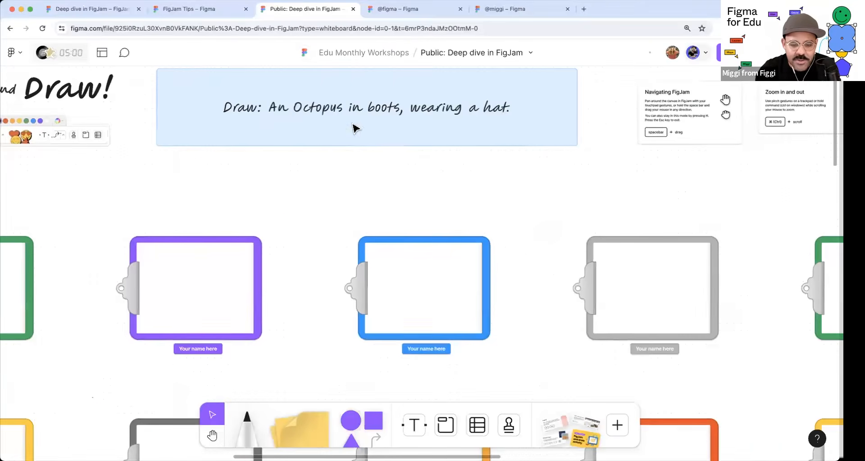
{"action": "scroll", "coordinate": [481, 185], "scroll_direction": "down", "scroll_amount": 5}
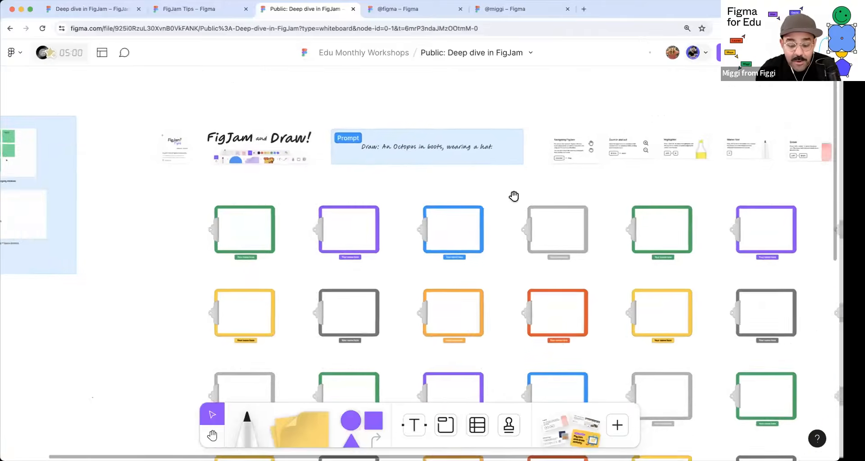
{"action": "scroll", "coordinate": [514, 195], "scroll_direction": "right", "scroll_amount": 2}
{"action": "scroll", "coordinate": [110, 281], "scroll_direction": "up", "scroll_amount": 5}
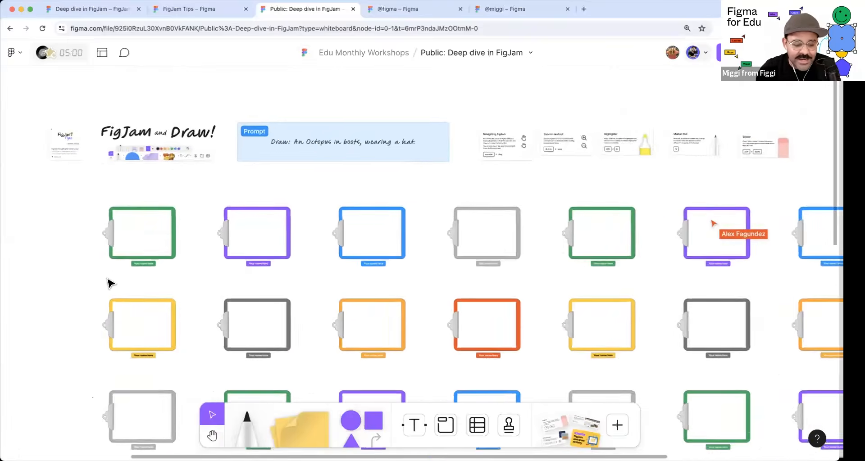
{"action": "scroll", "coordinate": [212, 282], "scroll_direction": "up", "scroll_amount": 2}
{"action": "left_click", "coordinate": [212, 280]}
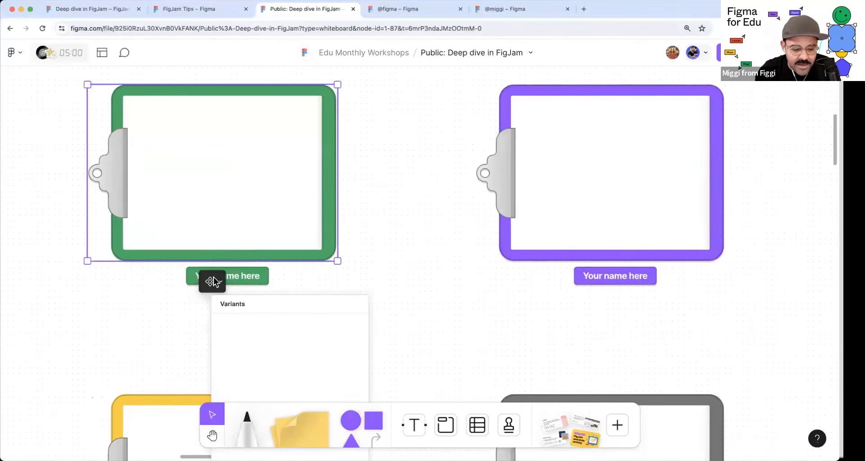
{"action": "double_click", "coordinate": [246, 273]}
{"action": "type", "text": "Mig"}
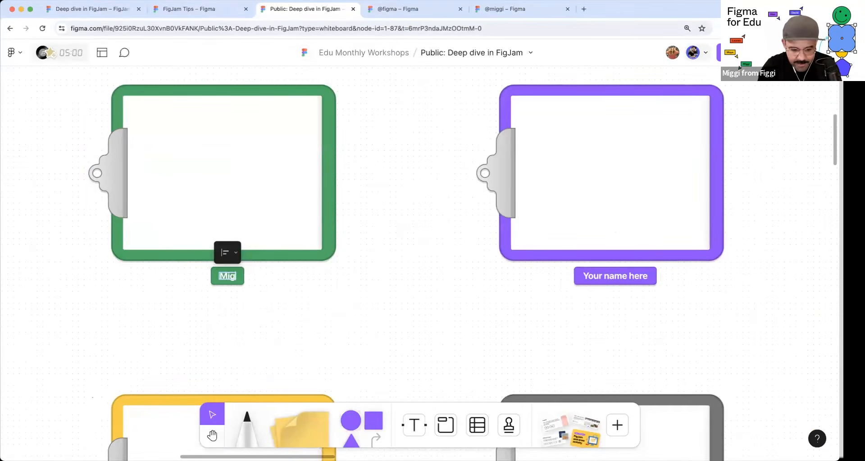
{"action": "left_click", "coordinate": [315, 287]}
- Switch the presenter's green clipboard in the first row to the orange variant
{"action": "key", "text": "space"}
{"action": "left_click_drag", "start_coordinate": [321, 291], "coordinate": [334, 326]}
{"action": "scroll", "coordinate": [333, 326], "scroll_direction": "down", "scroll_amount": 3}
{"action": "left_click", "coordinate": [275, 215]}
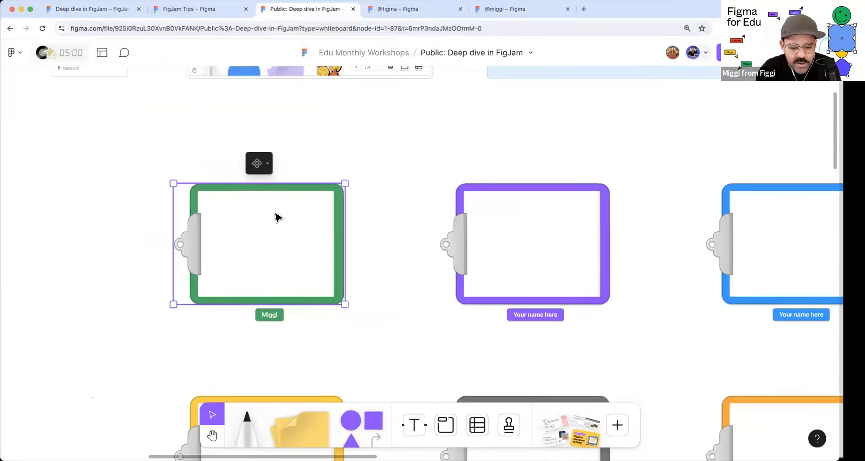
{"action": "scroll", "coordinate": [268, 193], "scroll_direction": "up", "scroll_amount": 1}
{"action": "scroll", "coordinate": [263, 167], "scroll_direction": "up", "scroll_amount": 1}
{"action": "left_click", "coordinate": [259, 163]}
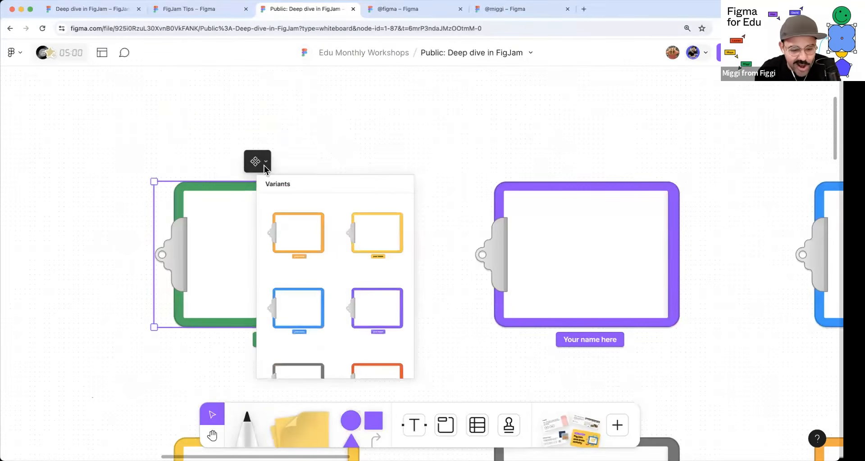
{"action": "left_click", "coordinate": [306, 209]}
- Copy the board's invite link from its sharing settings, then close them
{"action": "scroll", "coordinate": [363, 125], "scroll_direction": "down", "scroll_amount": 10}
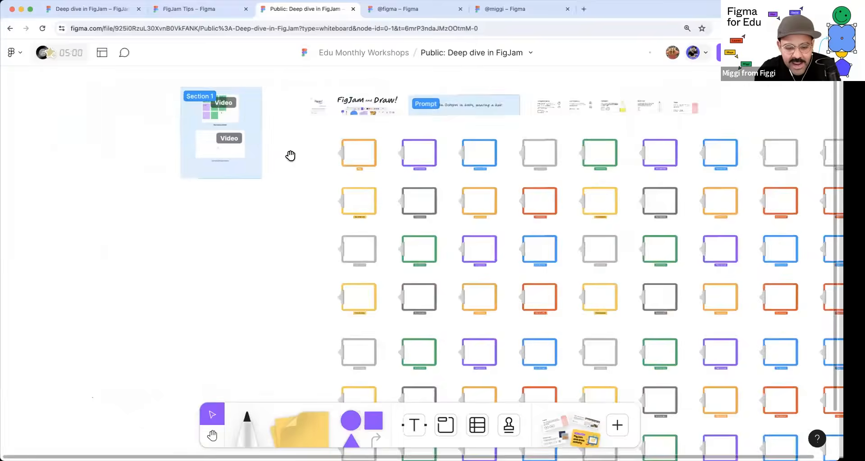
{"action": "scroll", "coordinate": [295, 156], "scroll_direction": "up", "scroll_amount": 3}
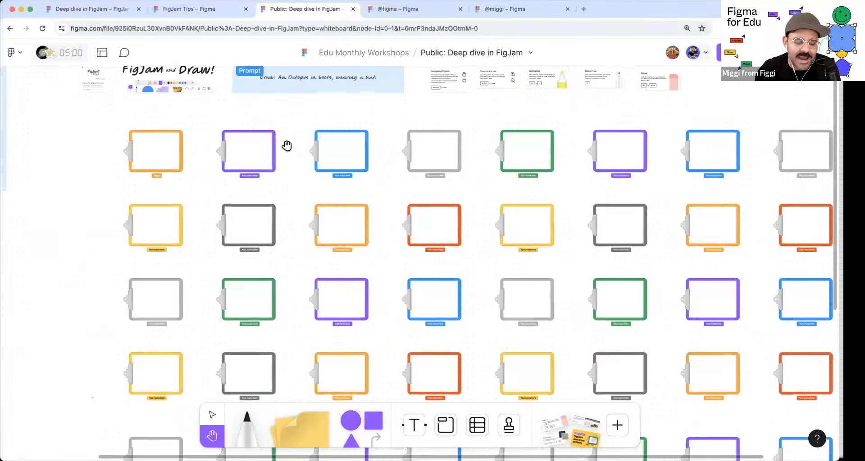
{"action": "key", "text": "h"}
{"action": "scroll", "coordinate": [303, 144], "scroll_direction": "down", "scroll_amount": 3}
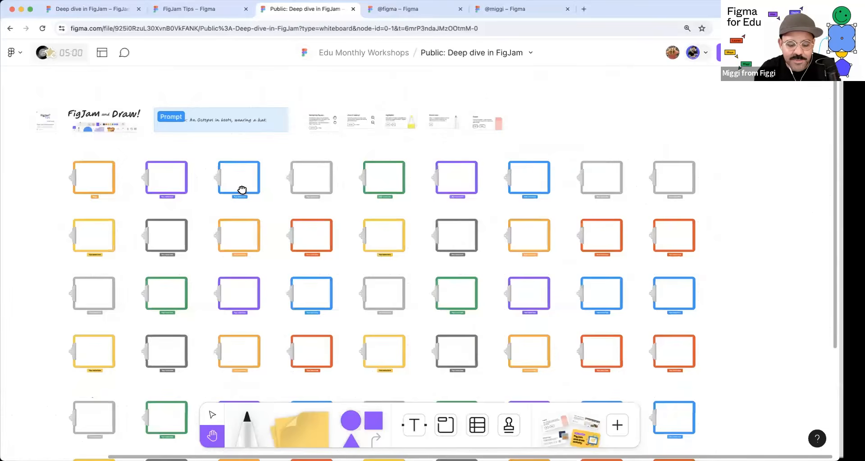
{"action": "key", "text": "v"}
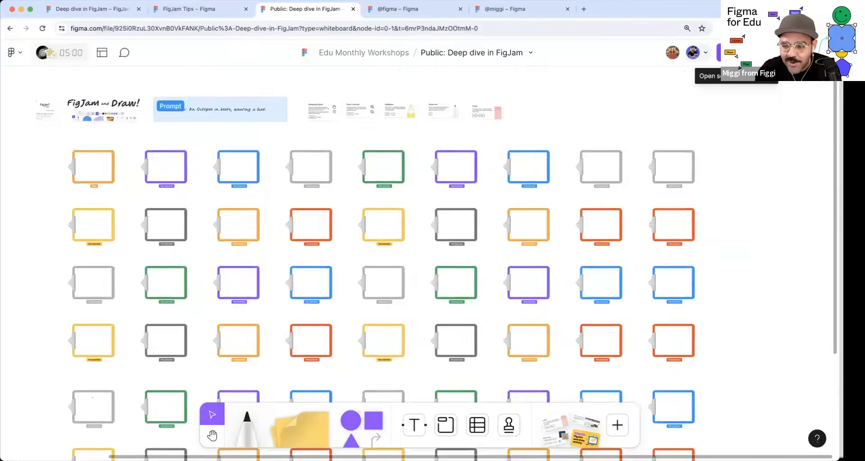
{"action": "left_click", "coordinate": [719, 53]}
{"action": "left_click", "coordinate": [324, 322]}
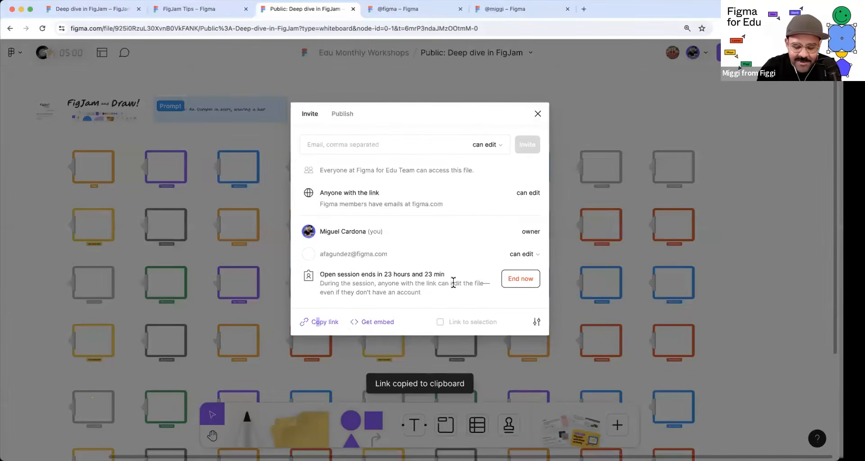
{"action": "left_click", "coordinate": [537, 113]}
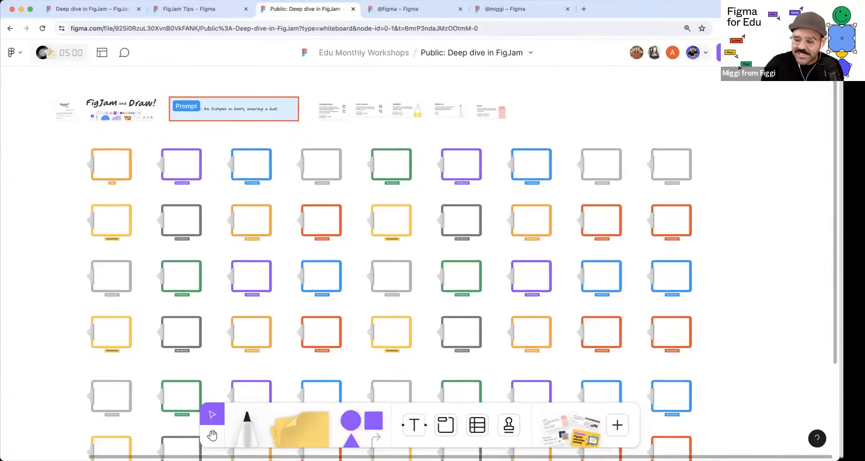
- Look over the drawing prompt, the tool tip cards and the upper clipboard rows where participants are joining
{"action": "scroll", "coordinate": [496, 202], "scroll_direction": "down", "scroll_amount": 1}
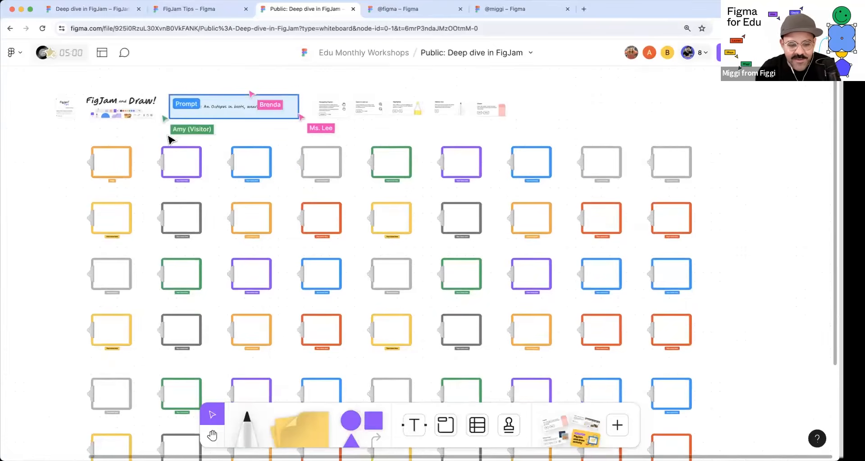
{"action": "scroll", "coordinate": [144, 135], "scroll_direction": "up", "scroll_amount": 4}
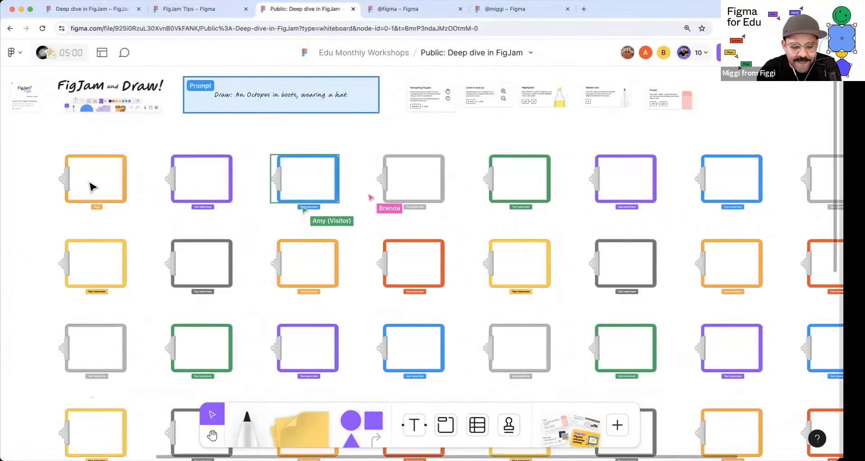
{"action": "scroll", "coordinate": [88, 189], "scroll_direction": "up", "scroll_amount": 2}
{"action": "scroll", "coordinate": [117, 184], "scroll_direction": "up", "scroll_amount": 3}
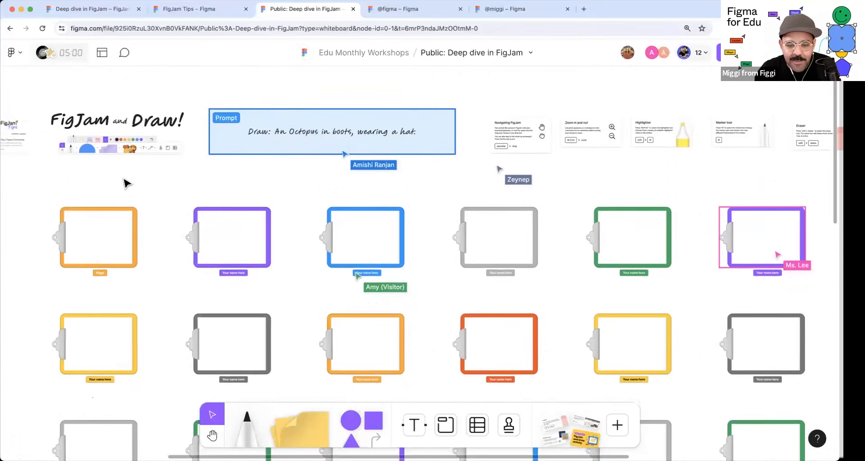
{"action": "key", "text": "space"}
{"action": "left_click_drag", "start_coordinate": [493, 192], "coordinate": [429, 201]}
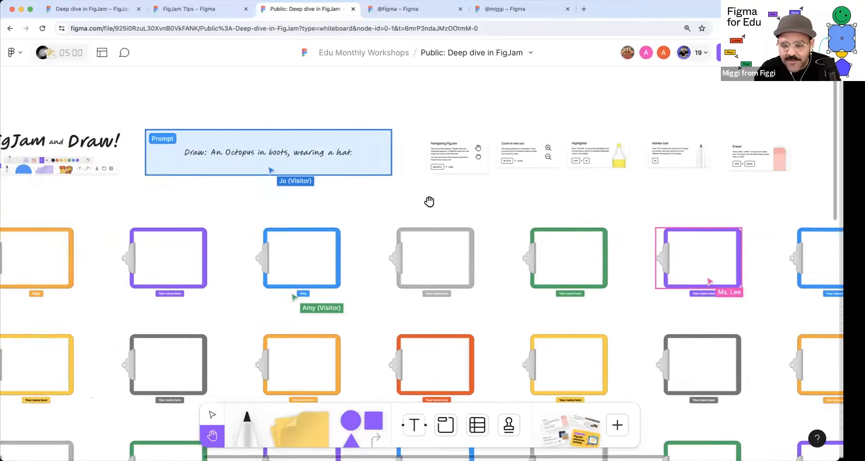
- Draw an overlapping scribbled circle with the thin black marker in the empty space above the Highlighter tip card
{"action": "scroll", "coordinate": [429, 201], "scroll_direction": "right", "scroll_amount": 5}
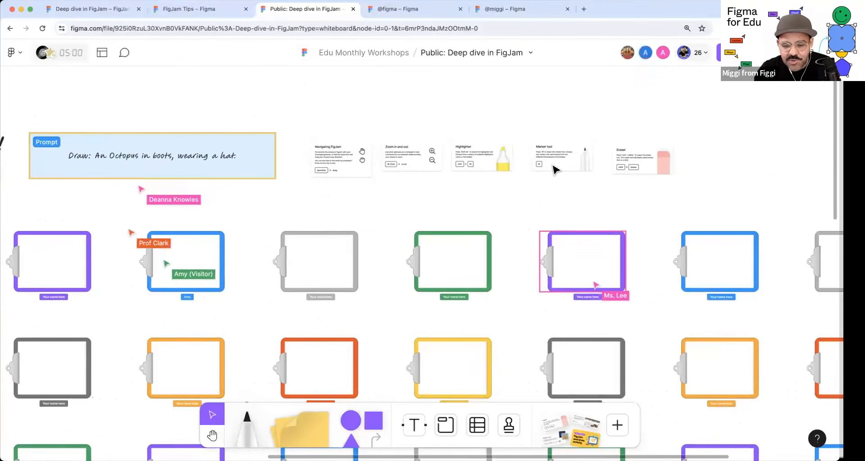
{"action": "scroll", "coordinate": [555, 170], "scroll_direction": "up", "scroll_amount": 5}
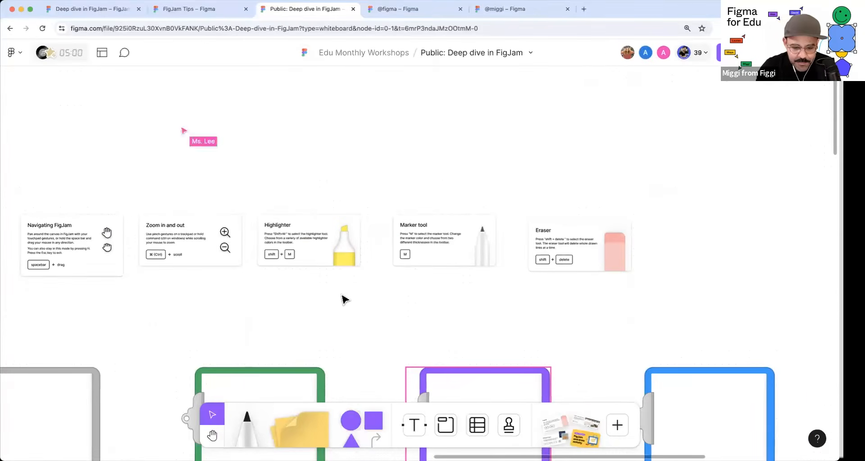
{"action": "key", "text": "m"}
{"action": "mouse_move", "coordinate": [332, 134]}
{"action": "left_mouse_down"}
{"action": "mouse_move", "coordinate": [316, 141]}
{"action": "mouse_move", "coordinate": [334, 164]}
{"action": "mouse_move", "coordinate": [341, 135]}
{"action": "mouse_move", "coordinate": [317, 137]}
{"action": "mouse_move", "coordinate": [338, 145]}
{"action": "mouse_move", "coordinate": [332, 132]}
{"action": "mouse_move", "coordinate": [318, 153]}
{"action": "mouse_move", "coordinate": [351, 156]}
{"action": "mouse_move", "coordinate": [331, 134]}
{"action": "mouse_move", "coordinate": [317, 148]}
{"action": "mouse_move", "coordinate": [348, 151]}
{"action": "mouse_move", "coordinate": [316, 138]}
{"action": "mouse_move", "coordinate": [318, 161]}
{"action": "mouse_move", "coordinate": [334, 133]}
{"action": "mouse_move", "coordinate": [321, 161]}
{"action": "mouse_move", "coordinate": [344, 138]}
{"action": "mouse_move", "coordinate": [322, 143]}
{"action": "left_mouse_up"}
{"action": "scroll", "coordinate": [322, 140], "scroll_direction": "up", "scroll_amount": 5}
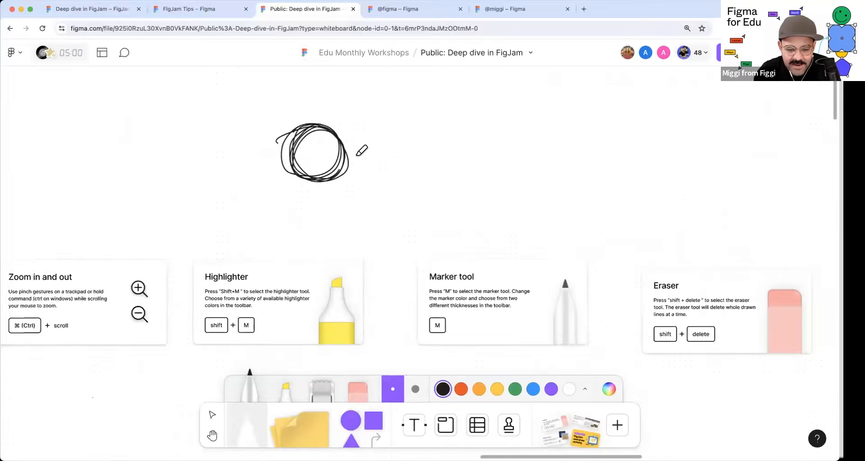
{"action": "key", "text": "Escape"}
{"action": "left_click", "coordinate": [433, 175]}
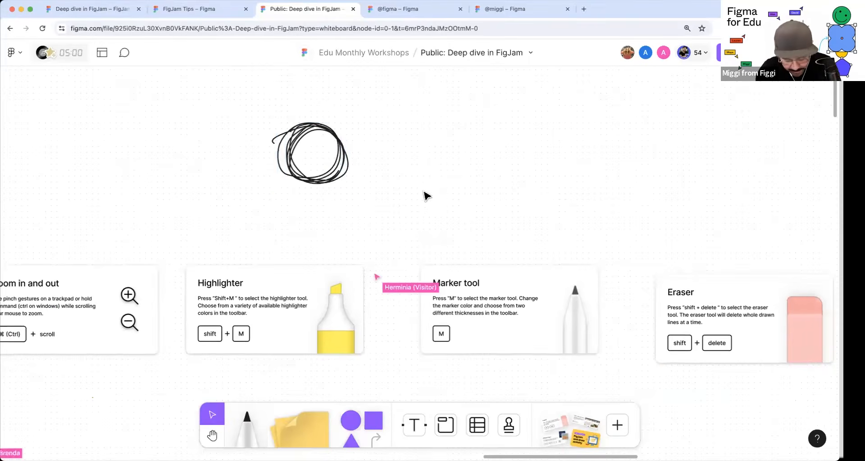
- Switch the marker between its thin and thick strokes, ending on the thick stroke
{"action": "key", "text": "m"}
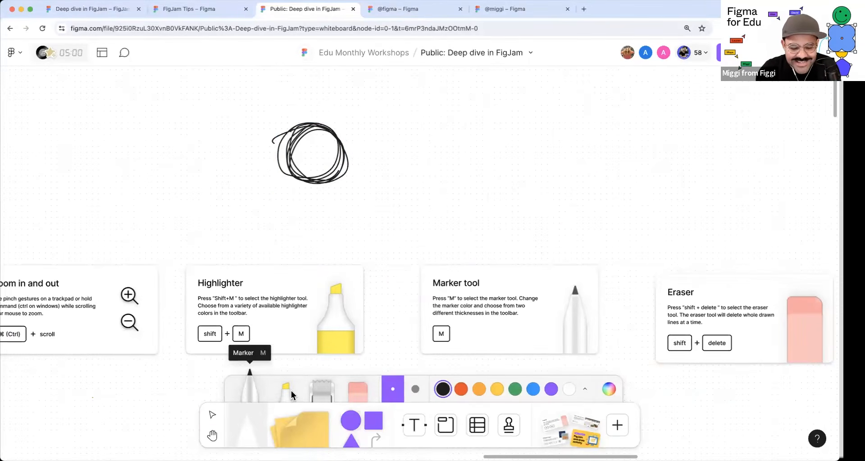
{"action": "left_click", "coordinate": [415, 391]}
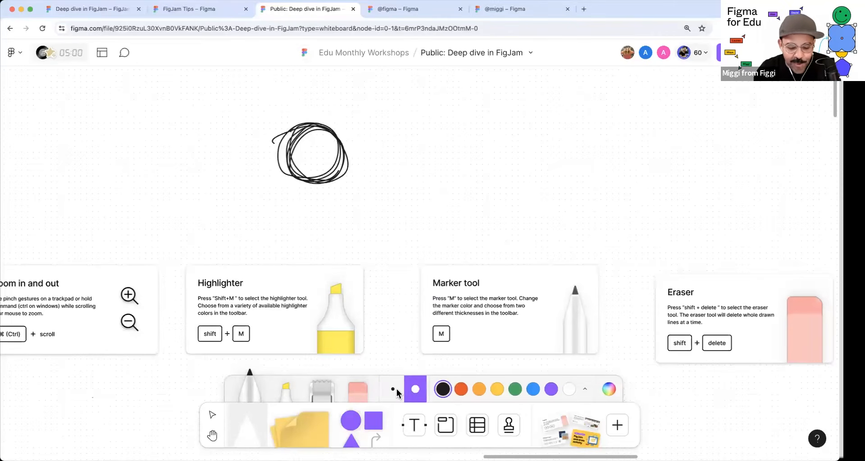
{"action": "left_click", "coordinate": [394, 390]}
{"action": "left_click", "coordinate": [415, 390]}
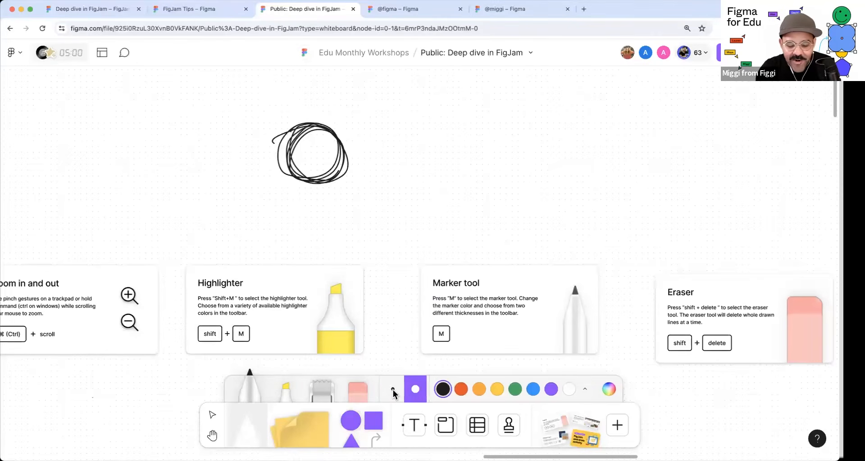
{"action": "left_click", "coordinate": [393, 390]}
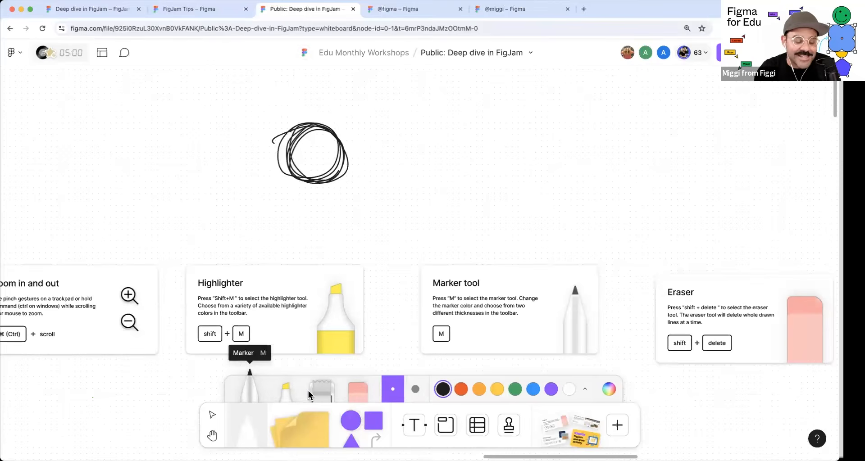
{"action": "left_click", "coordinate": [415, 390]}
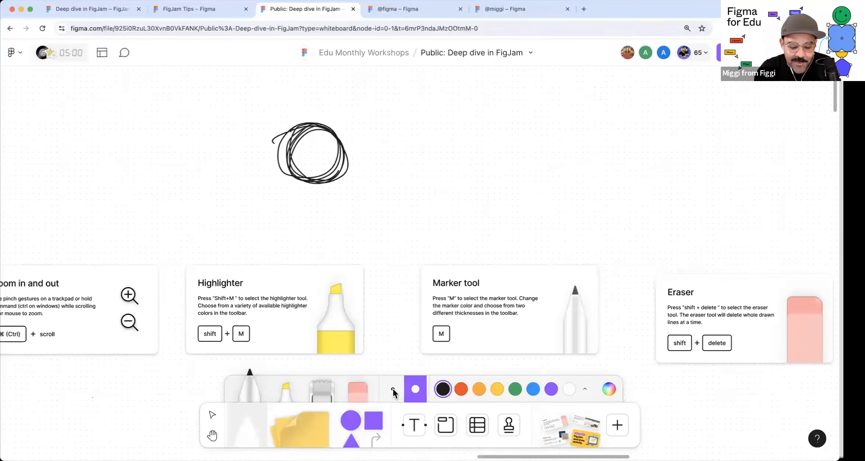
{"action": "left_click", "coordinate": [393, 390]}
{"action": "left_click", "coordinate": [415, 391]}
- Try green, blue and purple as marker colours, ending with the yellow #FFF444 sampled from the Highlighter card's illustration
{"action": "left_click", "coordinate": [514, 391]}
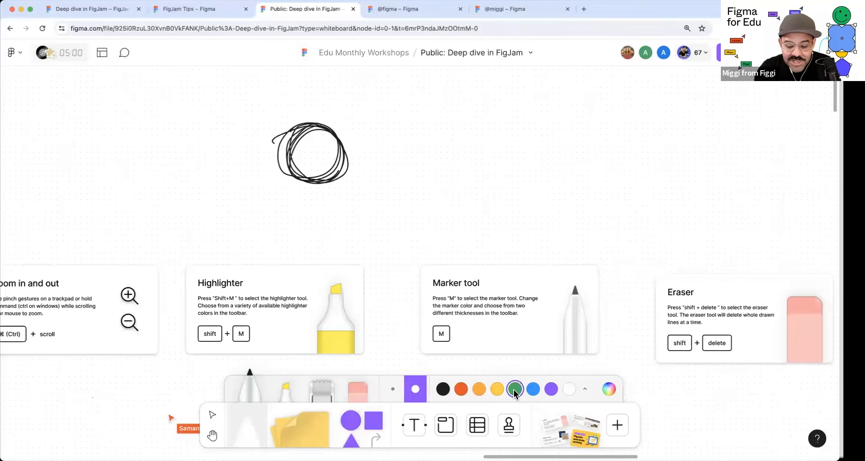
{"action": "left_click", "coordinate": [533, 390]}
{"action": "left_click", "coordinate": [550, 390]}
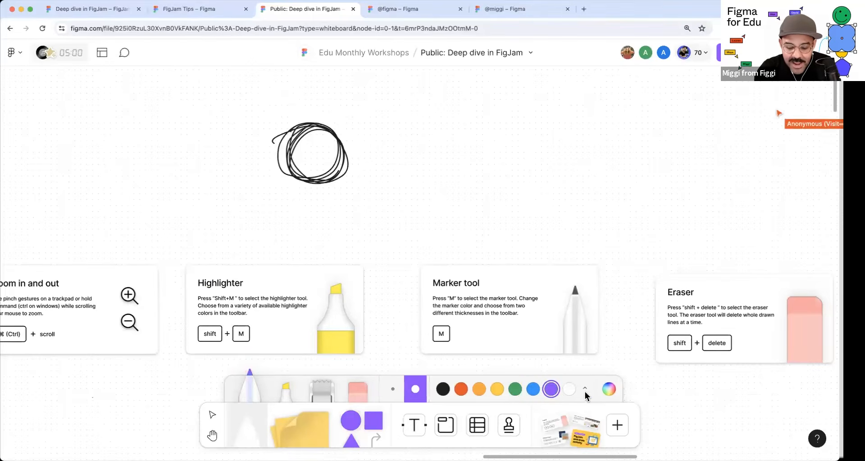
{"action": "left_click", "coordinate": [611, 394]}
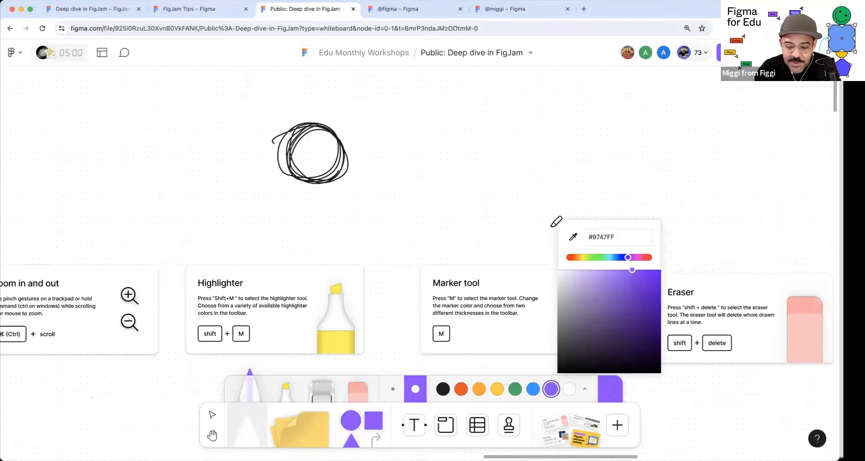
{"action": "left_click", "coordinate": [572, 239]}
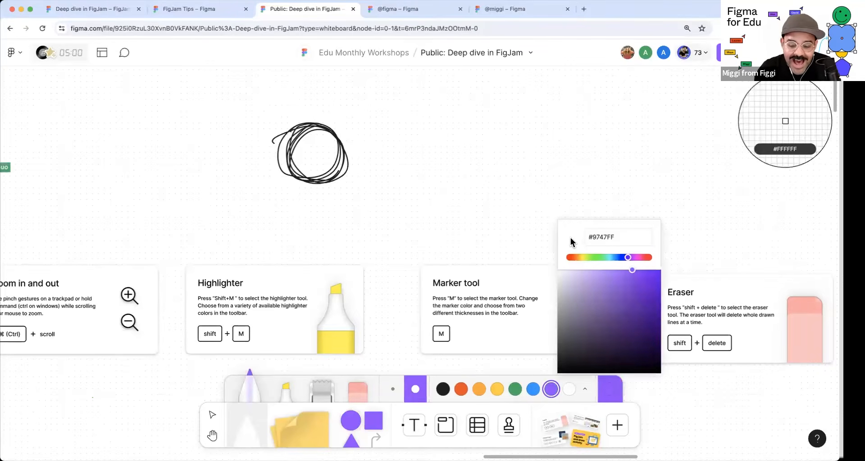
{"action": "left_click", "coordinate": [347, 331]}
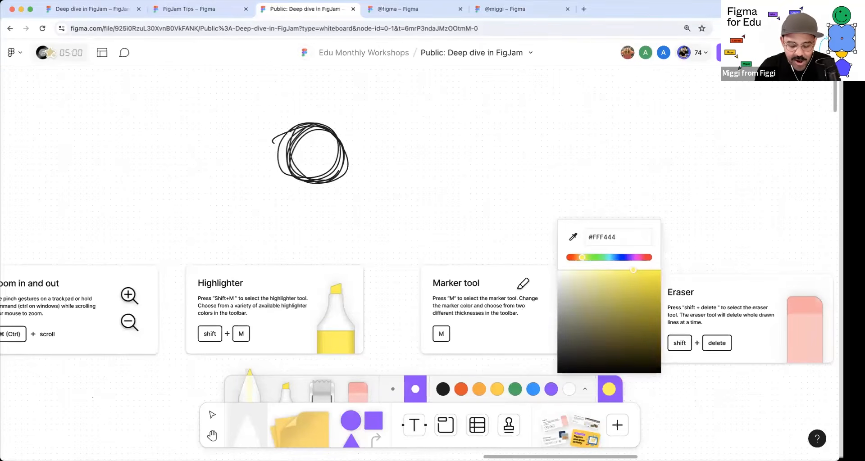
{"action": "key", "text": "Escape"}
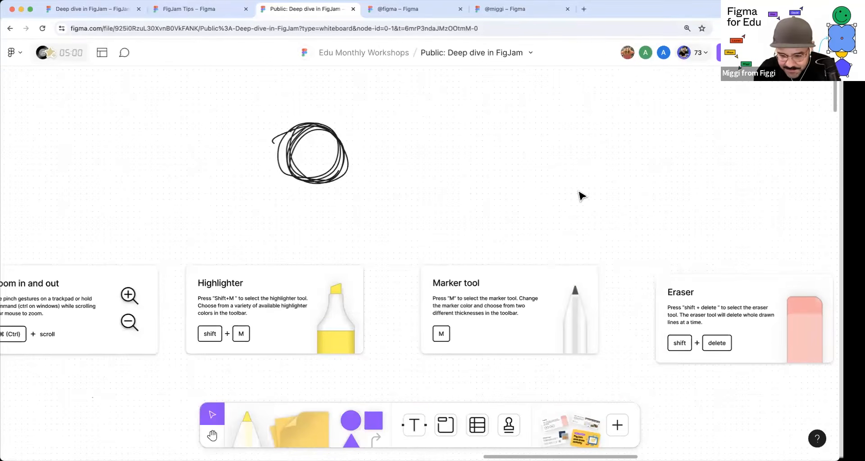
{"action": "scroll", "coordinate": [577, 202], "scroll_direction": "down", "scroll_amount": 15}
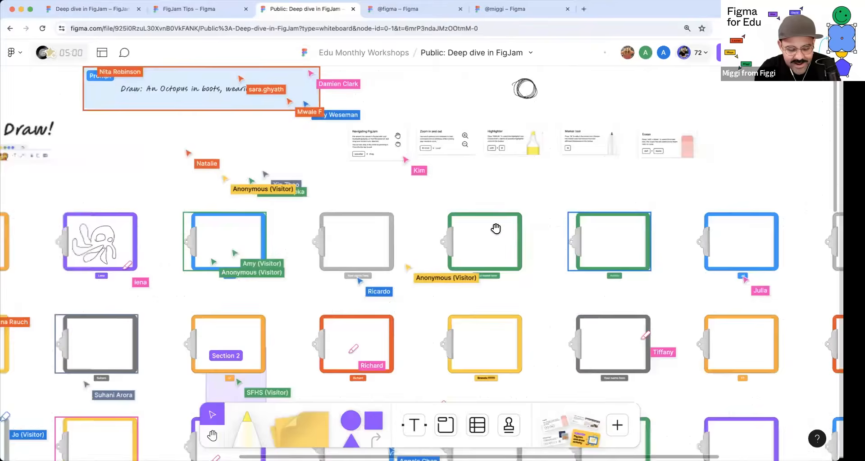
{"action": "scroll", "coordinate": [496, 229], "scroll_direction": "down", "scroll_amount": 5}
{"action": "left_click_drag", "start_coordinate": [455, 193], "coordinate": [415, 240]}
{"action": "scroll", "coordinate": [445, 197], "scroll_direction": "up", "scroll_amount": 10}
{"action": "key", "text": "m"}
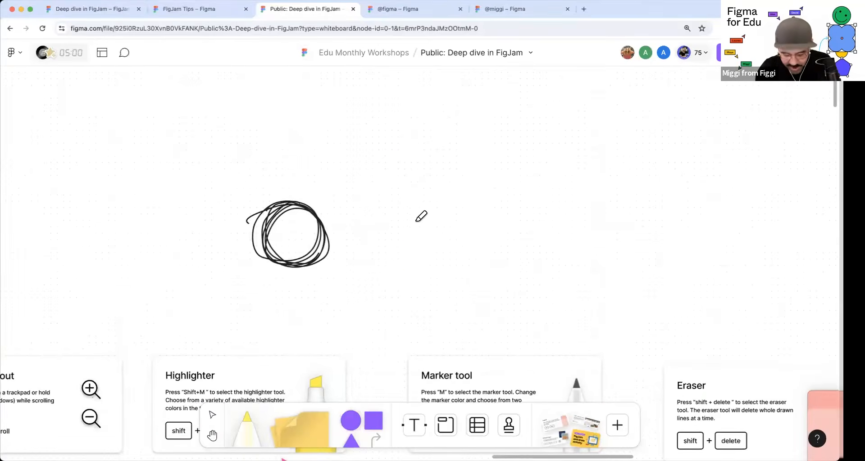
{"action": "left_click_drag", "start_coordinate": [396, 152], "coordinate": [403, 229]}
{"action": "key", "text": "super+z"}
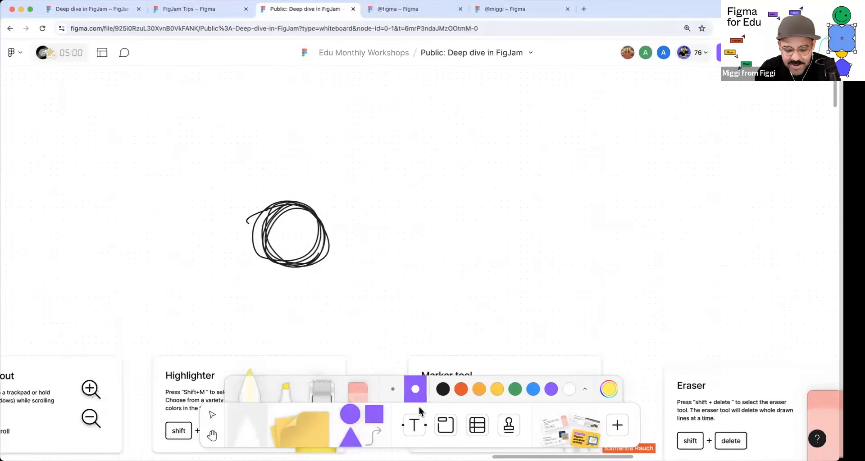
- Draw a tilted four-sided frame from straight strokes beside the scribbled circle, using the thick black marker
{"action": "left_click", "coordinate": [443, 388]}
{"action": "left_click_drag", "start_coordinate": [403, 137], "coordinate": [431, 291]}
{"action": "left_click_drag", "start_coordinate": [499, 114], "coordinate": [556, 297]}
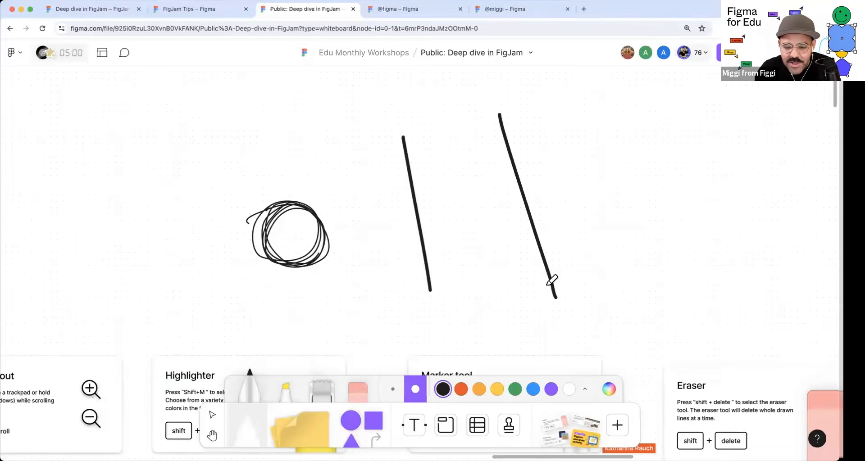
{"action": "left_click_drag", "start_coordinate": [429, 292], "coordinate": [555, 249]}
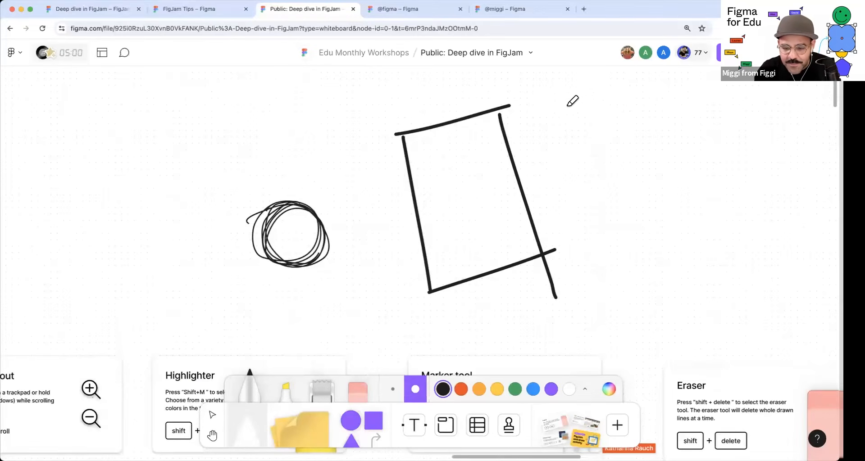
- Draw a second four-sided frame with the thick black marker to the right of the first one
{"action": "left_click_drag", "start_coordinate": [563, 105], "coordinate": [606, 269]}
{"action": "left_click_drag", "start_coordinate": [564, 115], "coordinate": [683, 87]}
{"action": "left_click_drag", "start_coordinate": [683, 87], "coordinate": [710, 269]}
{"action": "mouse_move", "coordinate": [603, 246]}
{"action": "left_mouse_down"}
{"action": "mouse_move", "coordinate": [743, 214]}
{"action": "mouse_move", "coordinate": [700, 274]}
{"action": "left_mouse_up"}
{"action": "key", "text": "space"}
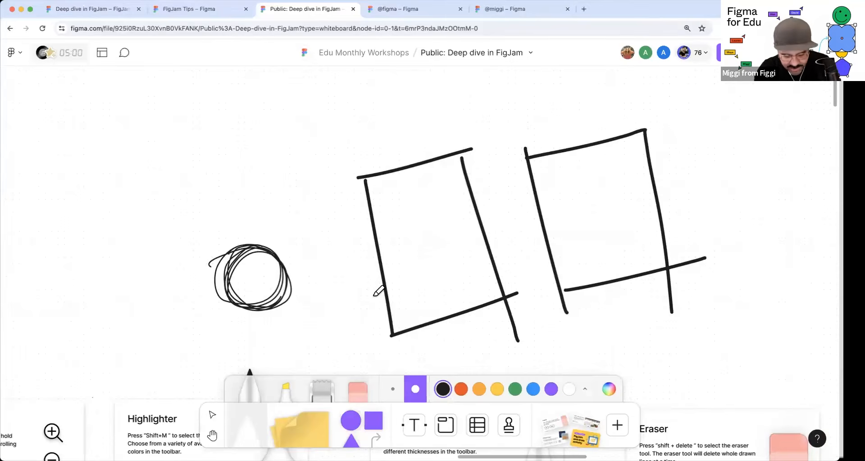
- Shade the first frame with layered yellow highlighter and overlay light blue highlighter near its lower-right corner
{"action": "key", "text": "shift+m"}
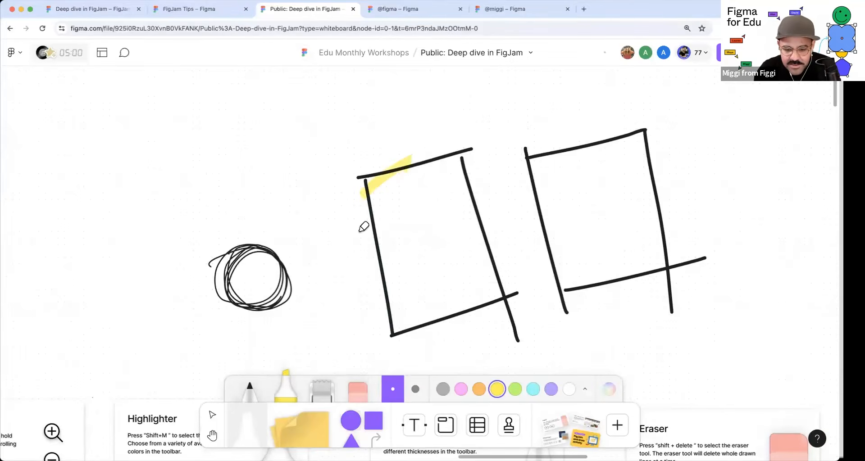
{"action": "left_click_drag", "start_coordinate": [363, 227], "coordinate": [407, 226]}
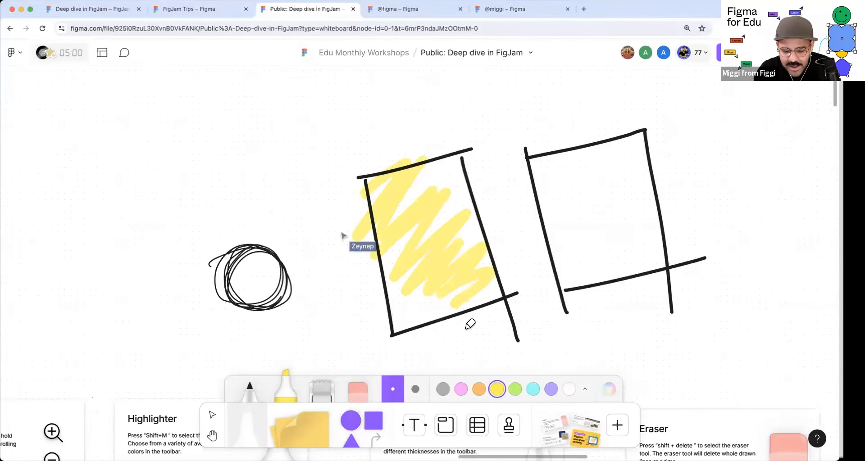
{"action": "scroll", "coordinate": [402, 210], "scroll_direction": "up", "scroll_amount": 5}
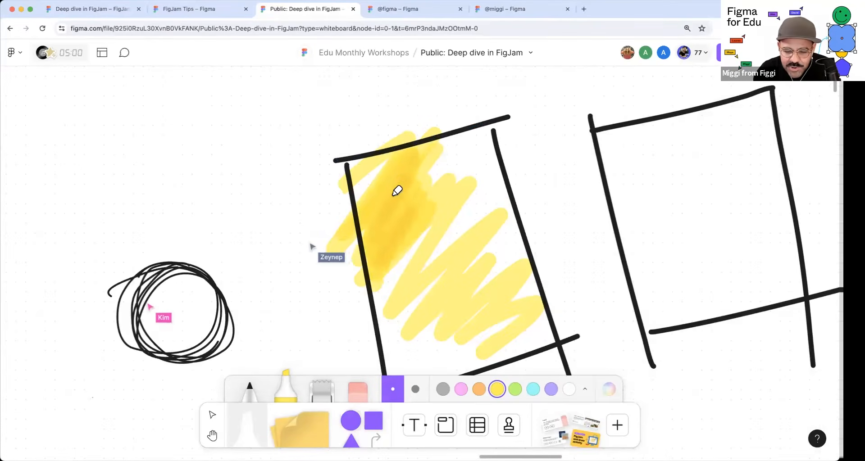
{"action": "left_click", "coordinate": [532, 389]}
{"action": "left_click_drag", "start_coordinate": [529, 322], "coordinate": [519, 316]}
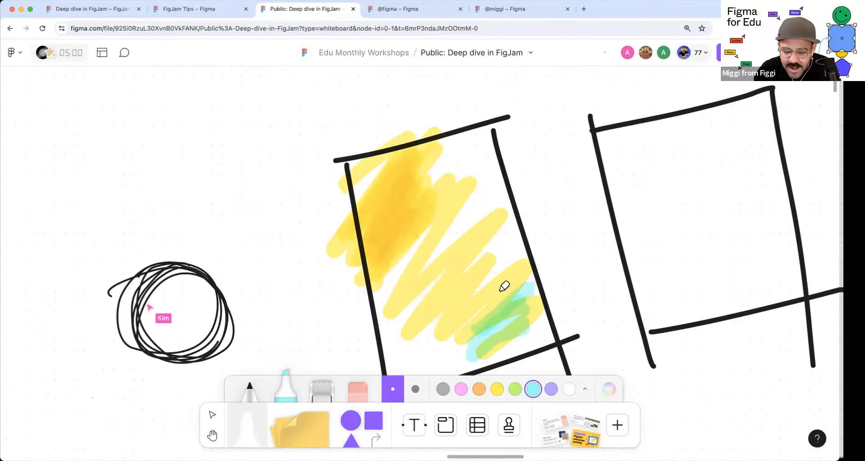
- Shade the second frame with several overlapping layers of pink highlighter
{"action": "scroll", "coordinate": [521, 318], "scroll_direction": "down", "scroll_amount": 5}
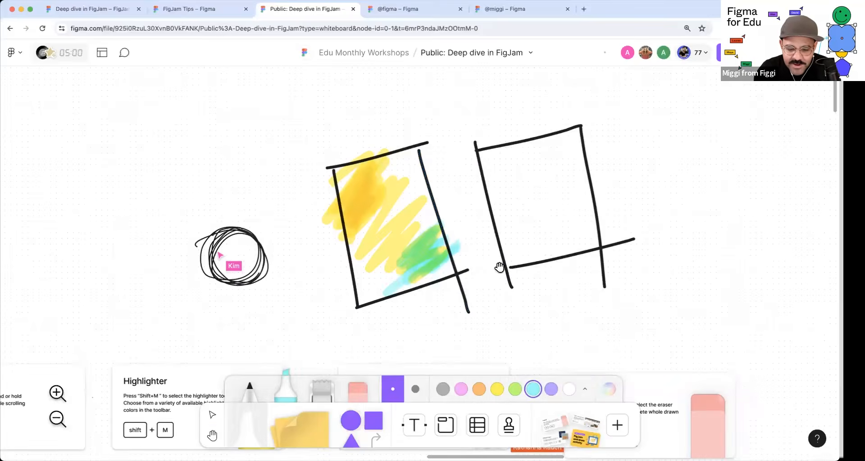
{"action": "scroll", "coordinate": [449, 164], "scroll_direction": "right", "scroll_amount": 2}
{"action": "scroll", "coordinate": [449, 164], "scroll_direction": "down", "scroll_amount": 1}
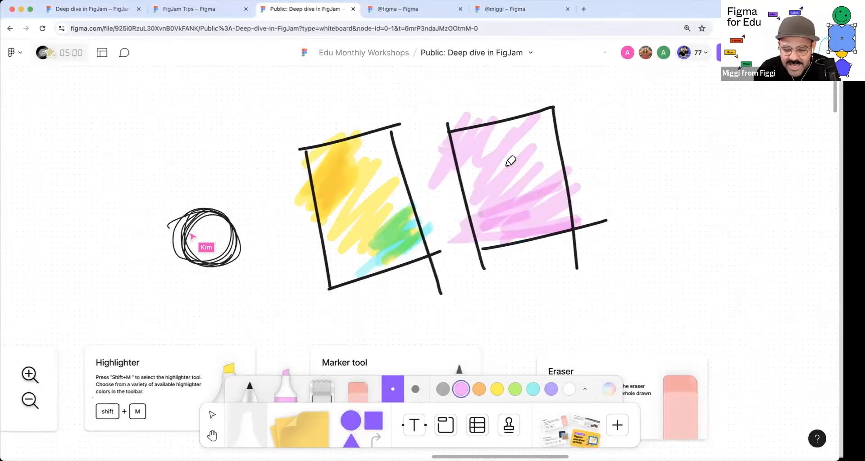
{"action": "left_click_drag", "start_coordinate": [507, 164], "coordinate": [549, 180]}
{"action": "scroll", "coordinate": [486, 254], "scroll_direction": "down", "scroll_amount": 3}
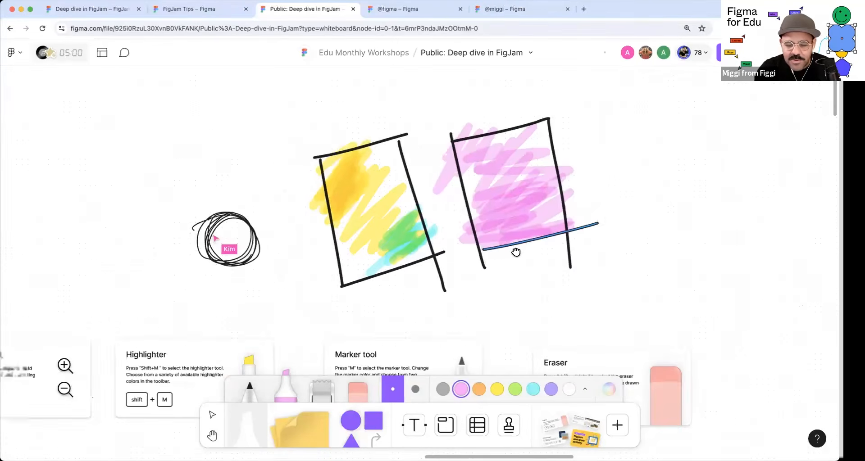
- Draw two stacked boxes with smaller rectangles inside them to the right of the pink frame, using the thick black marker
{"action": "scroll", "coordinate": [461, 215], "scroll_direction": "up", "scroll_amount": 1}
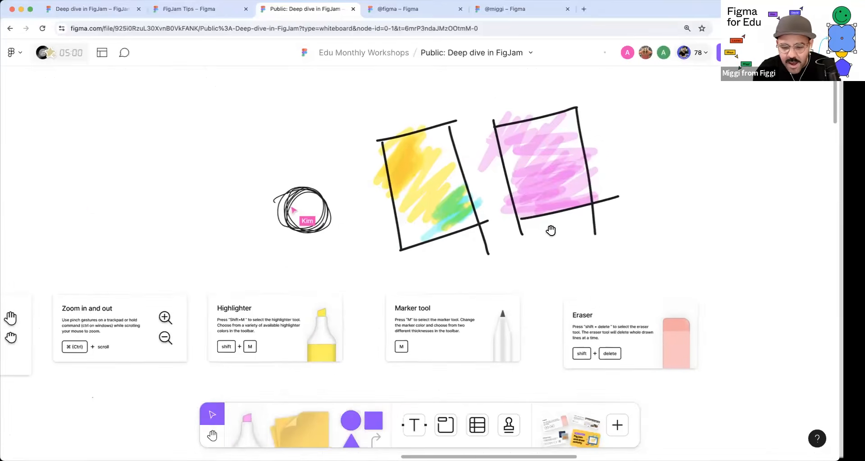
{"action": "scroll", "coordinate": [551, 276], "scroll_direction": "up", "scroll_amount": 3}
{"action": "key", "text": "m"}
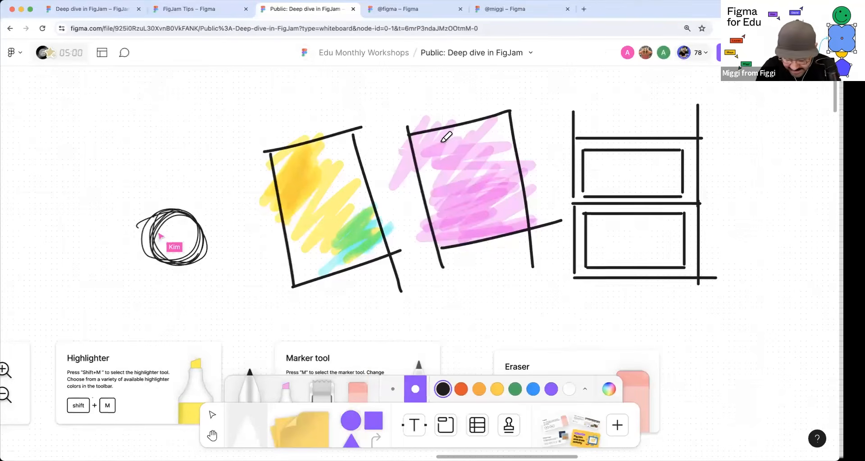
- Erase the stacked boxes and the whole pink-shaded frame with the Eraser tool
{"action": "key", "text": "shift+BackSpace"}
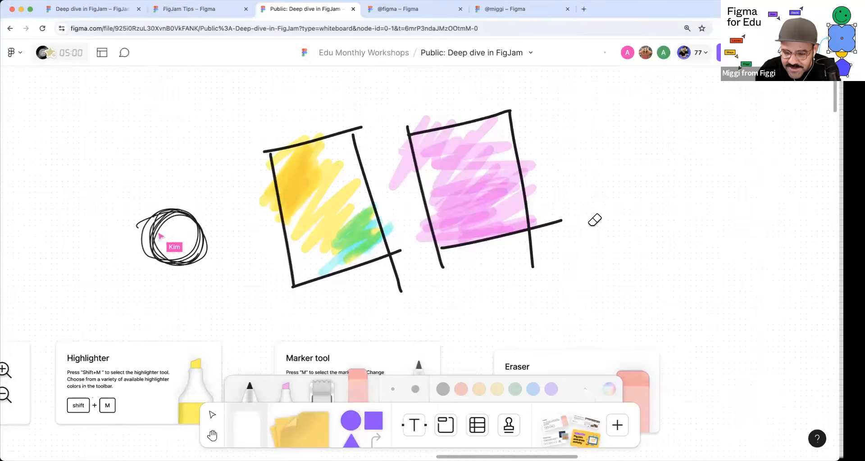
{"action": "mouse_move", "coordinate": [553, 186]}
{"action": "left_mouse_down"}
{"action": "mouse_move", "coordinate": [512, 219]}
{"action": "mouse_move", "coordinate": [468, 107]}
{"action": "left_mouse_up"}
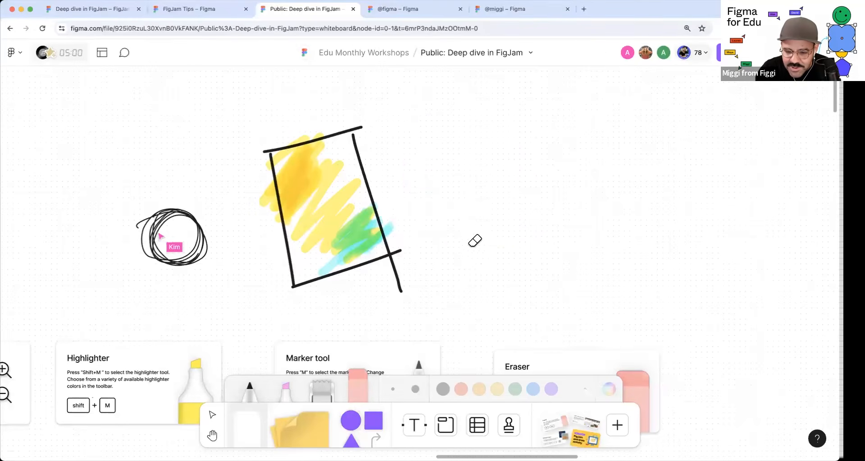
{"action": "scroll", "coordinate": [478, 202], "scroll_direction": "down", "scroll_amount": 3}
{"action": "key", "text": "v"}
- Look over the participants' drawings on the grid of clipboards below the tip cards
{"action": "scroll", "coordinate": [470, 206], "scroll_direction": "down", "scroll_amount": 8}
{"action": "key", "text": "space"}
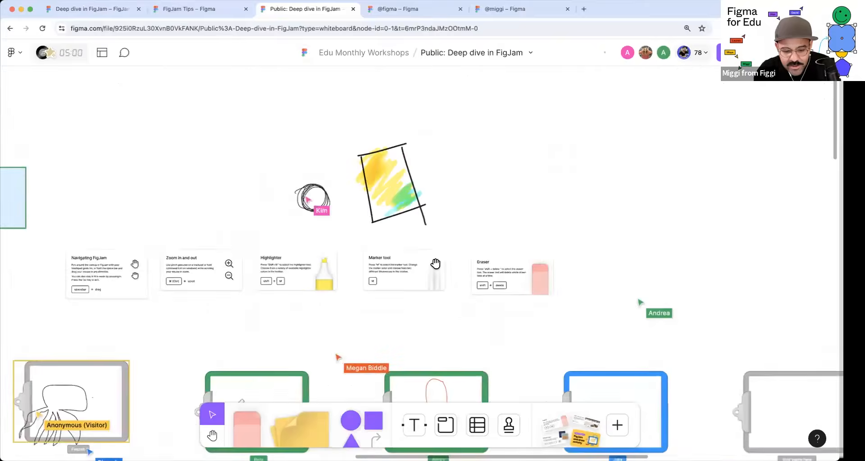
{"action": "scroll", "coordinate": [426, 268], "scroll_direction": "down", "scroll_amount": 6}
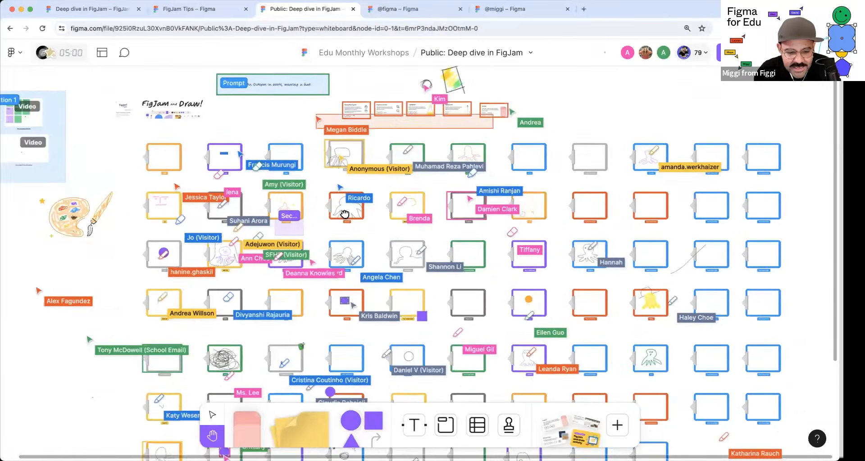
{"action": "scroll", "coordinate": [292, 247], "scroll_direction": "up", "scroll_amount": 5}
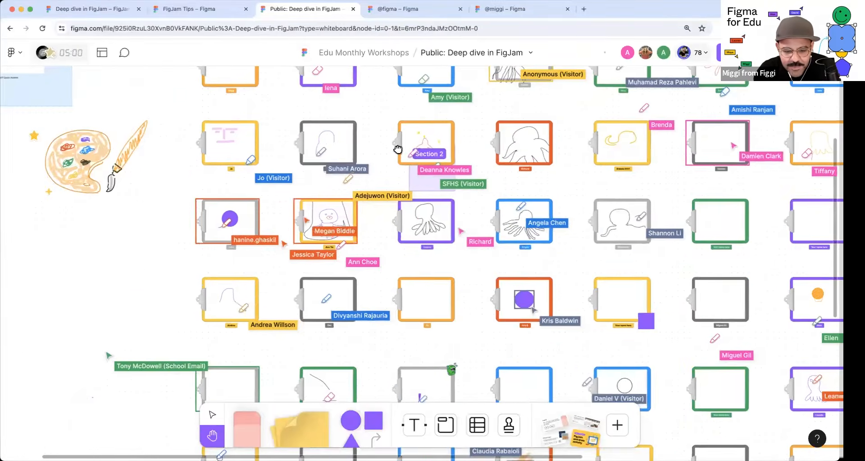
- Review the octopus drawing prompt above the clipboards and survey the clipboard rows beneath it
{"action": "left_click_drag", "start_coordinate": [239, 208], "coordinate": [99, 345]}
{"action": "scroll", "coordinate": [172, 118], "scroll_direction": "up", "scroll_amount": 6}
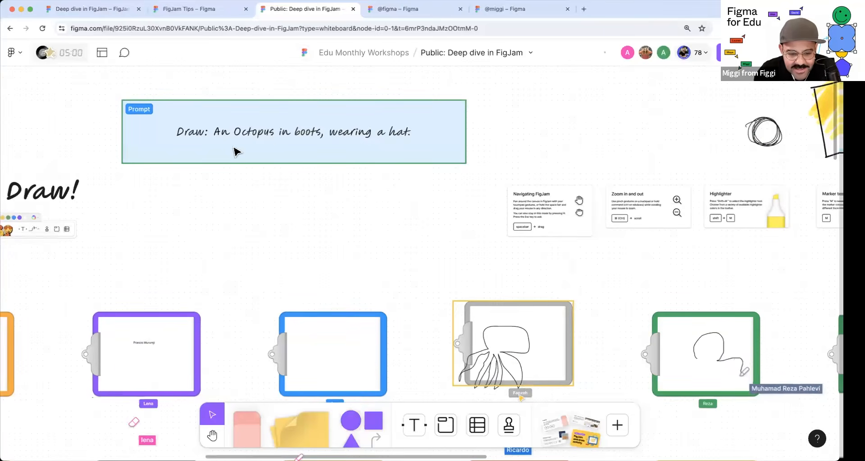
{"action": "scroll", "coordinate": [221, 141], "scroll_direction": "up", "scroll_amount": 1}
{"action": "scroll", "coordinate": [441, 170], "scroll_direction": "up", "scroll_amount": 1}
{"action": "scroll", "coordinate": [464, 183], "scroll_direction": "down", "scroll_amount": 9}
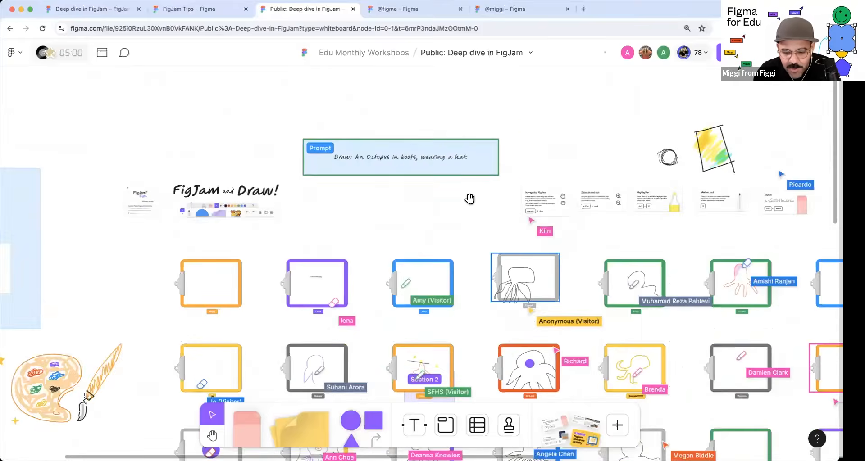
{"action": "left_click_drag", "start_coordinate": [366, 126], "coordinate": [325, 158]}
{"action": "left_click_drag", "start_coordinate": [480, 258], "coordinate": [403, 201]}
{"action": "left_click_drag", "start_coordinate": [420, 241], "coordinate": [376, 185]}
{"action": "left_click_drag", "start_coordinate": [335, 361], "coordinate": [365, 203]}
{"action": "left_click_drag", "start_coordinate": [109, 329], "coordinate": [117, 300]}
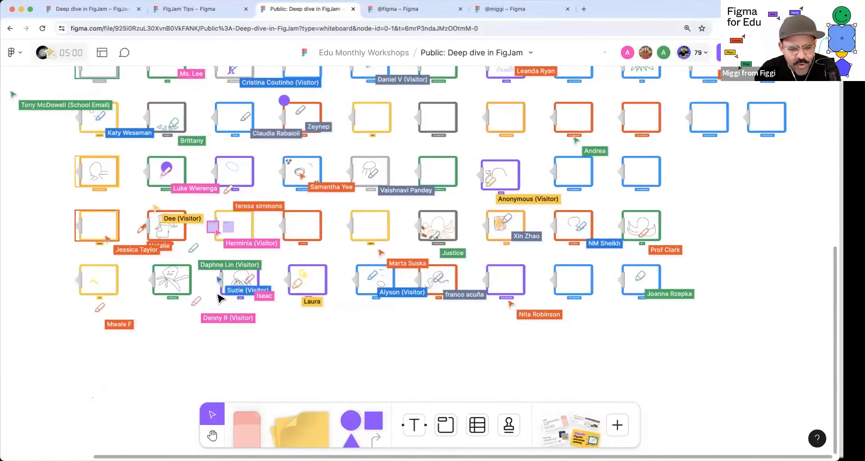
- Examine the participants' drawings in the lowest two clipboard rows, including the red octopus with brown boots
{"action": "scroll", "coordinate": [123, 307], "scroll_direction": "up", "scroll_amount": 5}
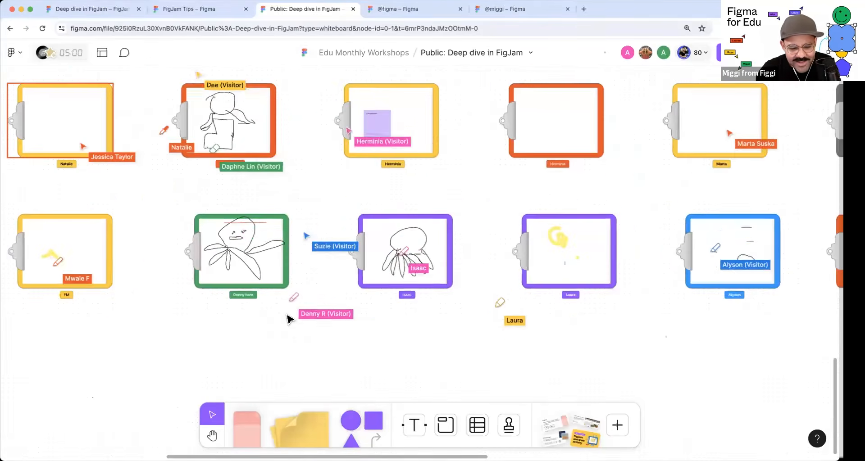
{"action": "key", "text": "space"}
{"action": "left_click_drag", "start_coordinate": [342, 267], "coordinate": [339, 280]}
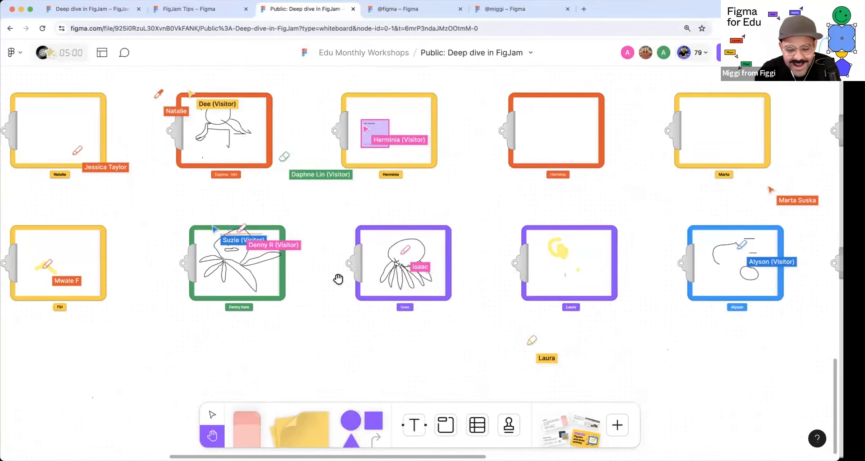
{"action": "scroll", "coordinate": [468, 338], "scroll_direction": "right", "scroll_amount": 10}
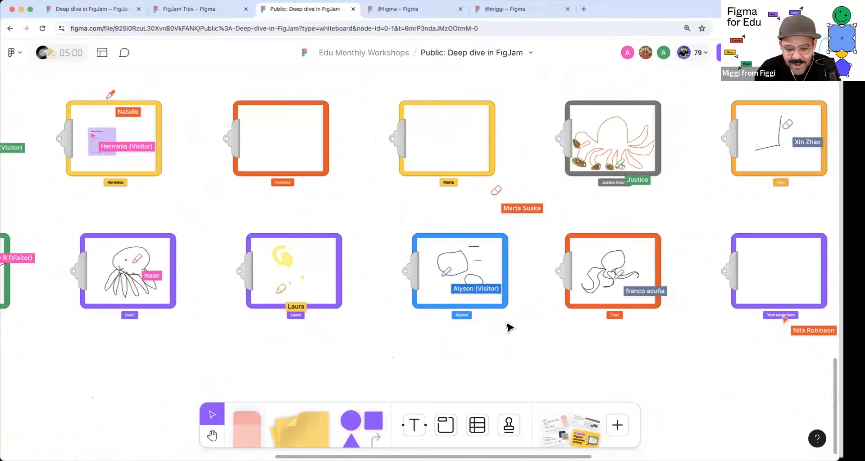
{"action": "scroll", "coordinate": [533, 333], "scroll_direction": "right", "scroll_amount": 6}
{"action": "key", "text": "space"}
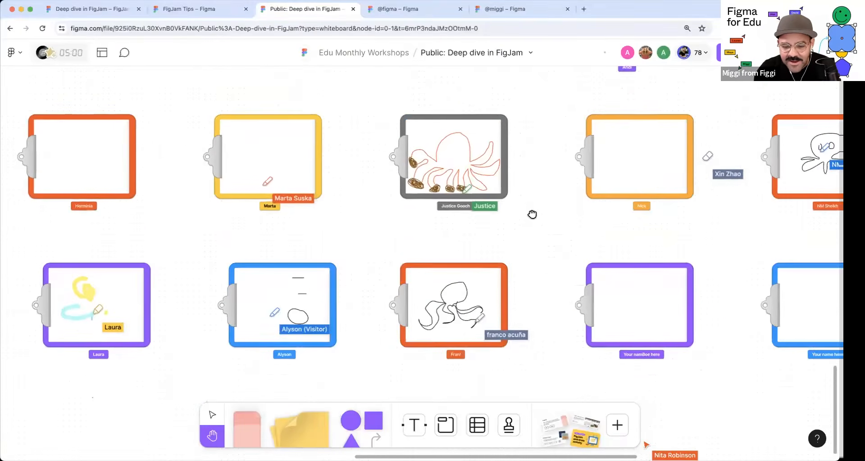
{"action": "left_click_drag", "start_coordinate": [532, 214], "coordinate": [508, 261]}
{"action": "scroll", "coordinate": [509, 262], "scroll_direction": "up", "scroll_amount": 5}
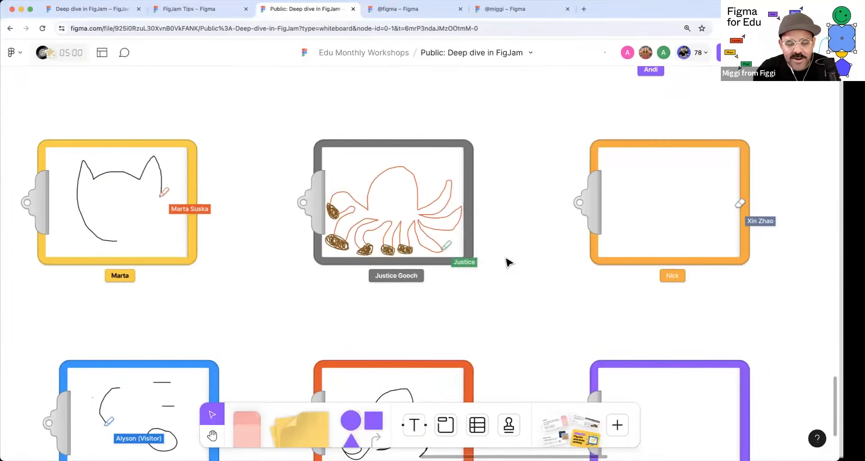
{"action": "scroll", "coordinate": [508, 261], "scroll_direction": "down", "scroll_amount": 10}
{"action": "key", "text": "space"}
{"action": "mouse_move", "coordinate": [379, 136]}
{"action": "left_mouse_down"}
{"action": "mouse_move", "coordinate": [446, 230]}
{"action": "mouse_move", "coordinate": [378, 252]}
{"action": "mouse_move", "coordinate": [357, 278]}
{"action": "mouse_move", "coordinate": [368, 279]}
{"action": "mouse_move", "coordinate": [359, 375]}
{"action": "left_mouse_up"}
{"action": "scroll", "coordinate": [446, 230], "scroll_direction": "down", "scroll_amount": 3}
{"action": "key", "text": "space"}
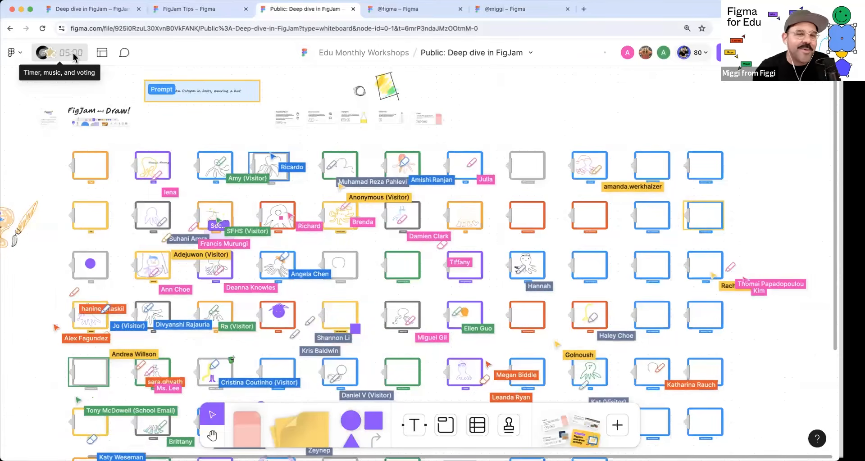
- Start a two-minute timer, raise the volume slightly and play the Acoustic ambient music
{"action": "left_click", "coordinate": [74, 56]}
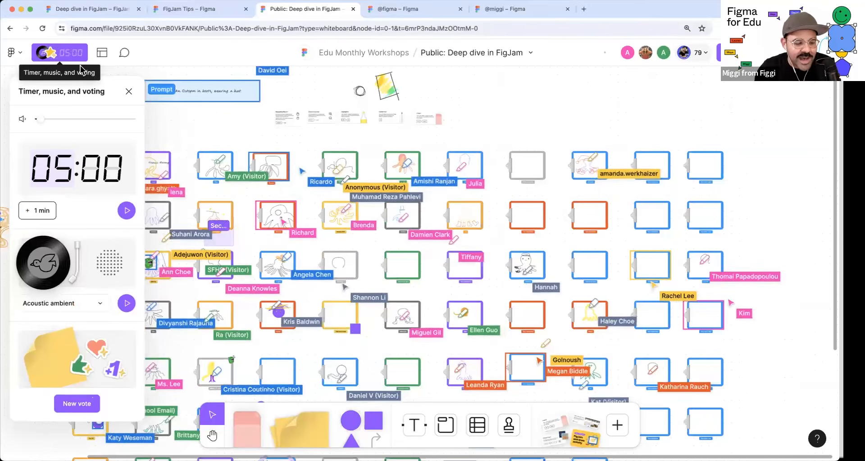
{"action": "left_click_drag", "start_coordinate": [40, 118], "coordinate": [42, 119]}
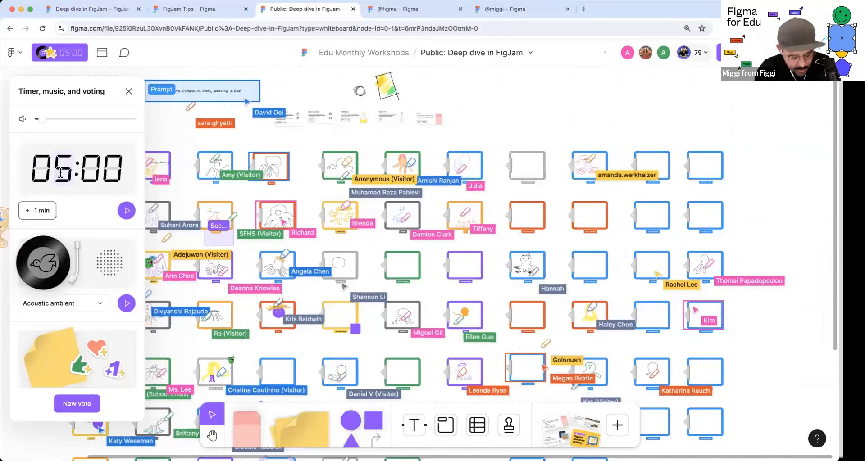
{"action": "left_click", "coordinate": [126, 211]}
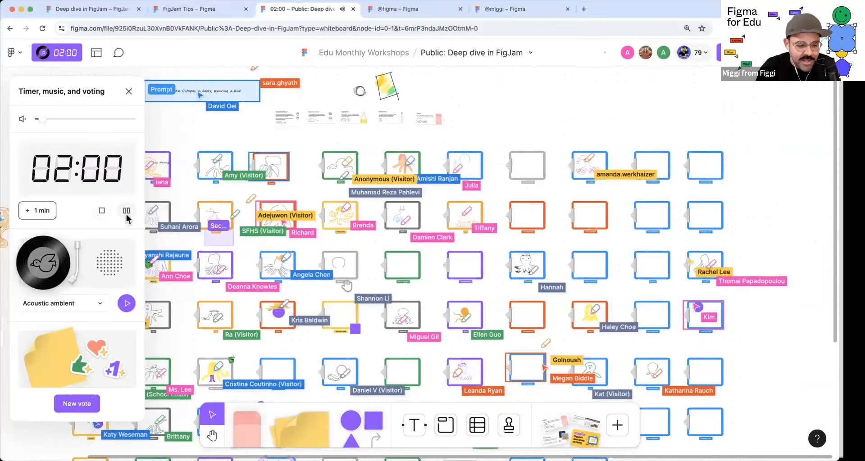
{"action": "left_click", "coordinate": [127, 303]}
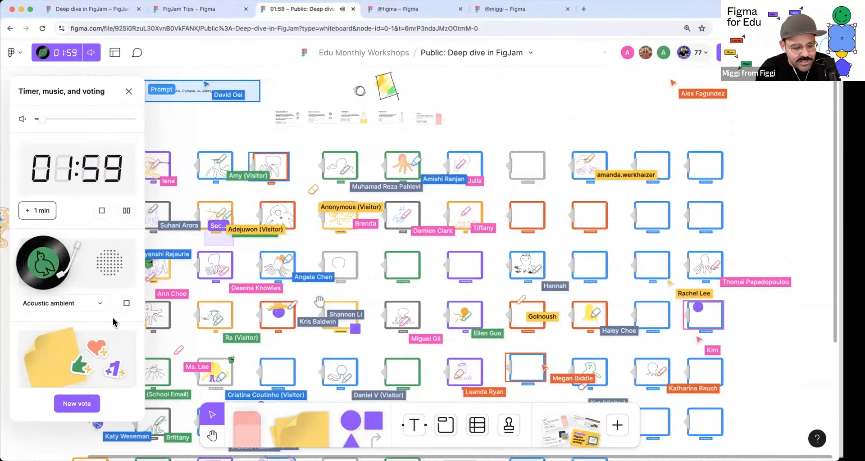
{"action": "left_click", "coordinate": [129, 91]}
- Check the participants' drawing progress across the whole clipboard grid, down to the last row
{"action": "scroll", "coordinate": [162, 127], "scroll_direction": "down", "scroll_amount": 3}
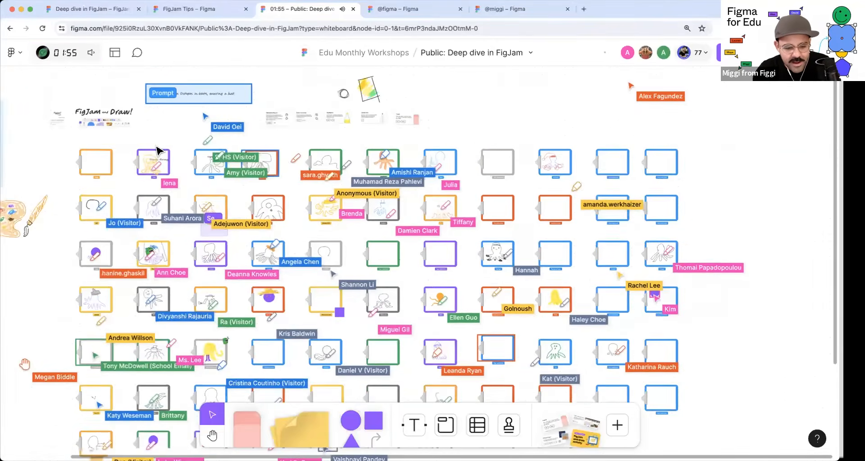
{"action": "key", "text": "h"}
{"action": "scroll", "coordinate": [83, 216], "scroll_direction": "up", "scroll_amount": 5}
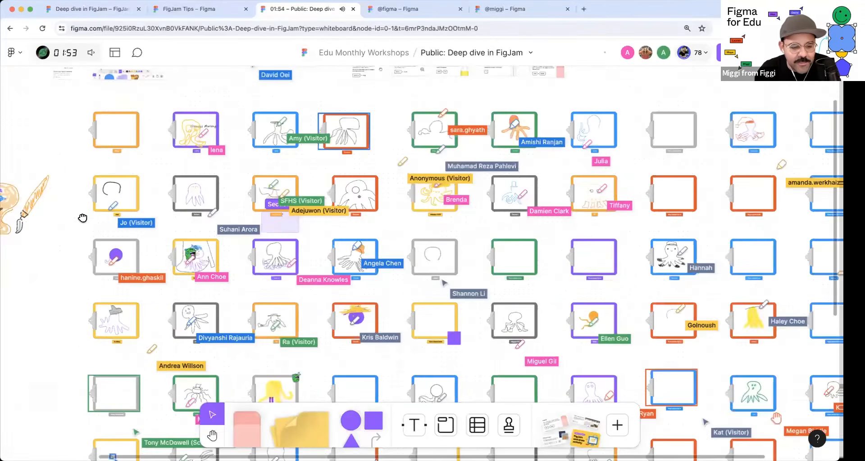
{"action": "scroll", "coordinate": [90, 239], "scroll_direction": "down", "scroll_amount": 5}
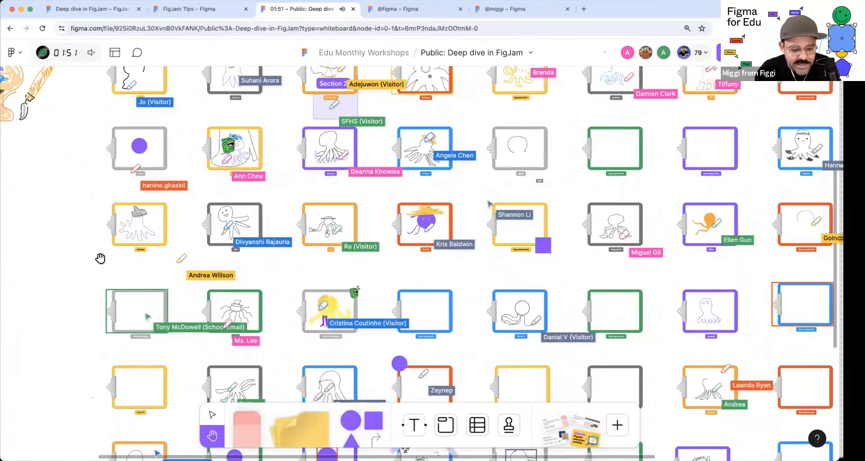
{"action": "scroll", "coordinate": [66, 246], "scroll_direction": "down", "scroll_amount": 5}
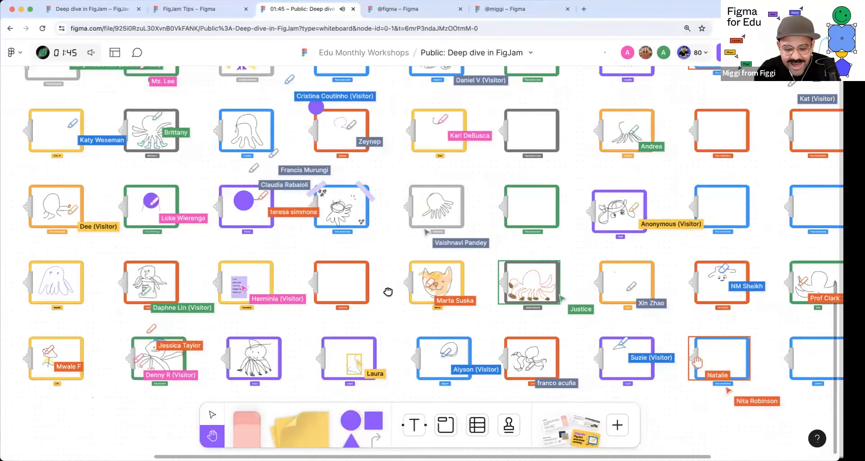
{"action": "scroll", "coordinate": [388, 292], "scroll_direction": "down", "scroll_amount": 3}
- Search the templates for "FigJam and Draw", dock the results beside the board and close them
{"action": "key", "text": "v"}
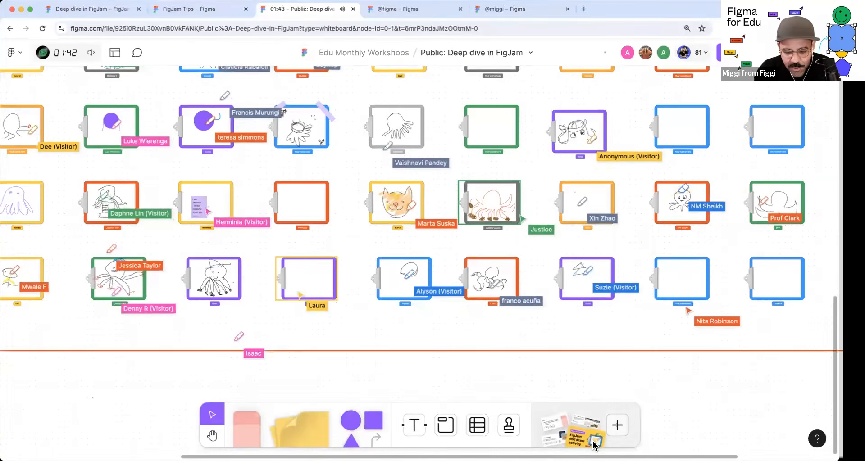
{"action": "left_click", "coordinate": [617, 425]}
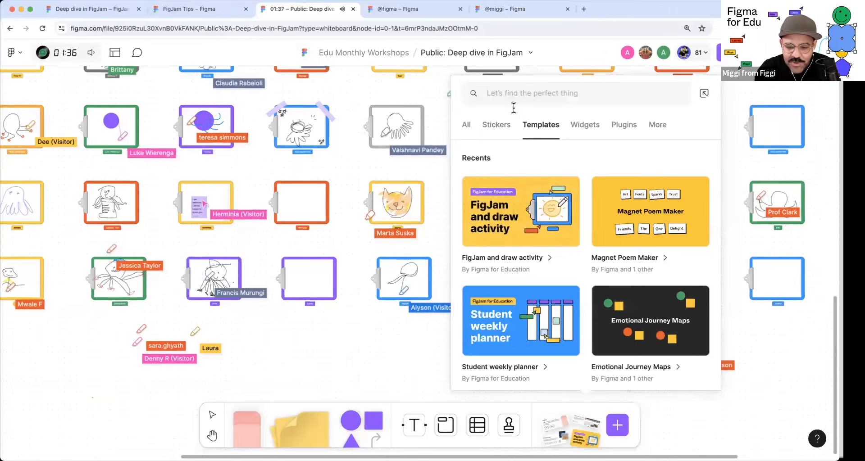
{"action": "type", "text": "FigJam "}
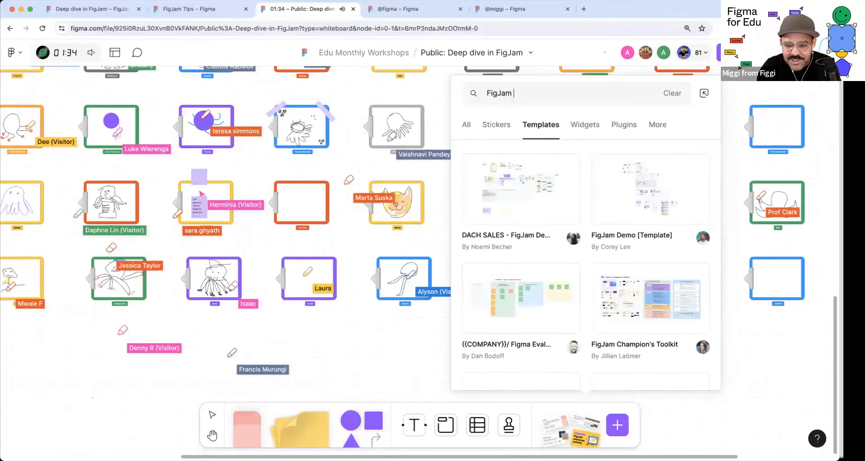
{"action": "type", "text": "and Draw"}
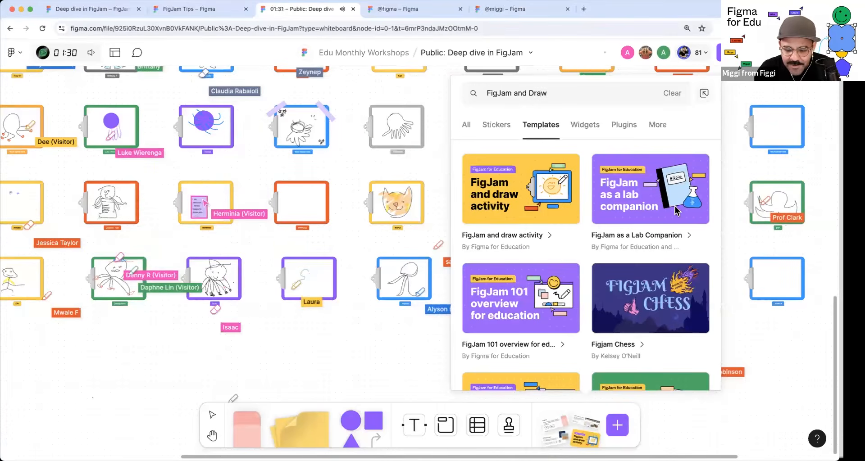
{"action": "left_click", "coordinate": [703, 93]}
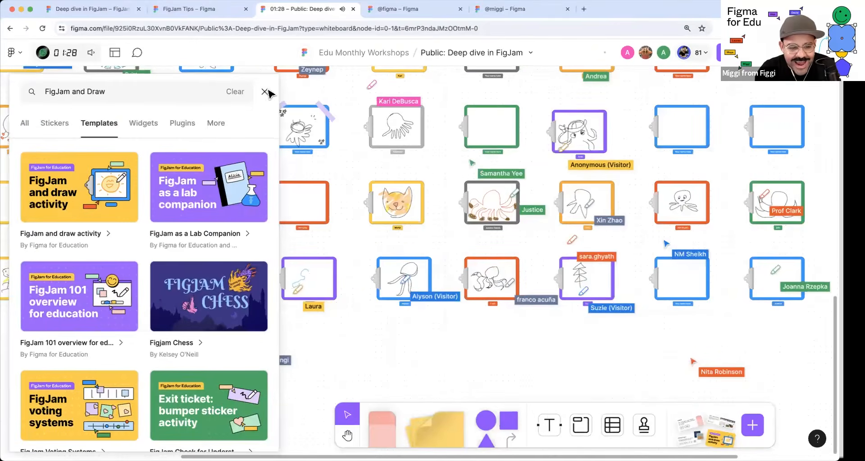
{"action": "left_click", "coordinate": [269, 88]}
- Examine the purple octopus drawing with the cap and the clipboards around it
{"action": "scroll", "coordinate": [352, 354], "scroll_direction": "down", "scroll_amount": 4}
{"action": "key", "text": "space"}
{"action": "left_click_drag", "start_coordinate": [396, 303], "coordinate": [414, 363]}
{"action": "left_click_drag", "start_coordinate": [435, 225], "coordinate": [419, 281]}
{"action": "left_click_drag", "start_coordinate": [554, 186], "coordinate": [433, 197]}
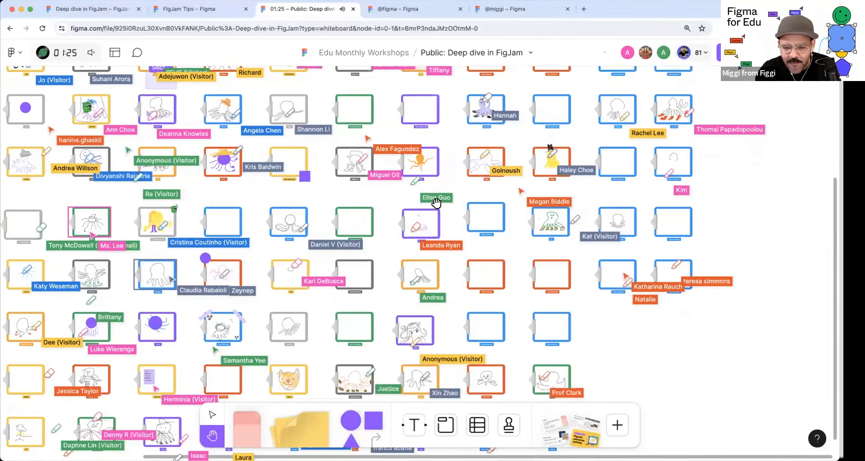
{"action": "scroll", "coordinate": [499, 119], "scroll_direction": "up", "scroll_amount": 6}
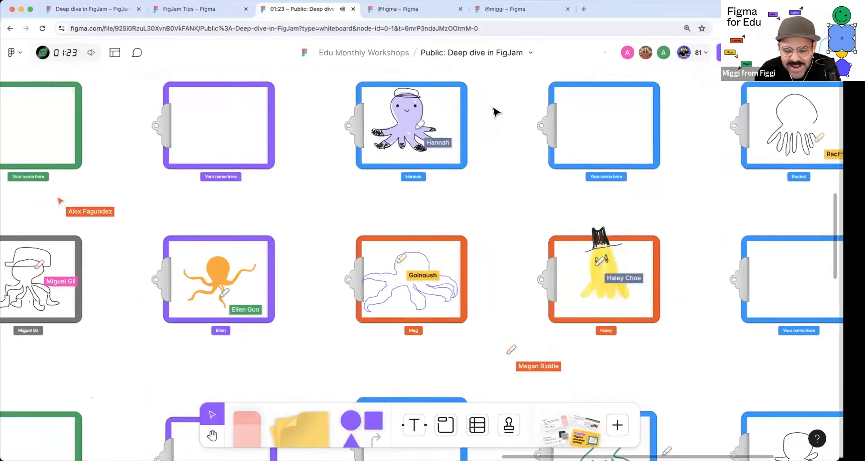
{"action": "left_click_drag", "start_coordinate": [493, 126], "coordinate": [498, 167]}
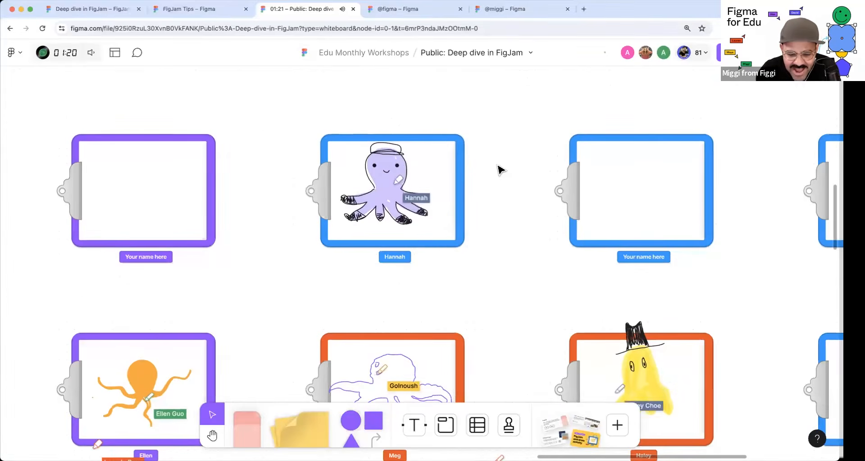
{"action": "scroll", "coordinate": [499, 170], "scroll_direction": "down", "scroll_amount": 2}
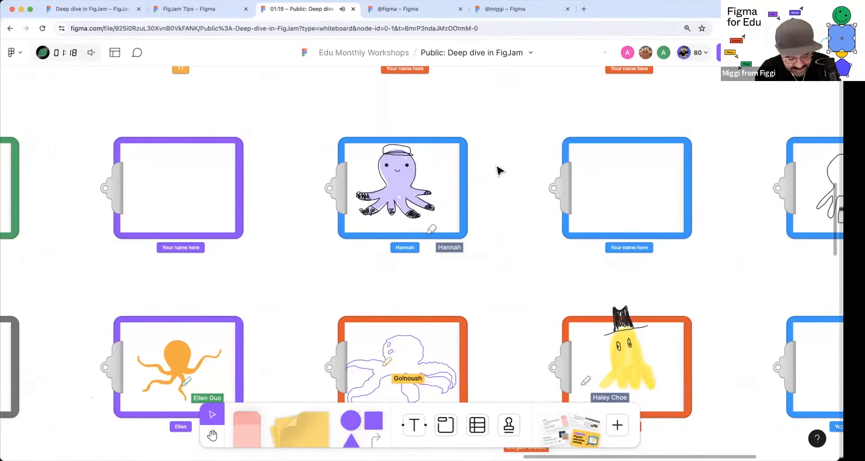
- Place star stamps around the clipboard frame of the purple octopus drawing
{"action": "key", "text": "e"}
{"action": "left_click", "coordinate": [542, 167]}
{"action": "left_click", "coordinate": [462, 145]}
{"action": "left_click", "coordinate": [450, 132]}
{"action": "left_click", "coordinate": [455, 131]}
{"action": "left_click", "coordinate": [479, 147]}
{"action": "left_click", "coordinate": [471, 166]}
{"action": "left_click", "coordinate": [465, 179]}
{"action": "left_click", "coordinate": [459, 171]}
{"action": "left_click", "coordinate": [469, 144]}
{"action": "left_click", "coordinate": [477, 134]}
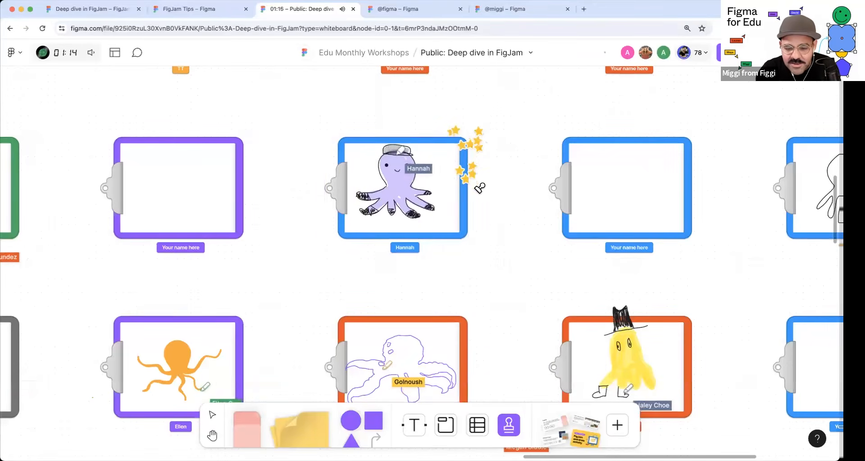
{"action": "left_click", "coordinate": [472, 200]}
{"action": "left_click", "coordinate": [470, 220]}
{"action": "left_click", "coordinate": [462, 244]}
{"action": "left_click", "coordinate": [400, 247]}
{"action": "left_click", "coordinate": [357, 244]}
{"action": "left_click", "coordinate": [347, 245]}
{"action": "left_click", "coordinate": [335, 234]}
{"action": "left_click", "coordinate": [336, 217]}
{"action": "left_click", "coordinate": [332, 181]}
{"action": "left_click", "coordinate": [325, 163]}
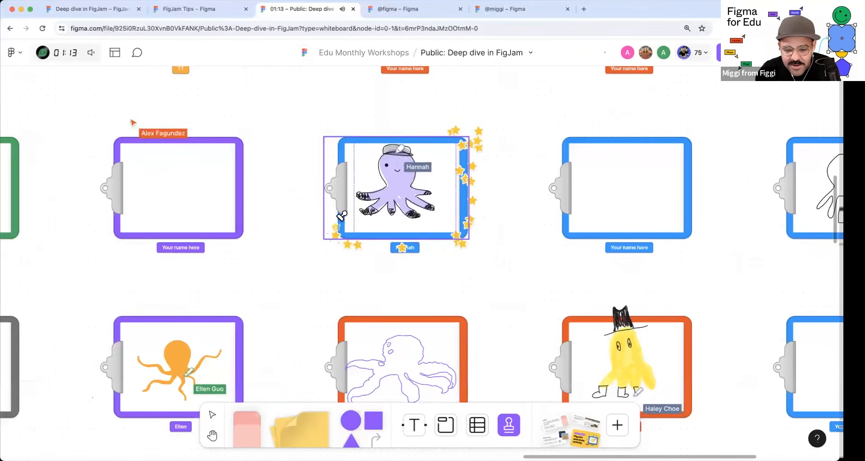
- Place star stamps along both sides of the clipboard with the yellow octopus in a black top hat
{"action": "scroll", "coordinate": [428, 275], "scroll_direction": "down", "scroll_amount": 3}
{"action": "left_click_drag", "start_coordinate": [520, 282], "coordinate": [567, 184]}
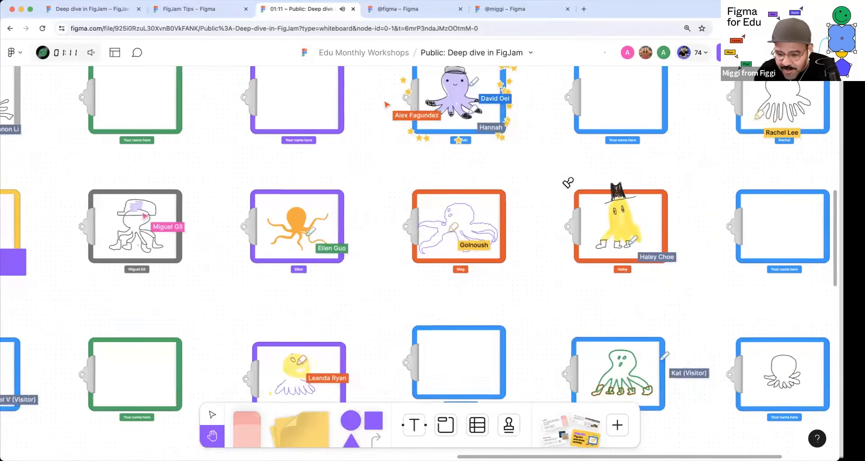
{"action": "left_click", "coordinate": [560, 202]}
{"action": "left_click", "coordinate": [568, 192]}
{"action": "left_click", "coordinate": [579, 185]}
{"action": "left_click", "coordinate": [561, 208]}
{"action": "left_click", "coordinate": [561, 249]}
{"action": "left_click", "coordinate": [567, 263]}
{"action": "left_click", "coordinate": [576, 271]}
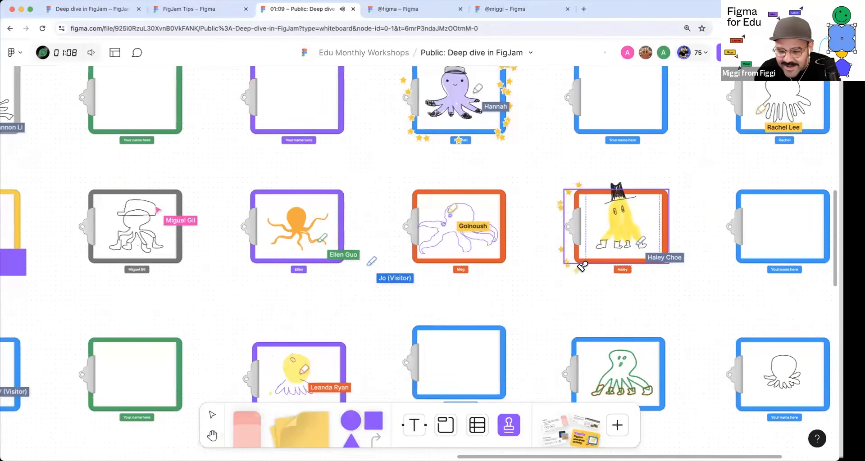
{"action": "left_click", "coordinate": [681, 208]}
{"action": "left_click", "coordinate": [673, 202]}
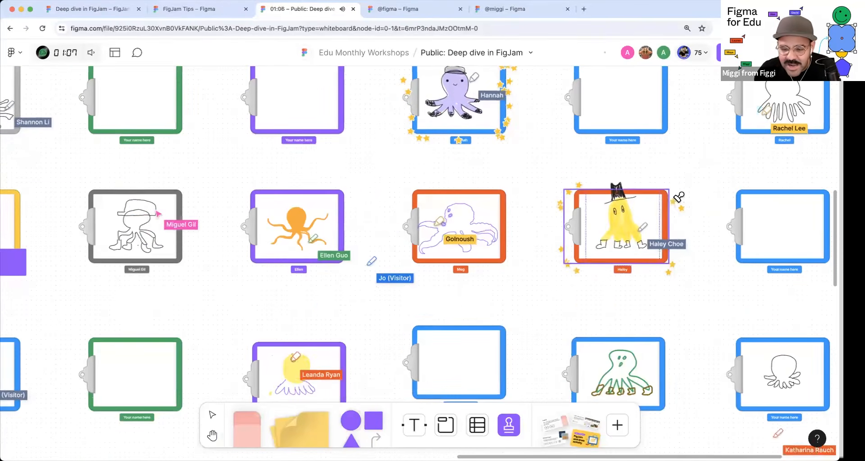
{"action": "left_click", "coordinate": [680, 245]}
{"action": "left_click", "coordinate": [672, 264]}
{"action": "left_click", "coordinate": [676, 278]}
{"action": "key", "text": "Escape"}
- Examine the orange octopus drawing and the neighbouring drawings in the same clipboard row
{"action": "left_click_drag", "start_coordinate": [604, 295], "coordinate": [649, 215]}
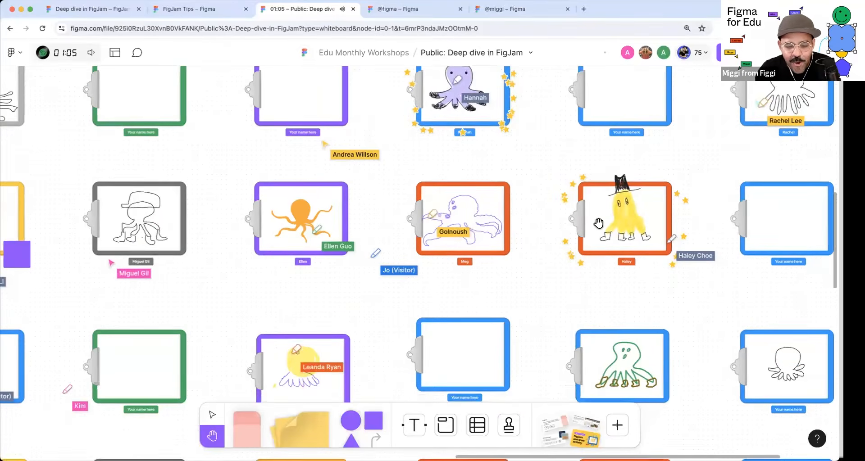
{"action": "scroll", "coordinate": [301, 174], "scroll_direction": "up", "scroll_amount": 5}
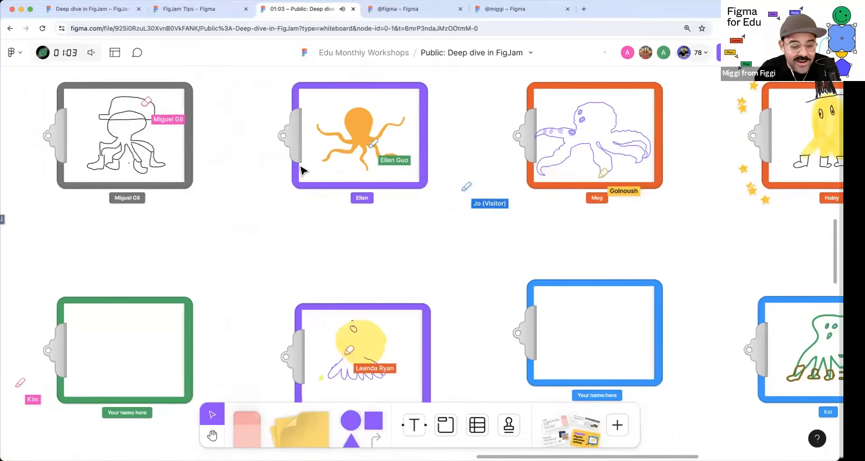
{"action": "scroll", "coordinate": [318, 159], "scroll_direction": "up", "scroll_amount": 3}
{"action": "left_click_drag", "start_coordinate": [267, 164], "coordinate": [281, 240]}
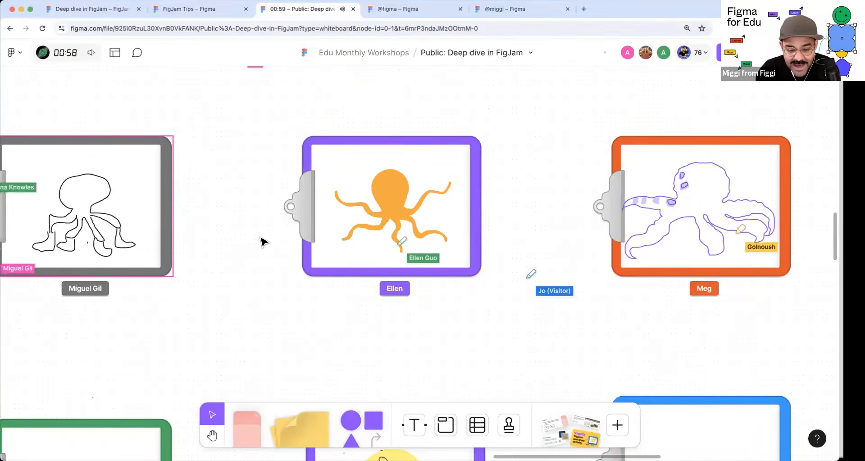
{"action": "scroll", "coordinate": [263, 241], "scroll_direction": "down", "scroll_amount": 2}
{"action": "scroll", "coordinate": [263, 241], "scroll_direction": "down", "scroll_amount": 2}
{"action": "scroll", "coordinate": [257, 281], "scroll_direction": "down", "scroll_amount": 2}
{"action": "left_click_drag", "start_coordinate": [226, 289], "coordinate": [342, 243]}
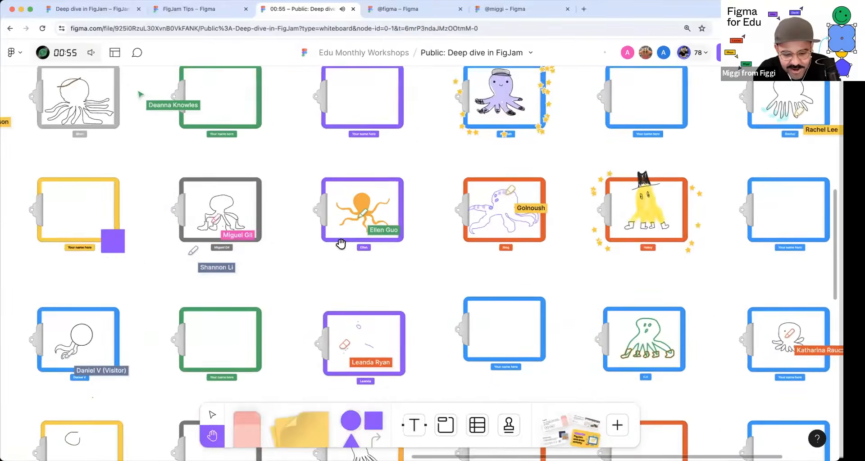
- Examine the yellow octopus drawing with purple boots and the clipboards around it
{"action": "scroll", "coordinate": [342, 243], "scroll_direction": "down", "scroll_amount": 2}
{"action": "left_click_drag", "start_coordinate": [229, 240], "coordinate": [364, 217]}
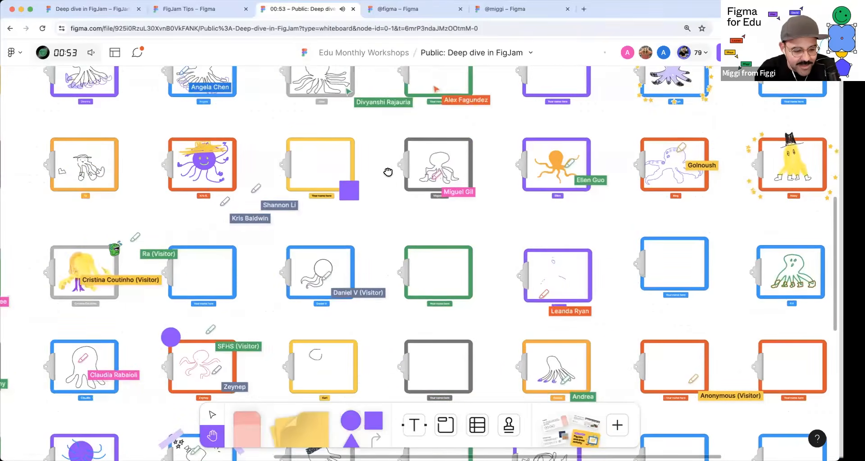
{"action": "left_click_drag", "start_coordinate": [303, 225], "coordinate": [388, 174]}
{"action": "scroll", "coordinate": [101, 239], "scroll_direction": "up", "scroll_amount": 1}
{"action": "scroll", "coordinate": [101, 238], "scroll_direction": "up", "scroll_amount": 2}
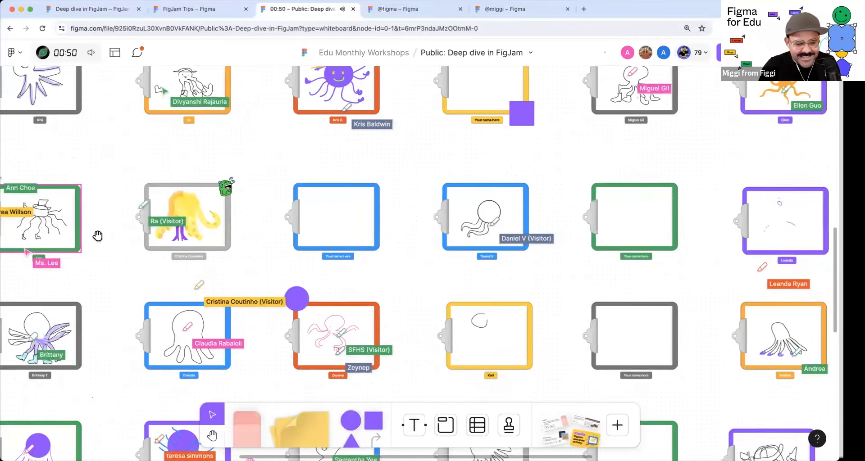
{"action": "left_click_drag", "start_coordinate": [103, 245], "coordinate": [162, 238]}
{"action": "scroll", "coordinate": [187, 232], "scroll_direction": "up", "scroll_amount": 5}
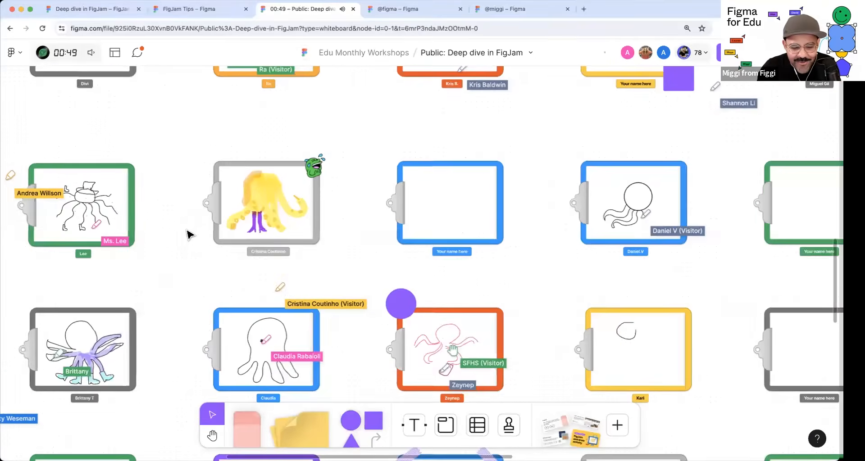
{"action": "scroll", "coordinate": [243, 225], "scroll_direction": "up", "scroll_amount": 2}
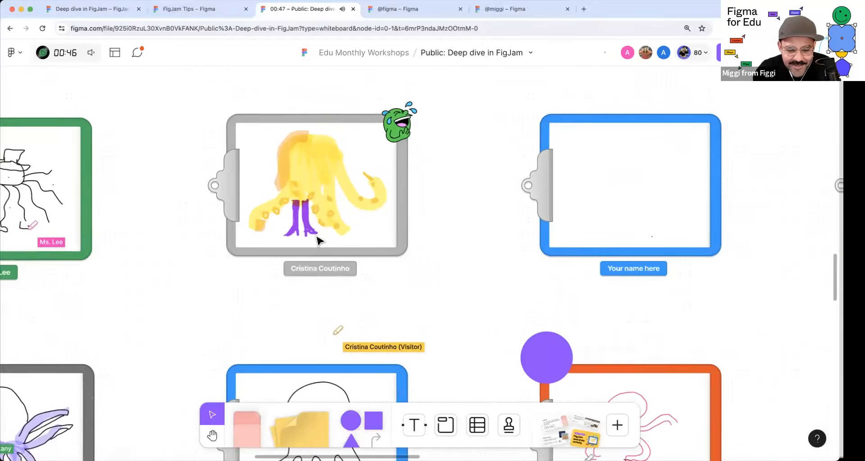
{"action": "scroll", "coordinate": [440, 237], "scroll_direction": "down", "scroll_amount": 3}
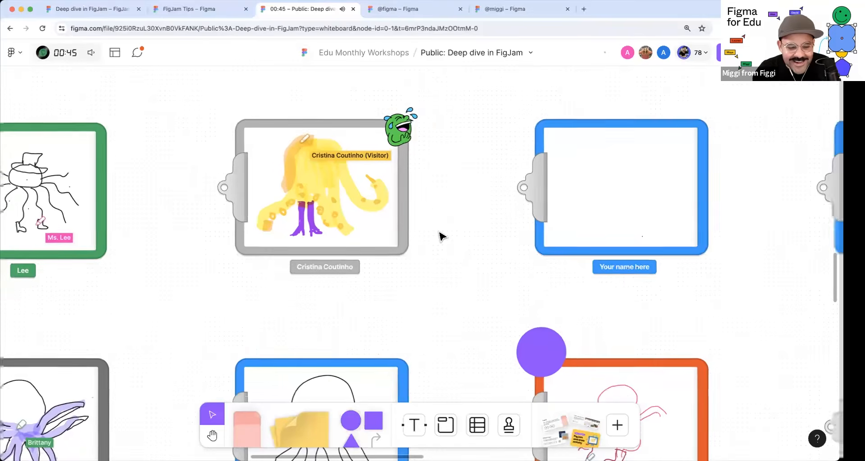
{"action": "scroll", "coordinate": [441, 237], "scroll_direction": "down", "scroll_amount": 3}
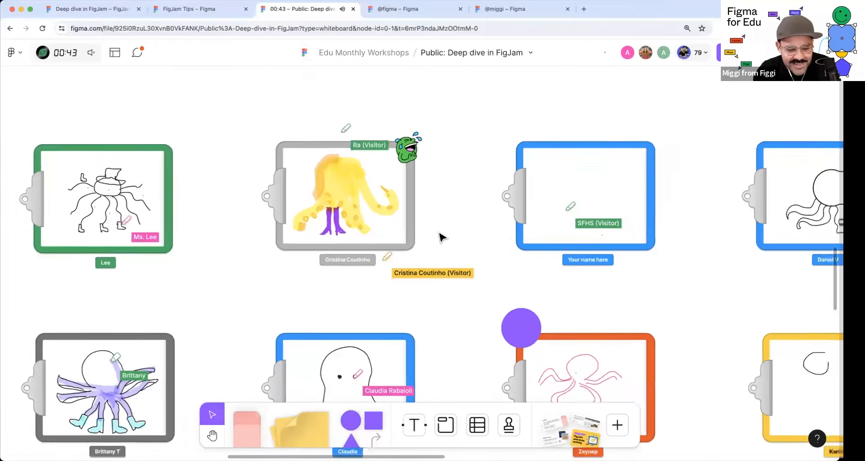
- Place star stamps along the top and upper sides of the green clipboard with the top-hatted octopus in boots
{"action": "key", "text": "space"}
{"action": "left_click_drag", "start_coordinate": [272, 298], "coordinate": [409, 225]}
{"action": "scroll", "coordinate": [232, 140], "scroll_direction": "up", "scroll_amount": 3}
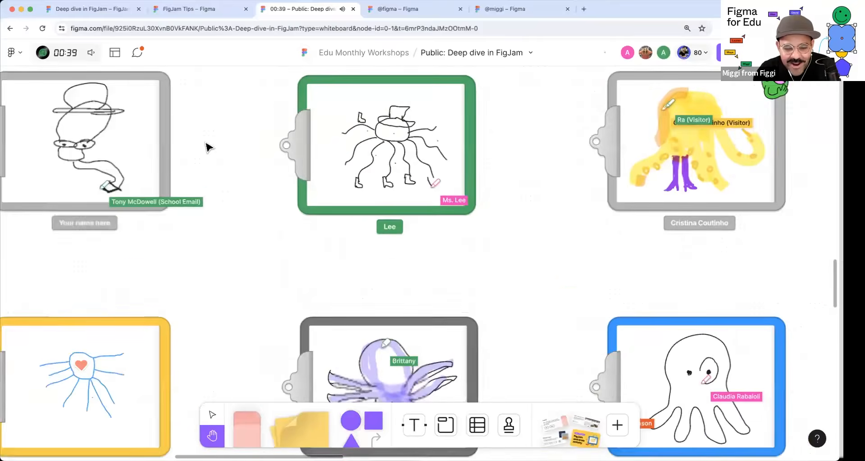
{"action": "scroll", "coordinate": [211, 143], "scroll_direction": "up", "scroll_amount": 5}
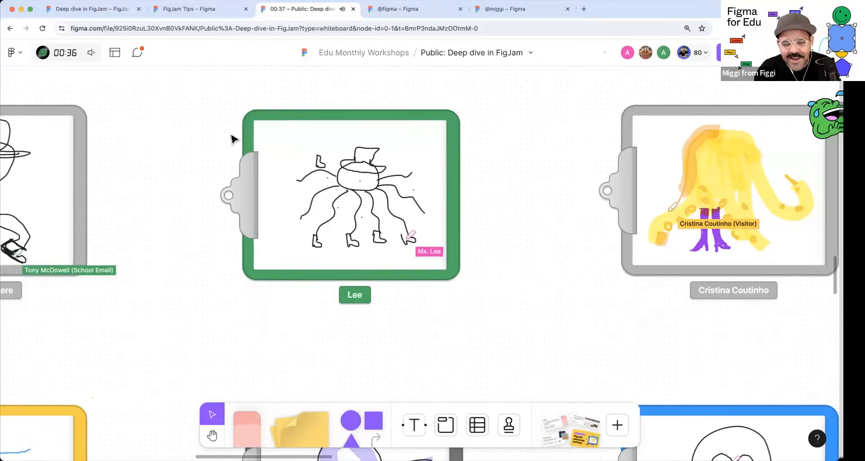
{"action": "key", "text": "e"}
{"action": "left_click", "coordinate": [278, 131]}
{"action": "left_click", "coordinate": [274, 111]}
{"action": "left_click", "coordinate": [220, 155]}
{"action": "left_click", "coordinate": [229, 144]}
{"action": "left_click", "coordinate": [252, 122]}
{"action": "left_click", "coordinate": [251, 107]}
{"action": "left_click", "coordinate": [383, 105]}
{"action": "left_click", "coordinate": [457, 106]}
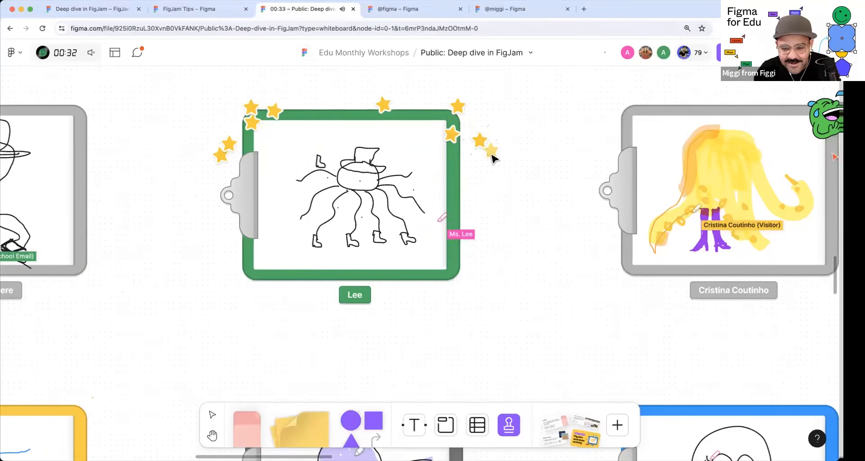
- Survey the participants' drawings across the lower, middle and upper rows of the clipboard grid
{"action": "key", "text": "h"}
{"action": "scroll", "coordinate": [511, 187], "scroll_direction": "down", "scroll_amount": 10}
{"action": "left_click_drag", "start_coordinate": [413, 318], "coordinate": [247, 300]}
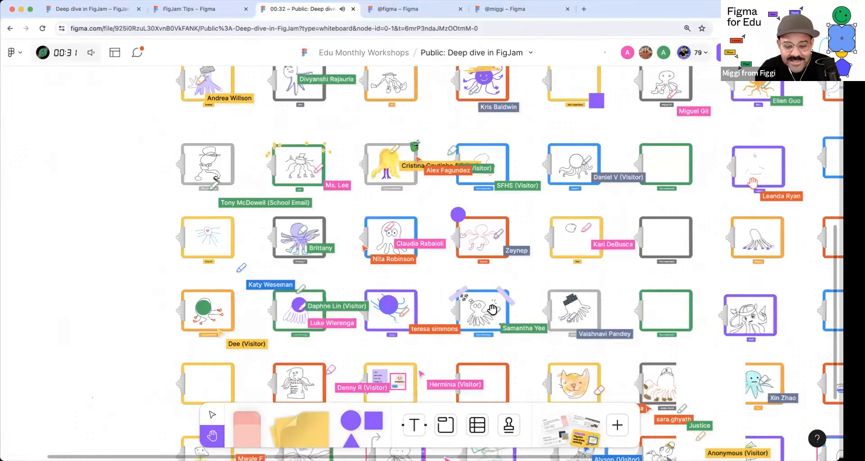
{"action": "left_click_drag", "start_coordinate": [492, 310], "coordinate": [297, 259]}
{"action": "left_click_drag", "start_coordinate": [486, 289], "coordinate": [375, 268]}
{"action": "left_click_drag", "start_coordinate": [436, 274], "coordinate": [306, 236]}
{"action": "left_click_drag", "start_coordinate": [465, 316], "coordinate": [381, 276]}
{"action": "scroll", "coordinate": [381, 276], "scroll_direction": "down", "scroll_amount": 4}
{"action": "left_click_drag", "start_coordinate": [478, 198], "coordinate": [527, 280]}
{"action": "left_click_drag", "start_coordinate": [433, 175], "coordinate": [519, 269]}
{"action": "key", "text": "v"}
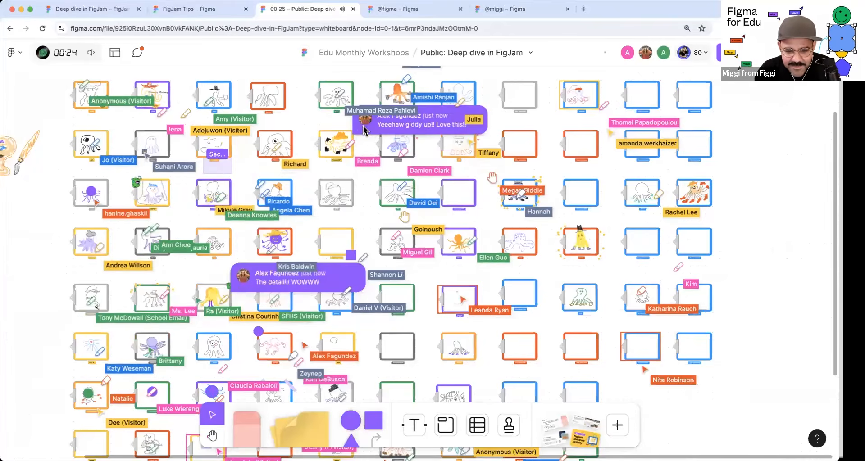
{"action": "scroll", "coordinate": [322, 130], "scroll_direction": "up", "scroll_amount": 5}
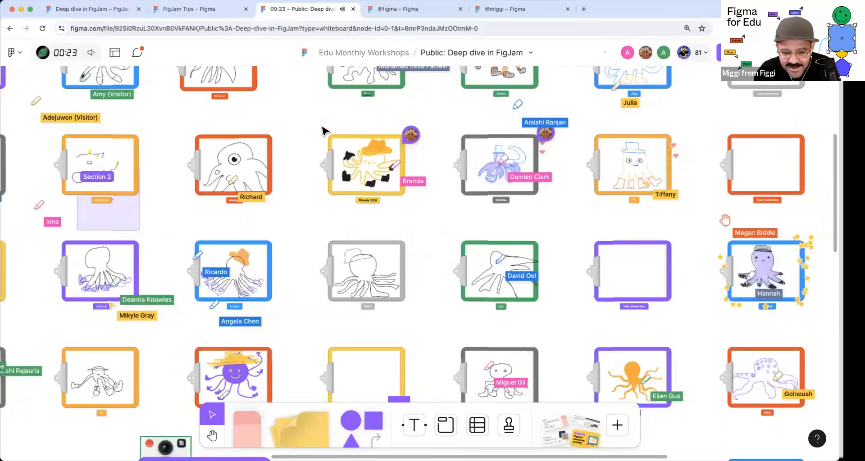
{"action": "scroll", "coordinate": [323, 139], "scroll_direction": "down", "scroll_amount": 5}
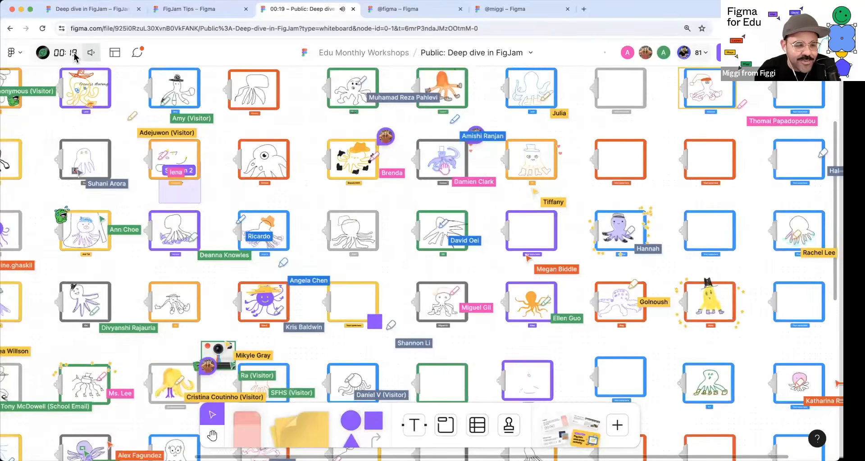
- Add 1 minute to the running activity timer and close the timer controls
{"action": "left_click", "coordinate": [74, 53]}
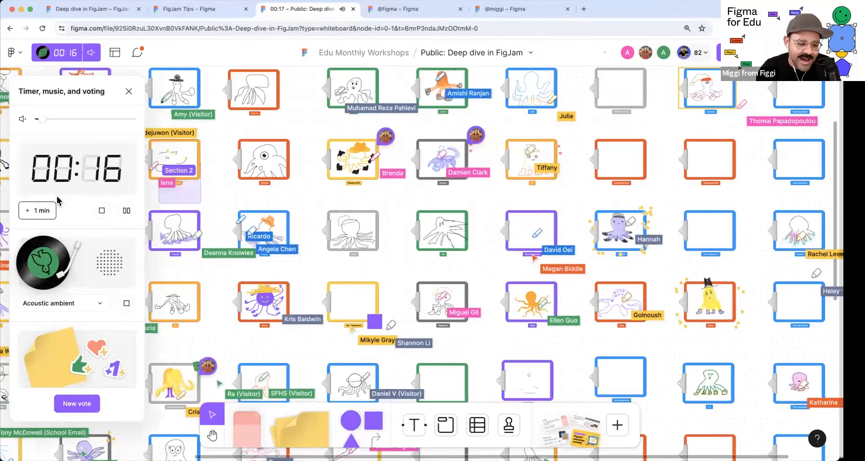
{"action": "left_click", "coordinate": [37, 210]}
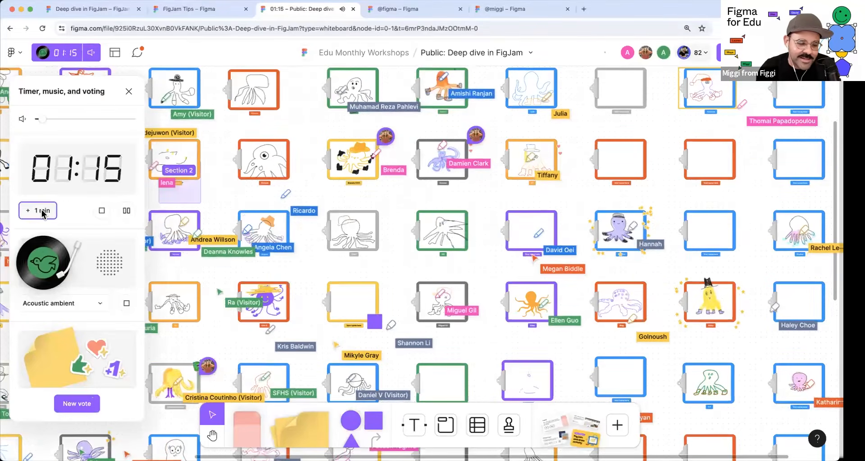
{"action": "left_click", "coordinate": [129, 91]}
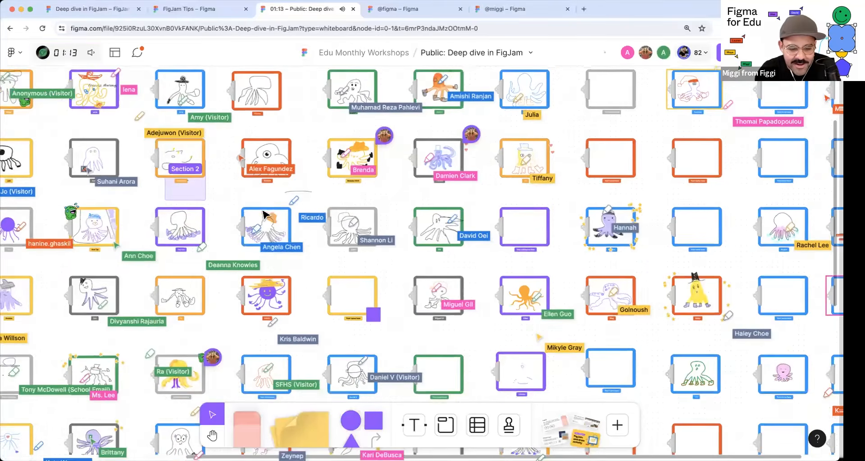
- Examine the large one-eyed octopus in the orange-red clipboard and check the bottom rows of the grid
{"action": "scroll", "coordinate": [256, 186], "scroll_direction": "up", "scroll_amount": 5}
{"action": "scroll", "coordinate": [256, 185], "scroll_direction": "down", "scroll_amount": 3}
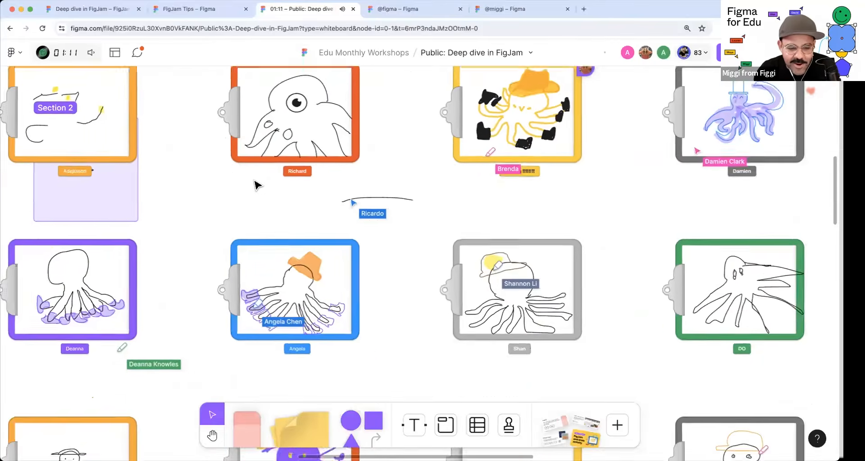
{"action": "scroll", "coordinate": [281, 135], "scroll_direction": "up", "scroll_amount": 5}
{"action": "scroll", "coordinate": [281, 133], "scroll_direction": "up", "scroll_amount": 2}
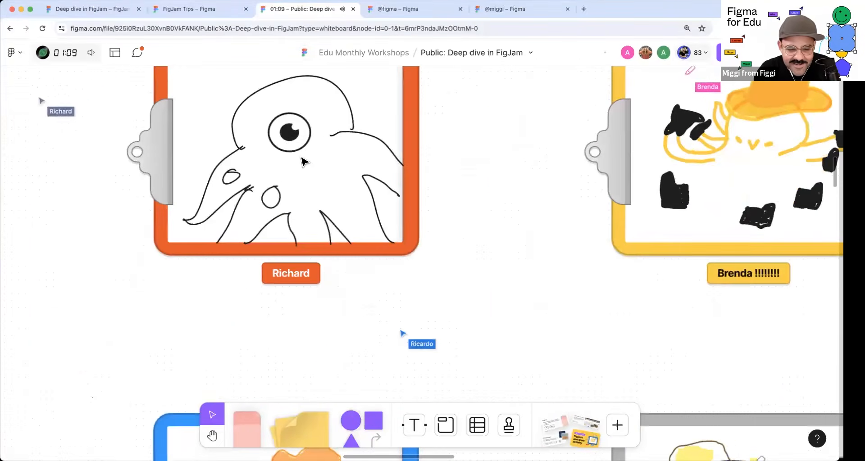
{"action": "scroll", "coordinate": [337, 171], "scroll_direction": "down", "scroll_amount": 8}
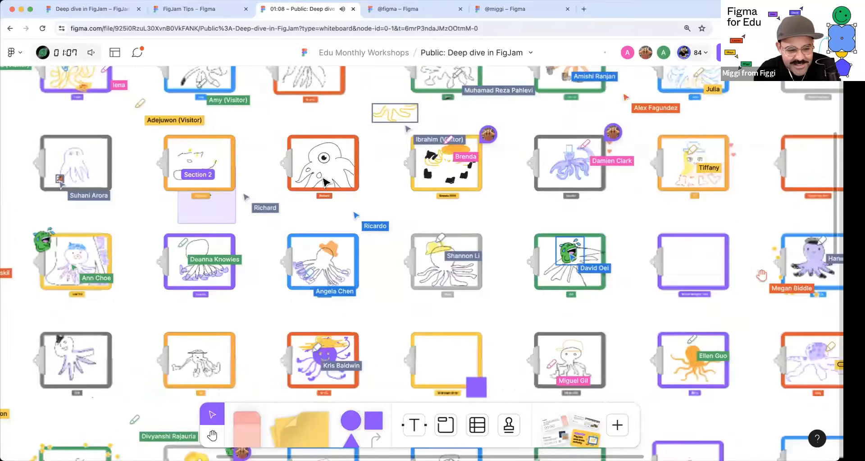
{"action": "key", "text": "space"}
{"action": "left_click_drag", "start_coordinate": [91, 359], "coordinate": [79, 273]}
{"action": "scroll", "coordinate": [270, 321], "scroll_direction": "down", "scroll_amount": 4}
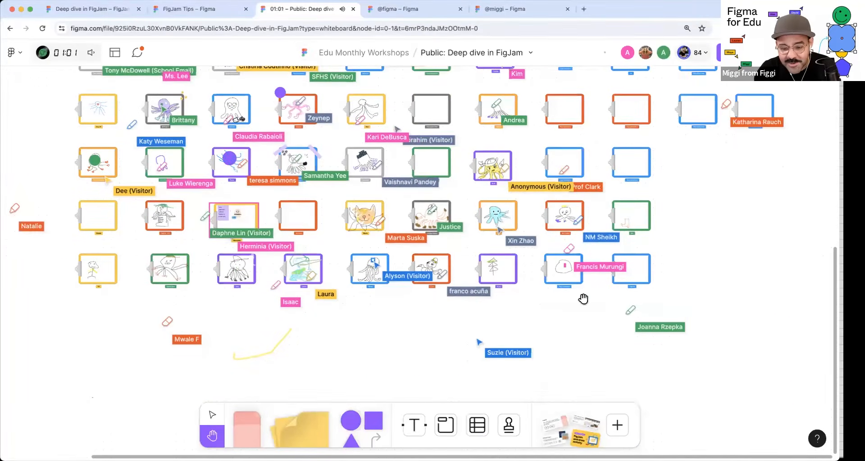
{"action": "scroll", "coordinate": [582, 299], "scroll_direction": "up", "scroll_amount": 8}
{"action": "scroll", "coordinate": [583, 298], "scroll_direction": "right", "scroll_amount": 7}
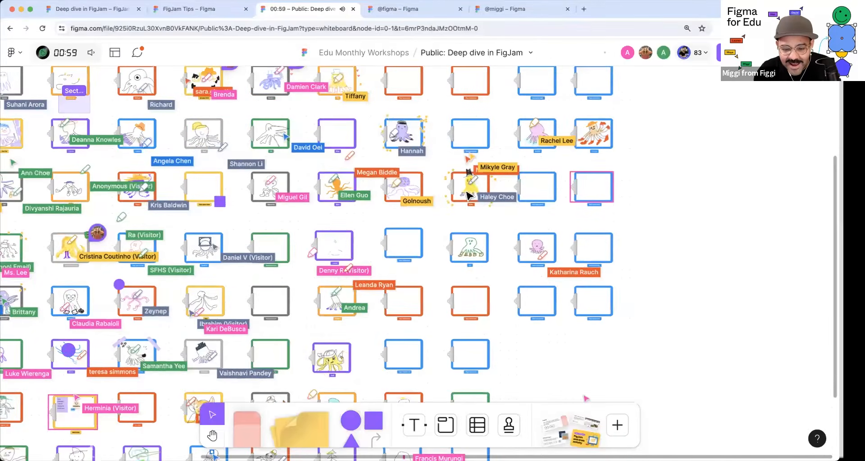
- Review the drawings in the top clipboard rows from the right end of the grid to the left end
{"action": "scroll", "coordinate": [470, 196], "scroll_direction": "up", "scroll_amount": 8}
{"action": "key", "text": "space"}
{"action": "left_click_drag", "start_coordinate": [548, 220], "coordinate": [552, 234]}
{"action": "scroll", "coordinate": [552, 235], "scroll_direction": "up", "scroll_amount": 10}
{"action": "scroll", "coordinate": [552, 235], "scroll_direction": "right", "scroll_amount": 3}
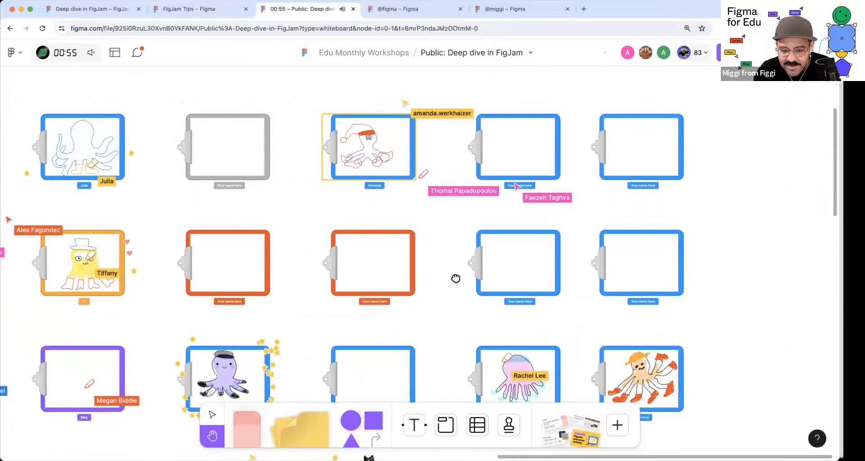
{"action": "scroll", "coordinate": [657, 249], "scroll_direction": "left", "scroll_amount": 20}
{"action": "scroll", "coordinate": [657, 249], "scroll_direction": "down", "scroll_amount": 1}
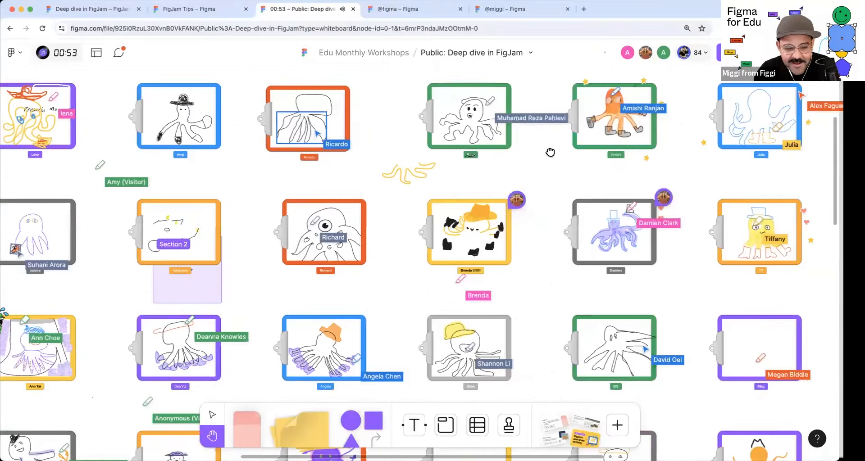
{"action": "scroll", "coordinate": [550, 152], "scroll_direction": "left", "scroll_amount": 13}
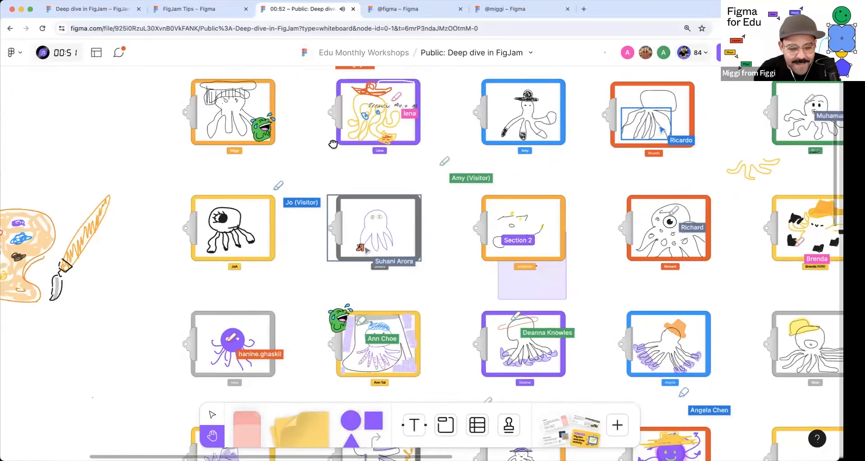
- Examine the drawings in the two bottom clipboard rows, including the cat-faced octopus and the octopus in a cap
{"action": "scroll", "coordinate": [333, 144], "scroll_direction": "down", "scroll_amount": 13}
{"action": "scroll", "coordinate": [293, 130], "scroll_direction": "down", "scroll_amount": 18}
{"action": "scroll", "coordinate": [251, 297], "scroll_direction": "right", "scroll_amount": 3}
{"action": "scroll", "coordinate": [237, 292], "scroll_direction": "down", "scroll_amount": 8}
{"action": "scroll", "coordinate": [270, 342], "scroll_direction": "right", "scroll_amount": 9}
{"action": "scroll", "coordinate": [446, 316], "scroll_direction": "right", "scroll_amount": 2}
{"action": "scroll", "coordinate": [431, 340], "scroll_direction": "right", "scroll_amount": 6}
{"action": "scroll", "coordinate": [387, 270], "scroll_direction": "up", "scroll_amount": 2}
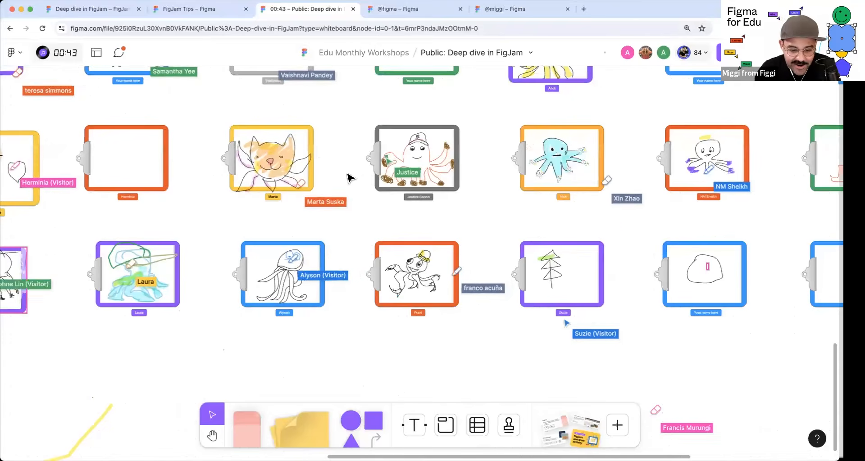
{"action": "scroll", "coordinate": [347, 130], "scroll_direction": "up", "scroll_amount": 1}
- Examine the yellow octopus in the purple clipboard and the round-headed octopus with a cap in the middle rows
{"action": "key", "text": "space"}
{"action": "left_click_drag", "start_coordinate": [347, 129], "coordinate": [311, 186]}
{"action": "left_click_drag", "start_coordinate": [491, 189], "coordinate": [446, 259]}
{"action": "left_click_drag", "start_coordinate": [567, 249], "coordinate": [502, 308]}
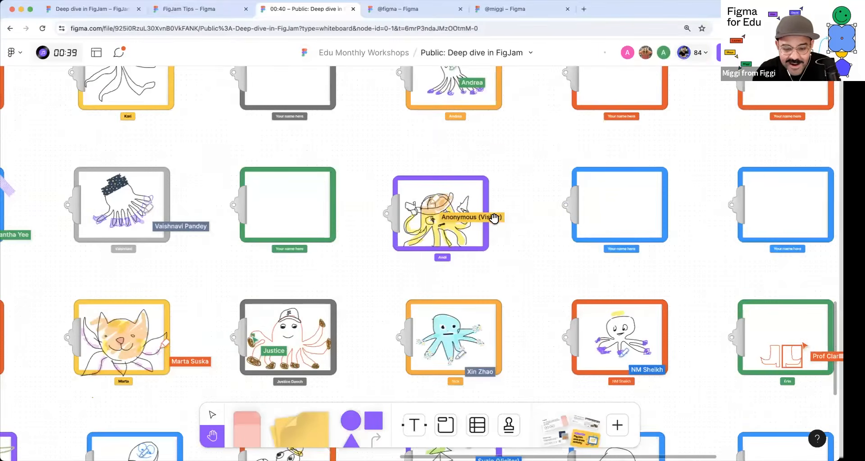
{"action": "left_click_drag", "start_coordinate": [495, 219], "coordinate": [441, 376]}
{"action": "mouse_move", "coordinate": [521, 169]}
{"action": "left_mouse_down"}
{"action": "mouse_move", "coordinate": [496, 296]}
{"action": "mouse_move", "coordinate": [546, 283]}
{"action": "mouse_move", "coordinate": [590, 307]}
{"action": "left_mouse_up"}
{"action": "left_click_drag", "start_coordinate": [280, 298], "coordinate": [378, 317]}
{"action": "left_click_drag", "start_coordinate": [276, 307], "coordinate": [357, 307]}
{"action": "scroll", "coordinate": [298, 310], "scroll_direction": "up", "scroll_amount": 4}
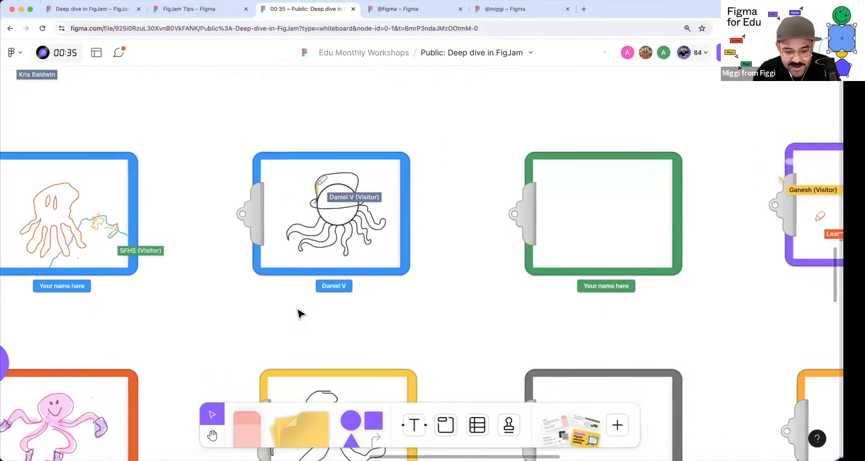
{"action": "scroll", "coordinate": [298, 311], "scroll_direction": "down", "scroll_amount": 5}
{"action": "left_click_drag", "start_coordinate": [378, 356], "coordinate": [402, 368]}
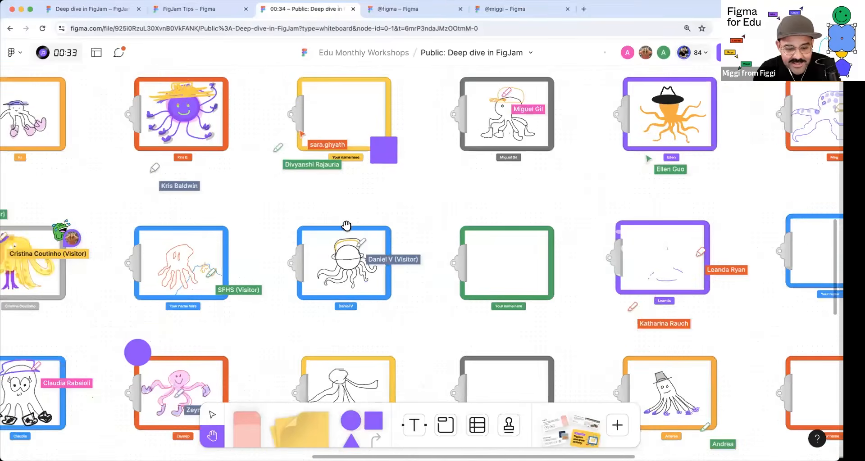
{"action": "left_click_drag", "start_coordinate": [236, 214], "coordinate": [351, 260]}
{"action": "scroll", "coordinate": [355, 264], "scroll_direction": "down", "scroll_amount": 5}
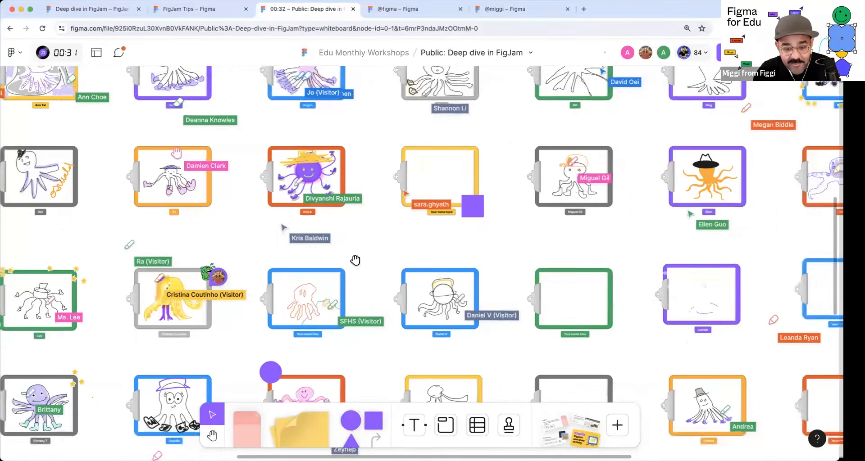
- Review the row with the orange octopus in a black hat and the yellow octopus in a top hat
{"action": "left_click_drag", "start_coordinate": [479, 253], "coordinate": [433, 253]}
{"action": "left_click_drag", "start_coordinate": [511, 242], "coordinate": [463, 247]}
{"action": "scroll", "coordinate": [502, 255], "scroll_direction": "up", "scroll_amount": 5}
{"action": "left_click_drag", "start_coordinate": [406, 258], "coordinate": [427, 268]}
{"action": "scroll", "coordinate": [419, 268], "scroll_direction": "right", "scroll_amount": 10}
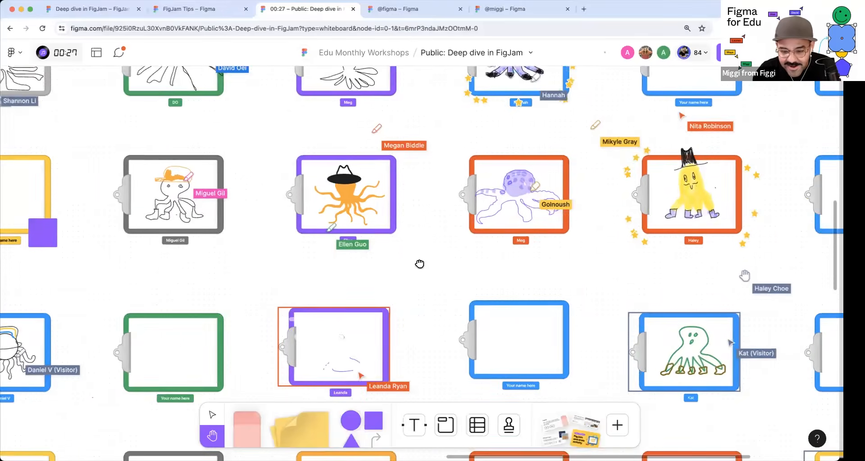
{"action": "scroll", "coordinate": [396, 259], "scroll_direction": "right", "scroll_amount": 3}
{"action": "scroll", "coordinate": [382, 232], "scroll_direction": "up", "scroll_amount": 3}
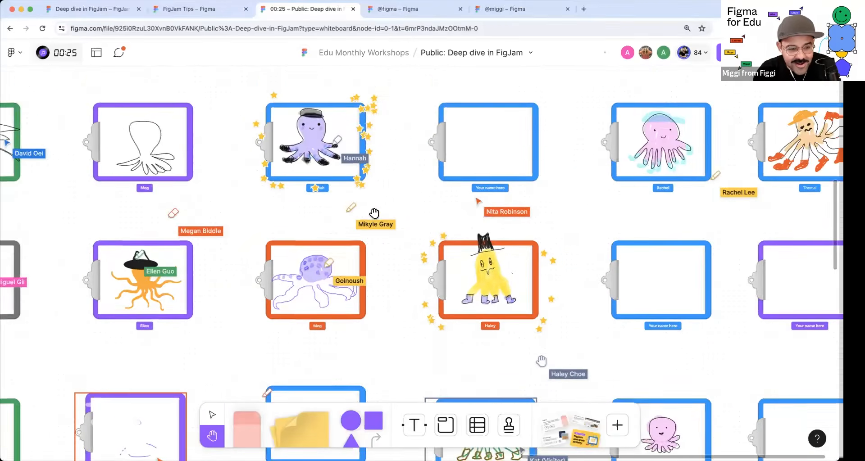
{"action": "key", "text": "v"}
{"action": "scroll", "coordinate": [178, 105], "scroll_direction": "down", "scroll_amount": 3}
- Recheck the drawings in the upper clipboard rows, moving across to the left end of the grid
{"action": "left_click_drag", "start_coordinate": [119, 80], "coordinate": [264, 155]}
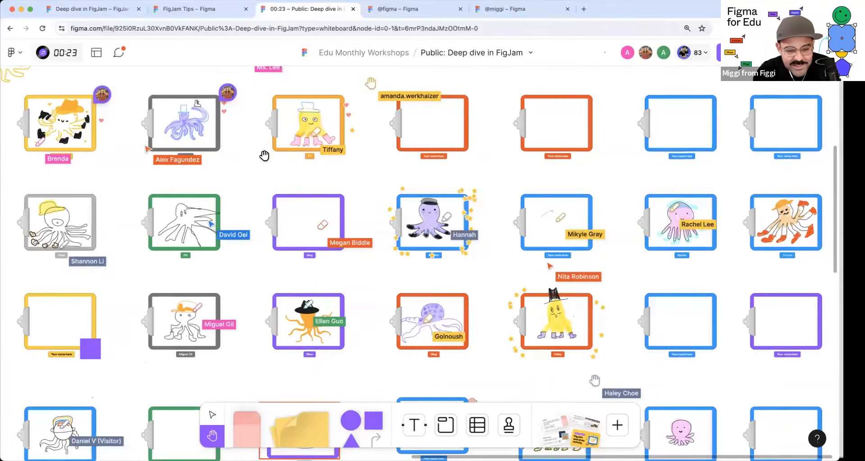
{"action": "left_click_drag", "start_coordinate": [260, 189], "coordinate": [280, 235]}
{"action": "scroll", "coordinate": [280, 234], "scroll_direction": "up", "scroll_amount": 5}
{"action": "scroll", "coordinate": [279, 234], "scroll_direction": "left", "scroll_amount": 5}
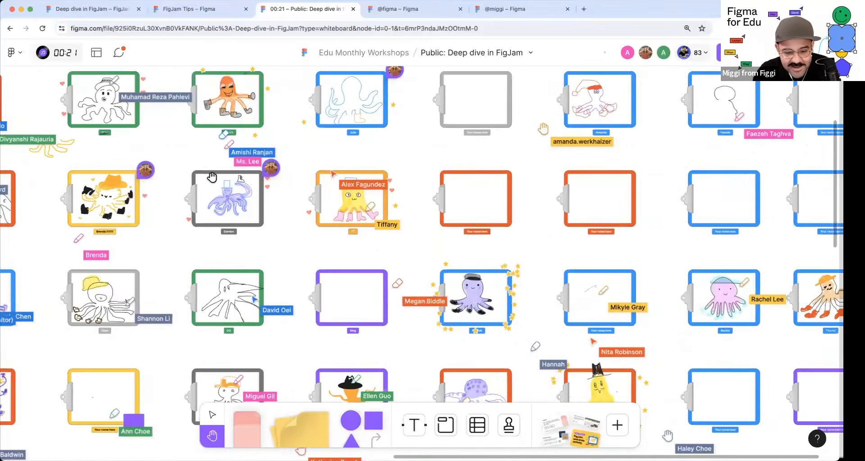
{"action": "scroll", "coordinate": [308, 205], "scroll_direction": "left", "scroll_amount": 10}
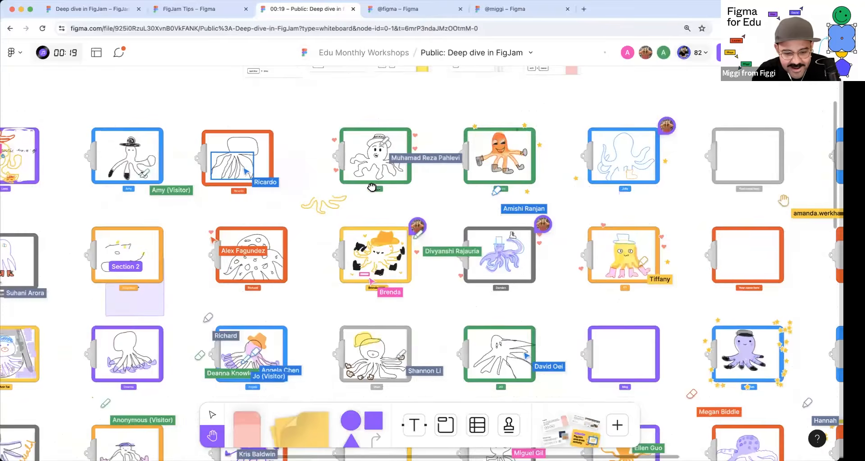
{"action": "scroll", "coordinate": [232, 161], "scroll_direction": "down", "scroll_amount": 3}
{"action": "scroll", "coordinate": [319, 145], "scroll_direction": "left", "scroll_amount": 5}
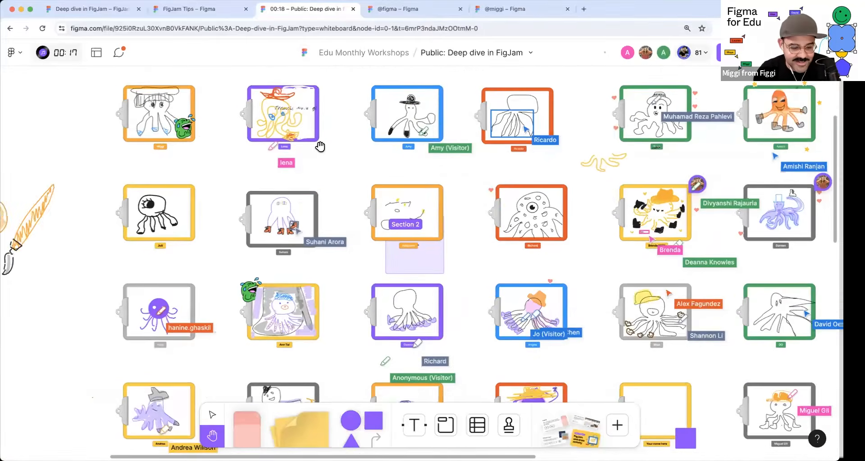
- Review the drawings across the lower rows of the clipboard grid, including the turquoise octopus and its neighbours
{"action": "scroll", "coordinate": [314, 219], "scroll_direction": "down", "scroll_amount": 7}
{"action": "scroll", "coordinate": [313, 220], "scroll_direction": "right", "scroll_amount": 3}
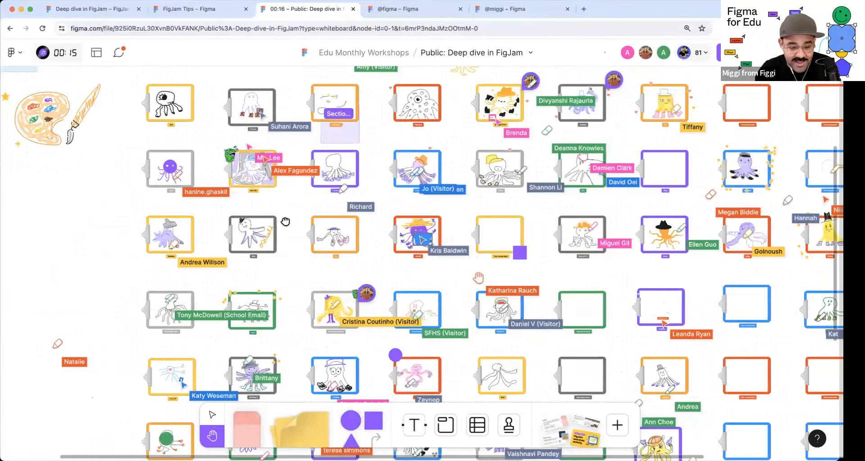
{"action": "scroll", "coordinate": [236, 246], "scroll_direction": "down", "scroll_amount": 3}
{"action": "scroll", "coordinate": [236, 247], "scroll_direction": "right", "scroll_amount": 2}
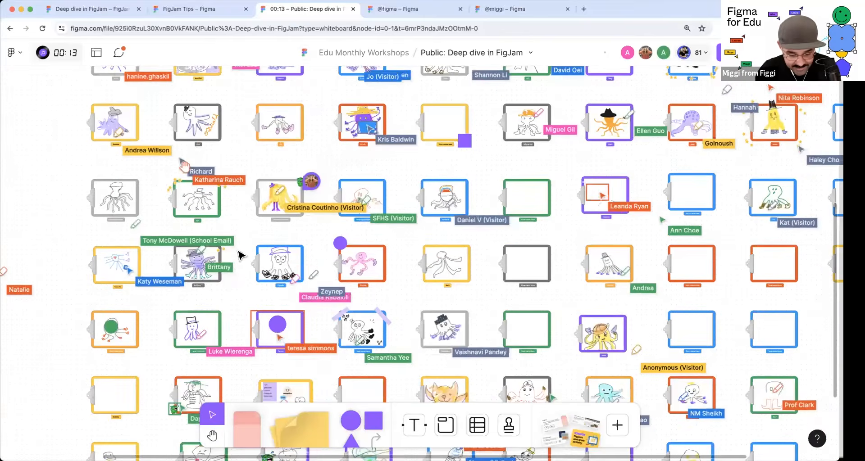
{"action": "scroll", "coordinate": [330, 313], "scroll_direction": "down", "scroll_amount": 7}
{"action": "scroll", "coordinate": [330, 312], "scroll_direction": "right", "scroll_amount": 10}
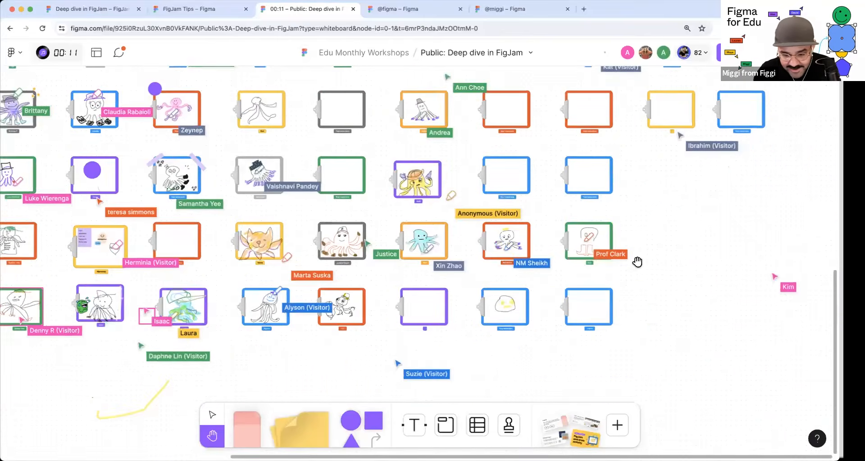
{"action": "scroll", "coordinate": [395, 297], "scroll_direction": "up", "scroll_amount": 5, "text": "ctrl"}
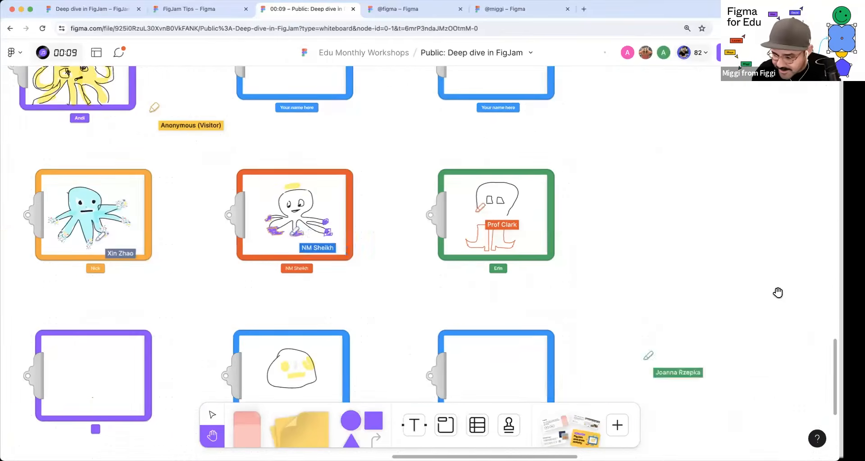
{"action": "scroll", "coordinate": [630, 356], "scroll_direction": "up", "scroll_amount": 5}
{"action": "scroll", "coordinate": [621, 352], "scroll_direction": "right", "scroll_amount": 3}
{"action": "scroll", "coordinate": [628, 323], "scroll_direction": "down", "scroll_amount": 2, "text": "ctrl"}
{"action": "scroll", "coordinate": [631, 322], "scroll_direction": "down", "scroll_amount": 7, "text": "ctrl"}
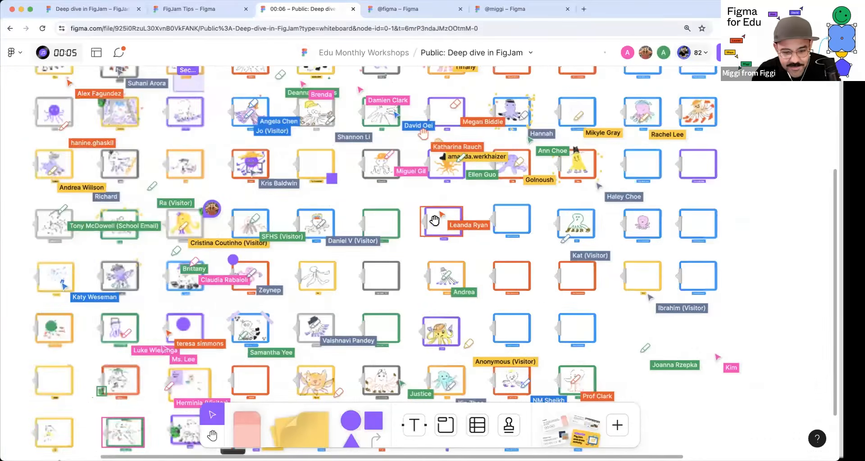
{"action": "key", "text": "h"}
{"action": "left_click_drag", "start_coordinate": [359, 211], "coordinate": [412, 239]}
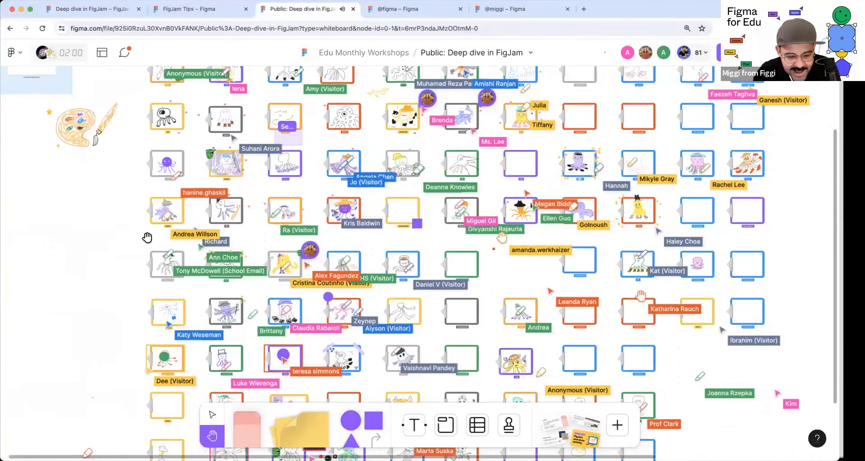
- Examine the purple octopus with a cane, the octopus in a purple hat and the pink octopus nearby
{"action": "scroll", "coordinate": [257, 256], "scroll_direction": "down", "scroll_amount": 2}
{"action": "scroll", "coordinate": [260, 262], "scroll_direction": "up", "scroll_amount": 1, "text": "ctrl"}
{"action": "scroll", "coordinate": [260, 262], "scroll_direction": "up", "scroll_amount": 6, "text": "ctrl"}
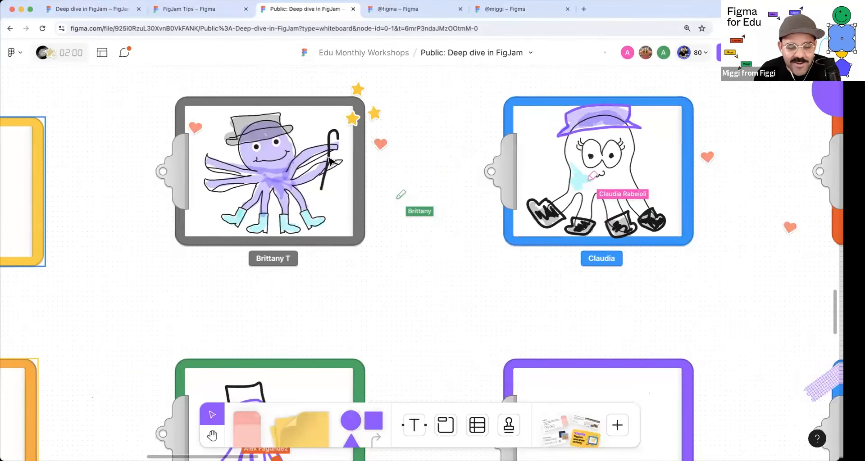
{"action": "scroll", "coordinate": [363, 235], "scroll_direction": "down", "scroll_amount": 6, "text": "ctrl"}
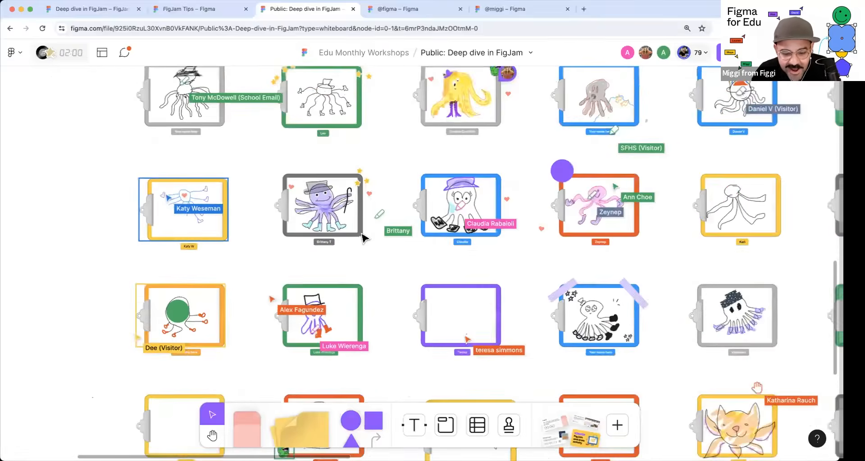
{"action": "scroll", "coordinate": [363, 237], "scroll_direction": "down", "scroll_amount": 4, "text": "ctrl"}
{"action": "scroll", "coordinate": [369, 245], "scroll_direction": "down", "scroll_amount": 2, "text": "ctrl"}
{"action": "key", "text": "h"}
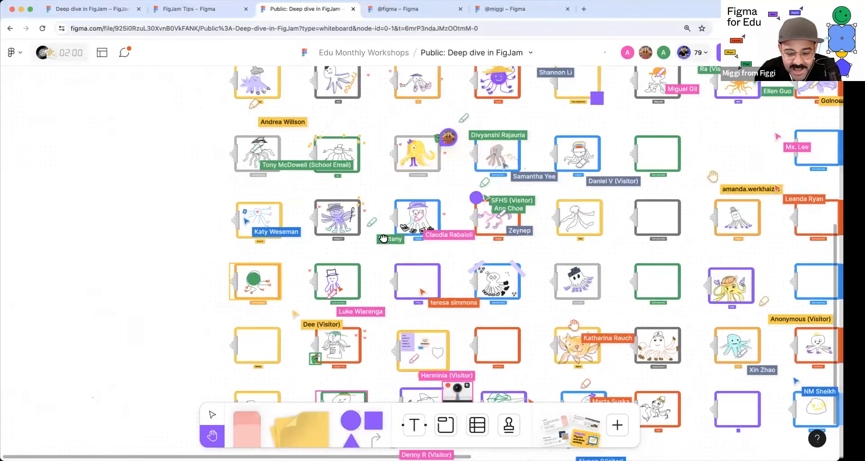
{"action": "left_click_drag", "start_coordinate": [721, 260], "coordinate": [459, 228]}
{"action": "key", "text": "v"}
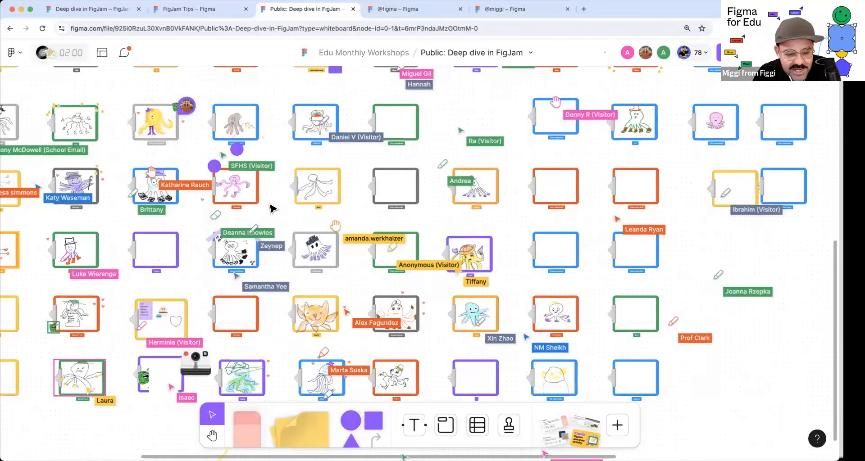
{"action": "scroll", "coordinate": [276, 209], "scroll_direction": "up", "scroll_amount": 3}
{"action": "scroll", "coordinate": [275, 211], "scroll_direction": "up", "scroll_amount": 5}
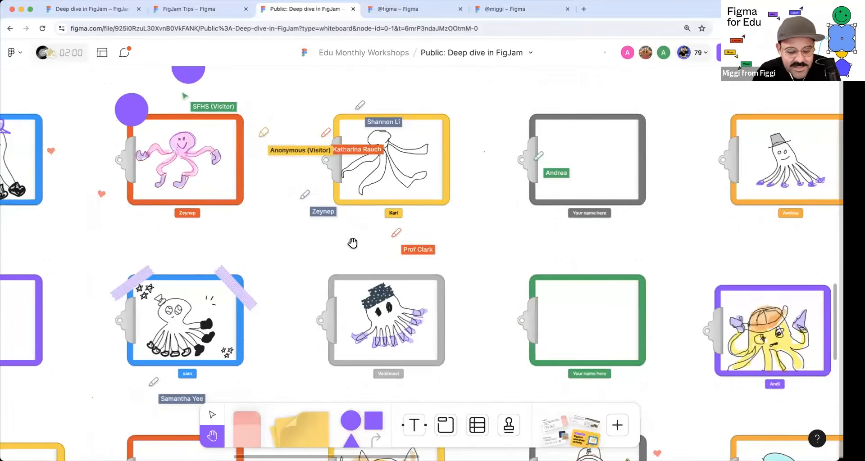
- Place star stamps on the clipboards of the patterned-hat octopus, the plain outlined octopus and the grey-hatted octopus
{"action": "key", "text": "e"}
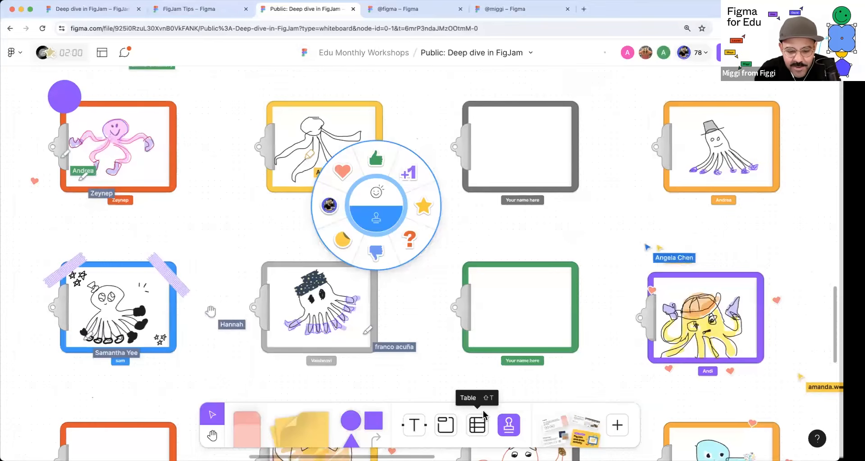
{"action": "left_click", "coordinate": [424, 209]}
{"action": "left_click", "coordinate": [369, 269]}
{"action": "left_click", "coordinate": [375, 190]}
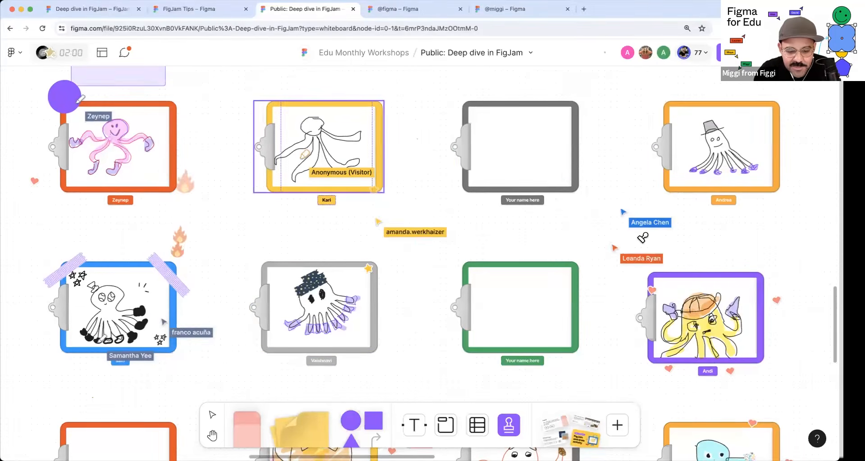
{"action": "left_click", "coordinate": [672, 182]}
- Stamp several stars at the lower-right corner of the purple clipboard with the yellow octopus in an orange cap
{"action": "scroll", "coordinate": [667, 266], "scroll_direction": "down", "scroll_amount": 3}
{"action": "key", "text": "space"}
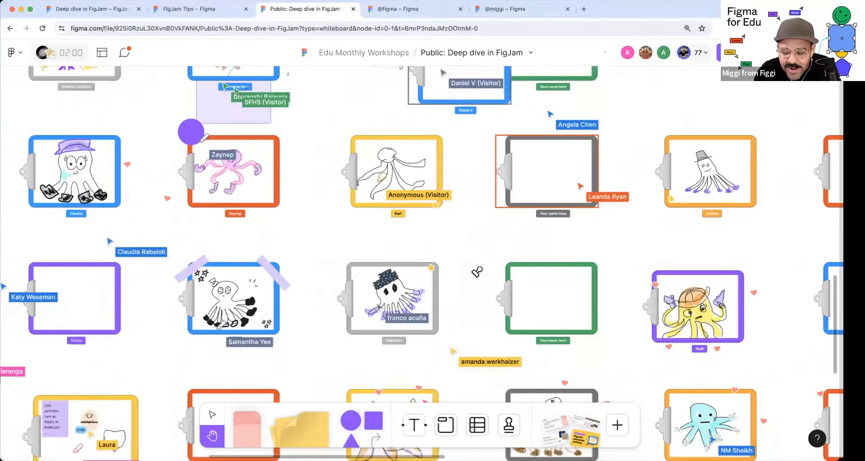
{"action": "left_click_drag", "start_coordinate": [732, 334], "coordinate": [477, 272]}
{"action": "left_click", "coordinate": [482, 278]}
{"action": "left_click", "coordinate": [487, 273]}
{"action": "left_click", "coordinate": [487, 264]}
- Stamp stars on the orange clipboard with the turquoise octopus and on the neighbouring orange-red clipboard
{"action": "key", "text": "space"}
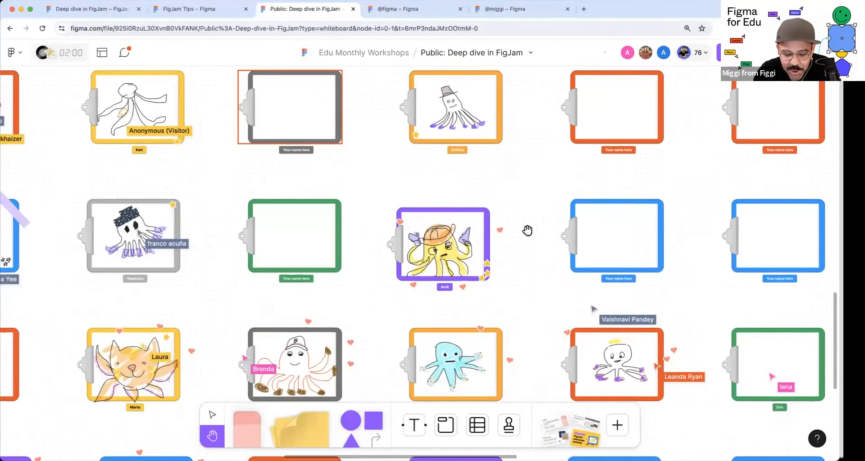
{"action": "left_click_drag", "start_coordinate": [507, 330], "coordinate": [506, 201]}
{"action": "left_click", "coordinate": [499, 206]}
{"action": "left_click", "coordinate": [490, 207]}
{"action": "left_click", "coordinate": [488, 199]}
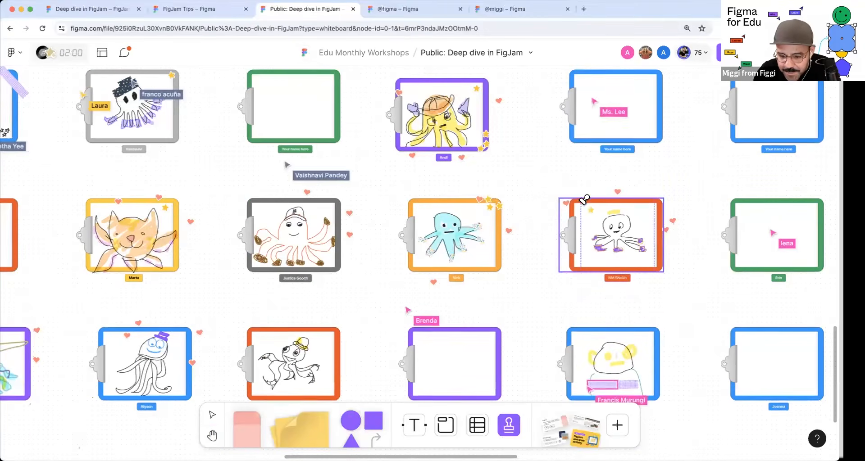
{"action": "left_click", "coordinate": [582, 199]}
- Add star stamps to the green clipboard with the frowning octopus in the bottom row
{"action": "key", "text": "space"}
{"action": "left_click_drag", "start_coordinate": [509, 223], "coordinate": [673, 121]}
{"action": "key", "text": "space"}
{"action": "left_click_drag", "start_coordinate": [203, 193], "coordinate": [566, 223]}
{"action": "left_click", "coordinate": [390, 211]}
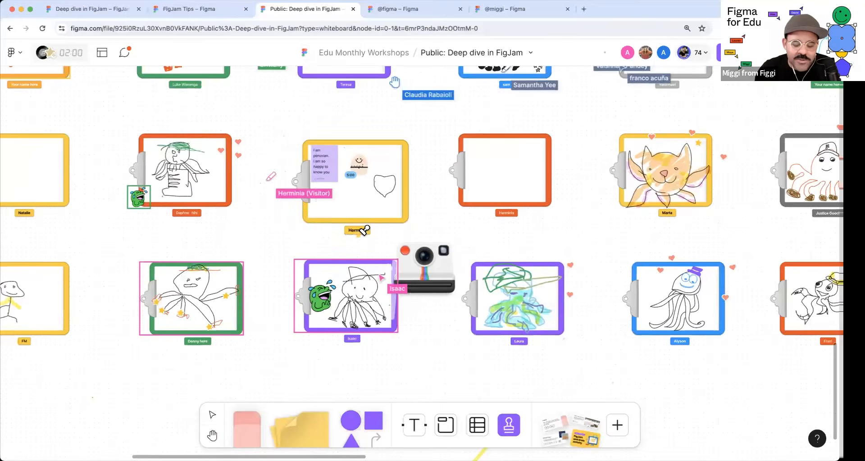
{"action": "scroll", "coordinate": [364, 231], "scroll_direction": "down", "scroll_amount": 3}
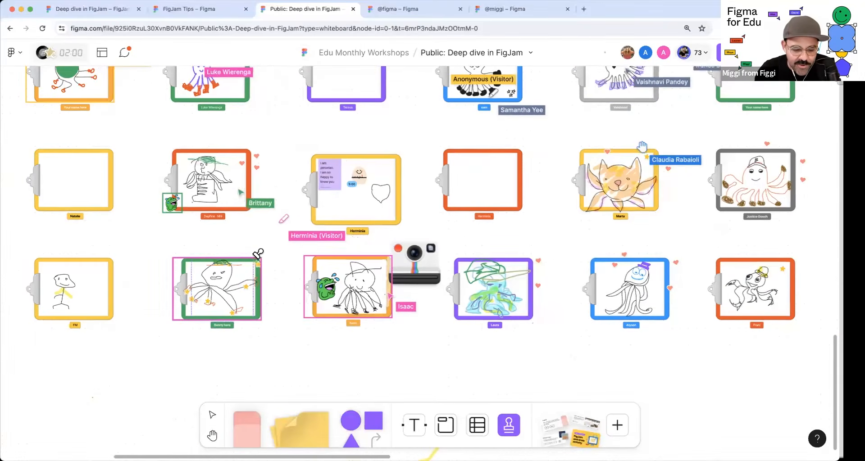
{"action": "key", "text": "h"}
{"action": "left_click_drag", "start_coordinate": [262, 255], "coordinate": [410, 255]}
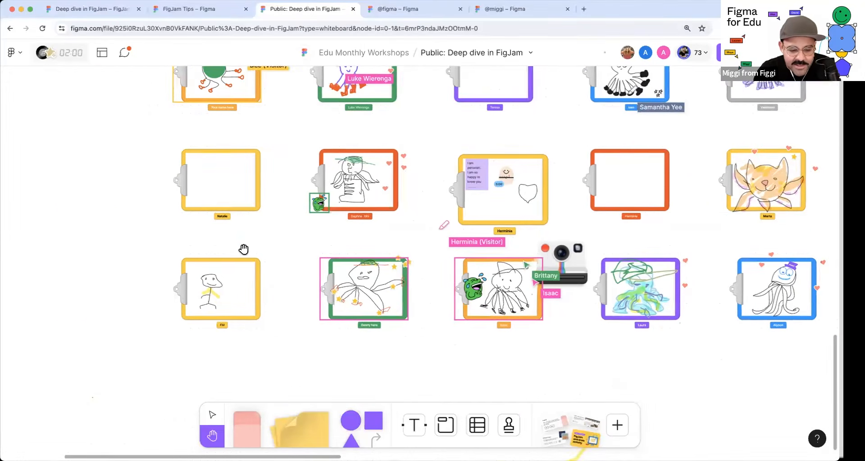
- Stamp star clusters at the lower-left corners of the clipboards with the cane-holding octopus, the purple-hatted octopus and the pink octopus
{"action": "left_click_drag", "start_coordinate": [296, 191], "coordinate": [295, 239]}
{"action": "scroll", "coordinate": [283, 172], "scroll_direction": "up", "scroll_amount": 3}
{"action": "scroll", "coordinate": [276, 193], "scroll_direction": "up", "scroll_amount": 6}
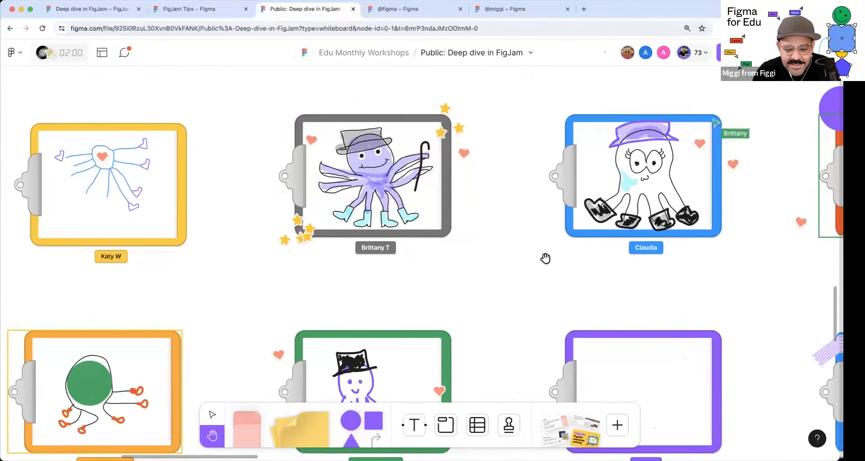
{"action": "scroll", "coordinate": [496, 244], "scroll_direction": "right", "scroll_amount": 5}
{"action": "left_click", "coordinate": [457, 229]}
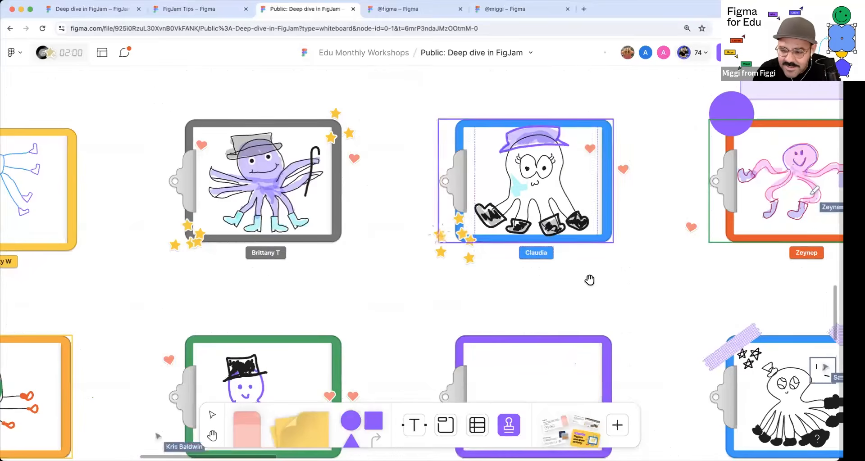
{"action": "scroll", "coordinate": [513, 264], "scroll_direction": "right", "scroll_amount": 12}
{"action": "left_click", "coordinate": [449, 265]}
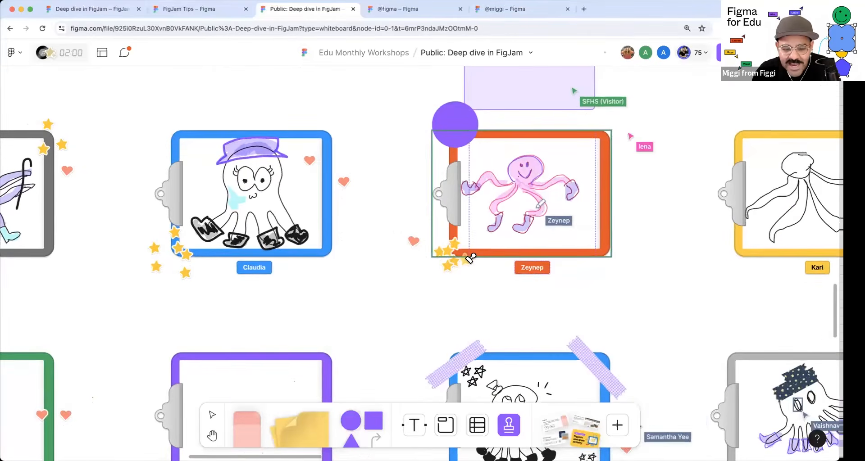
- Stamp star clusters at the upper-left corners of the yellow clipboard with the orange-hatted octopus and the orange-red clipboard with the one-eyed octopus
{"action": "scroll", "coordinate": [465, 261], "scroll_direction": "down", "scroll_amount": 5}
{"action": "left_click_drag", "start_coordinate": [595, 195], "coordinate": [485, 281]}
{"action": "left_click_drag", "start_coordinate": [569, 161], "coordinate": [455, 262]}
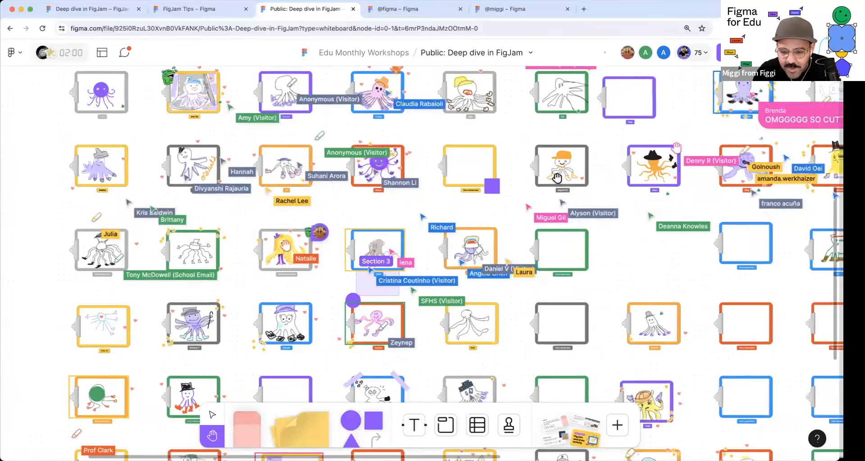
{"action": "left_click_drag", "start_coordinate": [483, 180], "coordinate": [438, 261]}
{"action": "scroll", "coordinate": [449, 231], "scroll_direction": "down", "scroll_amount": 10}
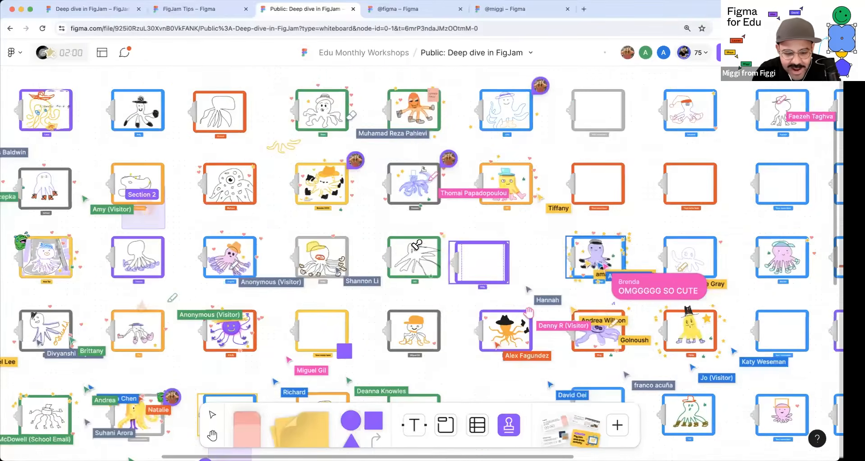
{"action": "scroll", "coordinate": [367, 252], "scroll_direction": "down", "scroll_amount": 2}
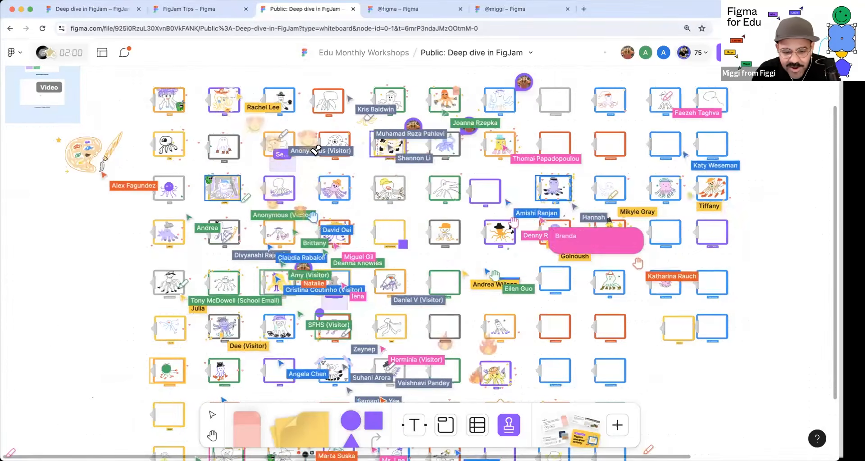
{"action": "scroll", "coordinate": [398, 134], "scroll_direction": "up", "scroll_amount": 10}
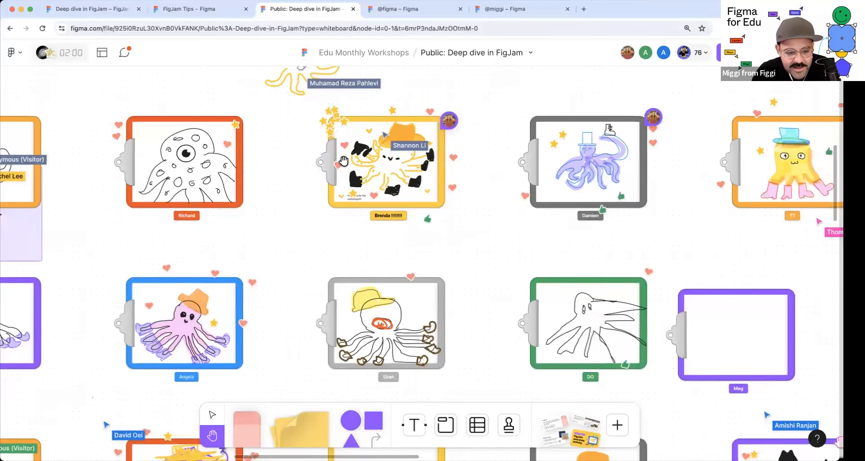
{"action": "scroll", "coordinate": [330, 111], "scroll_direction": "left", "scroll_amount": 3}
{"action": "scroll", "coordinate": [275, 182], "scroll_direction": "down", "scroll_amount": 5}
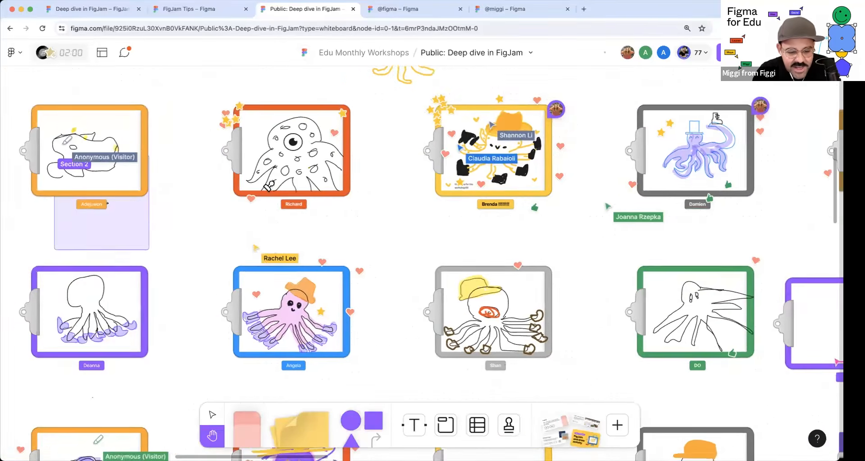
- Stamp a star above the blue clipboard with the black-hatted octopus and duplicate it into a row along the top edge
{"action": "scroll", "coordinate": [275, 182], "scroll_direction": "down", "scroll_amount": 5}
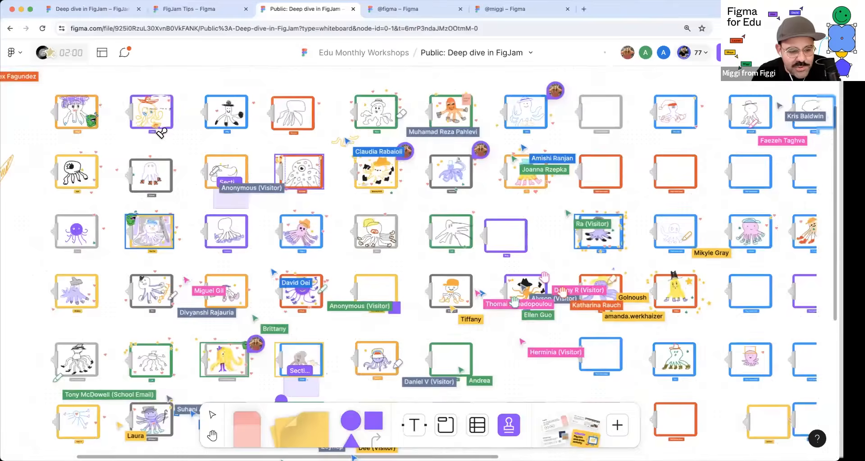
{"action": "scroll", "coordinate": [205, 97], "scroll_direction": "up", "scroll_amount": 10}
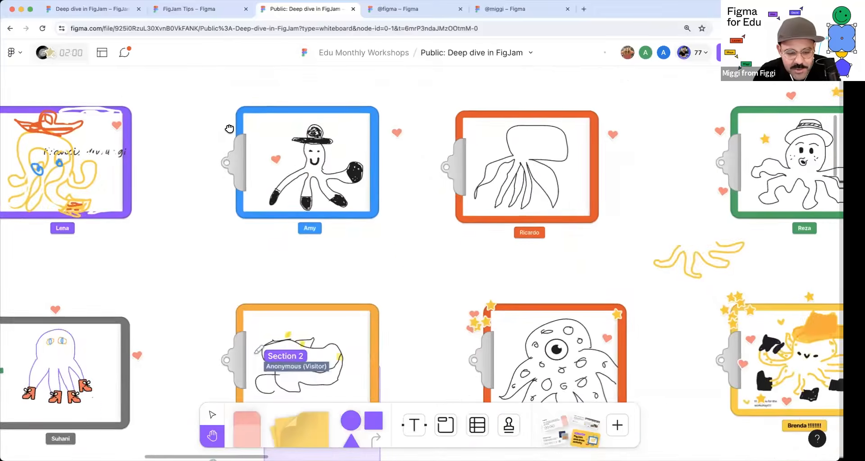
{"action": "scroll", "coordinate": [239, 136], "scroll_direction": "up", "scroll_amount": 4}
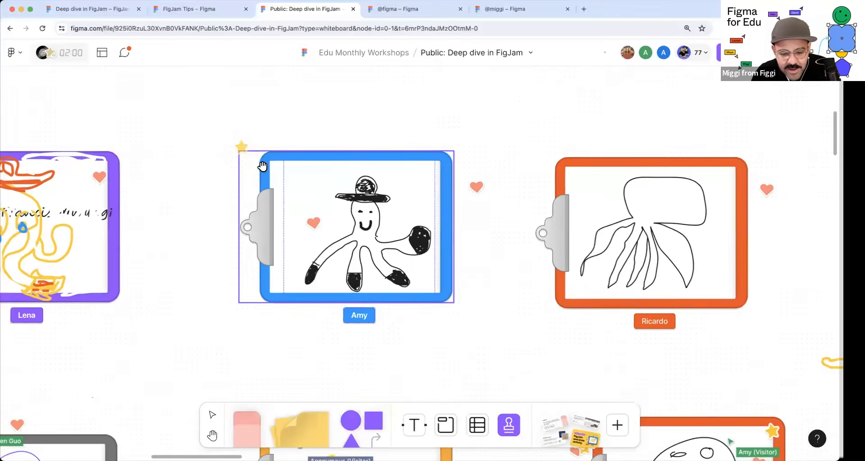
{"action": "left_click_drag", "start_coordinate": [263, 168], "coordinate": [272, 154]}
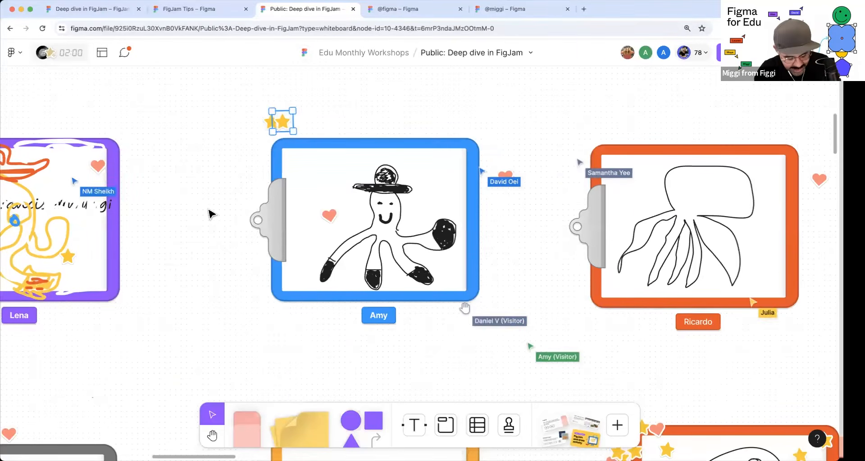
{"action": "key", "text": "super+d"}
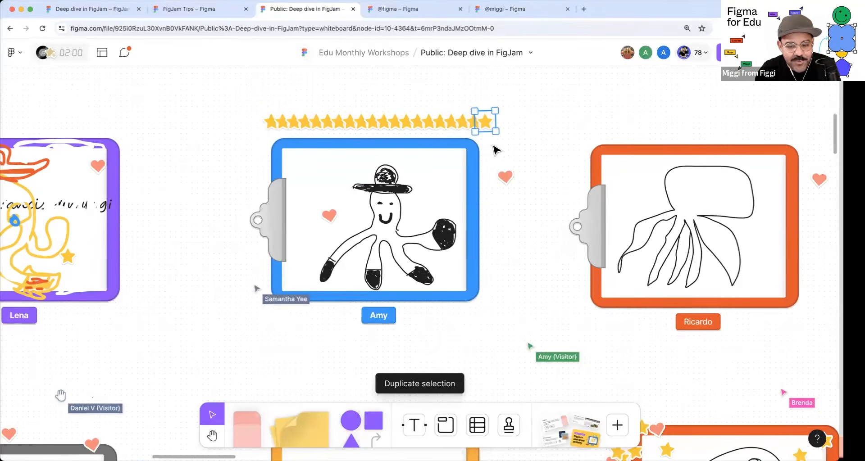
- Duplicate the last star of the top row down the right edge of the blue clipboard to form a column
{"action": "left_click", "coordinate": [488, 123]}
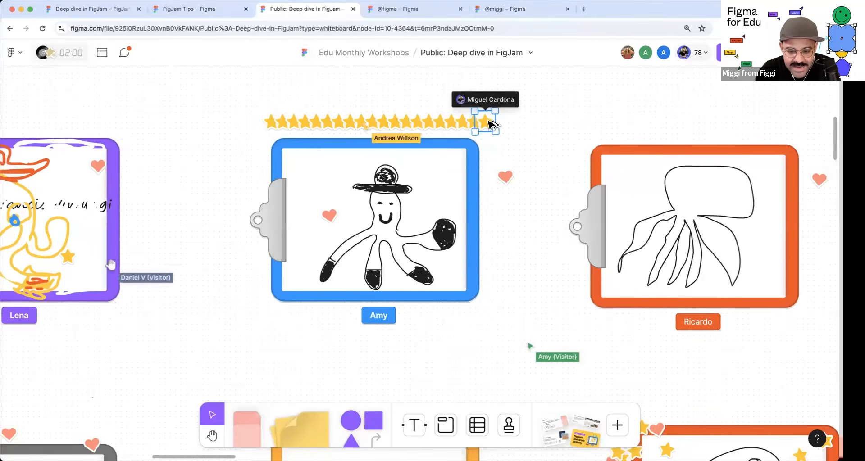
{"action": "left_click_drag", "start_coordinate": [489, 132], "coordinate": [489, 134]}
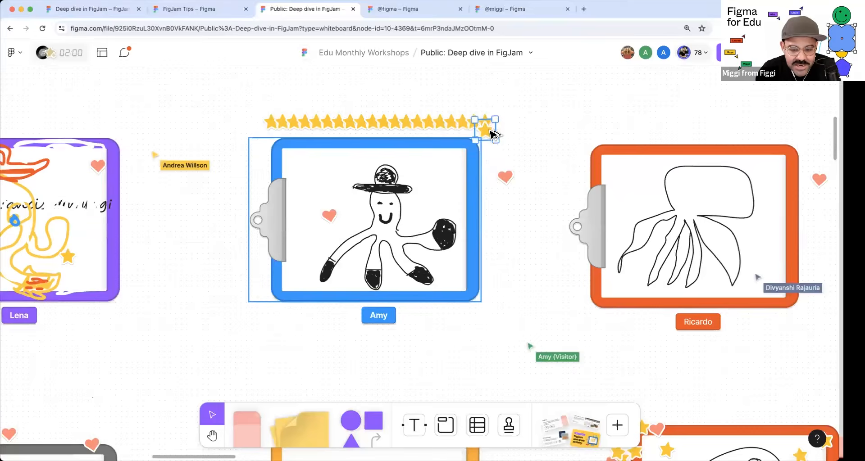
{"action": "scroll", "coordinate": [514, 137], "scroll_direction": "up", "scroll_amount": 5}
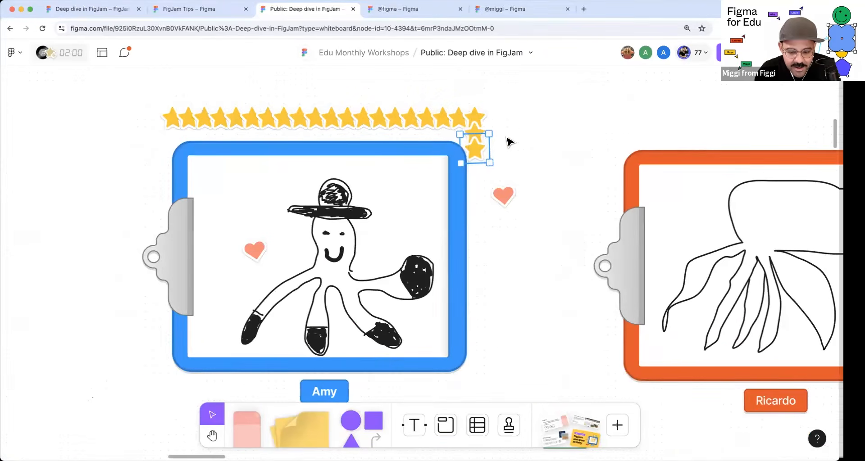
{"action": "scroll", "coordinate": [535, 142], "scroll_direction": "down", "scroll_amount": 3}
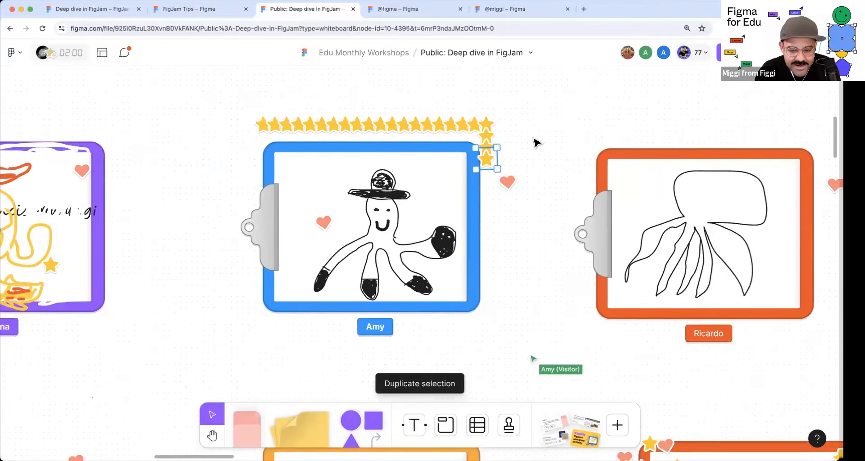
{"action": "key", "text": "super+d"}
{"action": "key", "text": "super+d"}
{"action": "key", "text": "super+d"}
{"action": "key", "text": "super+d"}
{"action": "key", "text": "super+d"}
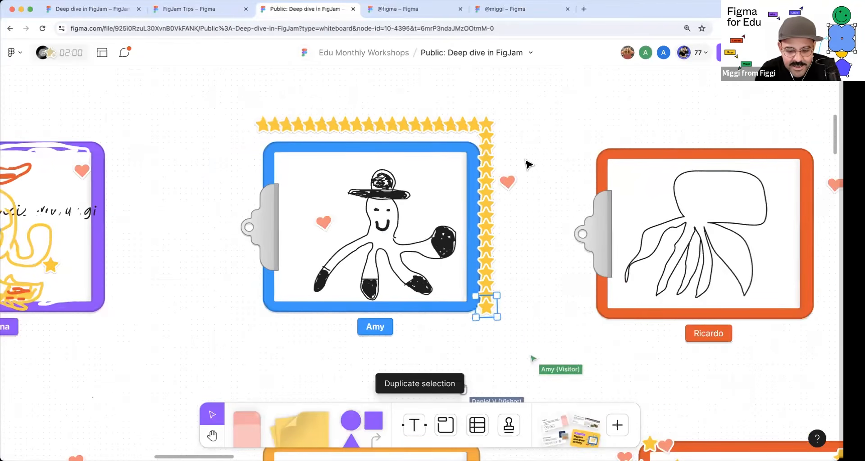
- Duplicate the corner star leftward into a row of stars along the bottom edge of the blue clipboard
{"action": "left_click", "coordinate": [489, 342]}
{"action": "left_click_drag", "start_coordinate": [489, 332], "coordinate": [476, 333]}
{"action": "key", "text": "super+d"}
{"action": "key", "text": "super+d"}
{"action": "key", "text": "super+d"}
{"action": "key", "text": "super+d"}
{"action": "key", "text": "super+d"}
{"action": "key", "text": "super+d"}
{"action": "key", "text": "super+d"}
{"action": "key", "text": "super+d"}
{"action": "key", "text": "super+d"}
{"action": "key", "text": "super+d"}
{"action": "key", "text": "super+d"}
{"action": "key", "text": "super+d"}
{"action": "key", "text": "super+d"}
{"action": "key", "text": "super+d"}
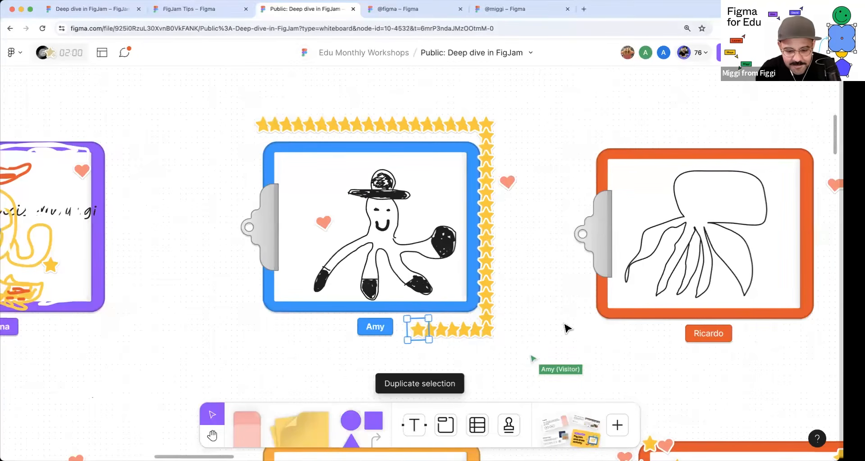
{"action": "key", "text": "super+d"}
{"action": "key", "text": "super+d"}
{"action": "key", "text": "super+d"}
{"action": "key", "text": "super+d"}
{"action": "key", "text": "super+d"}
{"action": "key", "text": "super+d"}
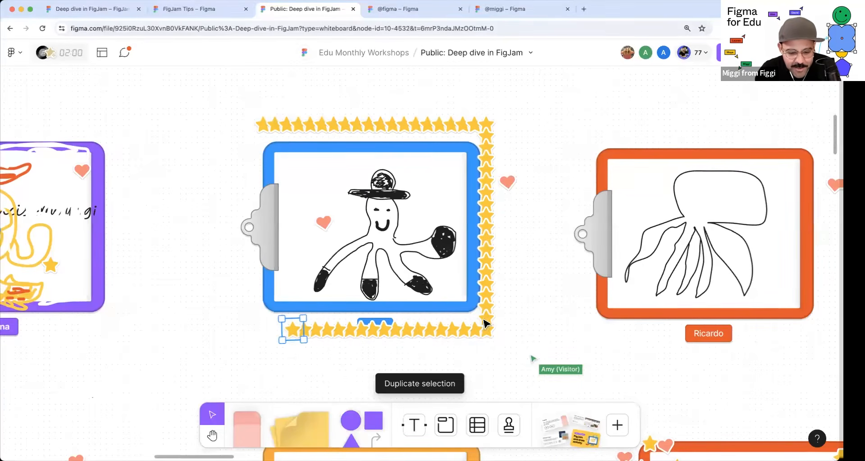
- Extend the top row of stars leftward and duplicate stars down the clipboard's left side to close the frame
{"action": "key", "text": "Escape"}
{"action": "left_click", "coordinate": [262, 129]}
{"action": "left_click_drag", "start_coordinate": [262, 130], "coordinate": [251, 129]}
{"action": "scroll", "coordinate": [251, 134], "scroll_direction": "up", "scroll_amount": 1}
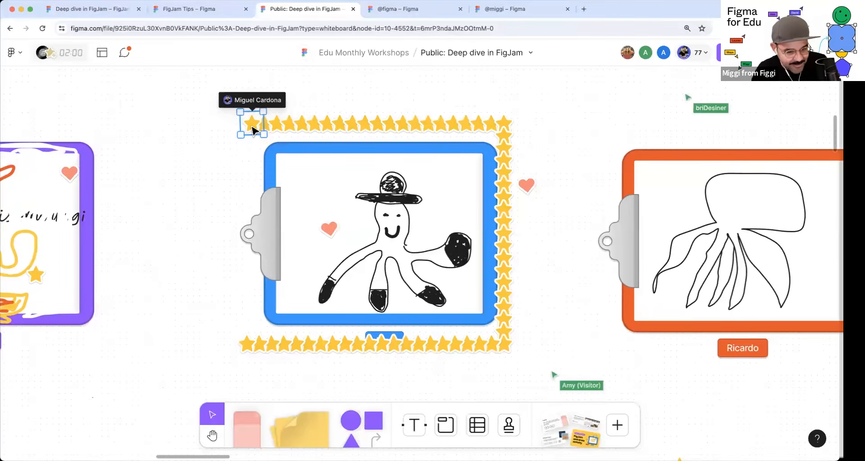
{"action": "left_click_drag", "start_coordinate": [254, 130], "coordinate": [250, 135]}
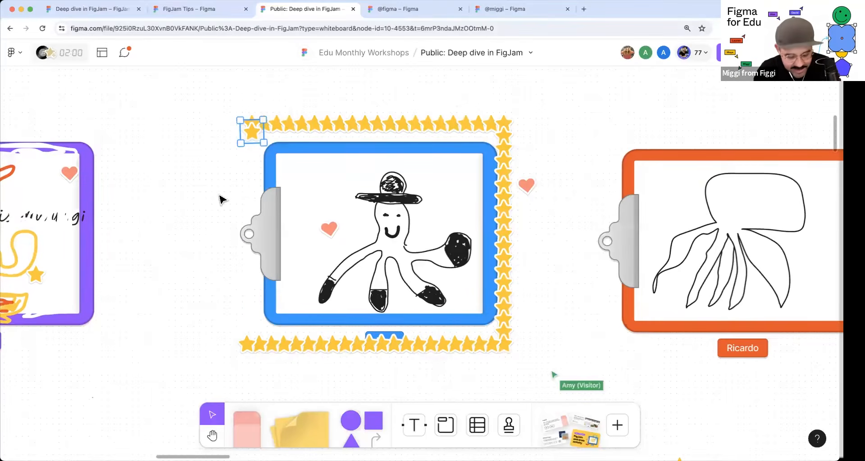
{"action": "key", "text": "super+d"}
{"action": "key", "text": "super+d"}
{"action": "key", "text": "super+d"}
{"action": "key", "text": "super+d"}
{"action": "key", "text": "super+d"}
{"action": "key", "text": "super+d"}
{"action": "key", "text": "super+d"}
{"action": "key", "text": "super+d"}
{"action": "key", "text": "super+d"}
{"action": "key", "text": "super+d"}
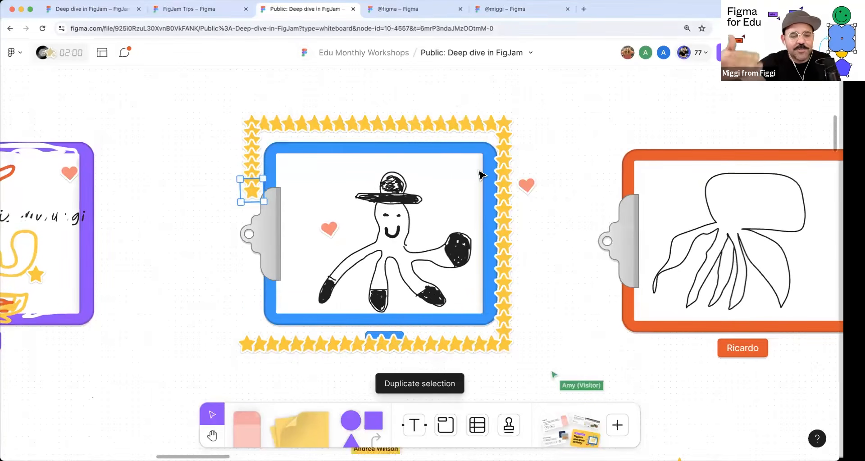
{"action": "key", "text": "super+d"}
{"action": "key", "text": "super+d"}
{"action": "key", "text": "super+d"}
{"action": "key", "text": "super+d"}
{"action": "key", "text": "super+d"}
{"action": "key", "text": "super+d"}
{"action": "key", "text": "super+d"}
{"action": "key", "text": "super+d"}
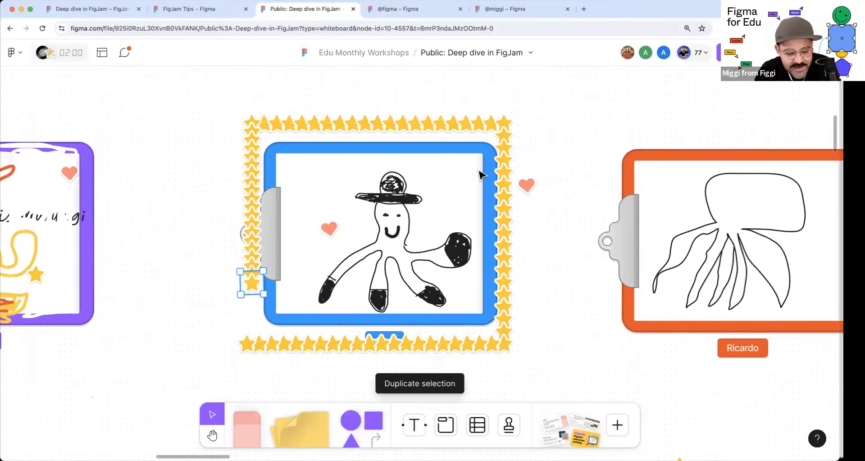
{"action": "key", "text": "super+d"}
{"action": "key", "text": "super+d"}
{"action": "key", "text": "super+d"}
{"action": "key", "text": "super+d"}
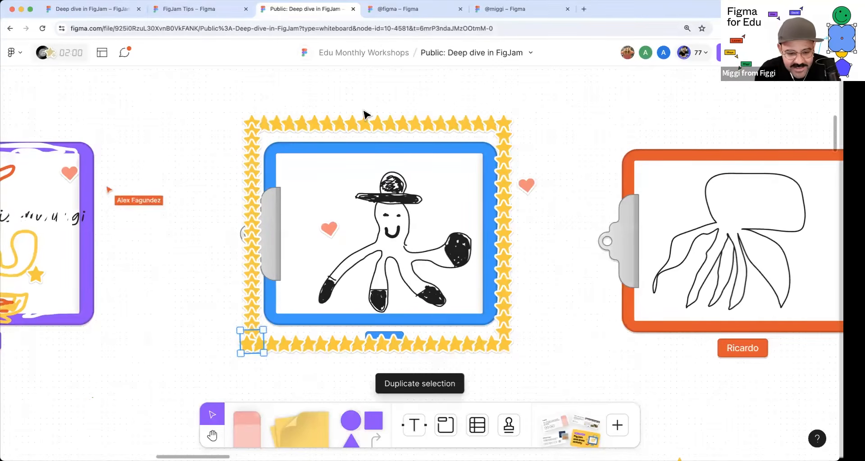
{"action": "left_click_drag", "start_coordinate": [537, 108], "coordinate": [492, 320]}
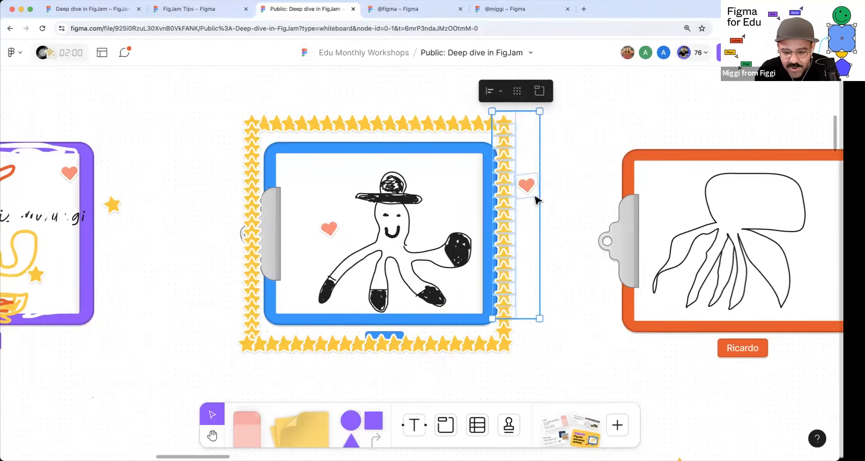
{"action": "left_click", "coordinate": [566, 182]}
- Survey the participants' octopus drawings across the whole workshop board
{"action": "scroll", "coordinate": [554, 218], "scroll_direction": "down", "scroll_amount": 5}
{"action": "left_click_drag", "start_coordinate": [512, 243], "coordinate": [355, 143]}
{"action": "mouse_move", "coordinate": [486, 220]}
{"action": "left_mouse_down"}
{"action": "mouse_move", "coordinate": [353, 169]}
{"action": "mouse_move", "coordinate": [402, 202]}
{"action": "left_mouse_up"}
{"action": "scroll", "coordinate": [450, 197], "scroll_direction": "down", "scroll_amount": 3}
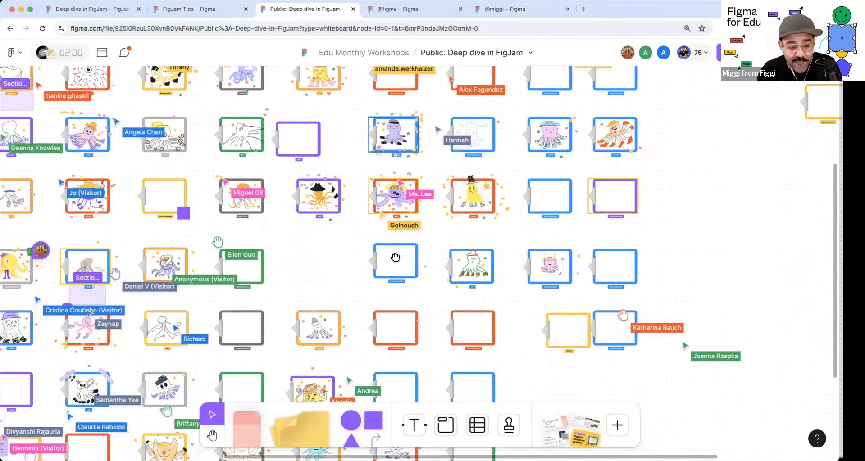
{"action": "left_click_drag", "start_coordinate": [289, 266], "coordinate": [387, 275]}
{"action": "scroll", "coordinate": [463, 243], "scroll_direction": "down", "scroll_amount": 3}
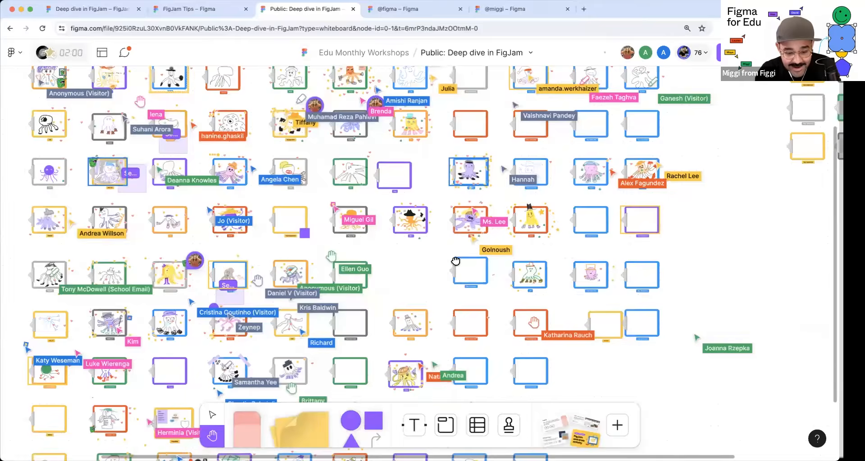
{"action": "scroll", "coordinate": [454, 247], "scroll_direction": "down", "scroll_amount": 1}
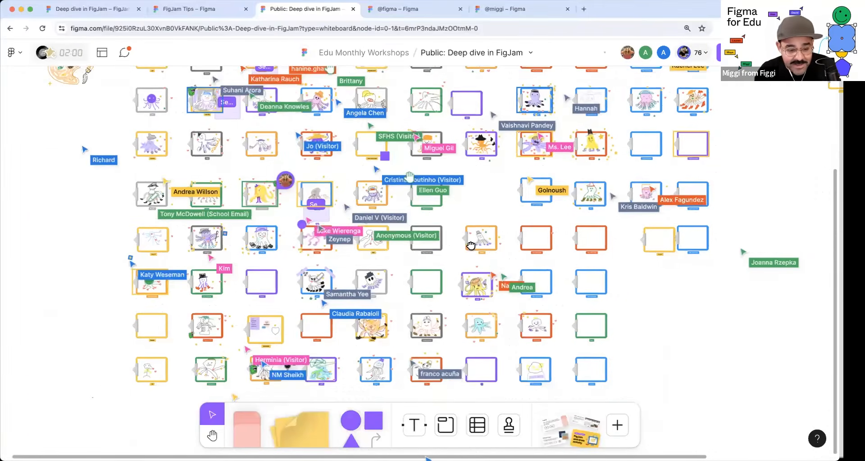
{"action": "left_click_drag", "start_coordinate": [464, 113], "coordinate": [462, 206]}
{"action": "left_click_drag", "start_coordinate": [454, 260], "coordinate": [451, 288]}
{"action": "left_click_drag", "start_coordinate": [467, 239], "coordinate": [700, 250]}
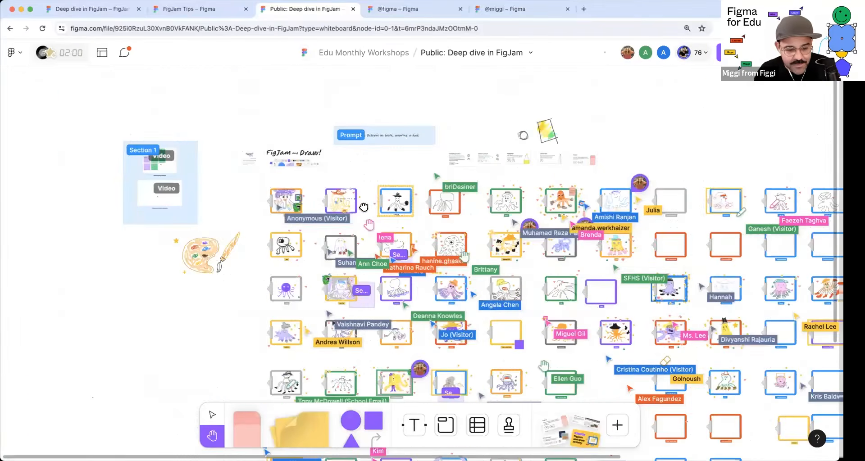
{"action": "left_click", "coordinate": [246, 215]}
{"action": "left_click_drag", "start_coordinate": [247, 219], "coordinate": [246, 415]}
{"action": "left_click", "coordinate": [164, 223]}
{"action": "left_click_drag", "start_coordinate": [155, 129], "coordinate": [148, 155]}
{"action": "left_click_drag", "start_coordinate": [315, 167], "coordinate": [129, 99]}
{"action": "left_click_drag", "start_coordinate": [255, 170], "coordinate": [208, 138]}
{"action": "key", "text": "v"}
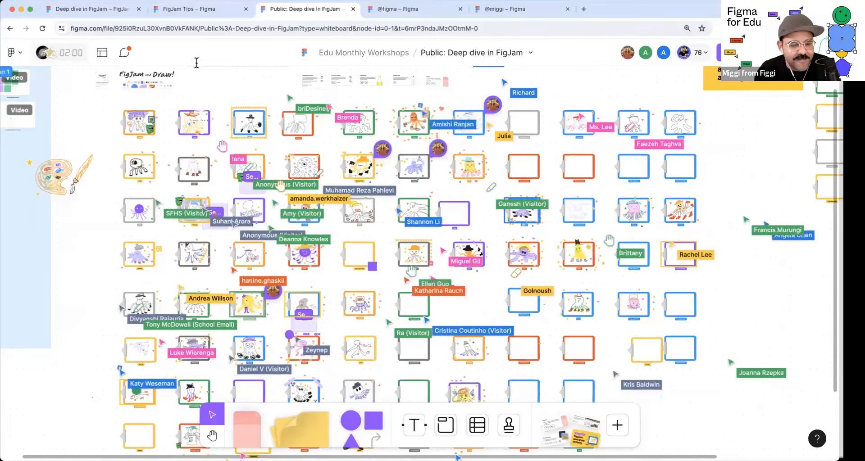
- Switch to the Deep dive in FigJam file and draw two black marker squiggles between the Toolbar and Diagramming sections
{"action": "left_click", "coordinate": [104, 13]}
{"action": "key", "text": "space"}
{"action": "left_click_drag", "start_coordinate": [352, 250], "coordinate": [451, 106]}
{"action": "scroll", "coordinate": [400, 198], "scroll_direction": "up", "scroll_amount": 5}
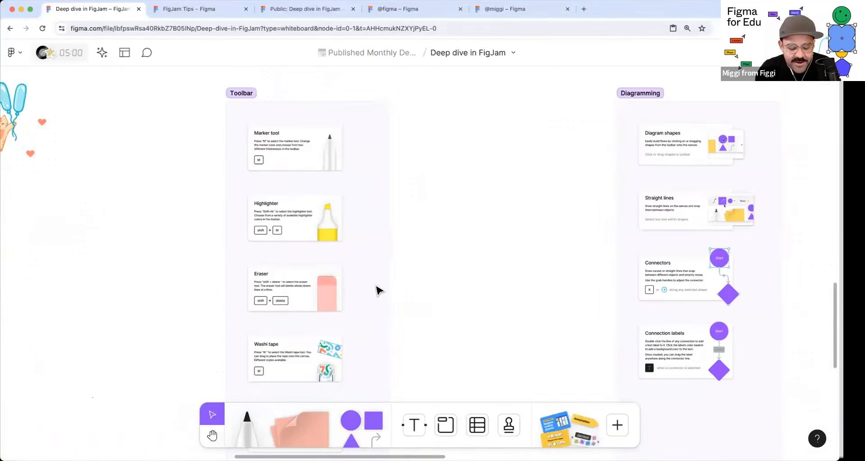
{"action": "left_click", "coordinate": [248, 425]}
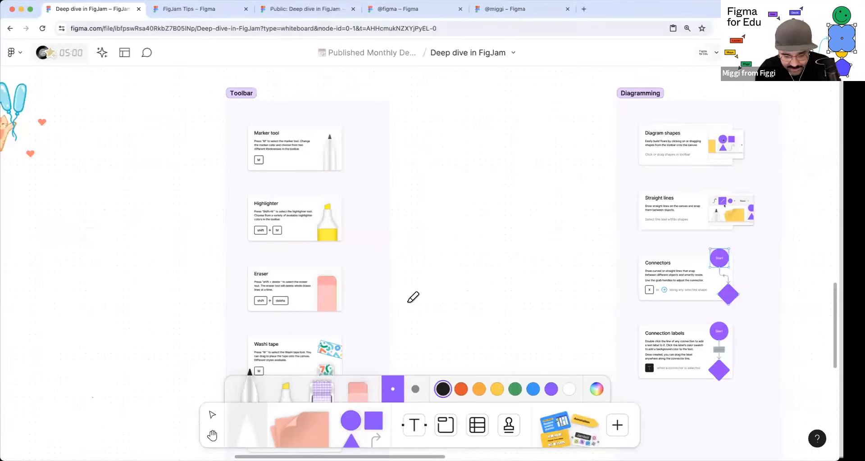
{"action": "left_click_drag", "start_coordinate": [463, 149], "coordinate": [466, 245]}
{"action": "scroll", "coordinate": [478, 156], "scroll_direction": "up", "scroll_amount": 5}
{"action": "left_click_drag", "start_coordinate": [494, 144], "coordinate": [526, 218]}
{"action": "key", "text": "v"}
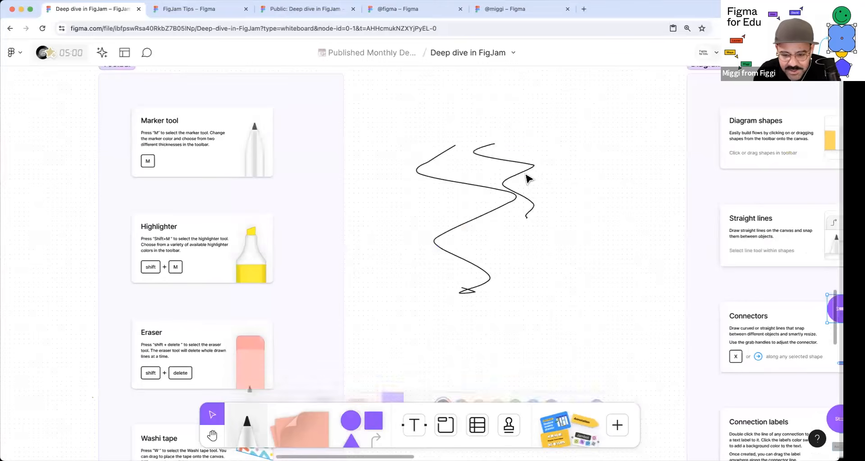
- Recolor the smaller squiggle with the pink sampled from the Eraser illustration and move it left of the larger one
{"action": "left_click", "coordinate": [516, 185]}
{"action": "key", "text": "i"}
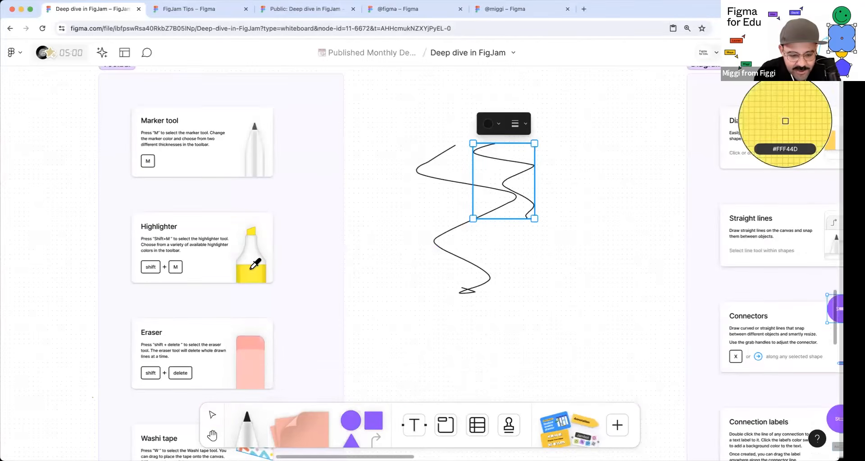
{"action": "left_click", "coordinate": [260, 330]}
{"action": "left_click_drag", "start_coordinate": [517, 185], "coordinate": [418, 208]}
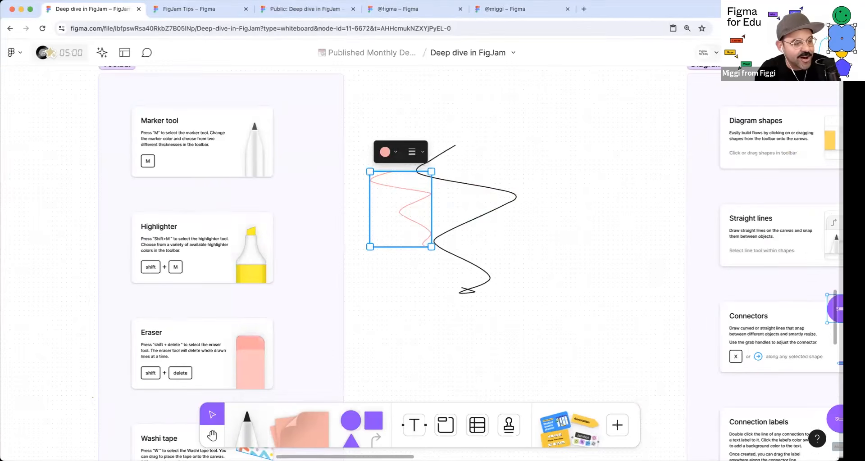
- Paste the copied webcam screenshot, enlarge it and place it below the squiggles
{"action": "key", "text": "super+v"}
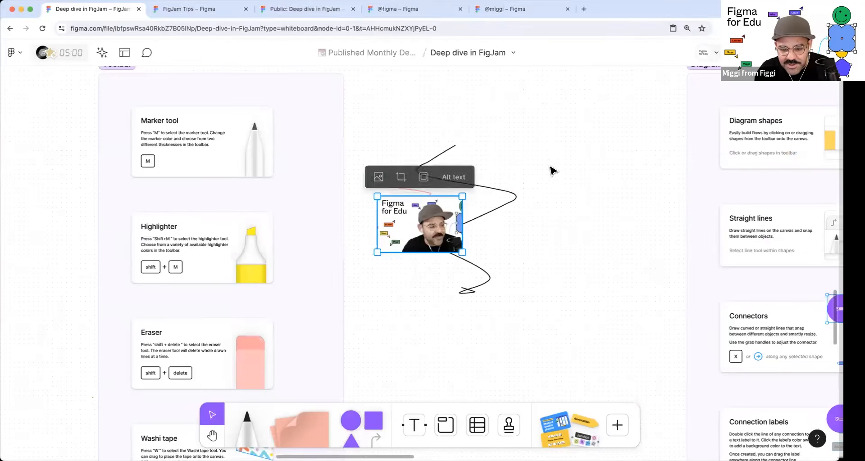
{"action": "left_click_drag", "start_coordinate": [462, 252], "coordinate": [550, 310]}
{"action": "left_click_drag", "start_coordinate": [413, 248], "coordinate": [450, 320]}
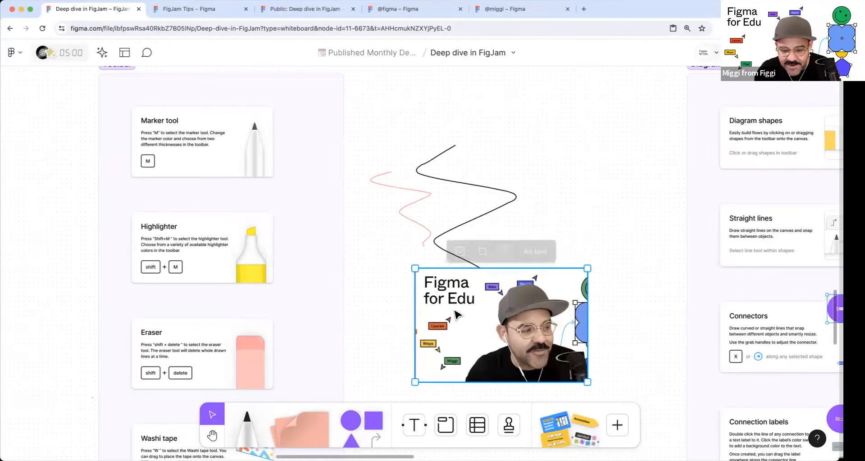
{"action": "left_click", "coordinate": [548, 156]}
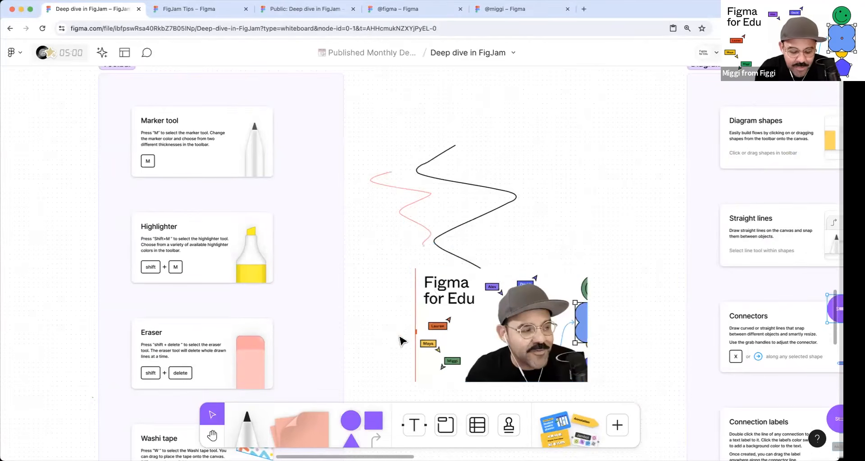
- Draw a black marker squiggle and another in the orange sampled from a name label in the pasted image
{"action": "key", "text": "i"}
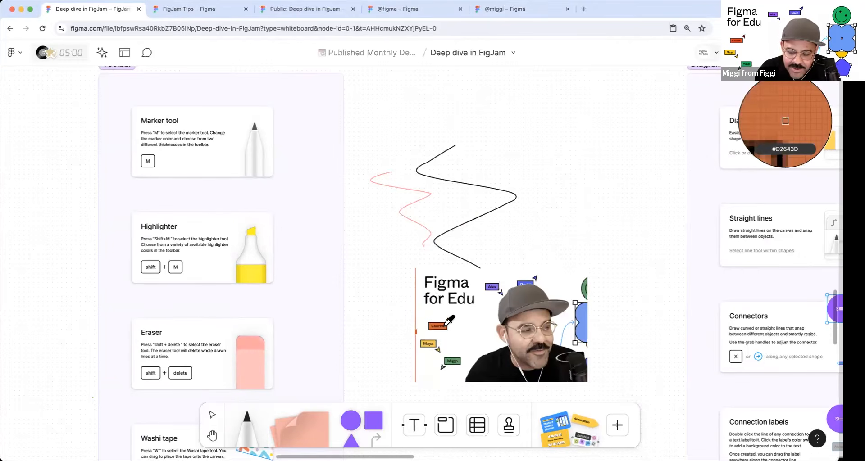
{"action": "left_click", "coordinate": [446, 325]}
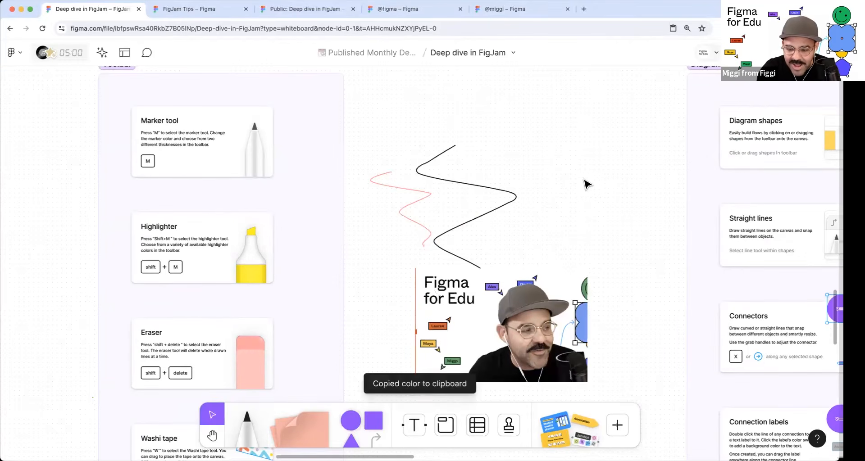
{"action": "key", "text": "m"}
{"action": "left_click_drag", "start_coordinate": [593, 199], "coordinate": [600, 247]}
{"action": "key", "text": "i"}
{"action": "left_click", "coordinate": [444, 325]}
{"action": "mouse_move", "coordinate": [545, 139]}
{"action": "left_mouse_down"}
{"action": "mouse_move", "coordinate": [561, 151]}
{"action": "mouse_move", "coordinate": [564, 213]}
{"action": "left_mouse_up"}
- Draw two more marker squiggles with the eyedropper's sampled colors, one in the pasted image's blue and one in dark gray
{"action": "key", "text": "i"}
{"action": "left_click", "coordinate": [582, 310]}
{"action": "left_click_drag", "start_coordinate": [611, 104], "coordinate": [600, 230]}
{"action": "key", "text": "i"}
{"action": "left_click", "coordinate": [785, 121]}
{"action": "mouse_move", "coordinate": [633, 125]}
{"action": "left_mouse_down"}
{"action": "mouse_move", "coordinate": [648, 144]}
{"action": "mouse_move", "coordinate": [615, 227]}
{"action": "mouse_move", "coordinate": [585, 233]}
{"action": "mouse_move", "coordinate": [529, 269]}
{"action": "left_mouse_up"}
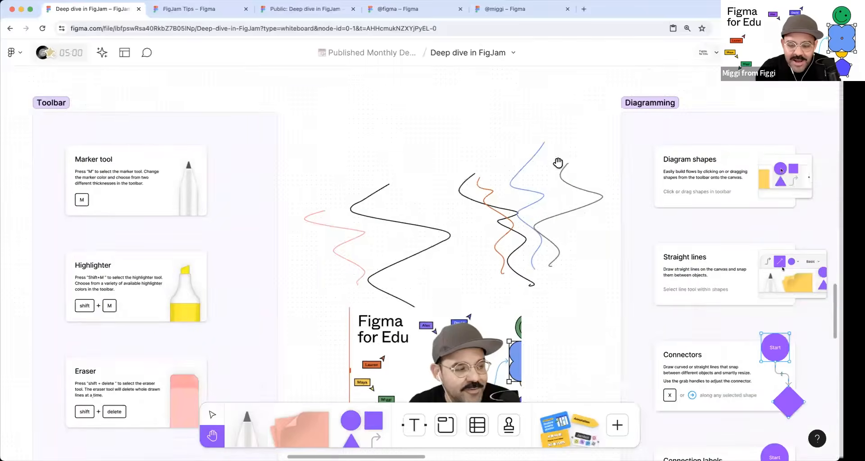
- Search Google Images for "color palette" in a new browser tab
{"action": "scroll", "coordinate": [560, 163], "scroll_direction": "up", "scroll_amount": 5}
{"action": "left_click_drag", "start_coordinate": [488, 81], "coordinate": [466, 92]}
{"action": "left_click", "coordinate": [583, 11]}
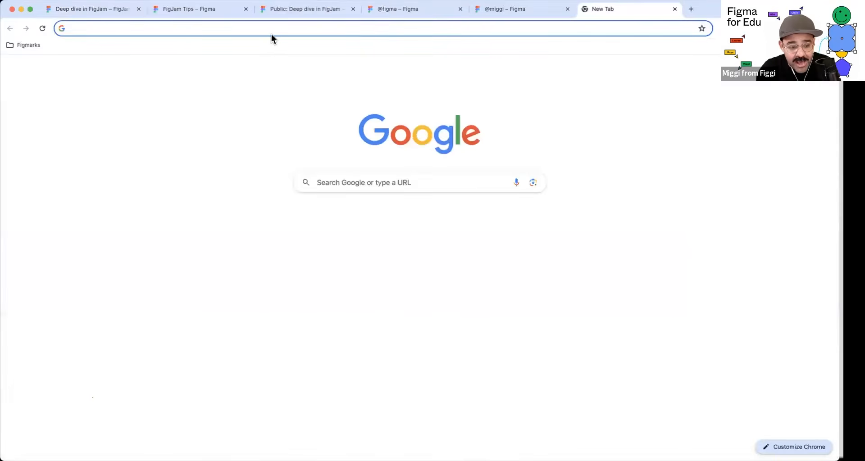
{"action": "type", "text": "color palette"}
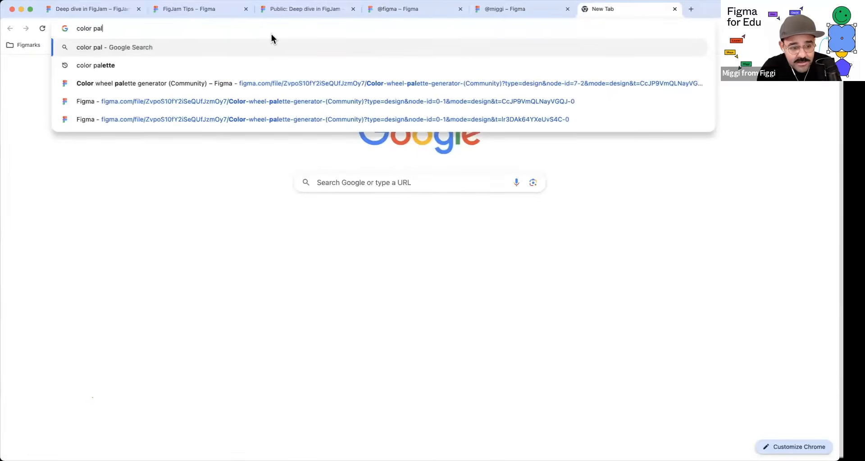
{"action": "key", "text": "Return"}
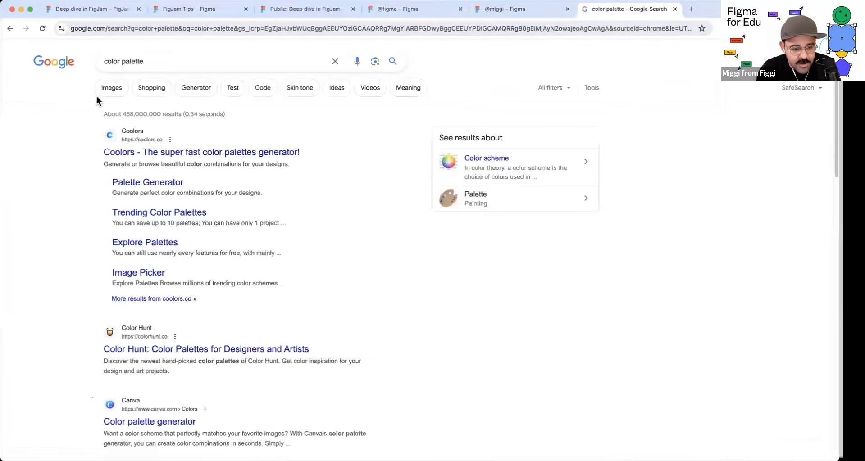
{"action": "left_click", "coordinate": [111, 87]}
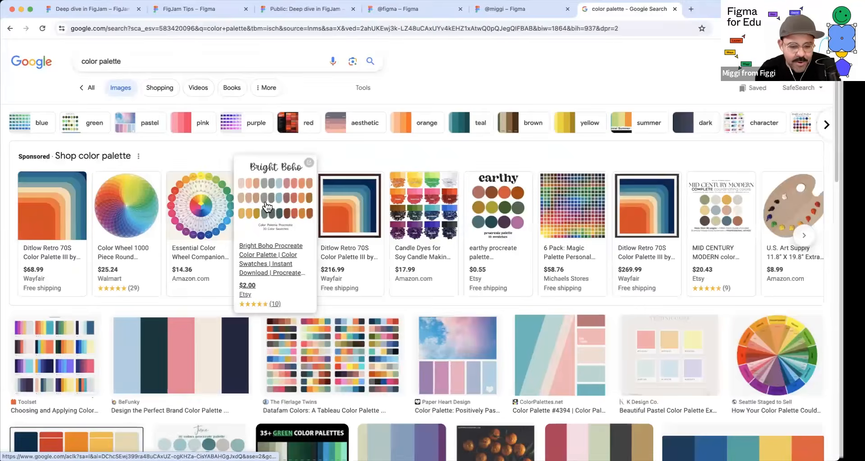
- Open the Bright Boho Procreate Color Palette listing and capture a screenshot of its first row of swatches
{"action": "left_click", "coordinate": [267, 207]}
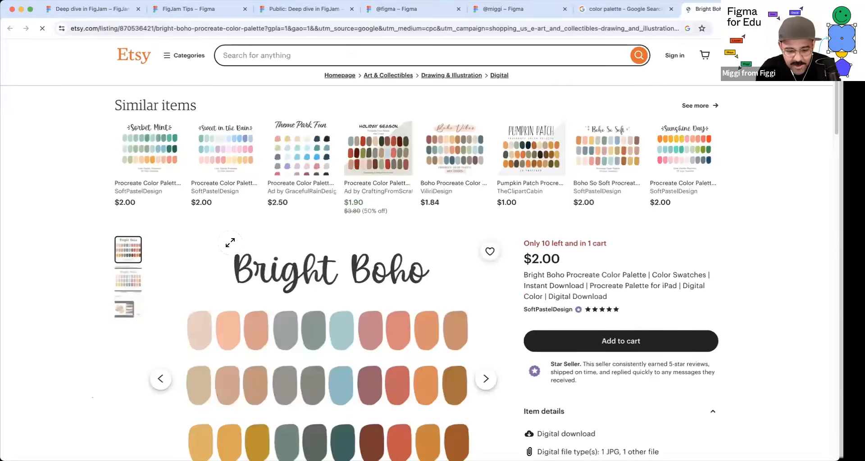
{"action": "scroll", "coordinate": [132, 249], "scroll_direction": "down", "scroll_amount": 2}
{"action": "scroll", "coordinate": [133, 252], "scroll_direction": "down", "scroll_amount": 1}
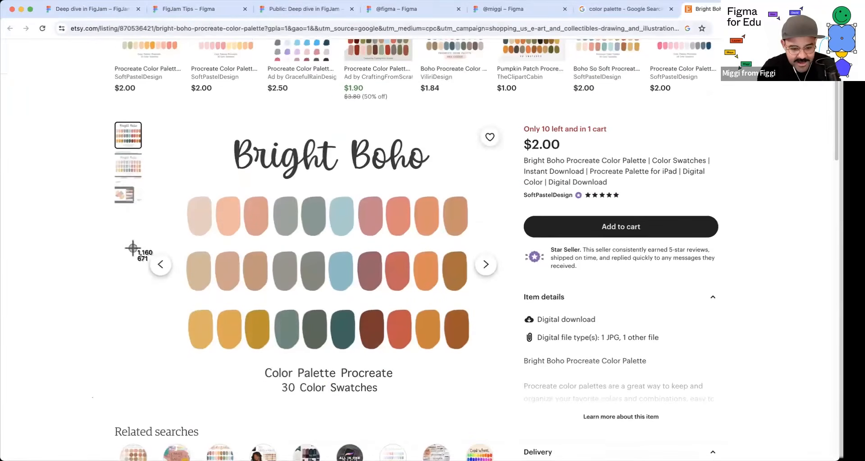
{"action": "left_click_drag", "start_coordinate": [175, 184], "coordinate": [478, 246]}
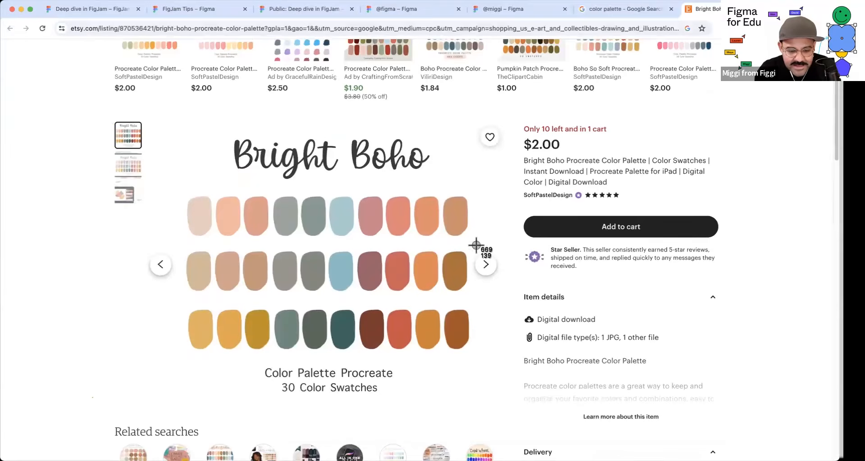
- Paste the swatch screenshot onto the Deep dive in FigJam board and place it above the marker squiggles
{"action": "left_click", "coordinate": [90, 9]}
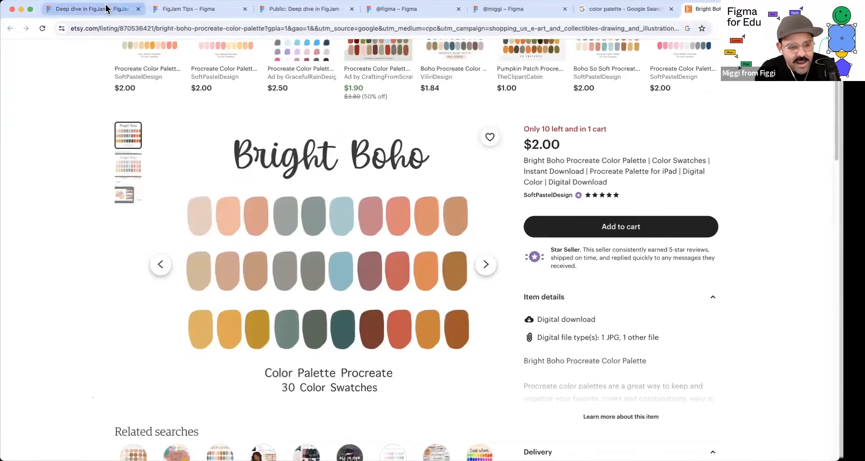
{"action": "key", "text": "super+v"}
{"action": "left_click_drag", "start_coordinate": [315, 182], "coordinate": [184, 68]}
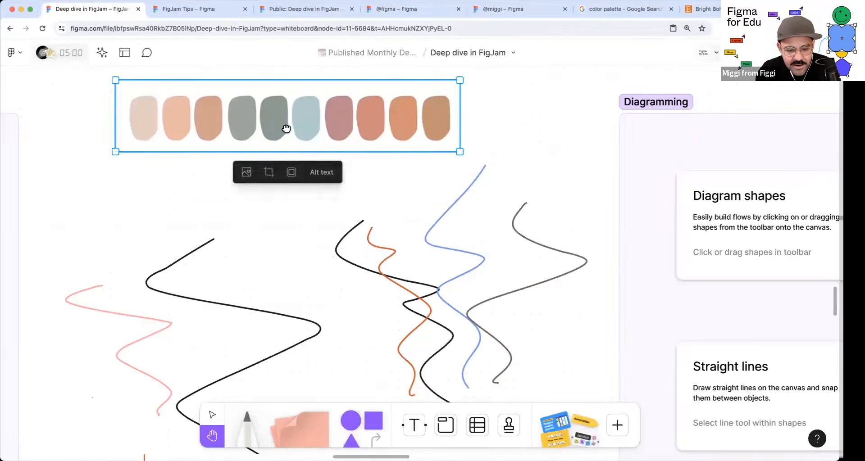
{"action": "scroll", "coordinate": [285, 129], "scroll_direction": "up", "scroll_amount": 3}
{"action": "left_click", "coordinate": [210, 147]}
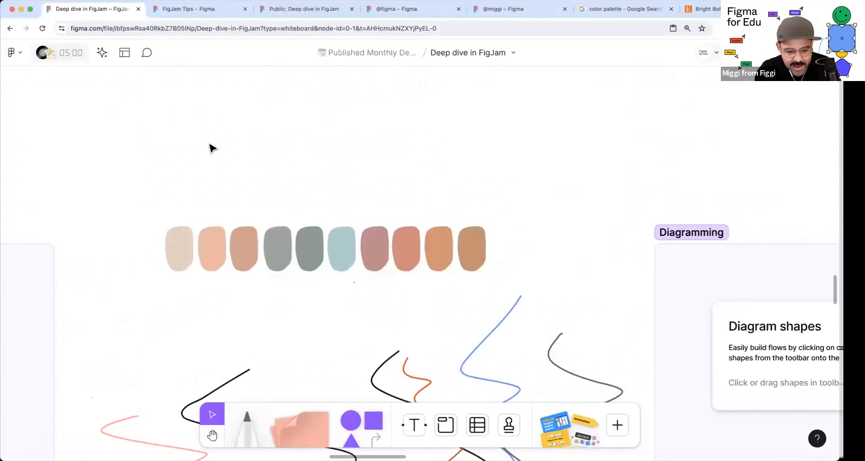
- Try drawing a marker stroke in the color sampled from the palette's first beige swatch, and undo it
{"action": "key", "text": "m"}
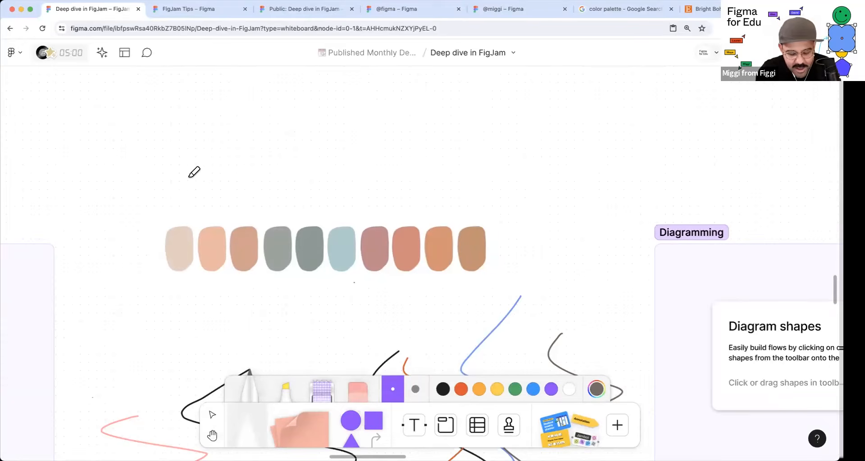
{"action": "left_click", "coordinate": [184, 241]}
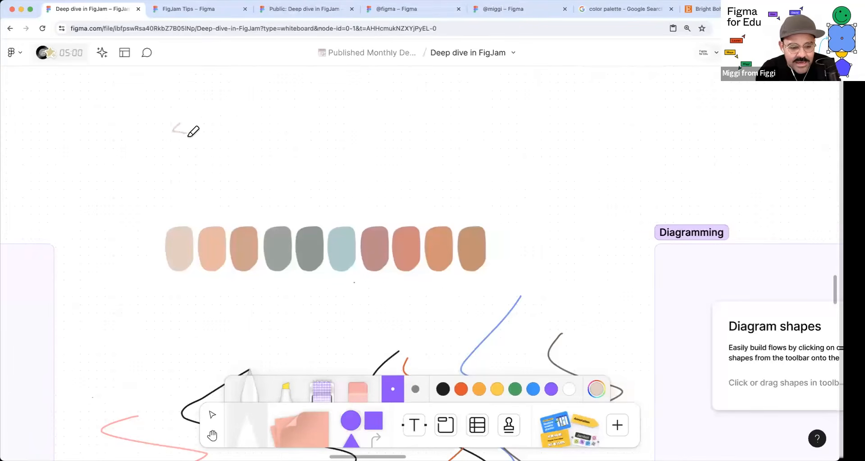
{"action": "key", "text": "super+z"}
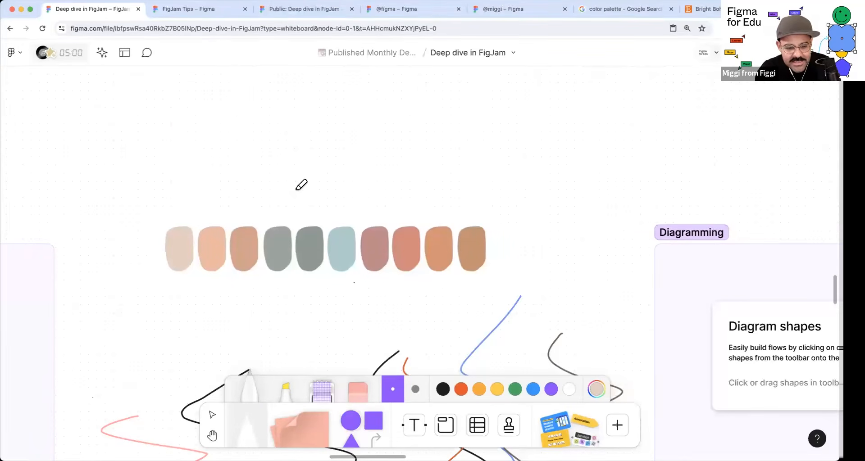
{"action": "key", "text": "v"}
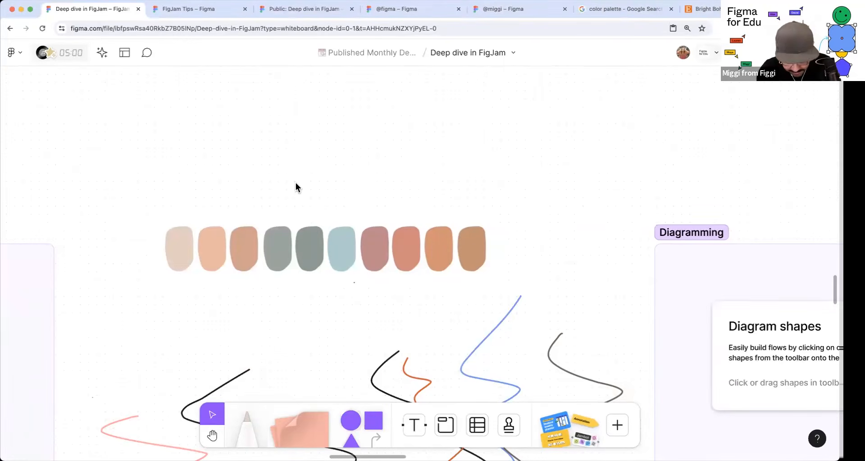
- Draw three marker squiggles above the palette in its beige, gray and light blue, sampling the swatch colors with the eyedropper
{"action": "key", "text": "m"}
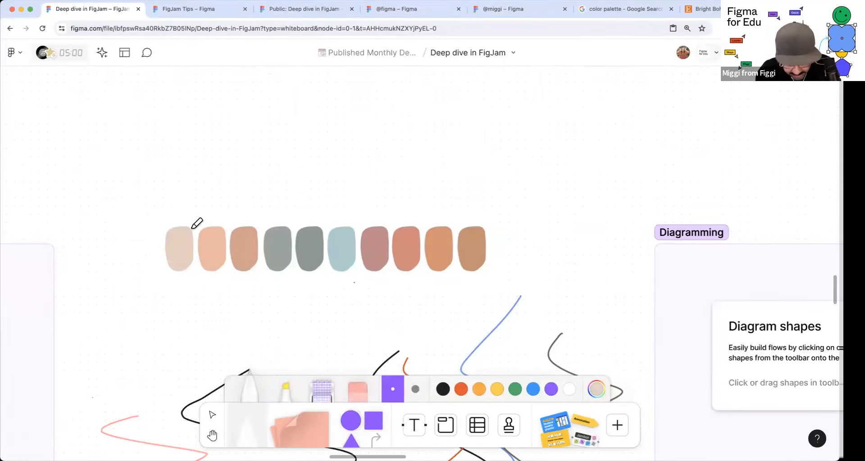
{"action": "key", "text": "i"}
{"action": "left_click", "coordinate": [277, 237]}
{"action": "mouse_move", "coordinate": [222, 112]}
{"action": "left_mouse_down"}
{"action": "mouse_move", "coordinate": [214, 135]}
{"action": "mouse_move", "coordinate": [265, 193]}
{"action": "left_mouse_up"}
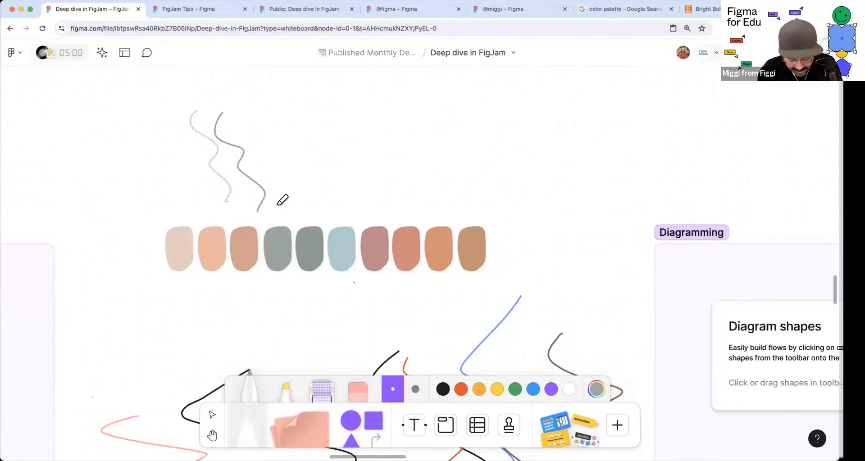
{"action": "key", "text": "i"}
{"action": "left_click", "coordinate": [349, 232]}
{"action": "left_click_drag", "start_coordinate": [251, 103], "coordinate": [320, 222]}
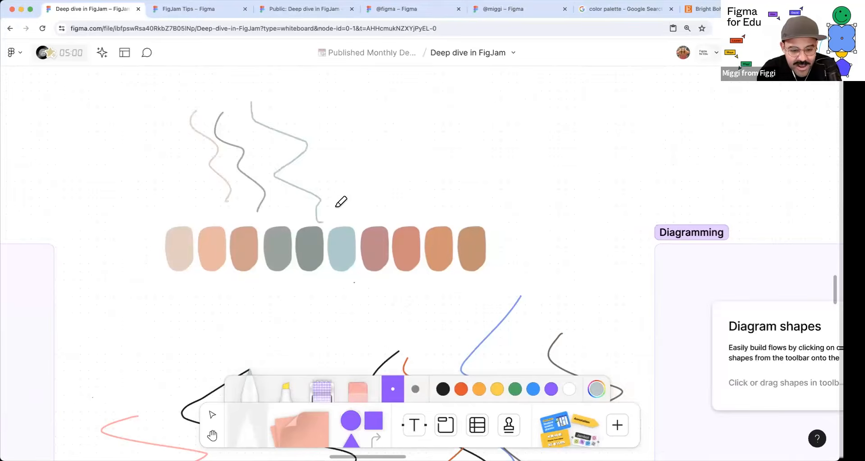
- Add three more marker squiggles above the palette, using the sampled coral, brown and beige swatch colors
{"action": "left_click", "coordinate": [402, 244]}
{"action": "mouse_move", "coordinate": [328, 109]}
{"action": "left_mouse_down"}
{"action": "mouse_move", "coordinate": [340, 179]}
{"action": "mouse_move", "coordinate": [367, 226]}
{"action": "left_mouse_up"}
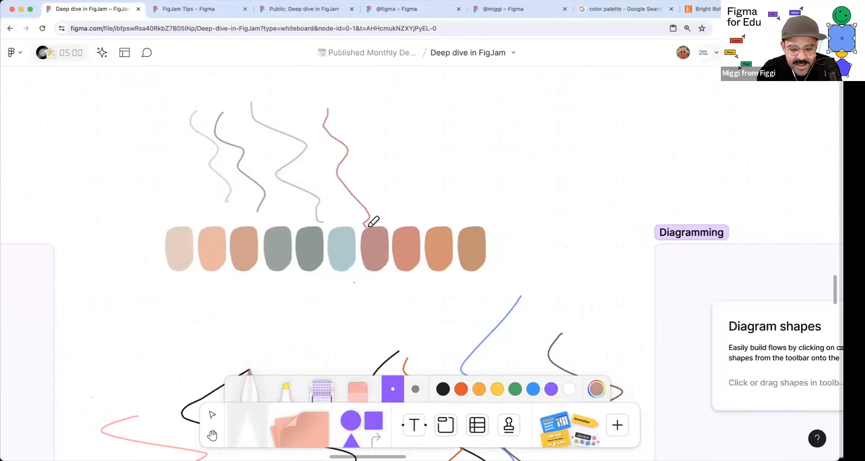
{"action": "key", "text": "i"}
{"action": "left_click", "coordinate": [392, 119]}
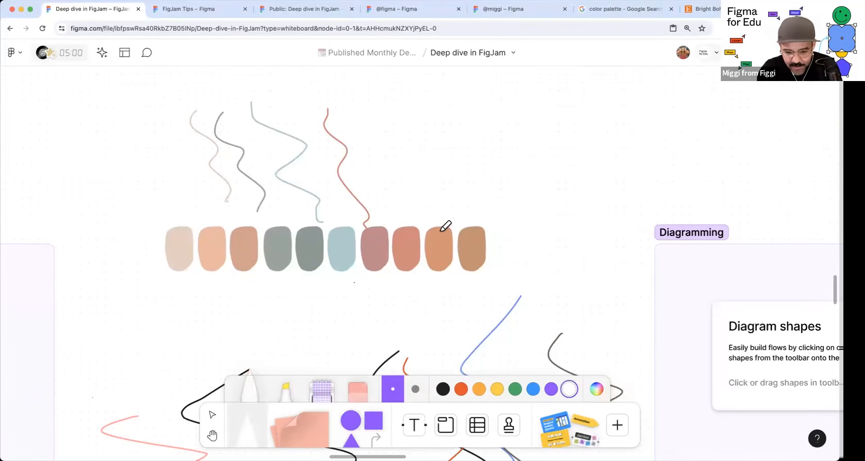
{"action": "left_click", "coordinate": [470, 239]}
{"action": "mouse_move", "coordinate": [363, 119]}
{"action": "left_mouse_down"}
{"action": "mouse_move", "coordinate": [362, 145]}
{"action": "mouse_move", "coordinate": [399, 225]}
{"action": "left_mouse_up"}
{"action": "key", "text": "i"}
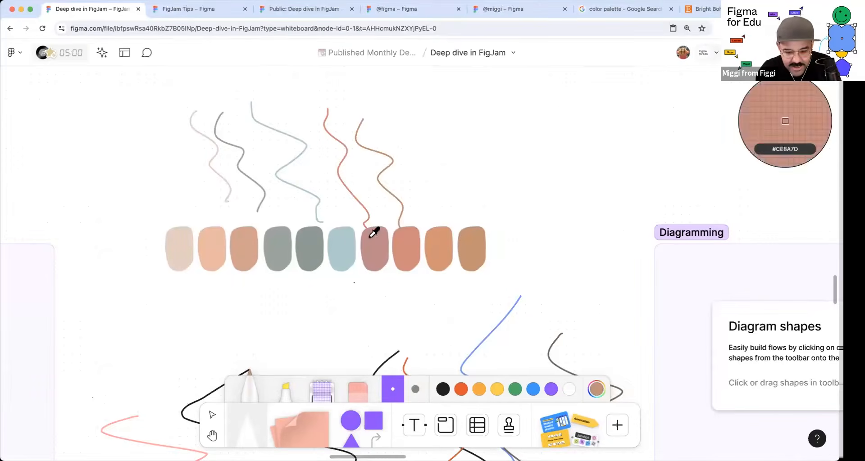
{"action": "left_click", "coordinate": [181, 235]}
{"action": "left_click_drag", "start_coordinate": [405, 125], "coordinate": [440, 214]}
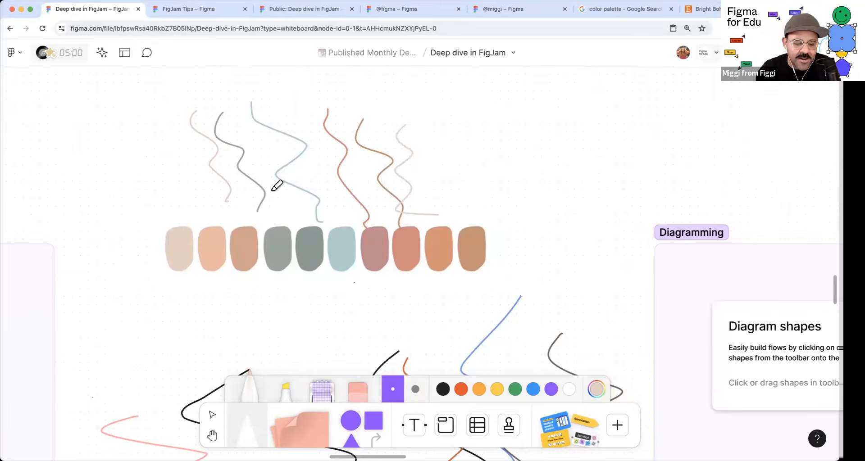
{"action": "scroll", "coordinate": [379, 168], "scroll_direction": "down", "scroll_amount": 2}
{"action": "key", "text": "v"}
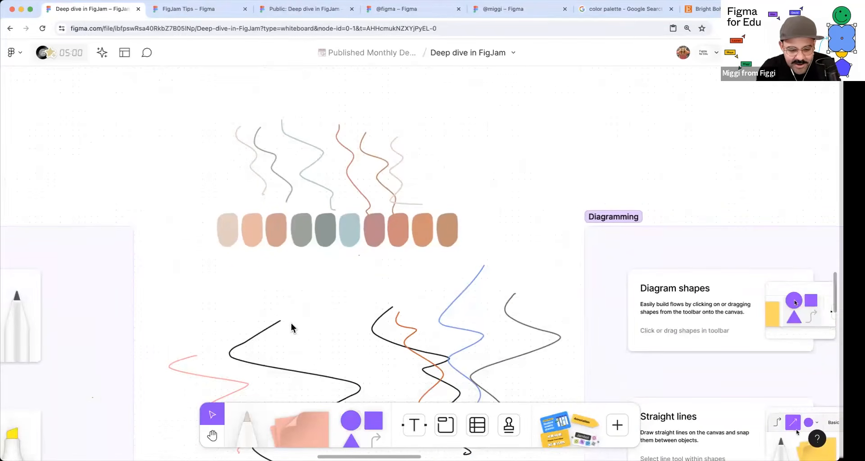
- Switch to the Public: Deep dive in FigJam board and reorder its browser tab to sit beside Deep dive in FigJam
{"action": "left_click", "coordinate": [207, 10]}
{"action": "left_click", "coordinate": [300, 13]}
{"action": "left_click_drag", "start_coordinate": [279, 14], "coordinate": [197, 19]}
{"action": "key", "text": "space"}
- Paste the swatch demo video below the other videos in Section 1 and move the overlapping star onto the painted palette
{"action": "left_click_drag", "start_coordinate": [209, 135], "coordinate": [251, 185]}
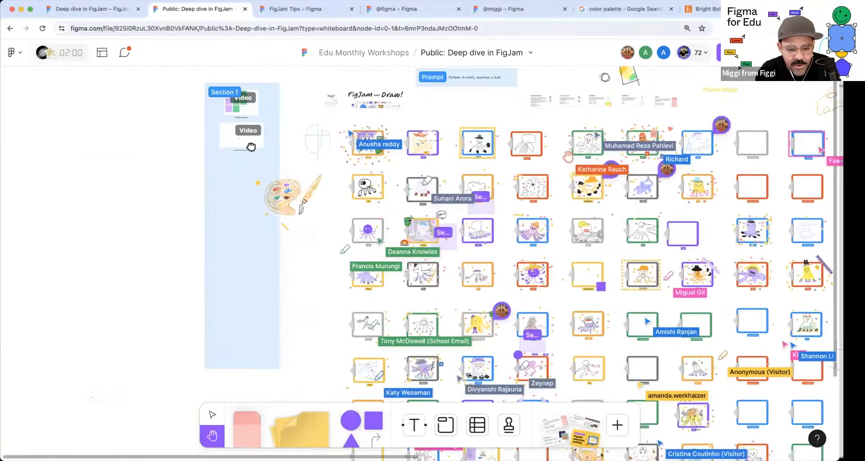
{"action": "scroll", "coordinate": [227, 90], "scroll_direction": "up", "scroll_amount": 5}
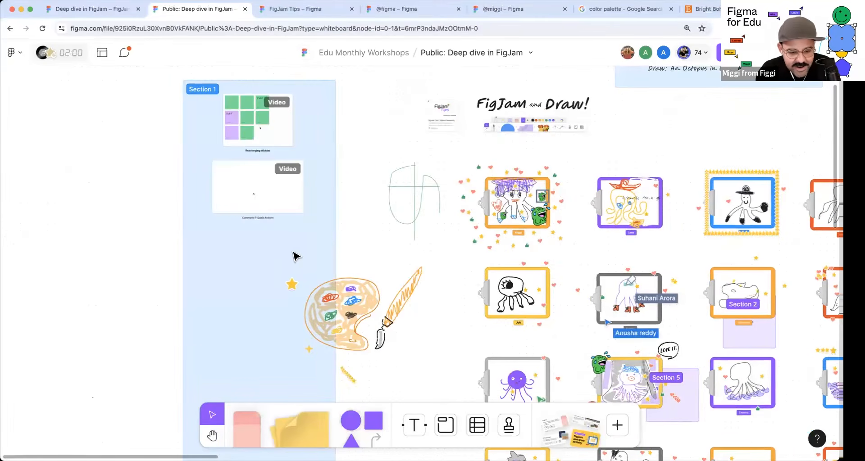
{"action": "key", "text": "super+v"}
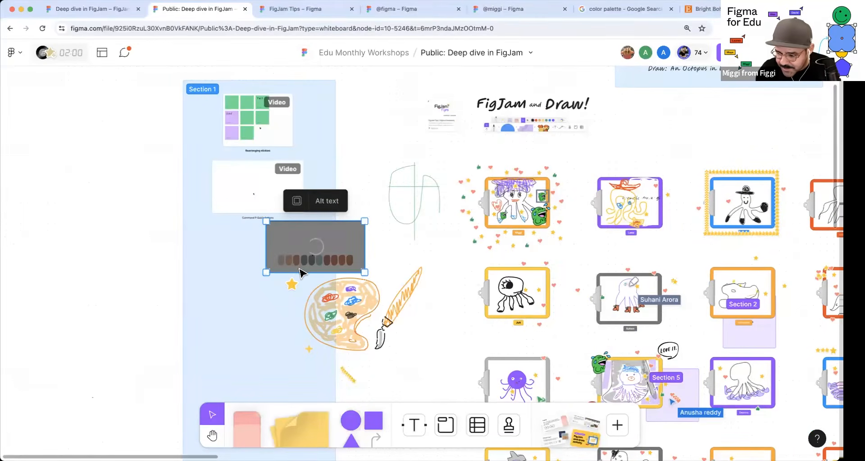
{"action": "left_click_drag", "start_coordinate": [302, 268], "coordinate": [260, 275]}
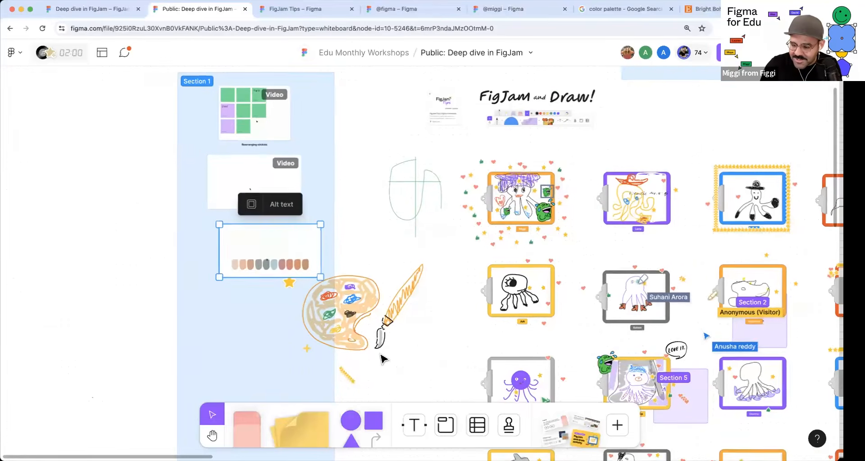
{"action": "scroll", "coordinate": [379, 352], "scroll_direction": "up", "scroll_amount": 2}
{"action": "scroll", "coordinate": [352, 317], "scroll_direction": "up", "scroll_amount": 1}
{"action": "left_click_drag", "start_coordinate": [293, 266], "coordinate": [344, 250]}
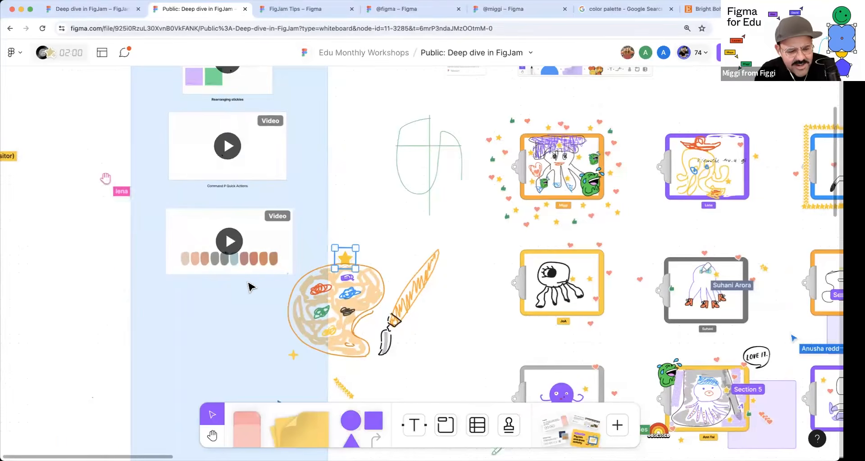
- Duplicate the Command P Quick Actions caption and place the copy directly below the swatch video
{"action": "scroll", "coordinate": [250, 289], "scroll_direction": "up", "scroll_amount": 3}
{"action": "left_click", "coordinate": [221, 90]}
{"action": "left_click_drag", "start_coordinate": [220, 90], "coordinate": [221, 284]}
- Change the duplicated caption's text to "Color eyedropper picker"
{"action": "double_click", "coordinate": [221, 284]}
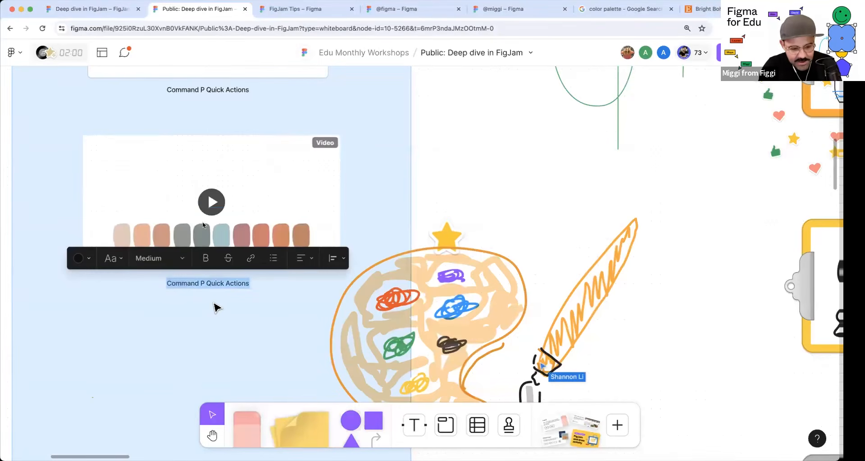
{"action": "type", "text": "Color ey"}
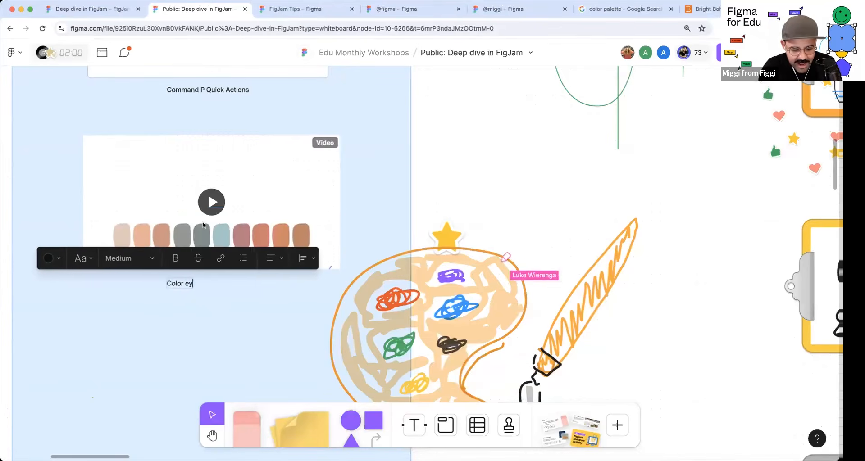
{"action": "type", "text": "dr"}
{"action": "key", "text": "BackSpace"}
{"action": "type", "text": "edropper ic"}
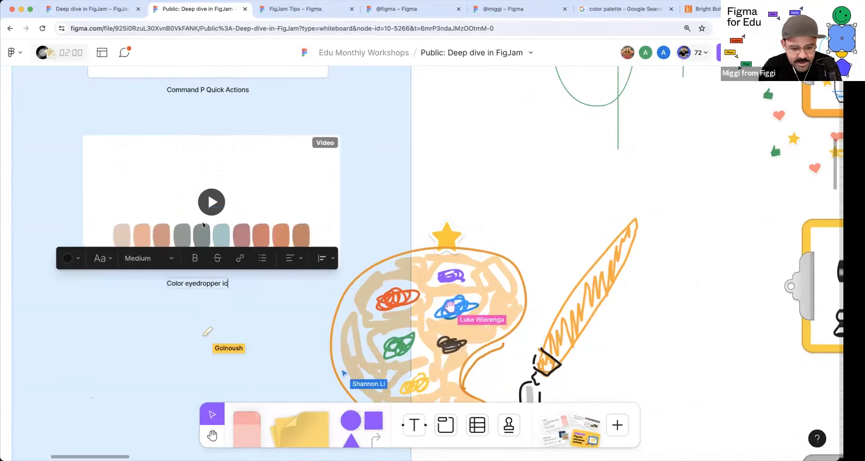
{"action": "key", "text": "BackSpace"}
{"action": "key", "text": "BackSpace"}
{"action": "type", "text": "picker"}
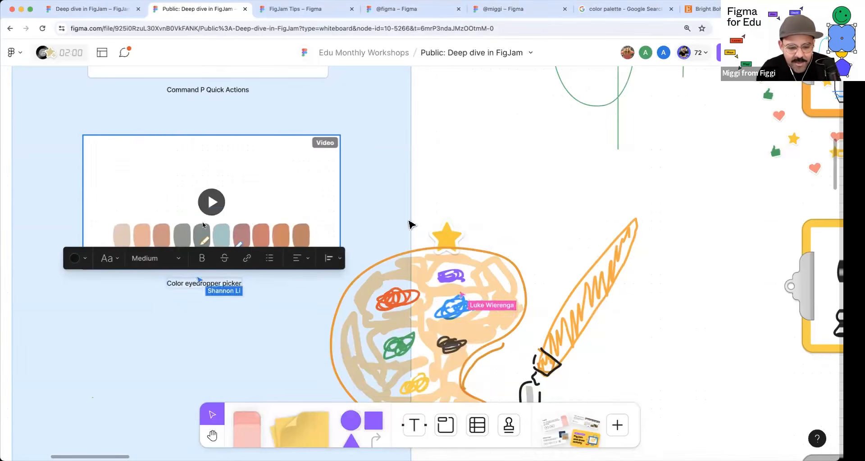
{"action": "key", "text": "Escape"}
{"action": "scroll", "coordinate": [333, 203], "scroll_direction": "down", "scroll_amount": 5}
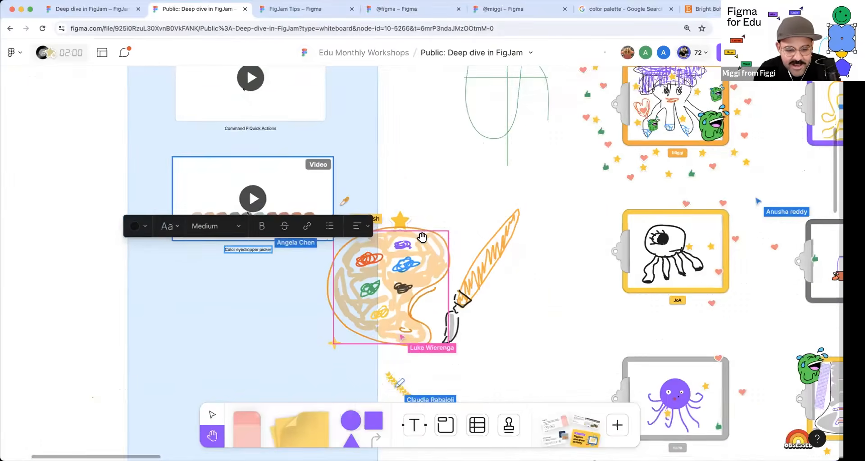
{"action": "scroll", "coordinate": [392, 245], "scroll_direction": "up", "scroll_amount": 5}
{"action": "left_click", "coordinate": [246, 256]}
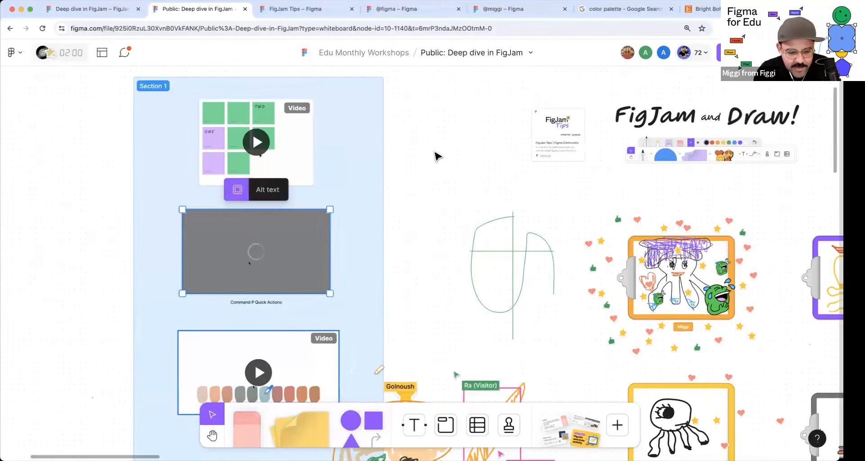
{"action": "left_click", "coordinate": [415, 174]}
- Return to the Deep dive in FigJam board and delete the demo squiggles and pasted webcam screenshot between the Toolbar and Diagramming sections
{"action": "left_click", "coordinate": [126, 12]}
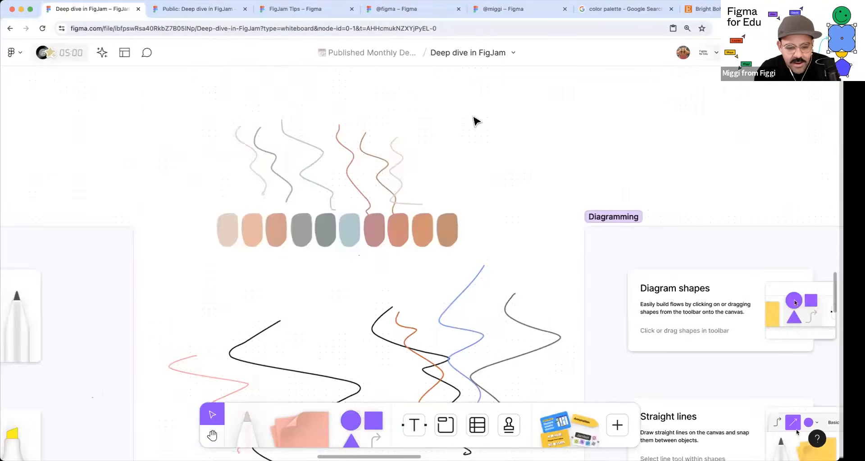
{"action": "scroll", "coordinate": [504, 150], "scroll_direction": "down", "scroll_amount": 5}
{"action": "scroll", "coordinate": [418, 207], "scroll_direction": "down", "scroll_amount": 3}
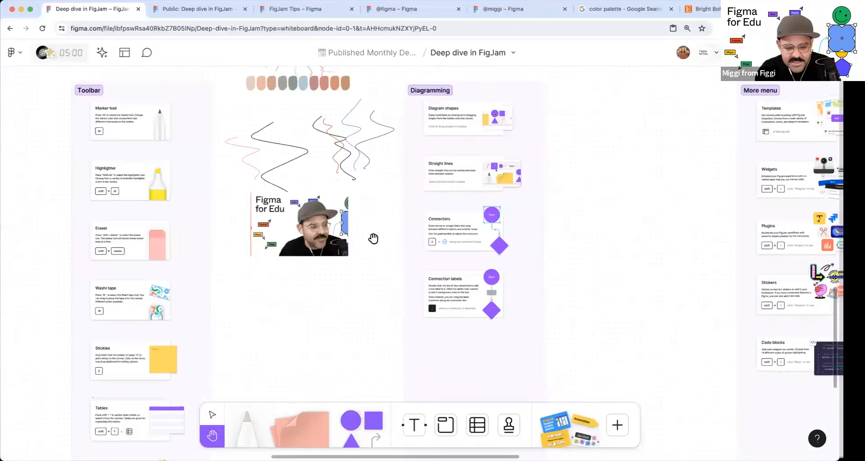
{"action": "left_click_drag", "start_coordinate": [330, 263], "coordinate": [317, 197]}
{"action": "scroll", "coordinate": [246, 333], "scroll_direction": "down", "scroll_amount": 3}
{"action": "left_click_drag", "start_coordinate": [245, 333], "coordinate": [323, 240]}
{"action": "scroll", "coordinate": [340, 123], "scroll_direction": "up", "scroll_amount": 5}
{"action": "left_click", "coordinate": [340, 129]}
{"action": "key", "text": "Delete"}
- Import the three coffee photos as media into the empty canvas area below the Toolbar and Diagramming sections
{"action": "key", "text": "h"}
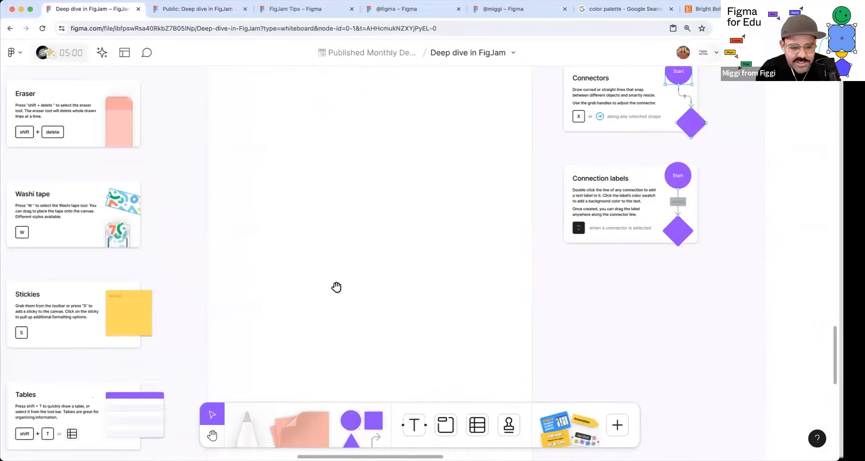
{"action": "scroll", "coordinate": [336, 287], "scroll_direction": "down", "scroll_amount": 10}
{"action": "left_click_drag", "start_coordinate": [396, 301], "coordinate": [415, 182]}
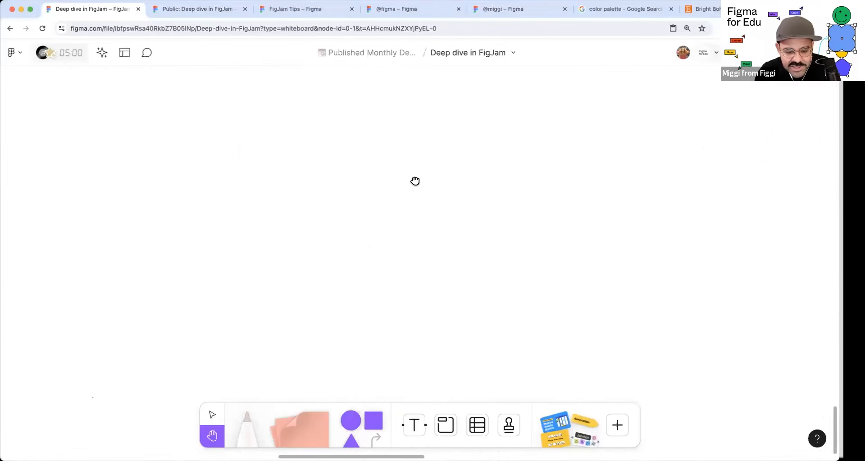
{"action": "key", "text": "v"}
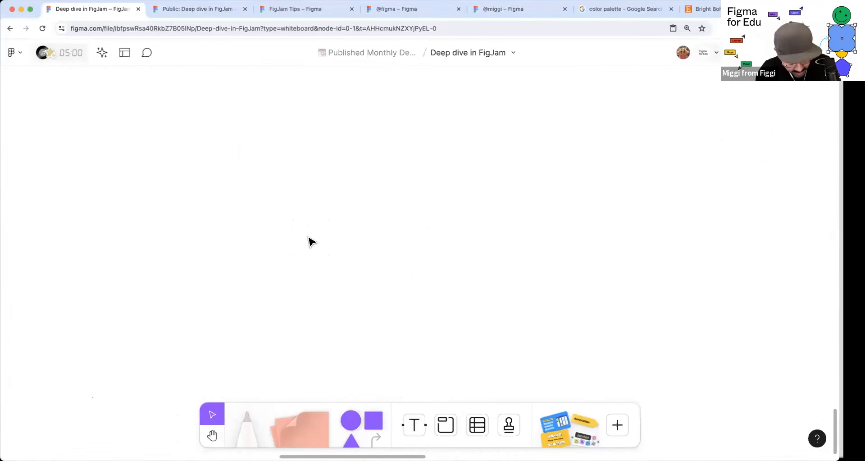
{"action": "left_click", "coordinate": [617, 425]}
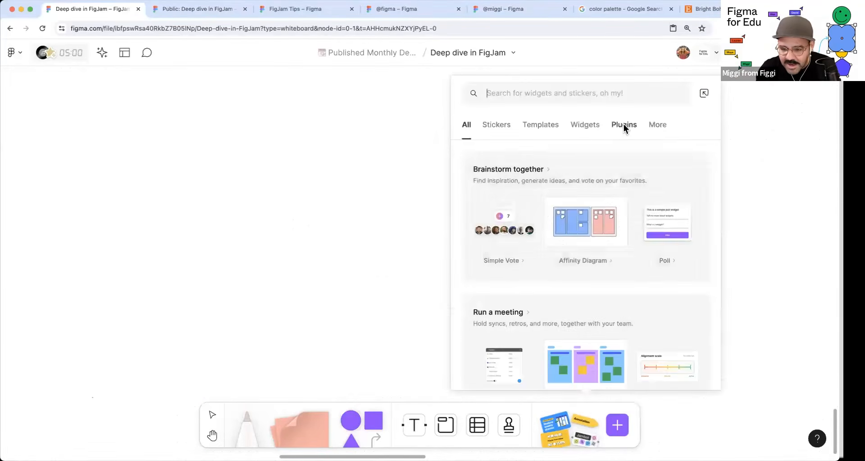
{"action": "left_click", "coordinate": [659, 123]}
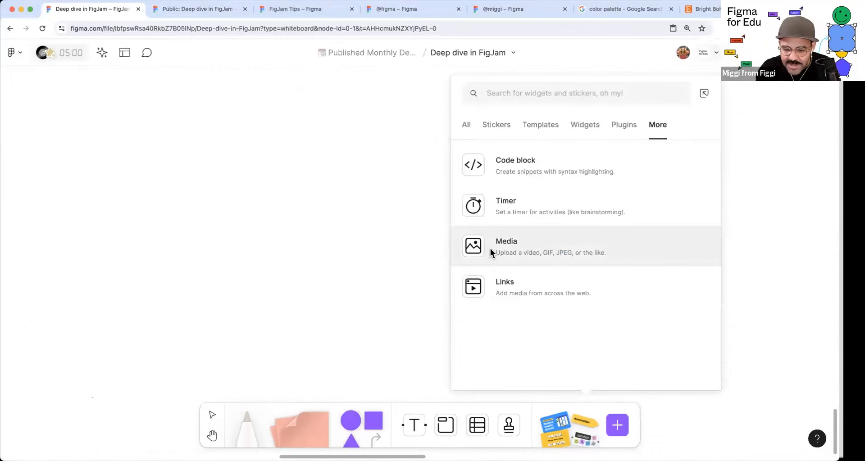
{"action": "left_click", "coordinate": [378, 220]}
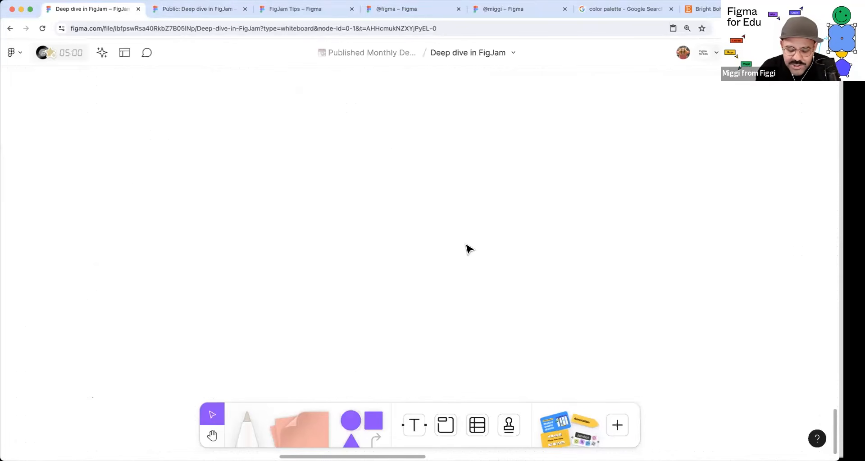
{"action": "left_click", "coordinate": [617, 425]}
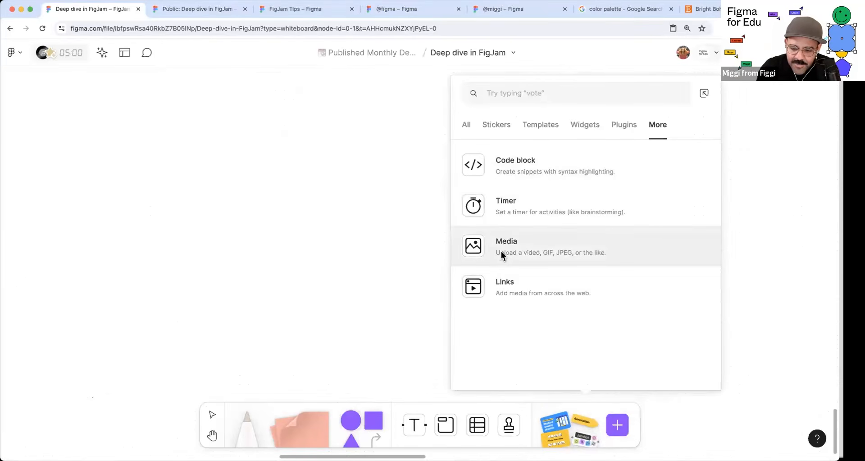
{"action": "left_click", "coordinate": [587, 253]}
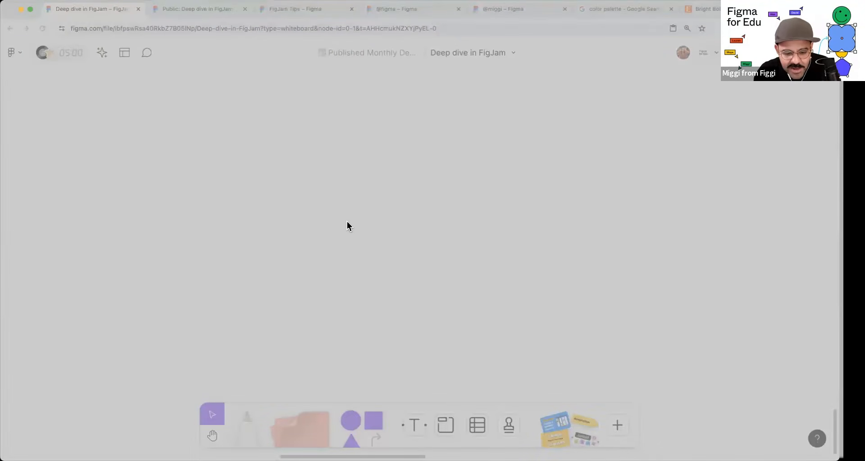
{"action": "left_click", "coordinate": [570, 318]}
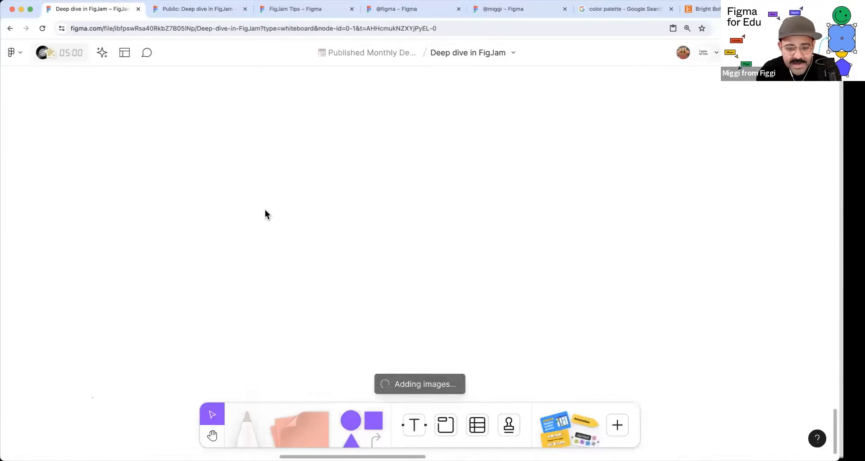
- Move the white-background coffee bean photo to the left of the wide photo so all three form one row
{"action": "left_click", "coordinate": [331, 147]}
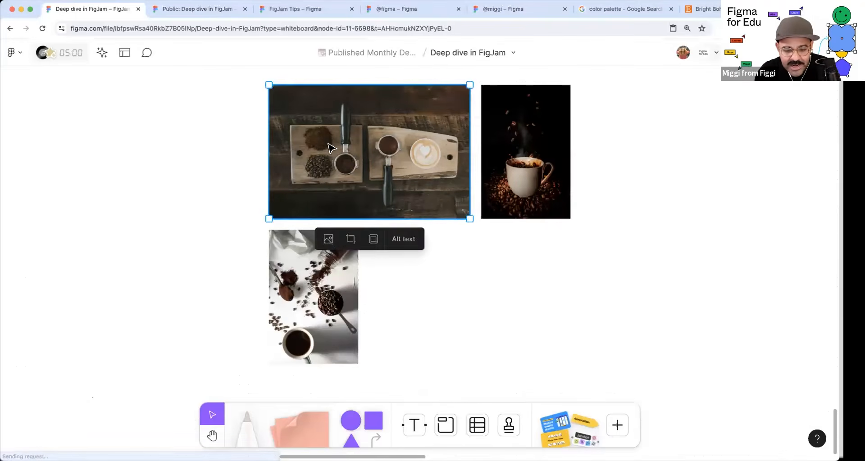
{"action": "left_click", "coordinate": [516, 299]}
{"action": "left_click_drag", "start_coordinate": [317, 328], "coordinate": [216, 182]}
{"action": "key", "text": "space"}
{"action": "left_click_drag", "start_coordinate": [366, 256], "coordinate": [384, 316]}
{"action": "left_click_drag", "start_coordinate": [388, 272], "coordinate": [406, 290]}
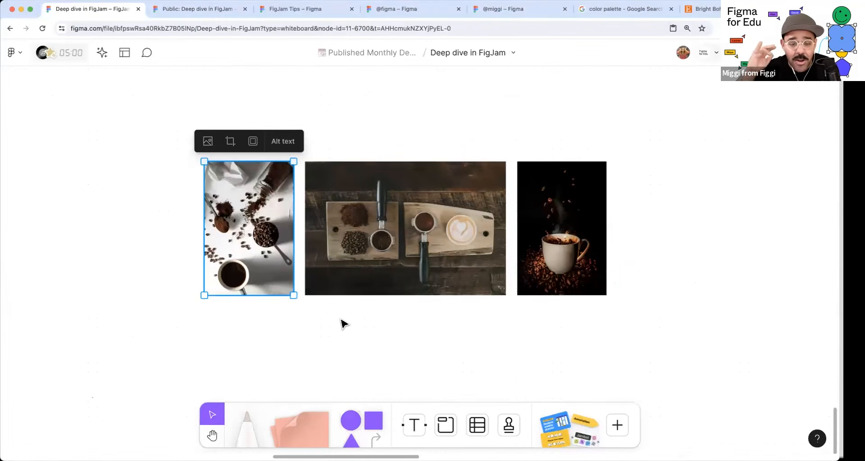
{"action": "left_click", "coordinate": [338, 339]}
- Turn on the border for each of the three coffee photos
{"action": "left_click", "coordinate": [218, 236]}
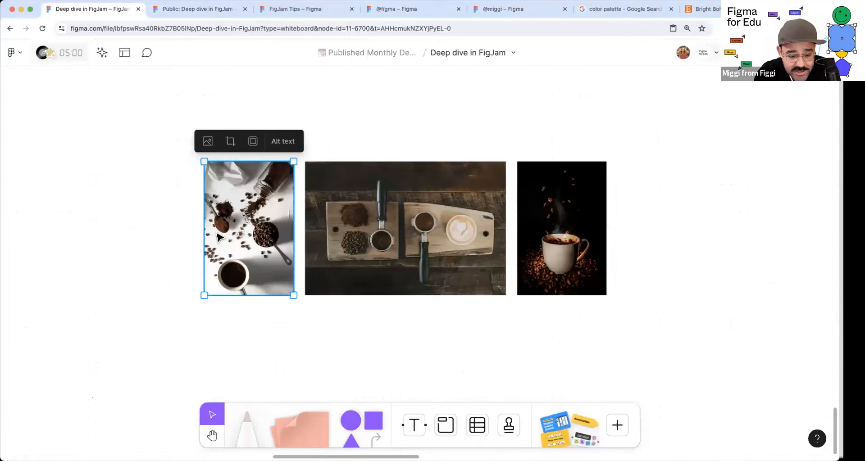
{"action": "left_click", "coordinate": [251, 144]}
{"action": "left_click", "coordinate": [366, 191]}
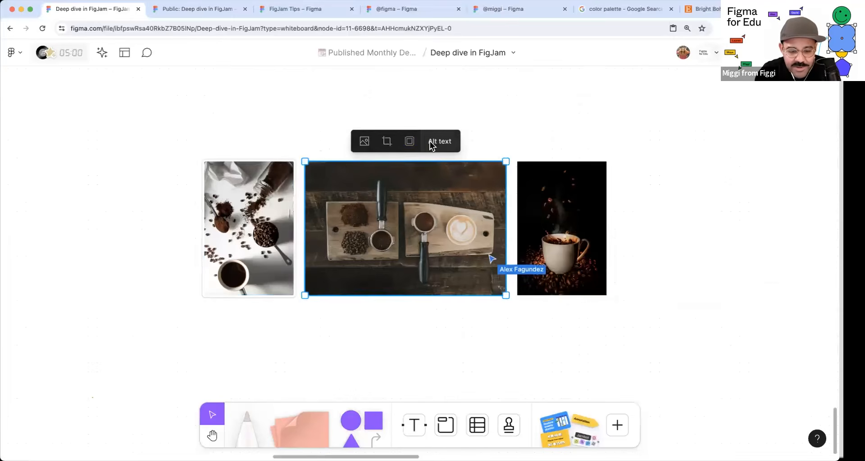
{"action": "left_click", "coordinate": [556, 169]}
{"action": "left_click", "coordinate": [565, 141]}
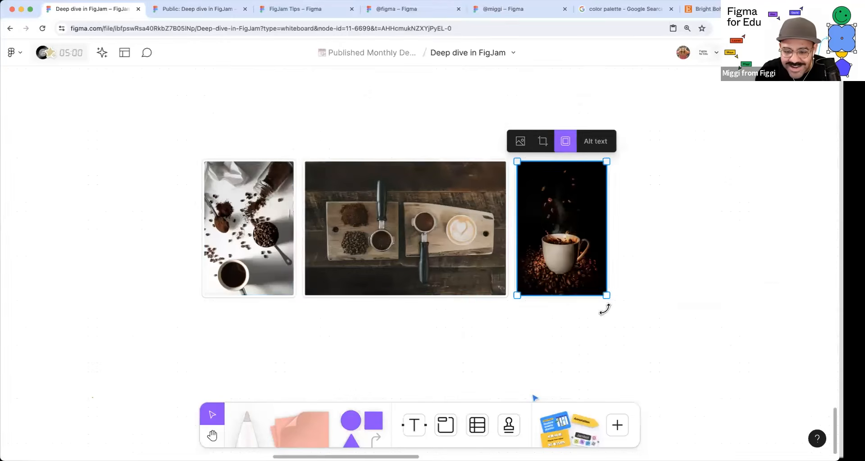
{"action": "left_click", "coordinate": [518, 334]}
- Crop the leftmost photo inside its frame, enlarging and shifting the image to focus on the scoop of beans and spilled grounds
{"action": "scroll", "coordinate": [546, 198], "scroll_direction": "up", "scroll_amount": 3}
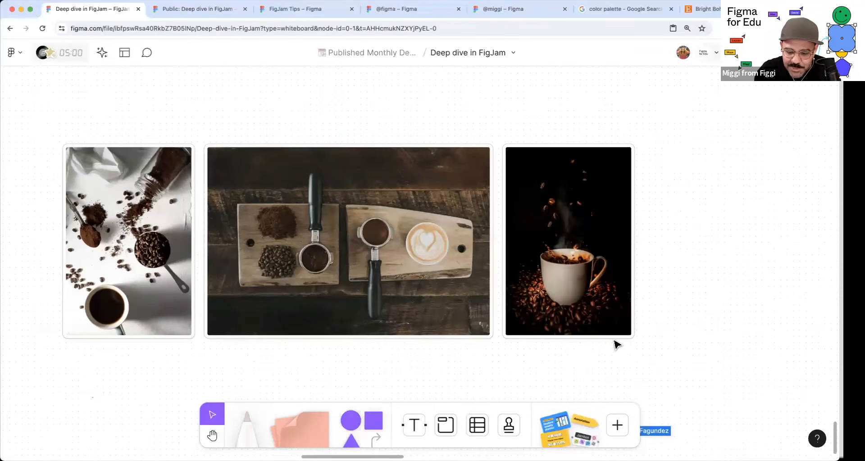
{"action": "key", "text": "space"}
{"action": "left_click_drag", "start_coordinate": [170, 233], "coordinate": [344, 221]}
{"action": "key", "text": "space"}
{"action": "left_click", "coordinate": [256, 256]}
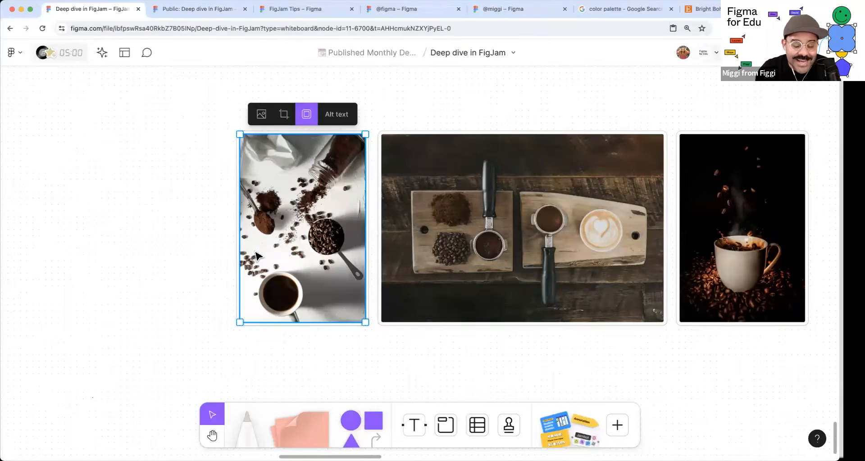
{"action": "left_click", "coordinate": [286, 114]}
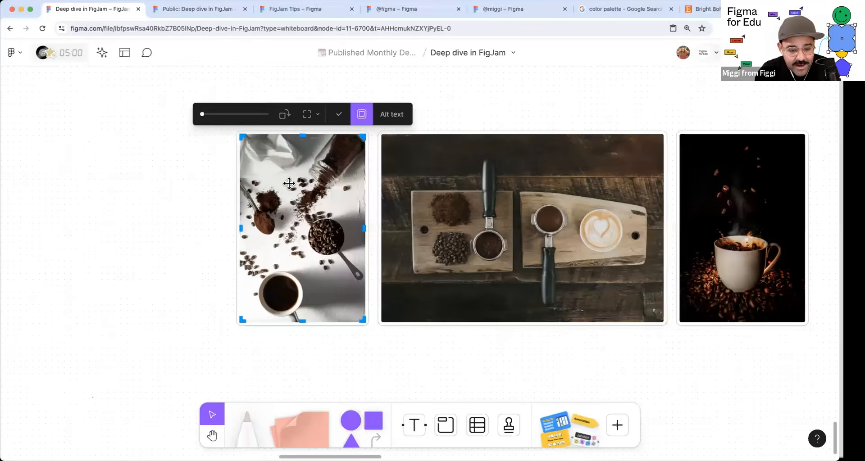
{"action": "left_click_drag", "start_coordinate": [290, 214], "coordinate": [267, 189]}
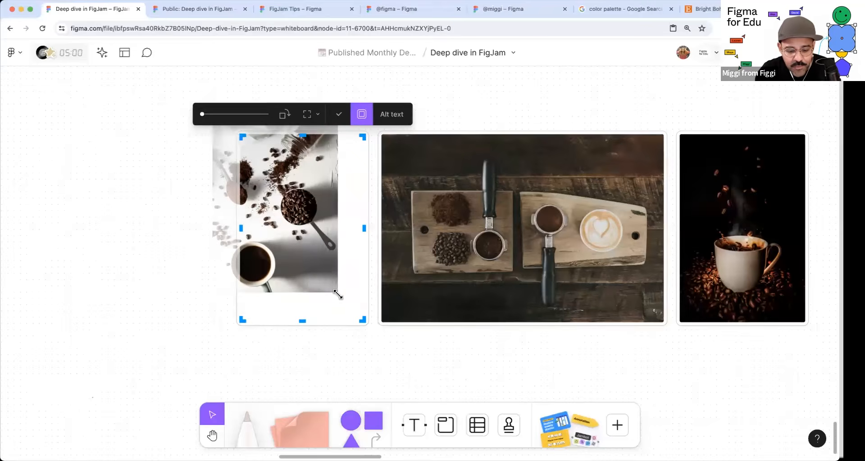
{"action": "left_click_drag", "start_coordinate": [338, 294], "coordinate": [410, 393]}
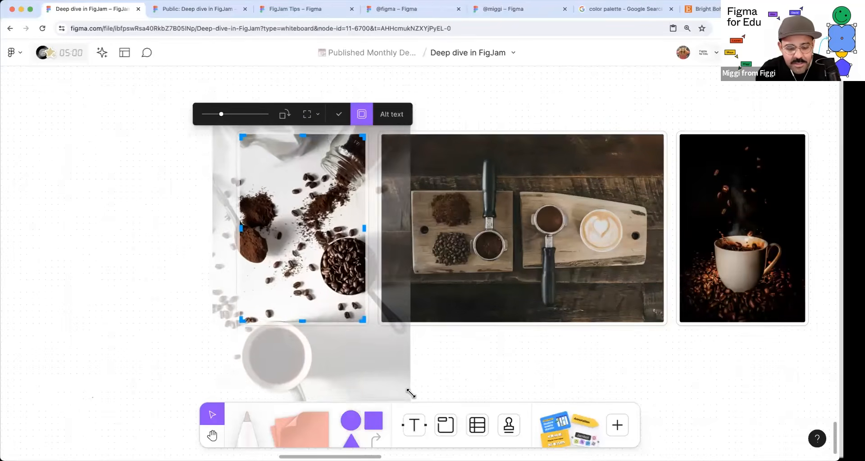
{"action": "left_click_drag", "start_coordinate": [313, 265], "coordinate": [279, 275]}
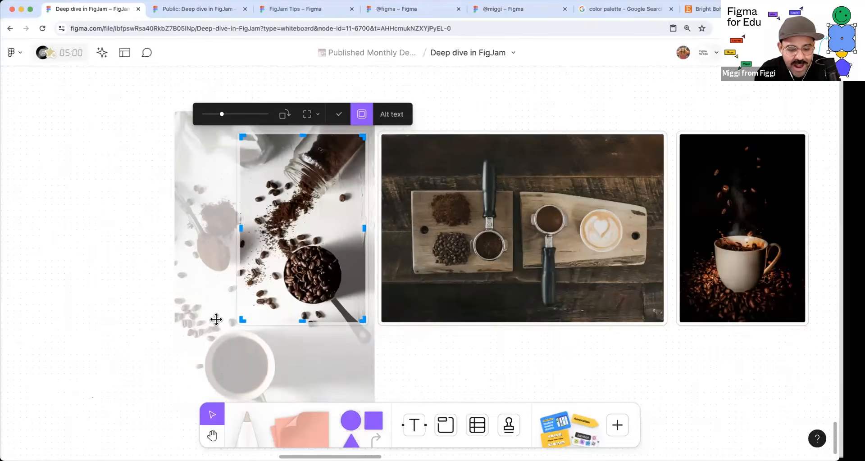
{"action": "left_click", "coordinate": [112, 266]}
{"action": "left_click", "coordinate": [112, 266]}
- Crop the dark coffee cup photo to a Circle 1:1 shape and shift the image up to centre the cup
{"action": "key", "text": "space"}
{"action": "left_click_drag", "start_coordinate": [388, 339], "coordinate": [235, 325]}
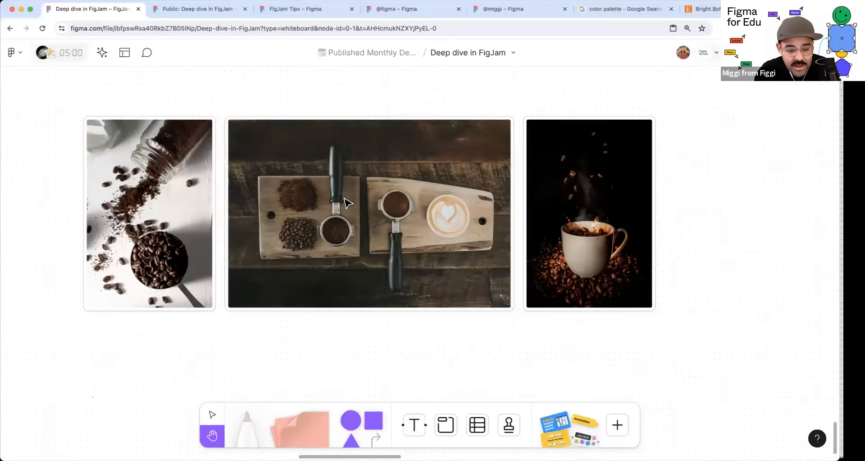
{"action": "left_click", "coordinate": [341, 213]}
{"action": "left_click", "coordinate": [610, 214]}
{"action": "scroll", "coordinate": [647, 215], "scroll_direction": "right", "scroll_amount": 8}
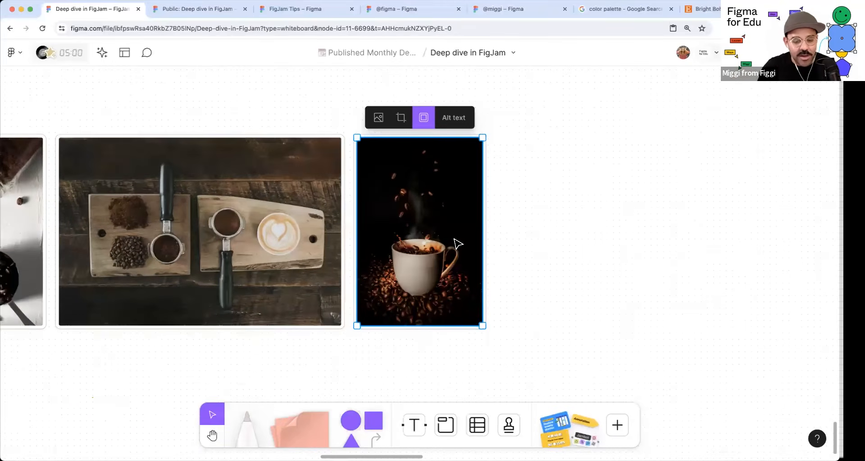
{"action": "left_click", "coordinate": [403, 118]}
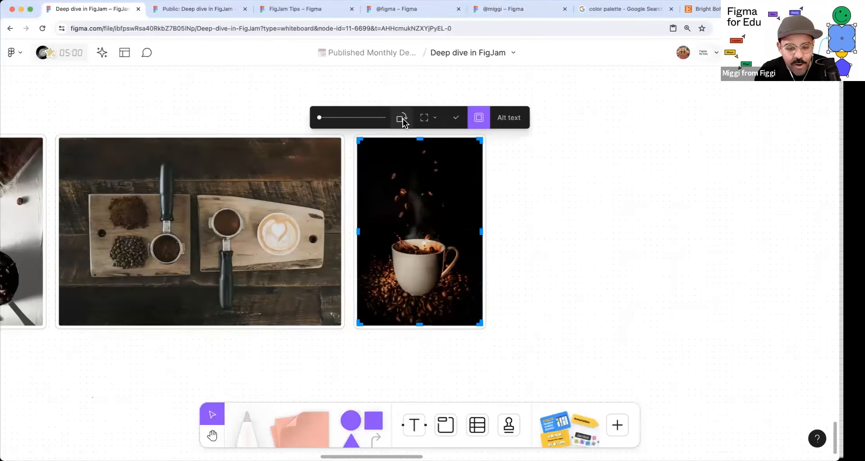
{"action": "left_click", "coordinate": [435, 118]}
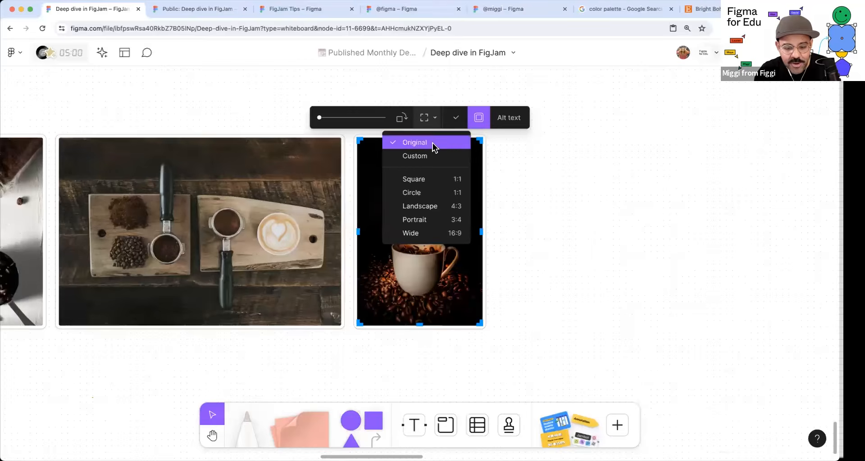
{"action": "left_click", "coordinate": [427, 193]}
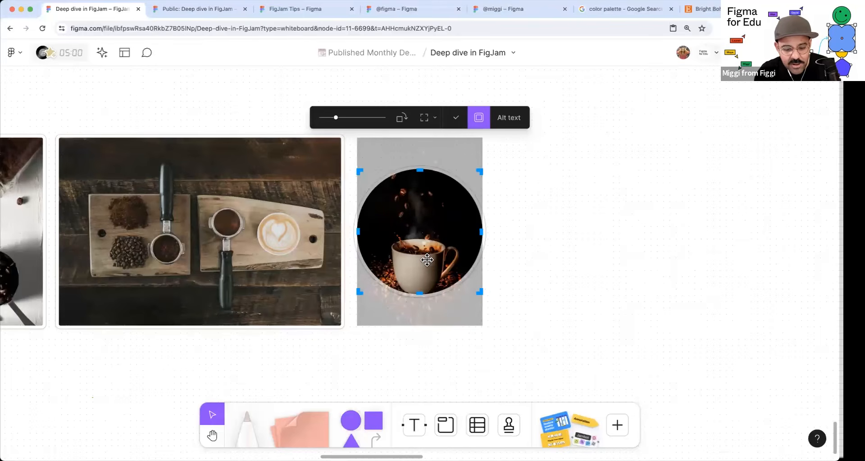
{"action": "scroll", "coordinate": [427, 239], "scroll_direction": "up", "scroll_amount": 3}
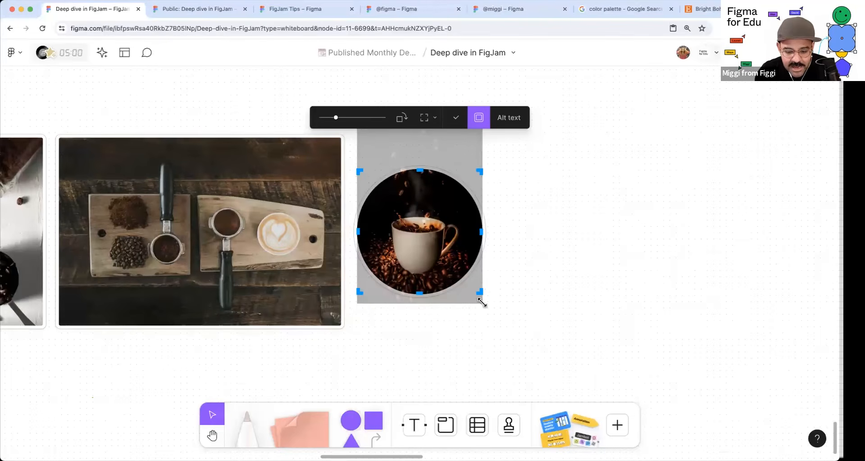
{"action": "left_click", "coordinate": [558, 300]}
- Move the circular cup photo so it overlaps the upper-right corner of the wide photo
{"action": "key", "text": "h"}
{"action": "left_click_drag", "start_coordinate": [473, 311], "coordinate": [546, 303]}
{"action": "scroll", "coordinate": [547, 303], "scroll_direction": "down", "scroll_amount": 3}
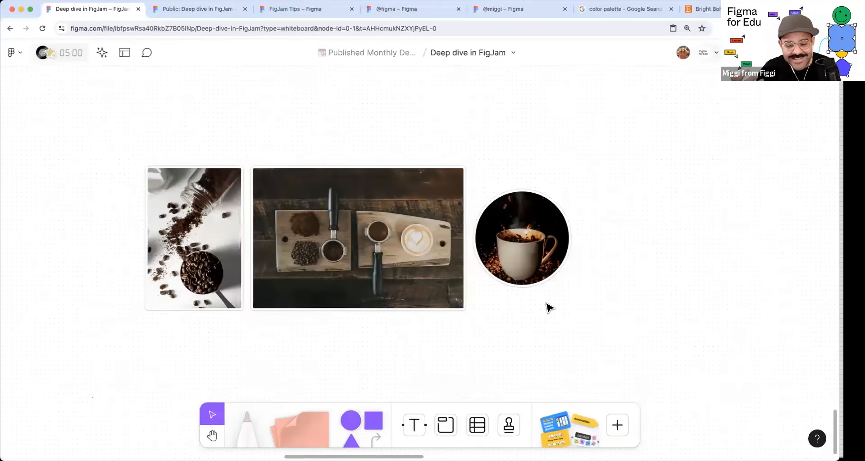
{"action": "left_click_drag", "start_coordinate": [554, 250], "coordinate": [499, 182]}
{"action": "left_click", "coordinate": [553, 250]}
{"action": "key", "text": "space"}
{"action": "left_click_drag", "start_coordinate": [554, 253], "coordinate": [575, 261]}
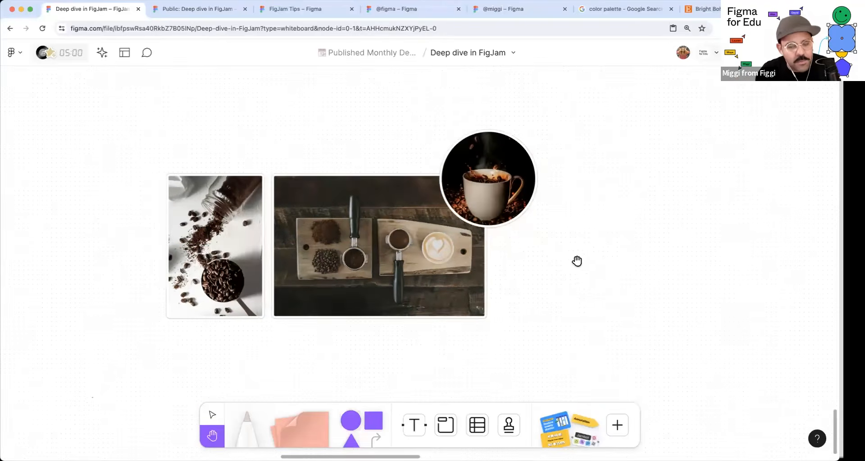
{"action": "left_click_drag", "start_coordinate": [520, 242], "coordinate": [572, 228]}
{"action": "key", "text": "space"}
{"action": "left_click_drag", "start_coordinate": [530, 210], "coordinate": [532, 227]}
{"action": "key", "text": "space"}
{"action": "left_click_drag", "start_coordinate": [505, 266], "coordinate": [467, 279]}
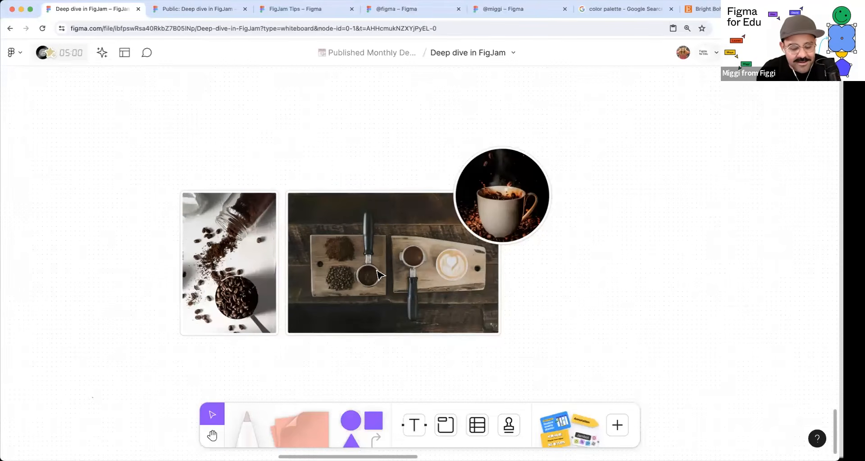
- Crop the wide photo inside its frame, enlarging and shifting the image to focus on the grounds, beans and portafilters
{"action": "left_click", "coordinate": [348, 263]}
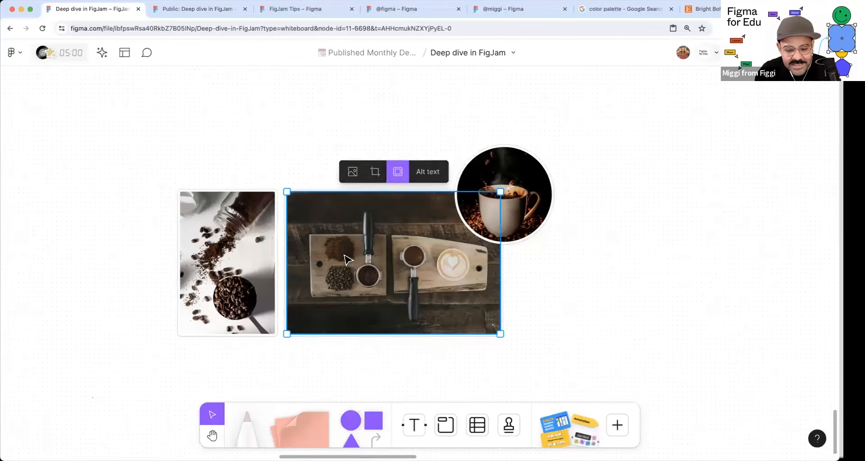
{"action": "left_click", "coordinate": [379, 172]}
{"action": "left_click_drag", "start_coordinate": [397, 284], "coordinate": [368, 254]}
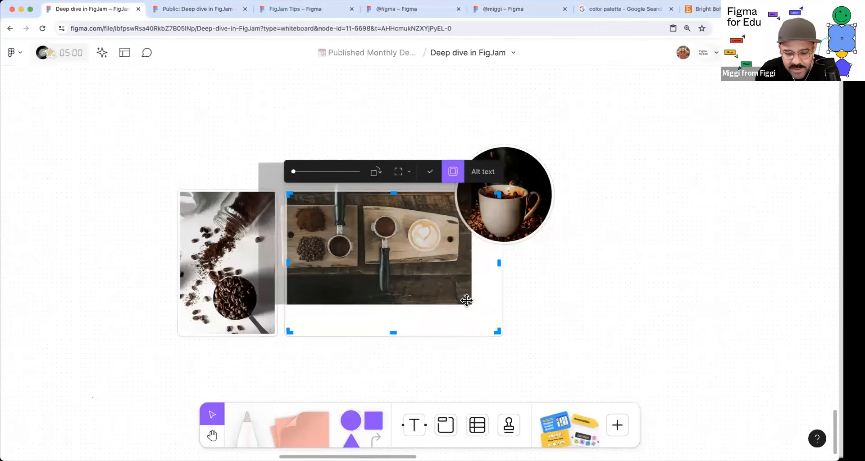
{"action": "left_click_drag", "start_coordinate": [470, 305], "coordinate": [533, 388]}
{"action": "left_click_drag", "start_coordinate": [438, 276], "coordinate": [444, 258]}
{"action": "left_click", "coordinate": [662, 313]}
{"action": "left_click", "coordinate": [662, 312]}
- Draw a small square just to the right of the wide photo, below the circular cup photo
{"action": "key", "text": "space"}
{"action": "scroll", "coordinate": [581, 349], "scroll_direction": "down", "scroll_amount": 2}
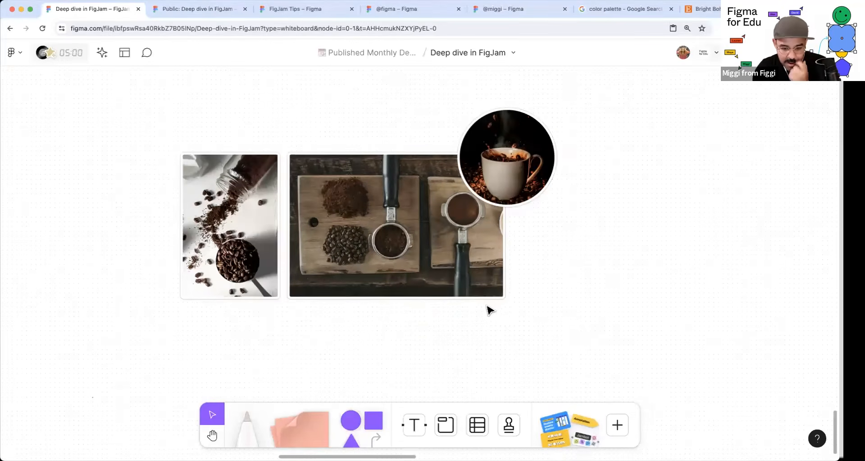
{"action": "left_click", "coordinate": [374, 420]}
{"action": "left_click_drag", "start_coordinate": [514, 213], "coordinate": [542, 241]}
{"action": "key", "text": "space"}
{"action": "left_click_drag", "start_coordinate": [506, 267], "coordinate": [512, 294]}
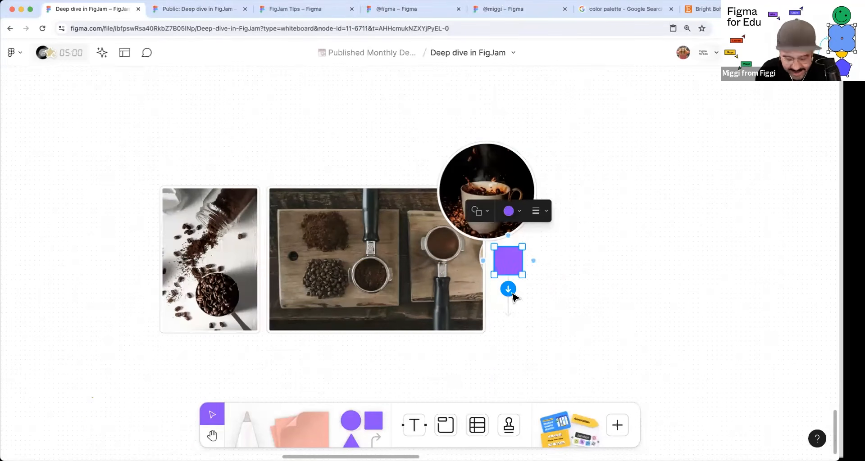
- Fill the square with a dark brown sampled from the wide photo and place a copy directly below it
{"action": "key", "text": "i"}
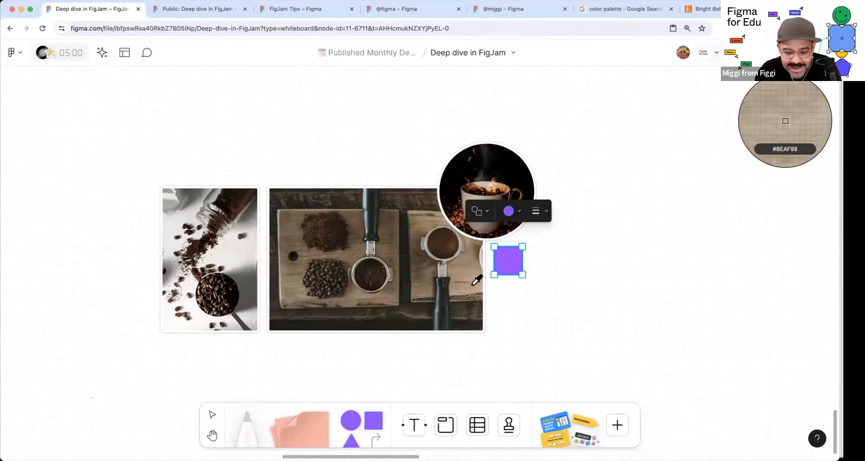
{"action": "left_click", "coordinate": [377, 249]}
{"action": "left_click", "coordinate": [514, 264]}
{"action": "left_click_drag", "start_coordinate": [513, 265], "coordinate": [521, 301]}
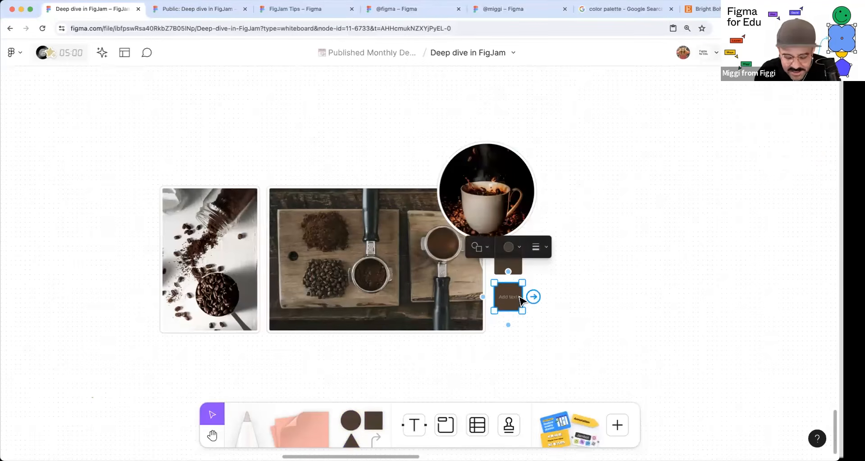
- Fill the lower swatch below the dark brown square with a light tan sampled from the circular cup photo
{"action": "key", "text": "i"}
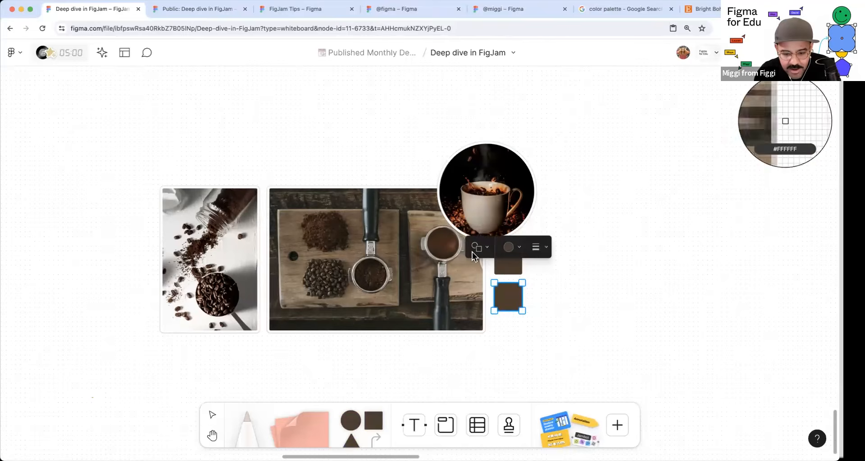
{"action": "left_click", "coordinate": [471, 205]}
{"action": "left_click", "coordinate": [633, 273]}
- Copy the tan swatch to the right of the dark brown one and fill it with a grey sampled from the tall beans photo
{"action": "left_click_drag", "start_coordinate": [512, 306], "coordinate": [551, 271]}
{"action": "key", "text": "i"}
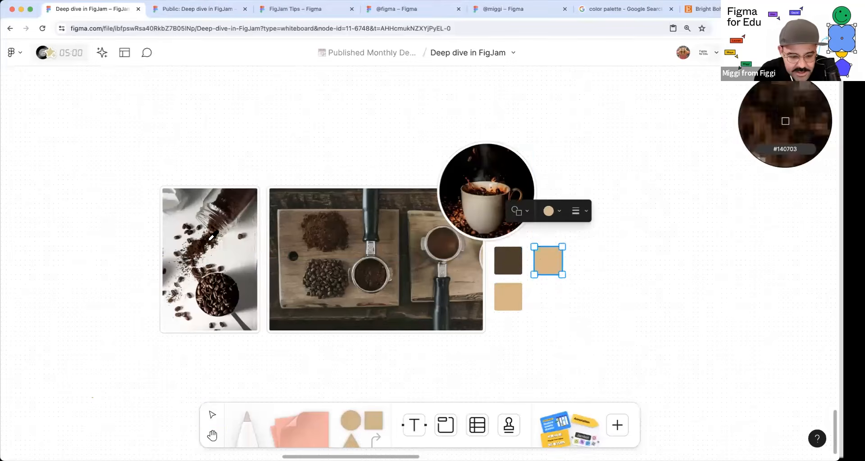
{"action": "left_click", "coordinate": [208, 213]}
{"action": "mouse_move", "coordinate": [558, 267]}
{"action": "left_mouse_down"}
{"action": "mouse_move", "coordinate": [545, 267]}
{"action": "mouse_move", "coordinate": [553, 267]}
{"action": "left_mouse_up"}
{"action": "left_click", "coordinate": [570, 321]}
{"action": "key", "text": "space"}
{"action": "left_click_drag", "start_coordinate": [558, 315], "coordinate": [526, 301]}
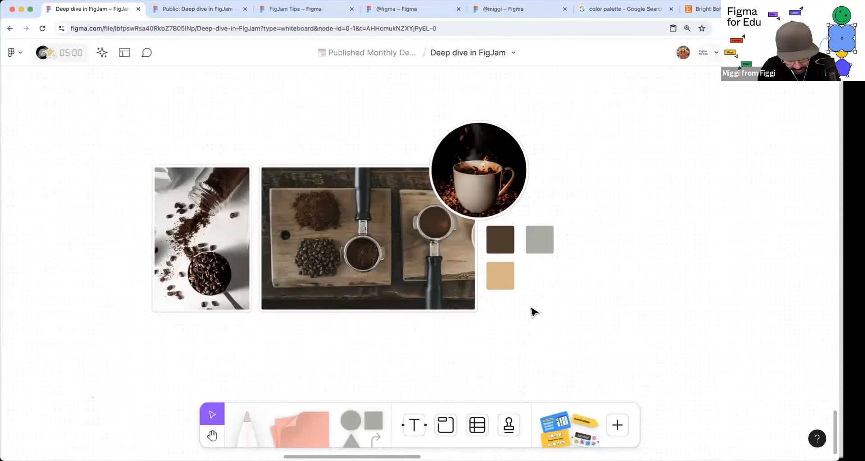
{"action": "left_click", "coordinate": [627, 423]}
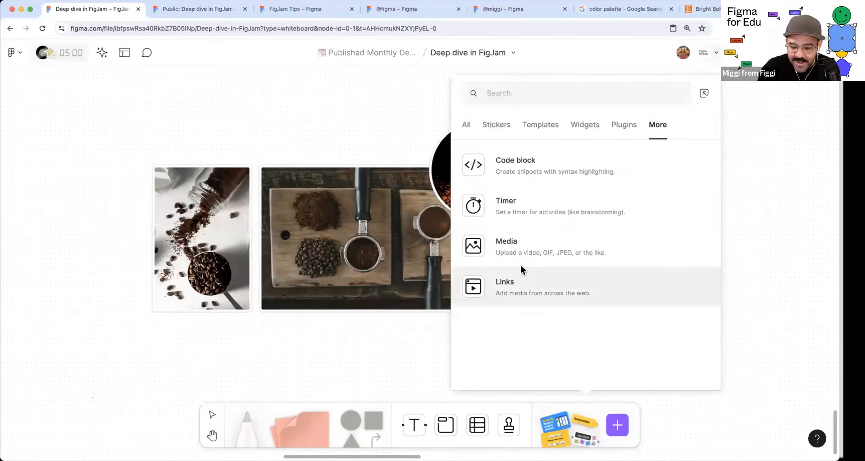
{"action": "left_click", "coordinate": [519, 251]}
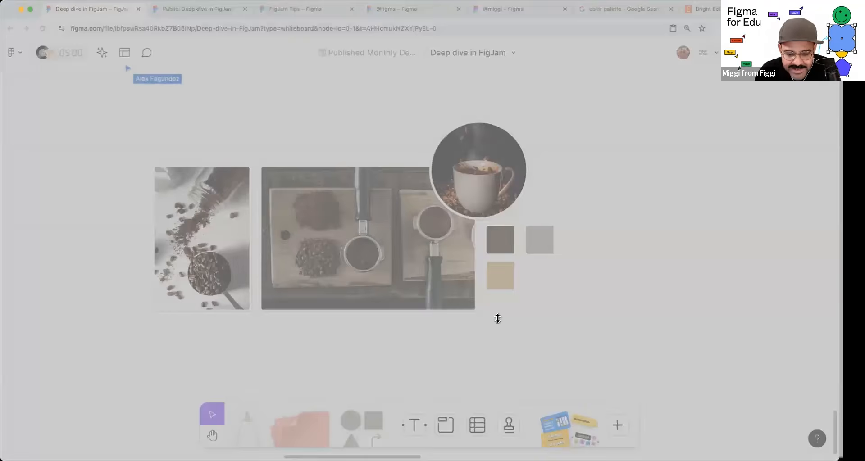
{"action": "left_click", "coordinate": [568, 323]}
{"action": "scroll", "coordinate": [416, 299], "scroll_direction": "down", "scroll_amount": 1}
{"action": "left_click_drag", "start_coordinate": [422, 243], "coordinate": [374, 409]}
{"action": "key", "text": "Delete"}
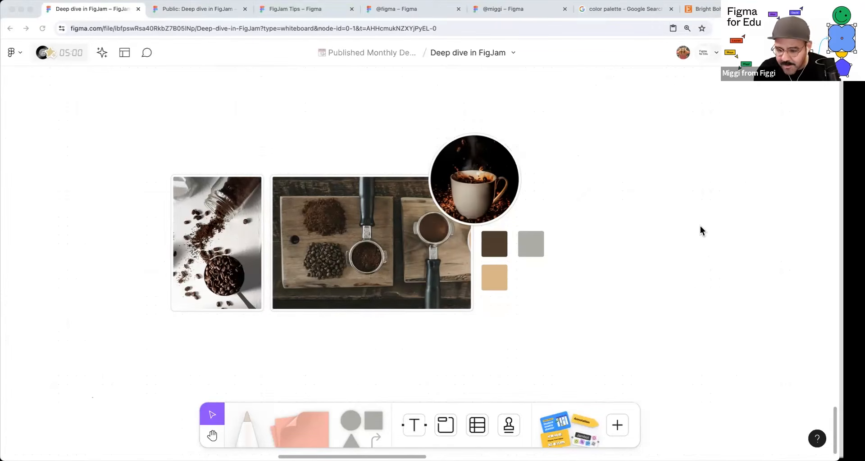
- Paste the arctic fox photo directly below the wide photo, matched to its width, and give it a border
{"action": "left_click", "coordinate": [473, 340]}
{"action": "key", "text": "super+v"}
{"action": "left_click_drag", "start_coordinate": [488, 334], "coordinate": [368, 395]}
{"action": "left_click_drag", "start_coordinate": [438, 332], "coordinate": [445, 249]}
{"action": "left_click", "coordinate": [383, 219]}
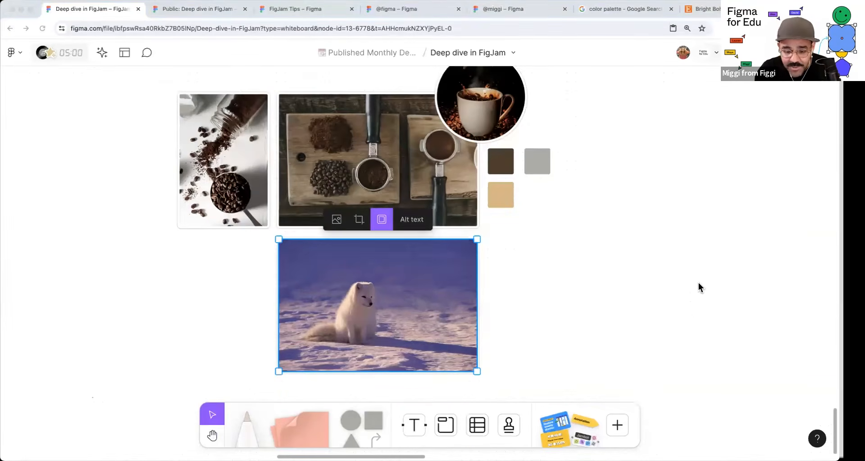
{"action": "key", "text": "super+shift+4"}
{"action": "key", "text": "Escape"}
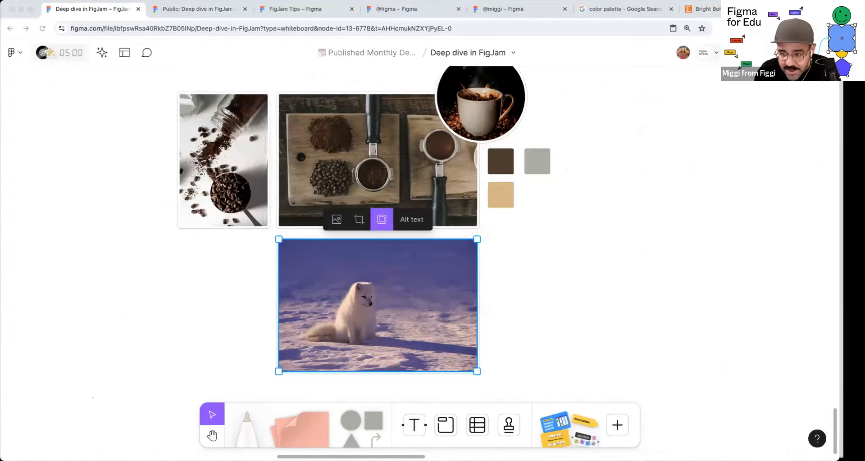
- Open unsplash.com in a new browser tab and search it for "puppy"
{"action": "key", "text": "super+t"}
{"action": "type", "text": "unsp"}
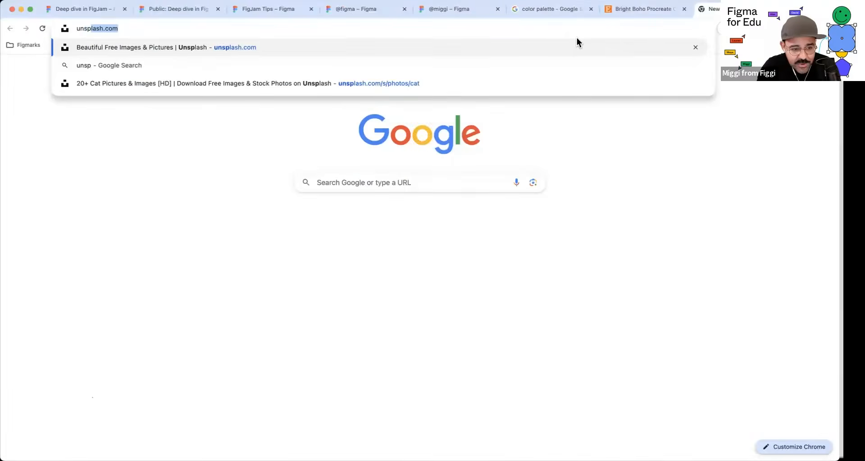
{"action": "key", "text": "Return"}
{"action": "scroll", "coordinate": [374, 204], "scroll_direction": "down", "scroll_amount": 2}
{"action": "scroll", "coordinate": [373, 204], "scroll_direction": "up", "scroll_amount": 1}
{"action": "left_click", "coordinate": [202, 237]}
{"action": "type", "text": "puppy"}
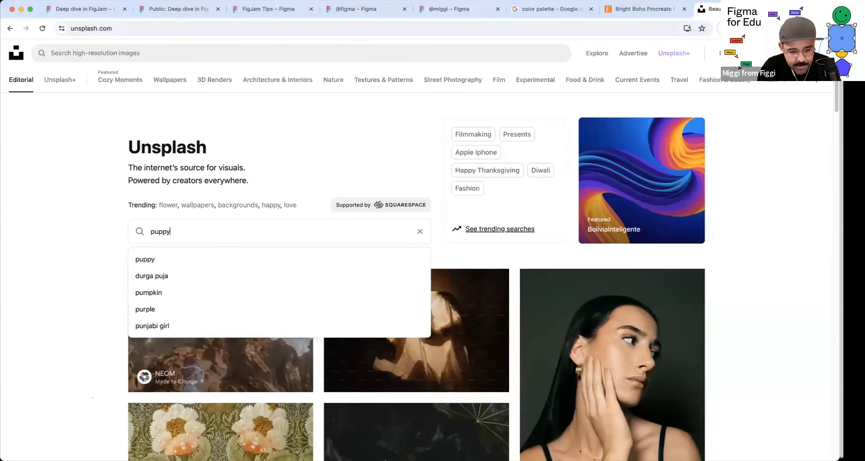
{"action": "key", "text": "Return"}
{"action": "scroll", "coordinate": [214, 235], "scroll_direction": "down", "scroll_amount": 5}
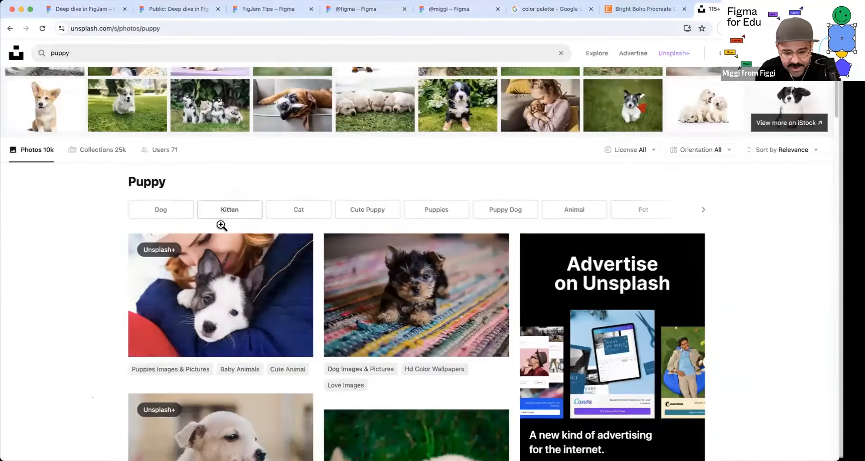
- Open the photo of the black and tan puppy on the colorful rug and copy the image
{"action": "left_click", "coordinate": [439, 245]}
{"action": "right_click", "coordinate": [445, 215]}
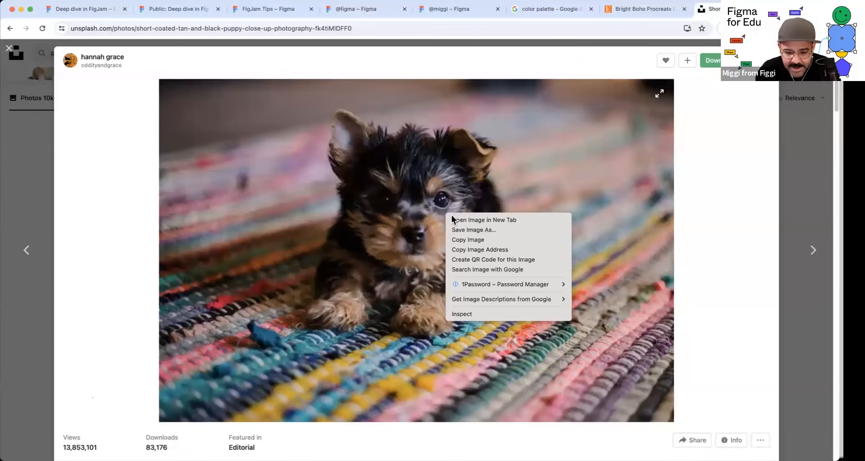
{"action": "left_click", "coordinate": [469, 241]}
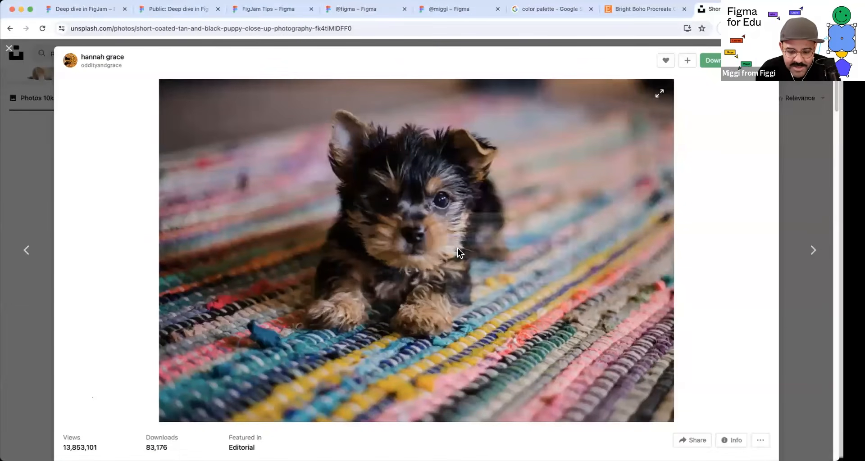
- Switch back to the "Deep dive in FigJam" board and bring the arctic fox photo into view
{"action": "left_click", "coordinate": [90, 15]}
{"action": "left_click", "coordinate": [562, 328]}
{"action": "key", "text": "h"}
{"action": "key", "text": "v"}
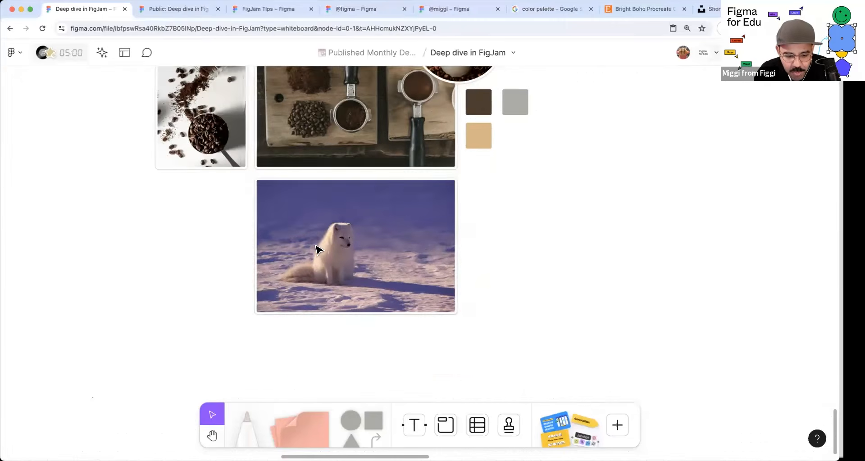
- Replace the arctic fox photo with the copied puppy image and undo the replacement
{"action": "left_click", "coordinate": [394, 270]}
{"action": "scroll", "coordinate": [394, 270], "scroll_direction": "up", "scroll_amount": 2}
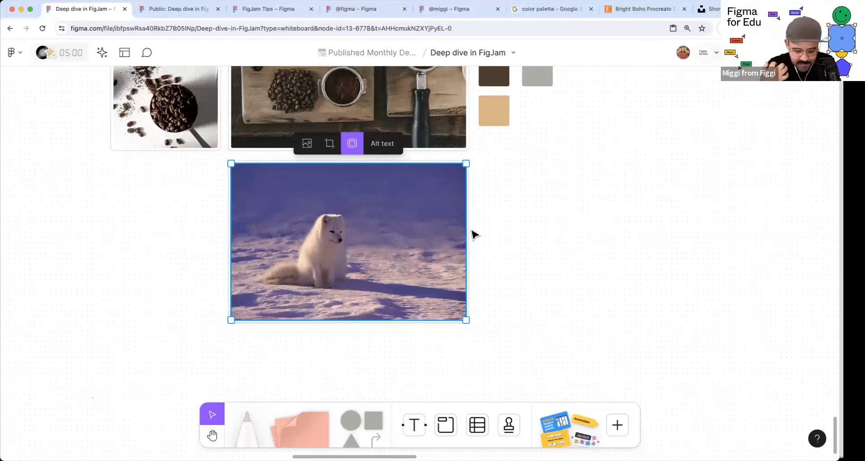
{"action": "key", "text": "super+v"}
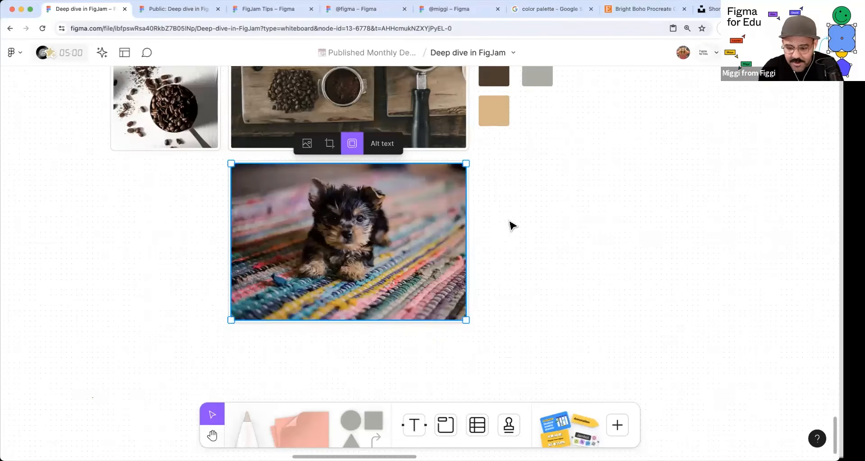
{"action": "key", "text": "super+z"}
- Replace the image in the circular cup photo with the copied puppy image, keeping the round frame
{"action": "key", "text": "h"}
{"action": "scroll", "coordinate": [562, 270], "scroll_direction": "up", "scroll_amount": 3}
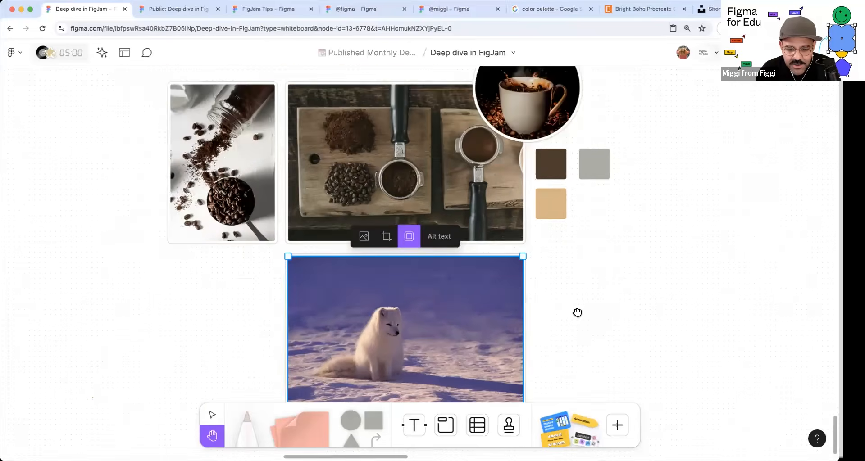
{"action": "left_click_drag", "start_coordinate": [577, 312], "coordinate": [527, 410]}
{"action": "left_click", "coordinate": [512, 176]}
{"action": "key", "text": "space"}
{"action": "left_click_drag", "start_coordinate": [623, 236], "coordinate": [464, 213]}
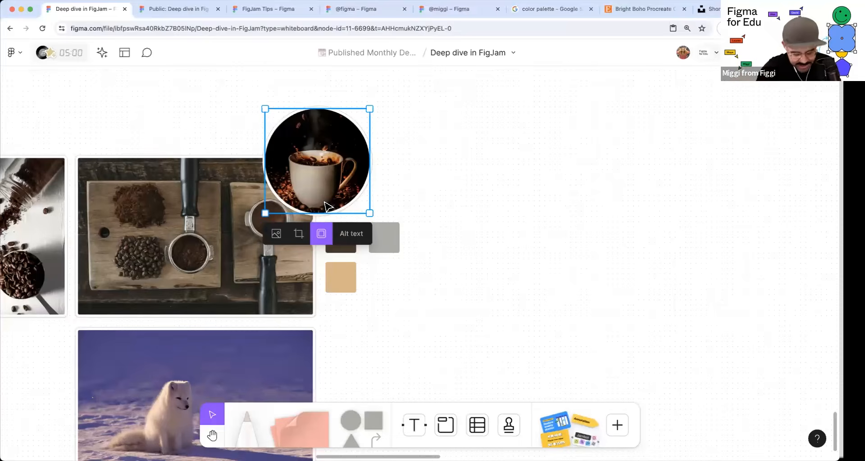
{"action": "key", "text": "super+v"}
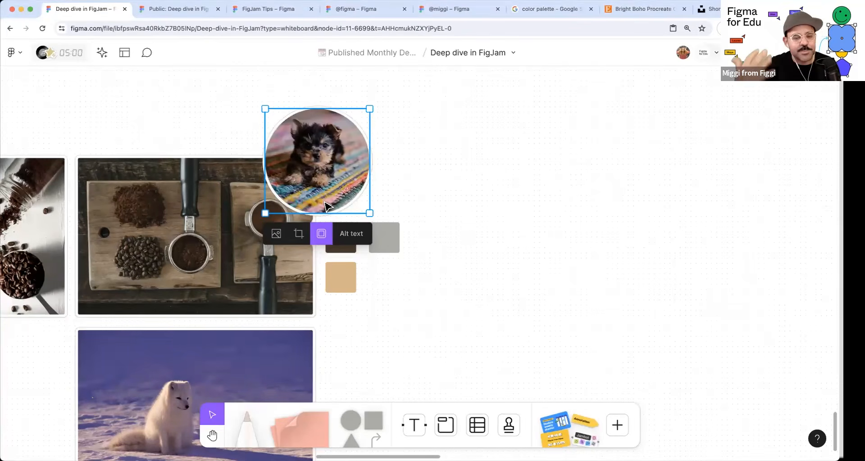
- Duplicate the tall coffee beans photo into the empty area to the right of the color swatches
{"action": "left_click", "coordinate": [458, 162]}
{"action": "key", "text": "space"}
{"action": "left_click_drag", "start_coordinate": [453, 204], "coordinate": [556, 158]}
{"action": "scroll", "coordinate": [528, 225], "scroll_direction": "down", "scroll_amount": 1}
{"action": "key", "text": "space"}
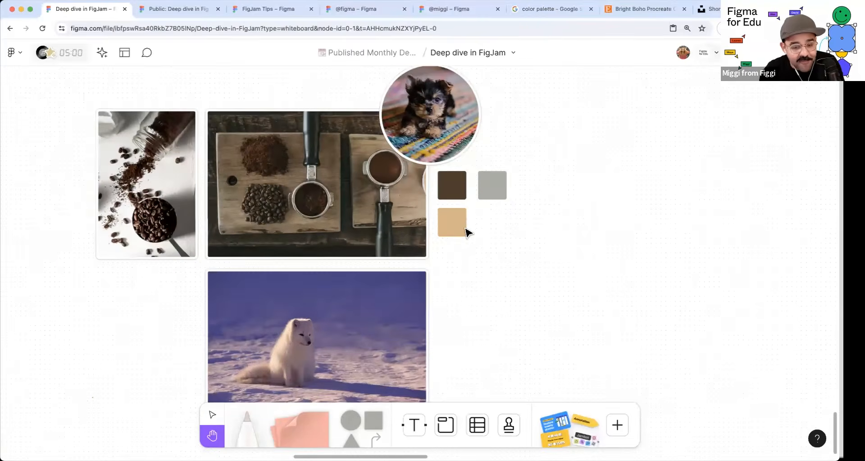
{"action": "left_click_drag", "start_coordinate": [465, 231], "coordinate": [422, 208]}
{"action": "left_click", "coordinate": [143, 198]}
{"action": "left_click_drag", "start_coordinate": [83, 180], "coordinate": [523, 180], "text": "alt"}
- Add two smaller copies of the tall beans photo, stacked one above the other to the right of the large copy
{"action": "key", "text": "space"}
{"action": "left_click_drag", "start_coordinate": [387, 238], "coordinate": [224, 281]}
{"action": "key", "text": "super+d"}
{"action": "left_click_drag", "start_coordinate": [479, 280], "coordinate": [479, 222]}
{"action": "left_click_drag", "start_coordinate": [499, 196], "coordinate": [476, 282]}
{"action": "key", "text": "super+z"}
- Crop the lower small copy from below so its bottom edge lines up with the large copy
{"action": "key", "text": "space"}
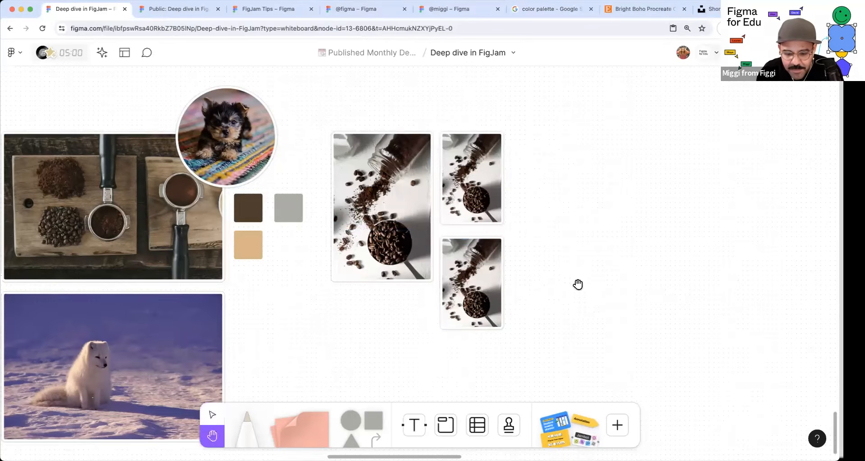
{"action": "scroll", "coordinate": [540, 269], "scroll_direction": "up", "scroll_amount": 2}
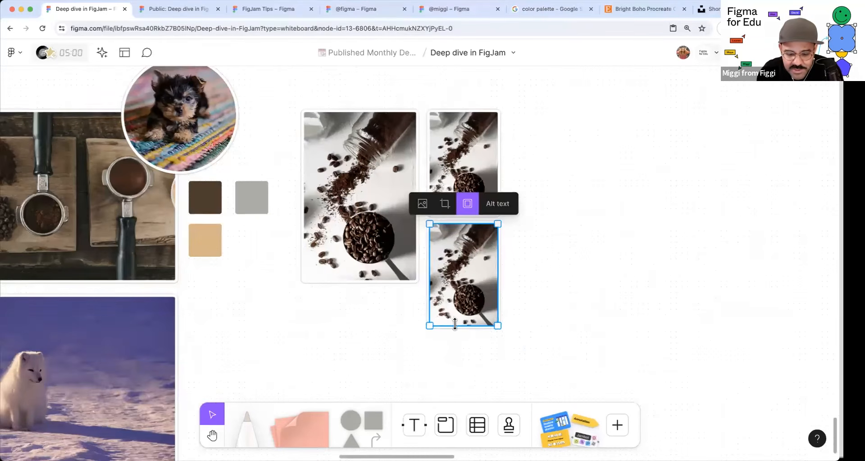
{"action": "left_click_drag", "start_coordinate": [455, 319], "coordinate": [453, 281]}
- Copy the upper small photo to its right, then crop it to half its height and widen its frame into a horizontal strip
{"action": "key", "text": "space"}
{"action": "scroll", "coordinate": [458, 196], "scroll_direction": "right", "scroll_amount": 1}
{"action": "left_click_drag", "start_coordinate": [457, 196], "coordinate": [385, 217]}
{"action": "left_click_drag", "start_coordinate": [392, 194], "coordinate": [473, 194], "text": "alt"}
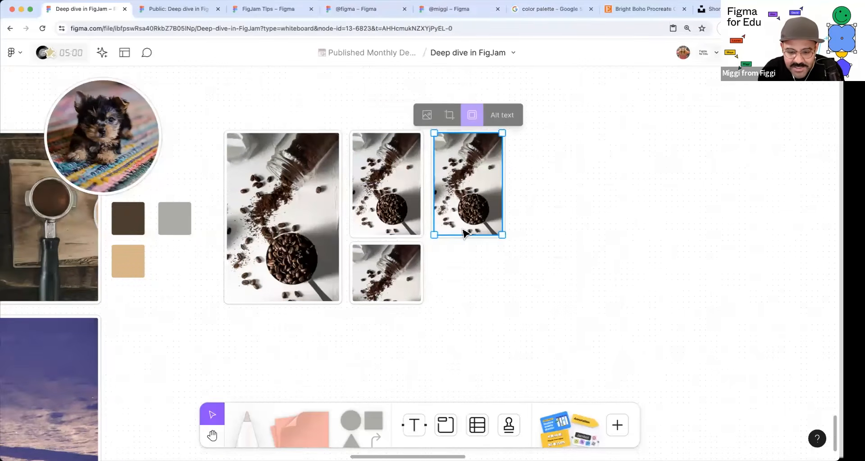
{"action": "left_click_drag", "start_coordinate": [461, 234], "coordinate": [460, 184]}
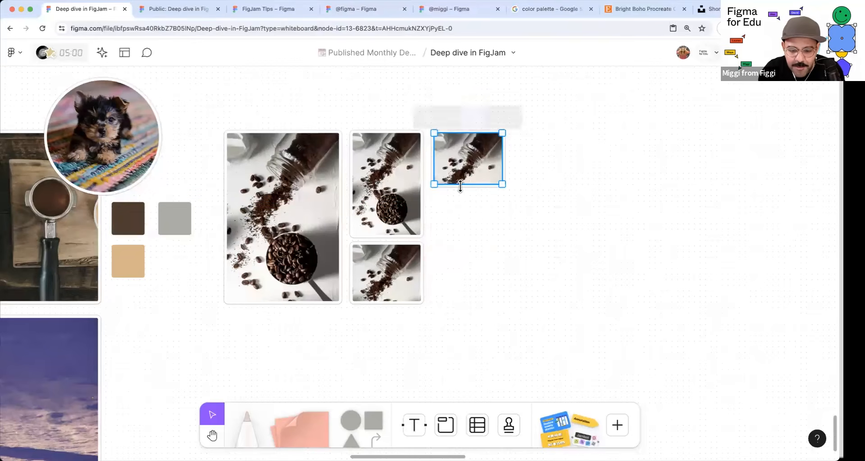
{"action": "left_click_drag", "start_coordinate": [502, 165], "coordinate": [549, 167]}
{"action": "key", "text": "Escape"}
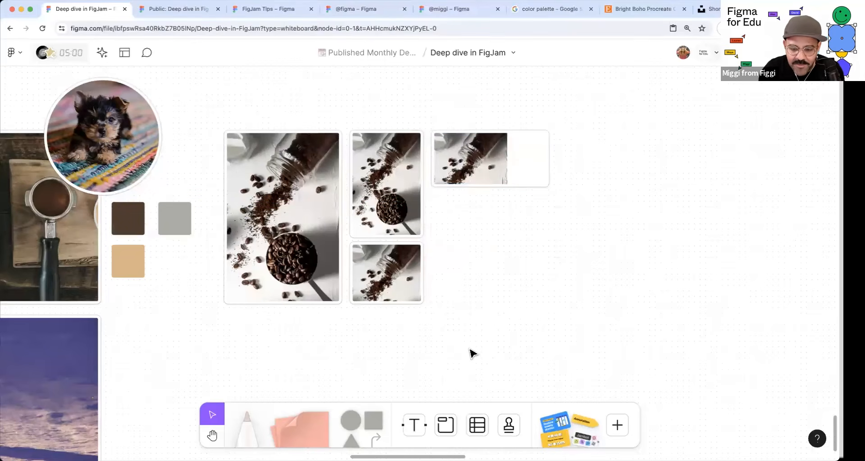
- Replace the images in all four copied beans photo frames with the copied puppy image
{"action": "left_click", "coordinate": [469, 167]}
{"action": "key", "text": "ctrl+v"}
{"action": "left_click", "coordinate": [370, 209]}
{"action": "key", "text": "ctrl+v"}
{"action": "left_click", "coordinate": [385, 275]}
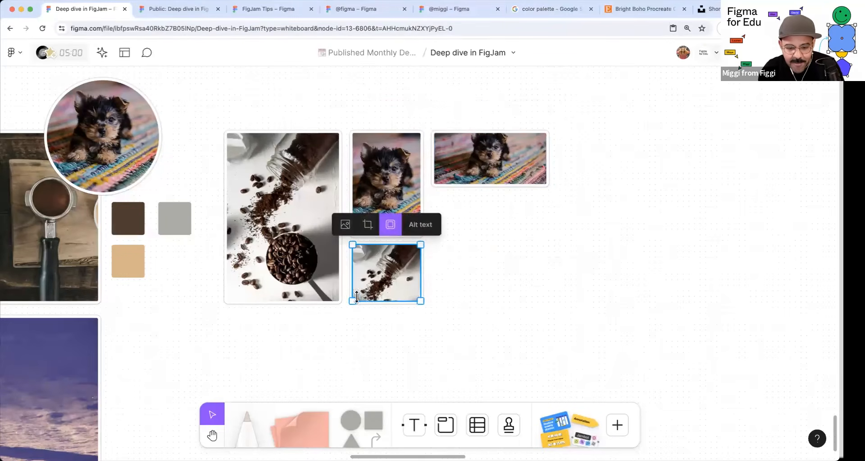
{"action": "key", "text": "ctrl+v"}
{"action": "left_click", "coordinate": [296, 262]}
{"action": "key", "text": "ctrl+v"}
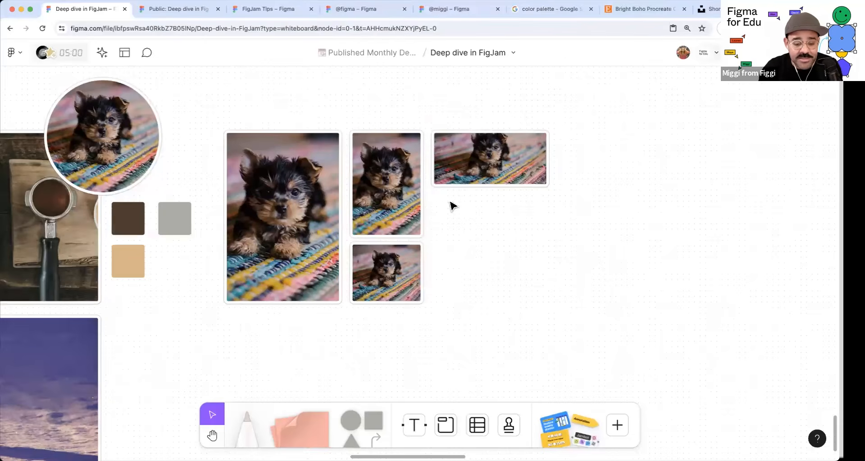
- Examine how the puppy image fits the differently proportioned frames, and look over the swatches beside the coffee photos
{"action": "left_click", "coordinate": [462, 168]}
{"action": "left_click", "coordinate": [462, 247]}
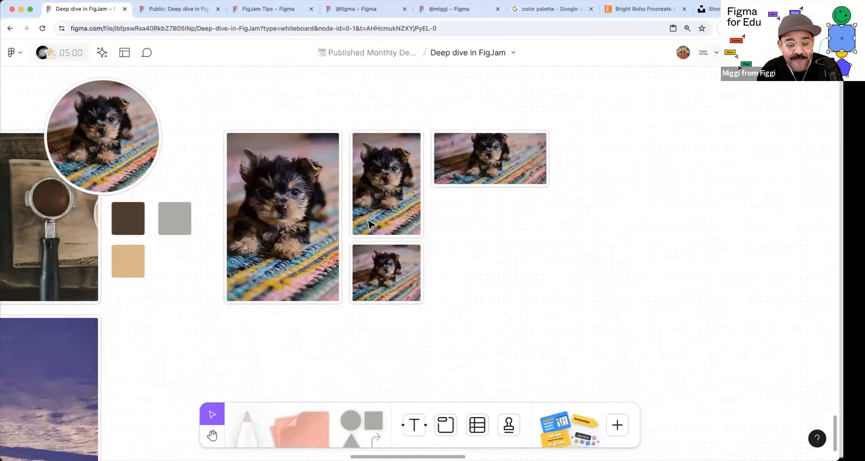
{"action": "scroll", "coordinate": [305, 230], "scroll_direction": "up", "scroll_amount": 5}
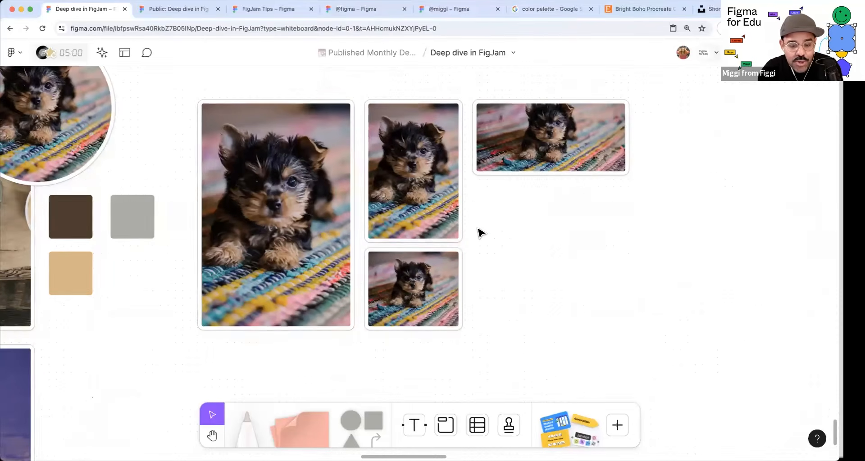
{"action": "scroll", "coordinate": [483, 230], "scroll_direction": "down", "scroll_amount": 5}
{"action": "left_click", "coordinate": [533, 184]}
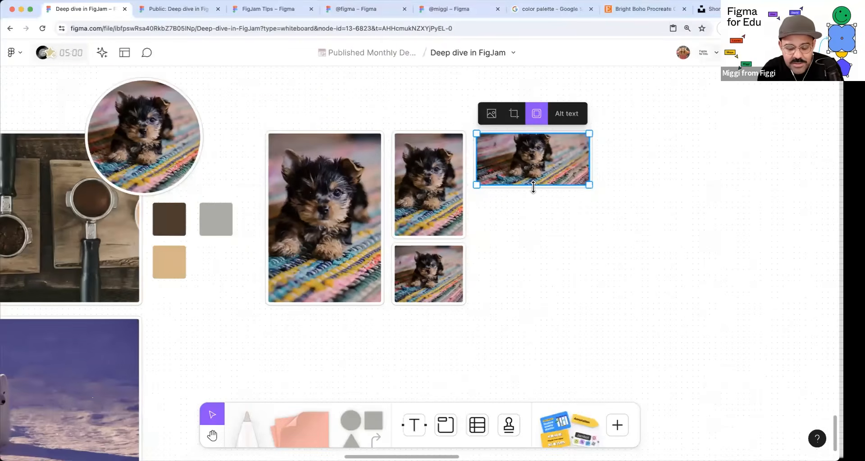
{"action": "left_click_drag", "start_coordinate": [235, 259], "coordinate": [382, 268]}
{"action": "scroll", "coordinate": [439, 263], "scroll_direction": "down", "scroll_amount": 5}
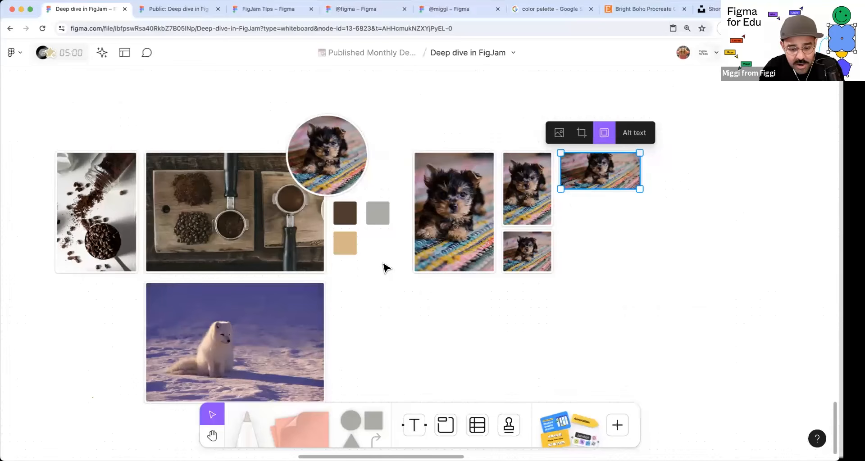
{"action": "left_click_drag", "start_coordinate": [386, 222], "coordinate": [386, 223]}
{"action": "scroll", "coordinate": [398, 273], "scroll_direction": "up", "scroll_amount": 5}
{"action": "left_click", "coordinate": [398, 272]}
{"action": "scroll", "coordinate": [399, 273], "scroll_direction": "down", "scroll_amount": 5}
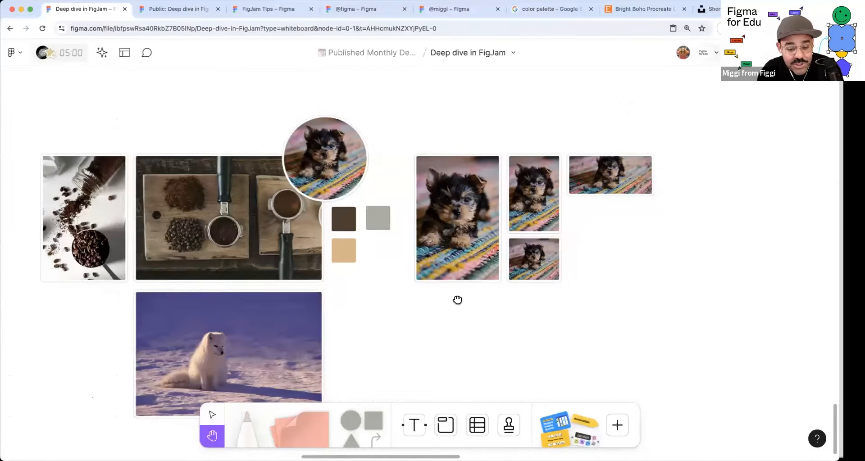
{"action": "left_click_drag", "start_coordinate": [457, 299], "coordinate": [477, 293]}
{"action": "left_click", "coordinate": [397, 223]}
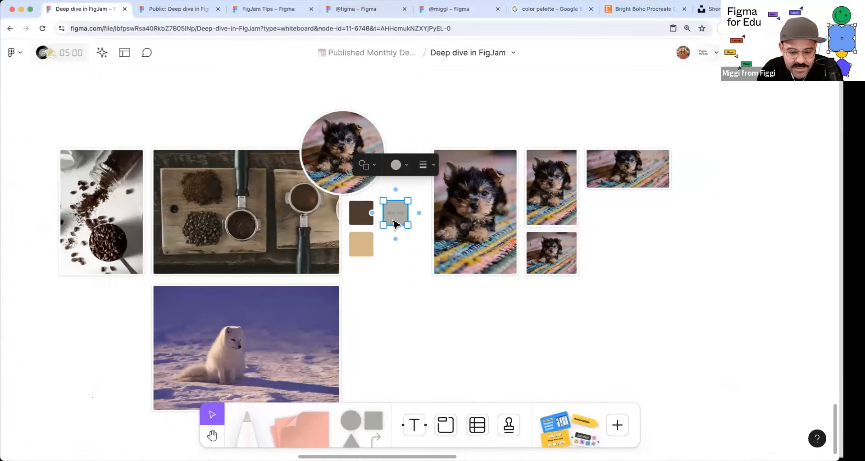
{"action": "scroll", "coordinate": [398, 219], "scroll_direction": "up", "scroll_amount": 2}
{"action": "scroll", "coordinate": [398, 213], "scroll_direction": "up", "scroll_amount": 3}
{"action": "mouse_move", "coordinate": [392, 208]}
{"action": "left_mouse_down"}
{"action": "mouse_move", "coordinate": [384, 208]}
{"action": "mouse_move", "coordinate": [392, 209]}
{"action": "left_mouse_up"}
{"action": "left_click", "coordinate": [397, 264]}
{"action": "scroll", "coordinate": [402, 265], "scroll_direction": "down", "scroll_amount": 3}
{"action": "mouse_move", "coordinate": [496, 252]}
{"action": "left_mouse_down"}
{"action": "mouse_move", "coordinate": [508, 252]}
{"action": "mouse_move", "coordinate": [498, 248]}
{"action": "left_mouse_up"}
{"action": "left_click", "coordinate": [588, 376]}
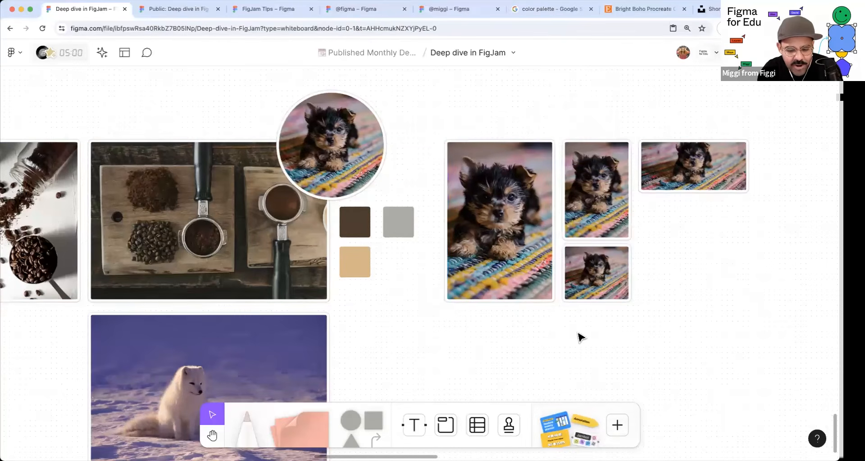
- Turn on snapping to the dot grid and nudge the large puppy photo slightly to try it
{"action": "left_click_drag", "start_coordinate": [603, 322], "coordinate": [452, 330]}
{"action": "key", "text": "space"}
{"action": "mouse_move", "coordinate": [587, 286]}
{"action": "left_mouse_down"}
{"action": "mouse_move", "coordinate": [426, 353]}
{"action": "mouse_move", "coordinate": [426, 346]}
{"action": "left_mouse_up"}
{"action": "scroll", "coordinate": [426, 345], "scroll_direction": "down", "scroll_amount": 2}
{"action": "key", "text": "super+slash"}
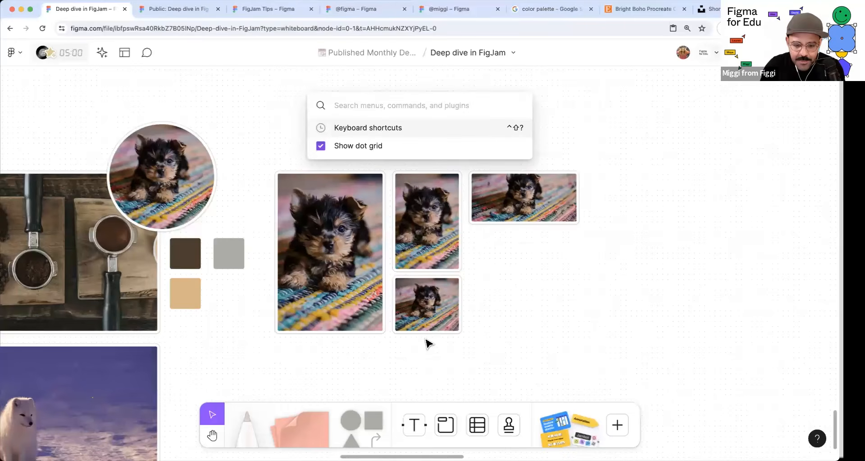
{"action": "type", "text": "dot"}
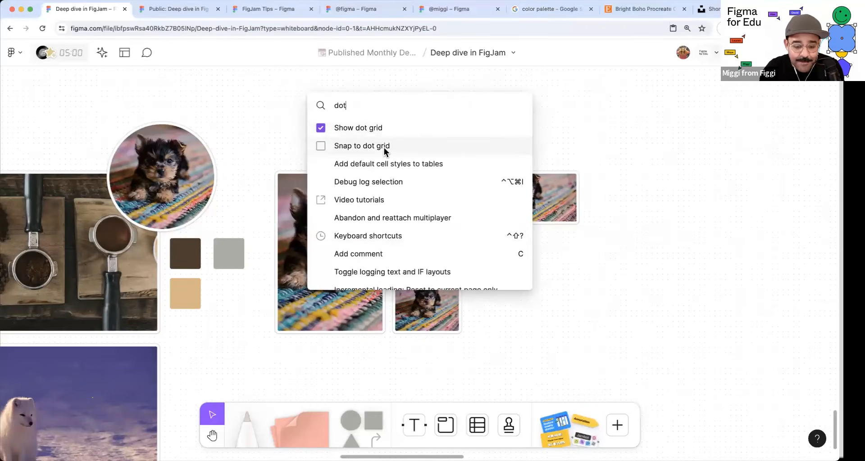
{"action": "left_click", "coordinate": [344, 148]}
{"action": "left_click", "coordinate": [338, 197]}
{"action": "mouse_move", "coordinate": [339, 171]}
{"action": "left_mouse_down"}
{"action": "mouse_move", "coordinate": [338, 141]}
{"action": "mouse_move", "coordinate": [337, 173]}
{"action": "left_mouse_up"}
- Turn snapping to the dot grid back off
{"action": "key", "text": "super+slash"}
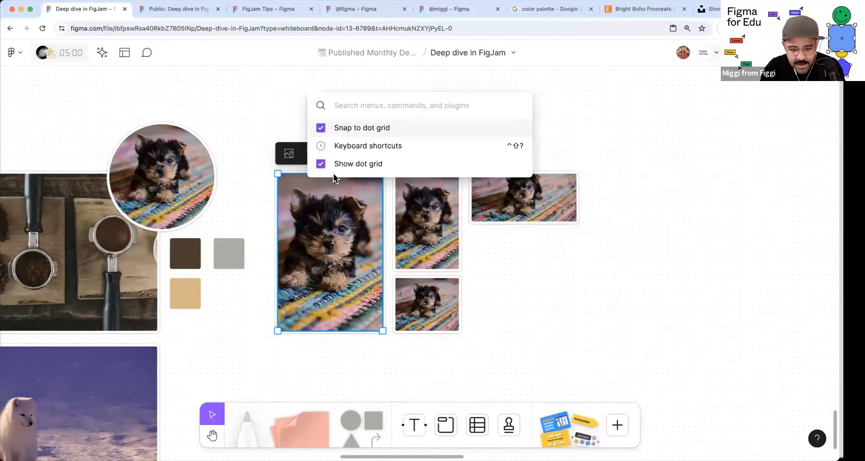
{"action": "left_click", "coordinate": [352, 129]}
{"action": "key", "text": "h"}
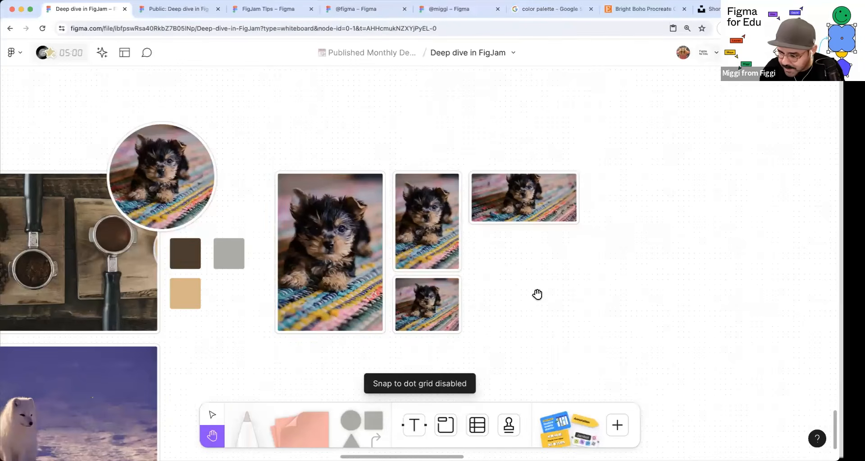
{"action": "left_click_drag", "start_coordinate": [537, 294], "coordinate": [489, 275]}
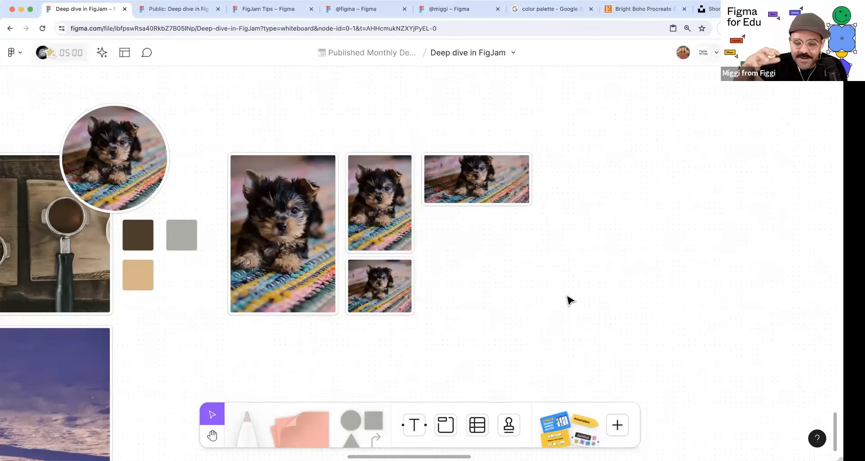
- Look over the whole moodboard, then return to the agenda clipboard and read its list of session items
{"action": "scroll", "coordinate": [552, 293], "scroll_direction": "down", "scroll_amount": 5}
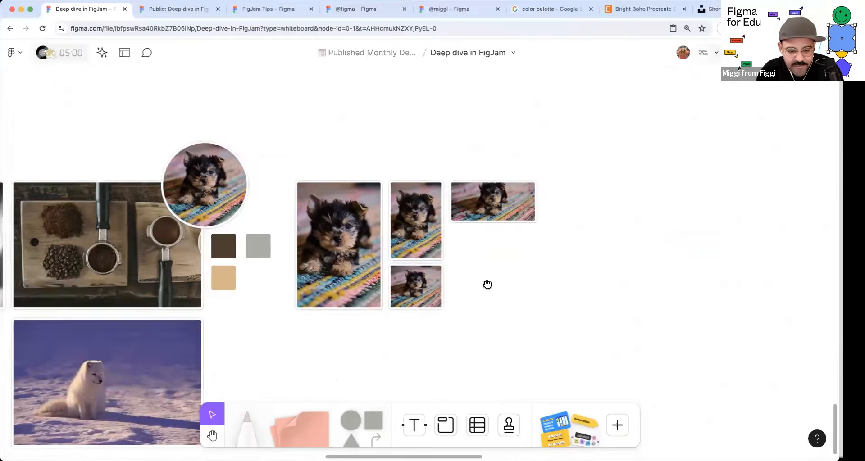
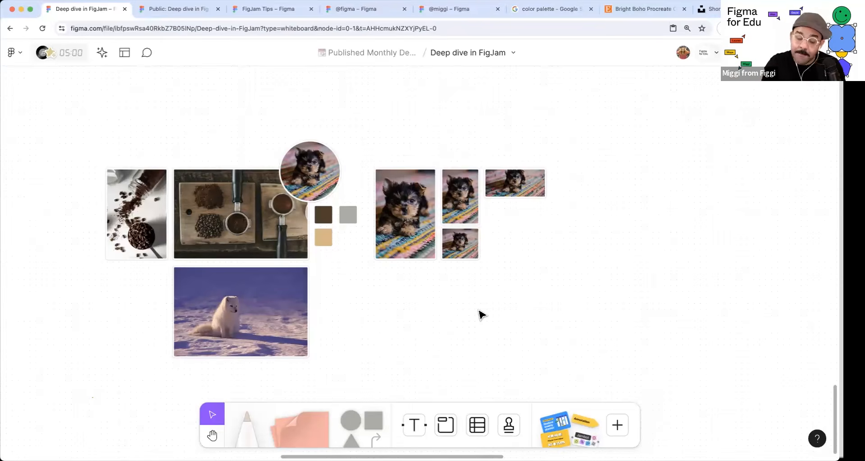
{"action": "key", "text": "space"}
{"action": "scroll", "coordinate": [425, 293], "scroll_direction": "down", "scroll_amount": 3}
{"action": "left_click_drag", "start_coordinate": [496, 249], "coordinate": [364, 248]}
{"action": "key", "text": "space"}
{"action": "scroll", "coordinate": [364, 247], "scroll_direction": "down", "scroll_amount": 1}
{"action": "left_click_drag", "start_coordinate": [238, 268], "coordinate": [483, 237]}
{"action": "left_click_drag", "start_coordinate": [187, 268], "coordinate": [298, 233]}
{"action": "key", "text": "space"}
{"action": "left_click_drag", "start_coordinate": [464, 152], "coordinate": [297, 239]}
{"action": "left_click_drag", "start_coordinate": [644, 245], "coordinate": [369, 225]}
{"action": "left_click_drag", "start_coordinate": [466, 286], "coordinate": [356, 437]}
{"action": "left_click_drag", "start_coordinate": [574, 86], "coordinate": [201, 455]}
{"action": "left_click_drag", "start_coordinate": [413, 172], "coordinate": [418, 360]}
{"action": "scroll", "coordinate": [431, 234], "scroll_direction": "down", "scroll_amount": 5}
{"action": "key", "text": "space"}
{"action": "scroll", "coordinate": [374, 219], "scroll_direction": "up", "scroll_amount": 10}
{"action": "scroll", "coordinate": [378, 219], "scroll_direction": "up", "scroll_amount": 2}
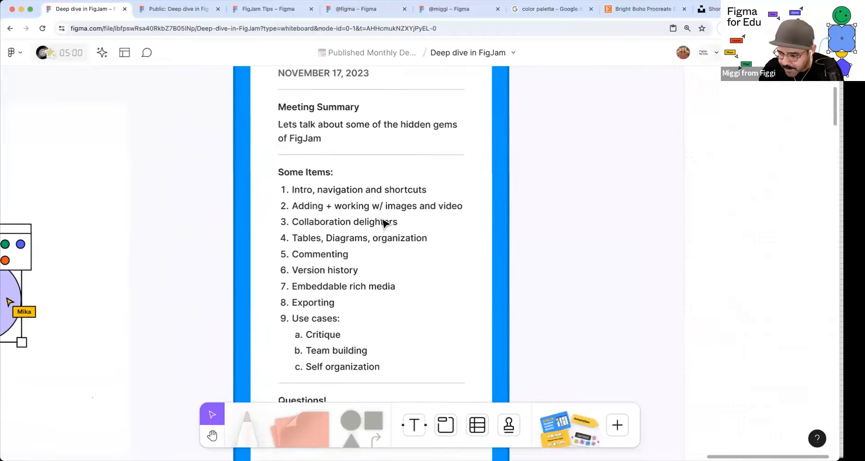
{"action": "scroll", "coordinate": [381, 223], "scroll_direction": "down", "scroll_amount": 2}
{"action": "scroll", "coordinate": [364, 234], "scroll_direction": "down", "scroll_amount": 8}
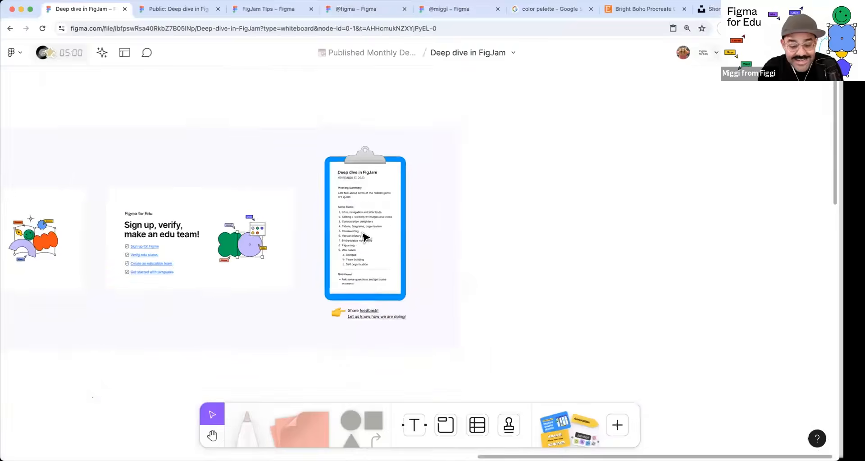
- Switch to the Public: Deep dive in FigJam file and look across the participants' drawings as far as the photo moodboards
{"action": "key", "text": "space"}
{"action": "left_click_drag", "start_coordinate": [247, 334], "coordinate": [696, 92]}
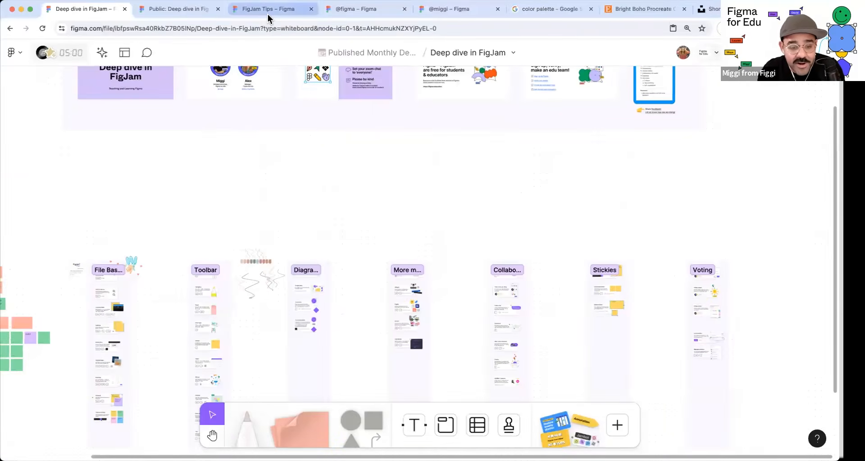
{"action": "left_click", "coordinate": [189, 14]}
{"action": "key", "text": "space"}
{"action": "scroll", "coordinate": [446, 215], "scroll_direction": "down", "scroll_amount": 4}
{"action": "left_click_drag", "start_coordinate": [547, 254], "coordinate": [222, 162]}
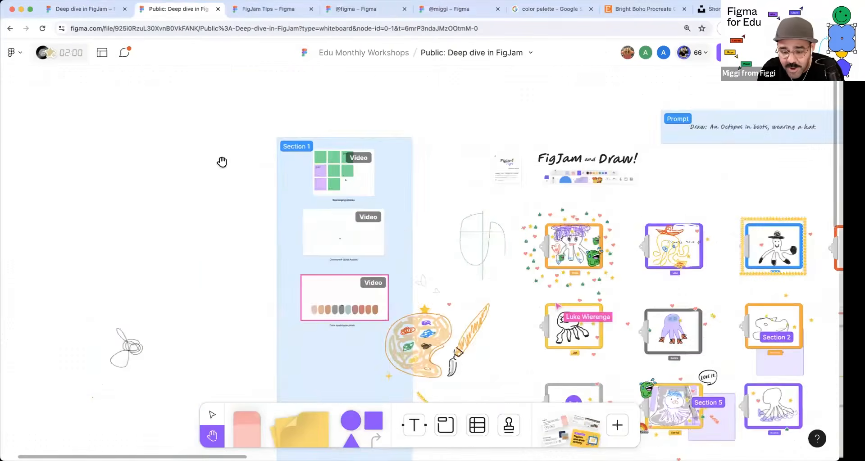
{"action": "left_click_drag", "start_coordinate": [403, 227], "coordinate": [218, 188]}
{"action": "left_click_drag", "start_coordinate": [412, 226], "coordinate": [252, 140]}
{"action": "left_click_drag", "start_coordinate": [477, 195], "coordinate": [268, 210]}
{"action": "left_click_drag", "start_coordinate": [324, 175], "coordinate": [284, 166]}
{"action": "left_click_drag", "start_coordinate": [335, 306], "coordinate": [239, 176]}
{"action": "left_click_drag", "start_coordinate": [564, 179], "coordinate": [271, 182]}
{"action": "key", "text": "space"}
{"action": "left_click_drag", "start_coordinate": [310, 230], "coordinate": [290, 227]}
{"action": "scroll", "coordinate": [369, 212], "scroll_direction": "down", "scroll_amount": 4}
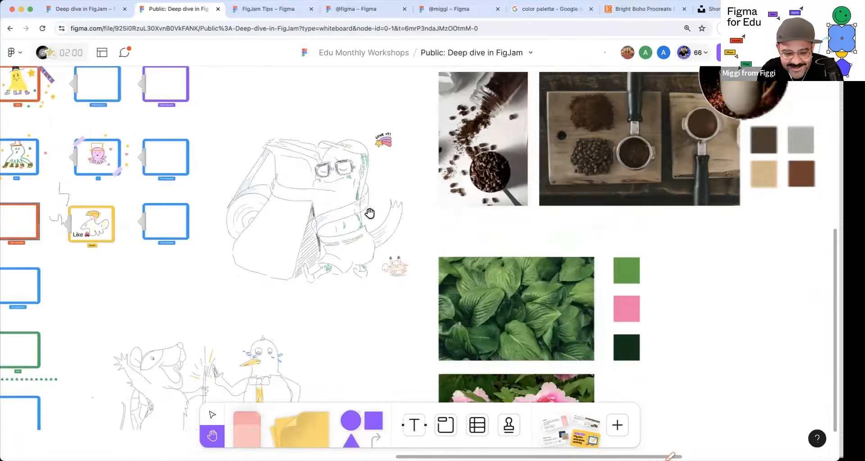
- Return to the grid of participant clipboards and examine the yellow-framed drawing of an octopus in a grey hat and purple boots
{"action": "left_click_drag", "start_coordinate": [294, 188], "coordinate": [524, 252]}
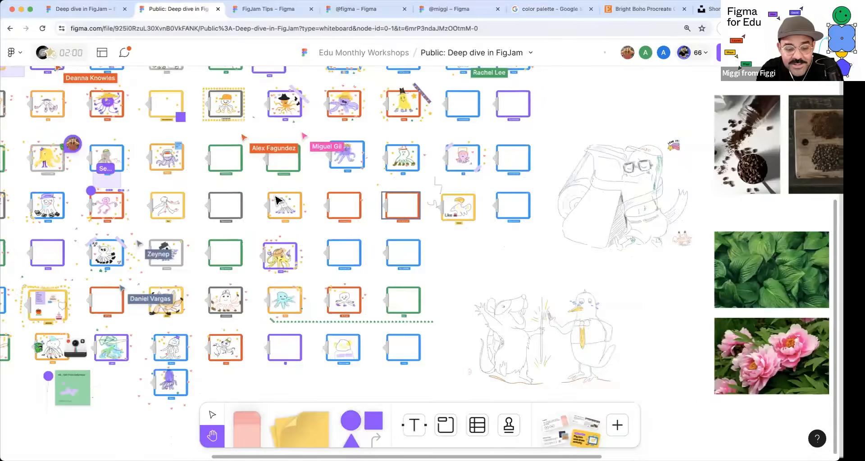
{"action": "left_click_drag", "start_coordinate": [280, 200], "coordinate": [444, 224]}
{"action": "scroll", "coordinate": [384, 222], "scroll_direction": "up", "scroll_amount": 5}
{"action": "scroll", "coordinate": [569, 244], "scroll_direction": "up", "scroll_amount": 4}
{"action": "left_click_drag", "start_coordinate": [589, 273], "coordinate": [316, 257]}
{"action": "scroll", "coordinate": [389, 257], "scroll_direction": "up", "scroll_amount": 5}
{"action": "left_click_drag", "start_coordinate": [413, 259], "coordinate": [493, 259]}
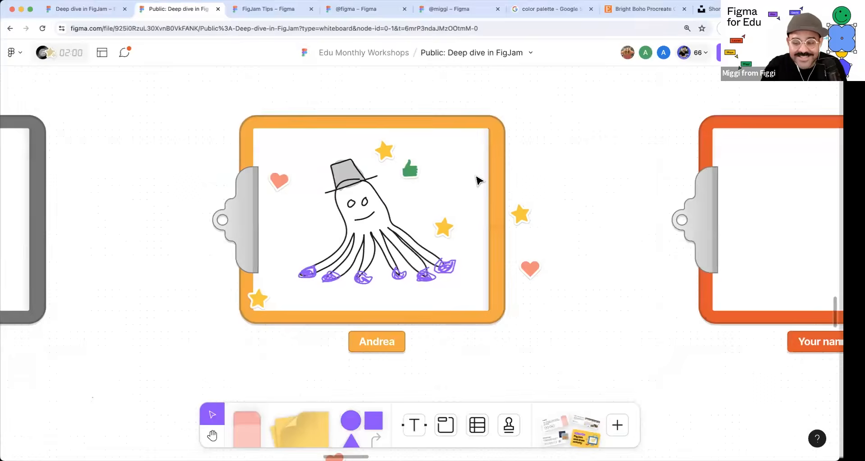
- Show the file's comments and visit the drawings that comments #5, #4 and #3 are attached to
{"action": "key", "text": "c"}
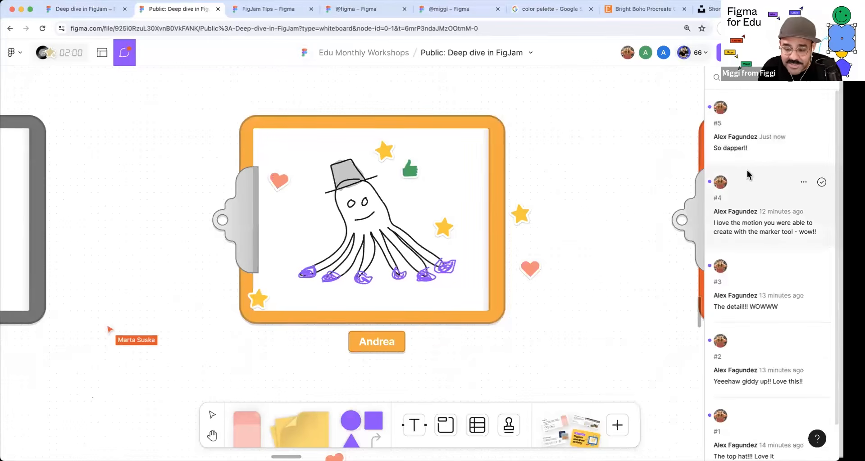
{"action": "left_click", "coordinate": [766, 130]}
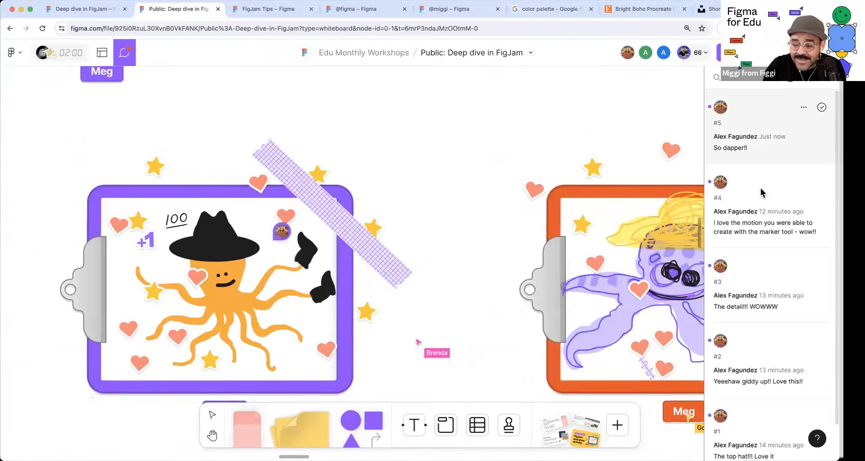
{"action": "left_click", "coordinate": [758, 228]}
{"action": "left_click", "coordinate": [752, 286]}
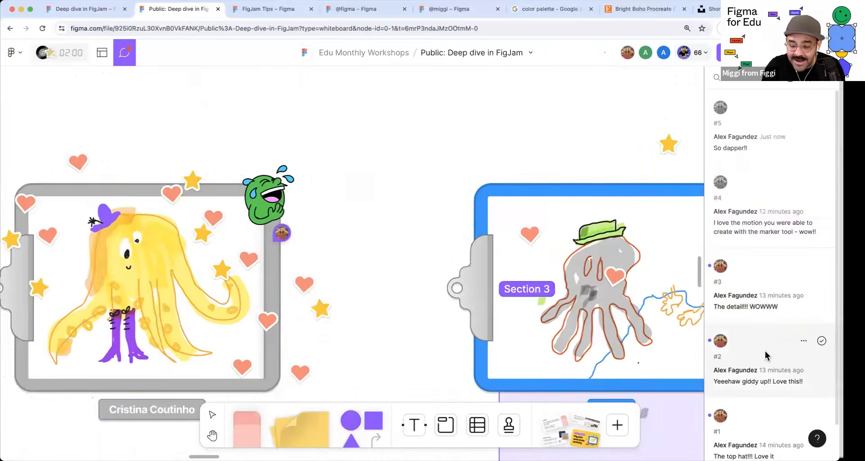
- Open earlier comments from the comment list and look over the decorated octopus drawings on the board
{"action": "left_click", "coordinate": [765, 354]}
{"action": "left_click", "coordinate": [757, 414]}
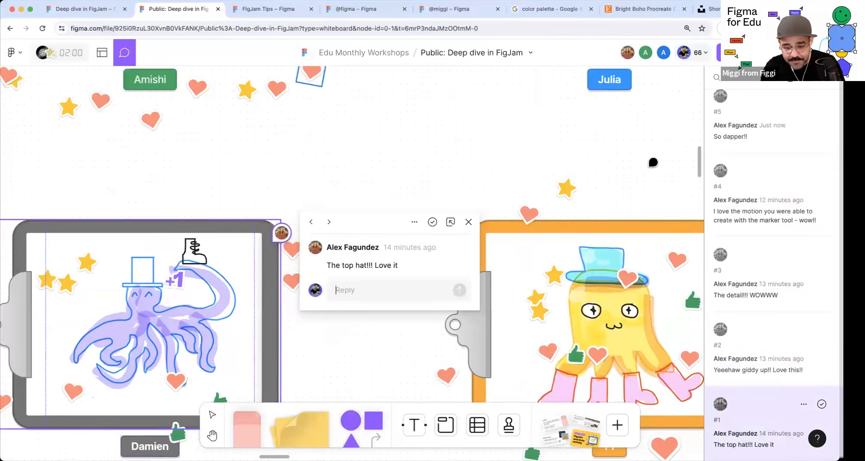
{"action": "left_click", "coordinate": [652, 162]}
{"action": "scroll", "coordinate": [390, 342], "scroll_direction": "down", "scroll_amount": 15}
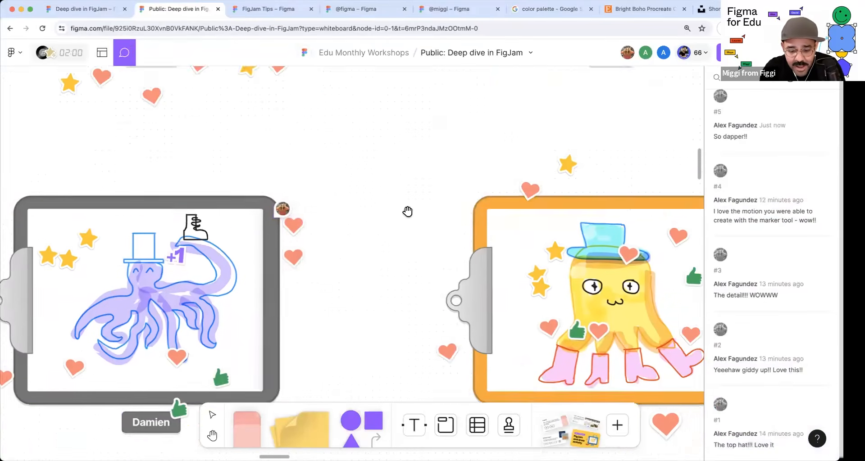
{"action": "scroll", "coordinate": [457, 147], "scroll_direction": "down", "scroll_amount": 2}
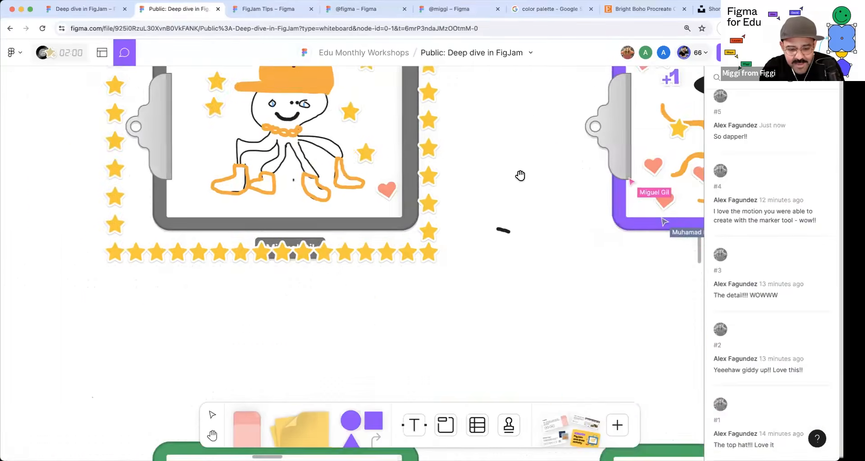
{"action": "scroll", "coordinate": [453, 150], "scroll_direction": "left", "scroll_amount": 5}
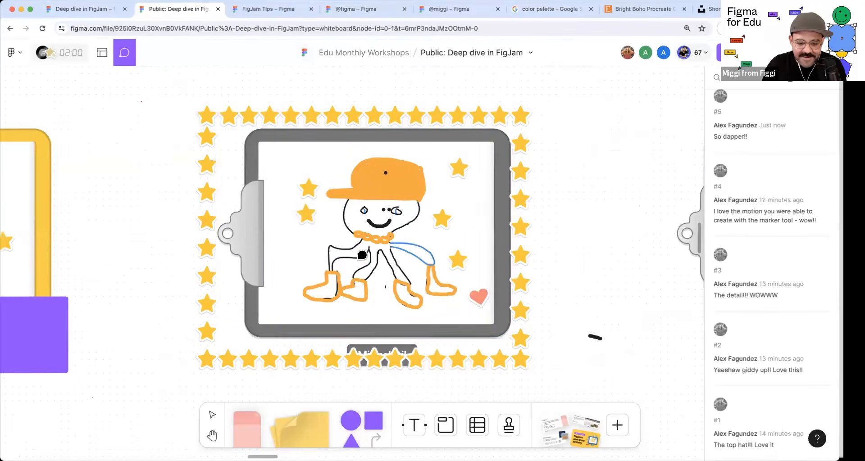
{"action": "key", "text": "v"}
{"action": "left_click_drag", "start_coordinate": [353, 364], "coordinate": [363, 367]}
{"action": "key", "text": "super+z"}
- Start an area comment over the orange-capped octopus drawing reading "Would love to see a clock on that chain!"
{"action": "key", "text": "c"}
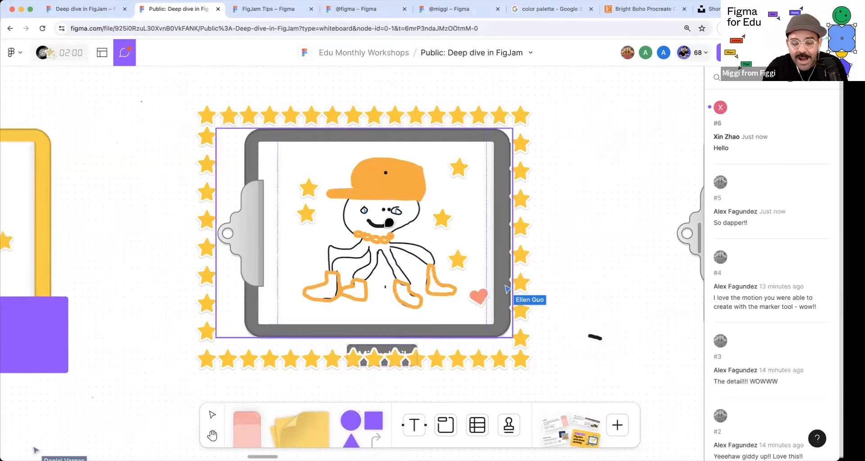
{"action": "left_click_drag", "start_coordinate": [288, 152], "coordinate": [447, 261]}
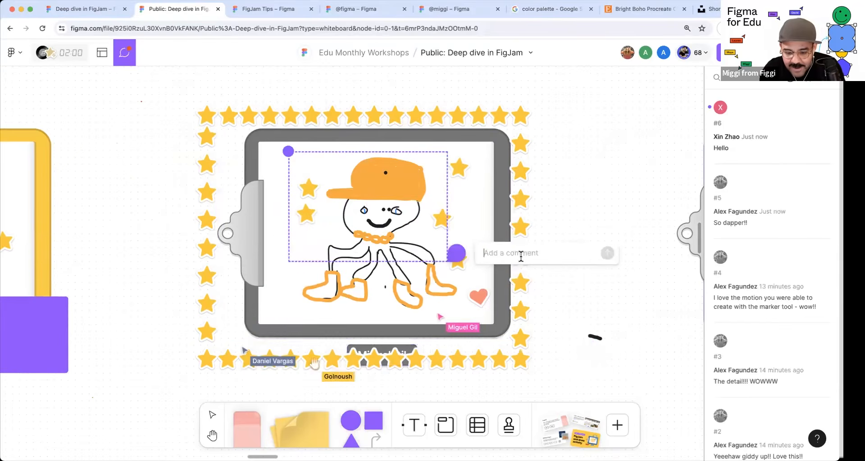
{"action": "type", "text": "Would lov"}
{"action": "type", "text": "e to "}
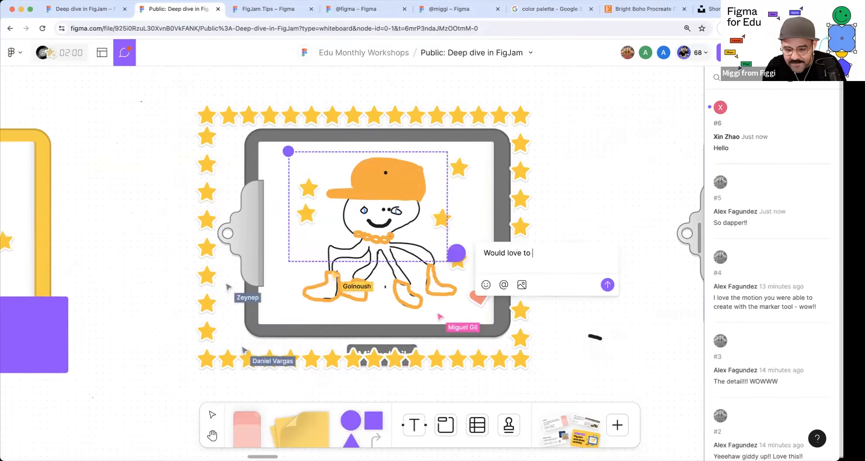
{"action": "type", "text": "see a clock on"}
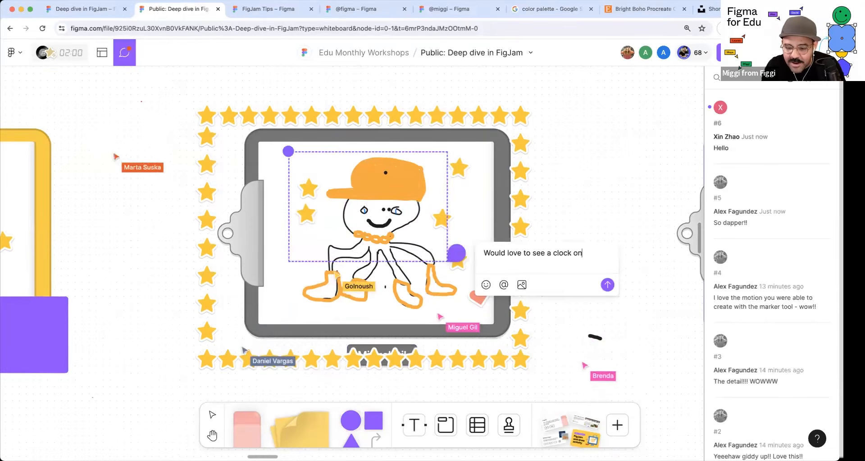
{"action": "type", "text": " that chain!"}
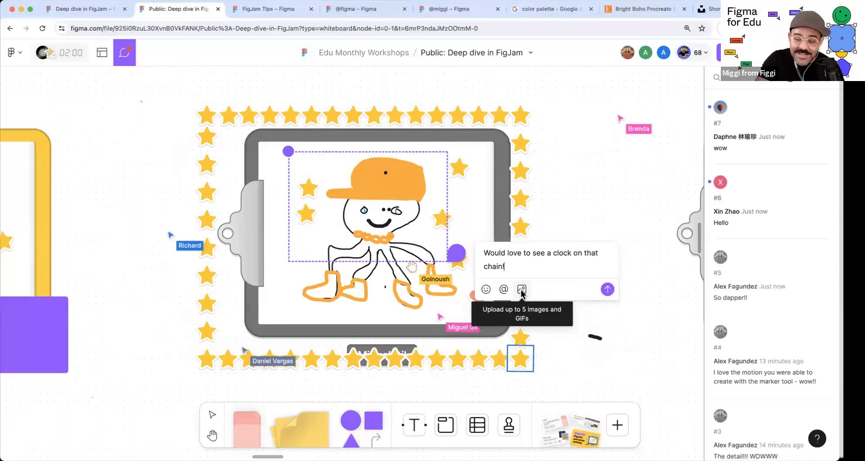
- Open the Unsplash website in a new browser tab
{"action": "key", "text": "super+a"}
{"action": "key", "text": "super+t"}
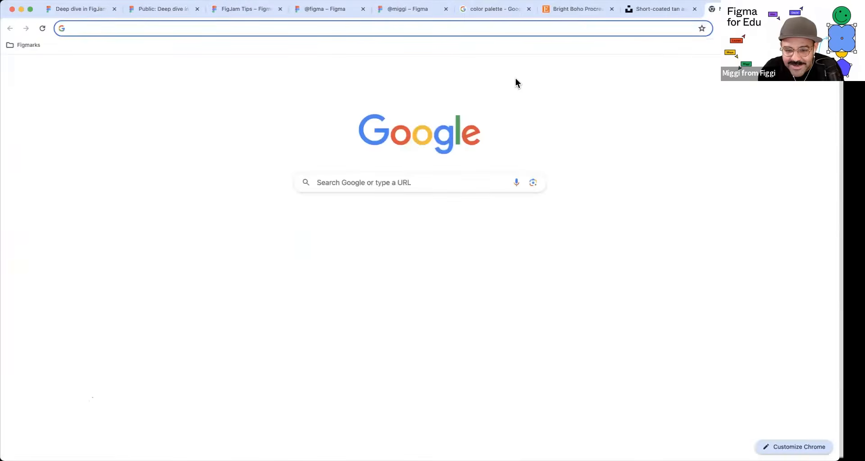
{"action": "type", "text": "uns"}
{"action": "key", "text": "Return"}
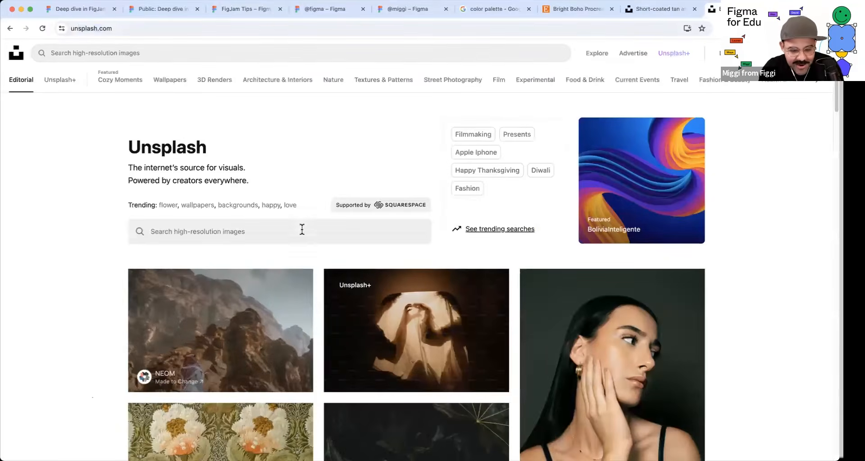
- Search Unsplash for "clock" photos
{"action": "scroll", "coordinate": [305, 235], "scroll_direction": "down", "scroll_amount": 2}
{"action": "scroll", "coordinate": [305, 236], "scroll_direction": "down", "scroll_amount": 6}
{"action": "scroll", "coordinate": [280, 214], "scroll_direction": "up", "scroll_amount": 8}
{"action": "scroll", "coordinate": [299, 253], "scroll_direction": "down", "scroll_amount": 3}
{"action": "scroll", "coordinate": [316, 228], "scroll_direction": "up", "scroll_amount": 2}
{"action": "left_click", "coordinate": [207, 50]}
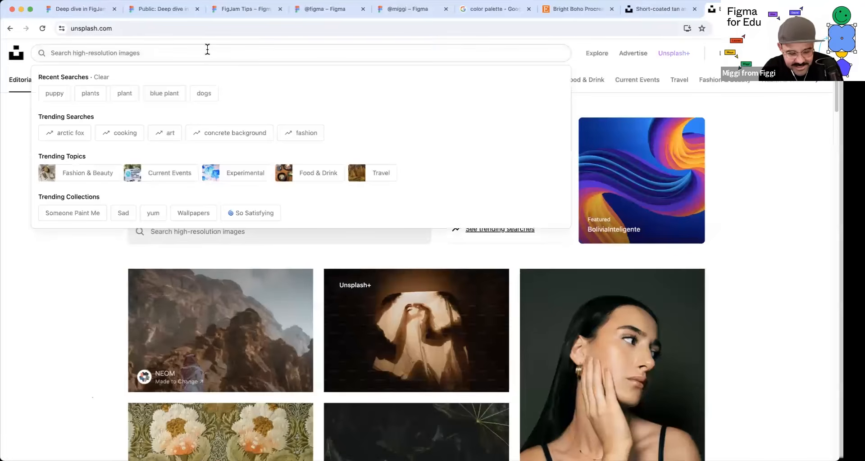
{"action": "type", "text": "clock"}
{"action": "key", "text": "Return"}
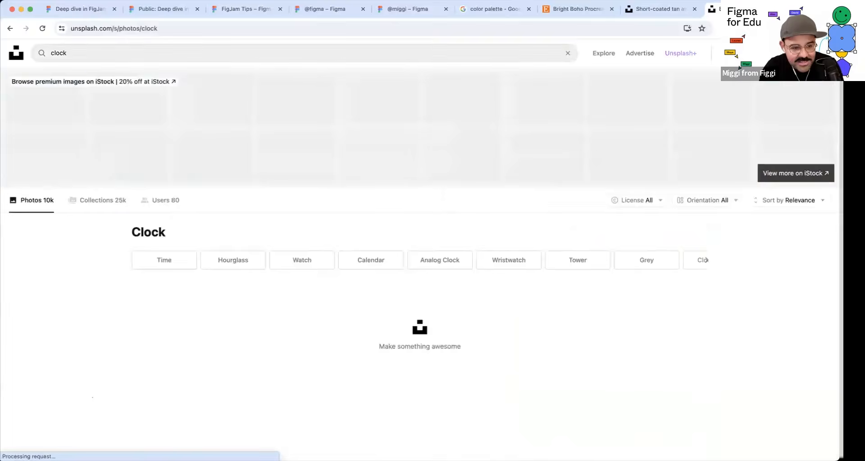
- Screenshot the photo of piled-up clocks and paste it into the draft comment on the FigJam board
{"action": "scroll", "coordinate": [263, 220], "scroll_direction": "down", "scroll_amount": 1}
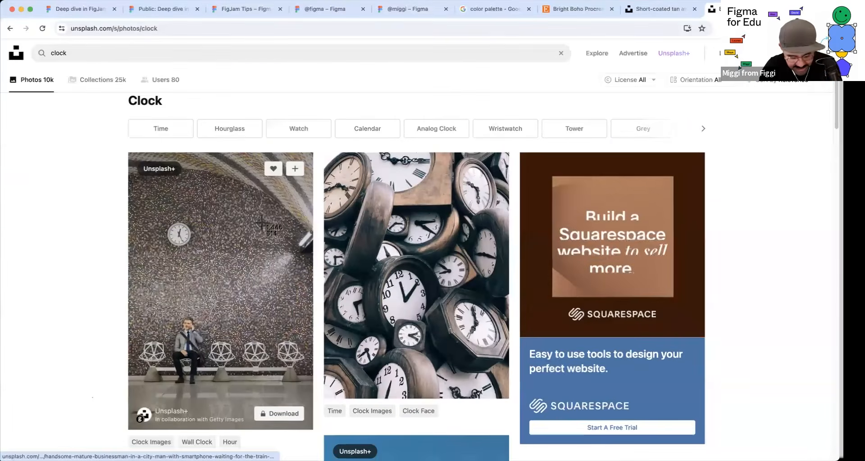
{"action": "key", "text": "super+shift+4"}
{"action": "key", "text": "Escape"}
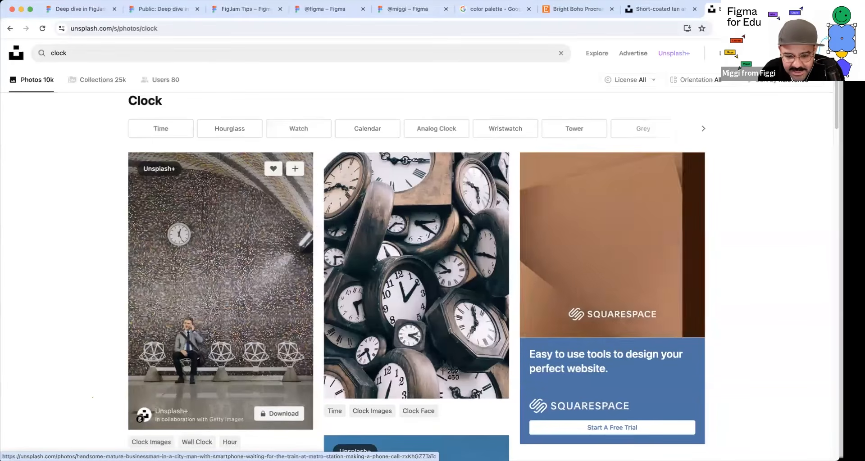
{"action": "left_click", "coordinate": [90, 10]}
{"action": "left_click", "coordinate": [157, 12]}
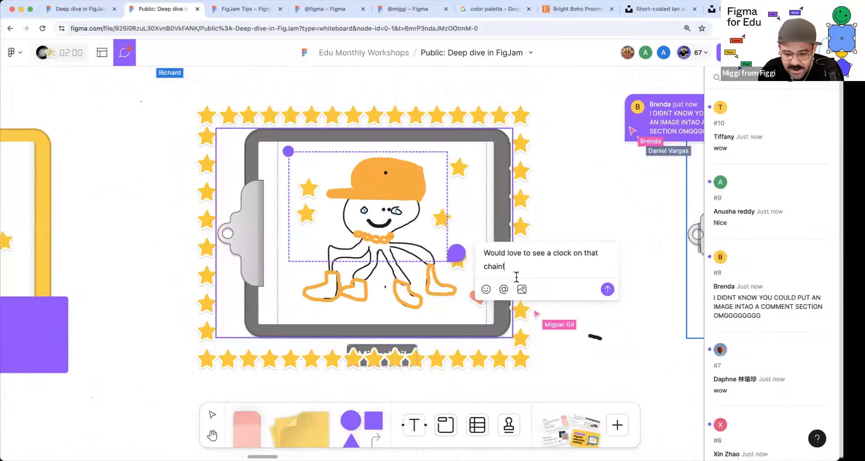
{"action": "key", "text": "super+v"}
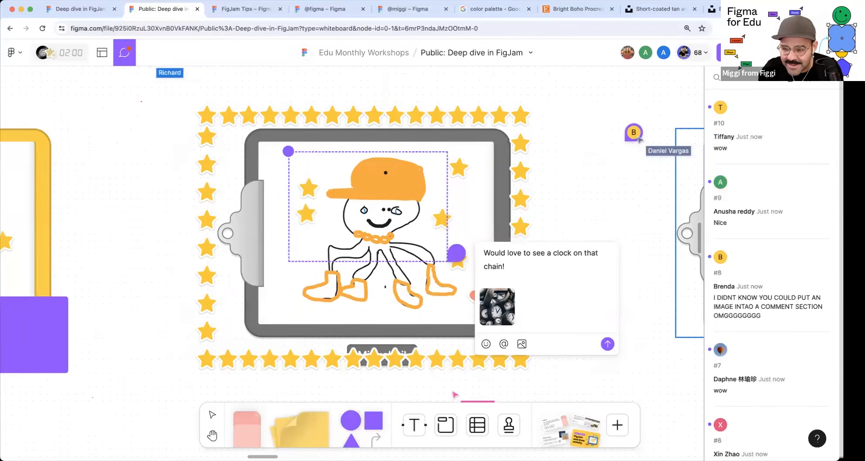
- Capture the black alarm clock photo on a white background from Unsplash and paste it into the draft comment in FigJam
{"action": "left_click", "coordinate": [714, 9]}
{"action": "scroll", "coordinate": [398, 266], "scroll_direction": "down", "scroll_amount": 8}
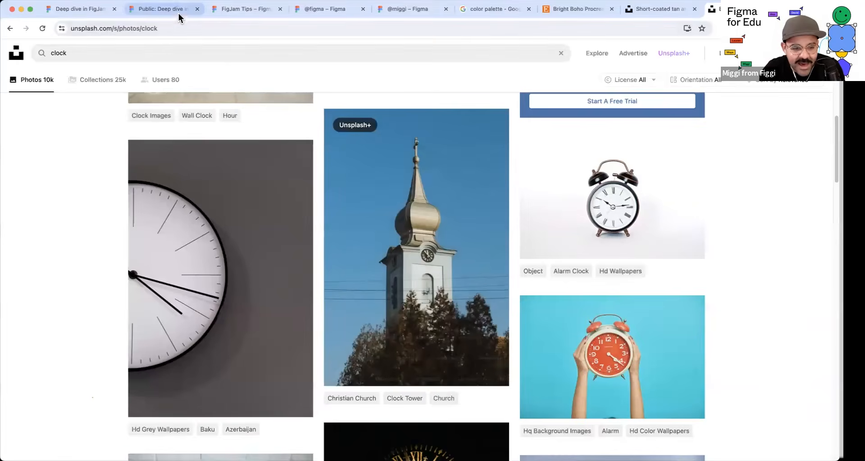
{"action": "left_click", "coordinate": [178, 10]}
{"action": "key", "text": "super+v"}
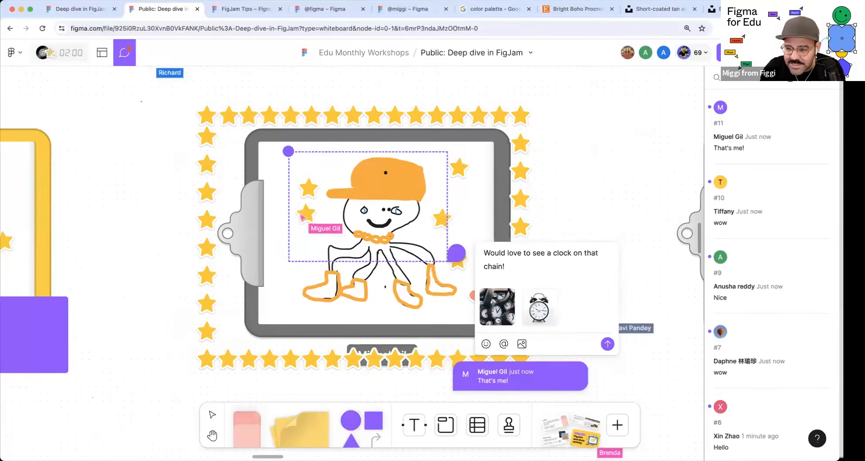
- Enlarge the Unsplash photo of hands holding a red alarm clock, screenshot it and return to the FigJam board
{"action": "left_click", "coordinate": [726, 9]}
{"action": "scroll", "coordinate": [585, 242], "scroll_direction": "down", "scroll_amount": 2}
{"action": "scroll", "coordinate": [596, 241], "scroll_direction": "up", "scroll_amount": 1}
{"action": "key", "text": "super+shift+4"}
{"action": "key", "text": "Escape"}
{"action": "left_click", "coordinate": [644, 329]}
{"action": "key", "text": "super+shift+4"}
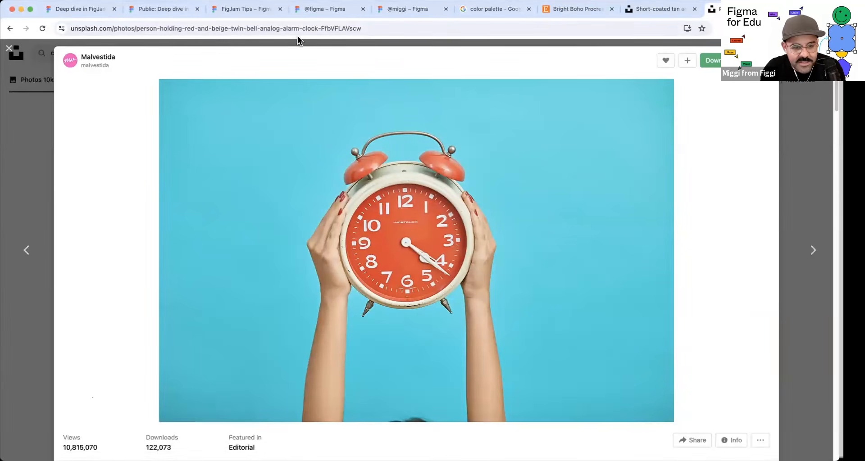
{"action": "left_click", "coordinate": [248, 9]}
{"action": "left_click", "coordinate": [166, 9]}
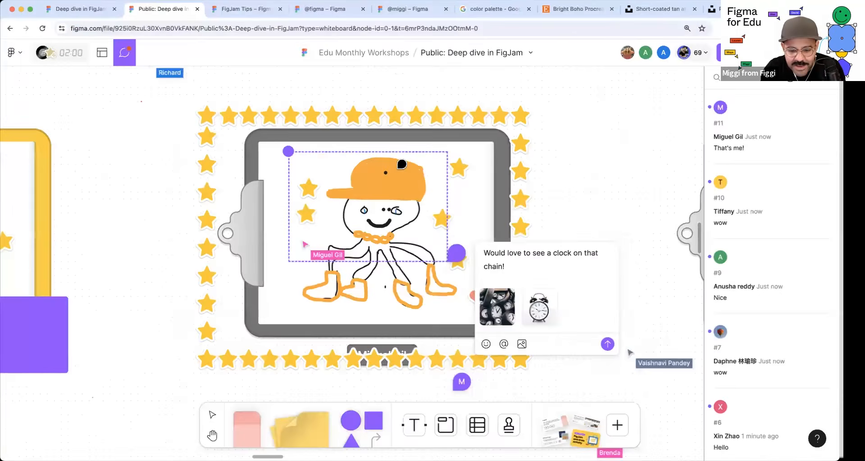
- Attach the red alarm clock image to the draft comment and post it with "See these examples!" added
{"action": "left_click", "coordinate": [529, 270]}
{"action": "key", "text": "super+v"}
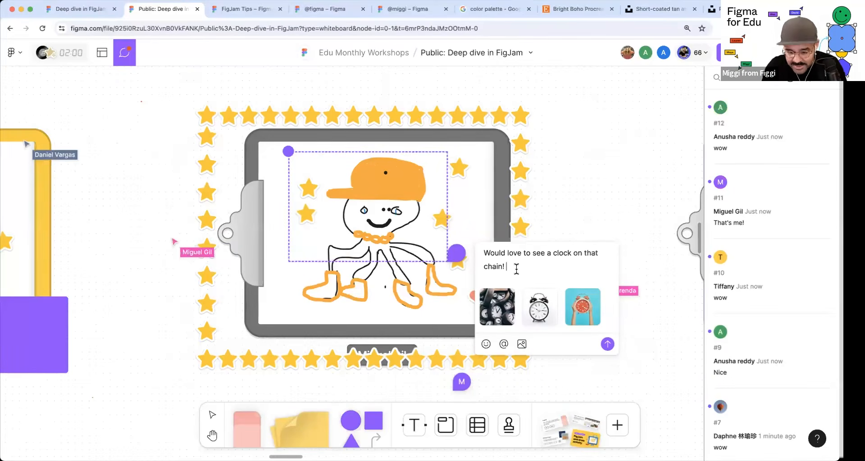
{"action": "type", "text": "See these examples!"}
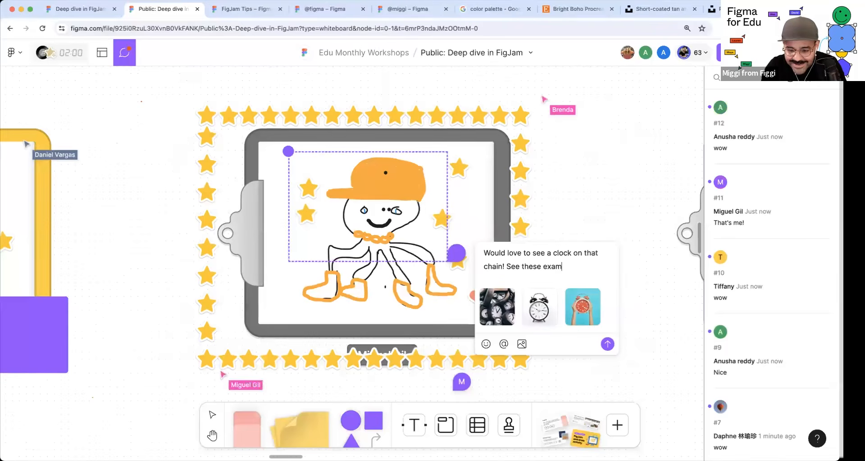
{"action": "left_click", "coordinate": [607, 344]}
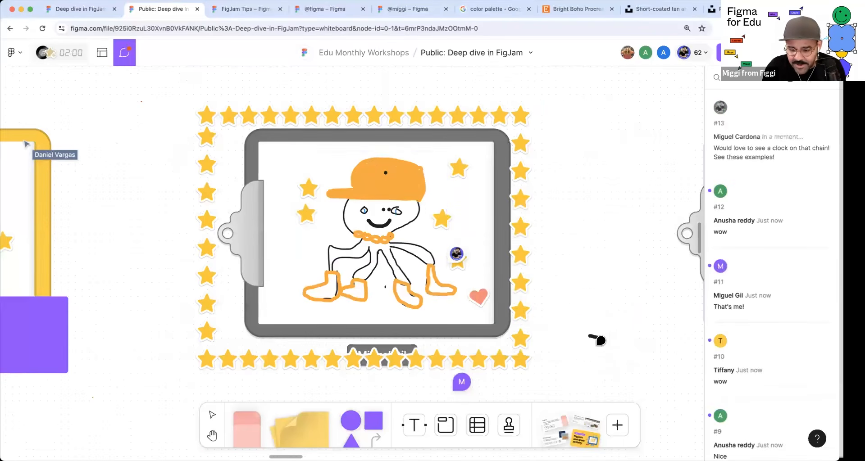
- Open the posted comment and examine its three attached clock images in the enlarged viewer
{"action": "left_click", "coordinate": [460, 255]}
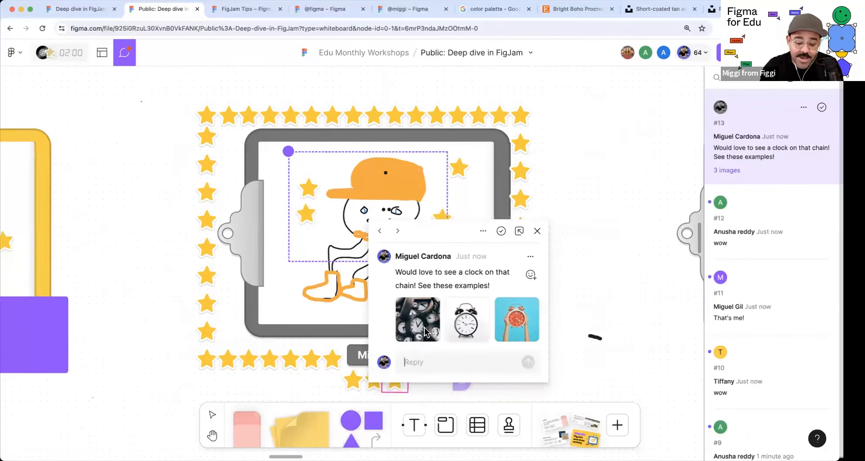
{"action": "left_click", "coordinate": [426, 332]}
{"action": "left_click_drag", "start_coordinate": [424, 325], "coordinate": [405, 269]}
{"action": "left_click", "coordinate": [419, 387]}
{"action": "left_click", "coordinate": [448, 403]}
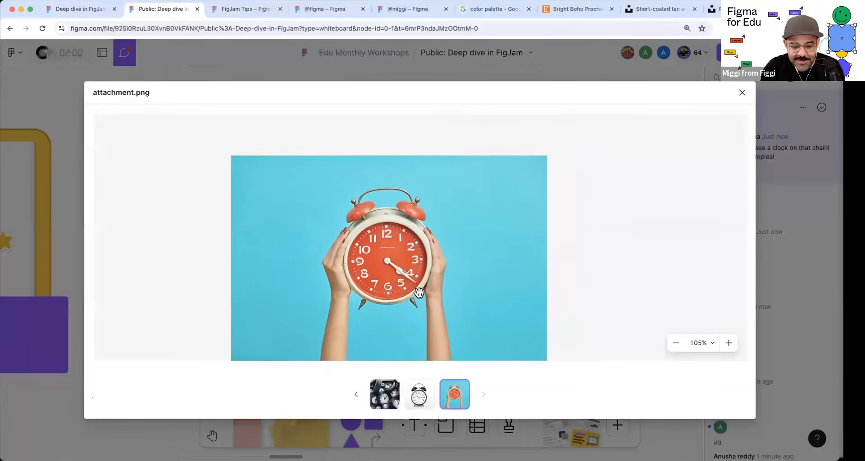
{"action": "scroll", "coordinate": [395, 262], "scroll_direction": "up", "scroll_amount": 5}
{"action": "scroll", "coordinate": [396, 262], "scroll_direction": "down", "scroll_amount": 3}
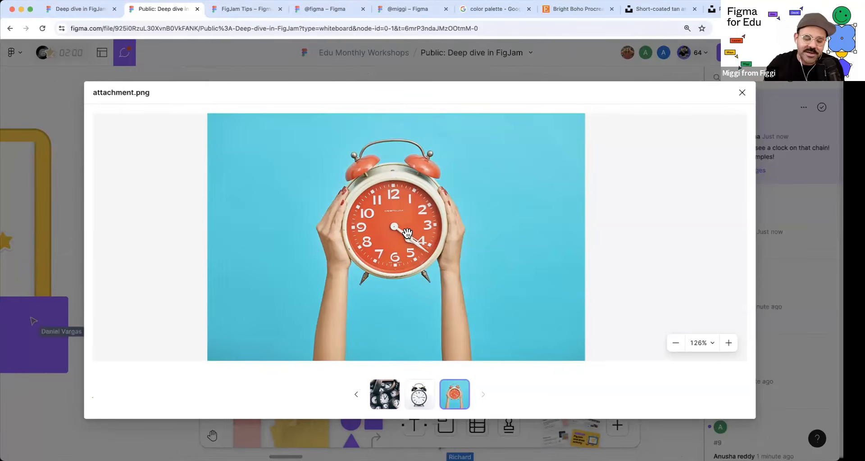
{"action": "left_click", "coordinate": [355, 394]}
{"action": "left_click", "coordinate": [356, 395]}
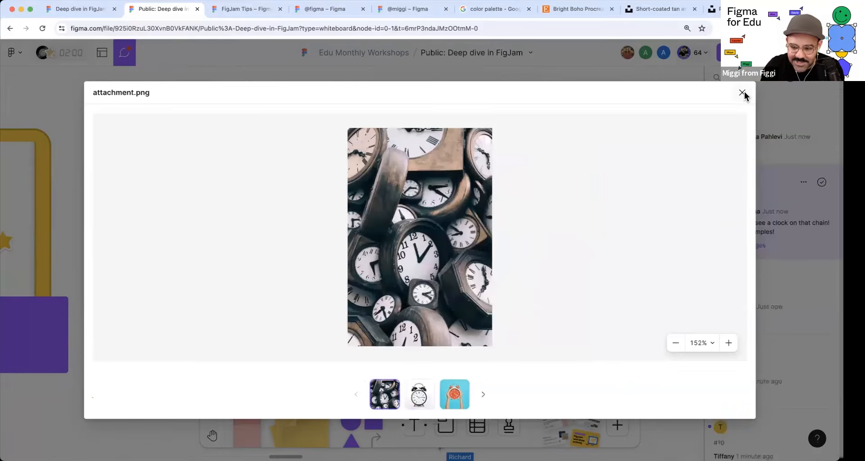
{"action": "left_click", "coordinate": [741, 93]}
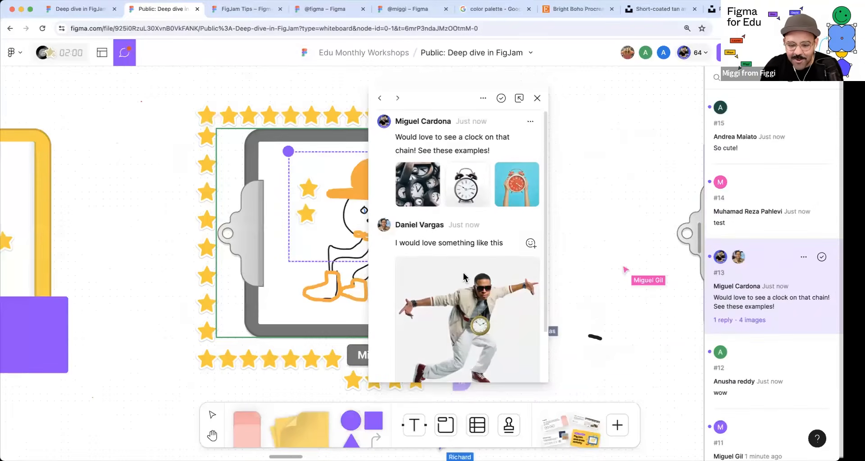
- Enlarge the photo attached to the reply, inspect the clock necklace and try to copy the image as PNG
{"action": "scroll", "coordinate": [464, 276], "scroll_direction": "down", "scroll_amount": 3}
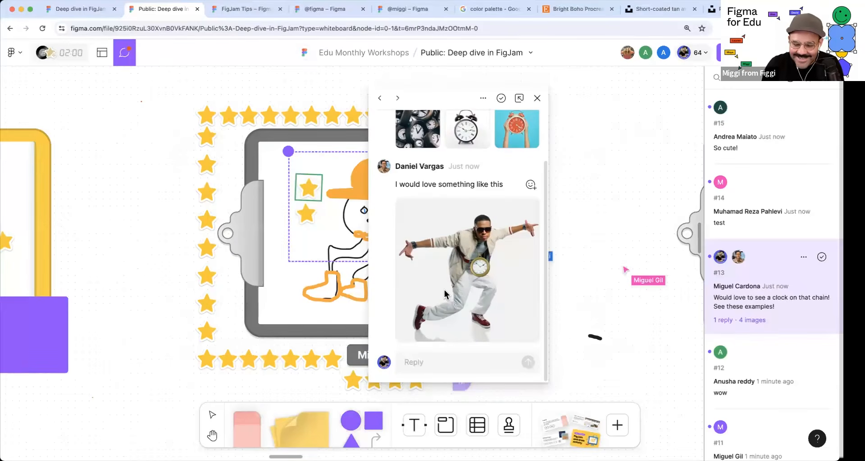
{"action": "left_click", "coordinate": [480, 274]}
{"action": "scroll", "coordinate": [423, 246], "scroll_direction": "up", "scroll_amount": 10}
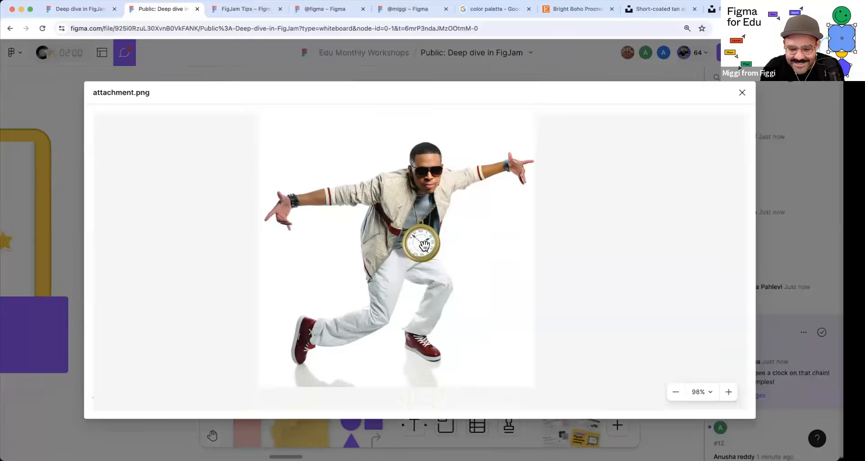
{"action": "scroll", "coordinate": [414, 269], "scroll_direction": "down", "scroll_amount": 9}
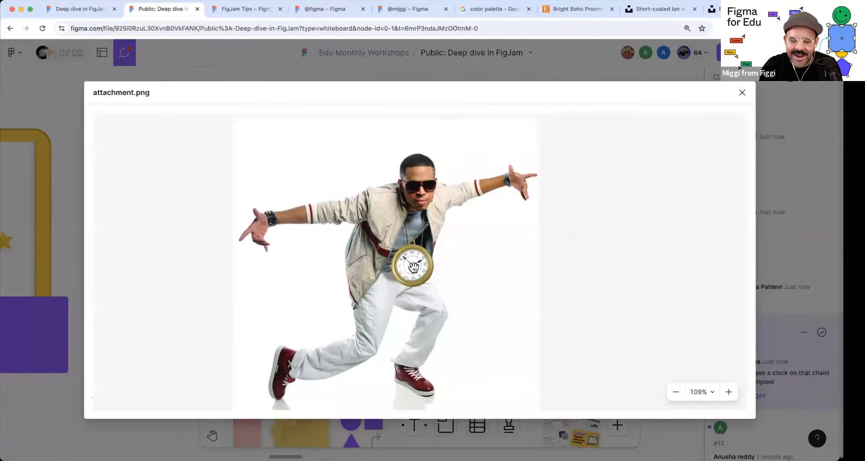
{"action": "scroll", "coordinate": [411, 240], "scroll_direction": "up", "scroll_amount": 6}
{"action": "scroll", "coordinate": [413, 234], "scroll_direction": "down", "scroll_amount": 8}
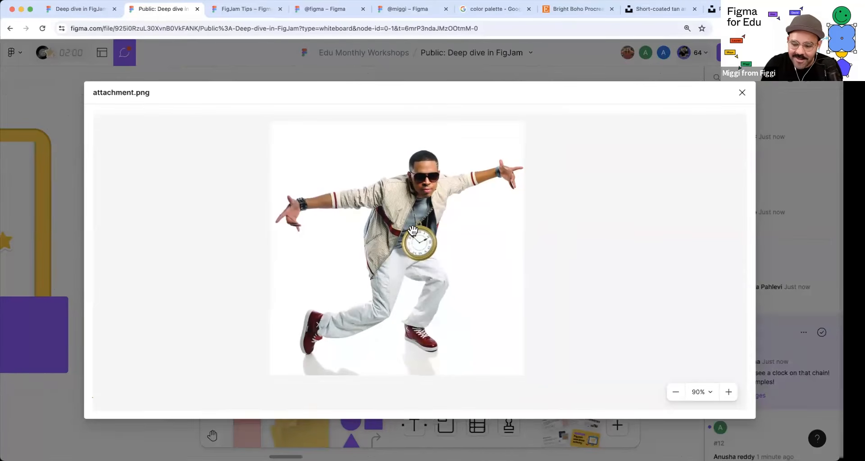
{"action": "right_click", "coordinate": [383, 221]}
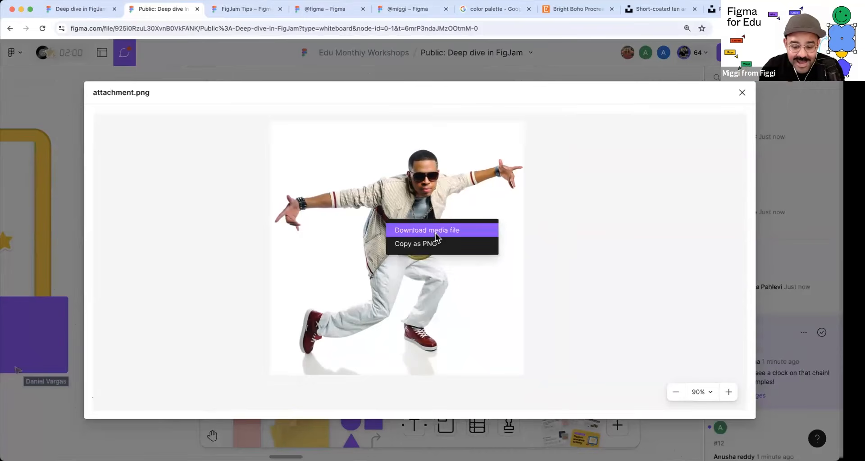
{"action": "left_click", "coordinate": [456, 247]}
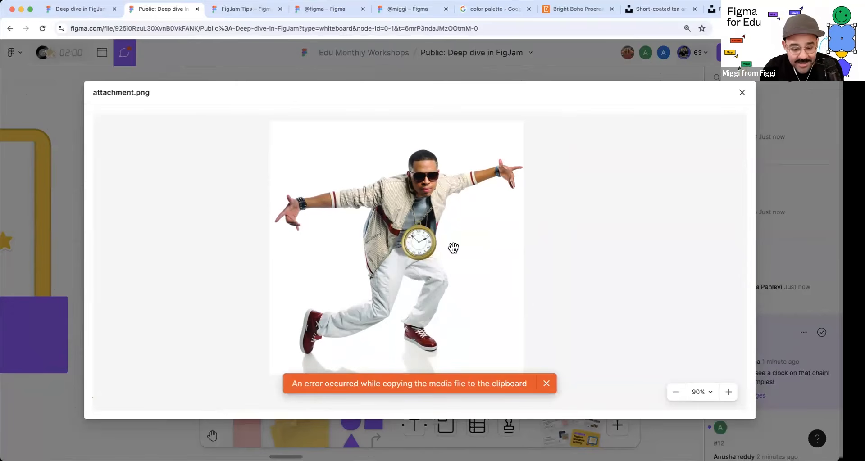
- Try again to copy the clock necklace photo as PNG and to download its media file, and close the viewer
{"action": "left_click", "coordinate": [546, 384]}
{"action": "right_click", "coordinate": [397, 231]}
{"action": "left_click", "coordinate": [417, 250]}
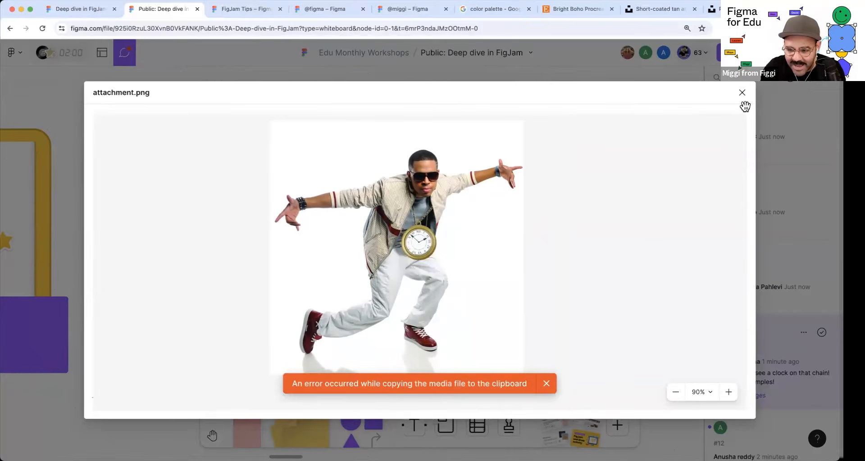
{"action": "right_click", "coordinate": [406, 208]}
{"action": "left_click", "coordinate": [426, 209]}
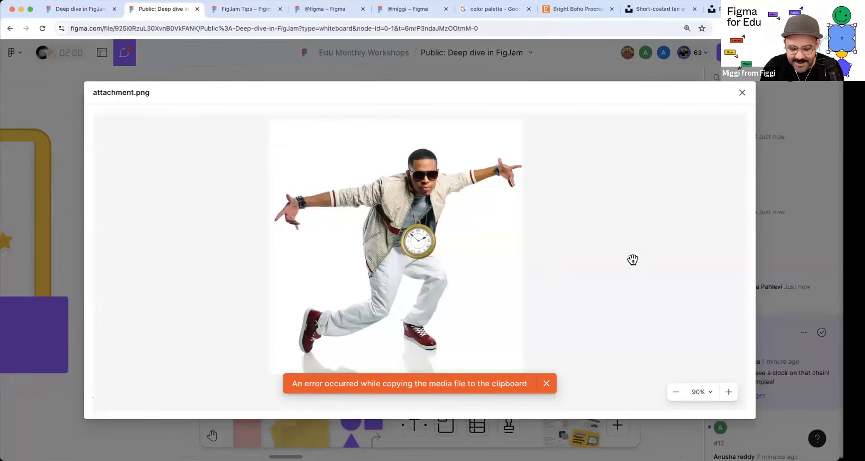
{"action": "left_click", "coordinate": [545, 384]}
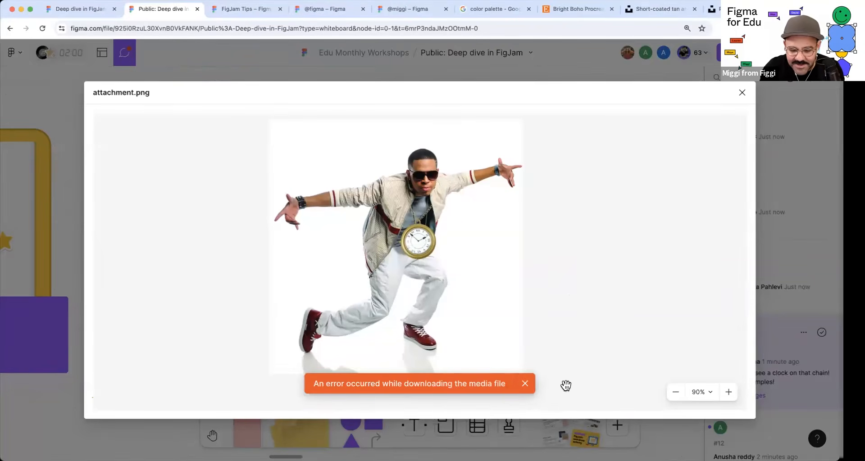
{"action": "left_click", "coordinate": [526, 384]}
{"action": "left_click", "coordinate": [742, 92]}
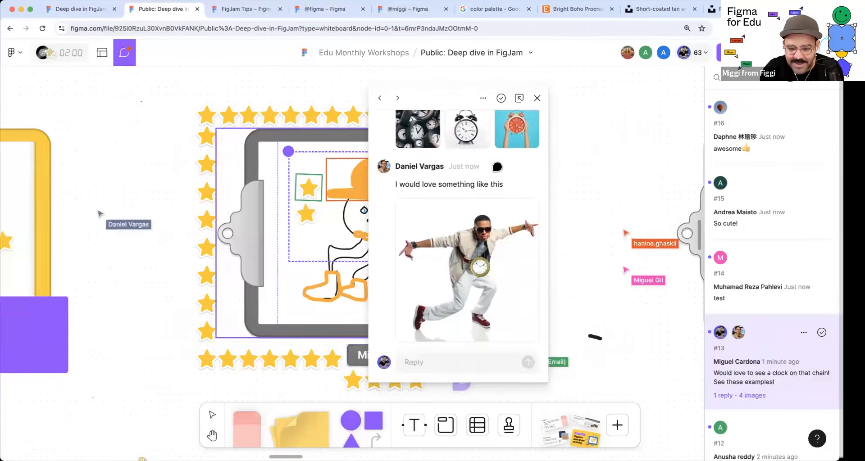
- Enlarge the comment's red alarm clock attachment, try to download its media file and close the viewer
{"action": "scroll", "coordinate": [518, 158], "scroll_direction": "up", "scroll_amount": 1}
{"action": "left_click", "coordinate": [517, 129]}
{"action": "right_click", "coordinate": [398, 213]}
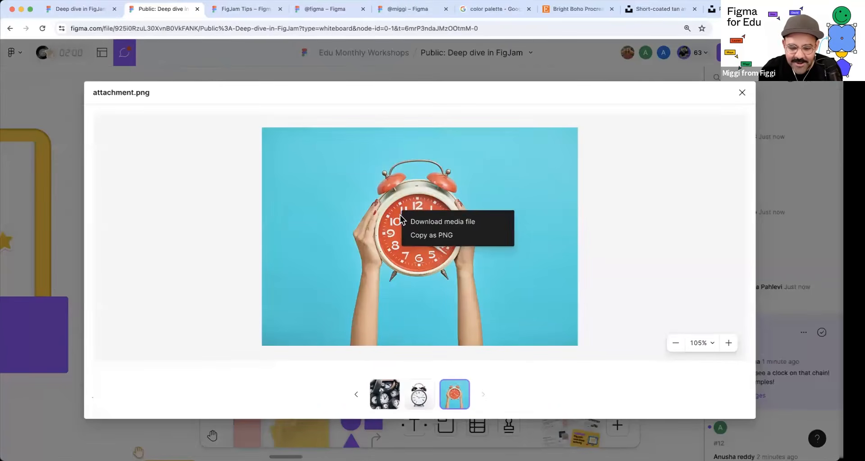
{"action": "left_click", "coordinate": [423, 221]}
{"action": "left_click", "coordinate": [525, 385]}
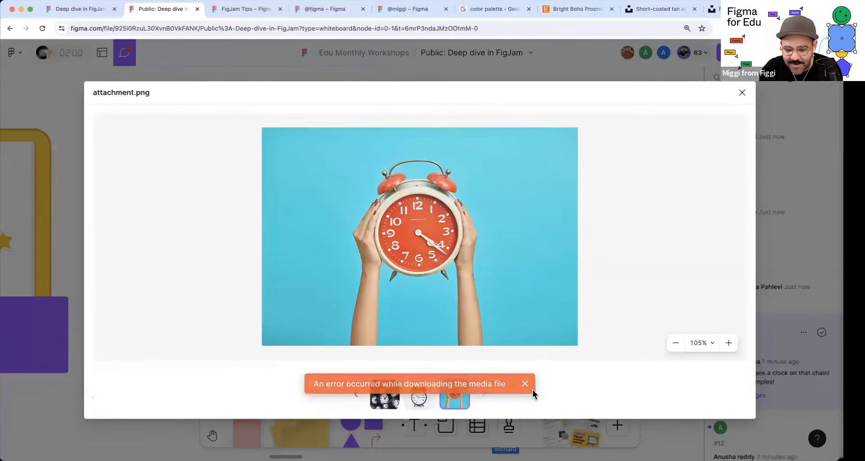
{"action": "left_click", "coordinate": [741, 93]}
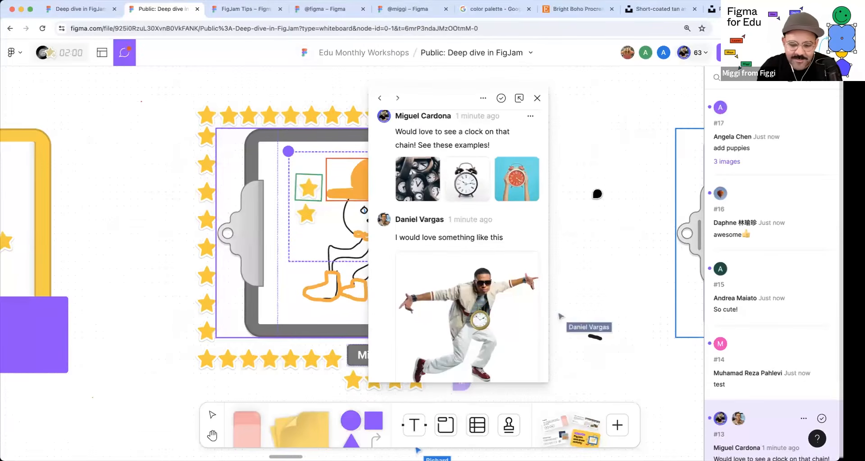
- Examine the comment's clock images and the photo reply, and close the thread and leave comment mode
{"action": "scroll", "coordinate": [591, 193], "scroll_direction": "down", "scroll_amount": 2}
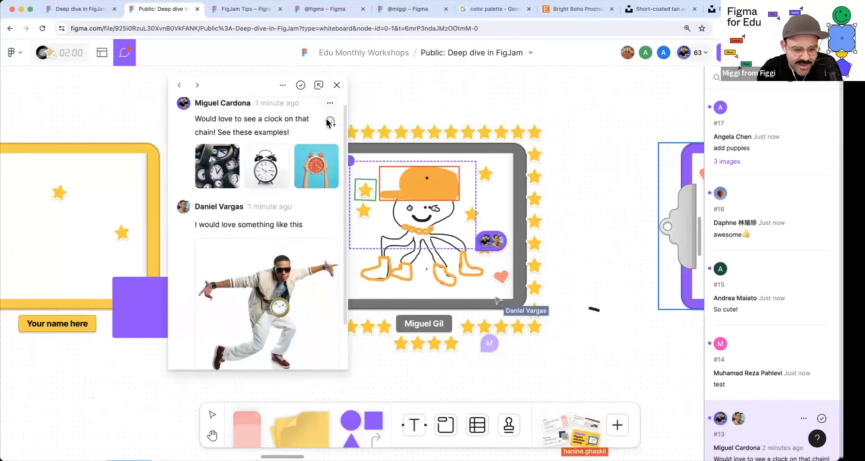
{"action": "scroll", "coordinate": [318, 260], "scroll_direction": "down", "scroll_amount": 1}
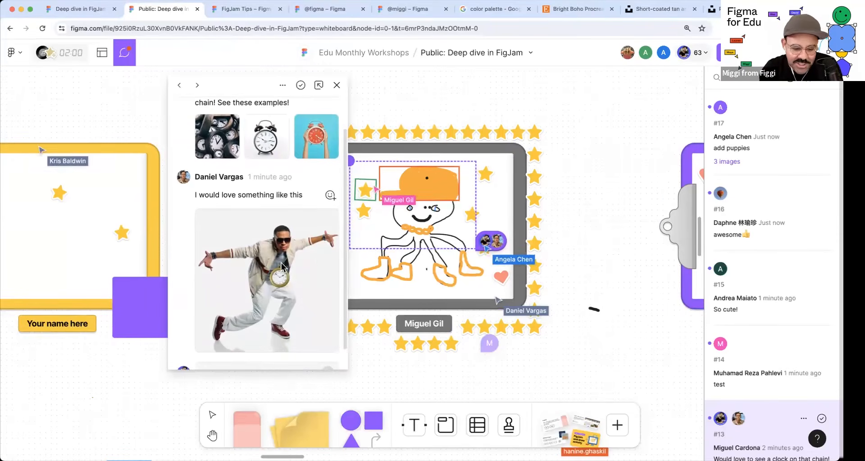
{"action": "scroll", "coordinate": [279, 273], "scroll_direction": "down", "scroll_amount": 1}
{"action": "scroll", "coordinate": [267, 263], "scroll_direction": "up", "scroll_amount": 3}
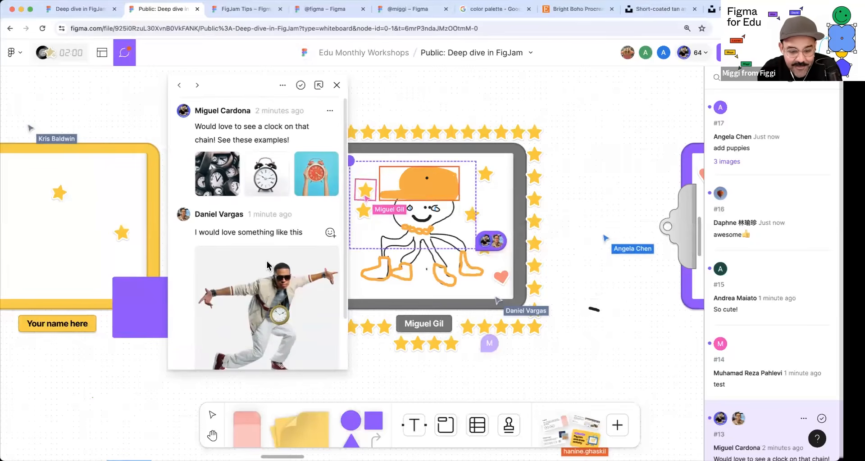
{"action": "left_click", "coordinate": [337, 85]}
{"action": "key", "text": "Escape"}
{"action": "key", "text": "space"}
{"action": "left_click_drag", "start_coordinate": [570, 247], "coordinate": [479, 230]}
{"action": "key", "text": "super+minus"}
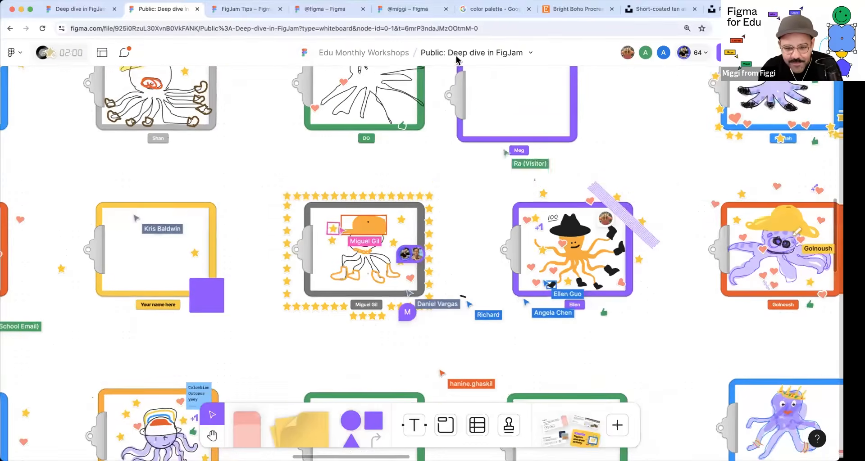
- Switch to the "Deep dive in FigJam" board and look over the meeting agenda on the blue clipboard
{"action": "left_click", "coordinate": [79, 9]}
{"action": "key", "text": "space"}
{"action": "left_click_drag", "start_coordinate": [504, 187], "coordinate": [185, 305]}
{"action": "scroll", "coordinate": [321, 154], "scroll_direction": "up", "scroll_amount": 5}
{"action": "scroll", "coordinate": [332, 185], "scroll_direction": "up", "scroll_amount": 2}
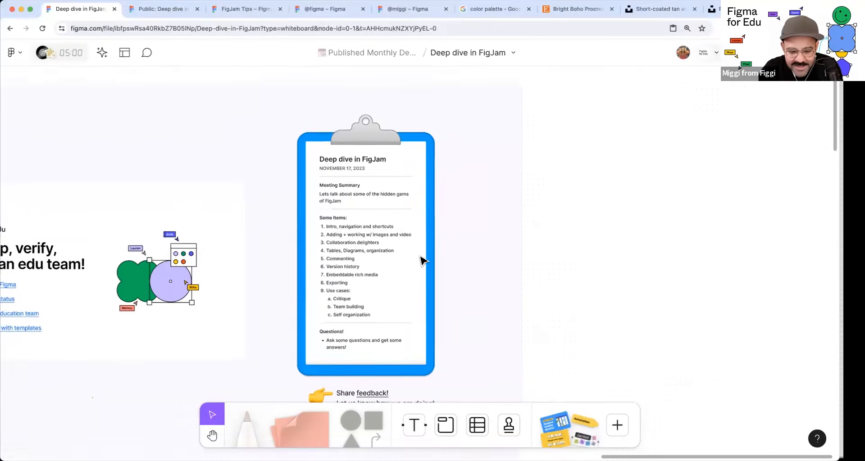
- Insert a large blank table on the empty canvas area of the board
{"action": "scroll", "coordinate": [421, 259], "scroll_direction": "down", "scroll_amount": 1}
{"action": "scroll", "coordinate": [522, 199], "scroll_direction": "down", "scroll_amount": 4}
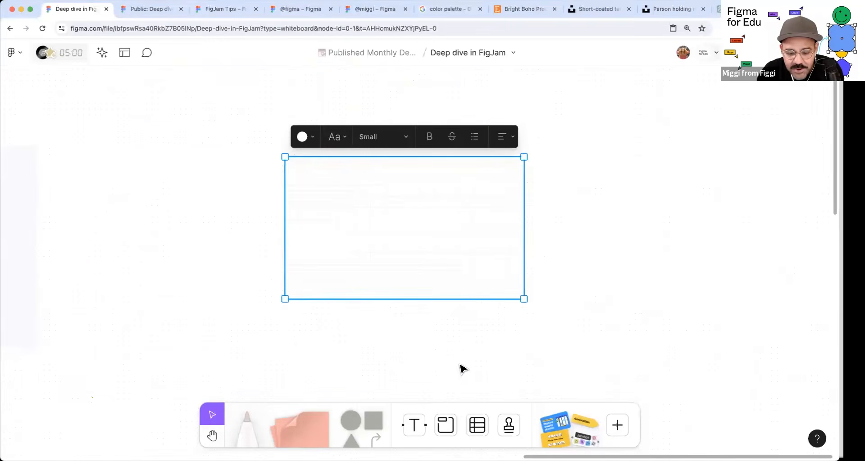
{"action": "left_click", "coordinate": [461, 369]}
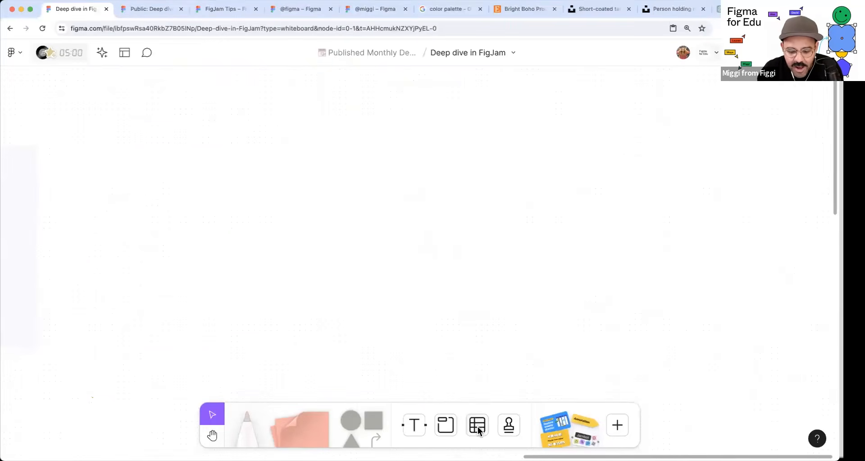
{"action": "left_click", "coordinate": [346, 246]}
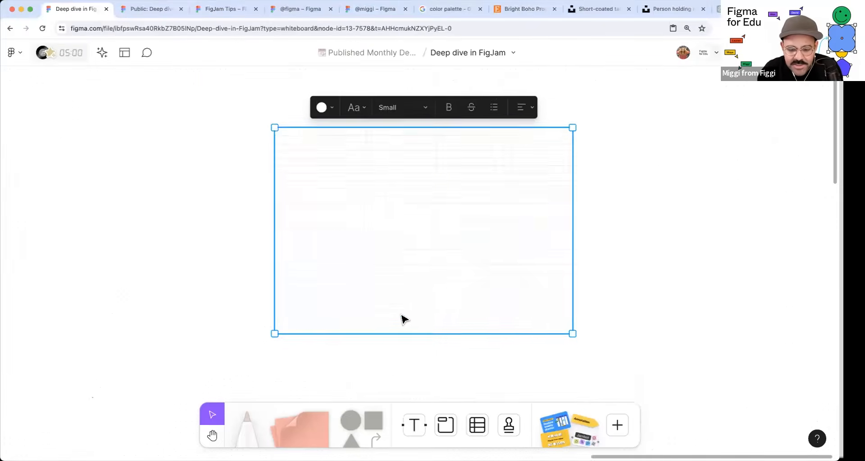
{"action": "scroll", "coordinate": [404, 320], "scroll_direction": "down", "scroll_amount": 2}
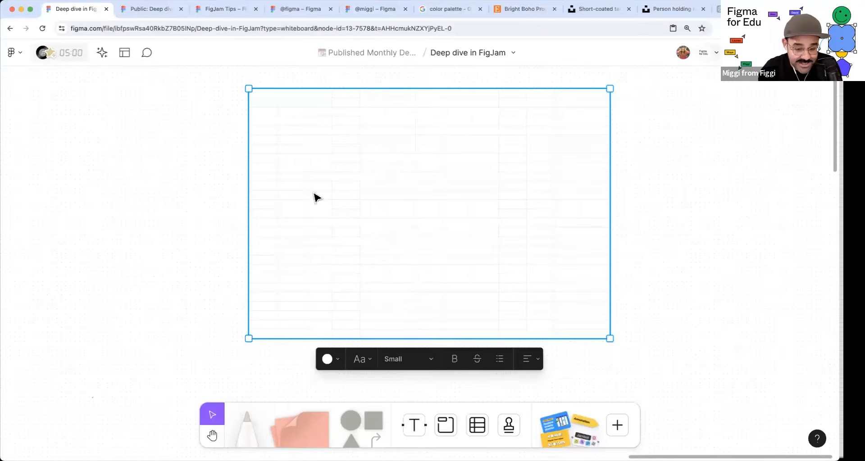
{"action": "scroll", "coordinate": [253, 83], "scroll_direction": "up", "scroll_amount": 5}
- Fill all cells of the table's first row with purple to form a header row
{"action": "double_click", "coordinate": [267, 96]}
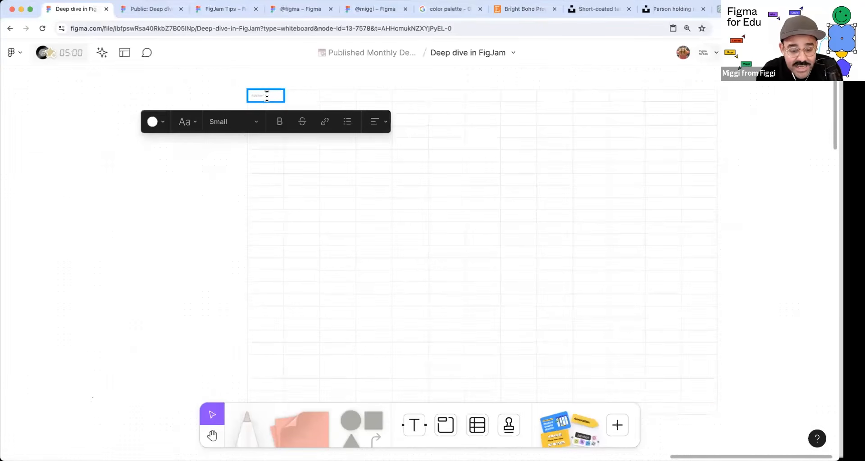
{"action": "scroll", "coordinate": [263, 96], "scroll_direction": "up", "scroll_amount": 3}
{"action": "scroll", "coordinate": [277, 140], "scroll_direction": "down", "scroll_amount": 4}
{"action": "left_click_drag", "start_coordinate": [318, 193], "coordinate": [314, 188]}
{"action": "left_click_drag", "start_coordinate": [277, 113], "coordinate": [659, 114]}
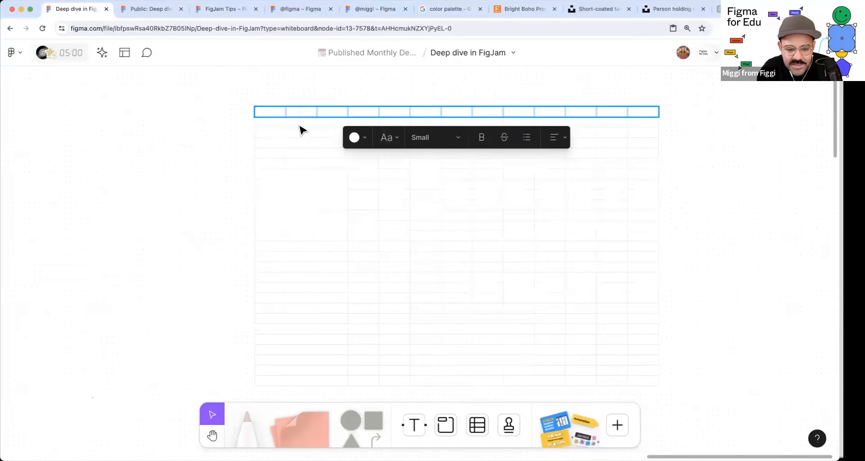
{"action": "left_click", "coordinate": [364, 139]}
{"action": "left_click", "coordinate": [410, 94]}
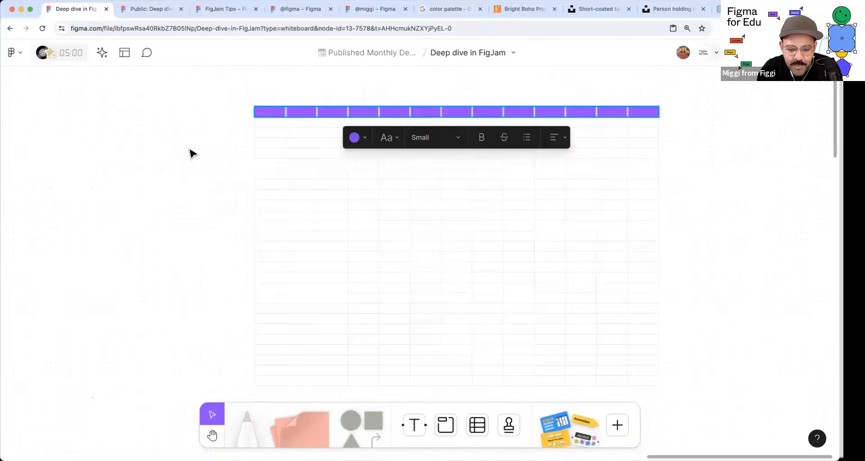
- Enter "Title" in the first header cell and set the text size of the whole purple header row to Large
{"action": "scroll", "coordinate": [253, 112], "scroll_direction": "up", "scroll_amount": 5}
{"action": "double_click", "coordinate": [241, 122]}
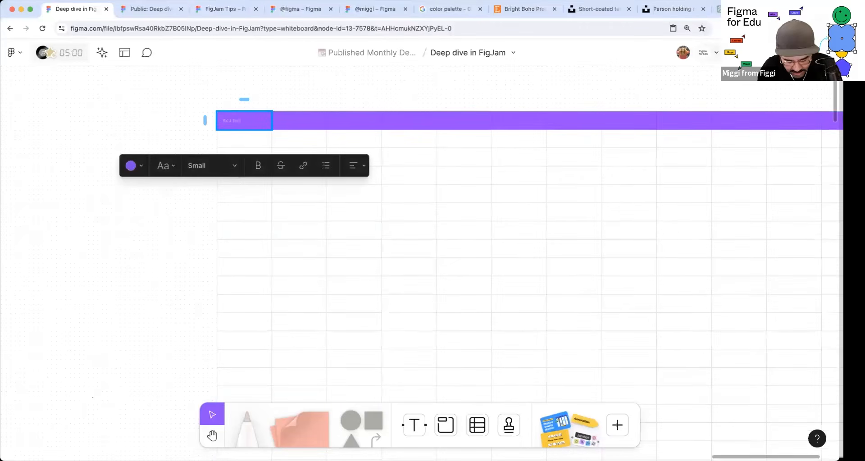
{"action": "left_click", "coordinate": [156, 123]}
{"action": "left_click", "coordinate": [226, 124]}
{"action": "scroll", "coordinate": [228, 124], "scroll_direction": "down", "scroll_amount": 5}
{"action": "left_click_drag", "start_coordinate": [227, 125], "coordinate": [564, 123]}
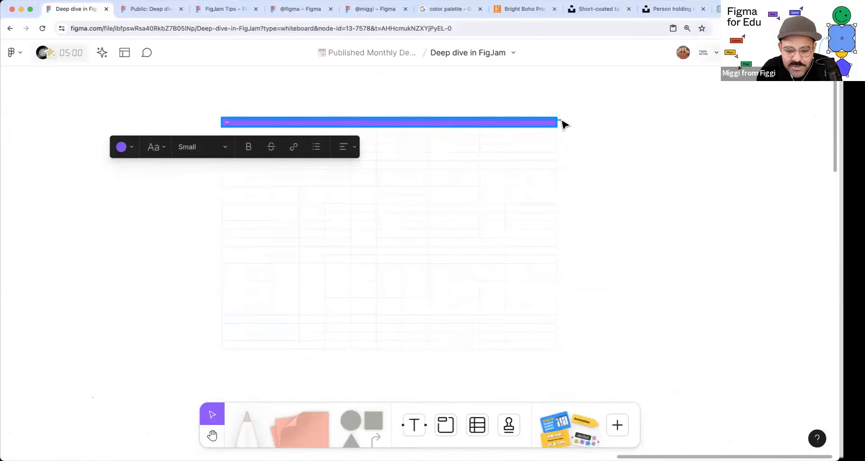
{"action": "left_click", "coordinate": [375, 147]}
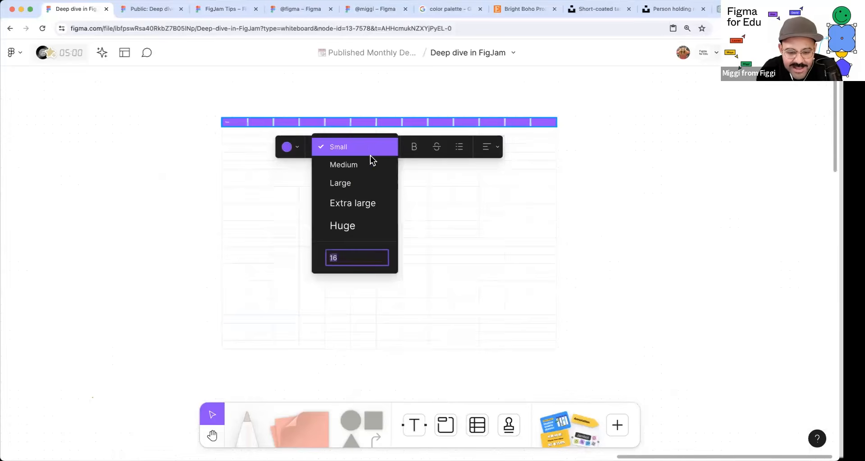
{"action": "left_click", "coordinate": [359, 185]}
{"action": "left_click", "coordinate": [199, 143]}
{"action": "scroll", "coordinate": [223, 127], "scroll_direction": "up", "scroll_amount": 5}
{"action": "left_click", "coordinate": [243, 129]}
{"action": "scroll", "coordinate": [259, 146], "scroll_direction": "down", "scroll_amount": 5}
- Fill all first-column cells below the purple header row with gray
{"action": "left_click", "coordinate": [258, 143]}
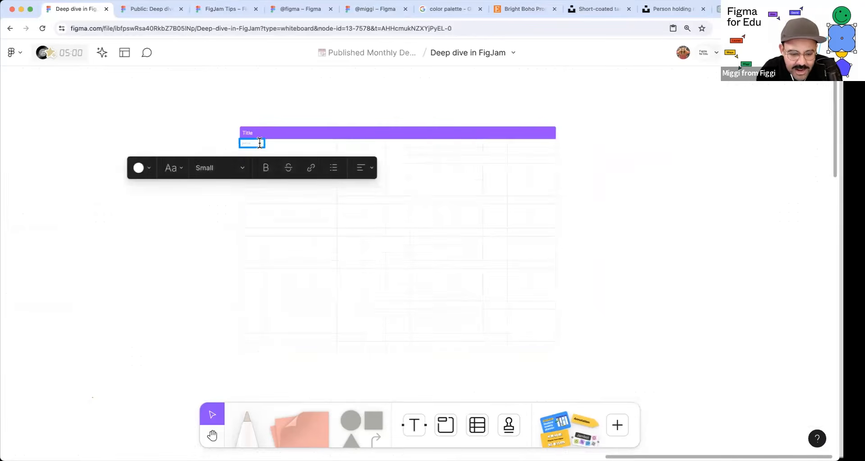
{"action": "left_click", "coordinate": [278, 119]}
{"action": "left_click_drag", "start_coordinate": [259, 141], "coordinate": [263, 328]}
{"action": "left_click_drag", "start_coordinate": [264, 334], "coordinate": [265, 137]}
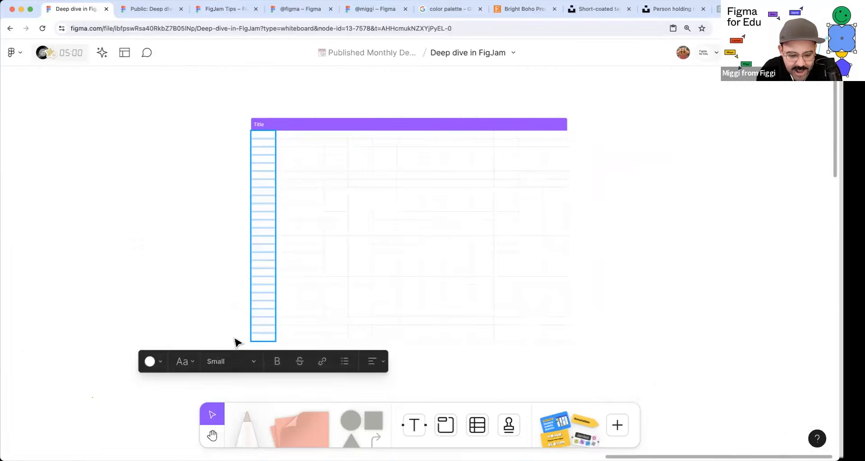
{"action": "left_click", "coordinate": [173, 356]}
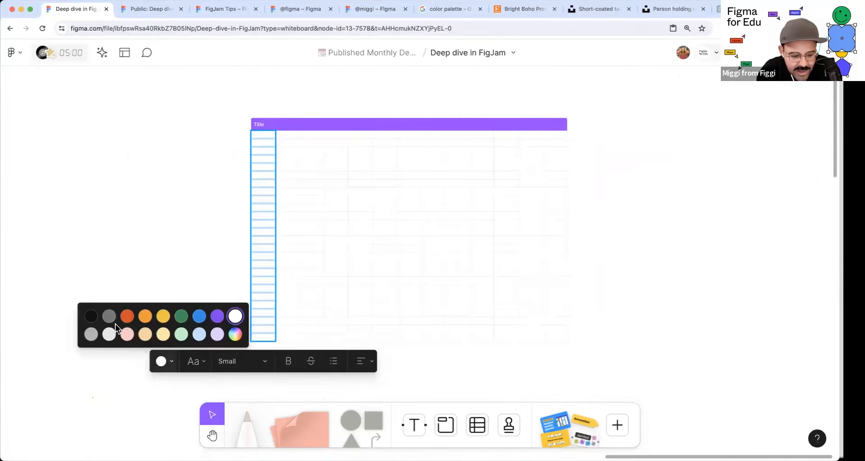
{"action": "left_click", "coordinate": [91, 335]}
{"action": "key", "text": "Escape"}
- Enter the sample text "asdasdasd" in the first gray cell below the header
{"action": "scroll", "coordinate": [282, 186], "scroll_direction": "up", "scroll_amount": 5}
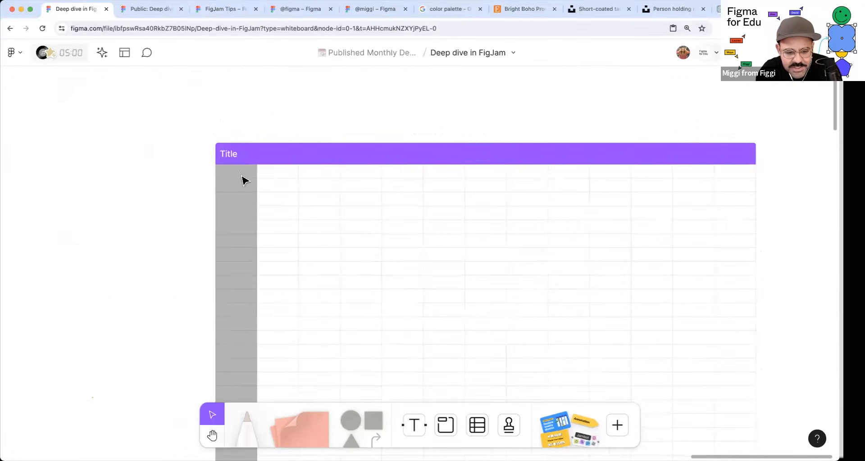
{"action": "left_click", "coordinate": [242, 177]}
{"action": "type", "text": "asdawiuda"}
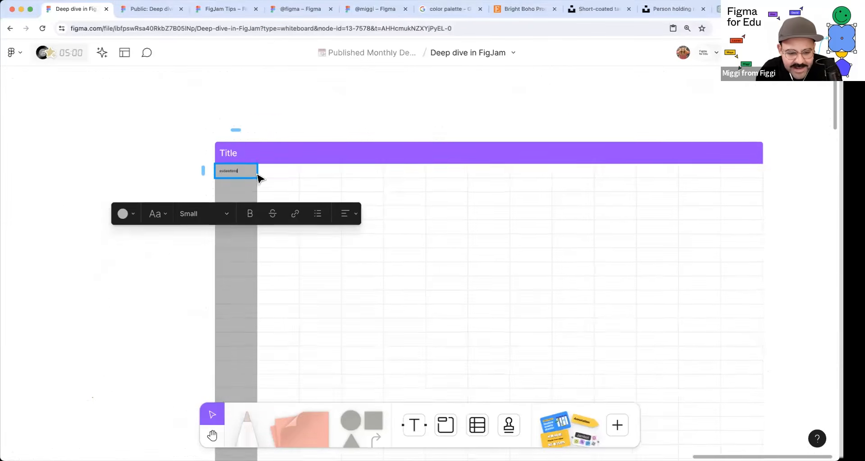
- Set the text size of all table cells below the header row to Large
{"action": "scroll", "coordinate": [256, 173], "scroll_direction": "down", "scroll_amount": 4}
{"action": "left_click_drag", "start_coordinate": [249, 169], "coordinate": [577, 401]}
{"action": "left_click", "coordinate": [380, 147]}
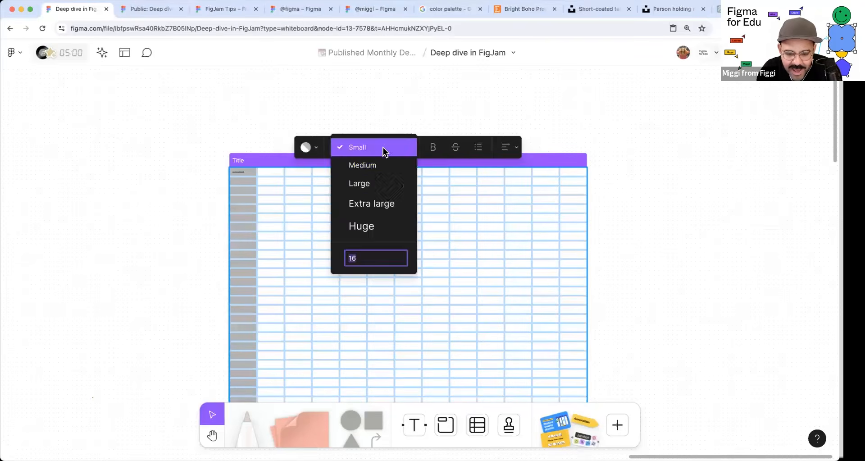
{"action": "left_click", "coordinate": [379, 170]}
{"action": "left_click", "coordinate": [380, 148]}
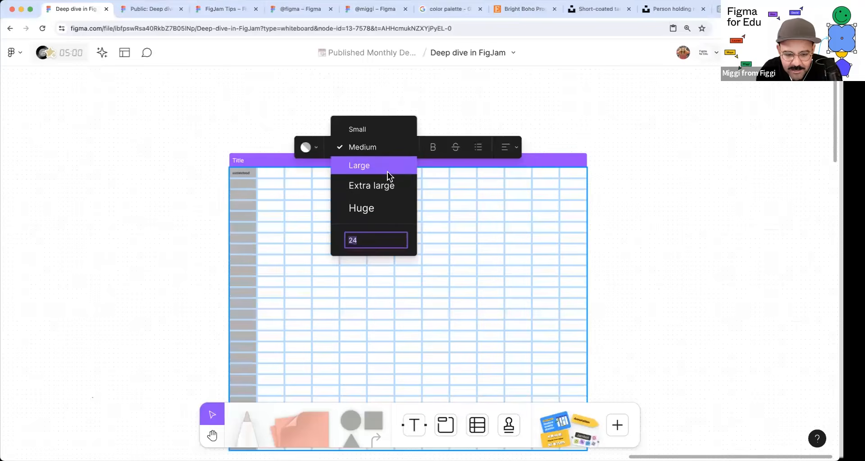
{"action": "left_click", "coordinate": [190, 201]}
- Move the row with the sample text one position down in the table
{"action": "key", "text": "space"}
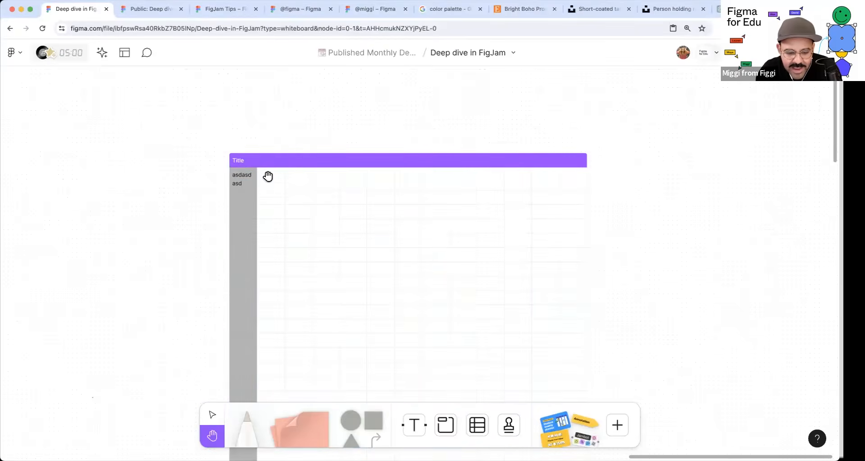
{"action": "left_click", "coordinate": [266, 178], "text": "super"}
{"action": "left_click", "coordinate": [218, 193]}
{"action": "mouse_move", "coordinate": [190, 184]}
{"action": "left_mouse_down"}
{"action": "mouse_move", "coordinate": [189, 351]}
{"action": "mouse_move", "coordinate": [187, 189]}
{"action": "left_mouse_up"}
{"action": "scroll", "coordinate": [155, 261], "scroll_direction": "down", "scroll_amount": 2}
- Move the table's second column about four columns to the right by its column handle
{"action": "left_click", "coordinate": [272, 159]}
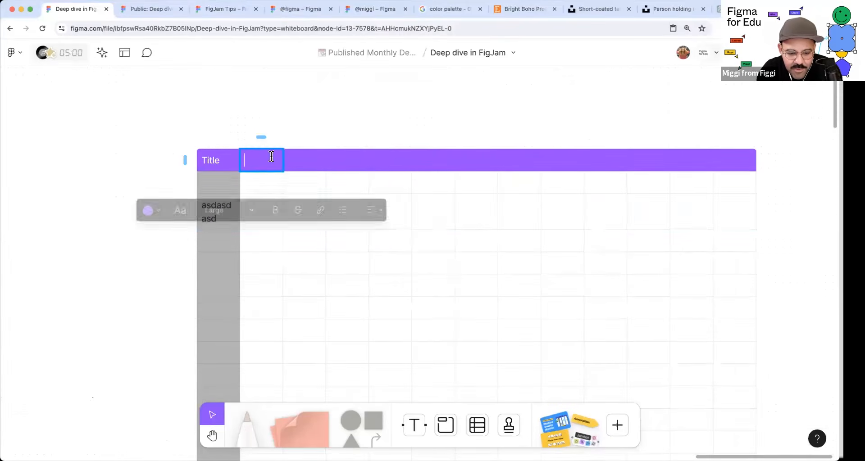
{"action": "left_click_drag", "start_coordinate": [261, 135], "coordinate": [435, 142]}
{"action": "left_click", "coordinate": [387, 115]}
{"action": "left_click", "coordinate": [288, 110]}
{"action": "scroll", "coordinate": [288, 108], "scroll_direction": "down", "scroll_amount": 3}
{"action": "scroll", "coordinate": [278, 110], "scroll_direction": "down", "scroll_amount": 2}
{"action": "scroll", "coordinate": [283, 166], "scroll_direction": "up", "scroll_amount": 2}
- Replace the sample text in the gray cell with the person's nickname and enter "DOB" in the cell beside it
{"action": "left_click", "coordinate": [220, 205]}
{"action": "scroll", "coordinate": [231, 198], "scroll_direction": "up", "scroll_amount": 5}
{"action": "left_click", "coordinate": [273, 199]}
{"action": "double_click", "coordinate": [242, 165]}
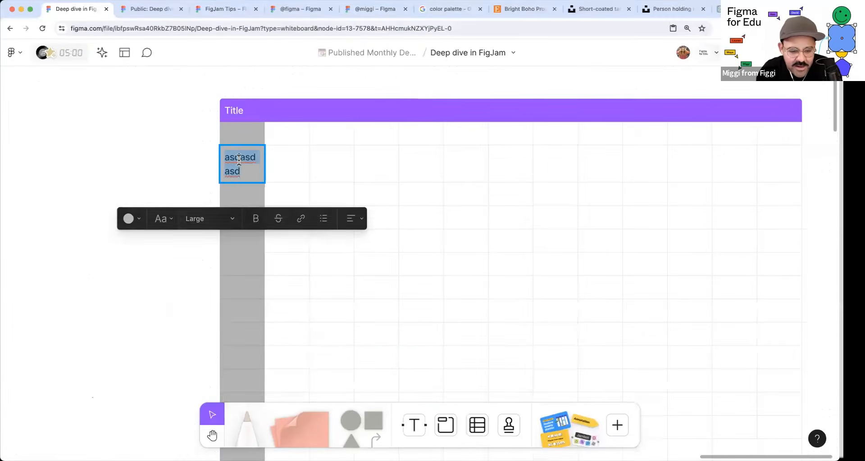
{"action": "type", "text": "Miggi"}
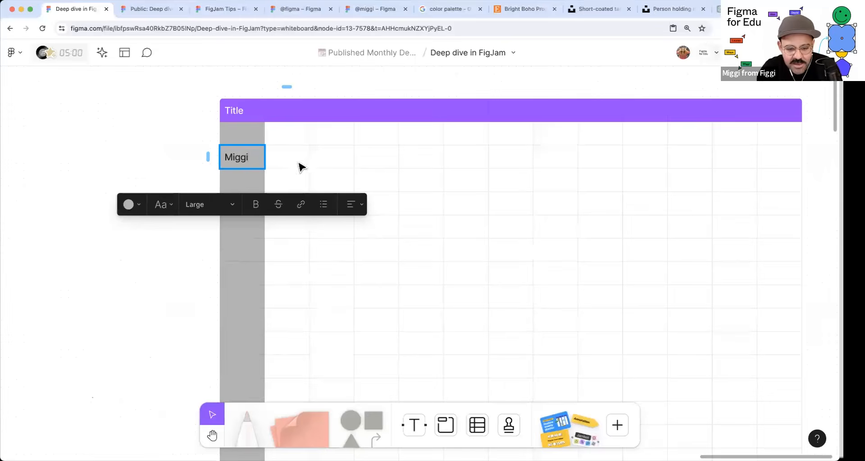
{"action": "left_click", "coordinate": [292, 158]}
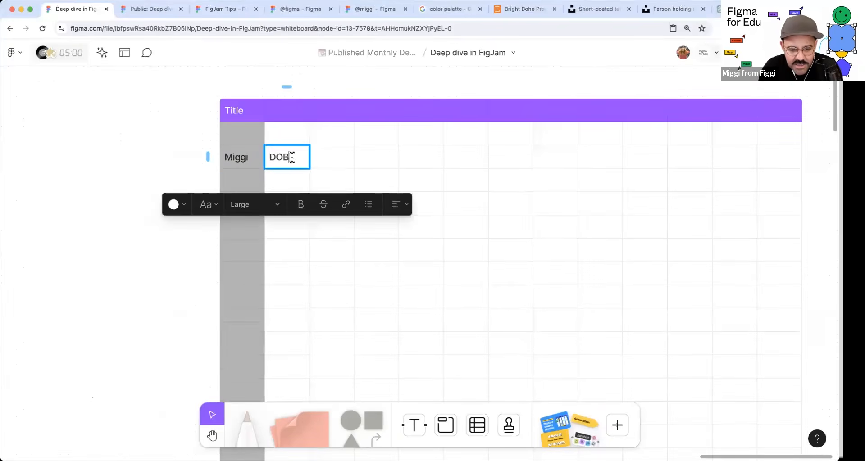
{"action": "left_click", "coordinate": [143, 104]}
- Widen the table's second column to nearly three times the width of the other columns
{"action": "left_click", "coordinate": [312, 110]}
{"action": "left_click_drag", "start_coordinate": [309, 110], "coordinate": [466, 112]}
{"action": "left_click", "coordinate": [148, 176]}
{"action": "scroll", "coordinate": [149, 177], "scroll_direction": "down", "scroll_amount": 3}
{"action": "key", "text": "space"}
{"action": "left_click_drag", "start_coordinate": [231, 188], "coordinate": [183, 166]}
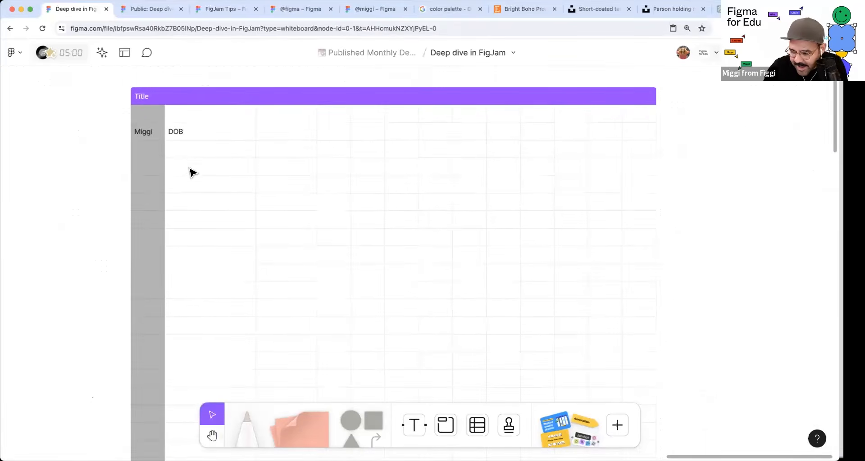
- Fill the whole table row directly below the DOB row with gray
{"action": "left_click", "coordinate": [158, 154]}
{"action": "left_click", "coordinate": [144, 146]}
{"action": "left_click_drag", "start_coordinate": [273, 151], "coordinate": [645, 153]}
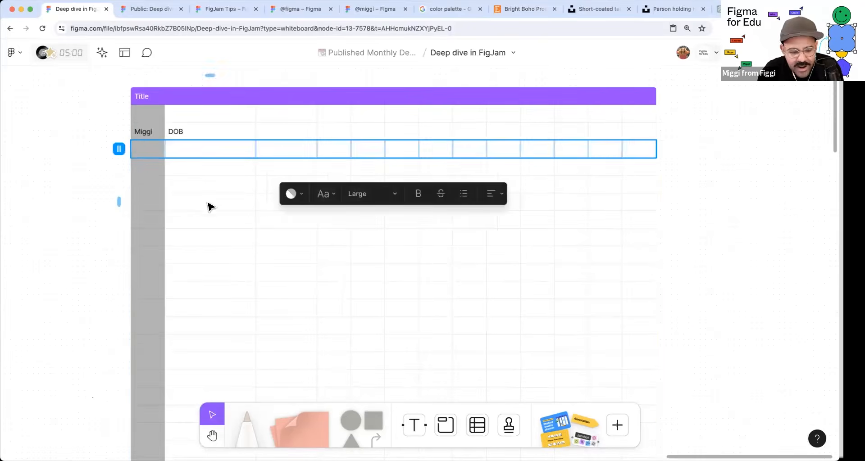
{"action": "left_click", "coordinate": [294, 195]}
{"action": "left_click", "coordinate": [221, 167]}
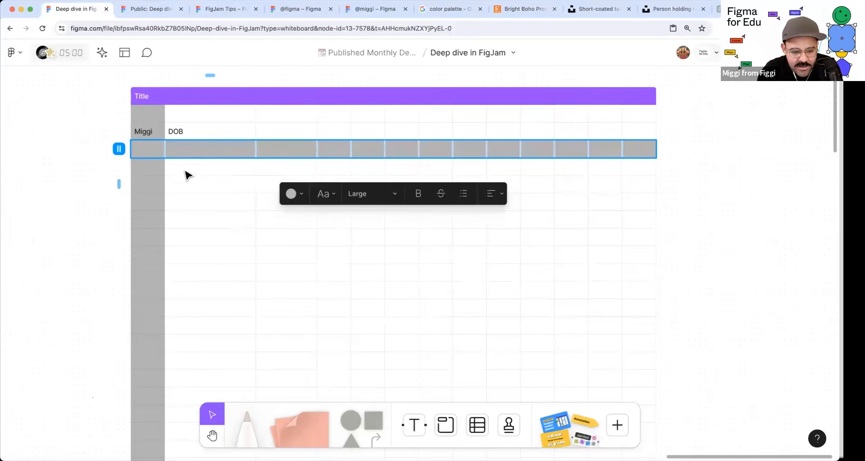
- Change the fill of the row below DOB to a custom lighter gray
{"action": "left_click", "coordinate": [305, 195]}
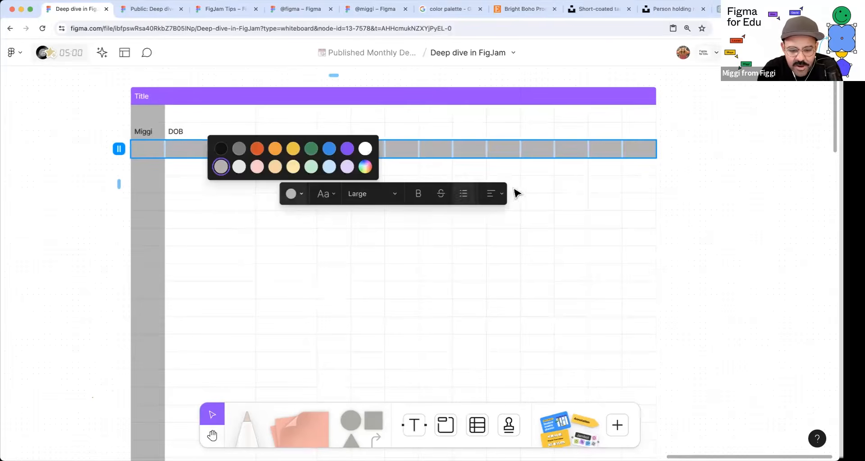
{"action": "left_click", "coordinate": [363, 170]}
{"action": "left_click_drag", "start_coordinate": [274, 263], "coordinate": [232, 279]}
{"action": "left_click", "coordinate": [212, 239]}
{"action": "left_click", "coordinate": [97, 176]}
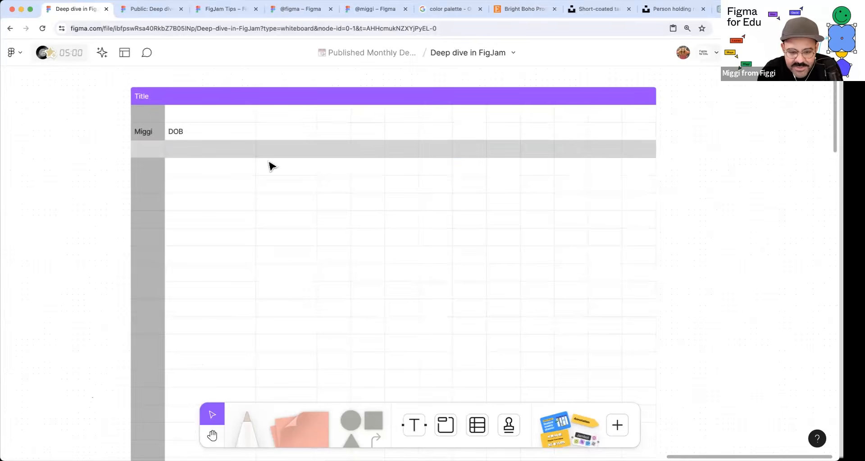
- Fill the first cell of the light gray row with dark gray
{"action": "left_click", "coordinate": [132, 149]}
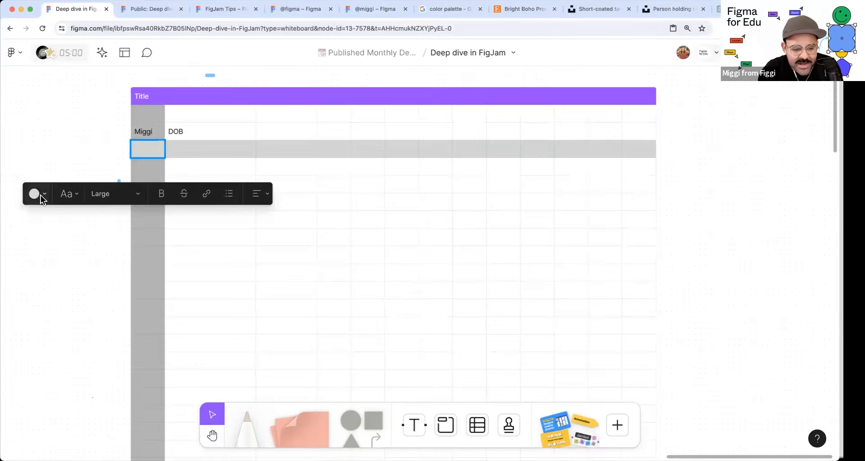
{"action": "left_click", "coordinate": [40, 196]}
{"action": "left_click", "coordinate": [51, 147]}
{"action": "left_click", "coordinate": [119, 254]}
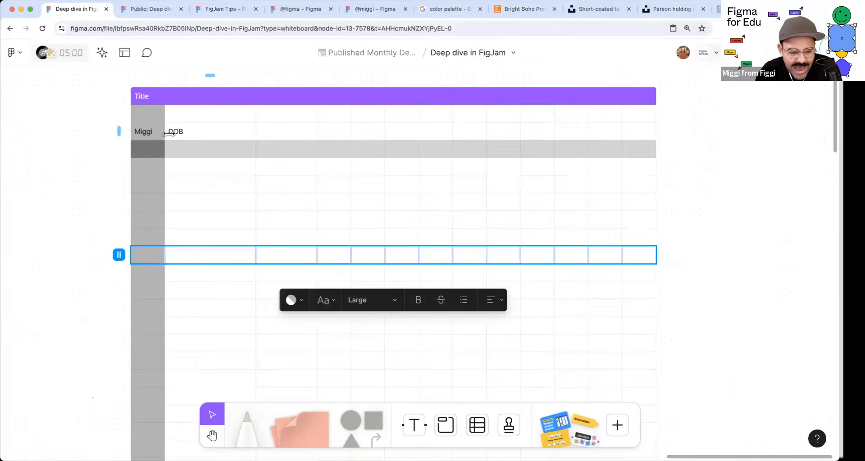
- Enter "dasd" in the header cell beside Title and add a purple row beneath the header
{"action": "scroll", "coordinate": [193, 106], "scroll_direction": "up", "scroll_amount": 3}
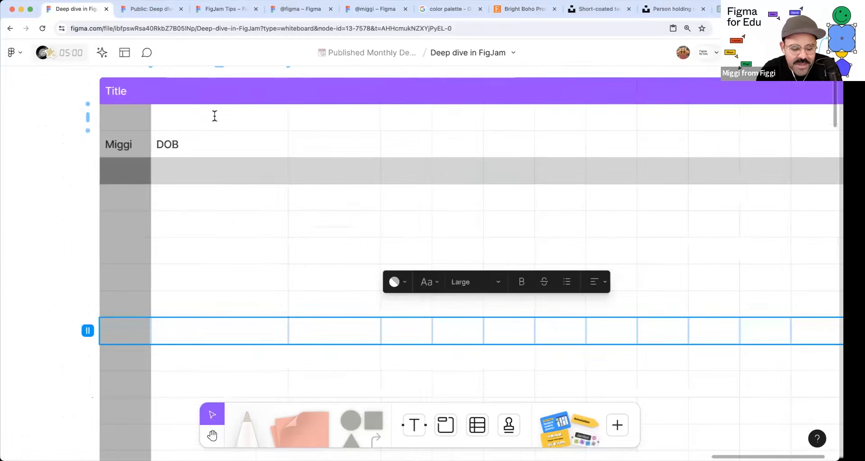
{"action": "left_click", "coordinate": [225, 89]}
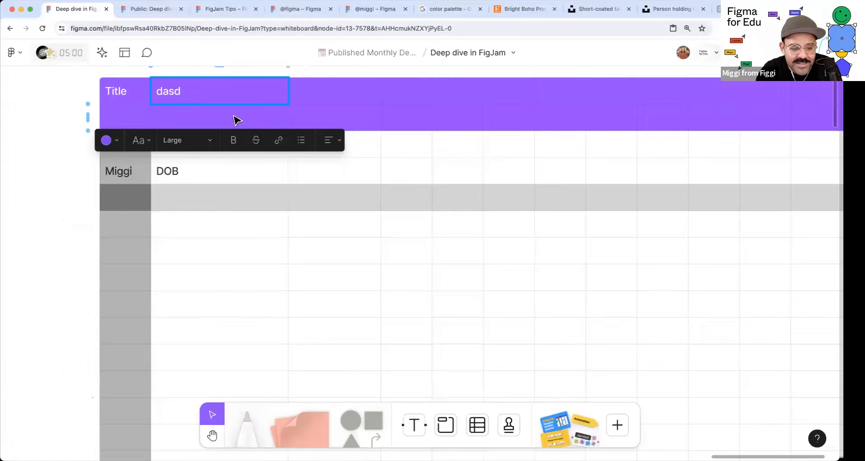
- Enter "asdasd" in the gray cell below DOB and fill that cell with green
{"action": "left_click", "coordinate": [234, 191]}
{"action": "type", "text": "asdasd"}
{"action": "left_click", "coordinate": [53, 218]}
{"action": "left_click", "coordinate": [235, 197]}
{"action": "left_click", "coordinate": [232, 195]}
{"action": "left_click", "coordinate": [109, 247]}
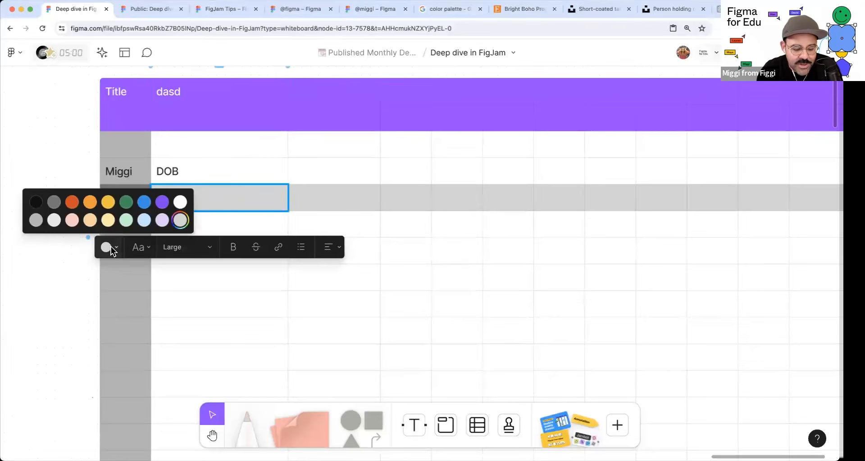
{"action": "left_click", "coordinate": [126, 203]}
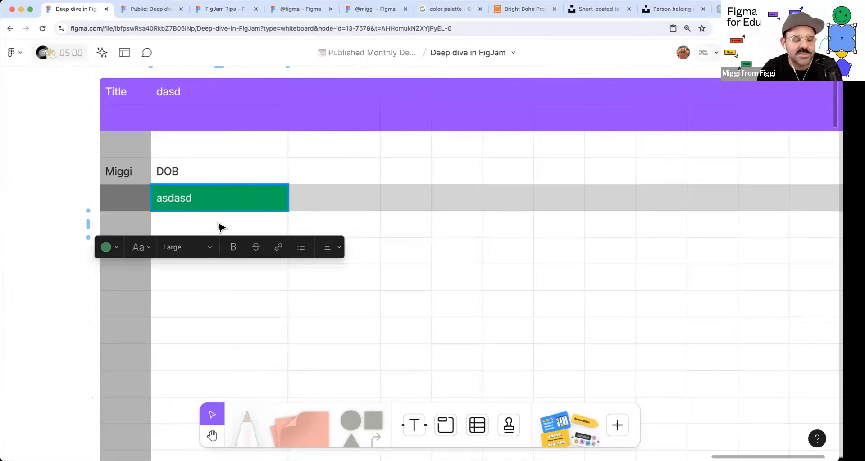
{"action": "scroll", "coordinate": [219, 223], "scroll_direction": "down", "scroll_amount": 3}
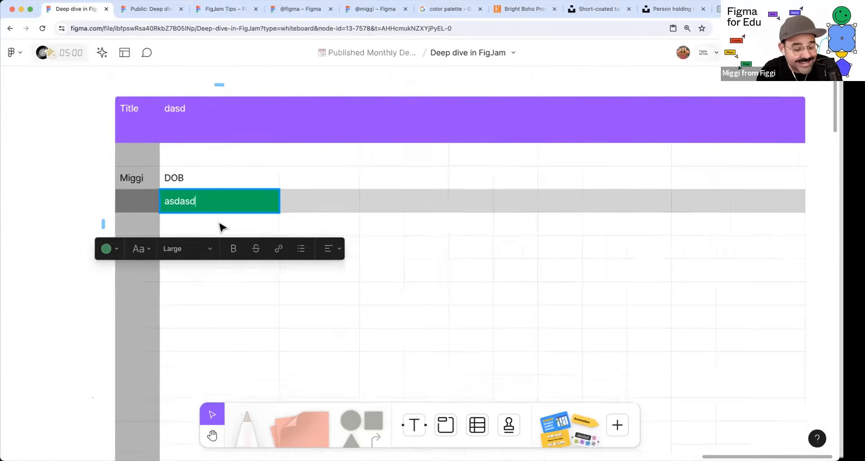
{"action": "left_click", "coordinate": [90, 218]}
{"action": "left_click", "coordinate": [199, 207]}
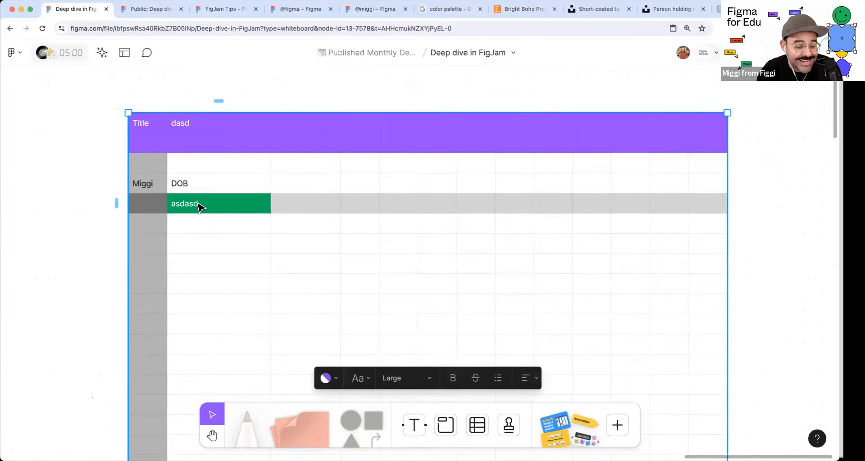
{"action": "scroll", "coordinate": [198, 206], "scroll_direction": "down", "scroll_amount": 3}
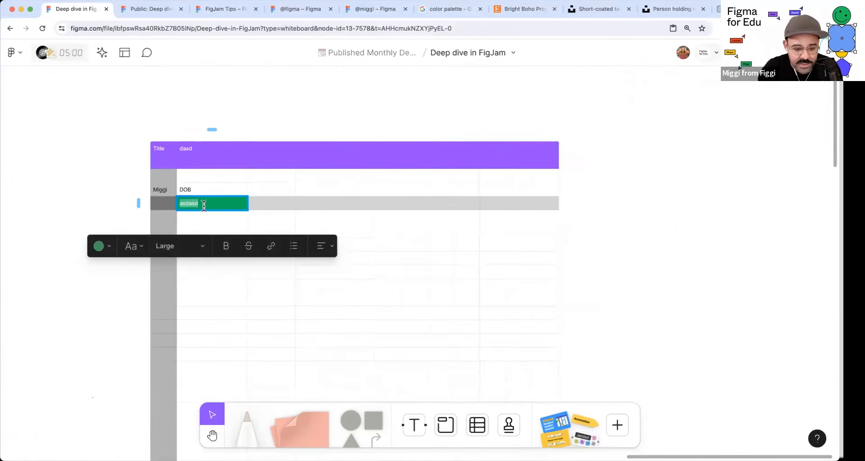
{"action": "left_click", "coordinate": [106, 189]}
{"action": "scroll", "coordinate": [116, 158], "scroll_direction": "down", "scroll_amount": 1}
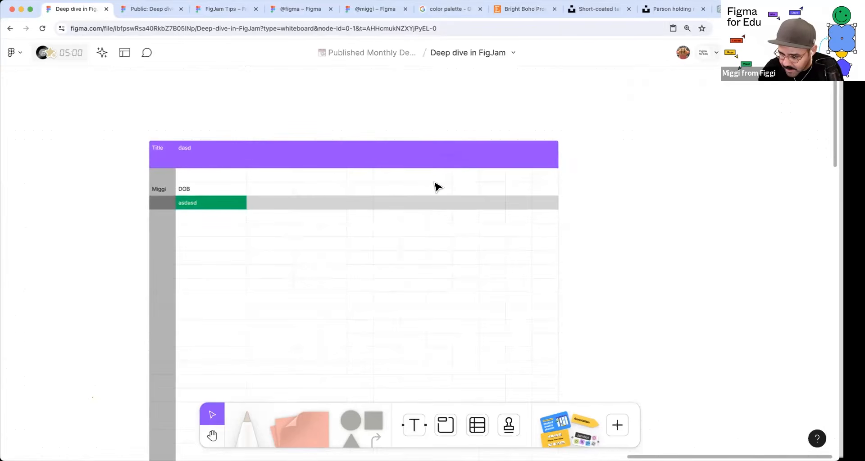
{"action": "scroll", "coordinate": [430, 193], "scroll_direction": "down", "scroll_amount": 2}
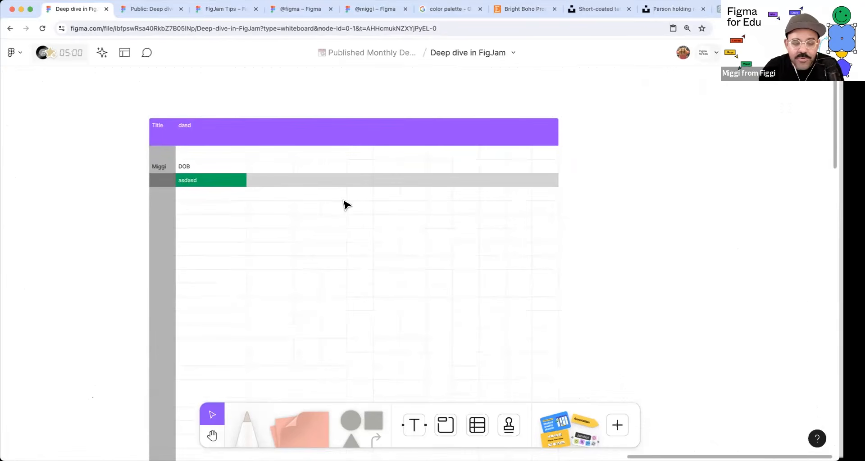
- Recolor the dark gray cell beside the green one with the lighter gray of the first column
{"action": "left_click", "coordinate": [174, 179]}
{"action": "left_click_drag", "start_coordinate": [169, 182], "coordinate": [510, 179]}
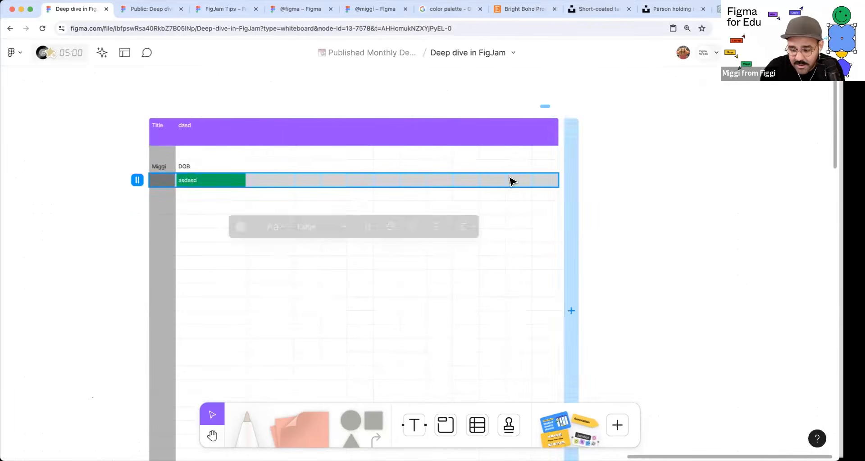
{"action": "left_click", "coordinate": [160, 181]}
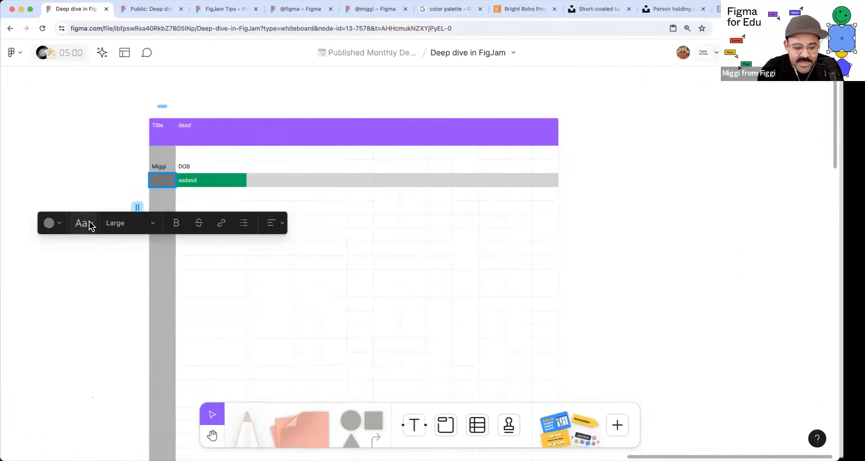
{"action": "left_click", "coordinate": [52, 223]}
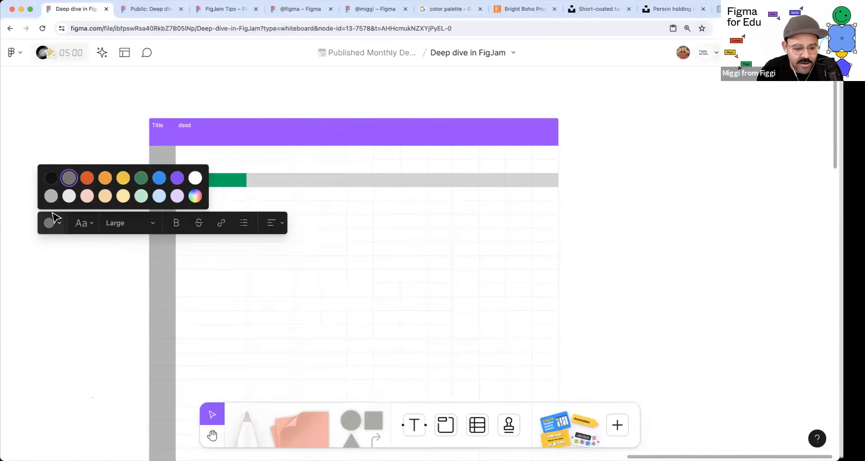
{"action": "left_click", "coordinate": [106, 281]}
{"action": "left_click", "coordinate": [99, 283]}
- Try to fill the block of cells spanning the second and third columns, from the header downward, with white
{"action": "double_click", "coordinate": [227, 181]}
{"action": "left_click", "coordinate": [275, 133]}
{"action": "left_click", "coordinate": [275, 124]}
{"action": "left_click_drag", "start_coordinate": [275, 124], "coordinate": [226, 279]}
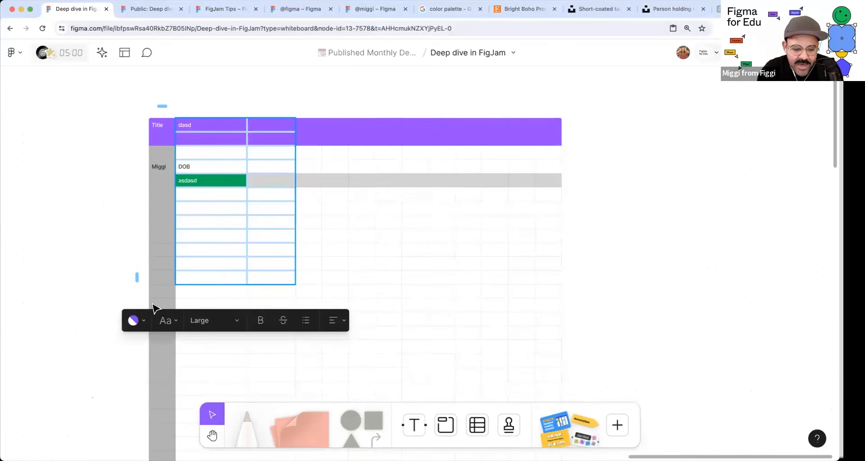
{"action": "left_click", "coordinate": [143, 322]}
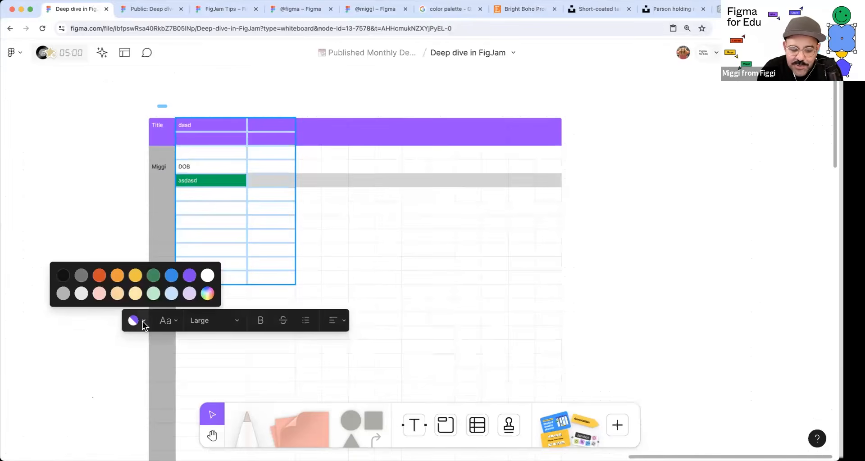
{"action": "left_click", "coordinate": [212, 295]}
{"action": "left_click", "coordinate": [141, 190]}
{"action": "left_click", "coordinate": [33, 158]}
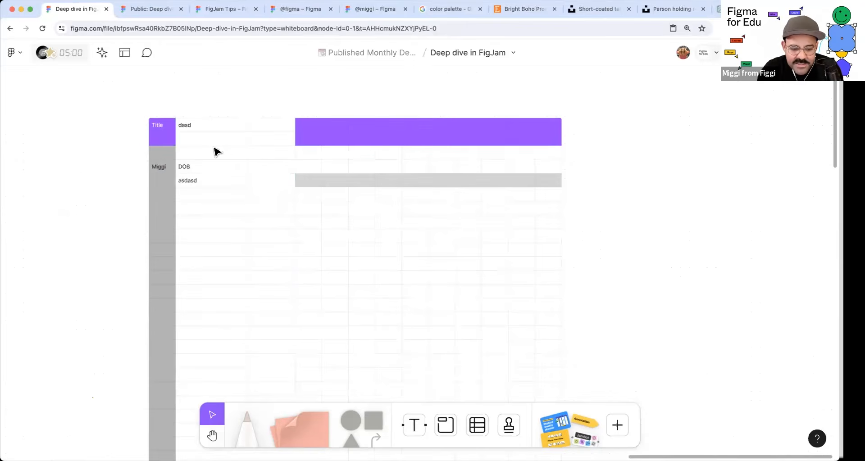
- Undo the white fill on the block of cells and deselect the table
{"action": "key", "text": "super+z"}
{"action": "key", "text": "super+z"}
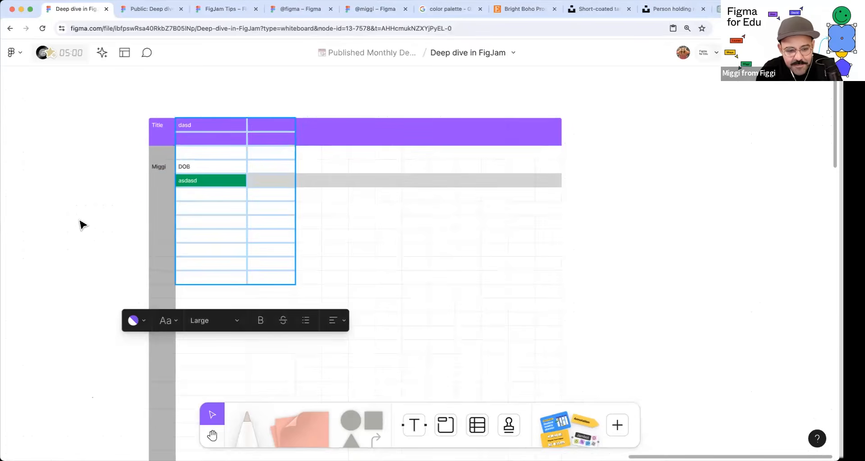
{"action": "left_click", "coordinate": [81, 224]}
{"action": "key", "text": "space"}
{"action": "scroll", "coordinate": [288, 251], "scroll_direction": "down", "scroll_amount": 5}
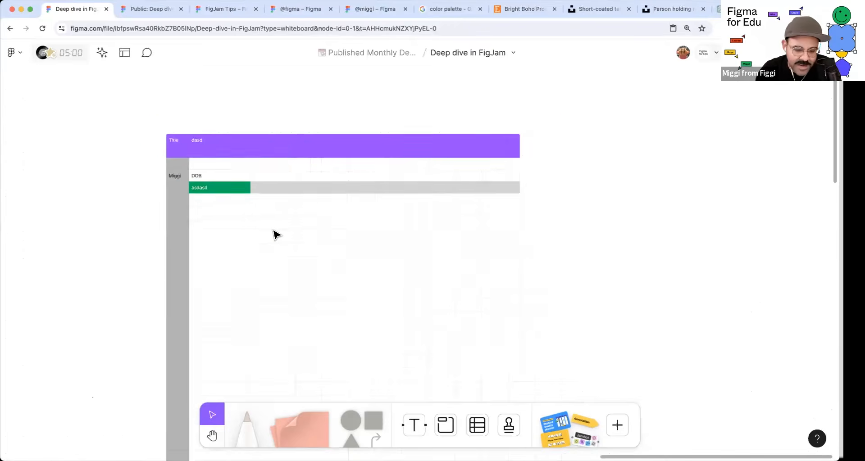
{"action": "left_click", "coordinate": [327, 292]}
{"action": "left_click", "coordinate": [326, 288]}
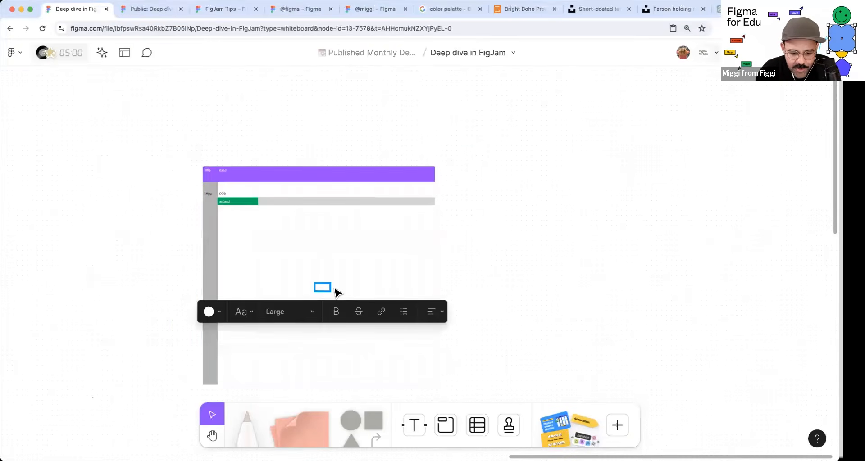
{"action": "scroll", "coordinate": [336, 290], "scroll_direction": "up", "scroll_amount": 3}
{"action": "key", "text": "Escape"}
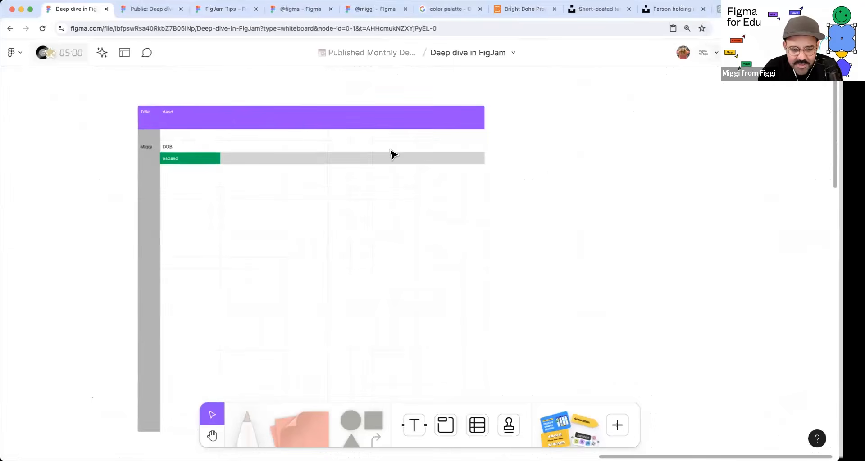
- Place a gray square shape on an empty area of the board beside the table
{"action": "scroll", "coordinate": [431, 201], "scroll_direction": "down", "scroll_amount": 2}
{"action": "scroll", "coordinate": [434, 191], "scroll_direction": "right", "scroll_amount": 5}
{"action": "scroll", "coordinate": [425, 260], "scroll_direction": "down", "scroll_amount": 3}
{"action": "scroll", "coordinate": [451, 235], "scroll_direction": "up", "scroll_amount": 4}
{"action": "left_click_drag", "start_coordinate": [451, 235], "coordinate": [286, 269]}
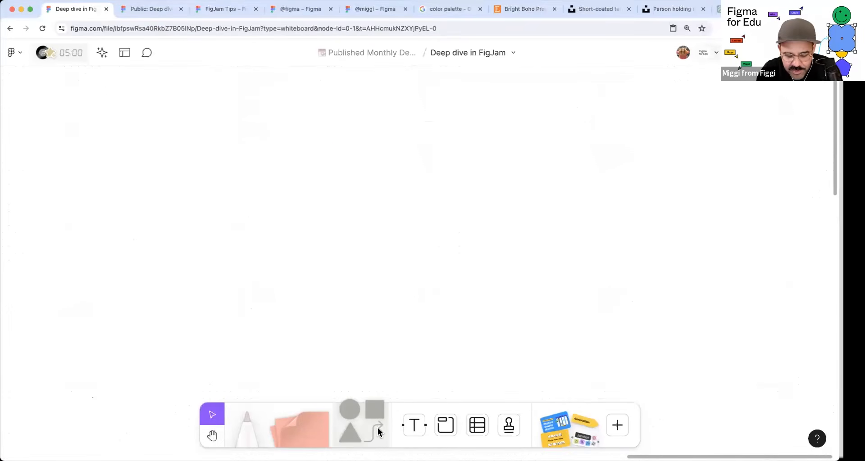
{"action": "left_click", "coordinate": [374, 409]}
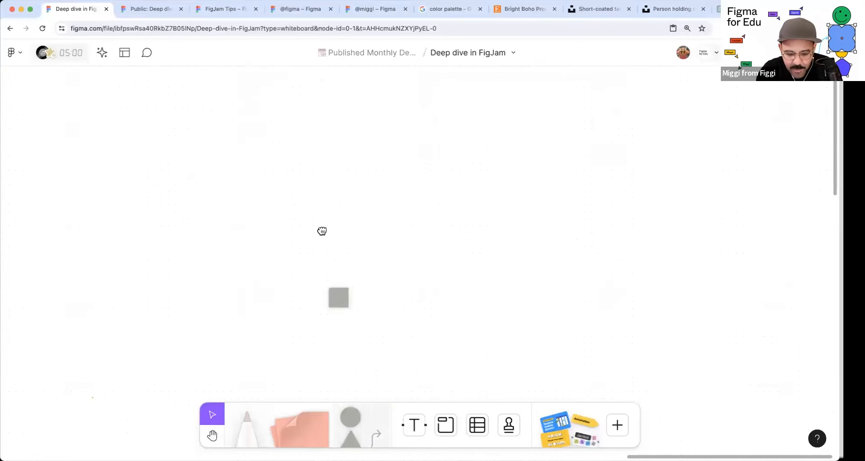
{"action": "left_click", "coordinate": [317, 236]}
- Widen the square to about twice its width and label it "First thing to do"
{"action": "scroll", "coordinate": [326, 266], "scroll_direction": "up", "scroll_amount": 5}
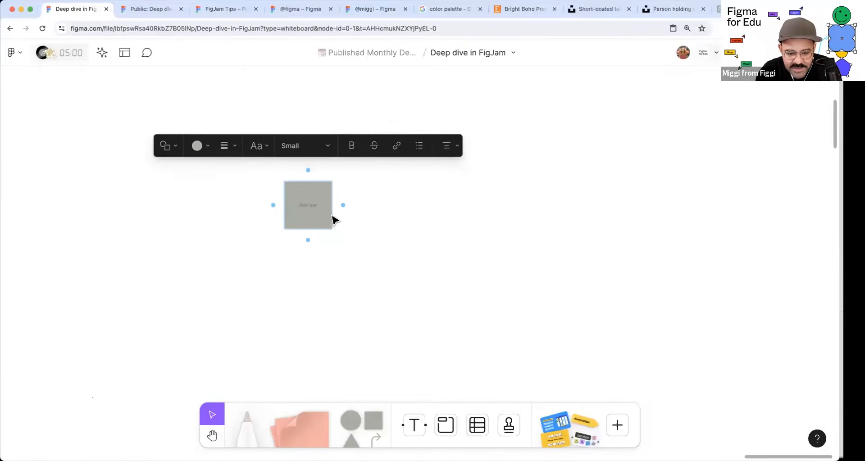
{"action": "left_click_drag", "start_coordinate": [331, 214], "coordinate": [391, 215]}
{"action": "double_click", "coordinate": [330, 206]}
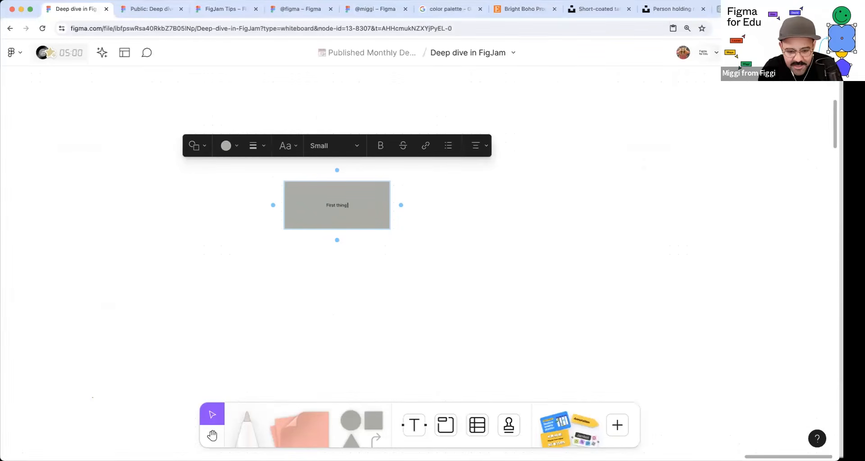
- Set the shape's label to Extra large and widen the rectangle so the text fits on one line
{"action": "double_click", "coordinate": [336, 206]}
{"action": "left_click", "coordinate": [335, 152]}
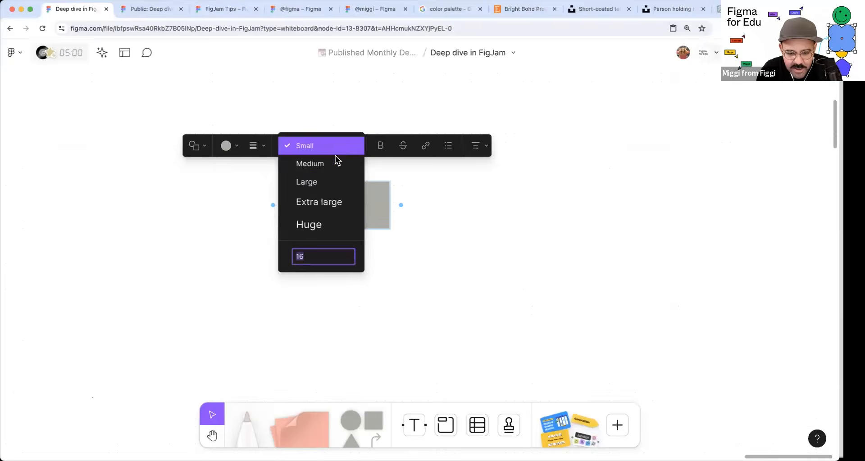
{"action": "left_click", "coordinate": [332, 201]}
{"action": "left_click_drag", "start_coordinate": [393, 221], "coordinate": [455, 218]}
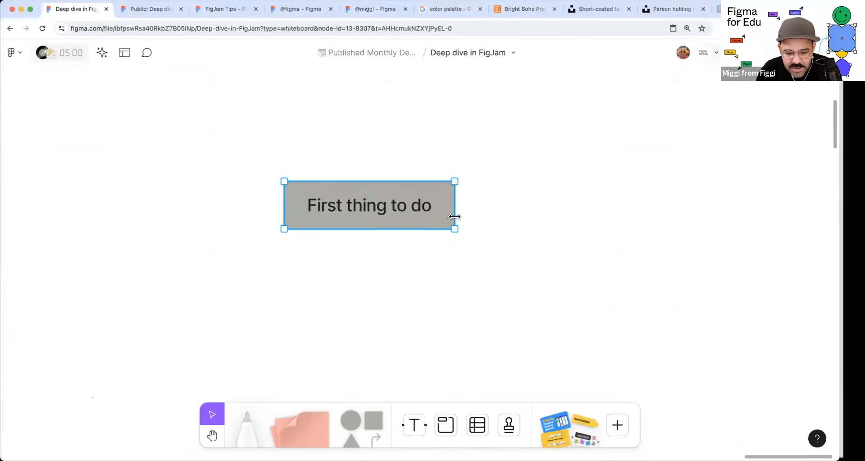
{"action": "scroll", "coordinate": [427, 275], "scroll_direction": "right", "scroll_amount": 2}
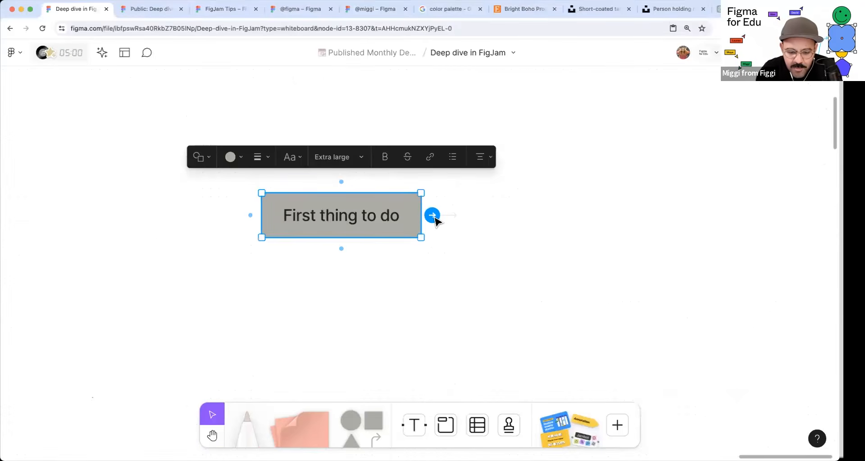
{"action": "left_click", "coordinate": [434, 216]}
{"action": "left_click", "coordinate": [359, 253]}
{"action": "left_click", "coordinate": [413, 218]}
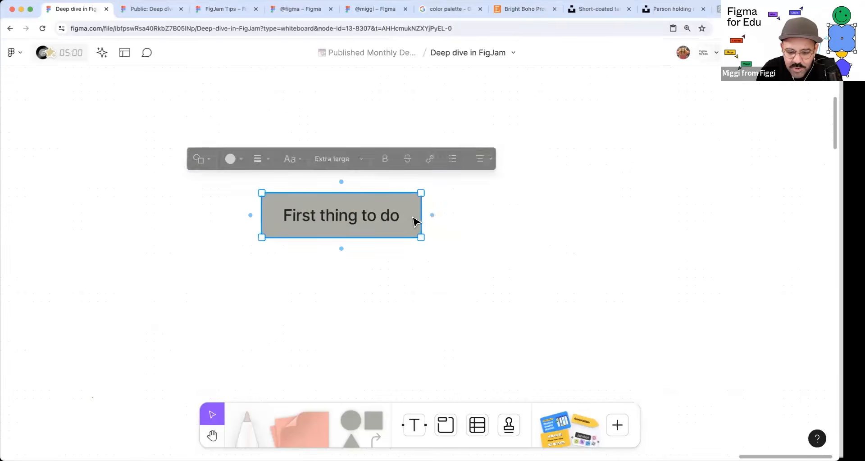
- Add three matching rectangles, stacked to the right of "First thing to do" and each linked from it by a connector arrow
{"action": "left_click", "coordinate": [434, 217]}
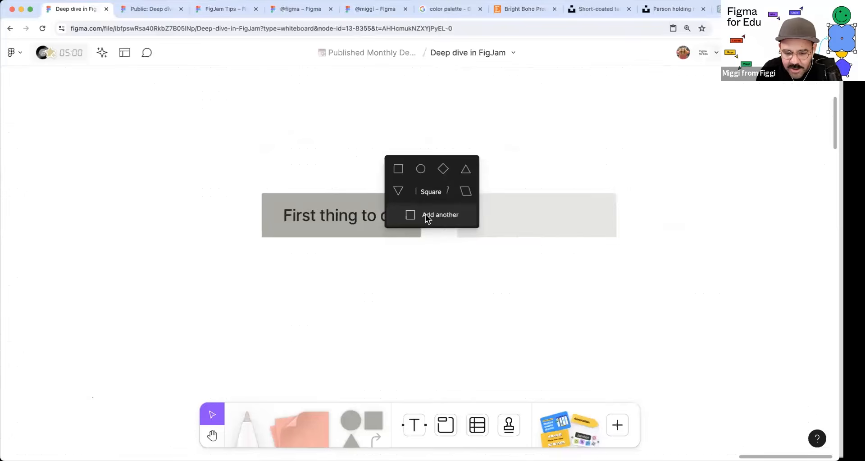
{"action": "double_click", "coordinate": [417, 214]}
{"action": "left_click", "coordinate": [431, 216]}
{"action": "left_click", "coordinate": [442, 217]}
{"action": "left_click", "coordinate": [408, 226]}
{"action": "left_click", "coordinate": [431, 219]}
{"action": "left_click", "coordinate": [438, 217]}
{"action": "left_click", "coordinate": [400, 305]}
{"action": "left_click", "coordinate": [279, 232]}
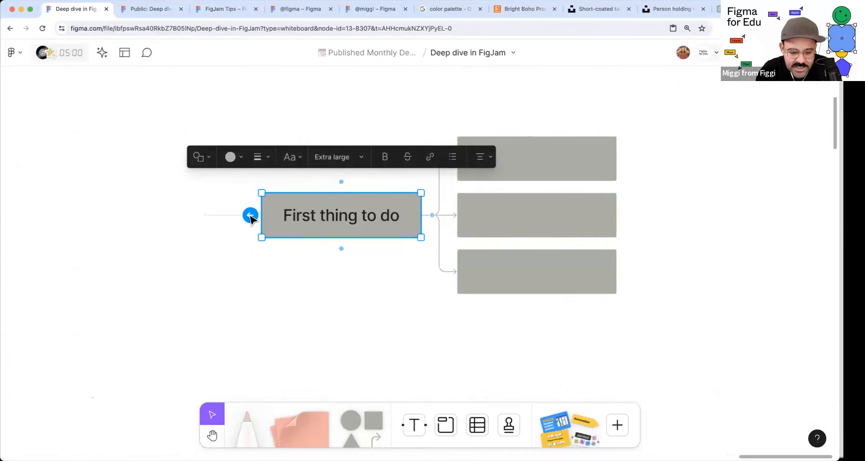
- Add three matching rectangles to the left of "First thing to do", each linked from it by a connector arrow
{"action": "left_click", "coordinate": [250, 215]}
{"action": "left_click", "coordinate": [249, 218]}
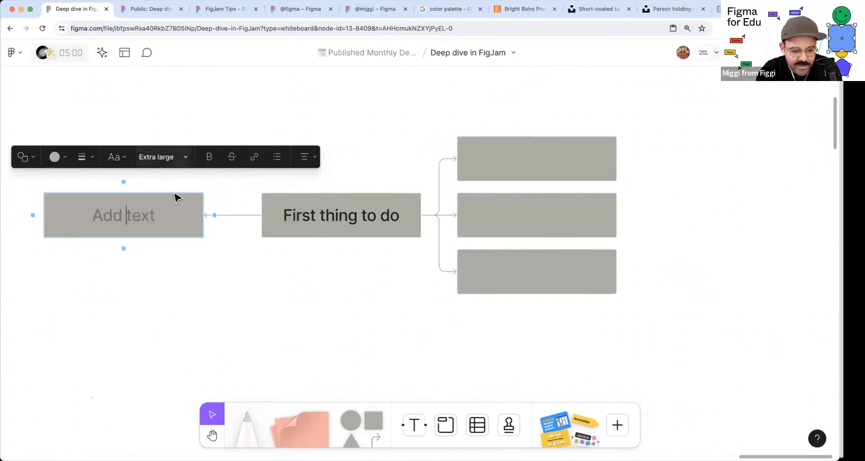
{"action": "left_click", "coordinate": [238, 225]}
{"action": "left_click", "coordinate": [263, 217]}
{"action": "left_click", "coordinate": [248, 218]}
{"action": "left_click", "coordinate": [271, 221]}
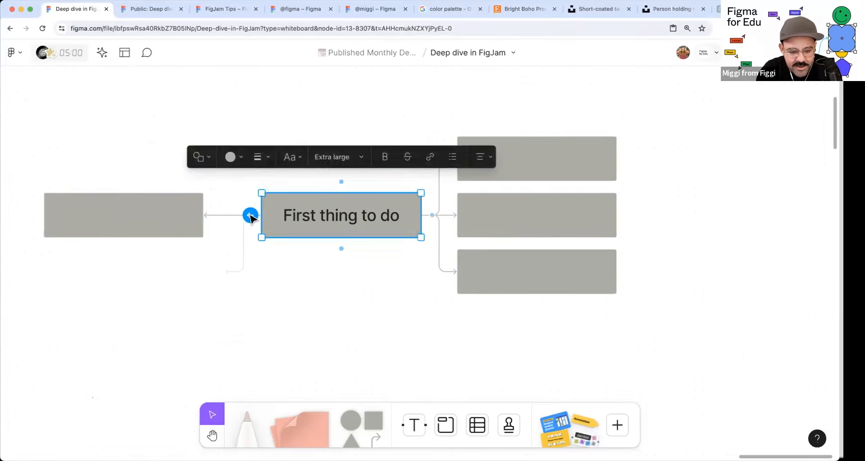
{"action": "left_click", "coordinate": [249, 214]}
{"action": "left_click", "coordinate": [247, 218]}
{"action": "left_click", "coordinate": [263, 225]}
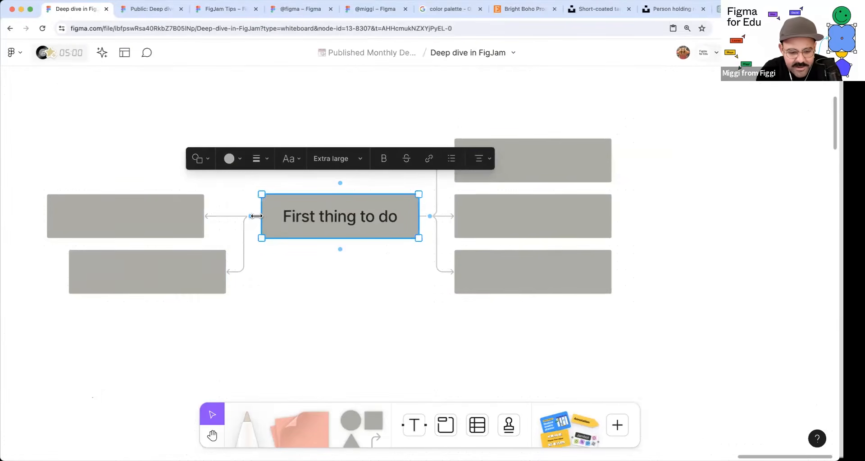
{"action": "left_click", "coordinate": [249, 217]}
{"action": "left_click", "coordinate": [233, 216]}
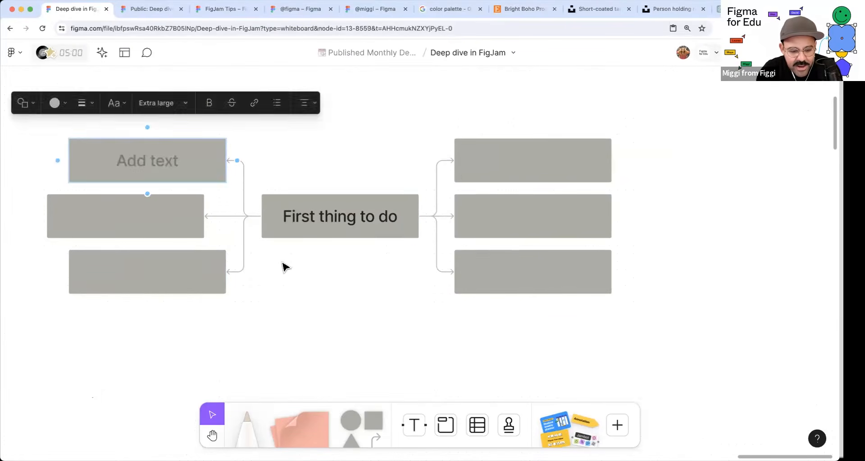
- Line up the three left rectangles in one column and move the three right rectangles farther from "First thing to do"
{"action": "left_click", "coordinate": [283, 263]}
{"action": "left_click_drag", "start_coordinate": [315, 298], "coordinate": [335, 311]}
{"action": "left_click_drag", "start_coordinate": [167, 229], "coordinate": [185, 227]}
{"action": "left_click", "coordinate": [356, 315]}
{"action": "key", "text": "space"}
{"action": "left_click_drag", "start_coordinate": [419, 324], "coordinate": [442, 299]}
{"action": "left_click_drag", "start_coordinate": [564, 149], "coordinate": [604, 166]}
{"action": "left_click", "coordinate": [486, 283]}
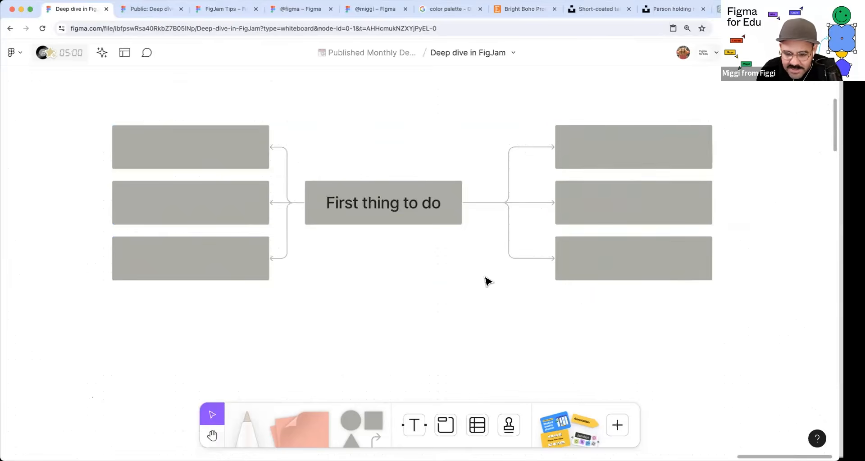
- Color the three connectors to the right of "First thing to do" orange
{"action": "left_click_drag", "start_coordinate": [488, 277], "coordinate": [461, 287]}
{"action": "scroll", "coordinate": [463, 286], "scroll_direction": "up", "scroll_amount": 2}
{"action": "left_click_drag", "start_coordinate": [498, 147], "coordinate": [500, 108]}
{"action": "left_click", "coordinate": [383, 104]}
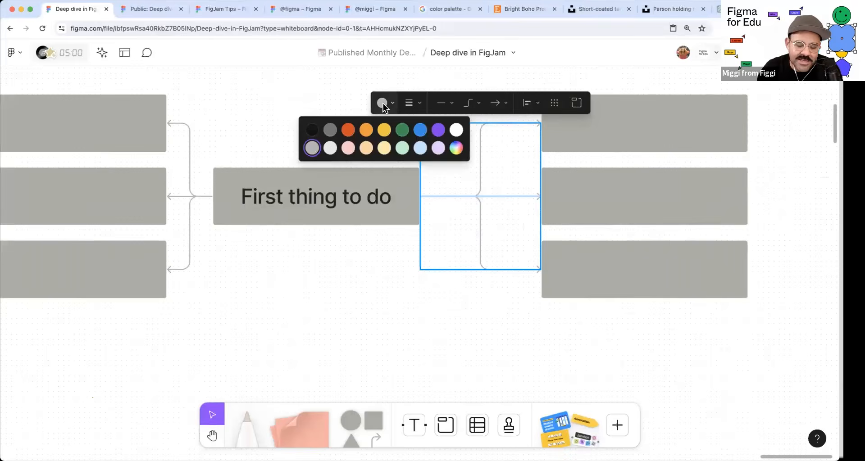
{"action": "left_click", "coordinate": [366, 129]}
{"action": "left_click", "coordinate": [436, 324]}
- Give the three orange connectors a filled circle as their start point
{"action": "scroll", "coordinate": [485, 214], "scroll_direction": "up", "scroll_amount": 2}
{"action": "scroll", "coordinate": [480, 218], "scroll_direction": "right", "scroll_amount": 2}
{"action": "left_click_drag", "start_coordinate": [436, 145], "coordinate": [478, 274]}
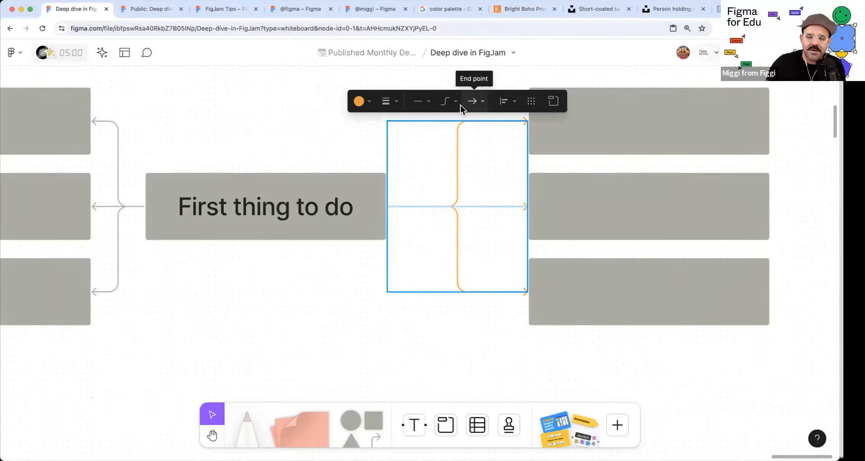
{"action": "left_click", "coordinate": [428, 101]}
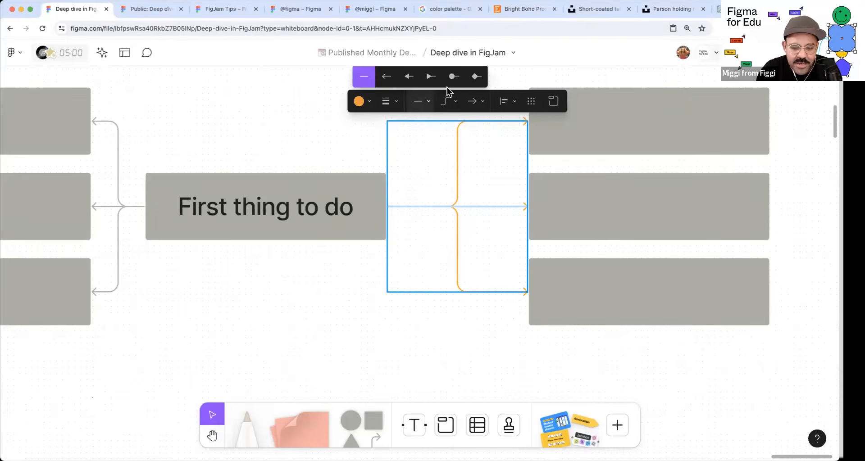
{"action": "left_click", "coordinate": [454, 76]}
{"action": "left_click", "coordinate": [388, 363]}
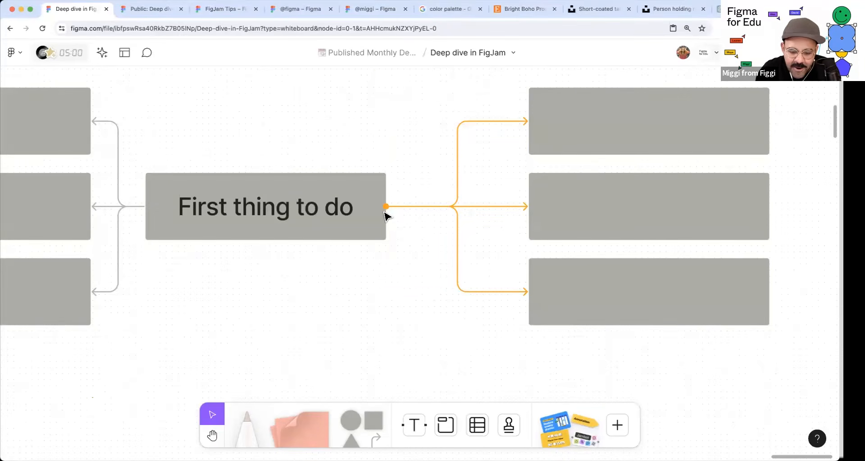
- Fill the "First thing to do" rectangle with the custom orange color #E18856
{"action": "left_click", "coordinate": [363, 235]}
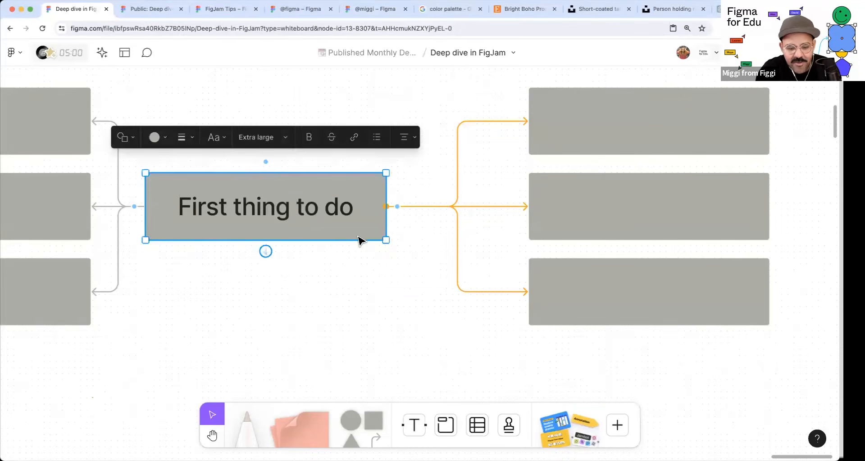
{"action": "left_click", "coordinate": [159, 139]}
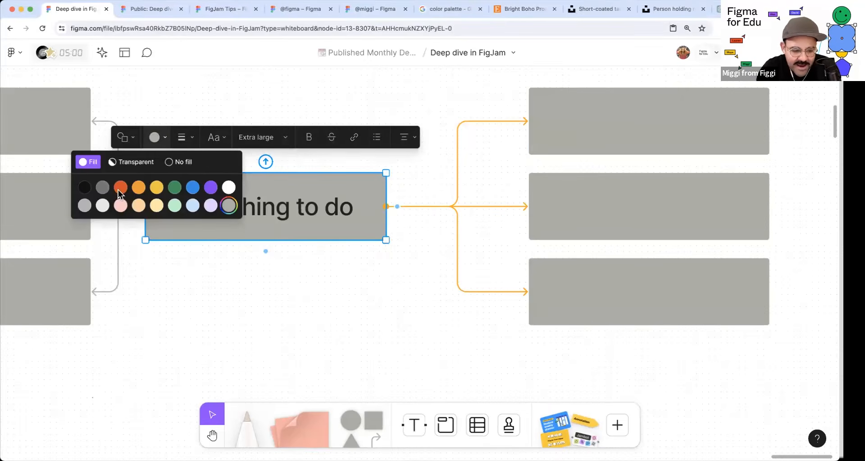
{"action": "left_click", "coordinate": [229, 207]}
{"action": "left_click", "coordinate": [169, 222]}
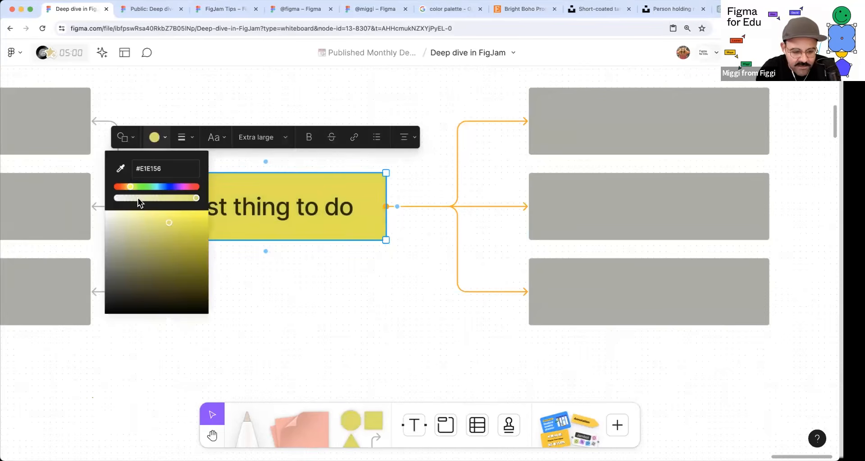
{"action": "left_click_drag", "start_coordinate": [130, 186], "coordinate": [122, 186]}
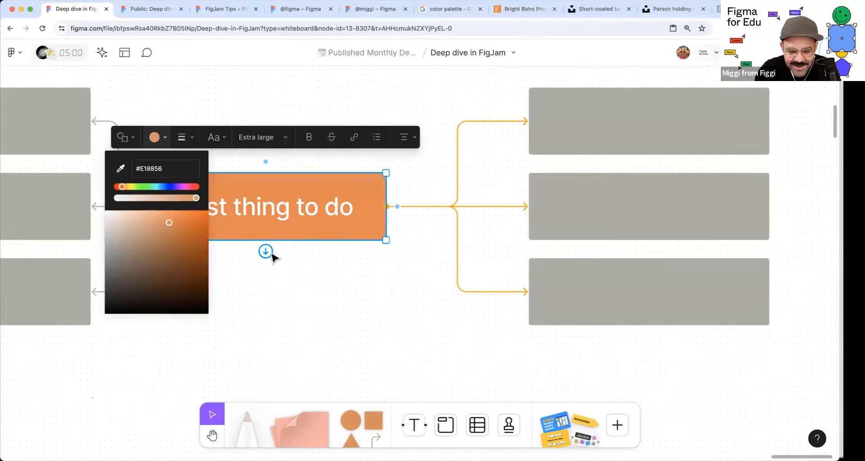
{"action": "left_click", "coordinate": [324, 293]}
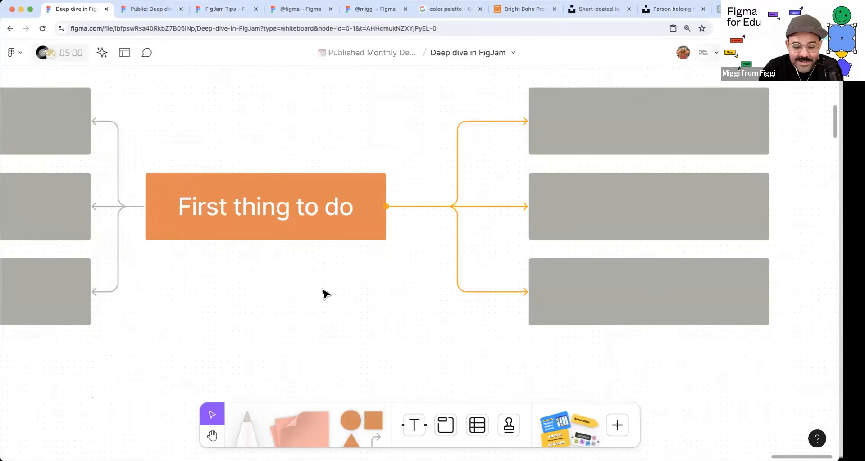
- Label the middle orange connector "Process"
{"action": "left_click", "coordinate": [436, 207]}
{"action": "left_click", "coordinate": [431, 253]}
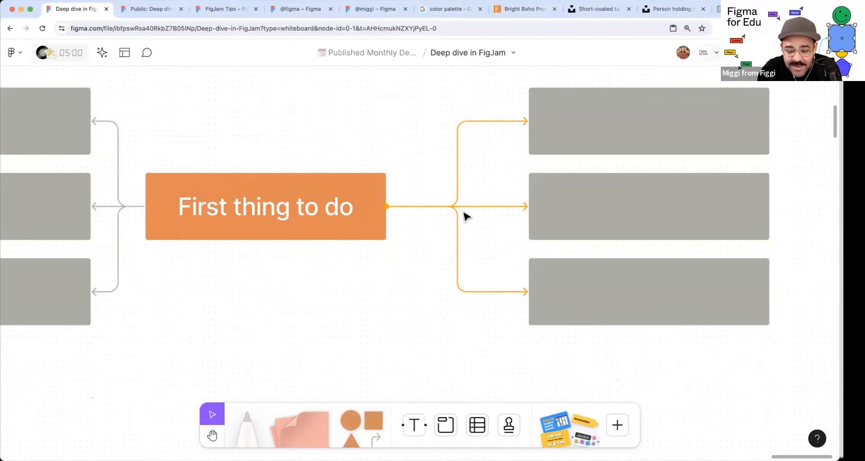
{"action": "left_click", "coordinate": [460, 205]}
{"action": "left_click", "coordinate": [444, 186]}
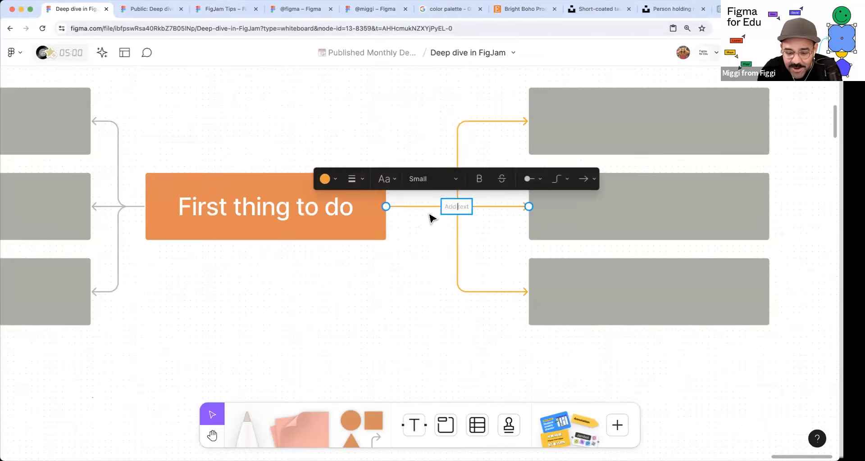
{"action": "type", "text": "Process"}
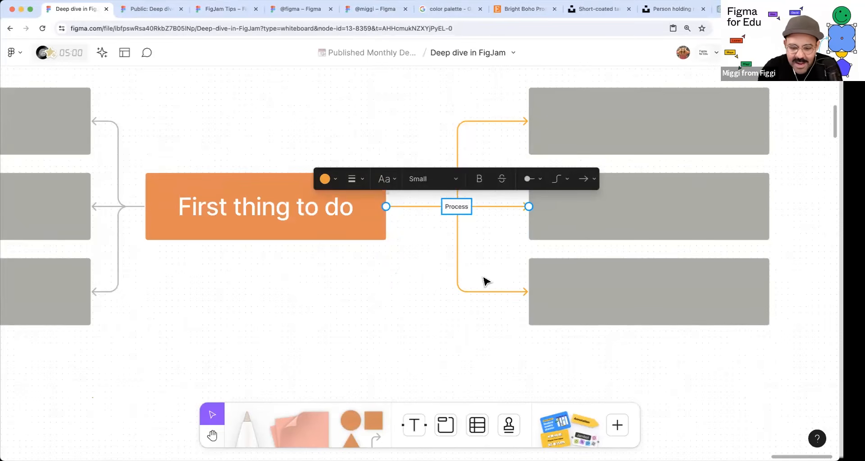
- Turn on the text background for the "Process" label and slide it along its connector toward "First thing to do"
{"action": "left_click", "coordinate": [396, 179]}
{"action": "left_click", "coordinate": [335, 179]}
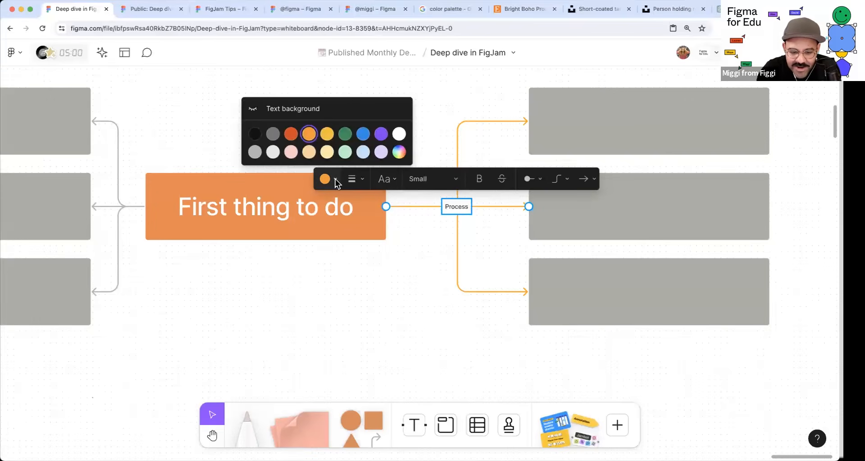
{"action": "left_click", "coordinate": [264, 111]}
{"action": "left_click", "coordinate": [368, 283]}
{"action": "left_click", "coordinate": [458, 211]}
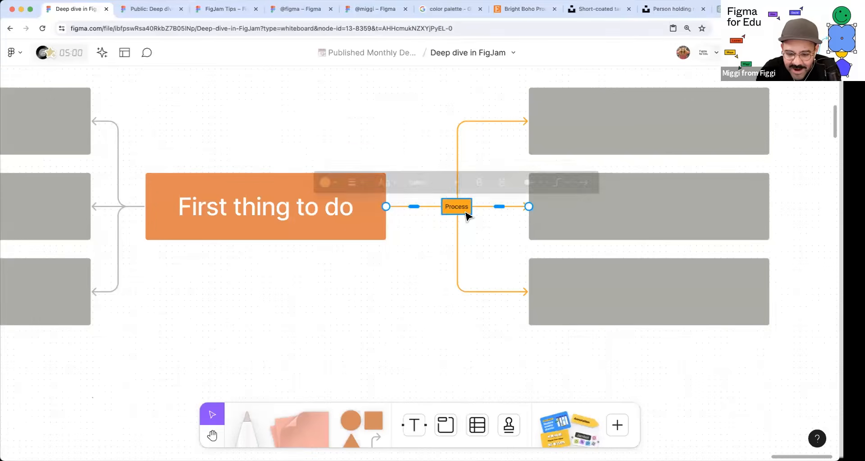
{"action": "mouse_move", "coordinate": [454, 212]}
{"action": "left_mouse_down"}
{"action": "mouse_move", "coordinate": [410, 216]}
{"action": "mouse_move", "coordinate": [489, 212]}
{"action": "mouse_move", "coordinate": [436, 212]}
{"action": "left_mouse_up"}
{"action": "left_click", "coordinate": [432, 252]}
- Label the orange connector leading to the lowest right rectangle "Another process"
{"action": "key", "text": "space"}
{"action": "left_click_drag", "start_coordinate": [431, 280], "coordinate": [426, 259]}
{"action": "left_click", "coordinate": [489, 272]}
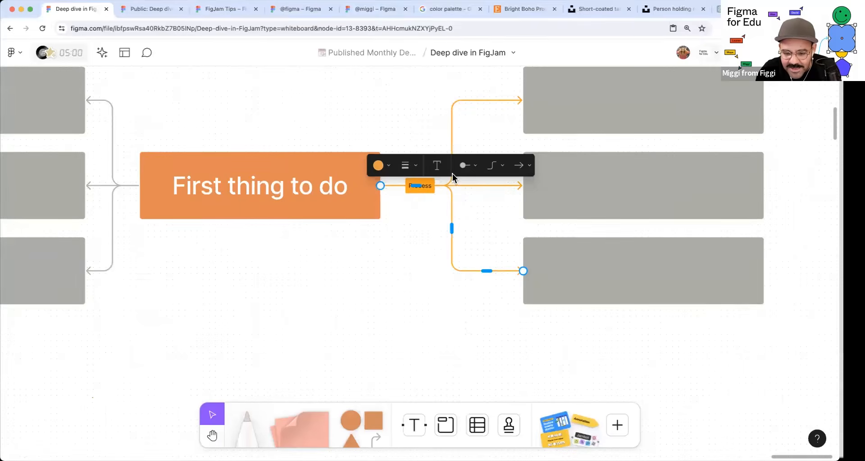
{"action": "key", "text": "Return"}
{"action": "type", "text": "A"}
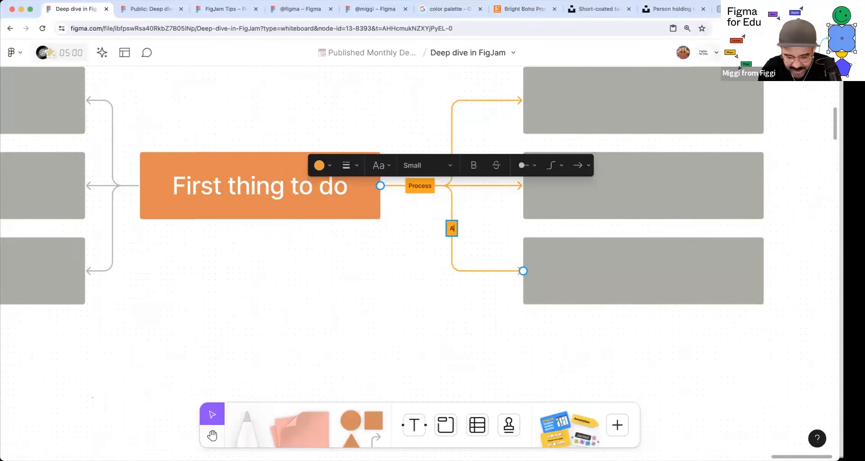
{"action": "type", "text": "nother process"}
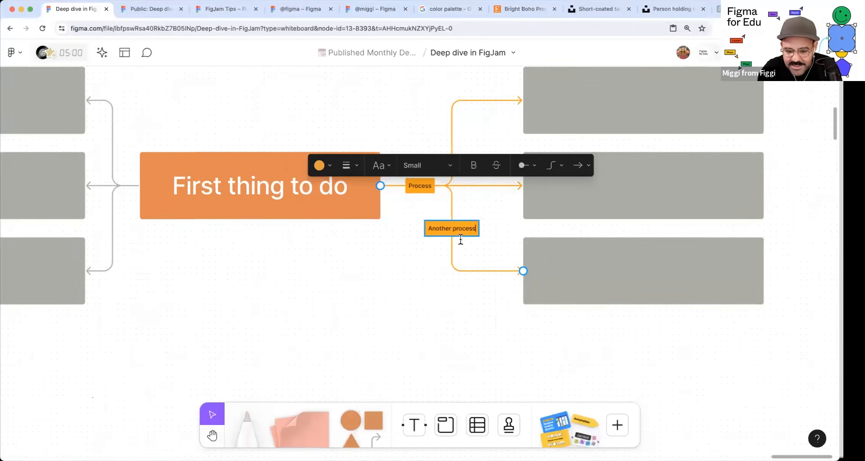
{"action": "left_click", "coordinate": [436, 277]}
- Increase the text size of the "Another process" connector label
{"action": "double_click", "coordinate": [434, 229]}
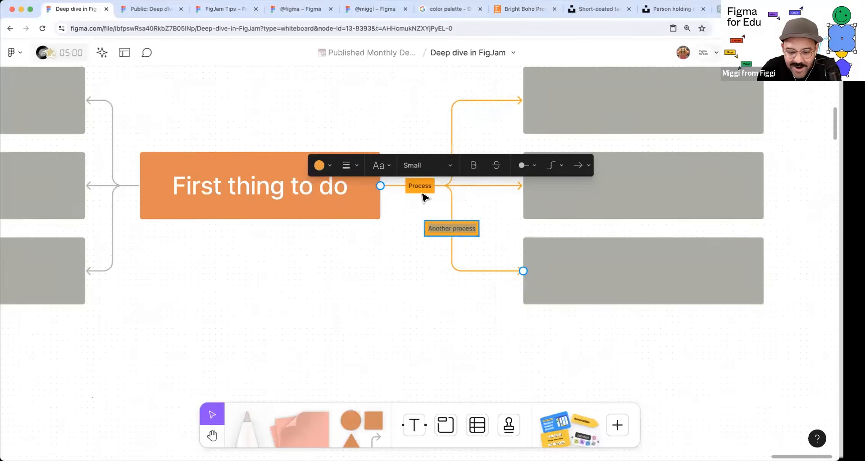
{"action": "left_click", "coordinate": [432, 165]}
{"action": "left_click", "coordinate": [429, 180]}
{"action": "left_click", "coordinate": [427, 319]}
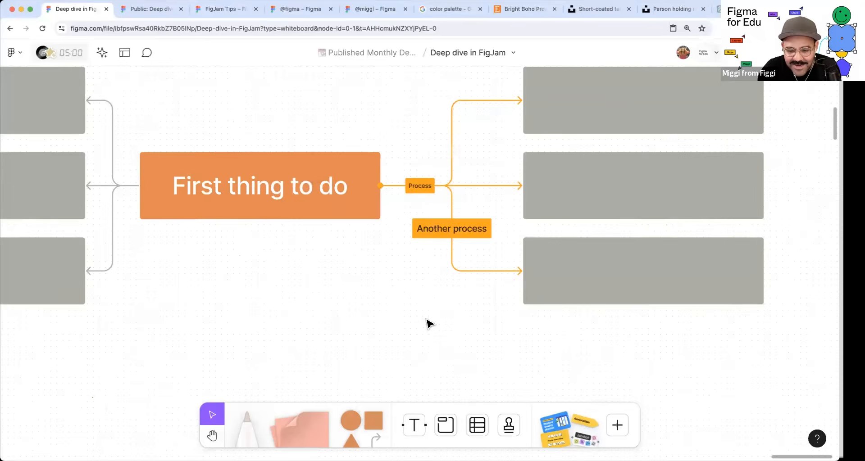
- Fill the three rectangles to the right of the orange connectors with purple
{"action": "scroll", "coordinate": [428, 321], "scroll_direction": "down", "scroll_amount": 3}
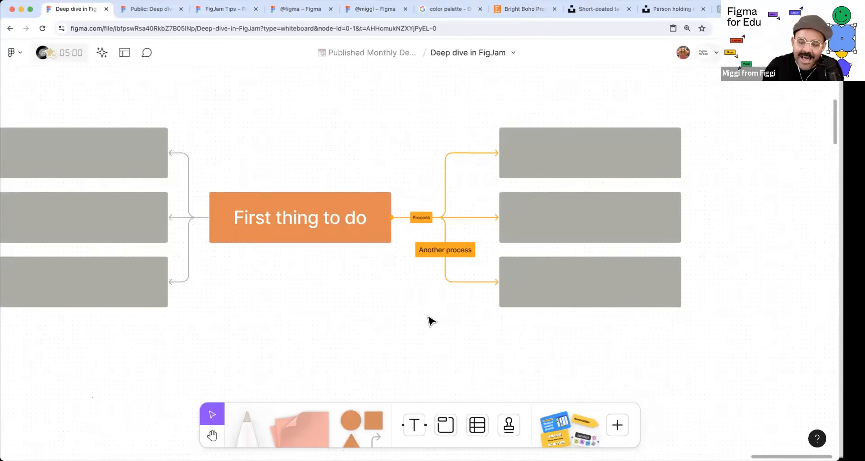
{"action": "left_click_drag", "start_coordinate": [600, 353], "coordinate": [548, 147]}
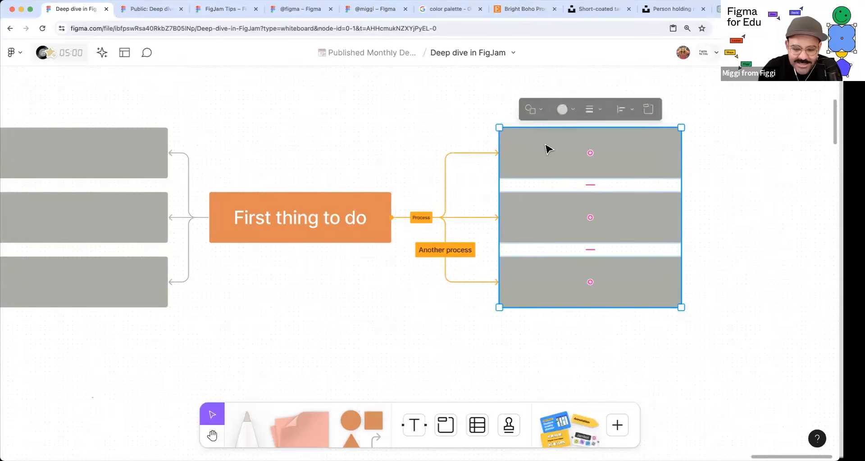
{"action": "left_click", "coordinate": [564, 108]}
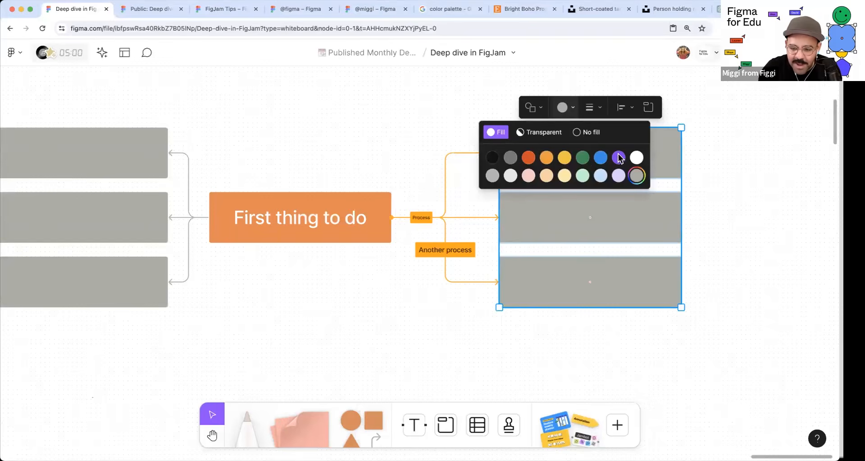
{"action": "left_click", "coordinate": [619, 157]}
{"action": "left_click", "coordinate": [605, 277]}
{"action": "left_click_drag", "start_coordinate": [590, 369], "coordinate": [582, 131]}
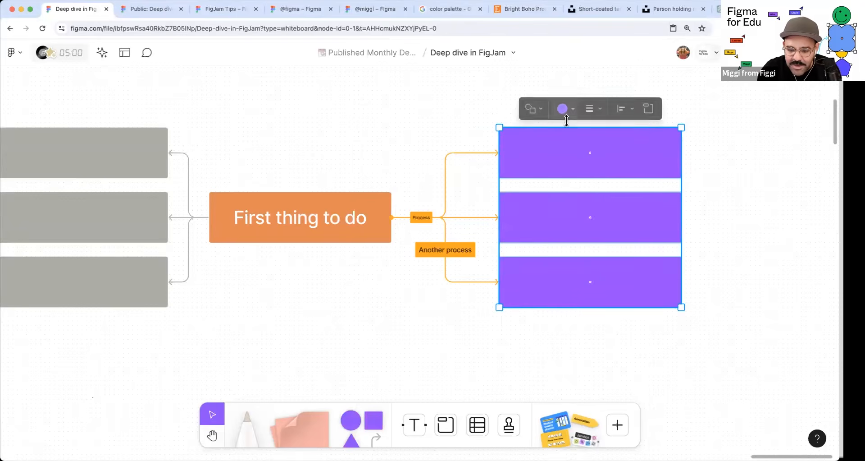
{"action": "left_click", "coordinate": [627, 110]}
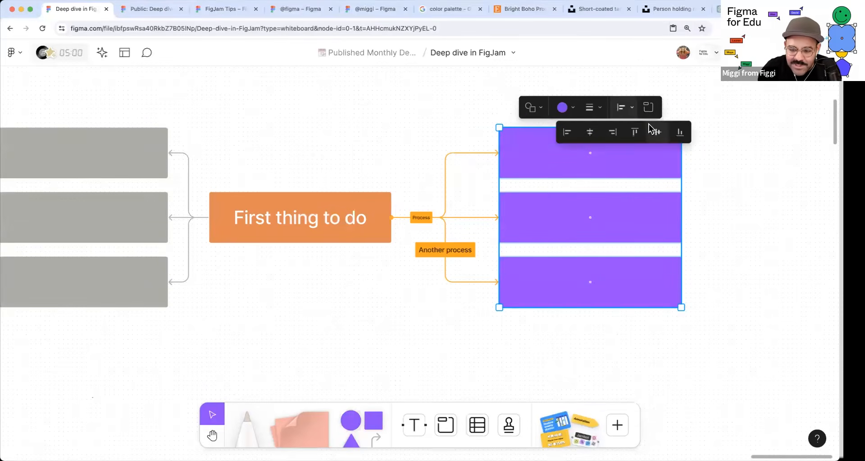
{"action": "left_click", "coordinate": [764, 170]}
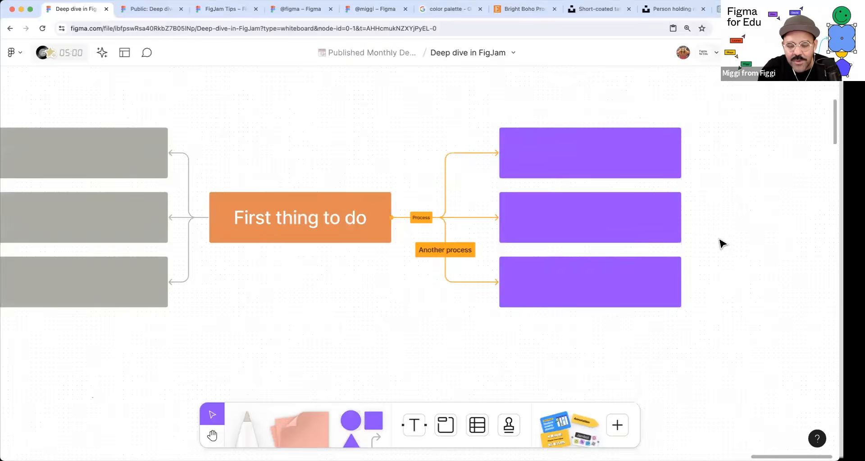
- Change the three purple rectangles into parallelograms that slant down to the right
{"action": "left_click_drag", "start_coordinate": [619, 355], "coordinate": [566, 113]}
{"action": "left_click", "coordinate": [537, 108]}
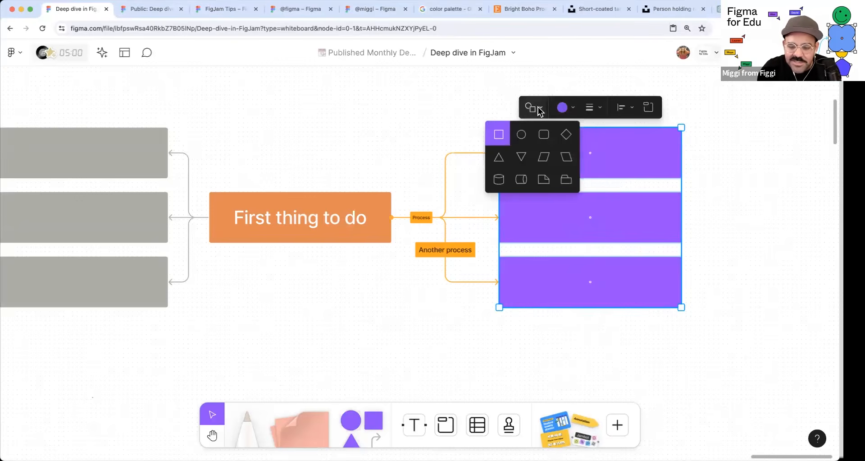
{"action": "left_click", "coordinate": [568, 158]}
{"action": "left_click", "coordinate": [748, 212]}
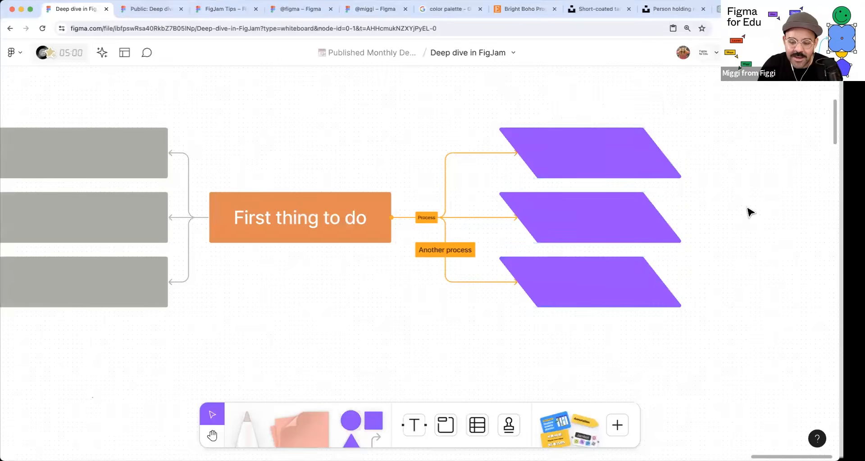
- Narrow the three purple parallelograms together to about three quarters of their width
{"action": "left_click_drag", "start_coordinate": [712, 137], "coordinate": [666, 271]}
{"action": "left_click_drag", "start_coordinate": [683, 227], "coordinate": [636, 224]}
{"action": "left_click", "coordinate": [686, 247]}
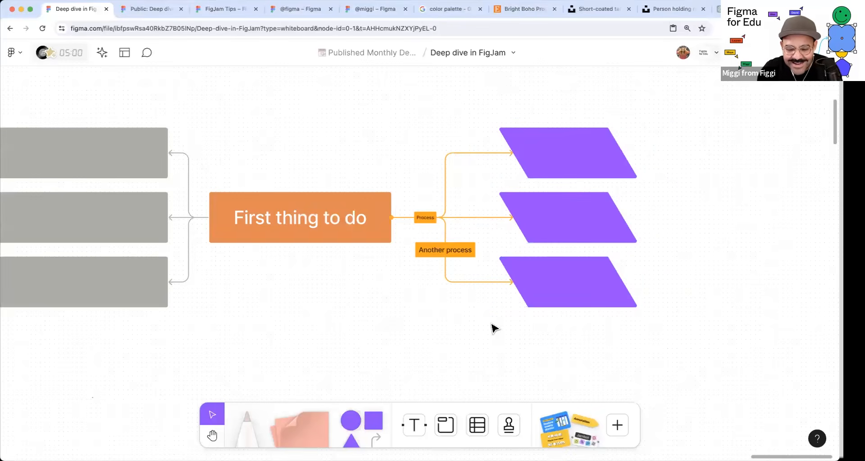
{"action": "scroll", "coordinate": [492, 325], "scroll_direction": "up", "scroll_amount": 3}
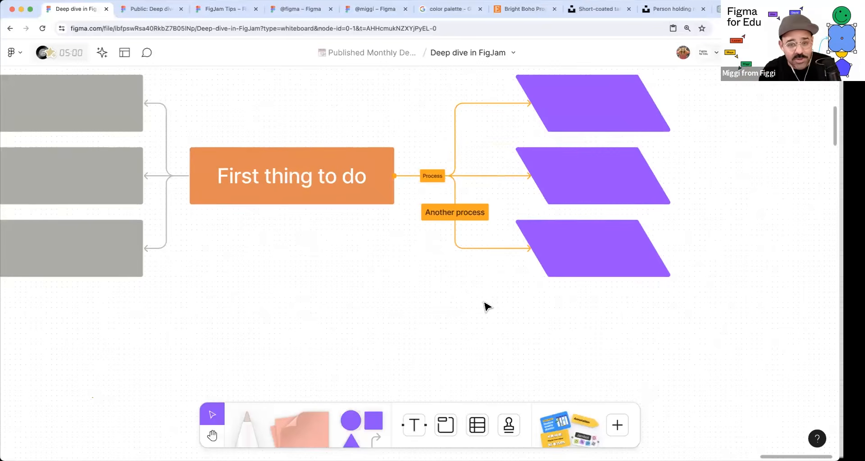
{"action": "left_click", "coordinate": [562, 254]}
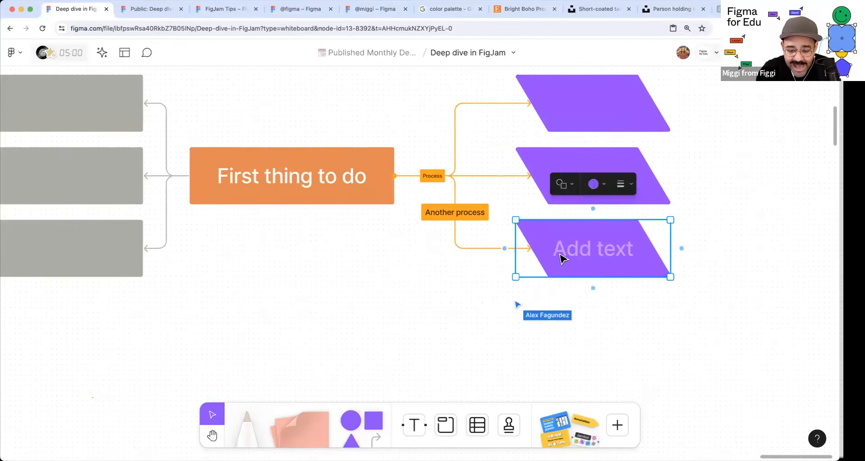
{"action": "key", "text": "BackSpace"}
{"action": "key", "text": "super+z"}
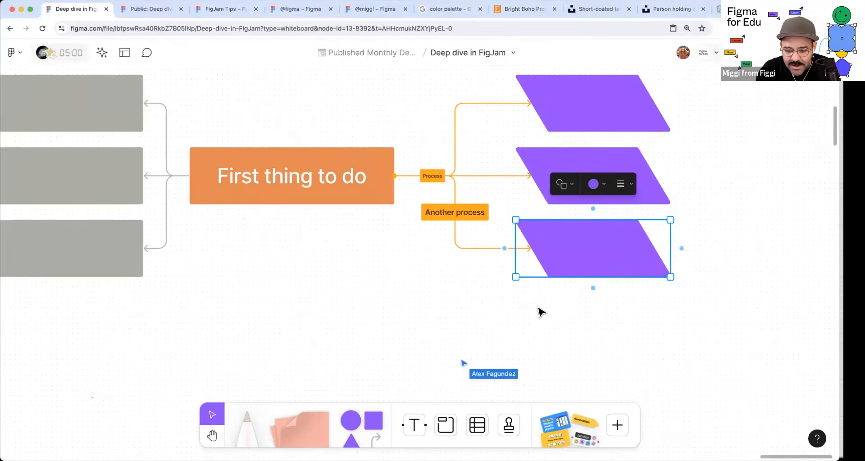
{"action": "left_click", "coordinate": [547, 317]}
- Draw a bent connector down from the "First thing to do" box and place a blank sticky note just below its arrowhead
{"action": "key", "text": "space"}
{"action": "left_click_drag", "start_coordinate": [376, 330], "coordinate": [441, 307]}
{"action": "scroll", "coordinate": [364, 268], "scroll_direction": "down", "scroll_amount": 3}
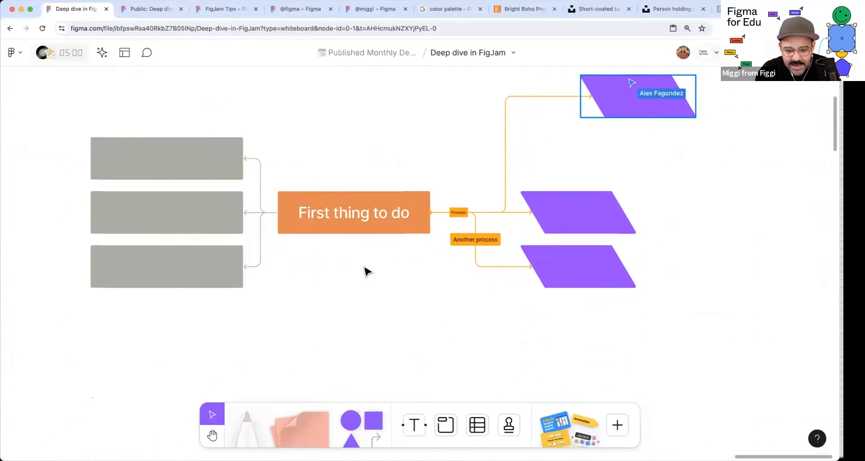
{"action": "left_click", "coordinate": [376, 439]}
{"action": "left_click_drag", "start_coordinate": [354, 234], "coordinate": [399, 331]}
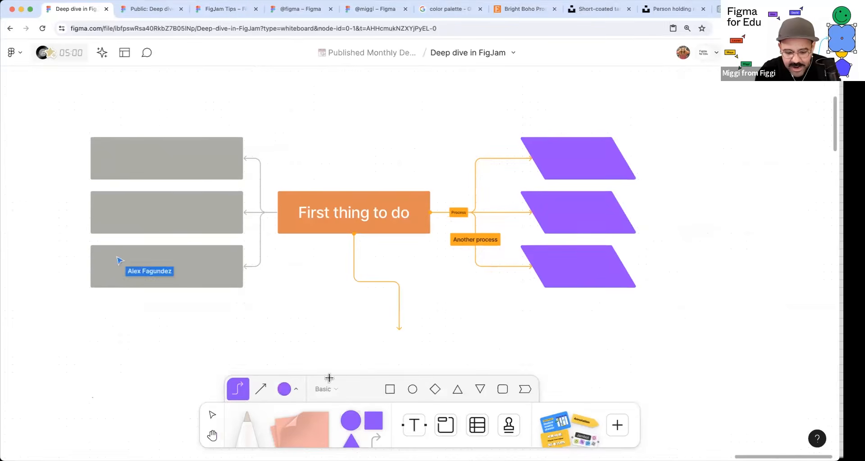
{"action": "left_click_drag", "start_coordinate": [293, 421], "coordinate": [389, 356]}
{"action": "left_click", "coordinate": [481, 349]}
{"action": "left_click", "coordinate": [460, 316]}
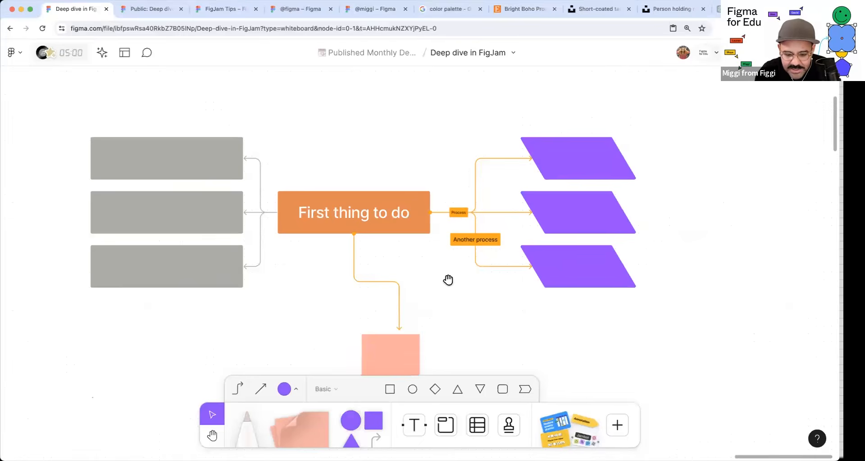
{"action": "scroll", "coordinate": [448, 280], "scroll_direction": "down", "scroll_amount": 5}
{"action": "scroll", "coordinate": [384, 285], "scroll_direction": "up", "scroll_amount": 5}
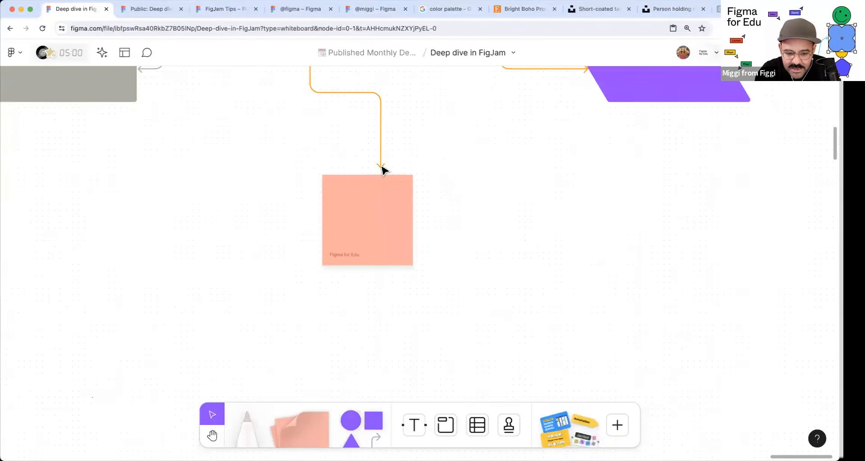
- Attach the new connector's arrowhead to the sticky note's top edge and shift the note slightly down and to the right
{"action": "left_click", "coordinate": [382, 169]}
{"action": "mouse_move", "coordinate": [378, 169]}
{"action": "left_mouse_down"}
{"action": "mouse_move", "coordinate": [369, 176]}
{"action": "mouse_move", "coordinate": [371, 160]}
{"action": "mouse_move", "coordinate": [372, 178]}
{"action": "left_mouse_up"}
{"action": "left_click", "coordinate": [461, 179]}
{"action": "left_click_drag", "start_coordinate": [363, 222], "coordinate": [393, 236]}
{"action": "left_click", "coordinate": [474, 179]}
{"action": "key", "text": "space"}
{"action": "left_click_drag", "start_coordinate": [475, 179], "coordinate": [478, 213]}
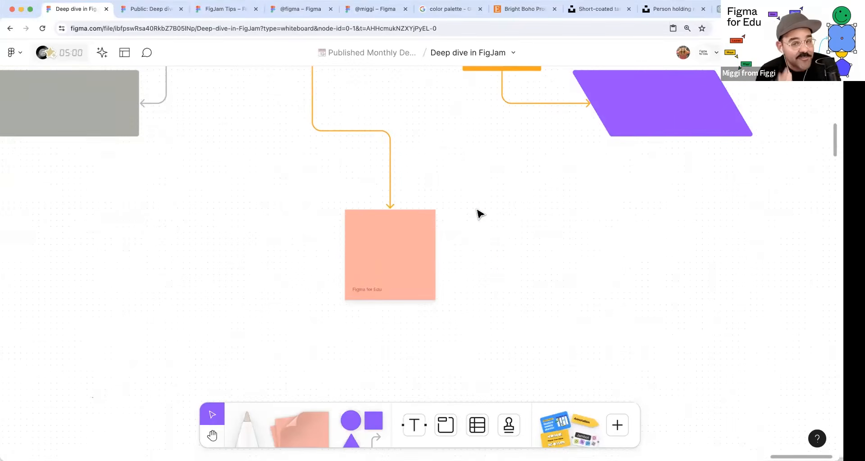
- Reattach the connector's arrowhead inside the sticky note, near its upper-left corner
{"action": "left_click", "coordinate": [390, 203]}
{"action": "scroll", "coordinate": [390, 208], "scroll_direction": "up", "scroll_amount": 1}
{"action": "left_click_drag", "start_coordinate": [391, 209], "coordinate": [401, 251]}
{"action": "left_click", "coordinate": [483, 313]}
{"action": "mouse_move", "coordinate": [398, 287]}
{"action": "left_mouse_down"}
{"action": "mouse_move", "coordinate": [425, 336]}
{"action": "mouse_move", "coordinate": [407, 294]}
{"action": "mouse_move", "coordinate": [389, 294]}
{"action": "left_mouse_up"}
{"action": "left_click", "coordinate": [393, 260]}
{"action": "left_click_drag", "start_coordinate": [393, 260], "coordinate": [347, 232]}
- Change the color of the connector leading to the sticky note to black
{"action": "left_click", "coordinate": [255, 253]}
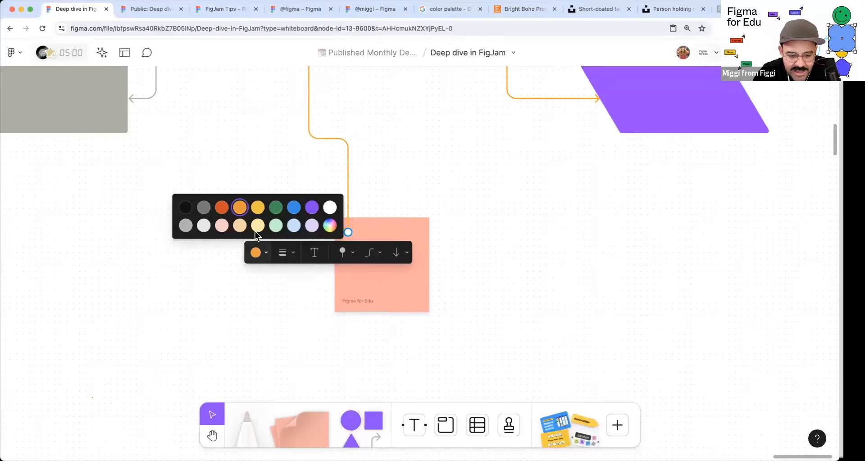
{"action": "left_click", "coordinate": [185, 208]}
{"action": "scroll", "coordinate": [384, 234], "scroll_direction": "up", "scroll_amount": 5}
- Try to move the black connector's arrowhead toward the sticky note's upper-right corner
{"action": "left_click_drag", "start_coordinate": [267, 228], "coordinate": [357, 212]}
{"action": "scroll", "coordinate": [444, 215], "scroll_direction": "down", "scroll_amount": 1}
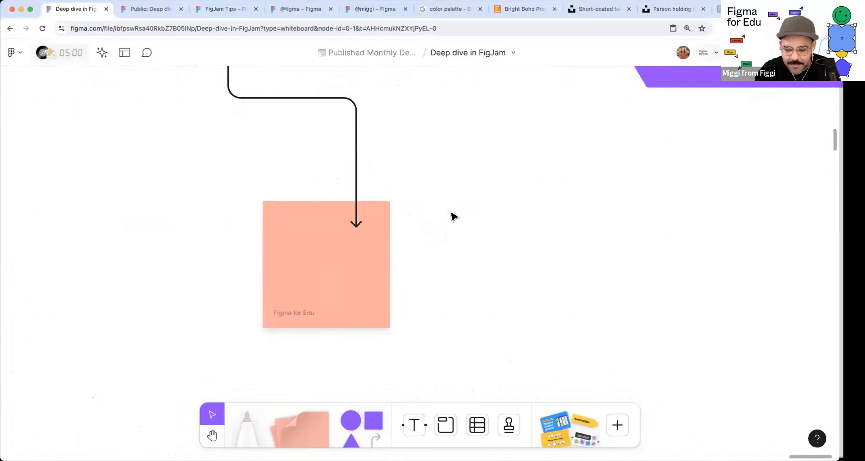
{"action": "scroll", "coordinate": [452, 214], "scroll_direction": "down", "scroll_amount": 2}
{"action": "key", "text": "super+z"}
{"action": "key", "text": "super+z"}
{"action": "scroll", "coordinate": [458, 230], "scroll_direction": "down", "scroll_amount": 3}
{"action": "key", "text": "space"}
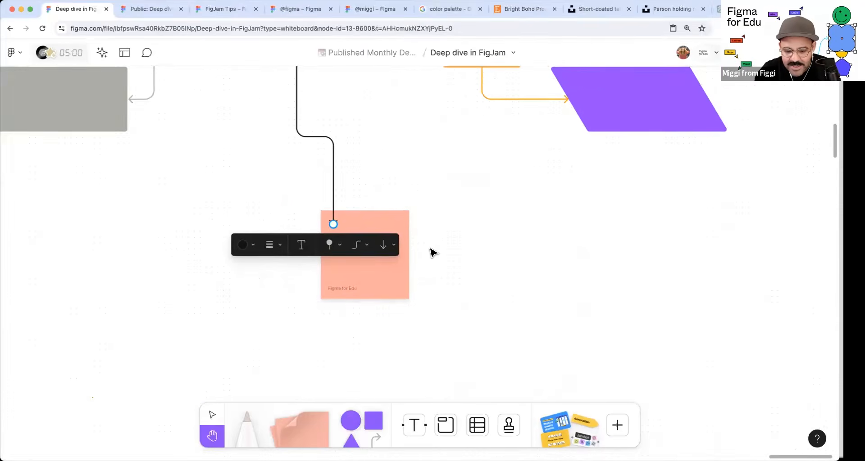
- Detach the black connector's arrowhead to a point above the sticky note and delete the note
{"action": "scroll", "coordinate": [428, 257], "scroll_direction": "up", "scroll_amount": 2}
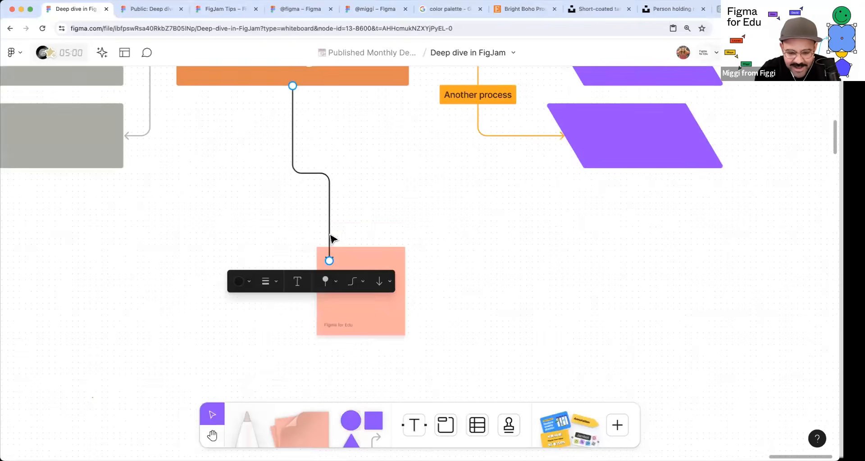
{"action": "left_click_drag", "start_coordinate": [330, 260], "coordinate": [358, 222]}
{"action": "left_click", "coordinate": [351, 265]}
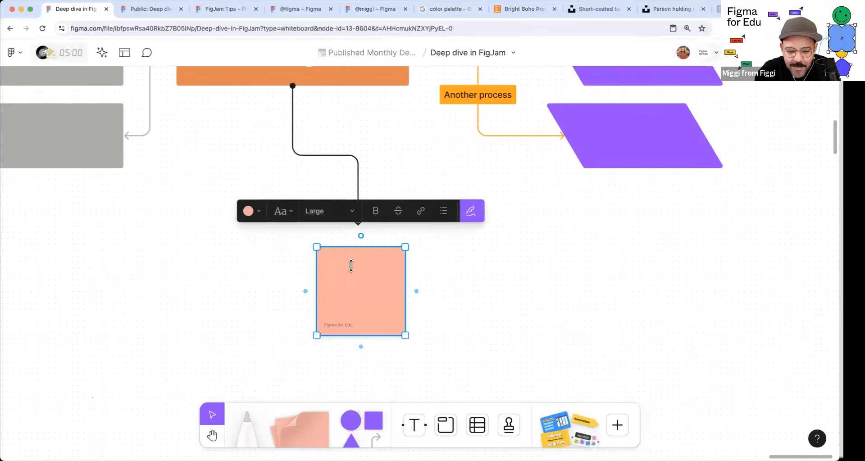
{"action": "key", "text": "BackSpace"}
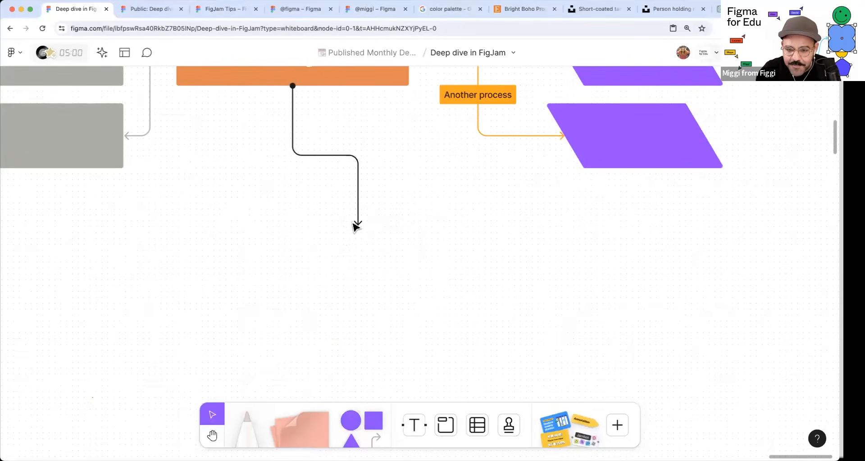
{"action": "scroll", "coordinate": [693, 91], "scroll_direction": "down", "scroll_amount": 1}
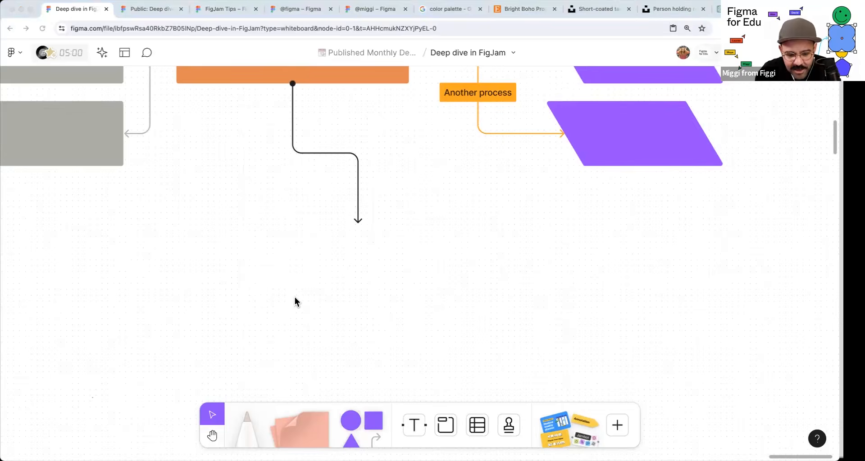
- Place a new blank sticky note below the orange box and attach the black connector's arrowhead inside its upper-left corner
{"action": "left_click_drag", "start_coordinate": [324, 440], "coordinate": [290, 299]}
{"action": "left_click", "coordinate": [382, 241]}
{"action": "left_click_drag", "start_coordinate": [358, 218], "coordinate": [285, 245]}
{"action": "left_click", "coordinate": [358, 220]}
{"action": "left_click", "coordinate": [376, 216]}
{"action": "left_click", "coordinate": [359, 221]}
{"action": "left_click_drag", "start_coordinate": [358, 224], "coordinate": [320, 226]}
{"action": "left_click", "coordinate": [387, 215]}
- Reroute the black connector around the left side of the sticky note and move the note up and to the right
{"action": "left_click", "coordinate": [288, 236]}
{"action": "left_click", "coordinate": [404, 259]}
{"action": "left_click", "coordinate": [319, 228]}
{"action": "left_click_drag", "start_coordinate": [305, 156], "coordinate": [288, 229]}
{"action": "left_click", "coordinate": [289, 232]}
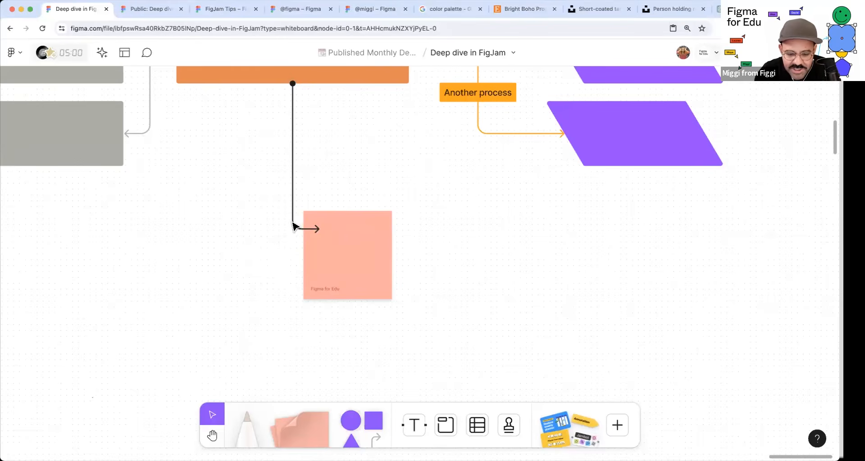
{"action": "left_click", "coordinate": [293, 183]}
{"action": "left_click_drag", "start_coordinate": [290, 159], "coordinate": [255, 165]}
{"action": "left_click", "coordinate": [353, 161]}
{"action": "left_click_drag", "start_coordinate": [356, 277], "coordinate": [376, 253]}
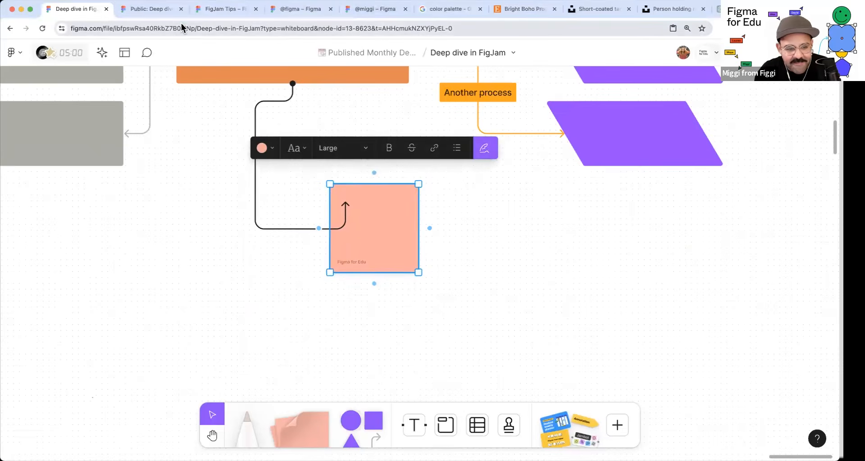
- Switch to the Public: Deep dive in FigJam board and add the connector demo video below the color eyedropper video in the blue section
{"action": "left_click", "coordinate": [160, 10]}
{"action": "scroll", "coordinate": [239, 141], "scroll_direction": "down", "scroll_amount": 2}
{"action": "key", "text": "space"}
{"action": "left_click_drag", "start_coordinate": [164, 172], "coordinate": [432, 225]}
{"action": "left_click_drag", "start_coordinate": [186, 127], "coordinate": [319, 192]}
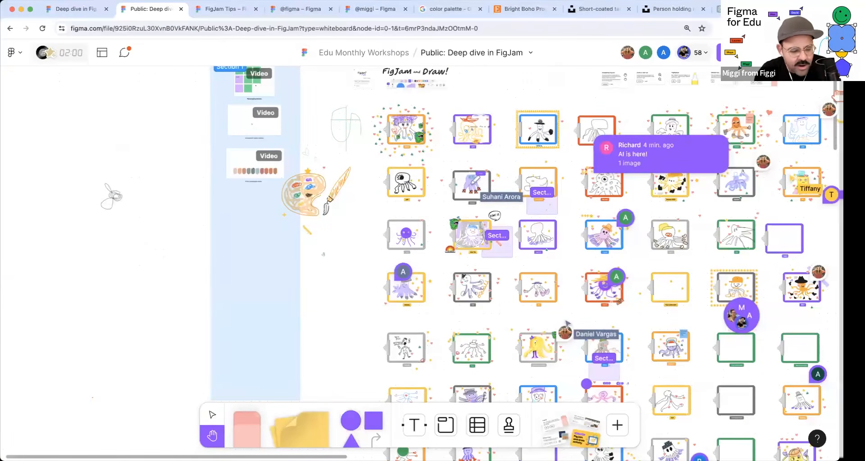
{"action": "left_click_drag", "start_coordinate": [286, 225], "coordinate": [276, 230]}
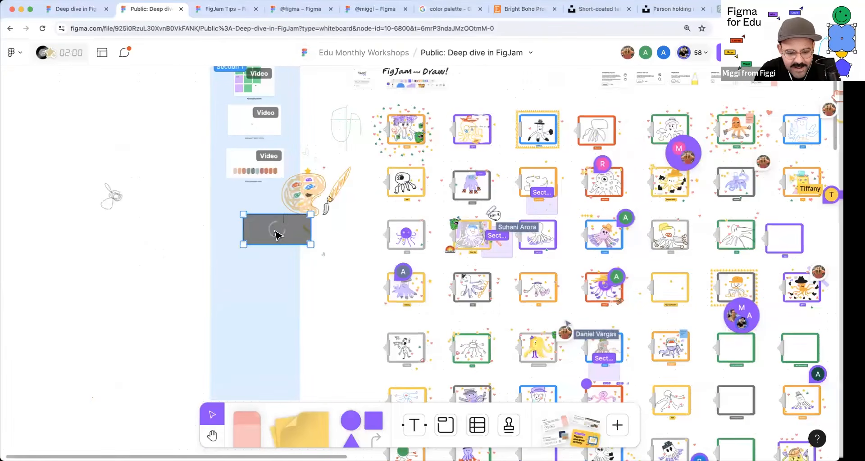
{"action": "scroll", "coordinate": [266, 238], "scroll_direction": "up", "scroll_amount": 1}
{"action": "scroll", "coordinate": [266, 238], "scroll_direction": "up", "scroll_amount": 3}
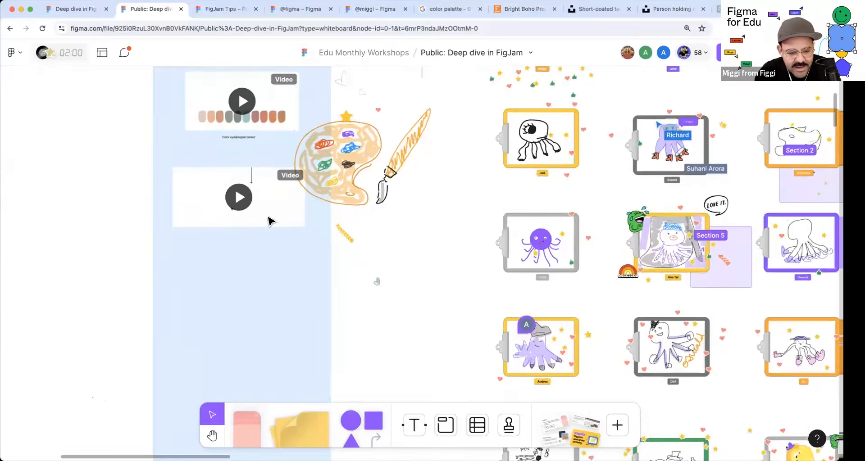
{"action": "scroll", "coordinate": [270, 219], "scroll_direction": "up", "scroll_amount": 4}
{"action": "scroll", "coordinate": [264, 144], "scroll_direction": "left", "scroll_amount": 3}
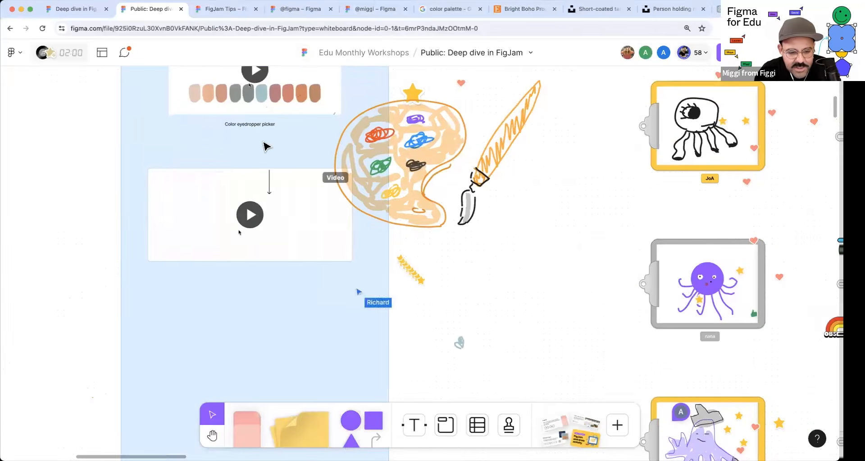
- Duplicate the "Color eyedropper picker" caption below the new video and change it to "Snap to anywhere on an object with a connector!"
{"action": "left_click", "coordinate": [256, 127]}
{"action": "left_click_drag", "start_coordinate": [256, 127], "coordinate": [254, 282]}
{"action": "double_click", "coordinate": [253, 281]}
{"action": "key", "text": "super+a"}
{"action": "type", "text": "snap to anywh"}
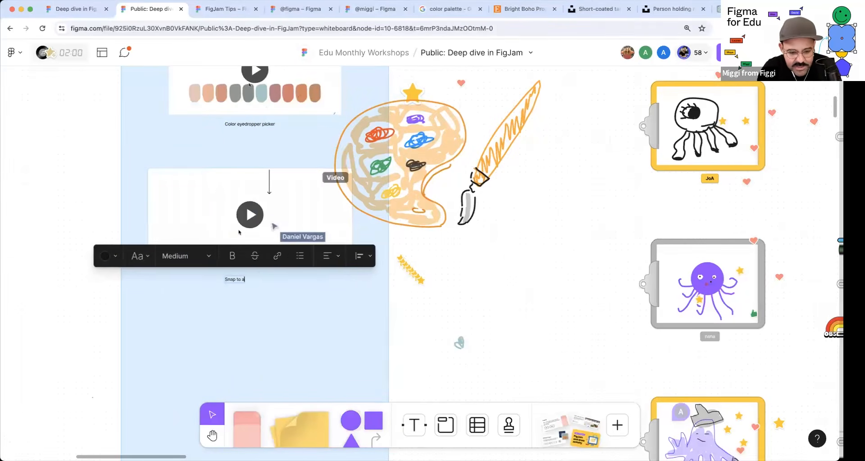
{"action": "type", "text": "ere on"}
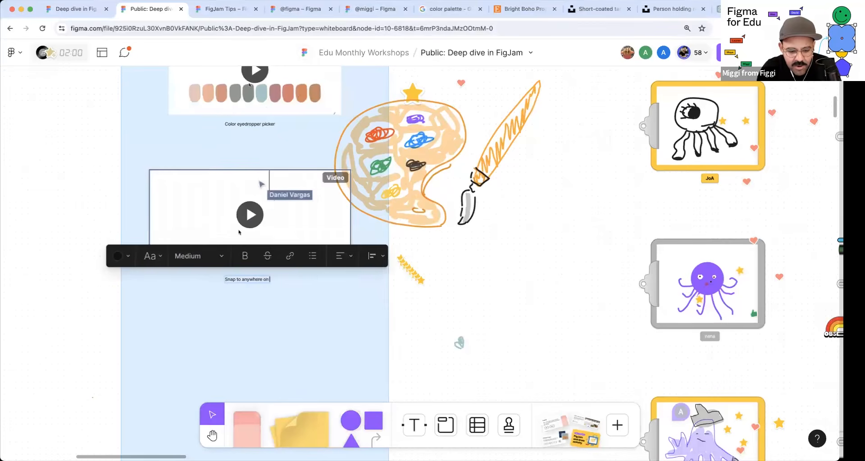
{"action": "type", "text": " a n object with a connec"}
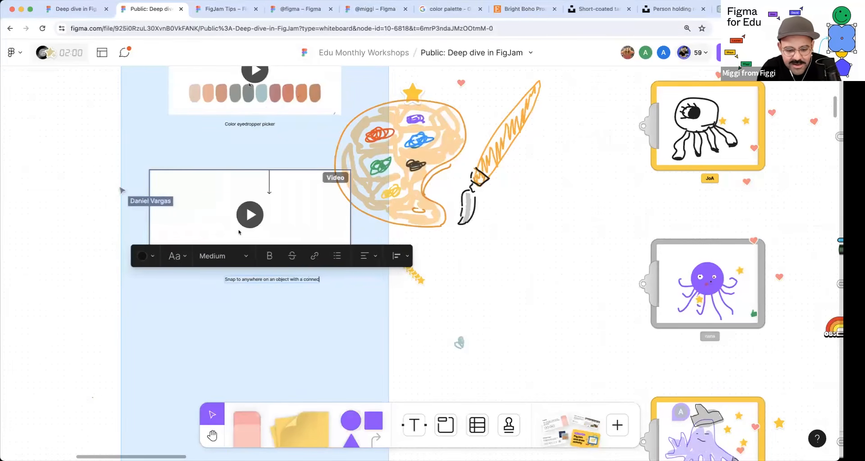
{"action": "left_click", "coordinate": [489, 264]}
{"action": "scroll", "coordinate": [513, 263], "scroll_direction": "down", "scroll_amount": 5}
{"action": "left_click_drag", "start_coordinate": [519, 263], "coordinate": [438, 259]}
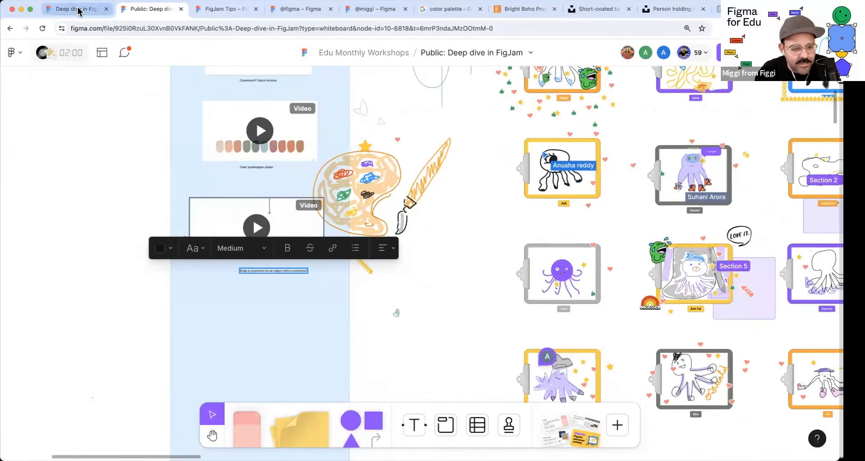
- Return to the Deep dive in FigJam board and review the agenda items on the blue clipboard
{"action": "left_click", "coordinate": [79, 10]}
{"action": "left_click_drag", "start_coordinate": [387, 307], "coordinate": [239, 371]}
{"action": "scroll", "coordinate": [457, 240], "scroll_direction": "down", "scroll_amount": 5}
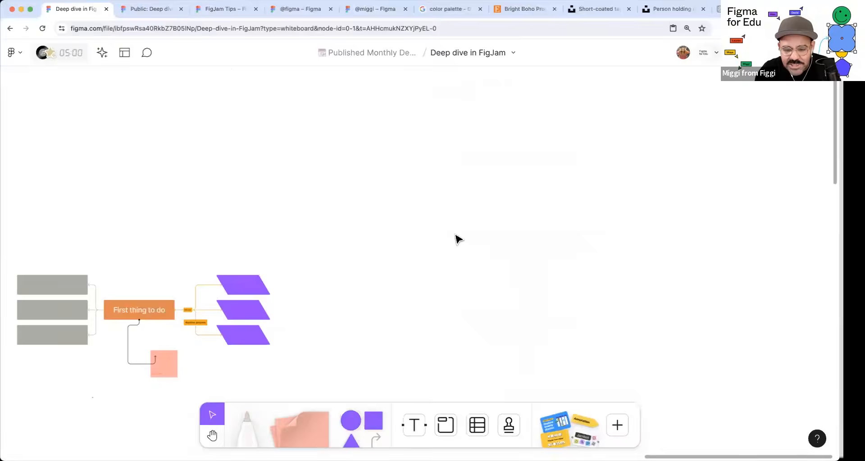
{"action": "left_click_drag", "start_coordinate": [484, 223], "coordinate": [405, 232]}
{"action": "left_click_drag", "start_coordinate": [484, 198], "coordinate": [469, 209]}
{"action": "left_click_drag", "start_coordinate": [311, 207], "coordinate": [444, 96]}
{"action": "scroll", "coordinate": [409, 180], "scroll_direction": "down", "scroll_amount": 5}
{"action": "left_click_drag", "start_coordinate": [369, 193], "coordinate": [644, 205]}
{"action": "scroll", "coordinate": [306, 196], "scroll_direction": "up", "scroll_amount": 10}
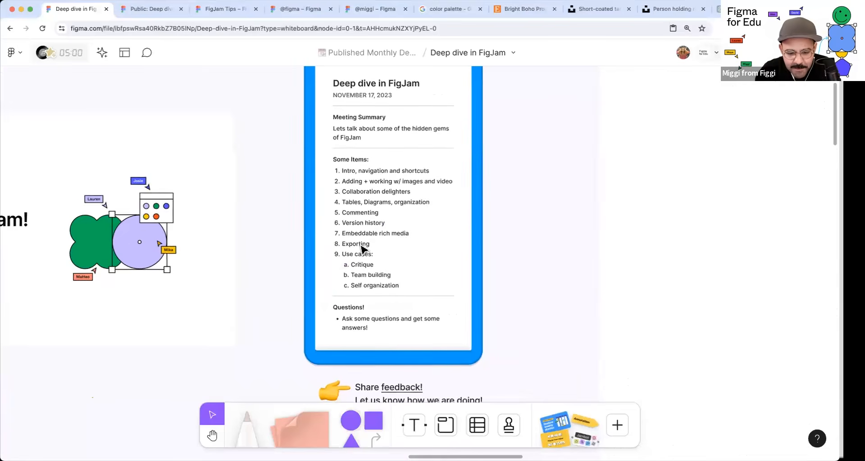
- Open Figma's YouTube channel in a new browser tab
{"action": "key", "text": "super+t"}
{"action": "type", "text": "you"}
{"action": "key", "text": "Return"}
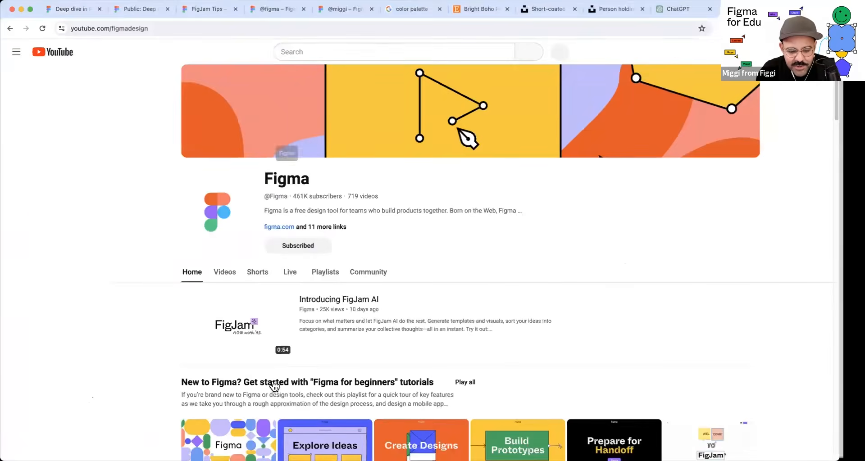
- Open the Figma for Edu monthly workshops playlist from the channel's playlists, copy the video page's link and close the tab
{"action": "scroll", "coordinate": [302, 310], "scroll_direction": "down", "scroll_amount": 2}
{"action": "scroll", "coordinate": [299, 293], "scroll_direction": "down", "scroll_amount": 1}
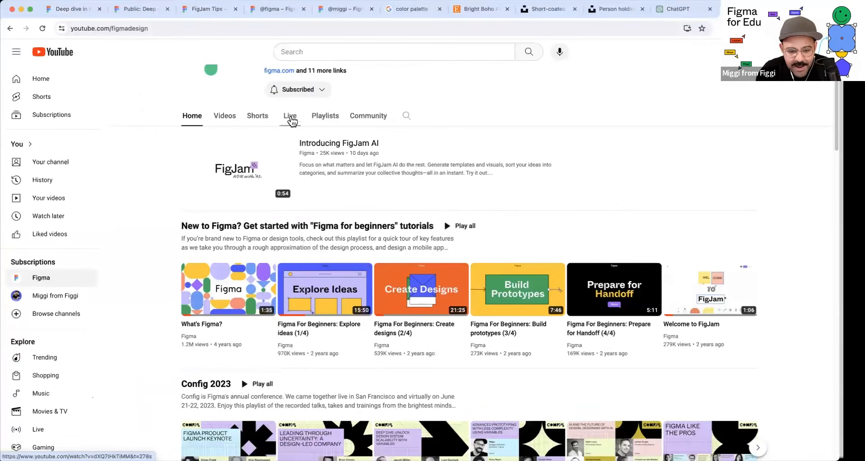
{"action": "left_click", "coordinate": [318, 118]}
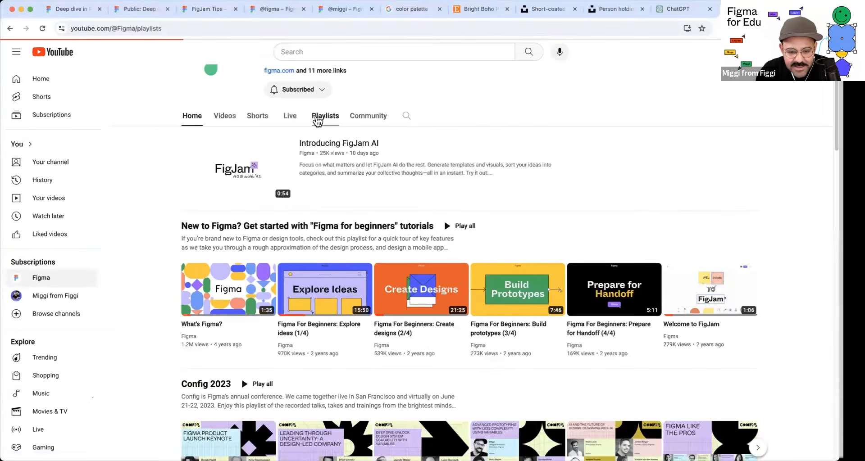
{"action": "left_click", "coordinate": [521, 369]}
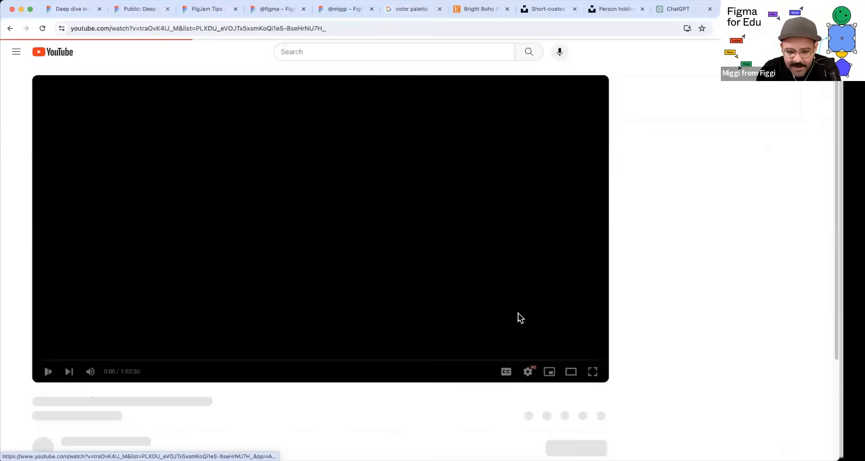
{"action": "left_click", "coordinate": [253, 28]}
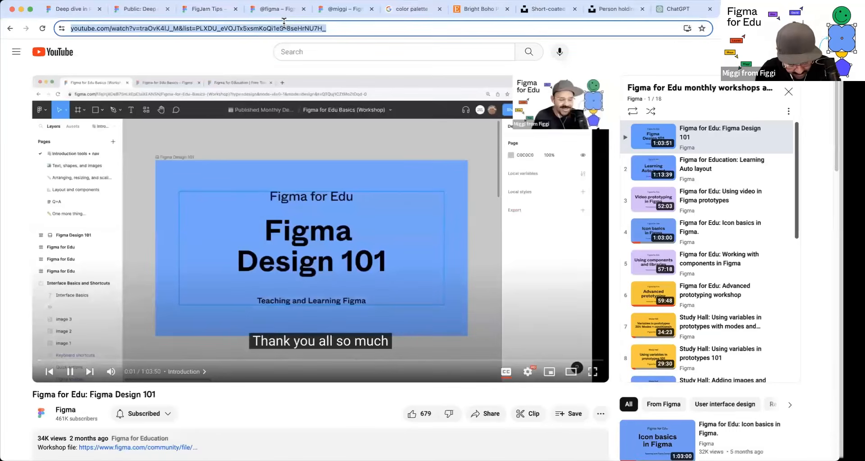
{"action": "key", "text": "super+w"}
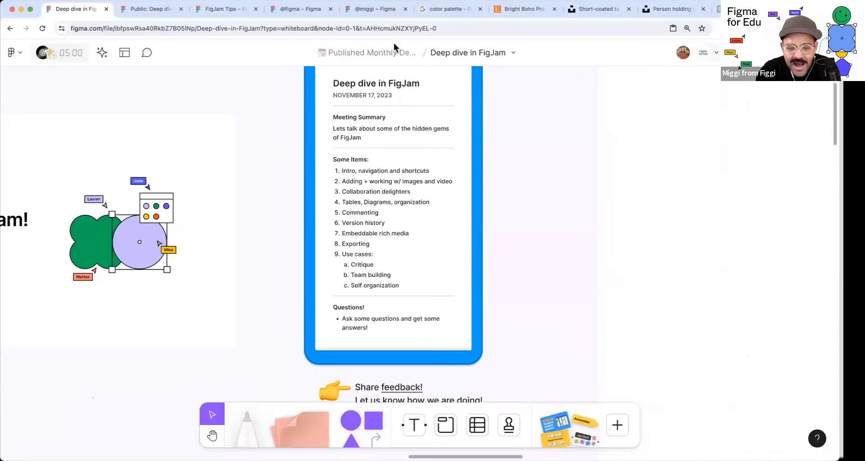
- Paste the YouTube link into the Public: Deep dive in FigJam board and move the embed below the connector caption in the blue section
{"action": "left_click", "coordinate": [152, 10]}
{"action": "key", "text": "ctrl+v"}
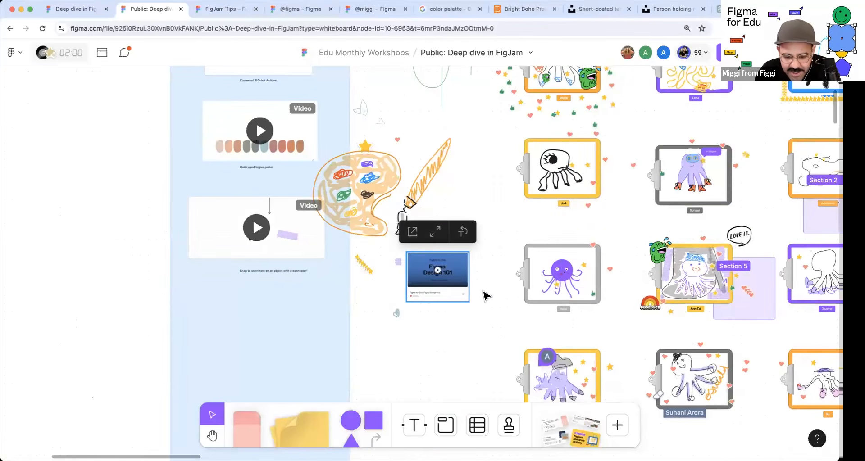
{"action": "scroll", "coordinate": [482, 296], "scroll_direction": "up", "scroll_amount": 3}
{"action": "left_click_drag", "start_coordinate": [412, 287], "coordinate": [394, 321]}
{"action": "key", "text": "space"}
{"action": "left_click_drag", "start_coordinate": [343, 363], "coordinate": [567, 260]}
{"action": "left_click_drag", "start_coordinate": [574, 228], "coordinate": [148, 286]}
- Play the embedded "Figma for Edu: Figma Design 101" video on the board
{"action": "key", "text": "space"}
{"action": "left_click_drag", "start_coordinate": [383, 271], "coordinate": [536, 275]}
{"action": "left_click", "coordinate": [294, 232]}
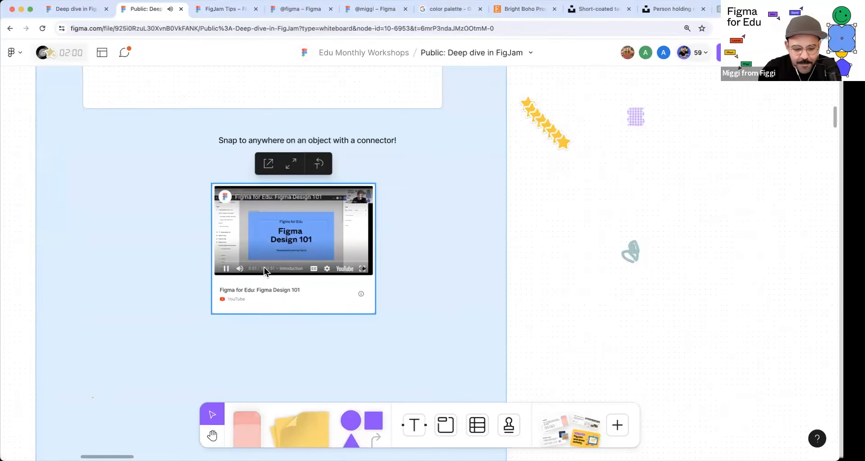
- Open Spotify in a new browser tab, open the podcast episode "Ep 042: Shine On, You Crazy Diamond" and copy its link
{"action": "left_click", "coordinate": [569, 293]}
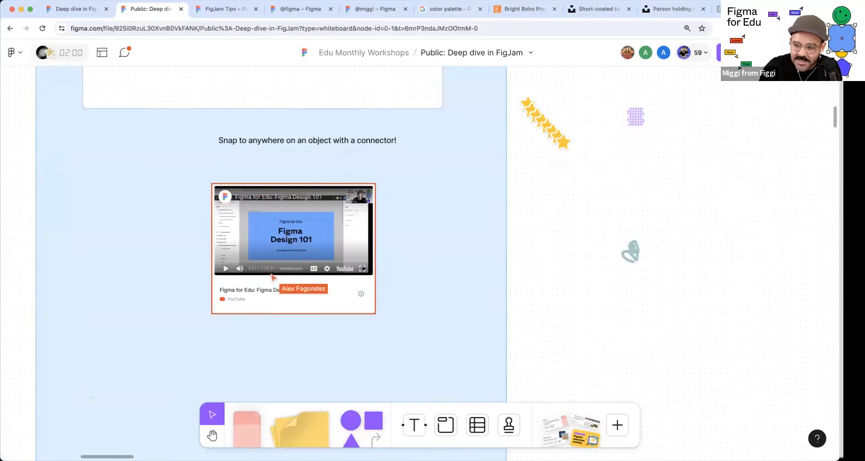
{"action": "key", "text": "super+t"}
{"action": "type", "text": "spo"}
{"action": "key", "text": "Return"}
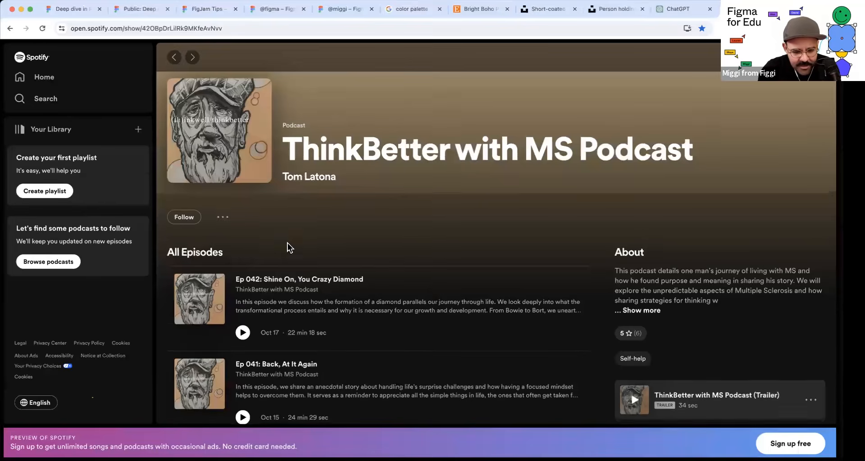
{"action": "scroll", "coordinate": [288, 246], "scroll_direction": "down", "scroll_amount": 2}
{"action": "left_click", "coordinate": [315, 234]}
{"action": "left_click", "coordinate": [269, 29]}
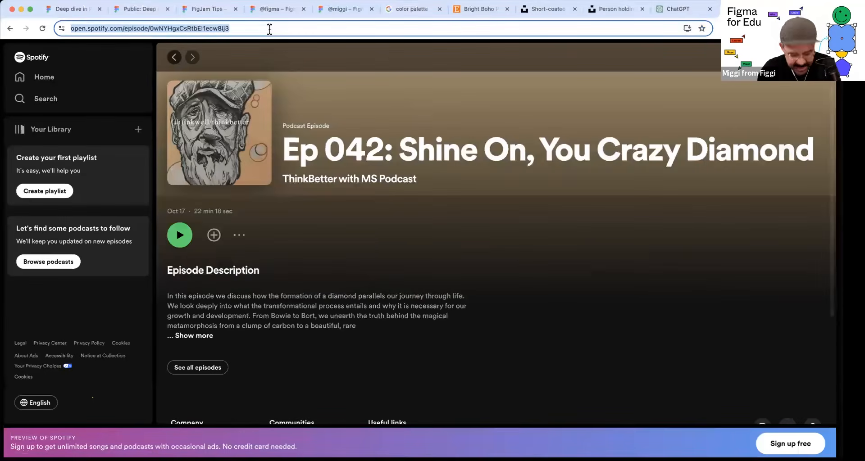
- Paste the Spotify episode link into the Public: Deep dive in FigJam board and move the embed below the YouTube embed
{"action": "key", "text": "super+2"}
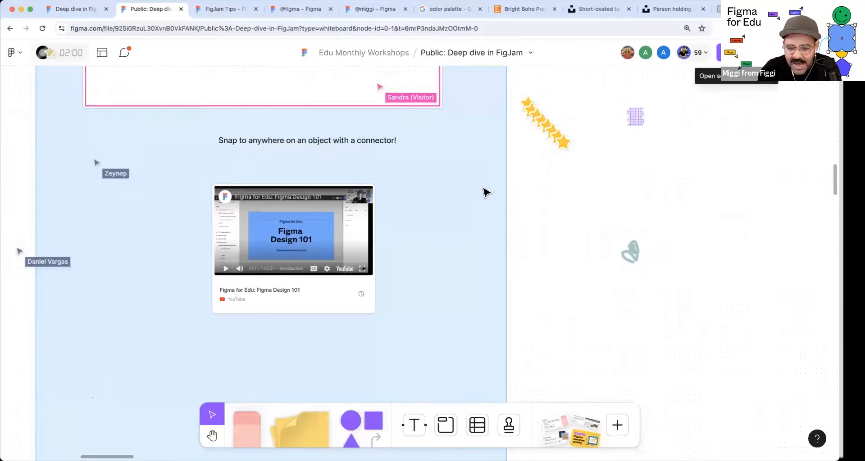
{"action": "key", "text": "super+v"}
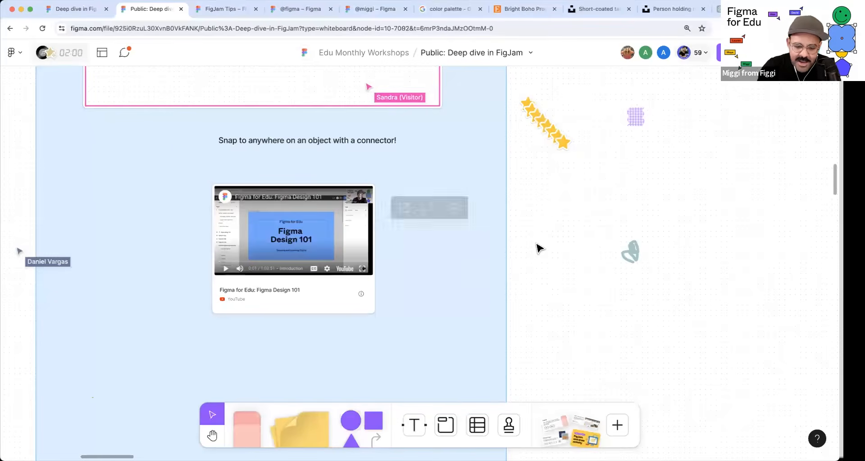
{"action": "left_click", "coordinate": [486, 219]}
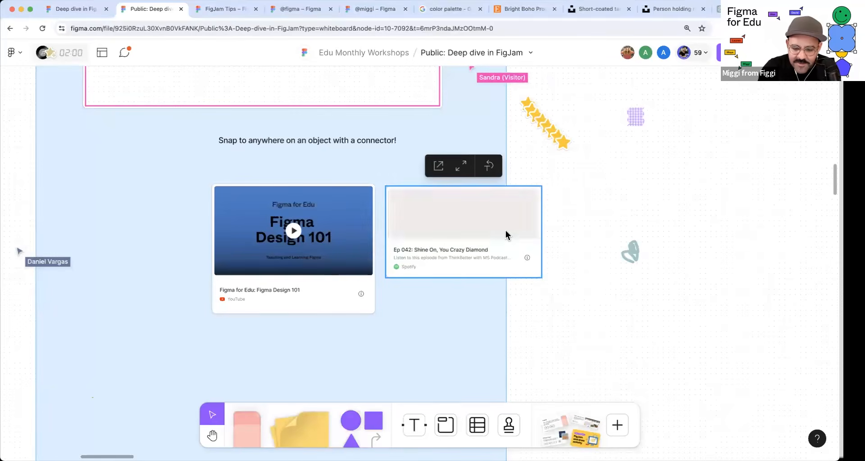
{"action": "left_click_drag", "start_coordinate": [480, 261], "coordinate": [348, 380]}
{"action": "left_click", "coordinate": [594, 322]}
{"action": "scroll", "coordinate": [589, 318], "scroll_direction": "down", "scroll_amount": 3}
{"action": "left_click", "coordinate": [596, 341]}
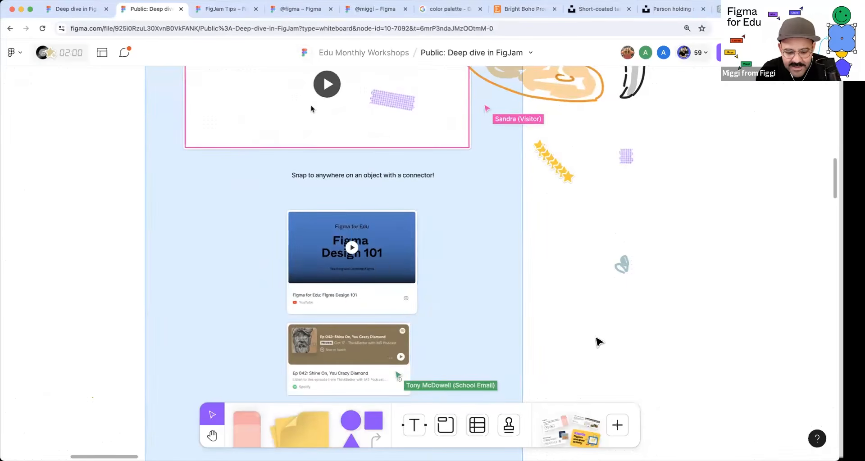
- Look over the embeds in the blue section, and read the agenda on the Deep dive in FigJam board
{"action": "scroll", "coordinate": [567, 299], "scroll_direction": "down", "scroll_amount": 3}
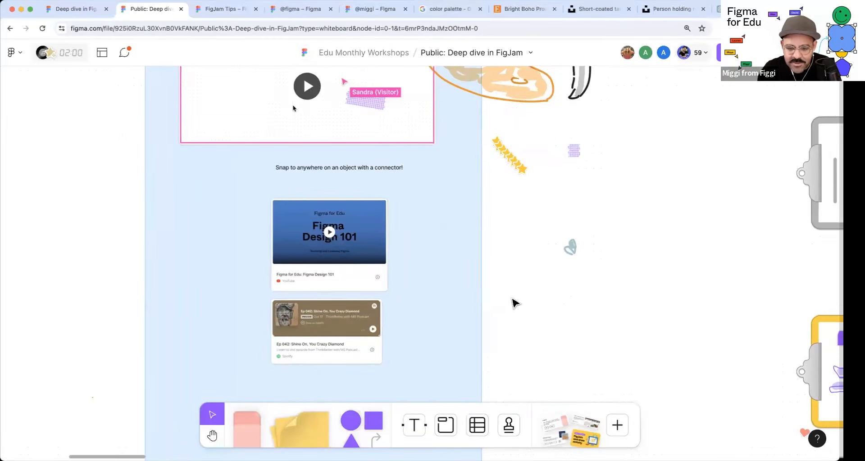
{"action": "scroll", "coordinate": [522, 307], "scroll_direction": "down", "scroll_amount": 3}
{"action": "key", "text": "h"}
{"action": "left_click_drag", "start_coordinate": [524, 286], "coordinate": [473, 326]}
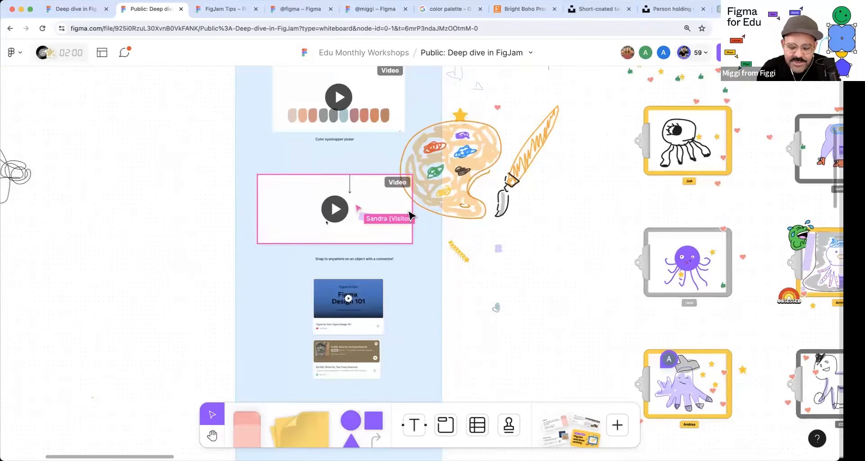
{"action": "left_click", "coordinate": [93, 7]}
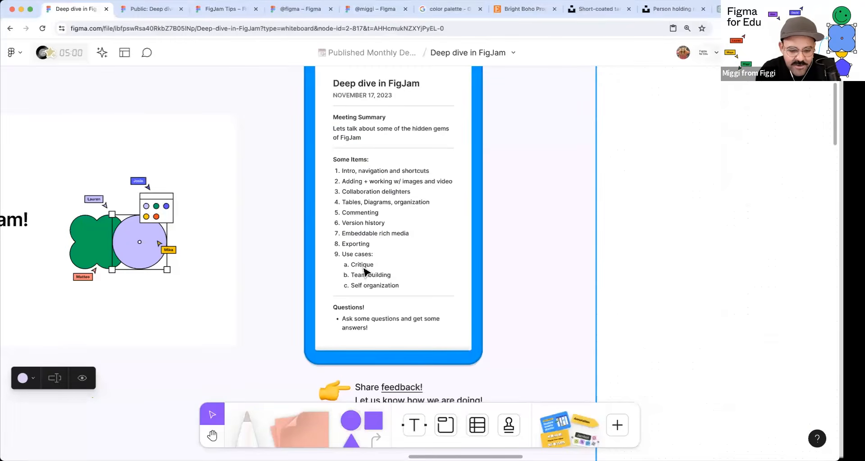
{"action": "scroll", "coordinate": [366, 270], "scroll_direction": "up", "scroll_amount": 4}
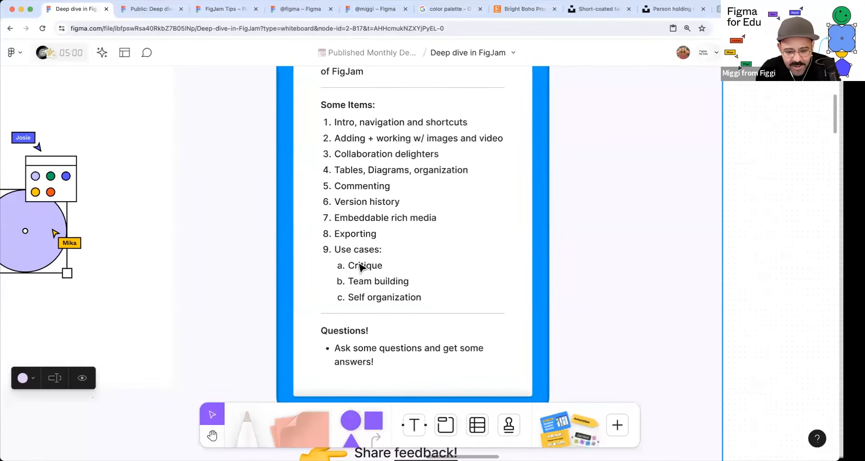
{"action": "scroll", "coordinate": [372, 246], "scroll_direction": "down", "scroll_amount": 5}
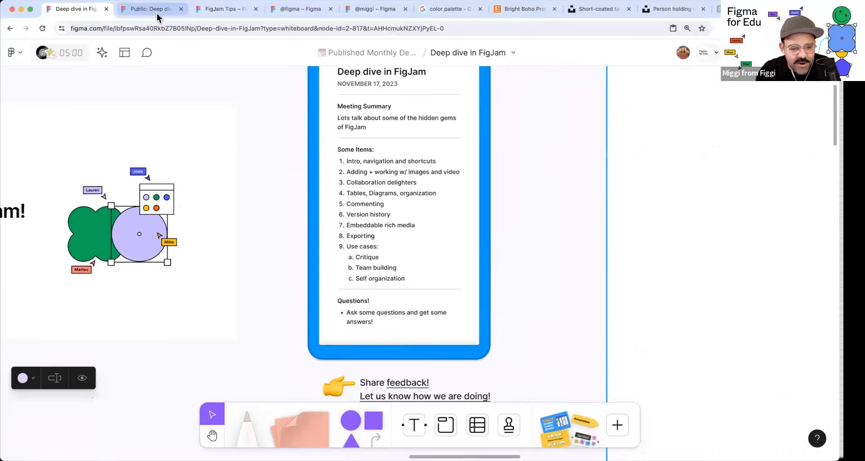
- Return to the Public: Deep dive in FigJam board and select the black-hatted octopus drawing with its stamps and tape
{"action": "left_click", "coordinate": [158, 17]}
{"action": "key", "text": "h"}
{"action": "scroll", "coordinate": [573, 257], "scroll_direction": "down", "scroll_amount": 3}
{"action": "left_click_drag", "start_coordinate": [748, 330], "coordinate": [443, 267]}
{"action": "left_click_drag", "start_coordinate": [836, 202], "coordinate": [400, 160]}
{"action": "scroll", "coordinate": [399, 160], "scroll_direction": "up", "scroll_amount": 5}
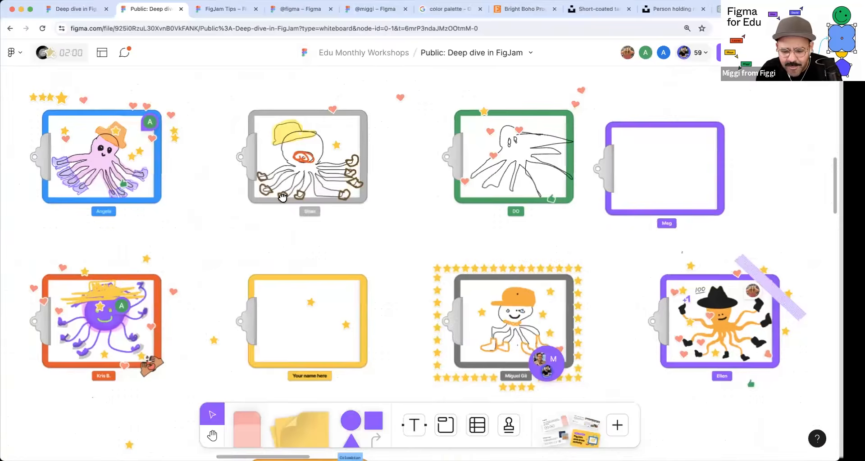
{"action": "scroll", "coordinate": [283, 196], "scroll_direction": "right", "scroll_amount": 10}
{"action": "scroll", "coordinate": [282, 197], "scroll_direction": "down", "scroll_amount": 3}
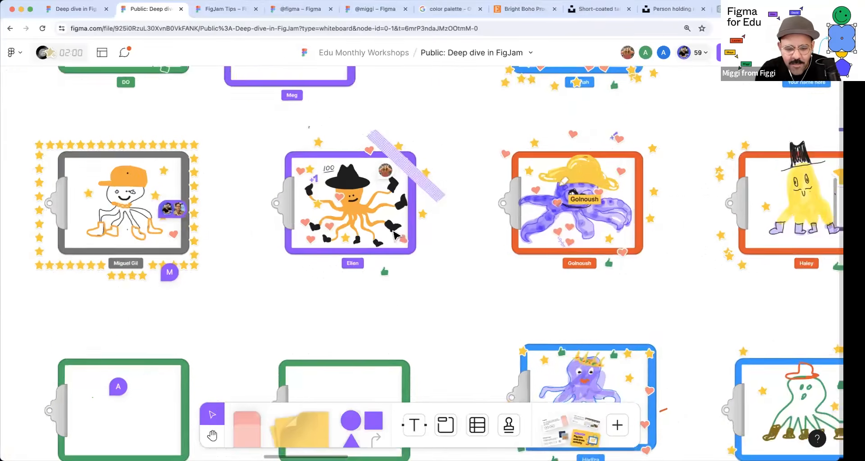
{"action": "scroll", "coordinate": [415, 232], "scroll_direction": "up", "scroll_amount": 2}
{"action": "left_click", "coordinate": [414, 246]}
{"action": "scroll", "coordinate": [381, 218], "scroll_direction": "up", "scroll_amount": 1}
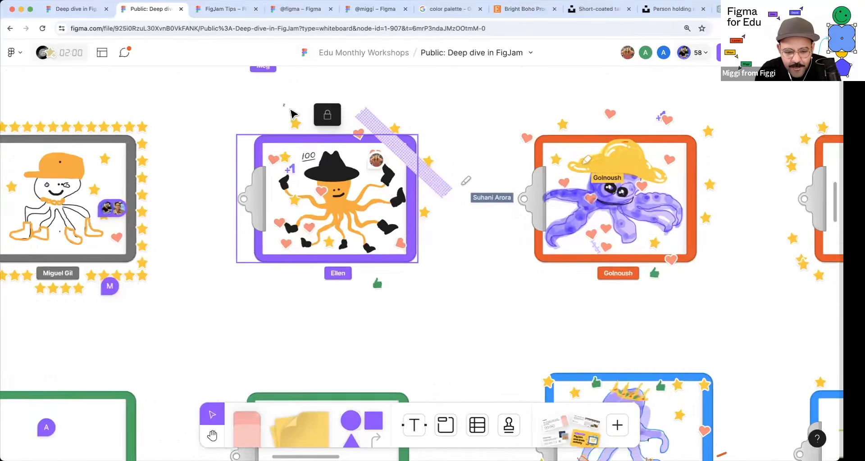
{"action": "scroll", "coordinate": [443, 207], "scroll_direction": "up", "scroll_amount": 2}
{"action": "left_click", "coordinate": [448, 250]}
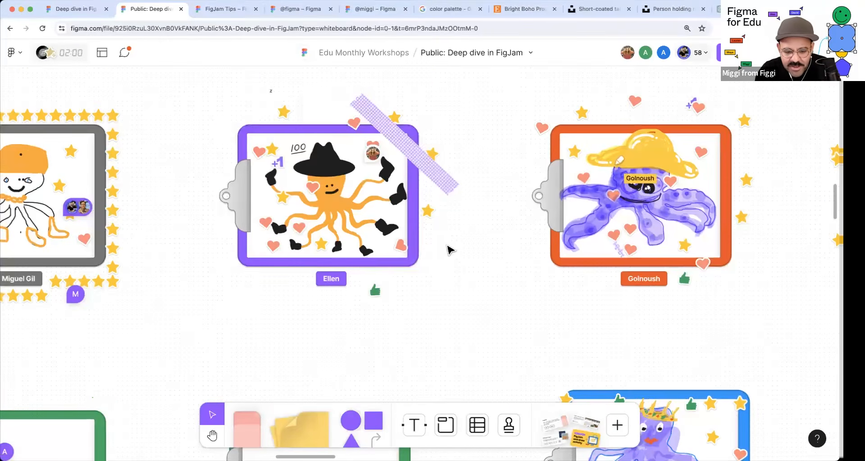
{"action": "left_click_drag", "start_coordinate": [213, 89], "coordinate": [453, 330]}
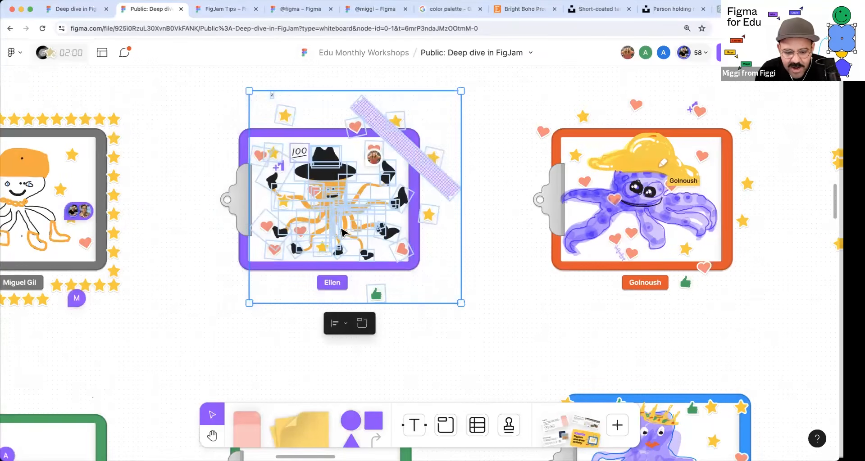
- Examine the file type and export area choices for exporting the selected octopus drawing, leaving without exporting
{"action": "right_click", "coordinate": [365, 200]}
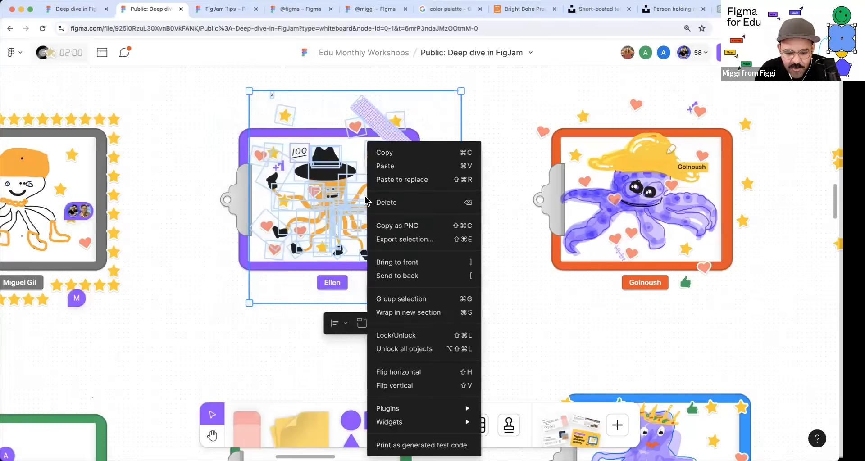
{"action": "left_click", "coordinate": [410, 242]}
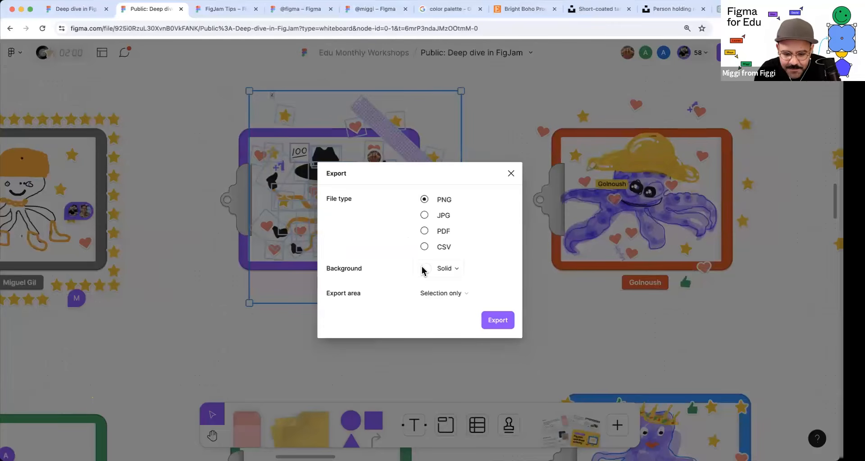
{"action": "left_click", "coordinate": [443, 295]}
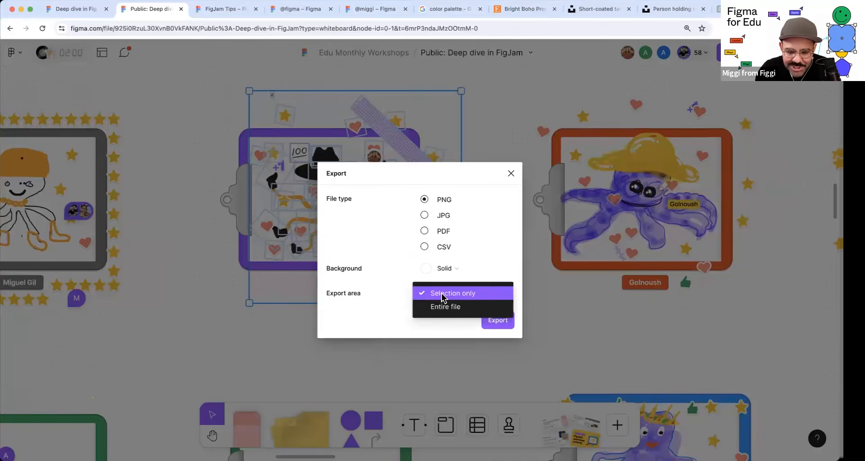
{"action": "left_click", "coordinate": [400, 207]}
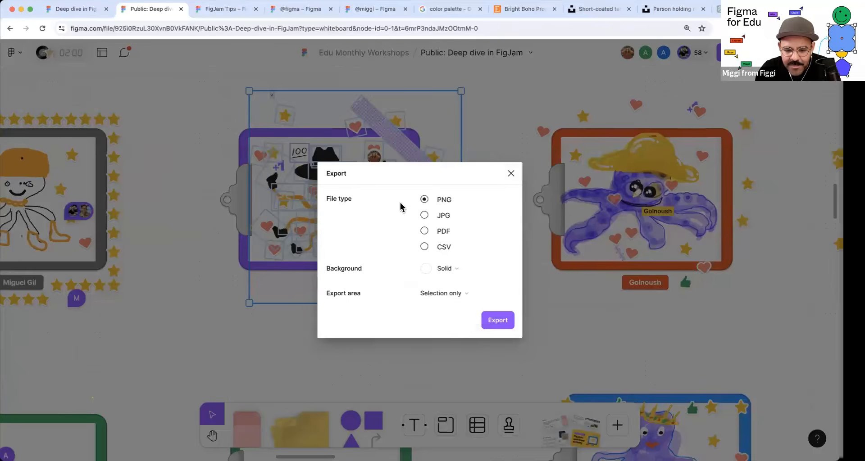
{"action": "key", "text": "Escape"}
- Export the selected octopus drawing as a PNG with a transparent background and the selection only as export area
{"action": "right_click", "coordinate": [338, 174]}
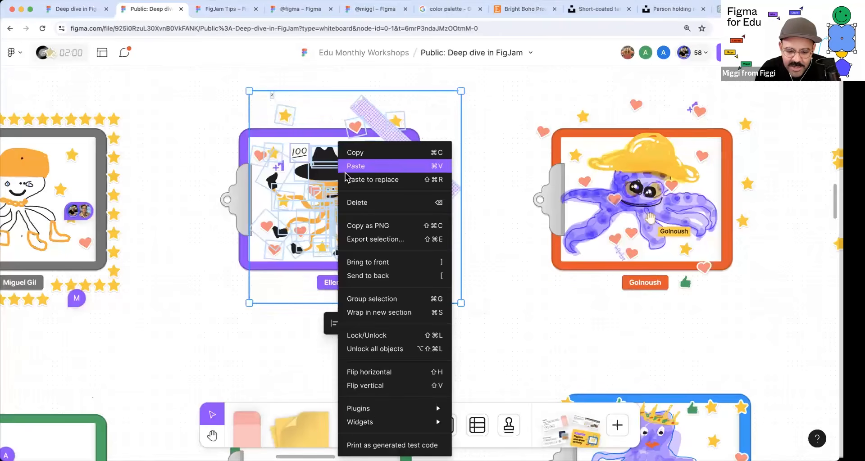
{"action": "left_click", "coordinate": [379, 243]}
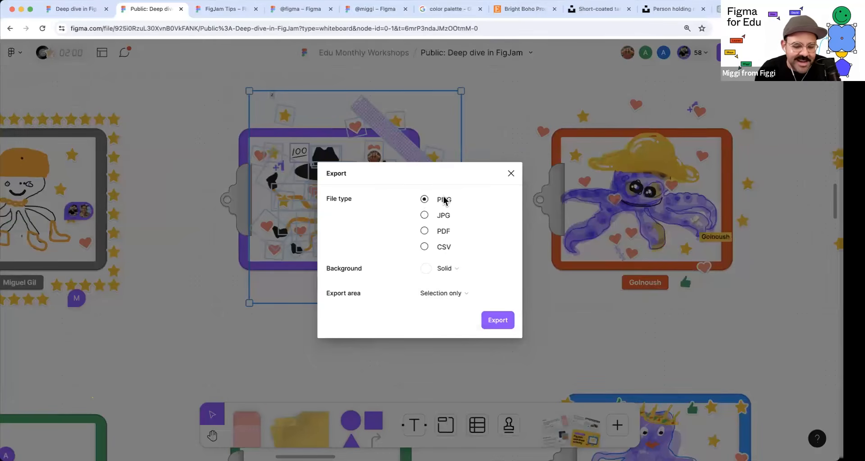
{"action": "left_click", "coordinate": [443, 267]}
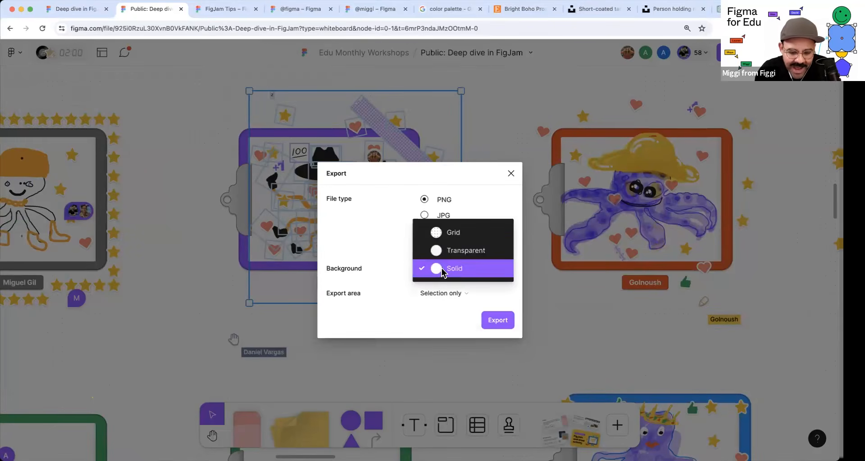
{"action": "left_click", "coordinate": [451, 251]}
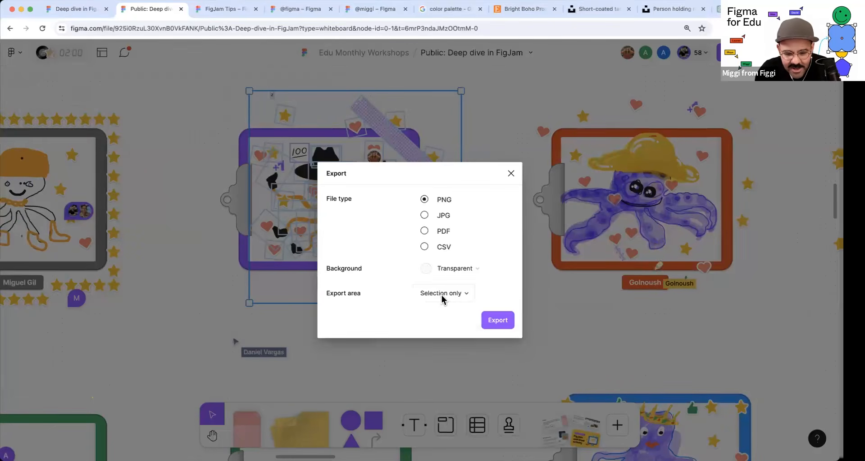
{"action": "left_click", "coordinate": [495, 321]}
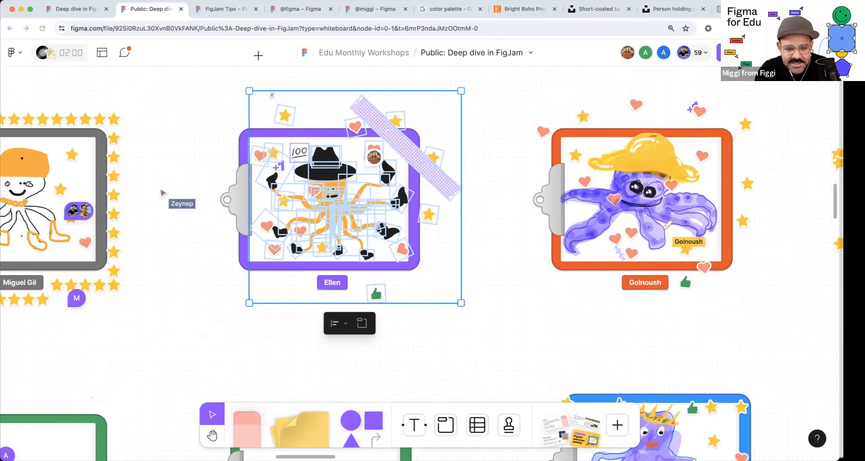
- Try pasting a screen capture of the exported image below the purple clipboard, and delete the pasted image
{"action": "left_click", "coordinate": [96, 84]}
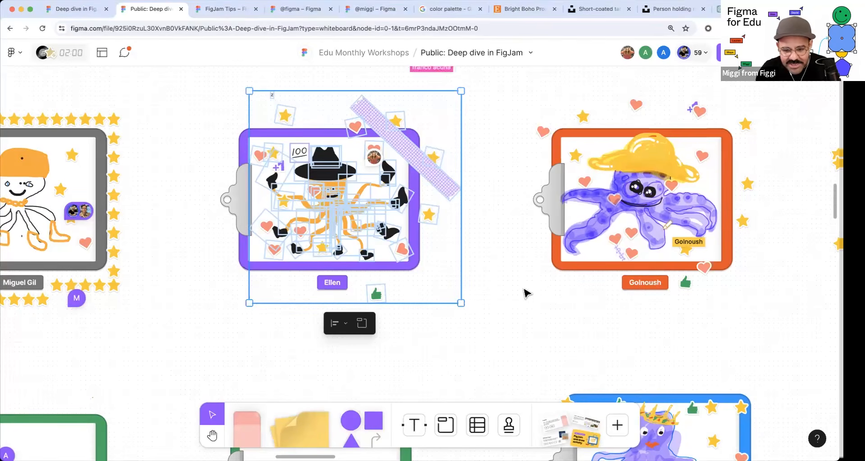
{"action": "key", "text": "super+v"}
{"action": "left_click_drag", "start_coordinate": [485, 259], "coordinate": [457, 263]}
{"action": "key", "text": "space"}
{"action": "key", "text": "space"}
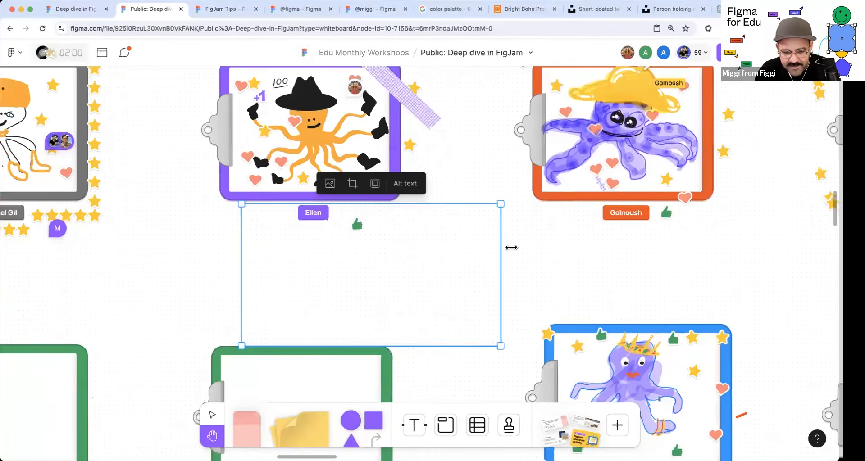
{"action": "left_click", "coordinate": [527, 254]}
{"action": "left_click", "coordinate": [451, 276]}
{"action": "key", "text": "Delete"}
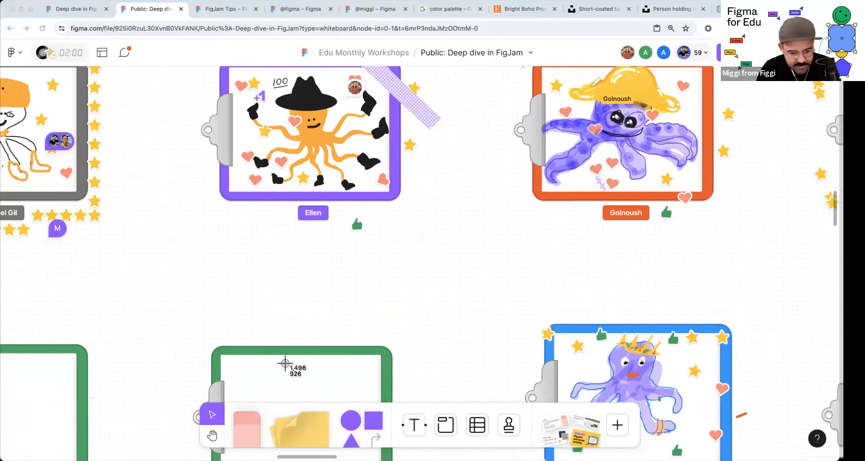
- Paste a new screen capture of the exported octopus and place it below and between the purple and orange clipboards
{"action": "key", "text": "Escape"}
{"action": "key", "text": "super+v"}
{"action": "left_click_drag", "start_coordinate": [412, 203], "coordinate": [404, 284]}
{"action": "key", "text": "space"}
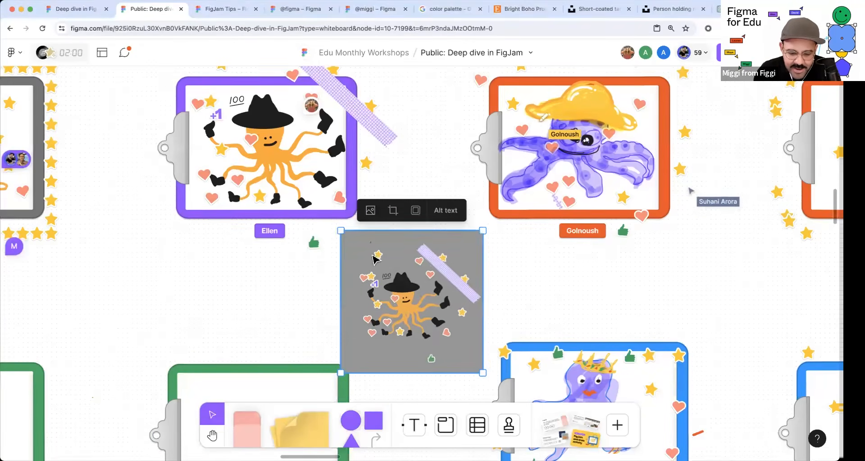
{"action": "scroll", "coordinate": [419, 324], "scroll_direction": "up", "scroll_amount": 3}
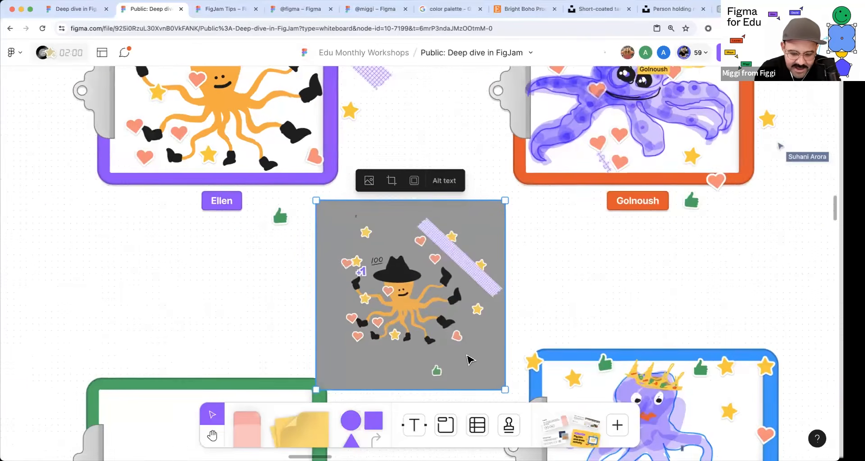
{"action": "scroll", "coordinate": [428, 270], "scroll_direction": "up", "scroll_amount": 1}
{"action": "left_click_drag", "start_coordinate": [397, 240], "coordinate": [394, 224]}
{"action": "left_click", "coordinate": [417, 167]}
{"action": "key", "text": "Escape"}
- Select the blue clipboard with the crowned octopus, examine its CSV export content types, leave without exporting, and clear the selection
{"action": "scroll", "coordinate": [477, 268], "scroll_direction": "down", "scroll_amount": 3}
{"action": "key", "text": "space"}
{"action": "mouse_move", "coordinate": [632, 262]}
{"action": "left_mouse_down"}
{"action": "mouse_move", "coordinate": [494, 286]}
{"action": "mouse_move", "coordinate": [393, 243]}
{"action": "mouse_move", "coordinate": [289, 279]}
{"action": "mouse_move", "coordinate": [376, 205]}
{"action": "mouse_move", "coordinate": [198, 358]}
{"action": "left_mouse_up"}
{"action": "scroll", "coordinate": [494, 285], "scroll_direction": "down", "scroll_amount": 3}
{"action": "key", "text": "space"}
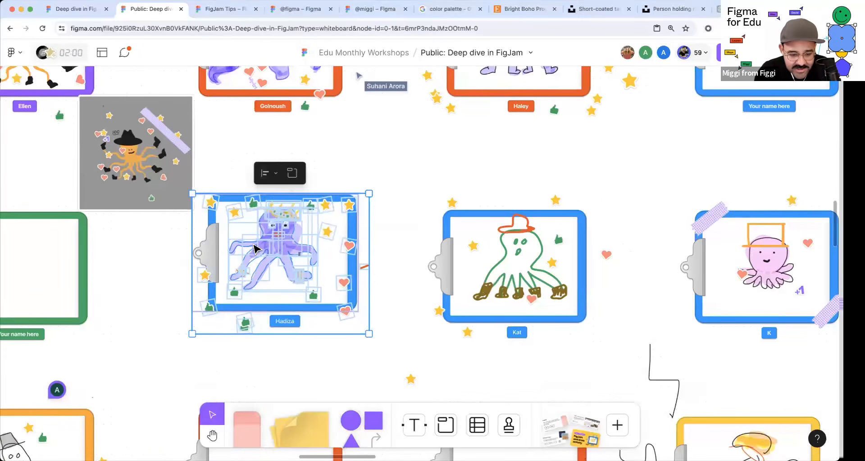
{"action": "right_click", "coordinate": [279, 230]}
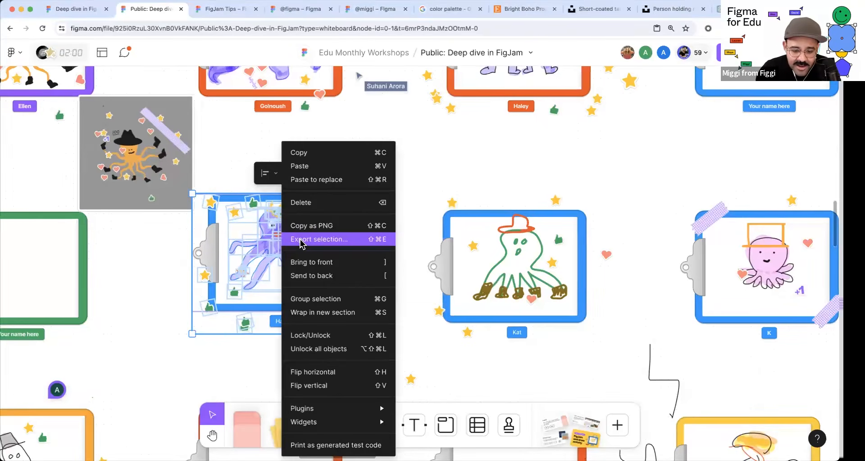
{"action": "left_click", "coordinate": [288, 239]}
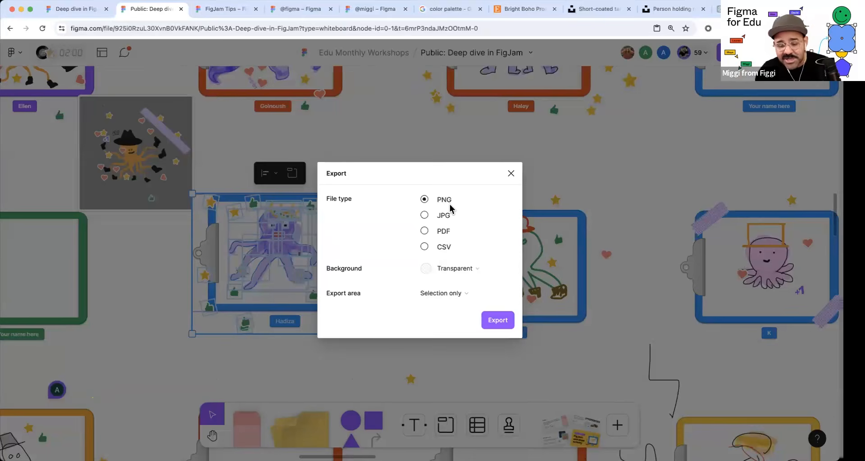
{"action": "left_click", "coordinate": [440, 248]}
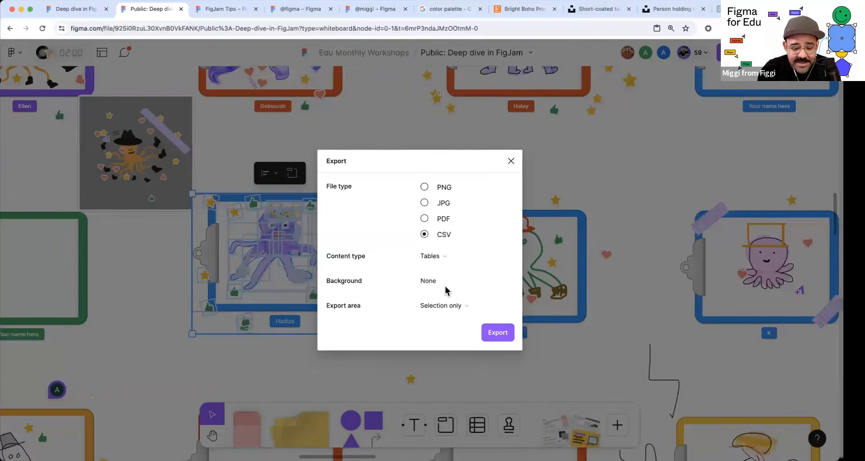
{"action": "left_click", "coordinate": [433, 256]}
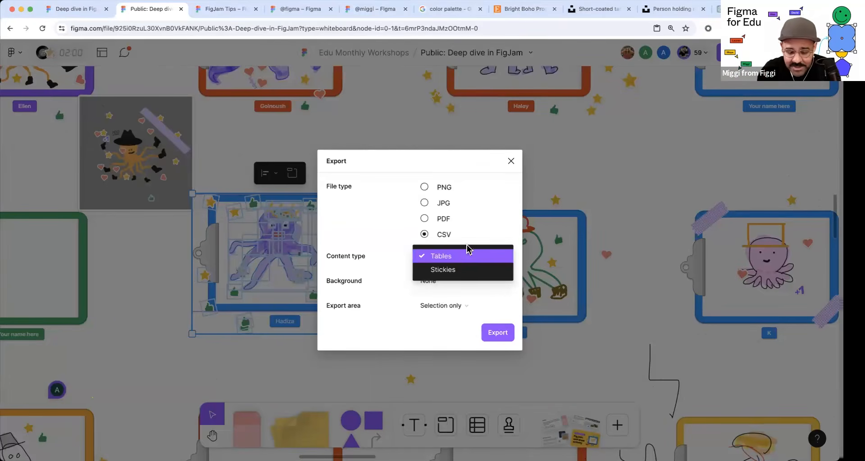
{"action": "left_click", "coordinate": [477, 222]}
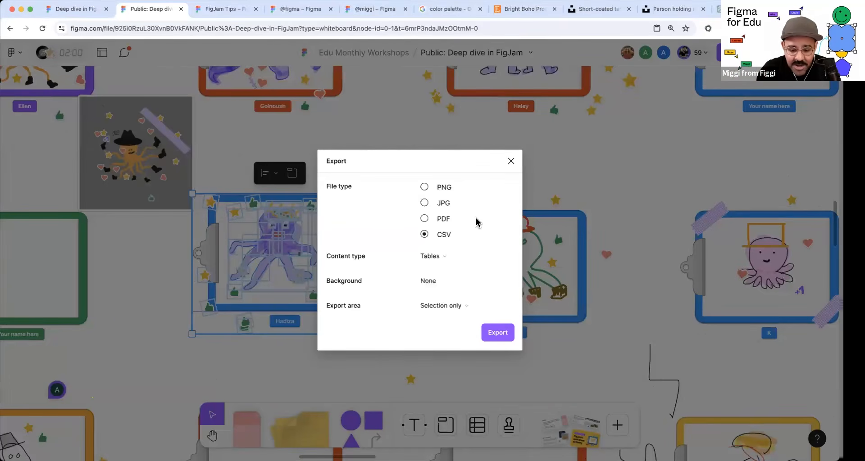
{"action": "left_click", "coordinate": [511, 161]}
{"action": "left_click", "coordinate": [463, 169]}
- Look over the octopus drawings on the neighbouring clipboards, up to the one with the Colombian Octopus sticky
{"action": "scroll", "coordinate": [463, 170], "scroll_direction": "down", "scroll_amount": 3}
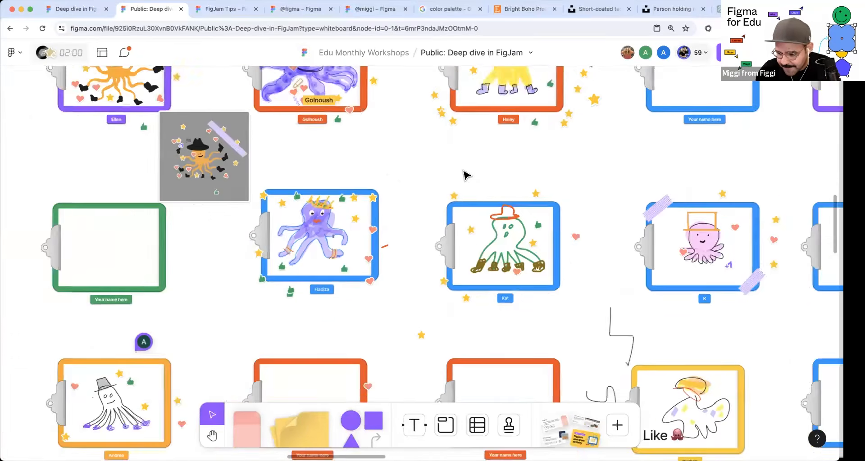
{"action": "scroll", "coordinate": [466, 176], "scroll_direction": "down", "scroll_amount": 4}
{"action": "left_click_drag", "start_coordinate": [483, 151], "coordinate": [515, 136]}
{"action": "left_click_drag", "start_coordinate": [479, 173], "coordinate": [502, 217]}
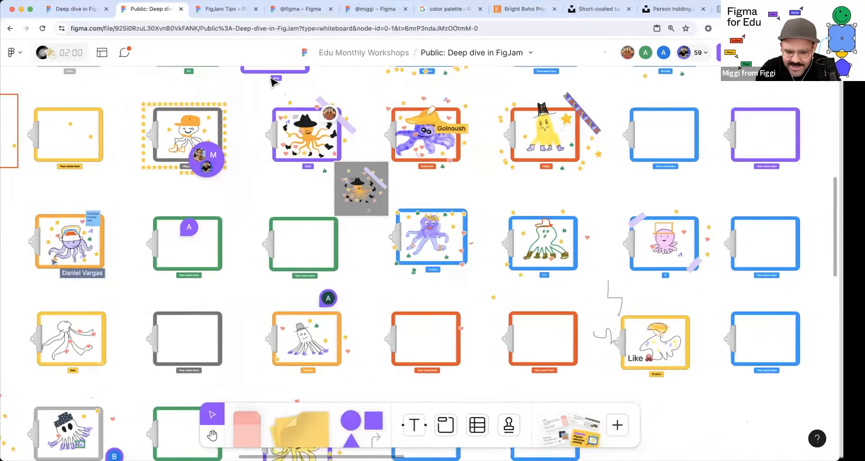
{"action": "scroll", "coordinate": [273, 80], "scroll_direction": "up", "scroll_amount": 5}
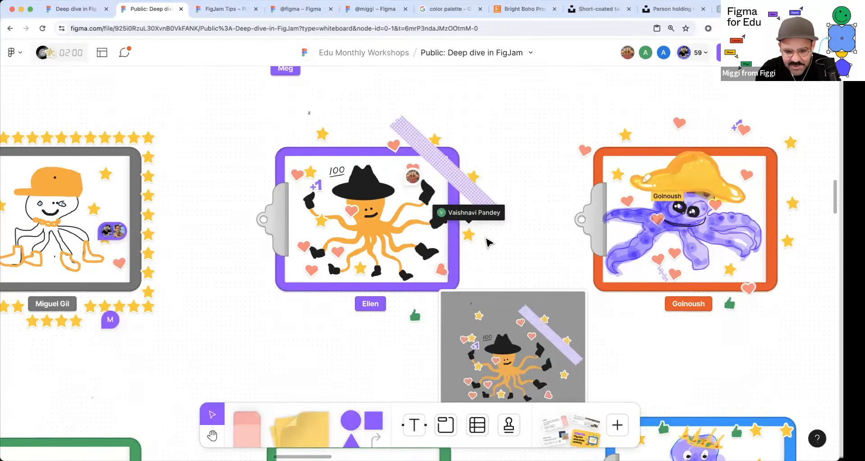
{"action": "scroll", "coordinate": [488, 242], "scroll_direction": "down", "scroll_amount": 6}
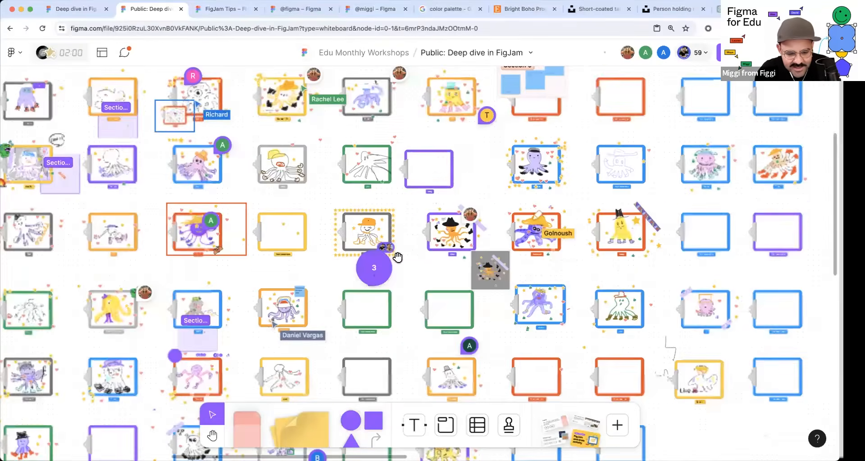
{"action": "scroll", "coordinate": [296, 243], "scroll_direction": "up", "scroll_amount": 6}
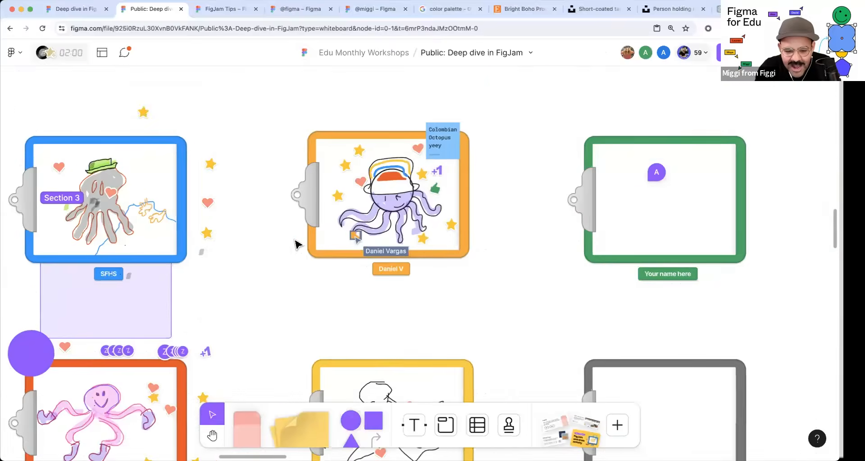
{"action": "scroll", "coordinate": [295, 244], "scroll_direction": "up", "scroll_amount": 1}
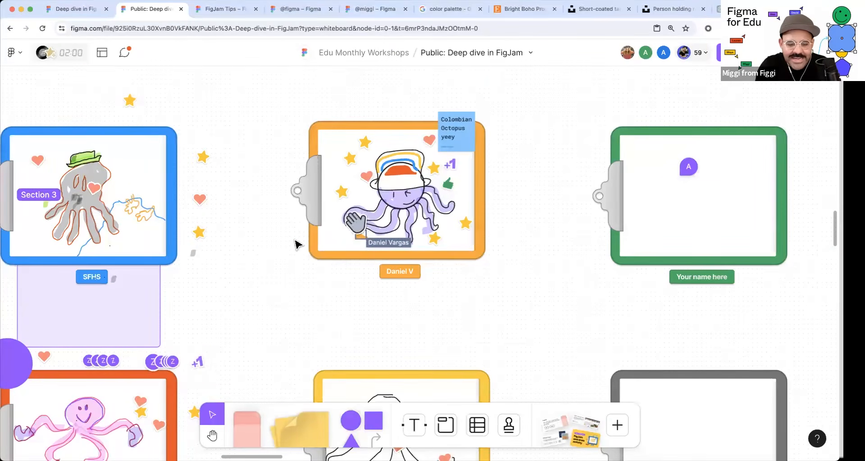
- Turn on the preference to shake the cursor for a high five
{"action": "key", "text": "h"}
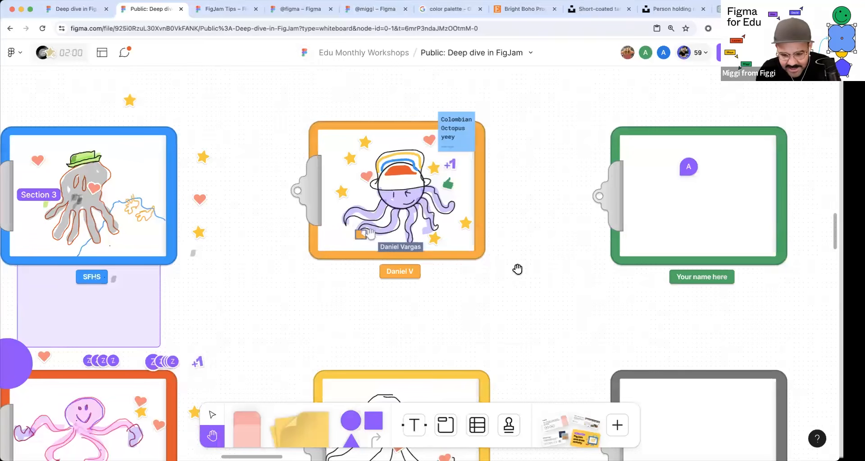
{"action": "left_click", "coordinate": [25, 53]}
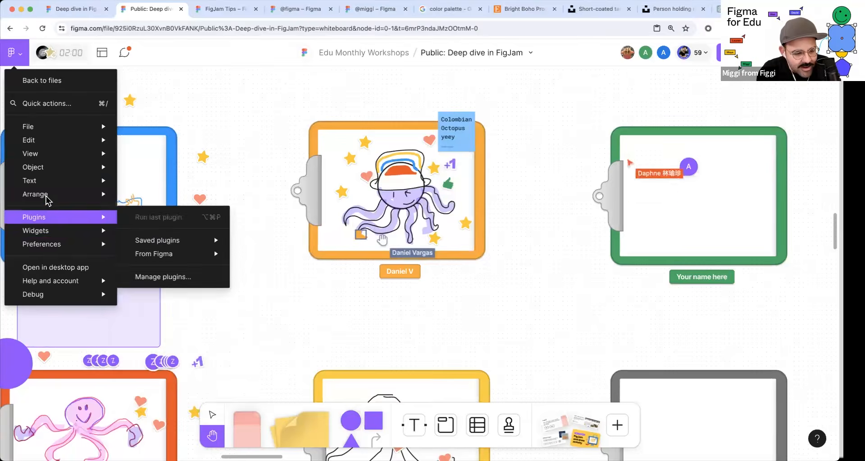
{"action": "mouse_move", "coordinate": [59, 251]}
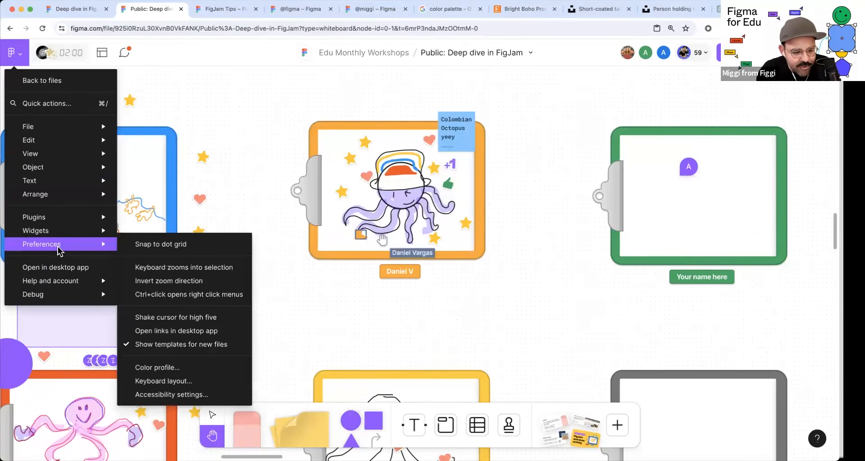
{"action": "left_click", "coordinate": [155, 318]}
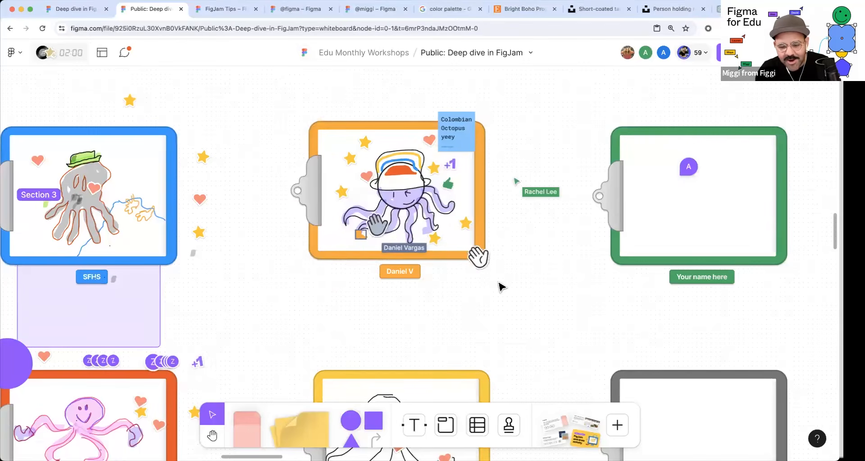
- Switch to the Deep dive in FigJam board and look over its Toolbar, Diagramming, More menu and Collaboration sections
{"action": "scroll", "coordinate": [500, 286], "scroll_direction": "down", "scroll_amount": 3}
{"action": "key", "text": "space"}
{"action": "scroll", "coordinate": [468, 297], "scroll_direction": "down", "scroll_amount": 6}
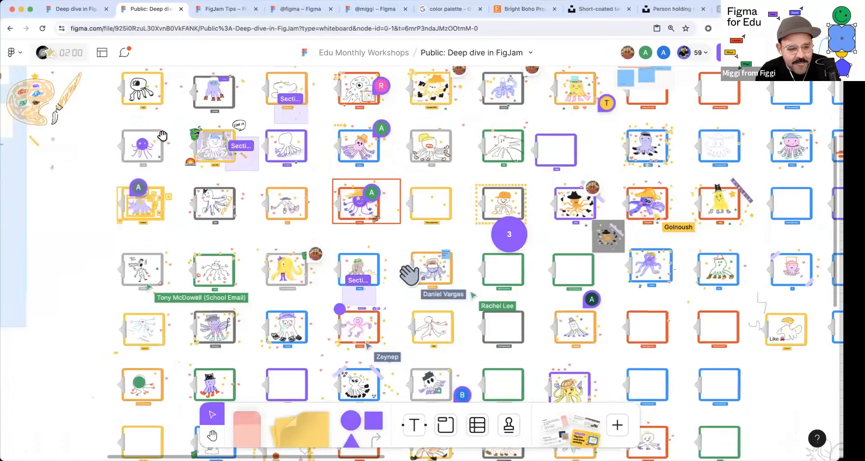
{"action": "left_click_drag", "start_coordinate": [163, 135], "coordinate": [228, 232]}
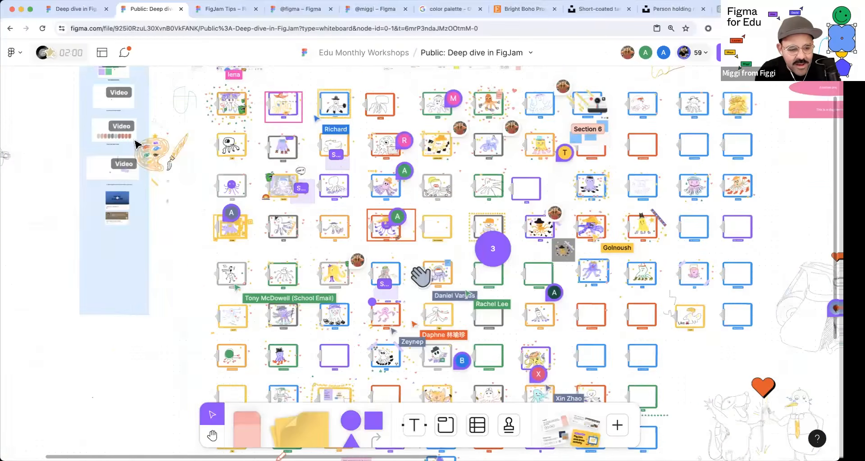
{"action": "left_click", "coordinate": [73, 9]}
{"action": "scroll", "coordinate": [285, 165], "scroll_direction": "down", "scroll_amount": 6}
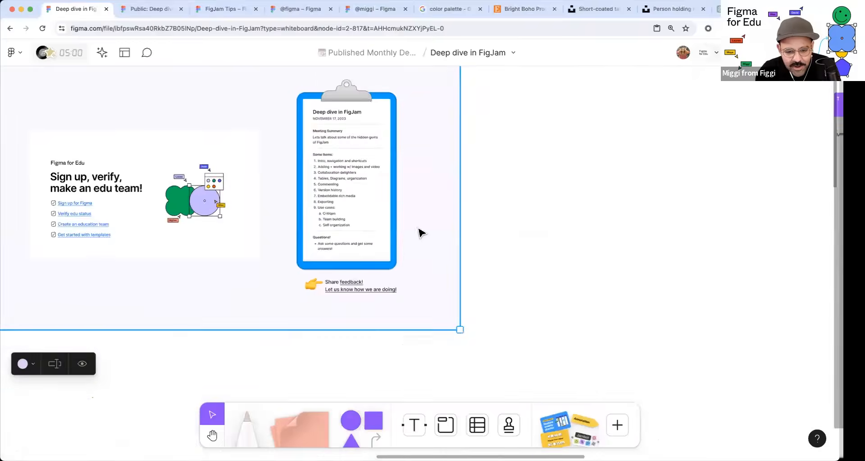
{"action": "left_click", "coordinate": [421, 234]}
{"action": "key", "text": "space"}
{"action": "left_click_drag", "start_coordinate": [156, 366], "coordinate": [365, 209]}
{"action": "left_click_drag", "start_coordinate": [195, 358], "coordinate": [370, 220]}
{"action": "scroll", "coordinate": [374, 223], "scroll_direction": "down", "scroll_amount": 2}
{"action": "scroll", "coordinate": [290, 189], "scroll_direction": "up", "scroll_amount": 4}
{"action": "key", "text": "space"}
{"action": "left_click_drag", "start_coordinate": [282, 220], "coordinate": [370, 199]}
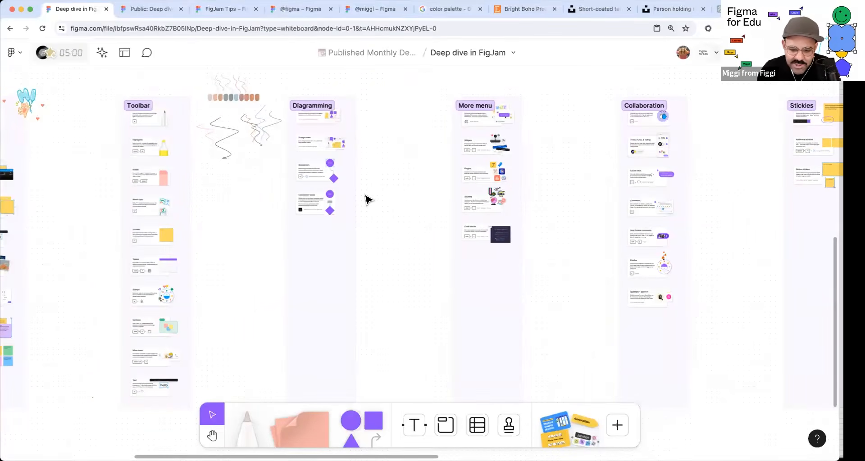
- Examine the More menu cards from templates to code blocks, and the Collaboration cards from high fives to comments
{"action": "scroll", "coordinate": [533, 175], "scroll_direction": "up", "scroll_amount": 5}
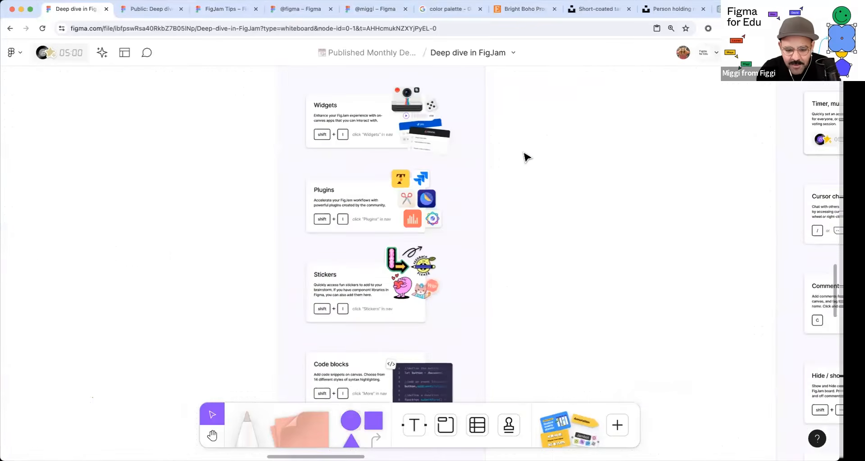
{"action": "key", "text": "space"}
{"action": "left_click_drag", "start_coordinate": [521, 149], "coordinate": [494, 249]}
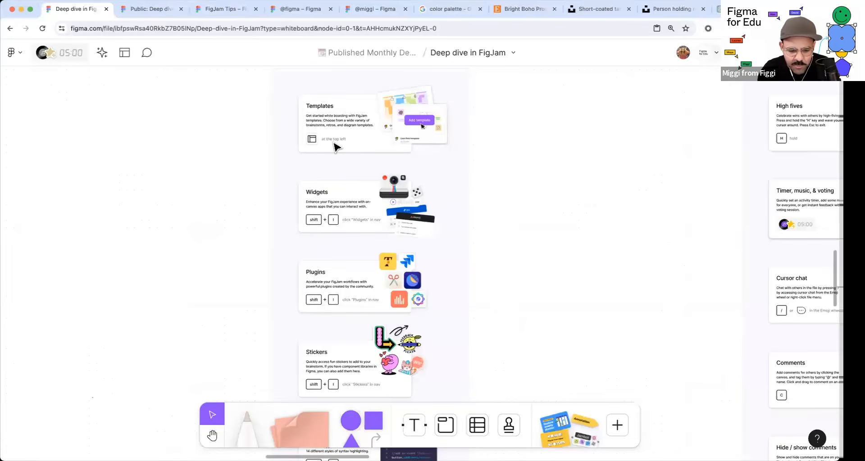
{"action": "scroll", "coordinate": [494, 366], "scroll_direction": "down", "scroll_amount": 3}
{"action": "key", "text": "space"}
{"action": "left_click_drag", "start_coordinate": [487, 320], "coordinate": [293, 237]}
{"action": "left_click_drag", "start_coordinate": [444, 243], "coordinate": [274, 242]}
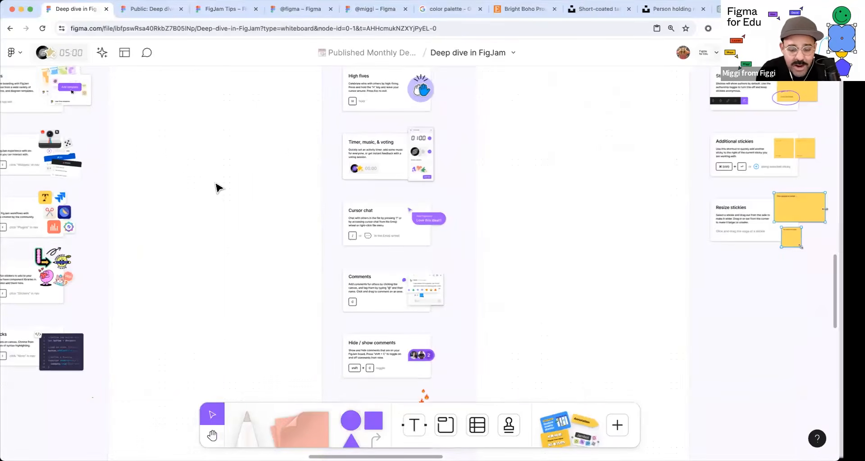
- Return to the Public: Deep dive in FigJam board and survey the clipboards down to the flowchart shapes below them
{"action": "left_click", "coordinate": [154, 9]}
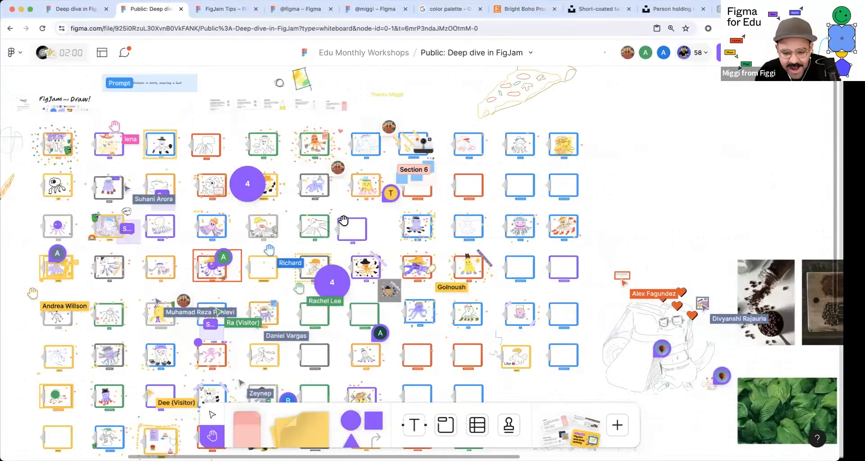
{"action": "left_click_drag", "start_coordinate": [372, 279], "coordinate": [344, 220]}
{"action": "left_click_drag", "start_coordinate": [366, 276], "coordinate": [389, 212]}
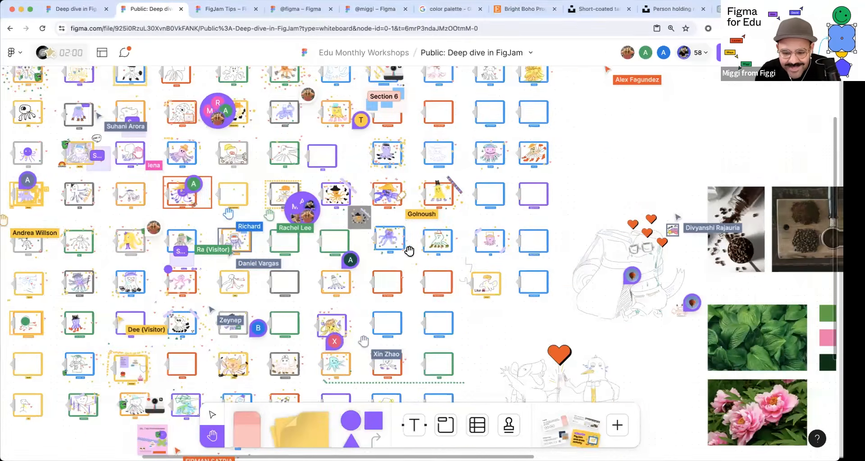
{"action": "left_click_drag", "start_coordinate": [409, 251], "coordinate": [433, 238]}
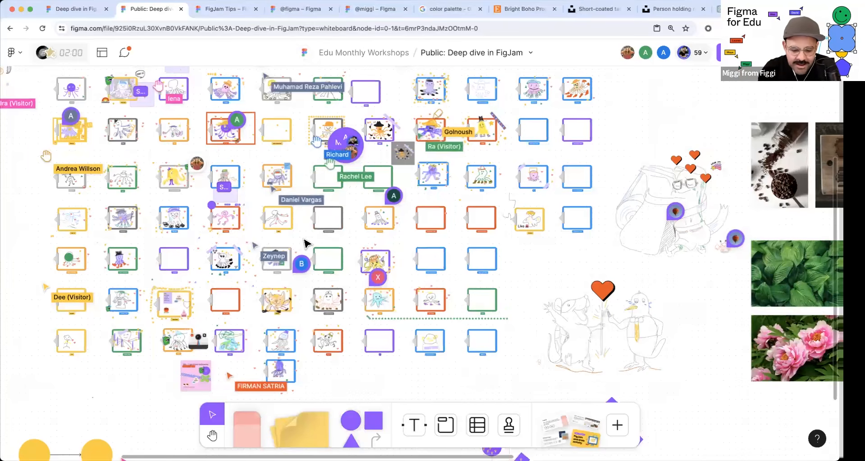
{"action": "key", "text": "space"}
{"action": "left_click_drag", "start_coordinate": [399, 355], "coordinate": [452, 265]}
{"action": "left_click_drag", "start_coordinate": [396, 301], "coordinate": [430, 202]}
{"action": "left_click_drag", "start_coordinate": [521, 362], "coordinate": [535, 345]}
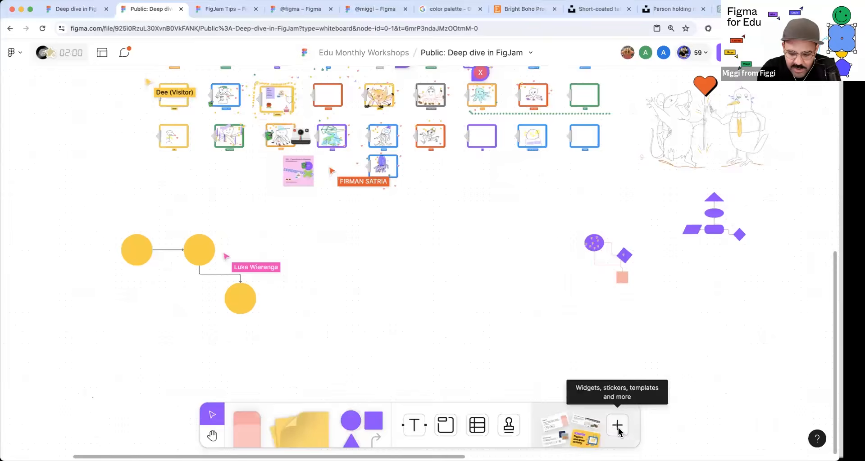
- Open the widgets, stickers and templates library and browse all result types for FigJam and Draw
{"action": "left_click", "coordinate": [617, 425]}
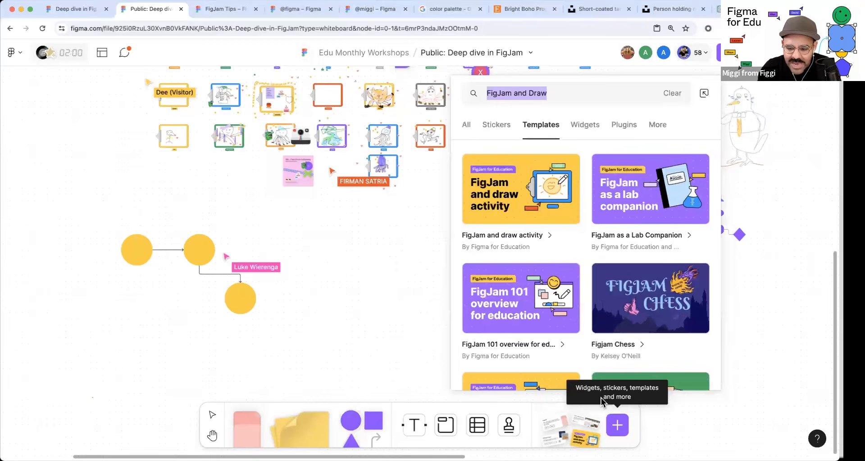
{"action": "left_click", "coordinate": [468, 126]}
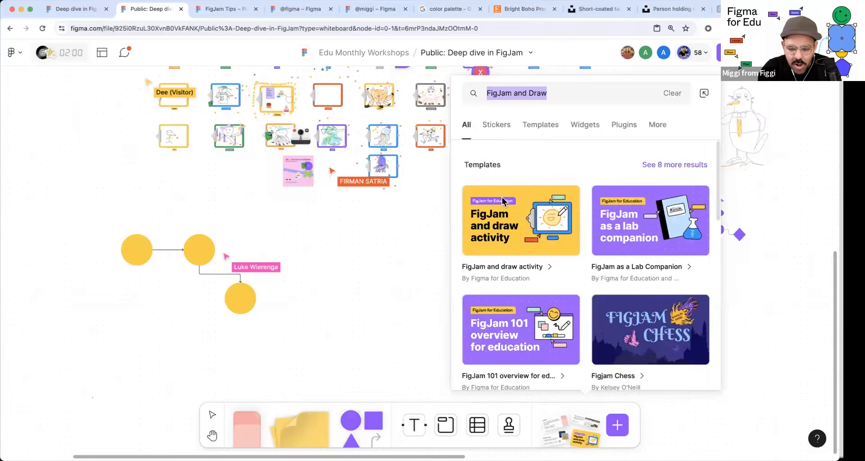
{"action": "scroll", "coordinate": [502, 198], "scroll_direction": "down", "scroll_amount": 2}
{"action": "scroll", "coordinate": [535, 227], "scroll_direction": "down", "scroll_amount": 10}
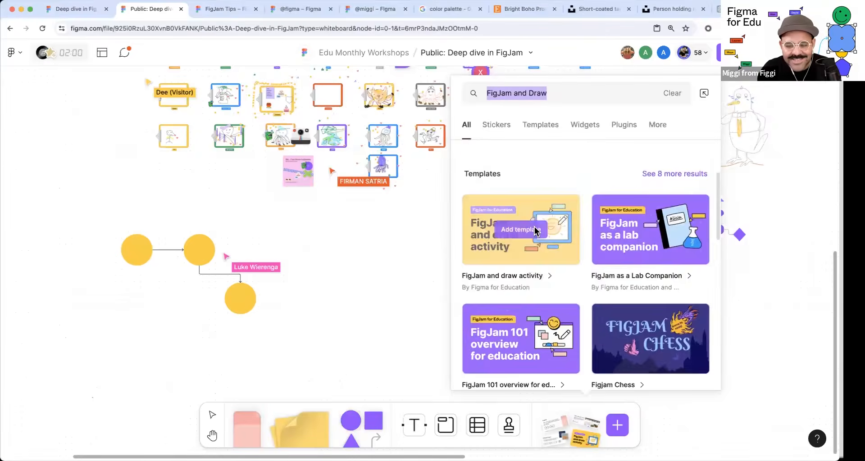
{"action": "scroll", "coordinate": [535, 227], "scroll_direction": "down", "scroll_amount": 5}
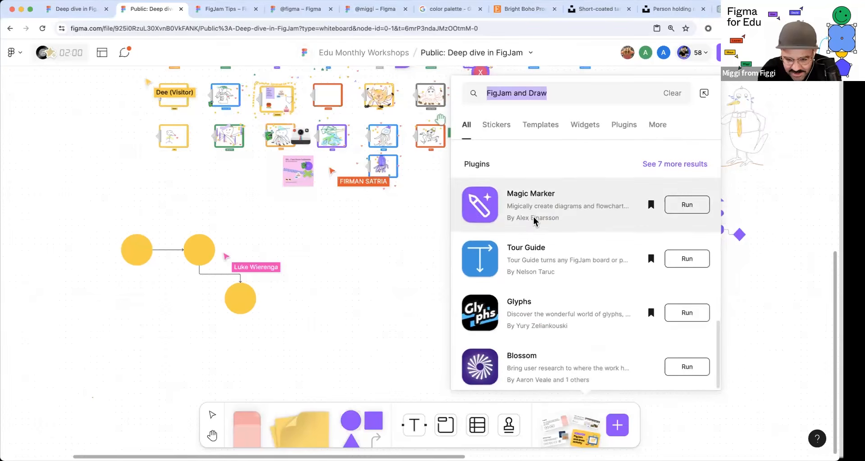
{"action": "scroll", "coordinate": [534, 223], "scroll_direction": "up", "scroll_amount": 1}
{"action": "scroll", "coordinate": [534, 224], "scroll_direction": "up", "scroll_amount": 15}
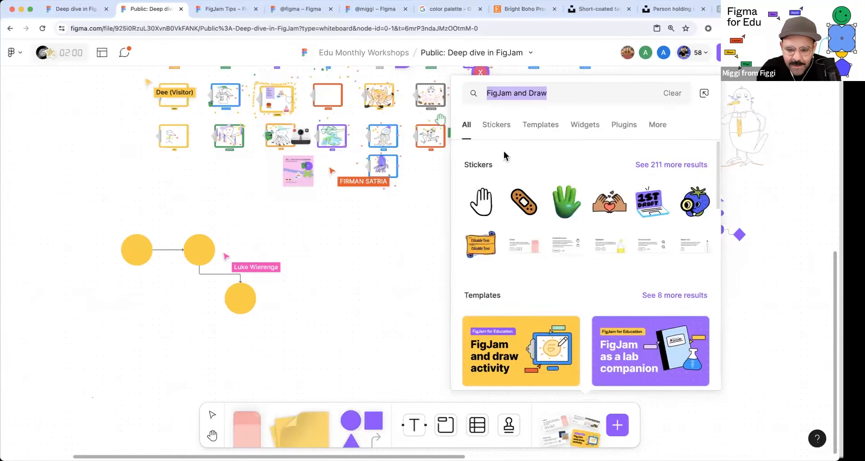
- Restrict the library results to stickers, browse them, and dock the library to the side
{"action": "left_click", "coordinate": [497, 126]}
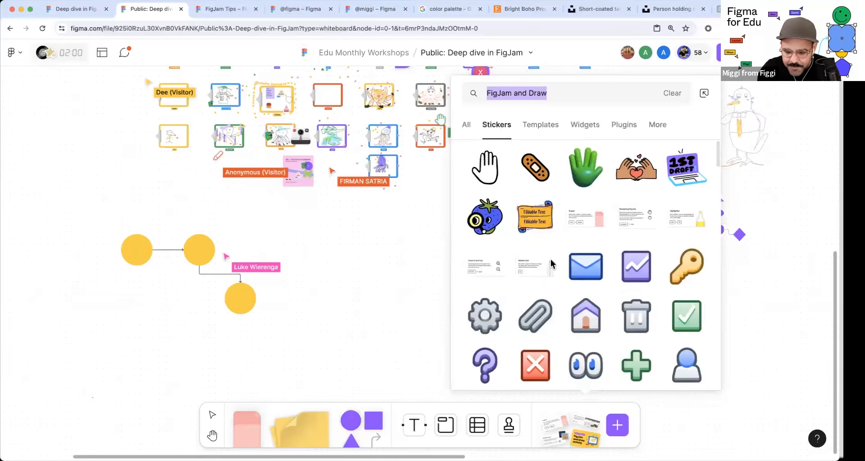
{"action": "scroll", "coordinate": [552, 264], "scroll_direction": "down", "scroll_amount": 2}
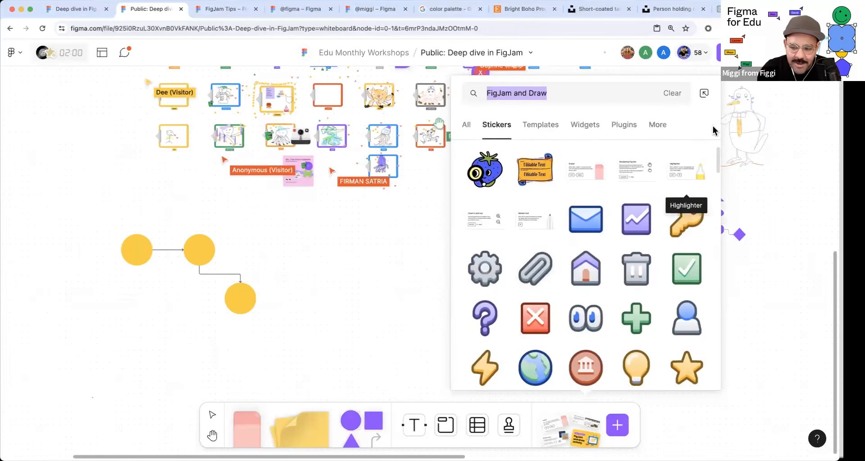
{"action": "left_click", "coordinate": [706, 94]}
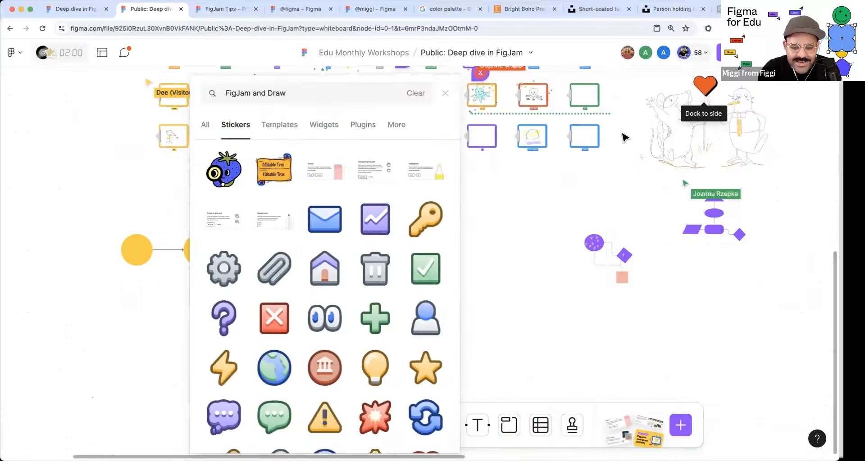
- Place two house stickers, a green checkmark sticker and a key sticker on the empty canvas below the drawings
{"action": "left_click_drag", "start_coordinate": [156, 275], "coordinate": [360, 277]}
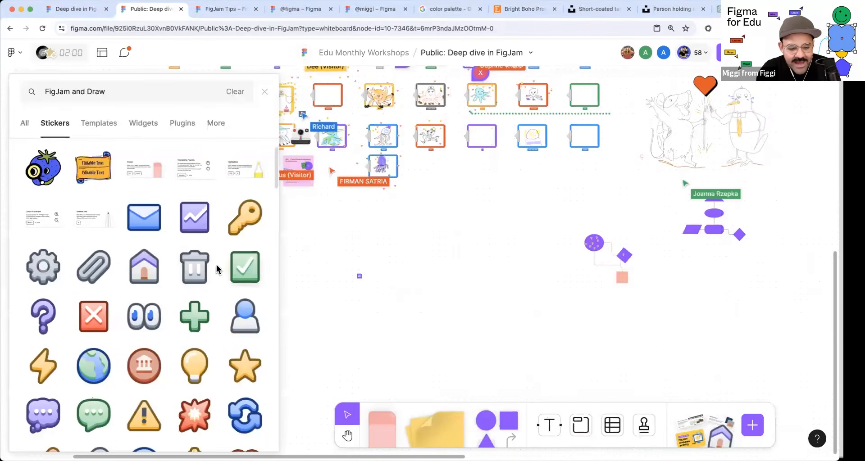
{"action": "left_click_drag", "start_coordinate": [143, 271], "coordinate": [364, 284]}
{"action": "scroll", "coordinate": [362, 284], "scroll_direction": "up", "scroll_amount": 10}
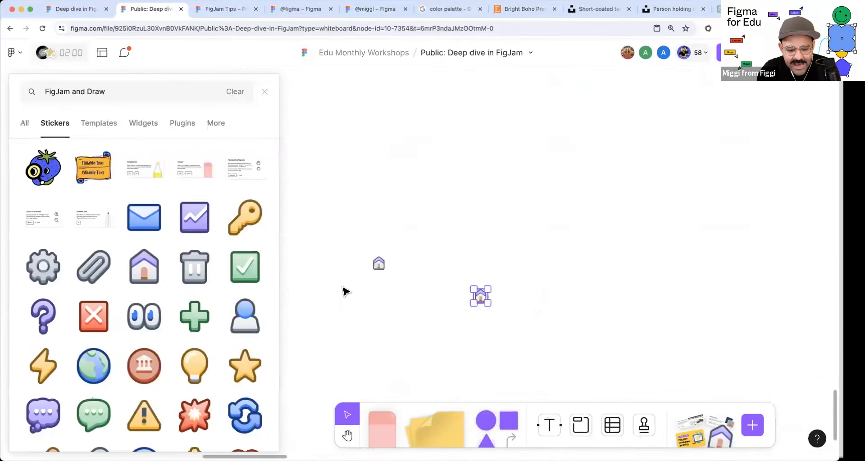
{"action": "left_click_drag", "start_coordinate": [253, 273], "coordinate": [460, 245]}
{"action": "left_click_drag", "start_coordinate": [247, 219], "coordinate": [389, 258]}
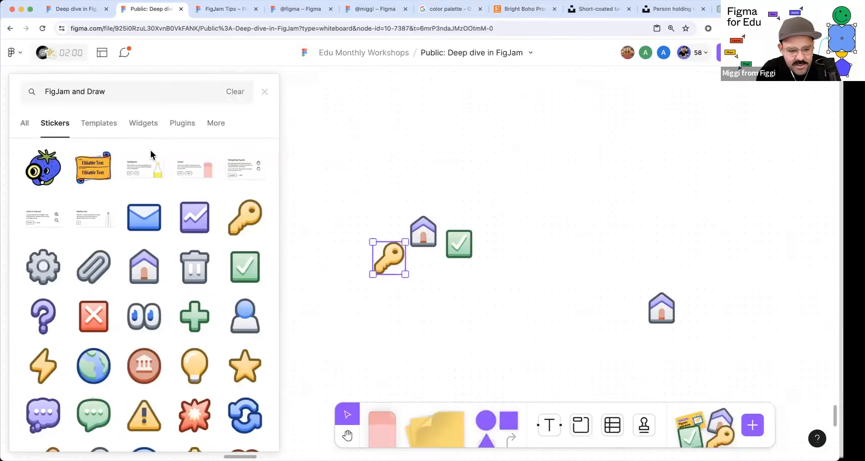
- Browse the stickers and search them for "arrow"
{"action": "scroll", "coordinate": [103, 221], "scroll_direction": "down", "scroll_amount": 15}
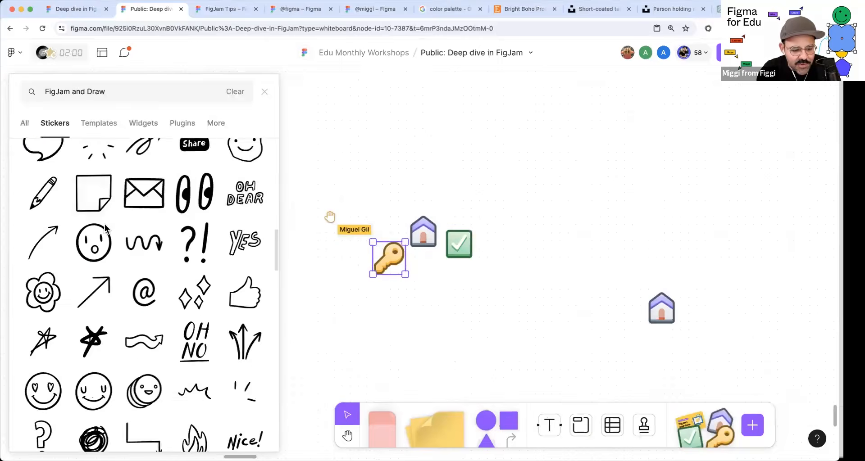
{"action": "scroll", "coordinate": [102, 220], "scroll_direction": "up", "scroll_amount": 15}
{"action": "triple_click", "coordinate": [113, 93]}
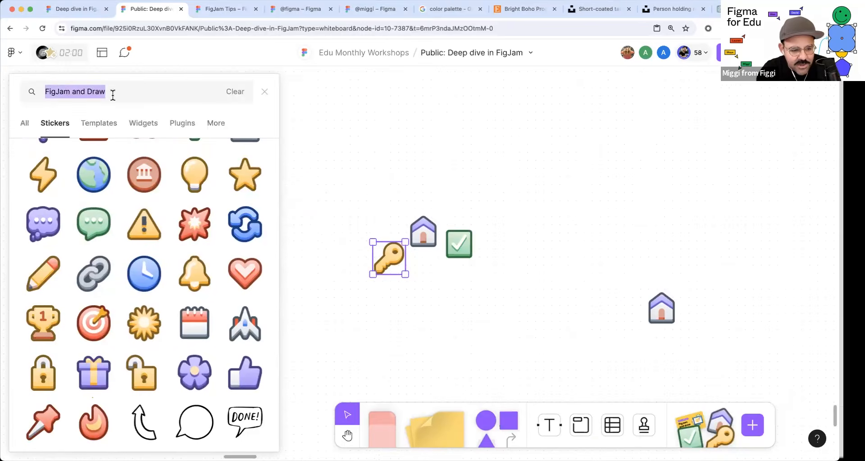
{"action": "type", "text": "arrow"}
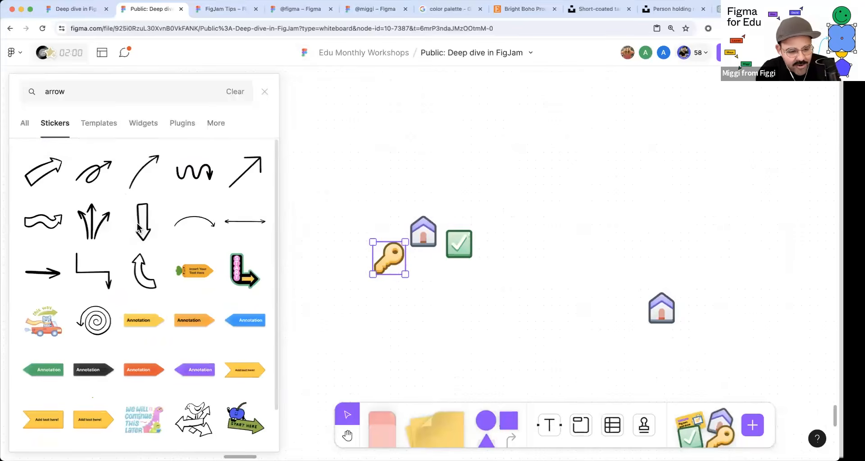
{"action": "scroll", "coordinate": [170, 324], "scroll_direction": "down", "scroll_amount": 2}
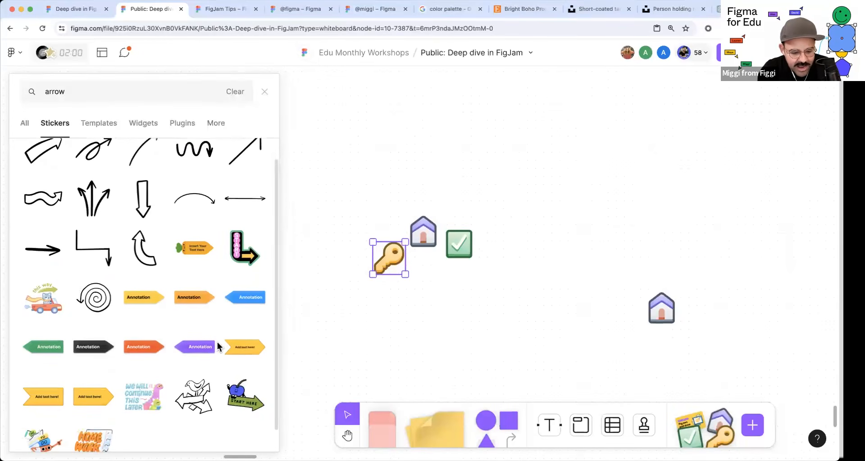
- Place the START HERE blueberry arrow sticker above the house sticker, scale it down and tilt it clockwise
{"action": "left_click_drag", "start_coordinate": [245, 372], "coordinate": [384, 168]}
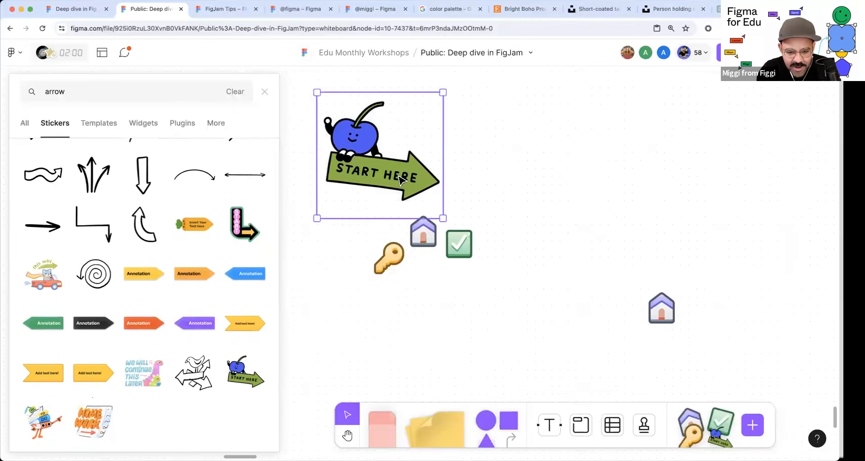
{"action": "left_click_drag", "start_coordinate": [447, 219], "coordinate": [394, 180]}
{"action": "left_click_drag", "start_coordinate": [422, 225], "coordinate": [410, 200]}
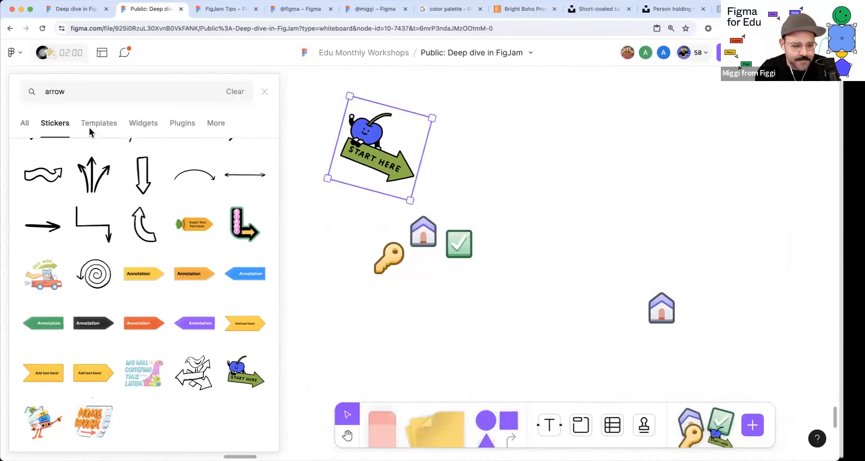
- Search the library's templates for "FigJam and draw", look at the FigJam and draw activity template, and close the library
{"action": "key", "text": "BackSpace"}
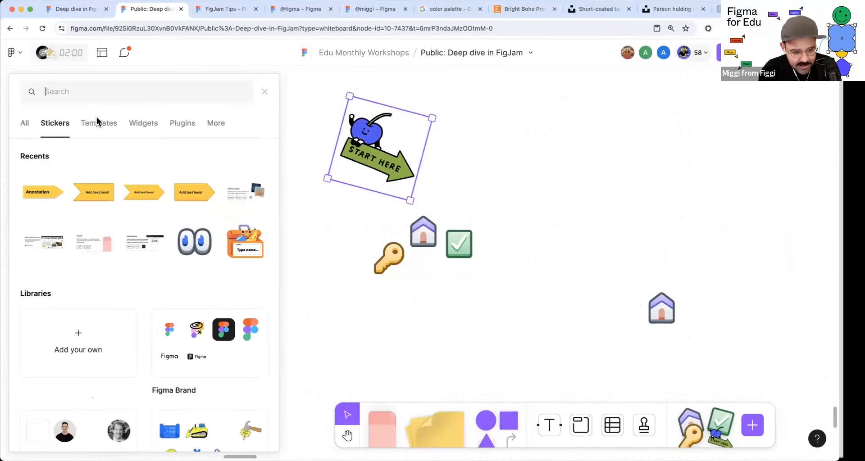
{"action": "left_click", "coordinate": [97, 122]}
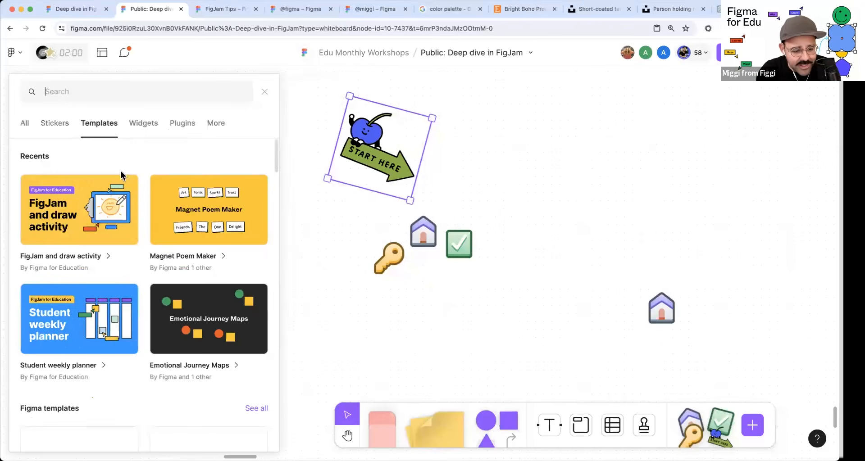
{"action": "mouse_move", "coordinate": [85, 216]}
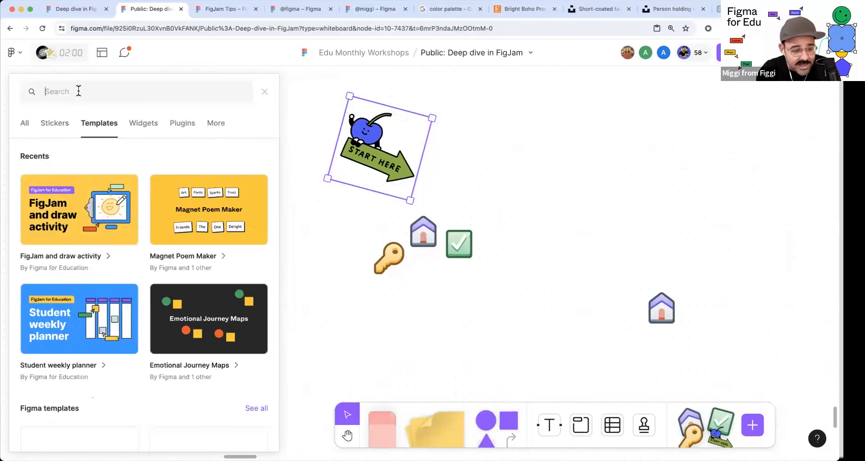
{"action": "type", "text": "FigJa"}
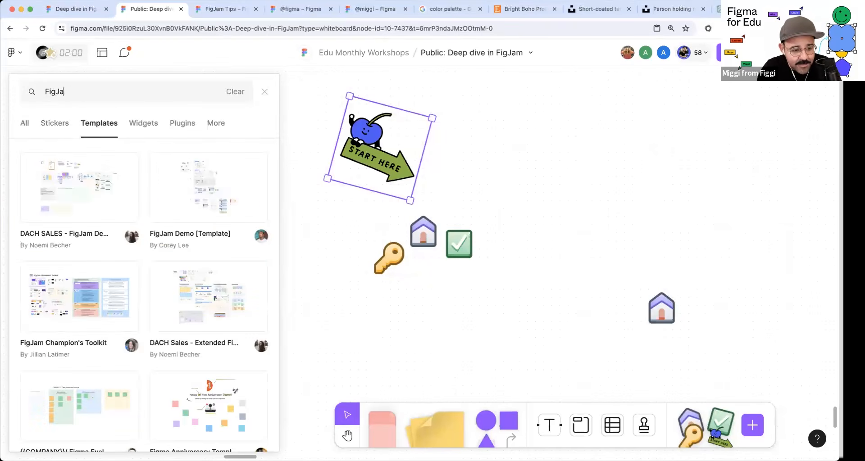
{"action": "type", "text": "m and draw"}
{"action": "mouse_move", "coordinate": [95, 191]}
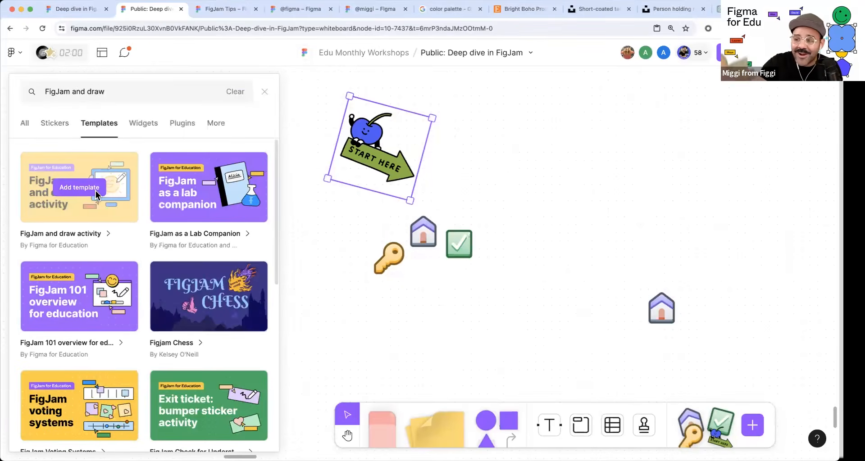
{"action": "left_click", "coordinate": [265, 93]}
- Switch to the Deep dive in FigJam board and copy its Intro section
{"action": "left_click", "coordinate": [344, 229]}
{"action": "scroll", "coordinate": [301, 167], "scroll_direction": "down", "scroll_amount": 8}
{"action": "key", "text": "space"}
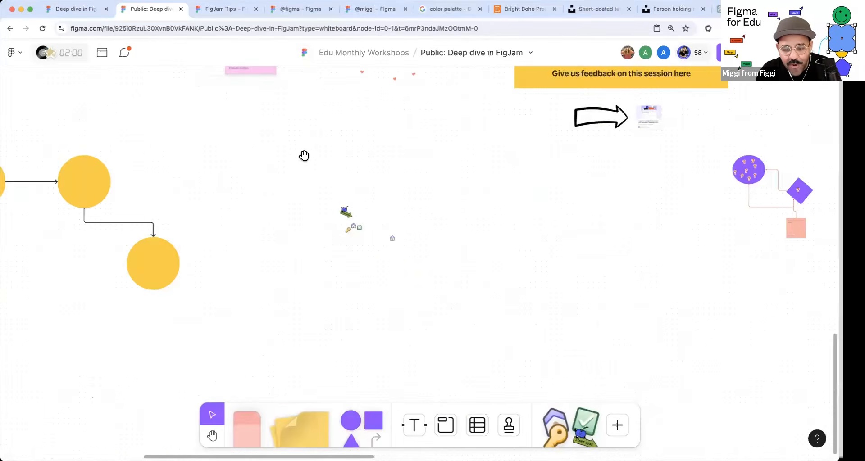
{"action": "scroll", "coordinate": [304, 157], "scroll_direction": "down", "scroll_amount": 3}
{"action": "scroll", "coordinate": [250, 175], "scroll_direction": "up", "scroll_amount": 3}
{"action": "left_click", "coordinate": [82, 9]}
{"action": "scroll", "coordinate": [253, 128], "scroll_direction": "down", "scroll_amount": 8}
{"action": "key", "text": "space"}
{"action": "left_click_drag", "start_coordinate": [278, 123], "coordinate": [327, 284]}
{"action": "left_click", "coordinate": [213, 150]}
{"action": "left_click", "coordinate": [214, 141]}
{"action": "left_click", "coordinate": [213, 138]}
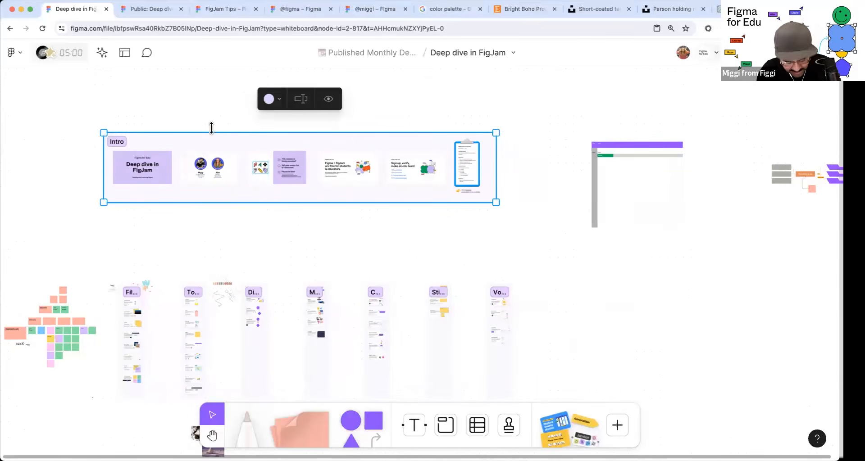
- Paste the Intro section into the Public: Deep dive in FigJam board and position it above the yellow feedback banner
{"action": "left_click", "coordinate": [151, 9]}
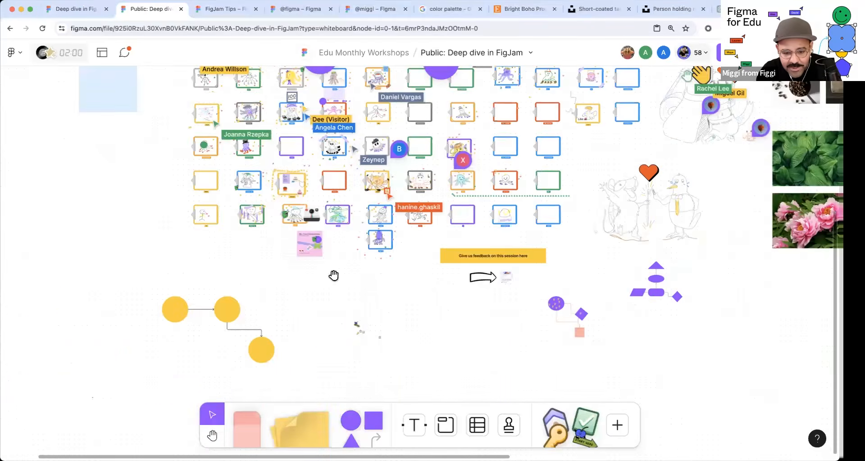
{"action": "left_click_drag", "start_coordinate": [333, 276], "coordinate": [346, 429]}
{"action": "left_click_drag", "start_coordinate": [337, 72], "coordinate": [351, 209]}
{"action": "left_click", "coordinate": [347, 268]}
{"action": "left_click_drag", "start_coordinate": [334, 309], "coordinate": [308, 202]}
{"action": "scroll", "coordinate": [461, 201], "scroll_direction": "up", "scroll_amount": 2}
{"action": "left_click_drag", "start_coordinate": [450, 185], "coordinate": [452, 224]}
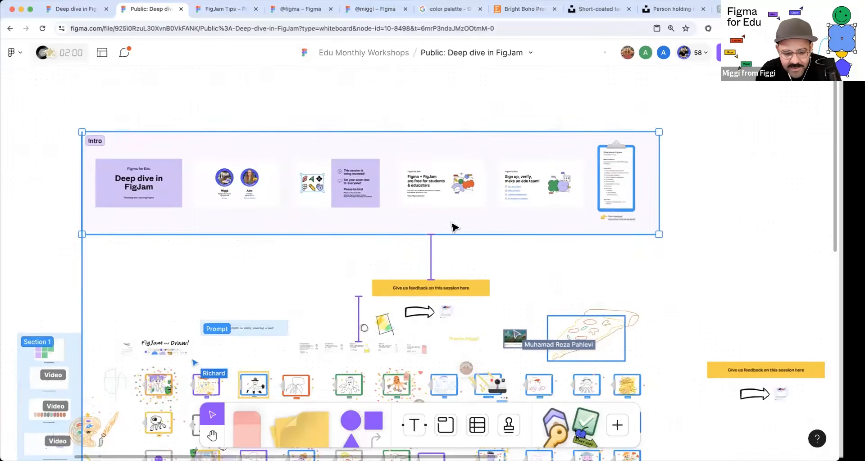
- Inspect the feedback link under the agenda clipboard in the Intro section and clear the selection
{"action": "scroll", "coordinate": [457, 245], "scroll_direction": "down", "scroll_amount": 2}
{"action": "scroll", "coordinate": [488, 228], "scroll_direction": "up", "scroll_amount": 10}
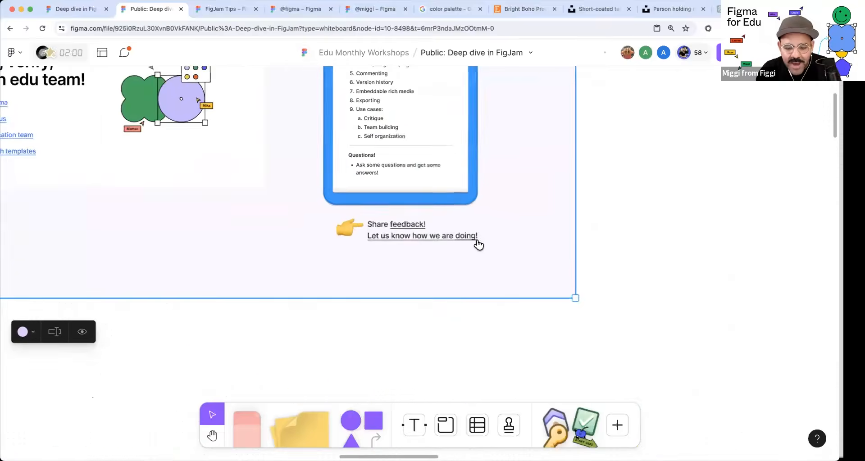
{"action": "scroll", "coordinate": [400, 239], "scroll_direction": "up", "scroll_amount": 2}
{"action": "scroll", "coordinate": [353, 231], "scroll_direction": "up", "scroll_amount": 2}
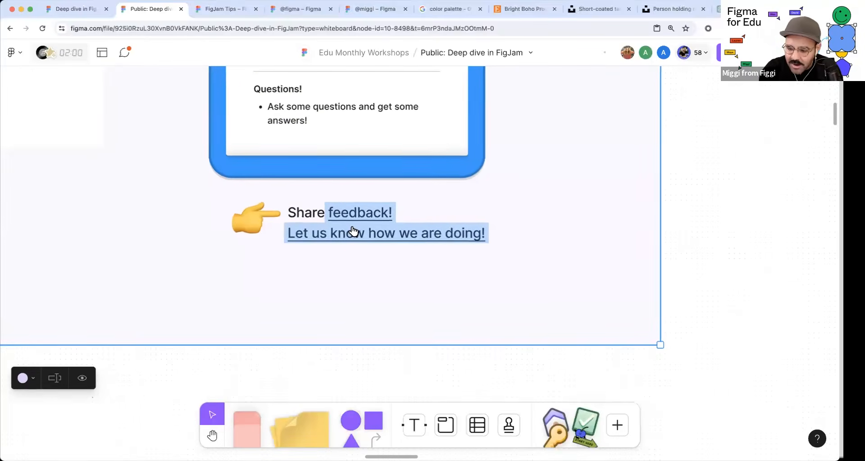
{"action": "mouse_move", "coordinate": [353, 230]}
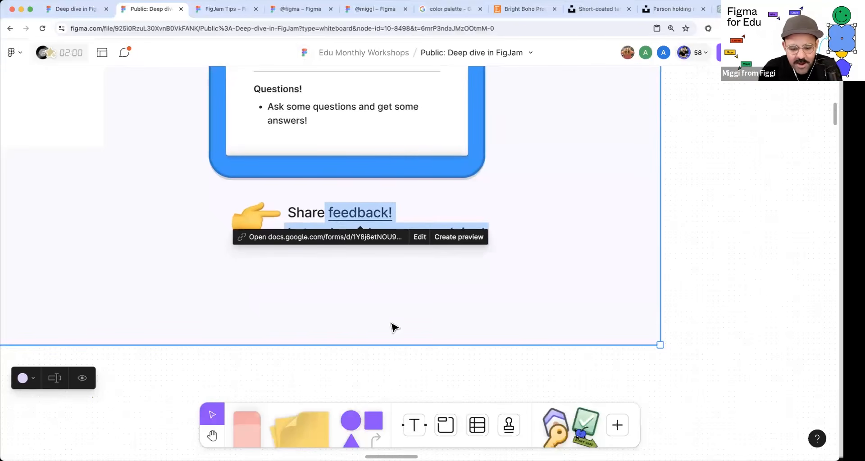
{"action": "left_click", "coordinate": [408, 381]}
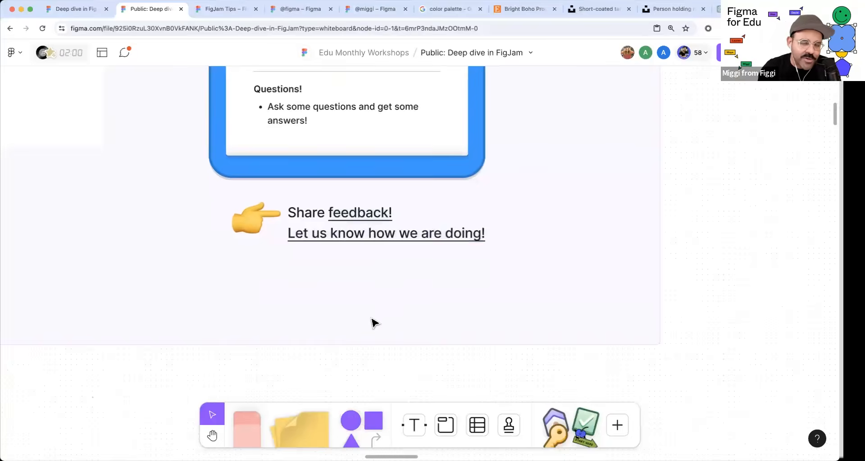
{"action": "scroll", "coordinate": [373, 322], "scroll_direction": "down", "scroll_amount": 5}
{"action": "scroll", "coordinate": [354, 349], "scroll_direction": "up", "scroll_amount": 2}
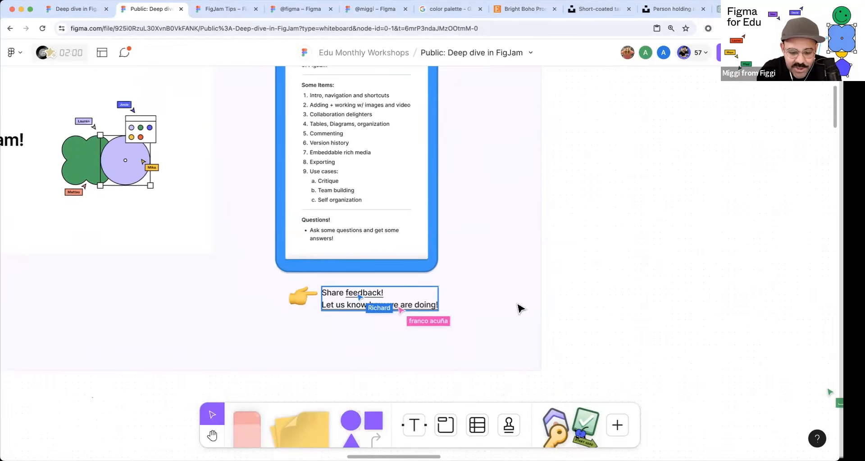
{"action": "scroll", "coordinate": [519, 309], "scroll_direction": "down", "scroll_amount": 5}
{"action": "scroll", "coordinate": [458, 329], "scroll_direction": "up", "scroll_amount": 4}
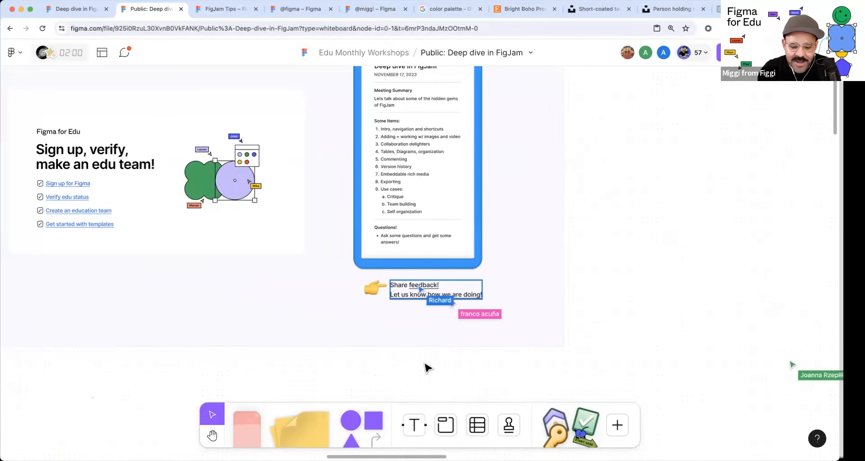
{"action": "scroll", "coordinate": [417, 369], "scroll_direction": "down", "scroll_amount": 1}
{"action": "key", "text": "space"}
{"action": "left_click_drag", "start_coordinate": [378, 360], "coordinate": [459, 368]}
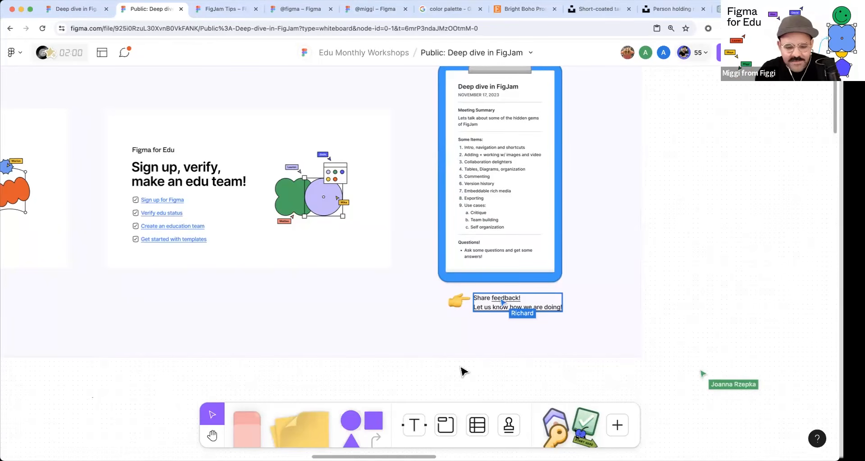
{"action": "scroll", "coordinate": [661, 312], "scroll_direction": "down", "scroll_amount": 2}
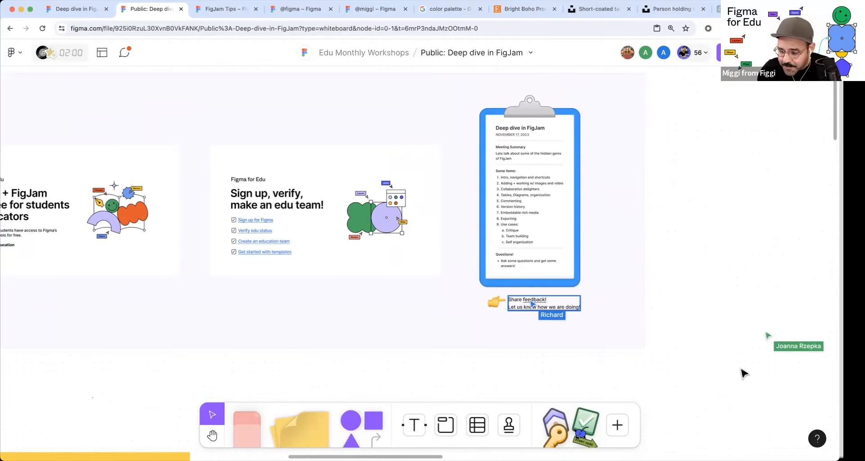
{"action": "scroll", "coordinate": [743, 373], "scroll_direction": "down", "scroll_amount": 3}
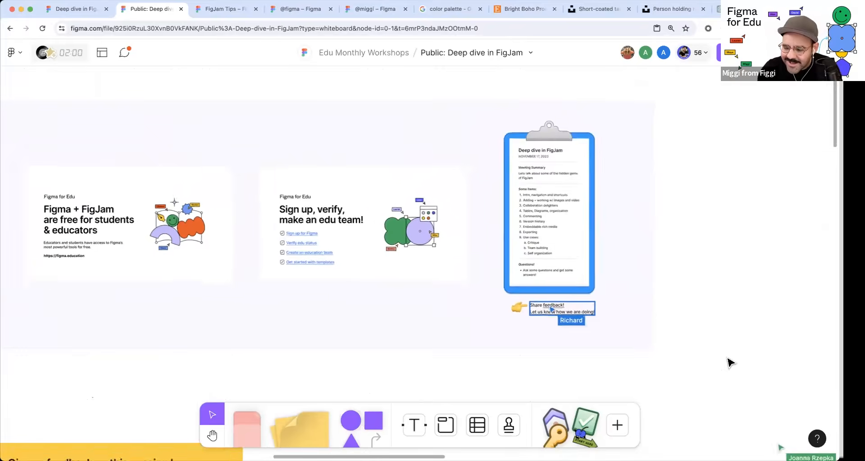
{"action": "scroll", "coordinate": [730, 363], "scroll_direction": "down", "scroll_amount": 5}
{"action": "key", "text": "space"}
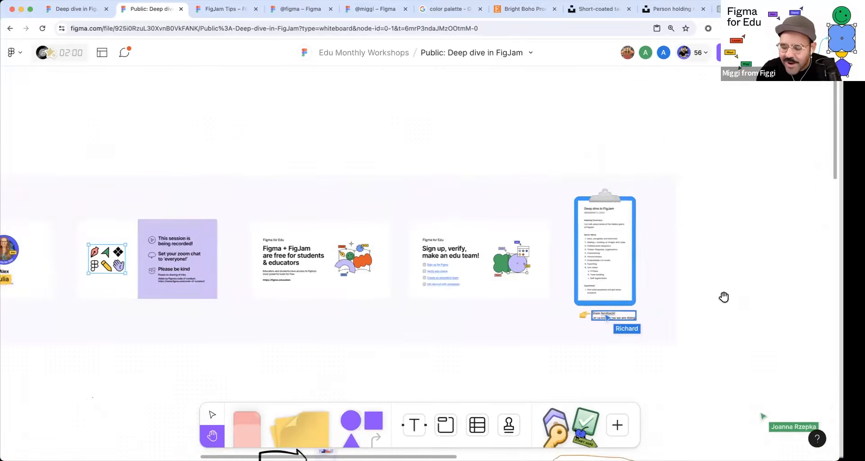
- Select the gray clipboard with the hatted purple octopus drawing, including its stamps, and export the selection
{"action": "scroll", "coordinate": [723, 297], "scroll_direction": "down", "scroll_amount": 10}
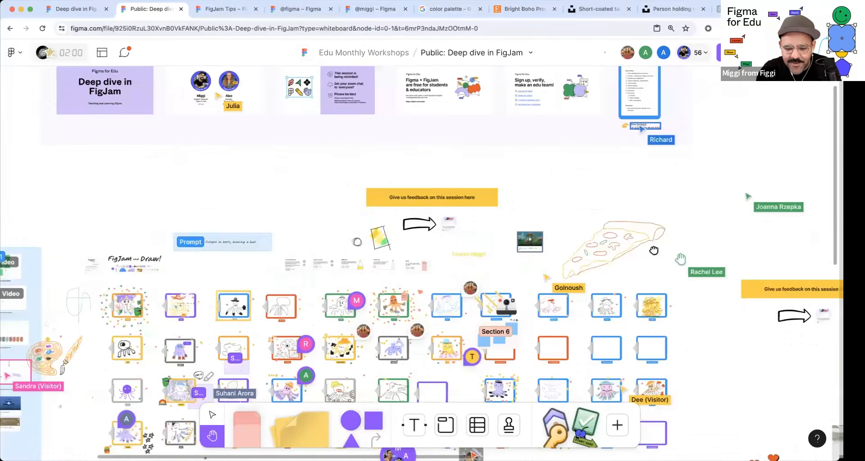
{"action": "scroll", "coordinate": [653, 250], "scroll_direction": "down", "scroll_amount": 10}
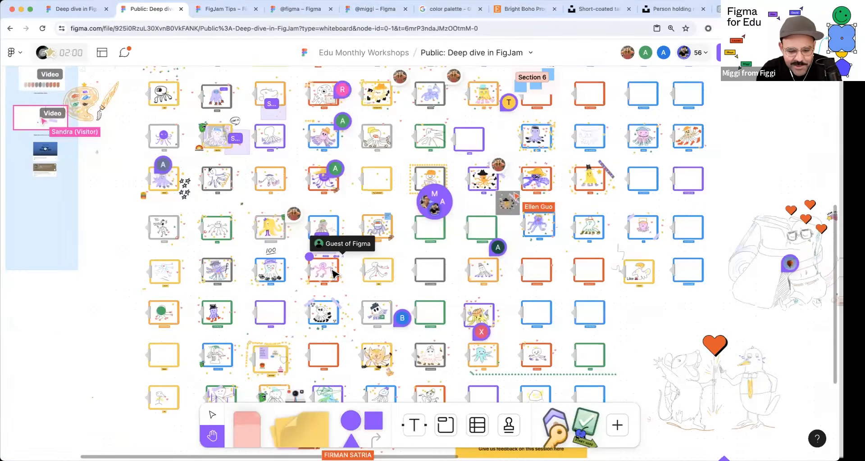
{"action": "scroll", "coordinate": [333, 273], "scroll_direction": "up", "scroll_amount": 5}
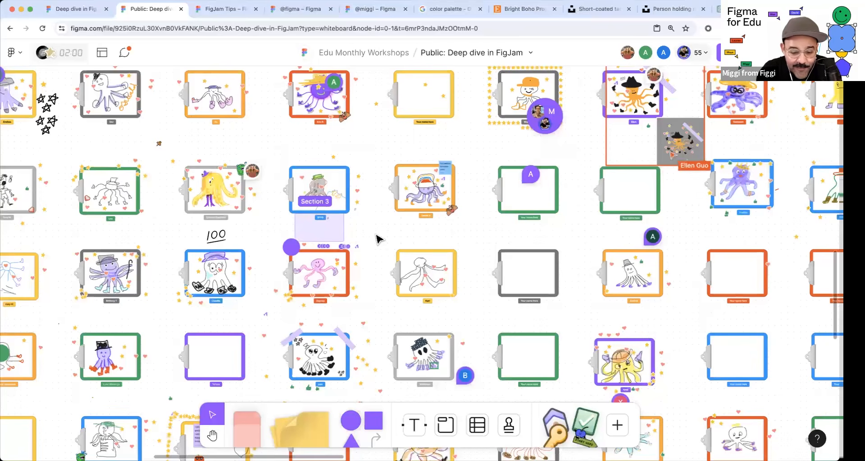
{"action": "key", "text": "space"}
{"action": "left_click_drag", "start_coordinate": [404, 215], "coordinate": [409, 207]}
{"action": "left_click_drag", "start_coordinate": [403, 238], "coordinate": [560, 148]}
{"action": "scroll", "coordinate": [247, 185], "scroll_direction": "up", "scroll_amount": 5}
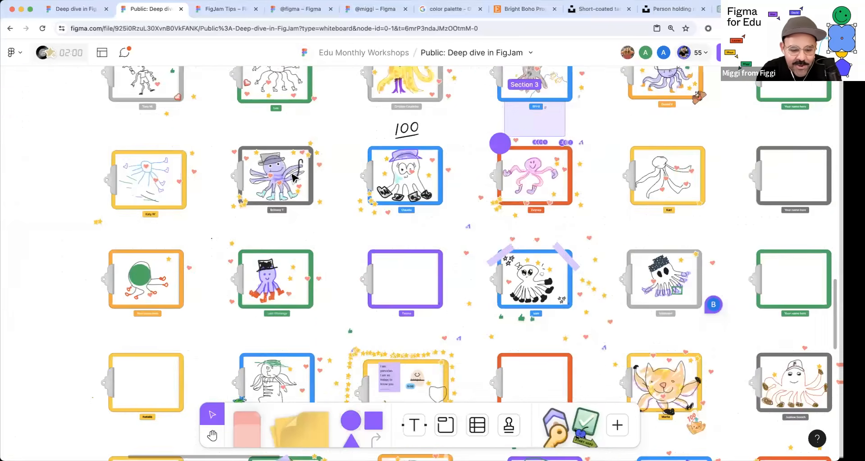
{"action": "scroll", "coordinate": [395, 263], "scroll_direction": "up", "scroll_amount": 5}
{"action": "left_click_drag", "start_coordinate": [395, 262], "coordinate": [230, 94]}
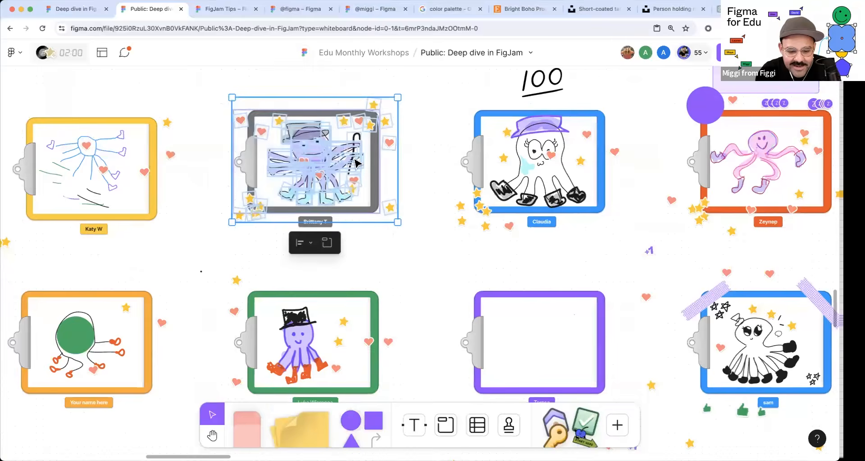
{"action": "right_click", "coordinate": [356, 141]}
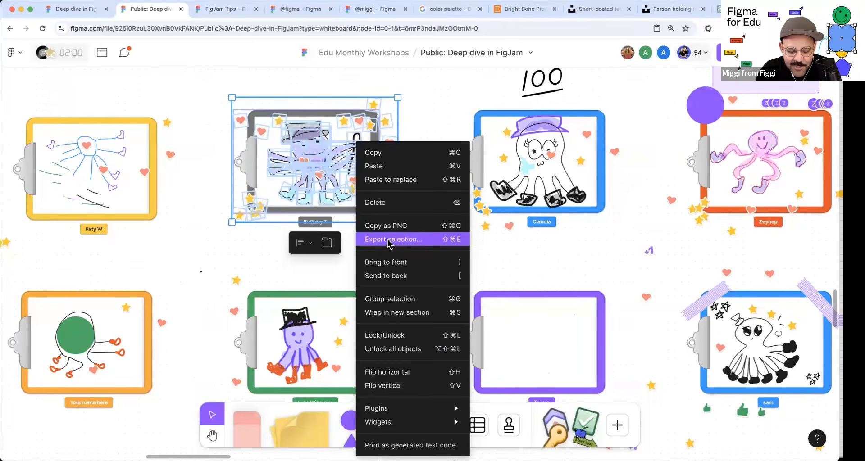
{"action": "left_click", "coordinate": [390, 239]}
{"action": "left_click", "coordinate": [495, 320]}
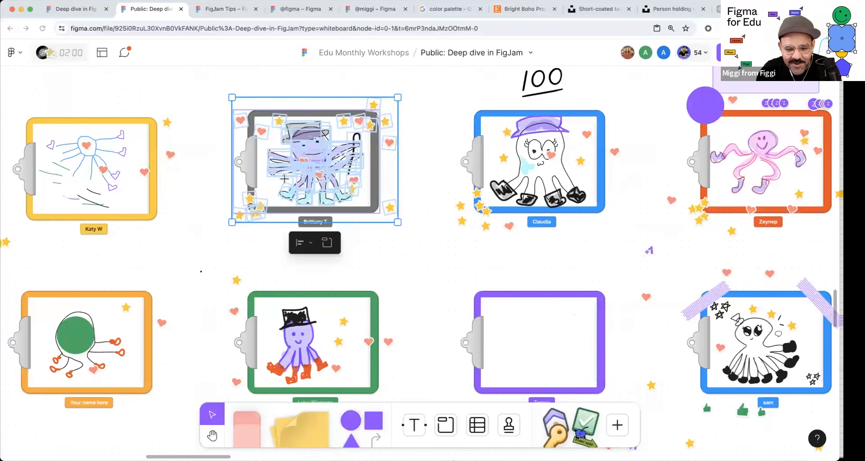
- Look over the octopus drawings on the clipboards and the feedback link beneath the agenda clipboard in the Intro section
{"action": "scroll", "coordinate": [432, 258], "scroll_direction": "down", "scroll_amount": 5}
{"action": "key", "text": "space"}
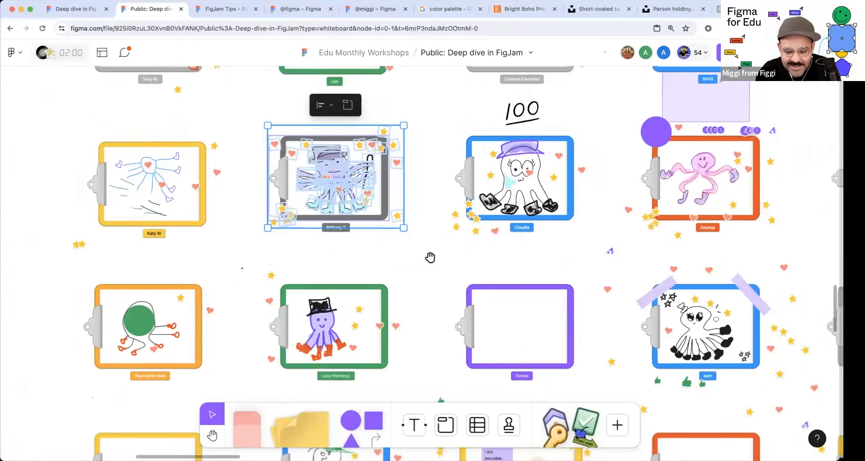
{"action": "left_click_drag", "start_coordinate": [430, 256], "coordinate": [303, 237]}
{"action": "scroll", "coordinate": [425, 247], "scroll_direction": "down", "scroll_amount": 6}
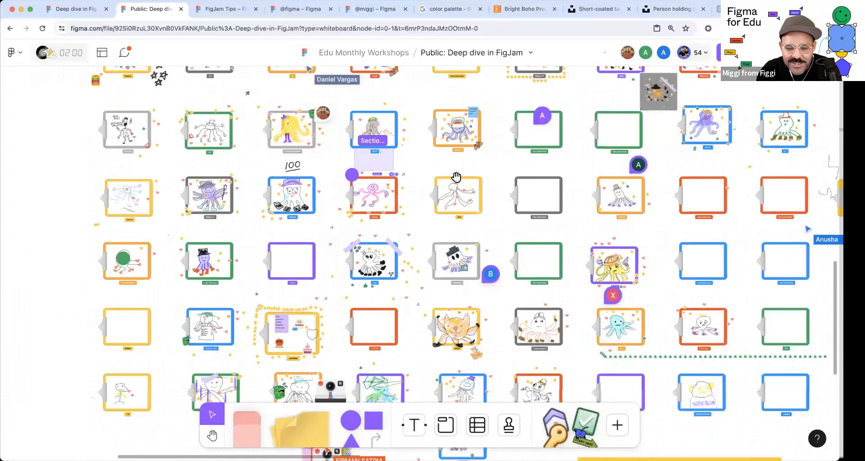
{"action": "scroll", "coordinate": [444, 223], "scroll_direction": "up", "scroll_amount": 10}
{"action": "scroll", "coordinate": [443, 223], "scroll_direction": "up", "scroll_amount": 10}
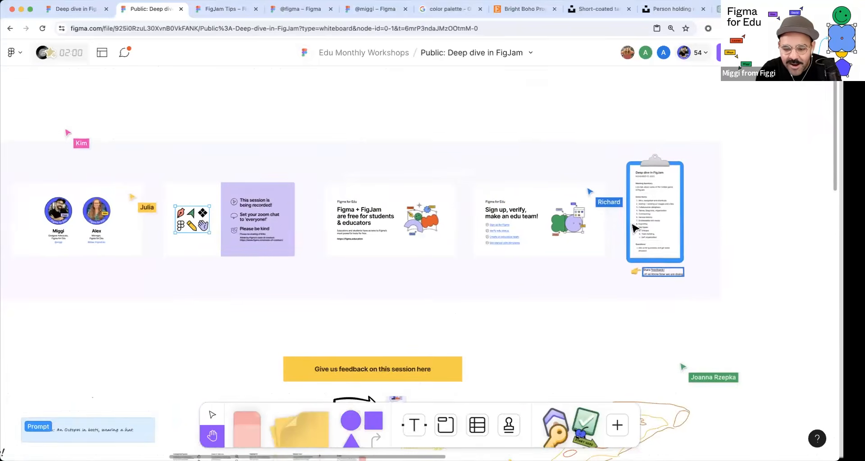
{"action": "scroll", "coordinate": [721, 232], "scroll_direction": "up", "scroll_amount": 5}
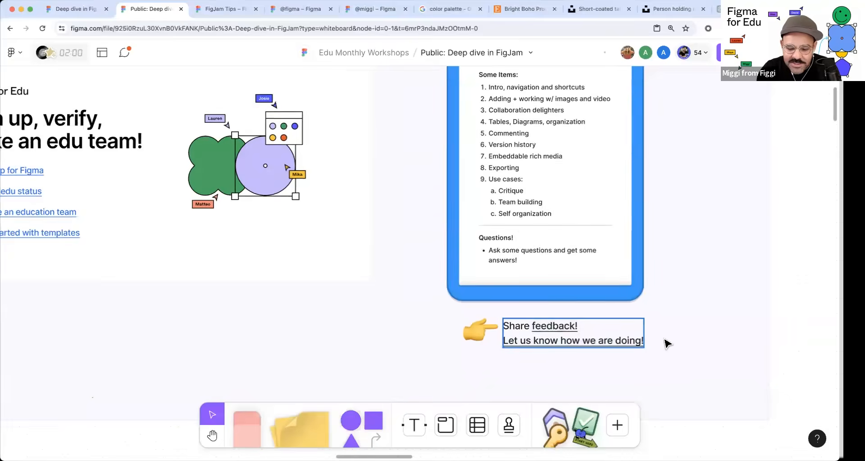
{"action": "scroll", "coordinate": [655, 344], "scroll_direction": "down", "scroll_amount": 5}
{"action": "scroll", "coordinate": [502, 332], "scroll_direction": "up", "scroll_amount": 3}
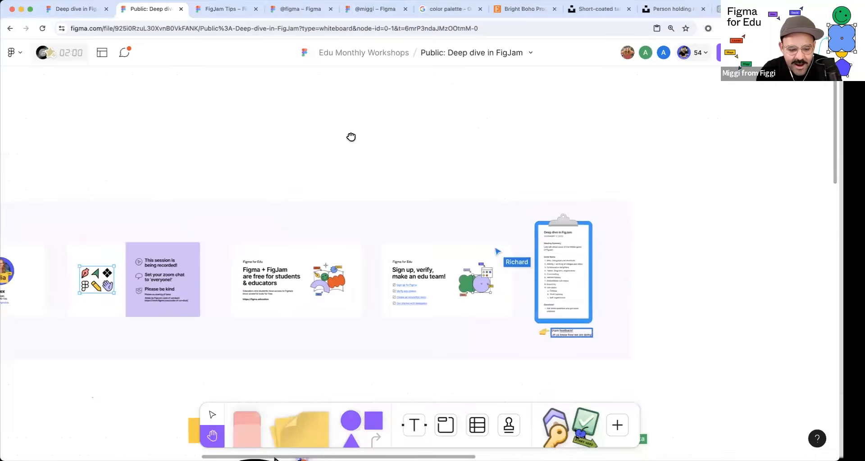
- Replace the main title on the purple Figma for Edu slide in the Intro section with "THANK YOU!!!!"
{"action": "scroll", "coordinate": [351, 137], "scroll_direction": "left", "scroll_amount": 7}
{"action": "scroll", "coordinate": [301, 184], "scroll_direction": "up", "scroll_amount": 6}
{"action": "key", "text": "v"}
{"action": "double_click", "coordinate": [313, 205]}
{"action": "type", "text": "THANK YOU!!!!"}
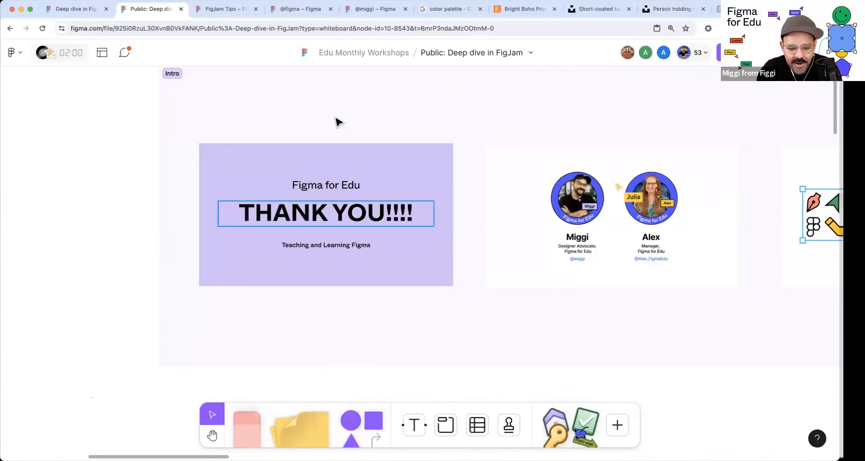
{"action": "scroll", "coordinate": [336, 121], "scroll_direction": "up", "scroll_amount": 3}
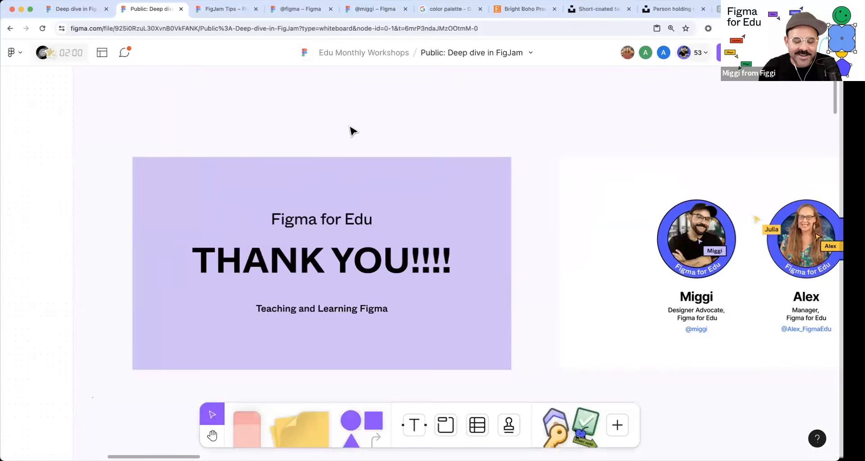
- Move the presenter slide in the Intro section slightly up and over against the edge of the purple THANK YOU!!!! slide
{"action": "scroll", "coordinate": [552, 241], "scroll_direction": "down", "scroll_amount": 5}
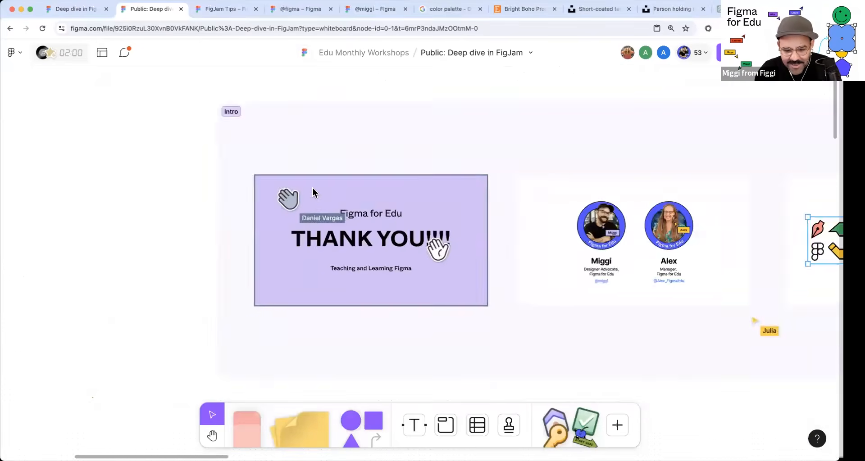
{"action": "scroll", "coordinate": [316, 193], "scroll_direction": "up", "scroll_amount": 3}
{"action": "scroll", "coordinate": [419, 258], "scroll_direction": "down", "scroll_amount": 5}
{"action": "left_click_drag", "start_coordinate": [612, 164], "coordinate": [351, 97]}
{"action": "left_click_drag", "start_coordinate": [536, 262], "coordinate": [509, 283]}
- Look over the area around the yellow feedback banner, the prompt and the rows of octopus clipboards
{"action": "scroll", "coordinate": [496, 300], "scroll_direction": "down", "scroll_amount": 7}
{"action": "scroll", "coordinate": [496, 299], "scroll_direction": "right", "scroll_amount": 10}
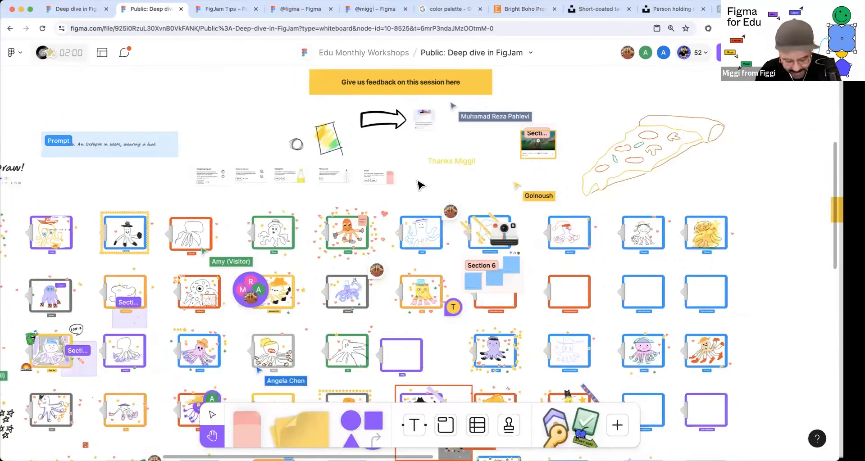
{"action": "scroll", "coordinate": [421, 178], "scroll_direction": "up", "scroll_amount": 2}
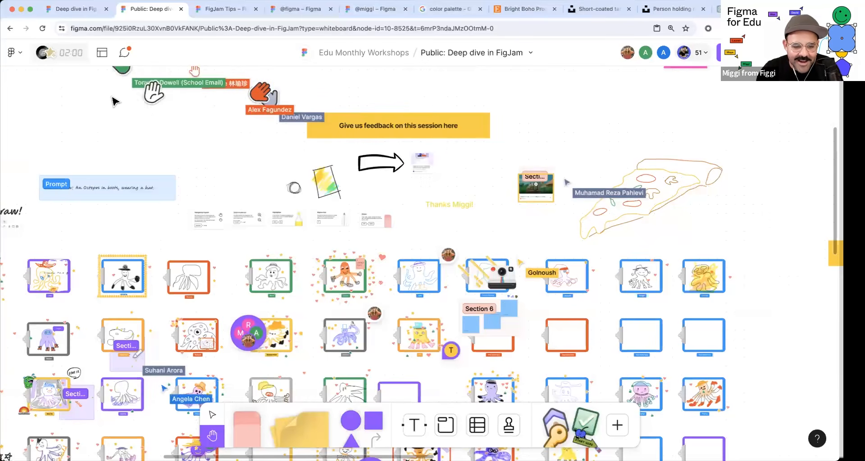
{"action": "scroll", "coordinate": [263, 191], "scroll_direction": "up", "scroll_amount": 2}
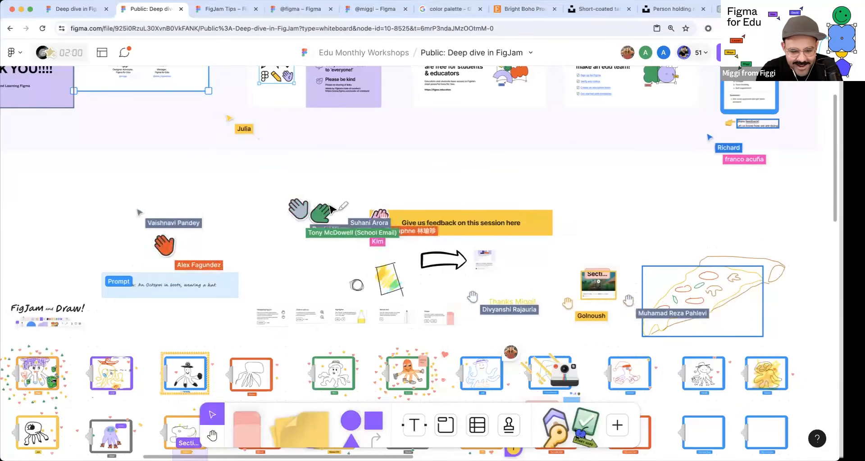
{"action": "key", "text": "h"}
{"action": "key", "text": "v"}
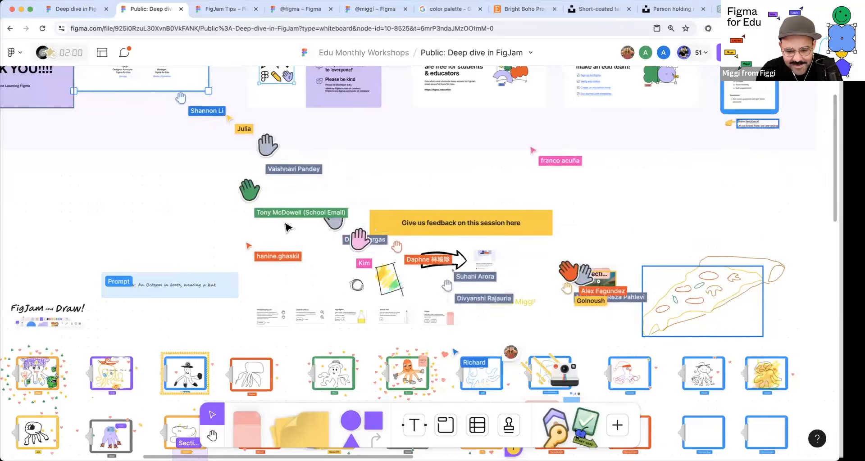